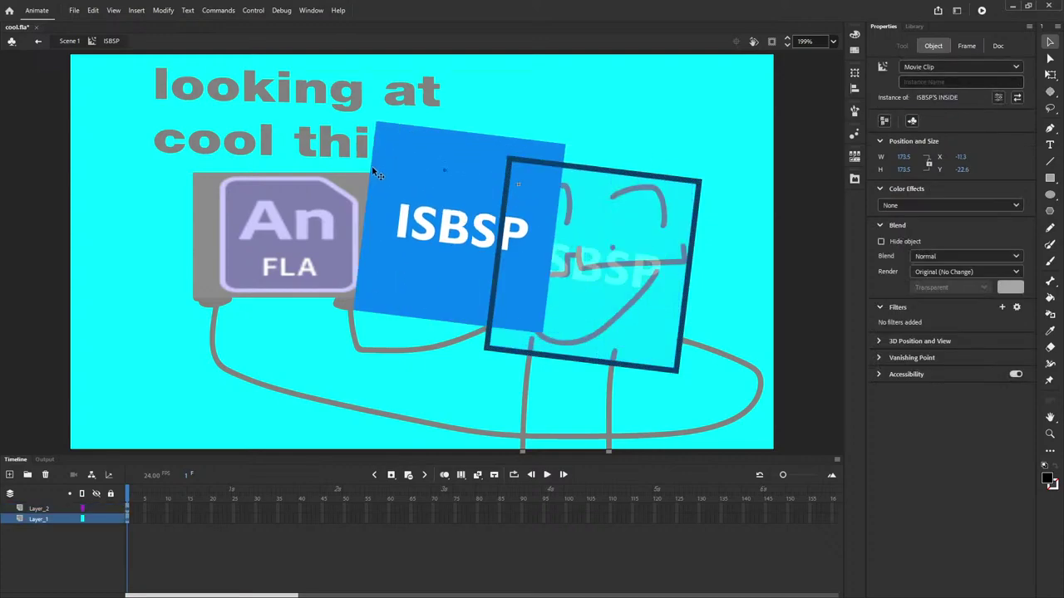
- Undo the last move of the ISBSP cover, inspect the shapes inside its nested clip, and return to the main scene
{"action": "key", "text": "ctrl+z"}
{"action": "double_click", "coordinate": [569, 230]}
{"action": "left_click", "coordinate": [562, 264]}
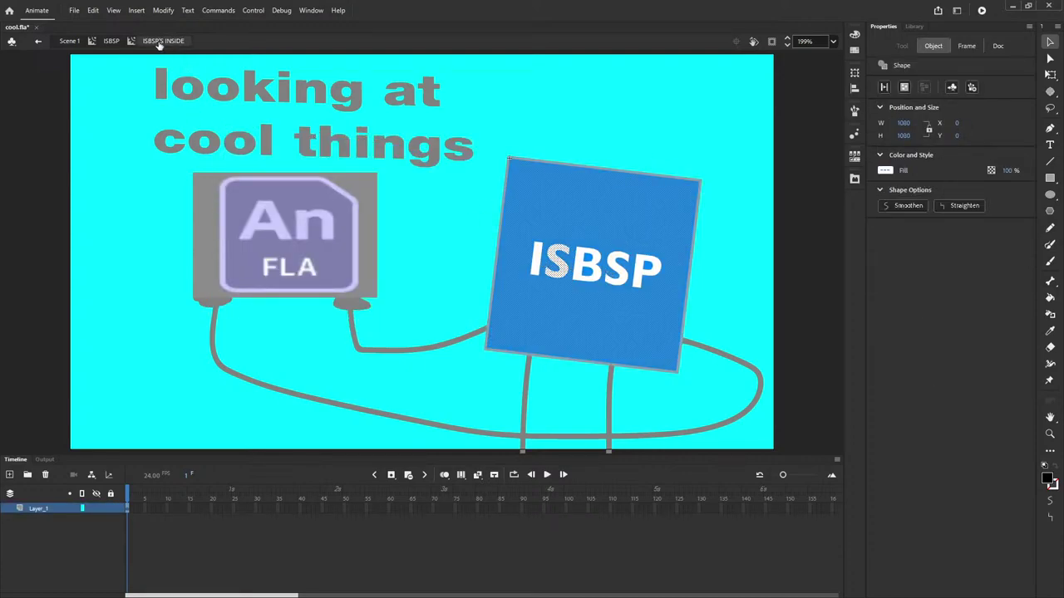
{"action": "left_click", "coordinate": [66, 40]}
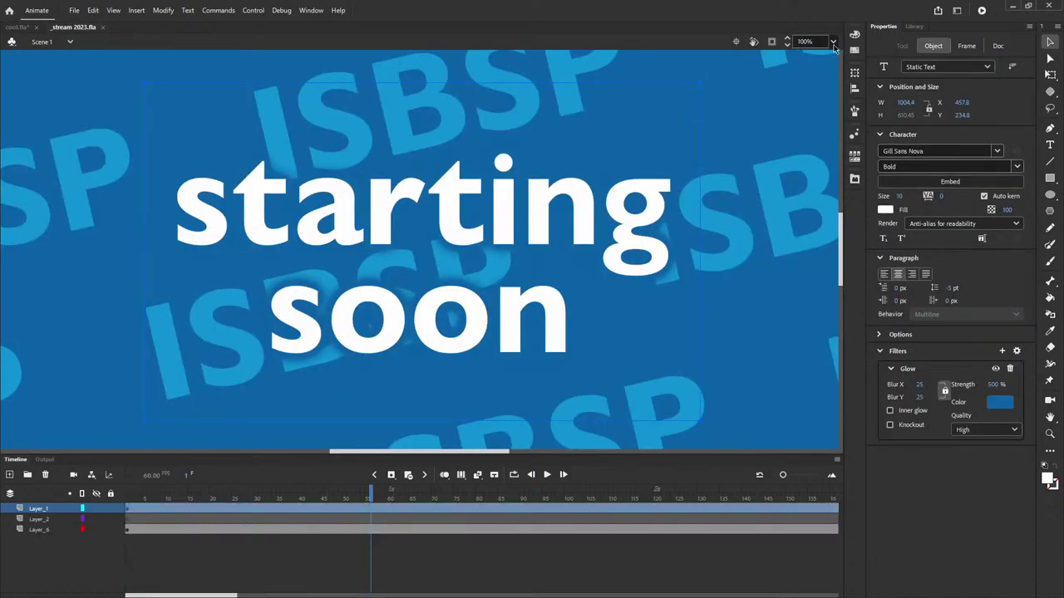
- Scrub the "starting soon" animation to frame 360 and select the scrolling ISBSP background on Layer_6
{"action": "key", "text": "ctrl+2"}
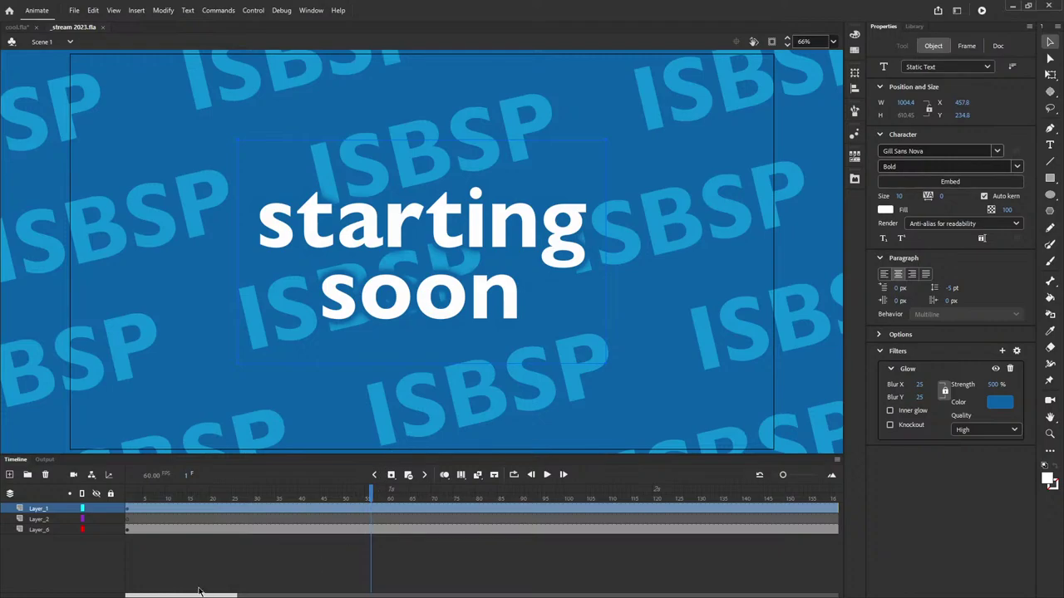
{"action": "key", "text": "ctrl+shift+a"}
{"action": "left_click", "coordinate": [137, 494]}
{"action": "left_click_drag", "start_coordinate": [135, 493], "coordinate": [823, 496]}
{"action": "left_click_drag", "start_coordinate": [1061, 507], "coordinate": [1062, 507]}
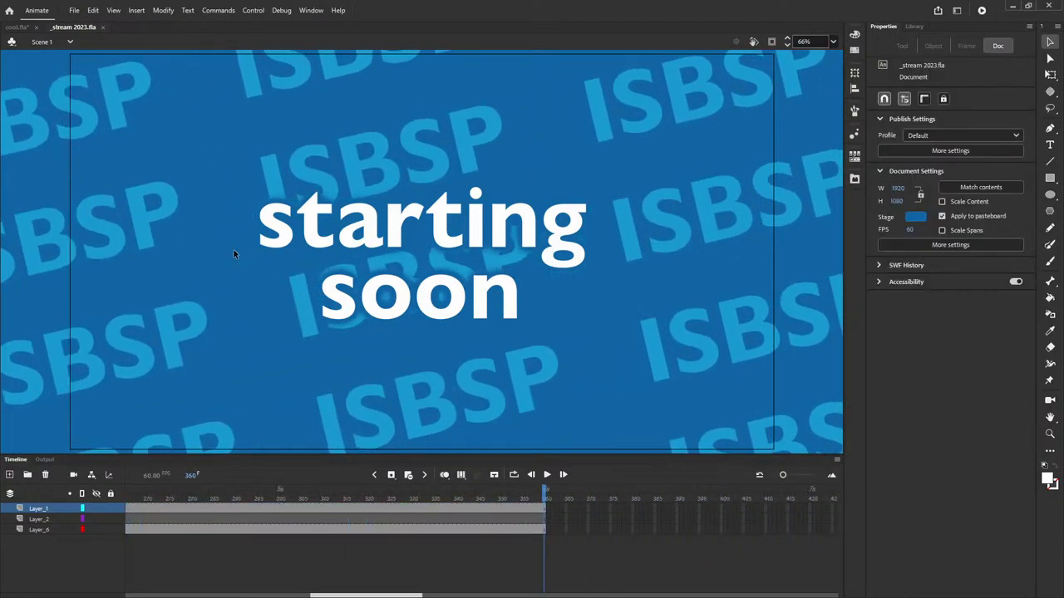
{"action": "left_click", "coordinate": [147, 231]}
{"action": "left_click_drag", "start_coordinate": [377, 499], "coordinate": [586, 502]}
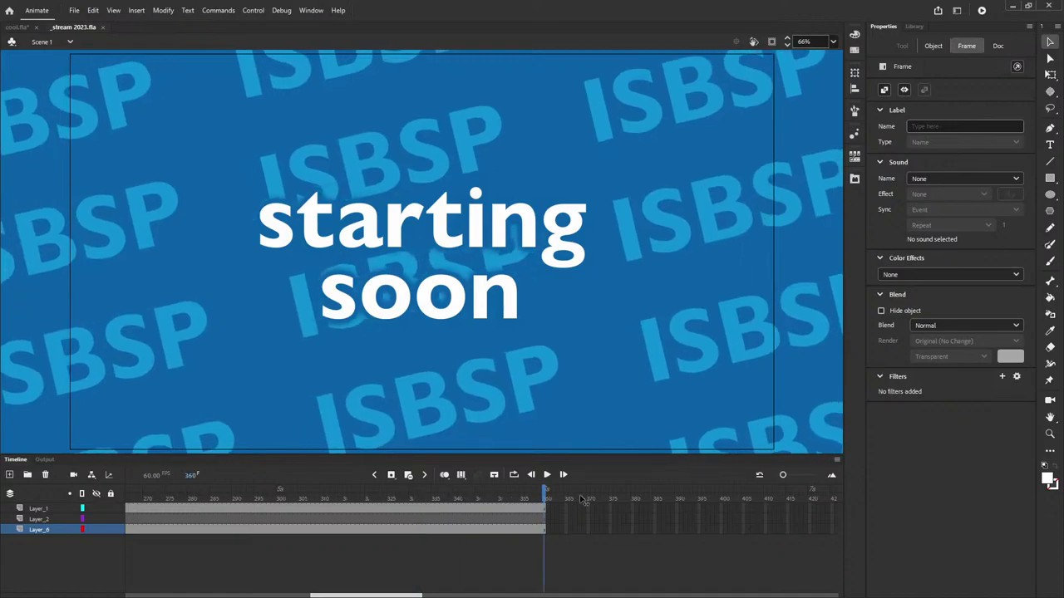
- Examine the timelines of the nested graphic symbols that form the scrolling ISBSP background and return to the main scene
{"action": "double_click", "coordinate": [172, 341]}
{"action": "left_click", "coordinate": [172, 343]}
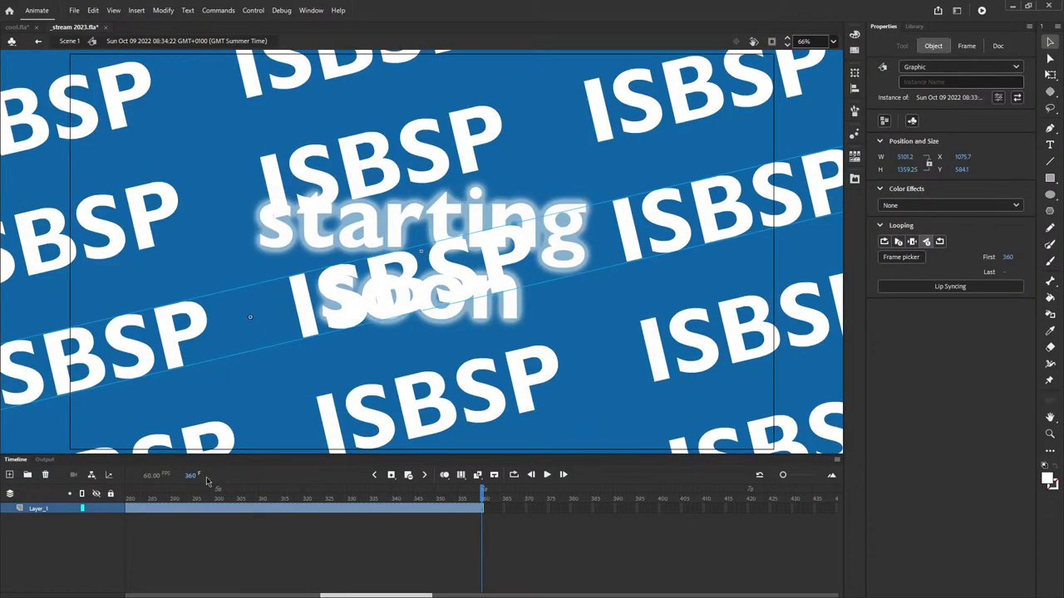
{"action": "left_click_drag", "start_coordinate": [196, 497], "coordinate": [78, 498]}
{"action": "double_click", "coordinate": [166, 346]}
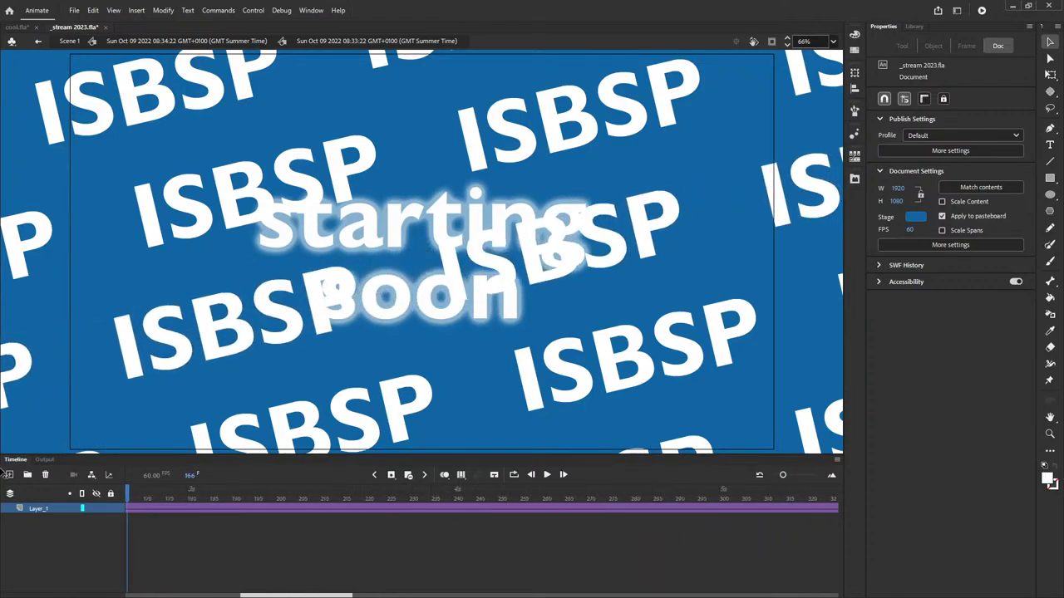
{"action": "left_click", "coordinate": [4, 387]}
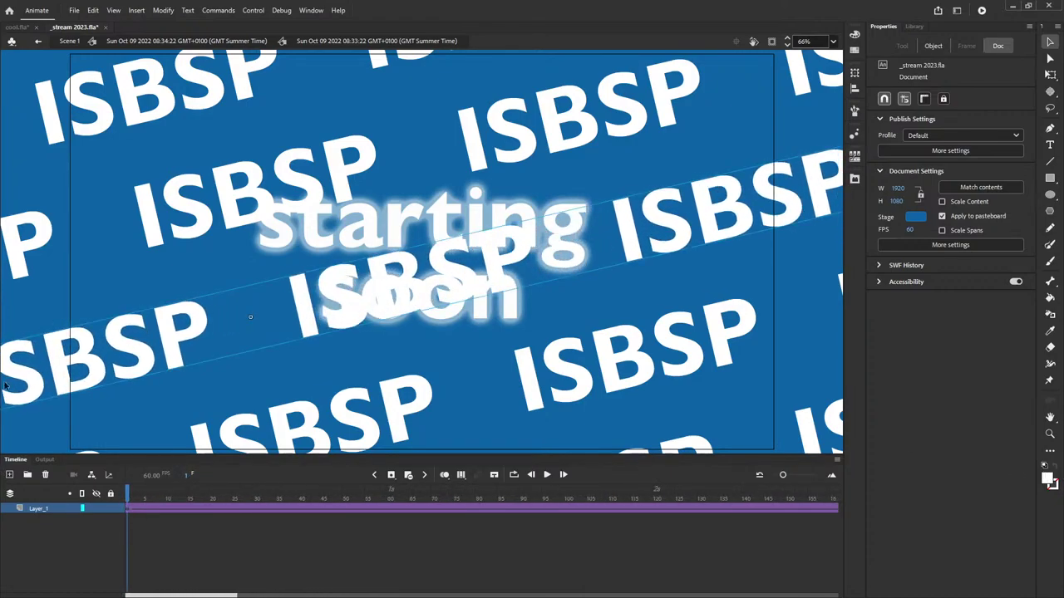
{"action": "left_click", "coordinate": [69, 41]}
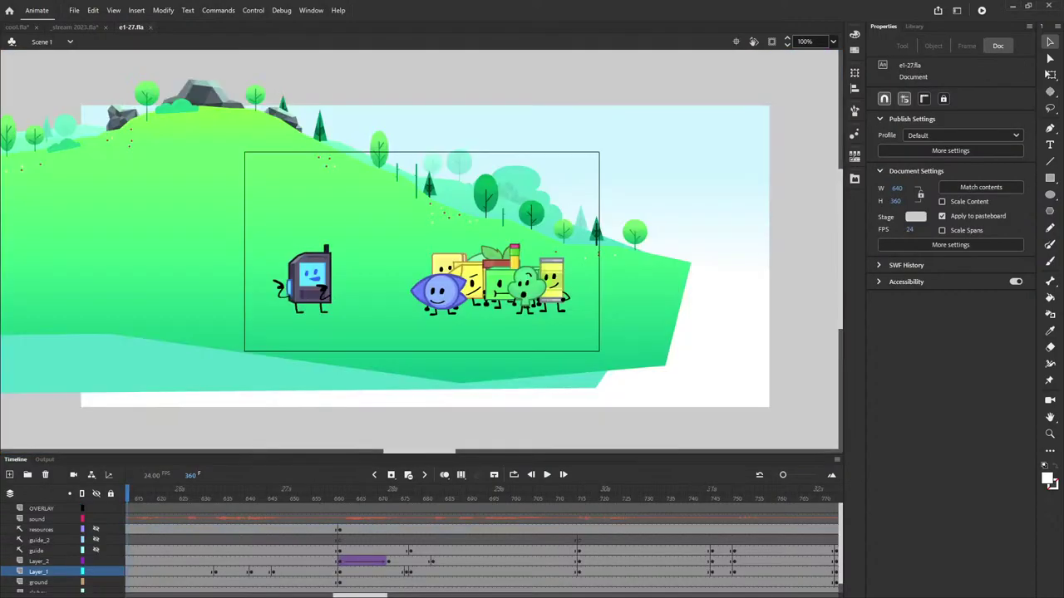
- Fit the stage of e1-27.fla in view, go to the start of its timeline, and preview the scene's opening
{"action": "left_click", "coordinate": [834, 43]}
{"action": "left_click", "coordinate": [845, 62]}
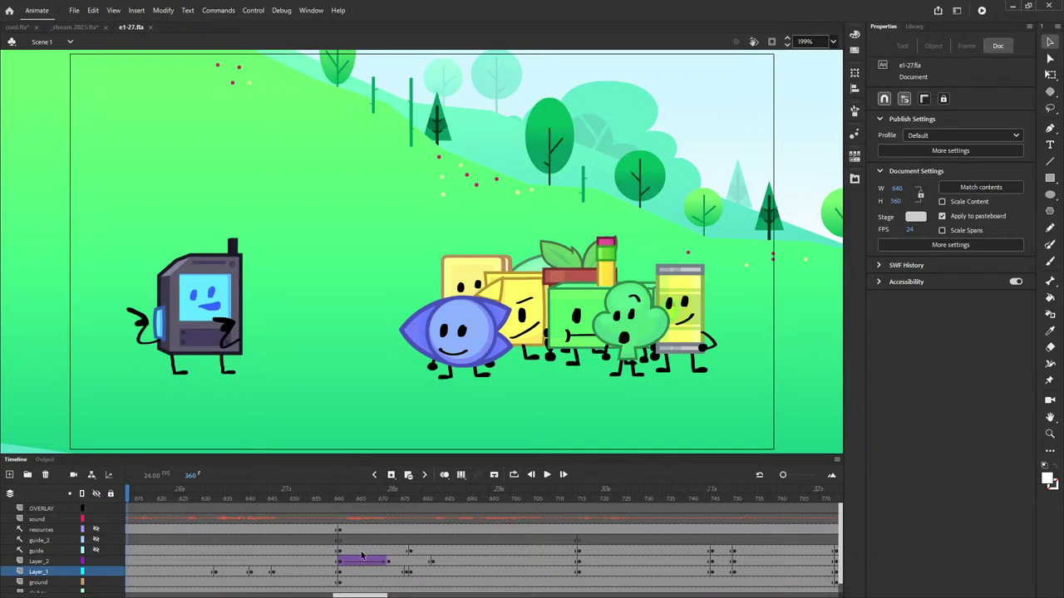
{"action": "left_click_drag", "start_coordinate": [366, 595], "coordinate": [149, 595]}
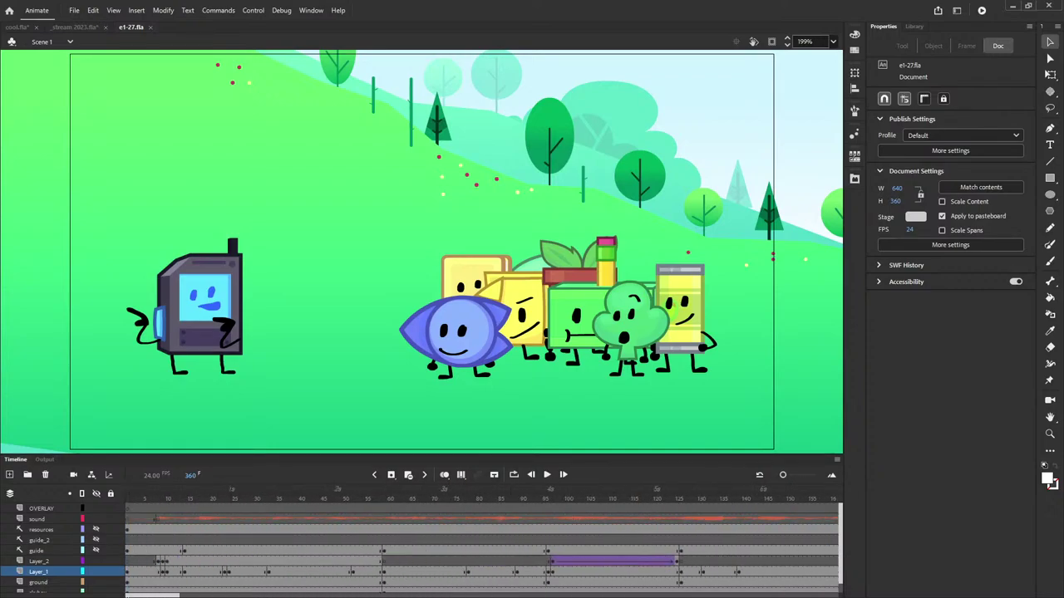
{"action": "mouse_move", "coordinate": [132, 497]}
{"action": "left_mouse_down"}
{"action": "mouse_move", "coordinate": [327, 504]}
{"action": "mouse_move", "coordinate": [141, 510]}
{"action": "left_mouse_up"}
{"action": "left_click", "coordinate": [547, 474]}
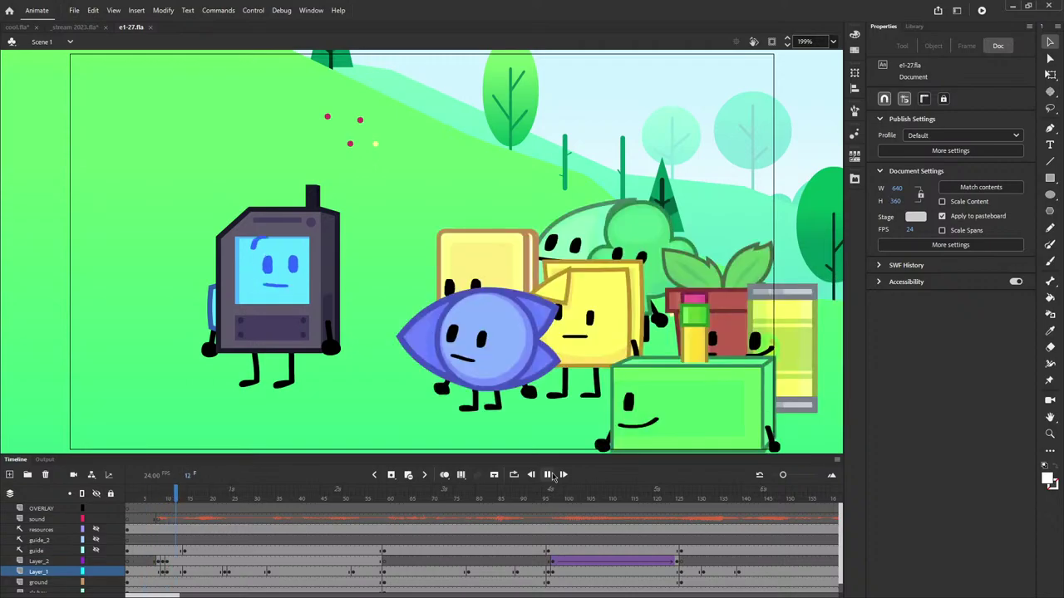
{"action": "left_click", "coordinate": [548, 475]}
- Examine the parts inside the Gray Body symbol and scrub the main scene to frame 26
{"action": "double_click", "coordinate": [271, 318]}
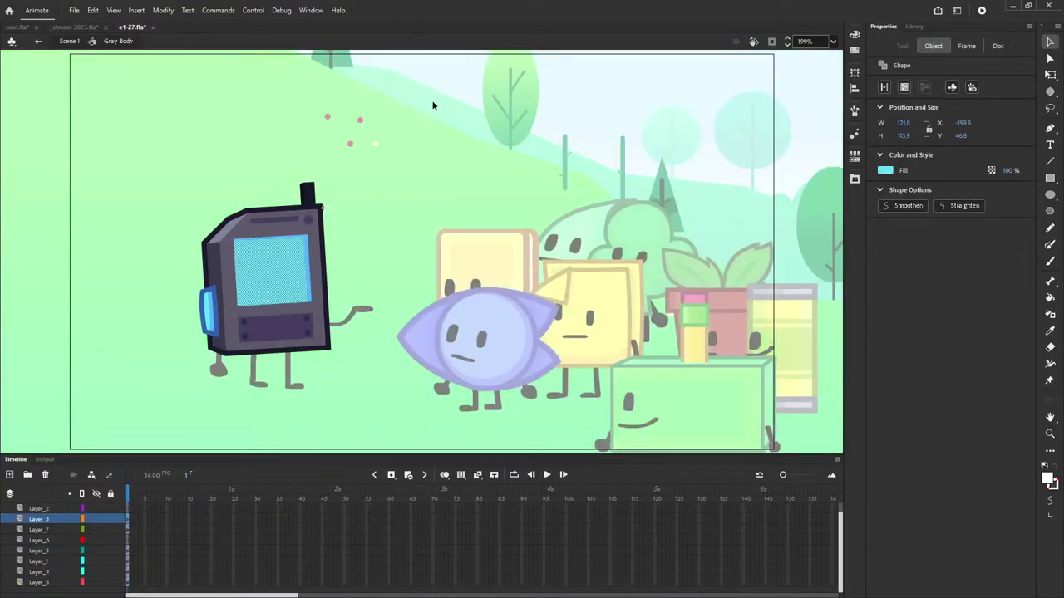
{"action": "double_click", "coordinate": [359, 132]}
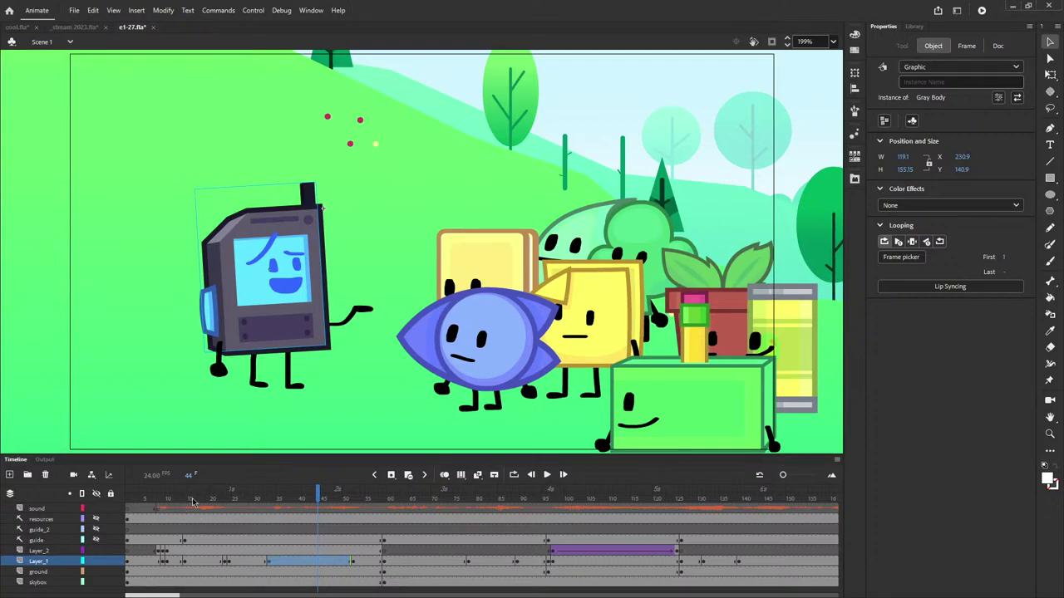
{"action": "left_click_drag", "start_coordinate": [160, 496], "coordinate": [238, 499]}
{"action": "left_click", "coordinate": [156, 495]}
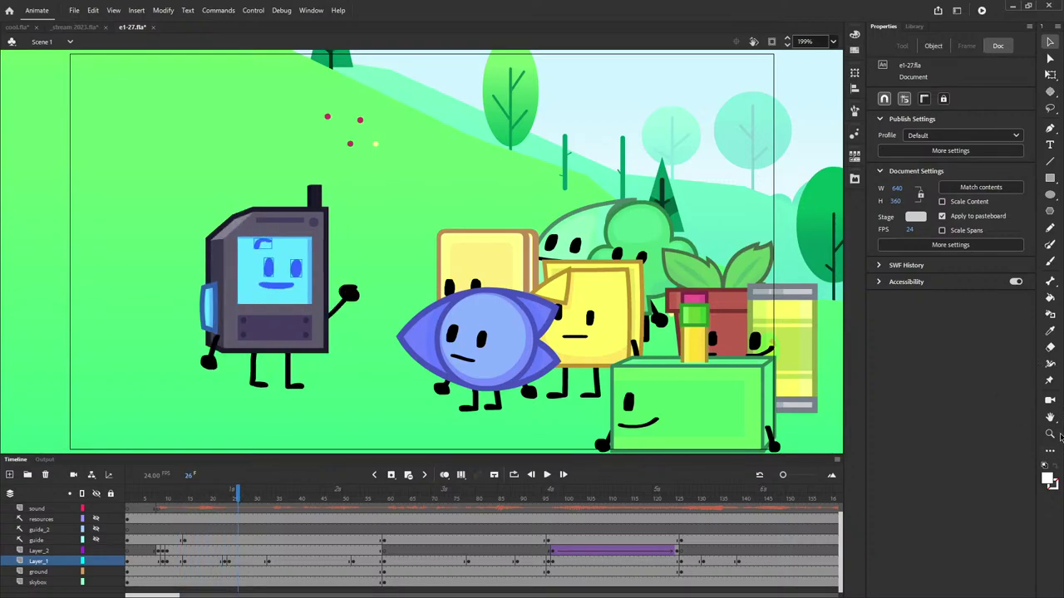
- Enlarge the gray character's face at frame 24 and examine the mouth shapes inside its mouth symbol, Symbol 21
{"action": "left_click", "coordinate": [1050, 433]}
{"action": "left_click_drag", "start_coordinate": [204, 236], "coordinate": [329, 319]}
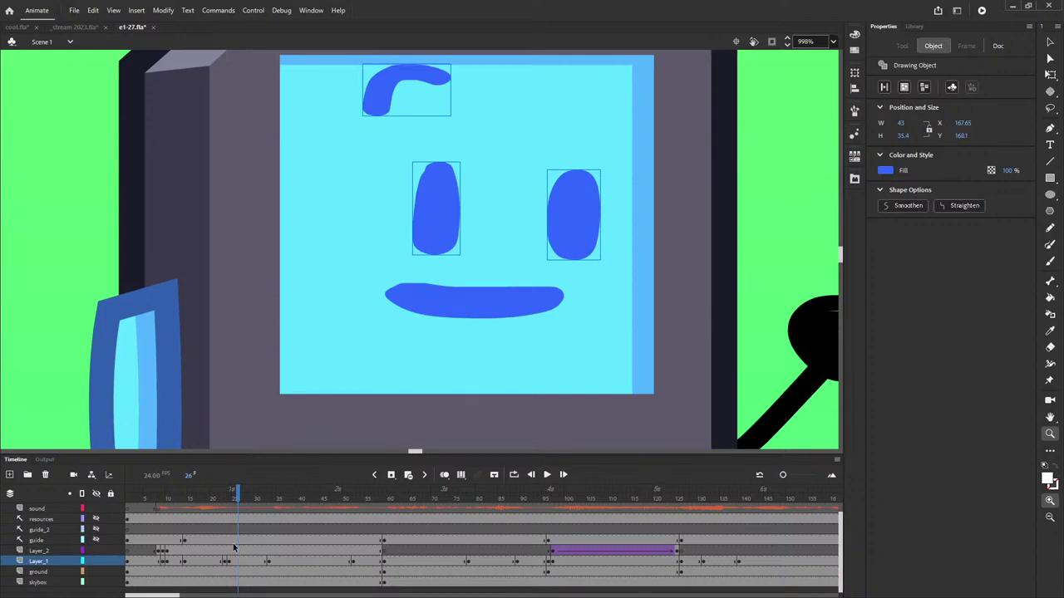
{"action": "mouse_move", "coordinate": [231, 502]}
{"action": "left_mouse_down"}
{"action": "mouse_move", "coordinate": [177, 500]}
{"action": "mouse_move", "coordinate": [238, 520]}
{"action": "mouse_move", "coordinate": [197, 503]}
{"action": "mouse_move", "coordinate": [229, 503]}
{"action": "left_mouse_up"}
{"action": "left_click", "coordinate": [1051, 40]}
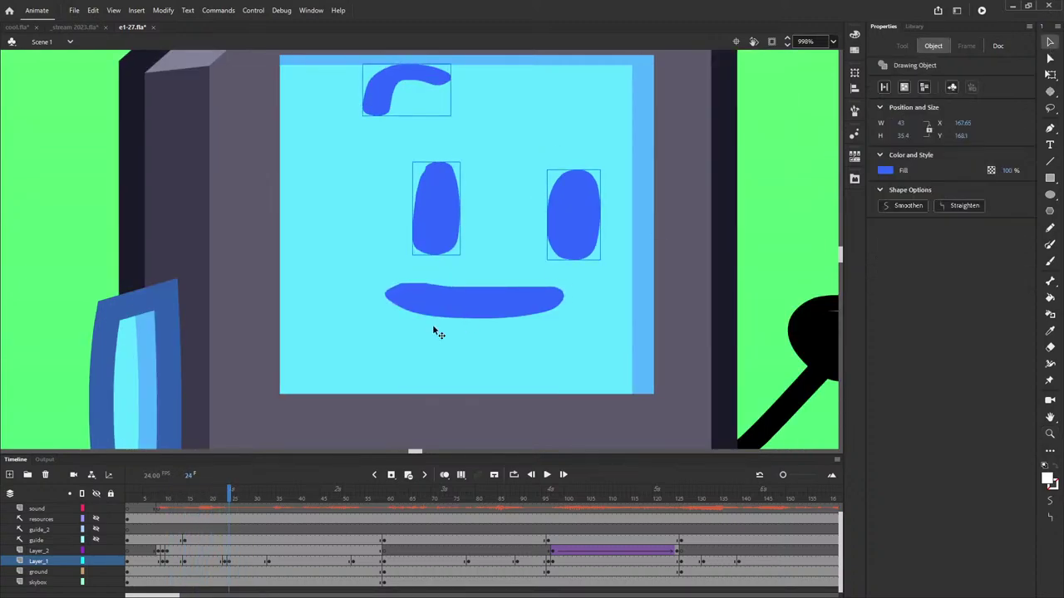
{"action": "left_click", "coordinate": [451, 298]}
{"action": "double_click", "coordinate": [452, 297]}
{"action": "left_click_drag", "start_coordinate": [133, 501], "coordinate": [116, 529]}
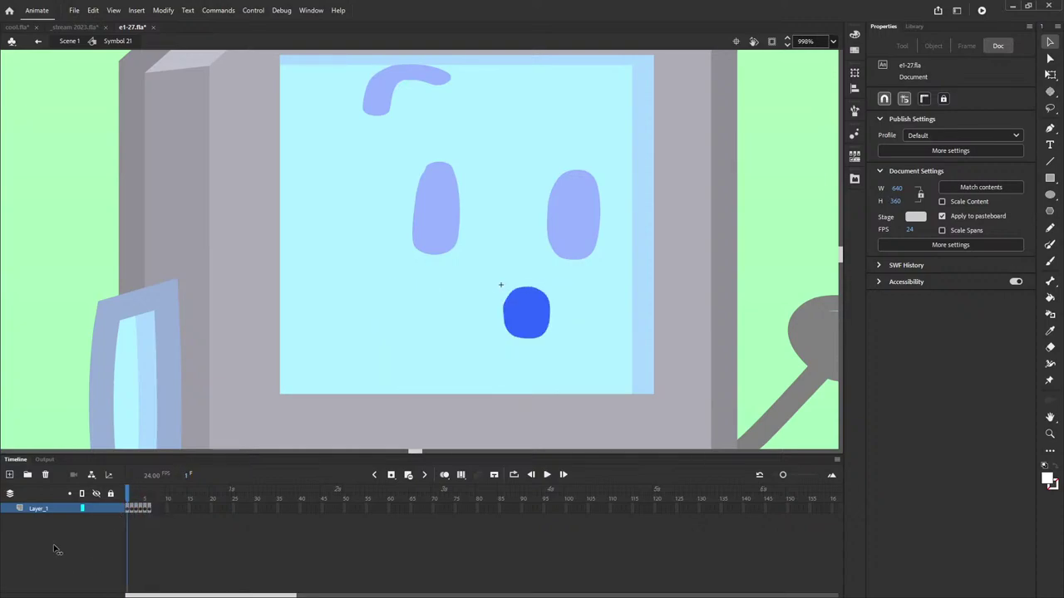
{"action": "left_click", "coordinate": [69, 40]}
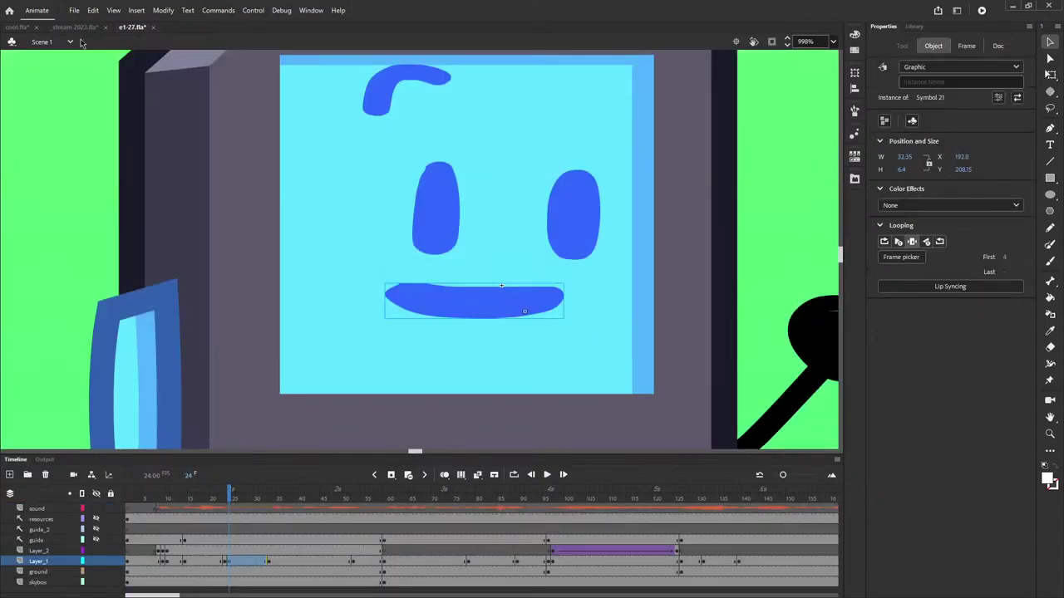
- Check the gray character's mouth at frame 21 and play the whole scene on from there
{"action": "mouse_move", "coordinate": [214, 502]}
{"action": "left_mouse_down"}
{"action": "mouse_move", "coordinate": [180, 504]}
{"action": "mouse_move", "coordinate": [215, 507]}
{"action": "left_mouse_up"}
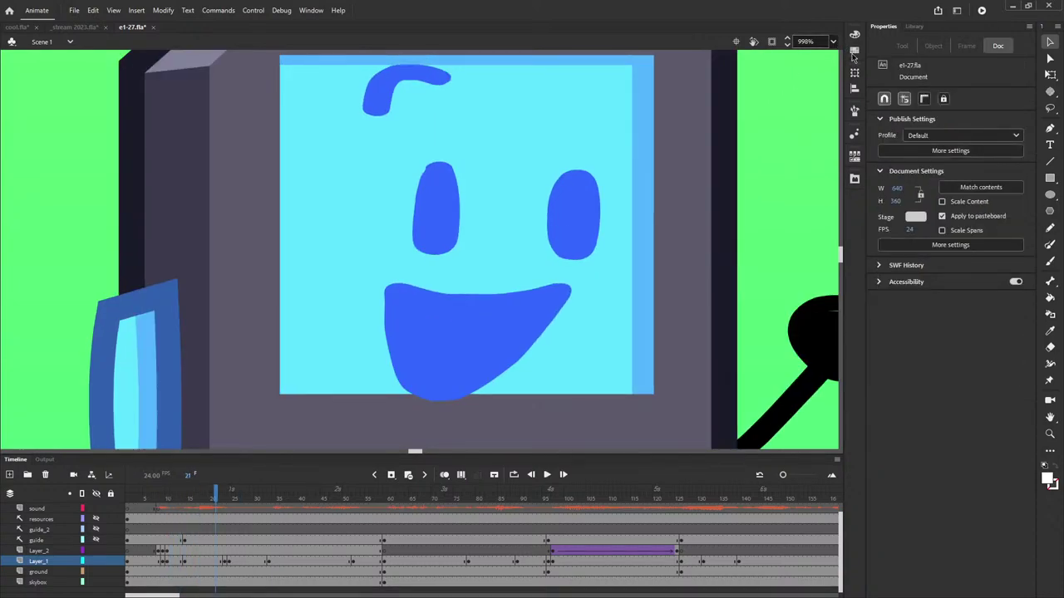
{"action": "key", "text": "ctrl+2"}
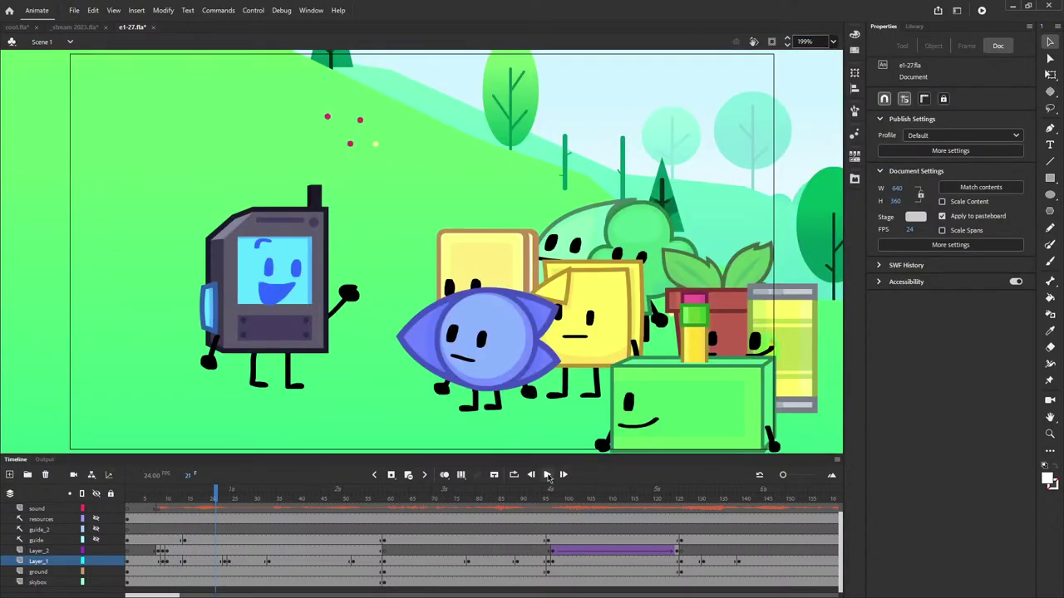
{"action": "left_click", "coordinate": [546, 474]}
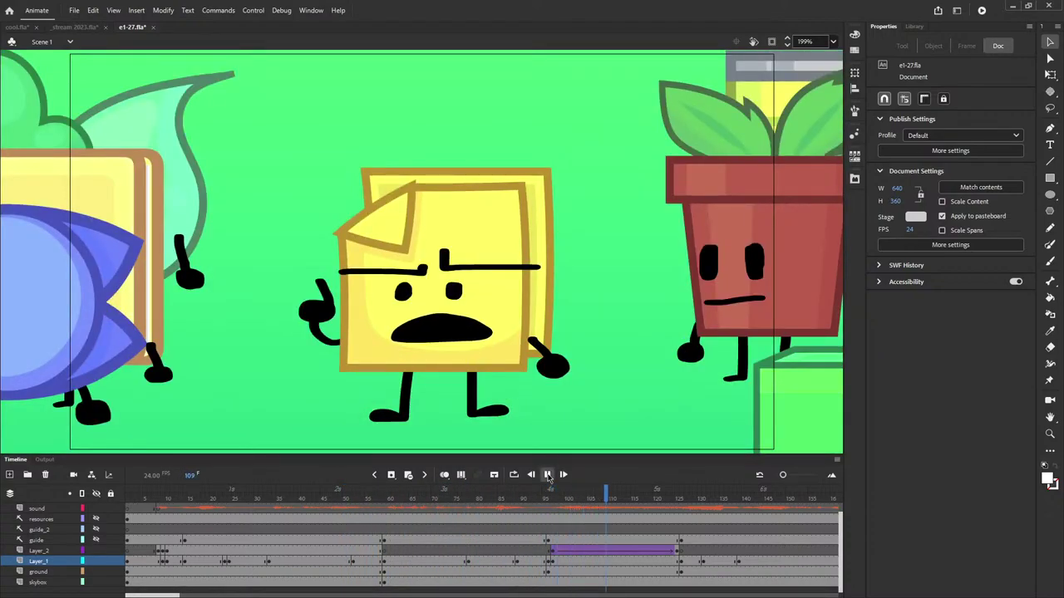
- Examine the frames of the yellow note character's mouth symbol, Tween 1, up close and return to the full scene view
{"action": "double_click", "coordinate": [422, 328]}
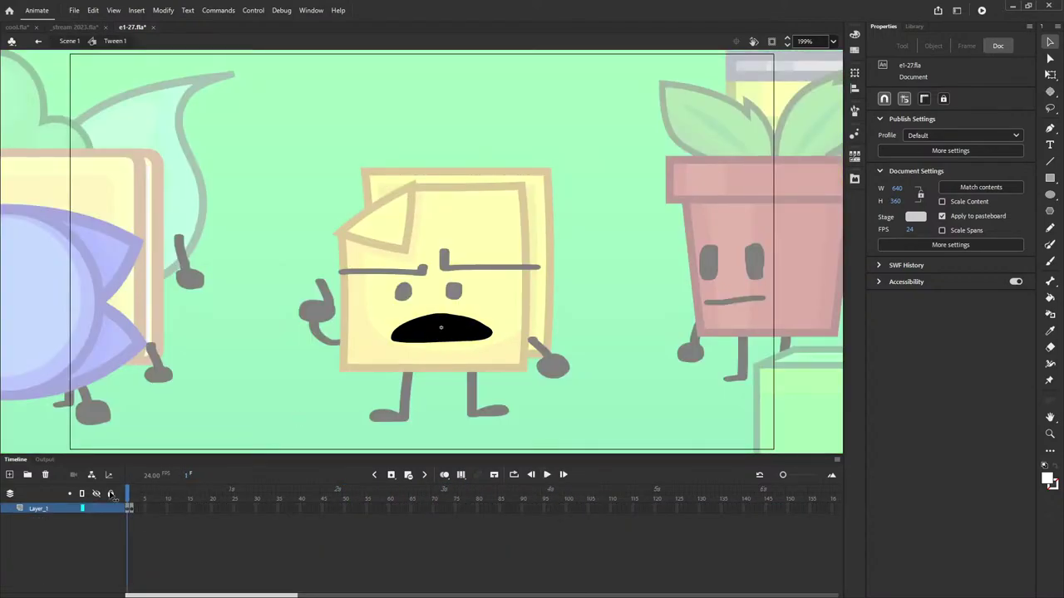
{"action": "left_click", "coordinate": [131, 498]}
{"action": "left_click", "coordinate": [1050, 433]}
{"action": "left_click_drag", "start_coordinate": [372, 316], "coordinate": [537, 353]}
{"action": "left_click_drag", "start_coordinate": [140, 494], "coordinate": [96, 501]}
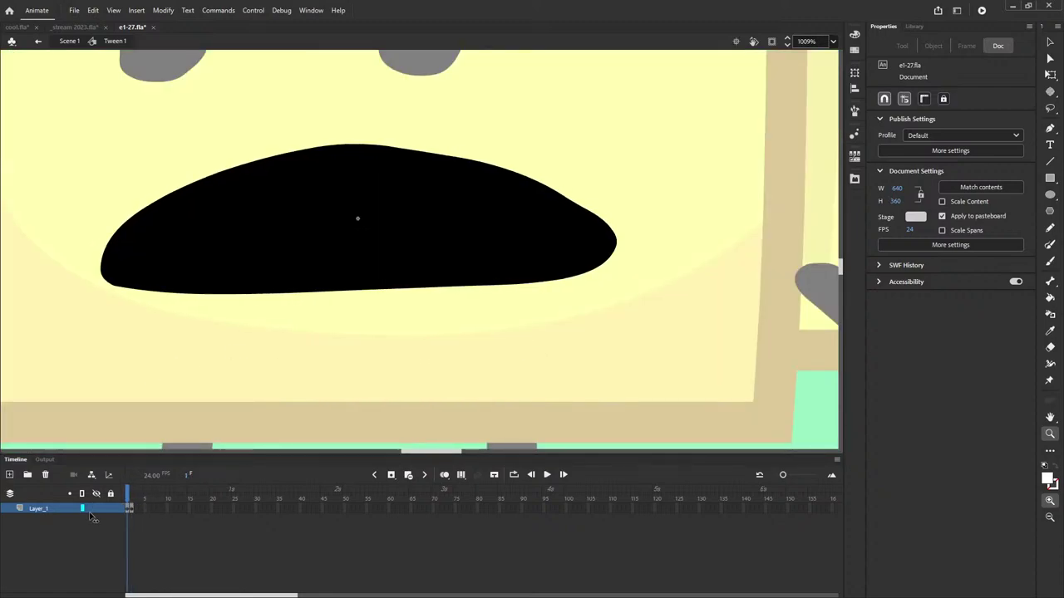
{"action": "left_click", "coordinate": [53, 42]}
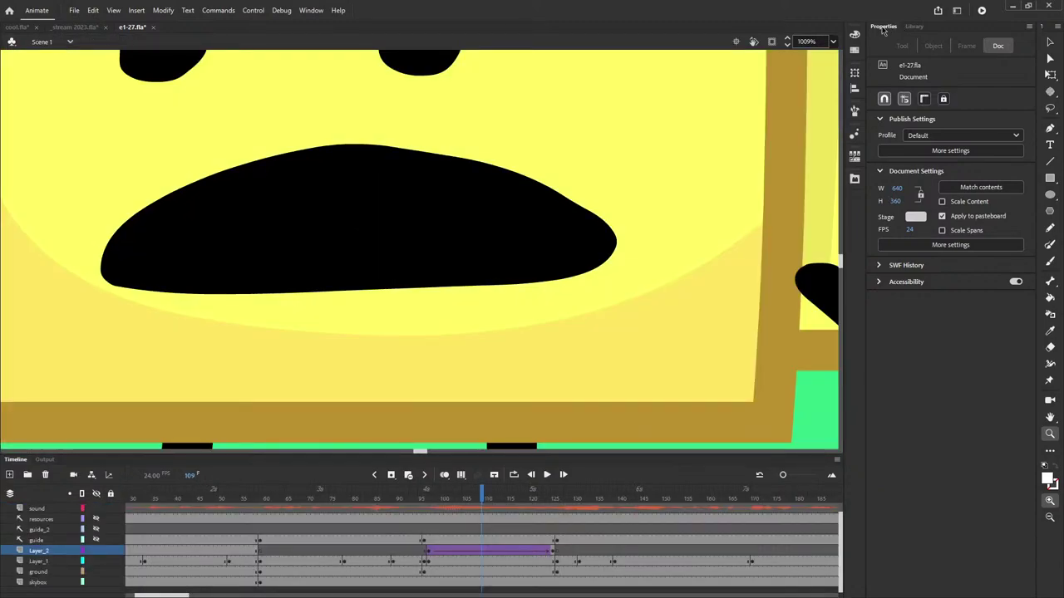
{"action": "key", "text": "ctrl+2"}
- Scrub to frame 91 and inspect the green character's eyebrow stroke and the Story Book Body by selecting each
{"action": "left_click_drag", "start_coordinate": [465, 499], "coordinate": [401, 498]}
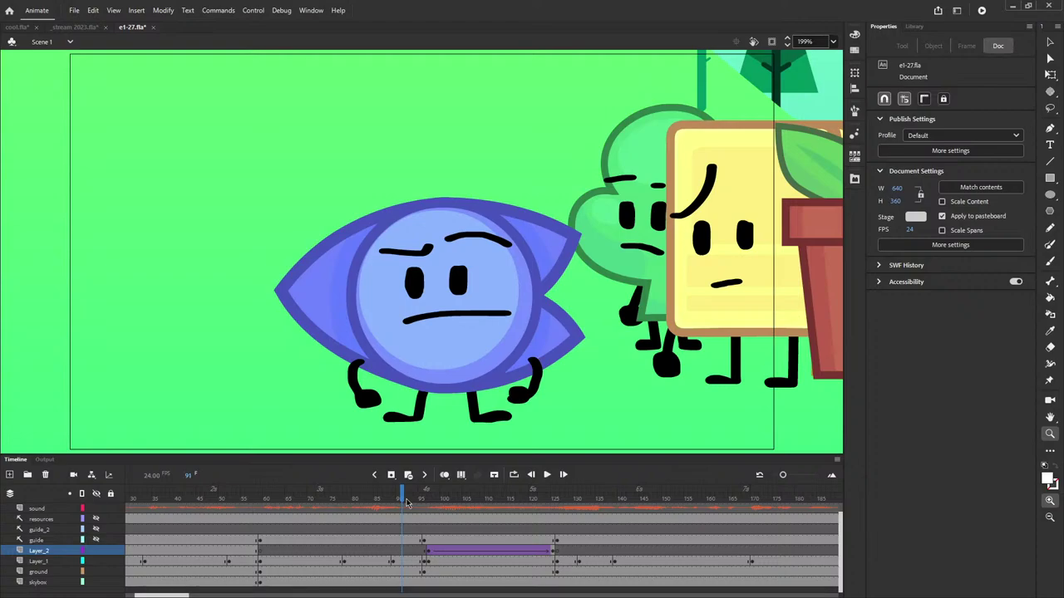
{"action": "left_click", "coordinate": [1048, 262]}
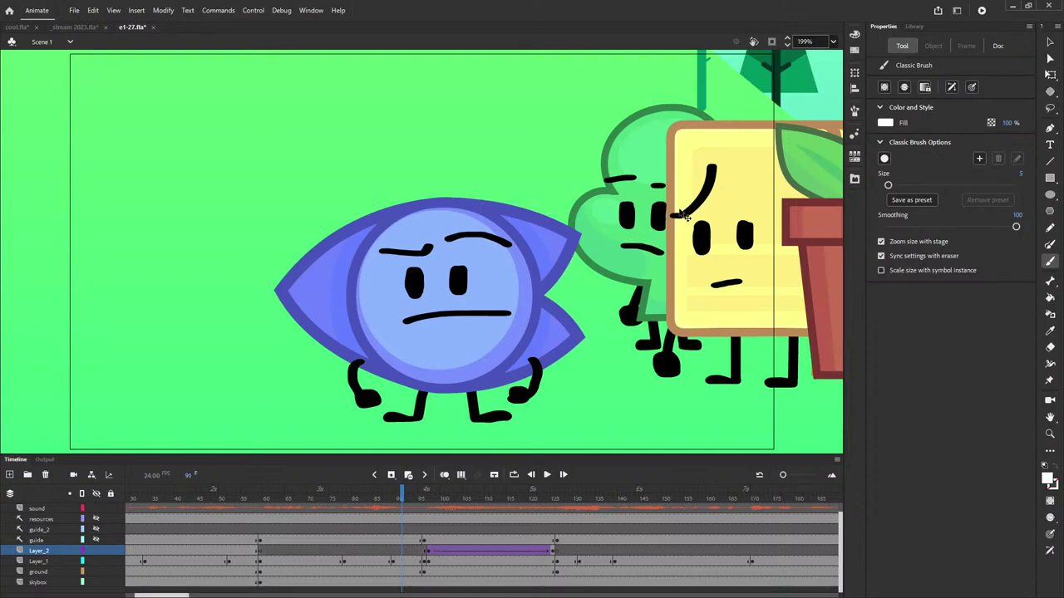
{"action": "key", "text": "v"}
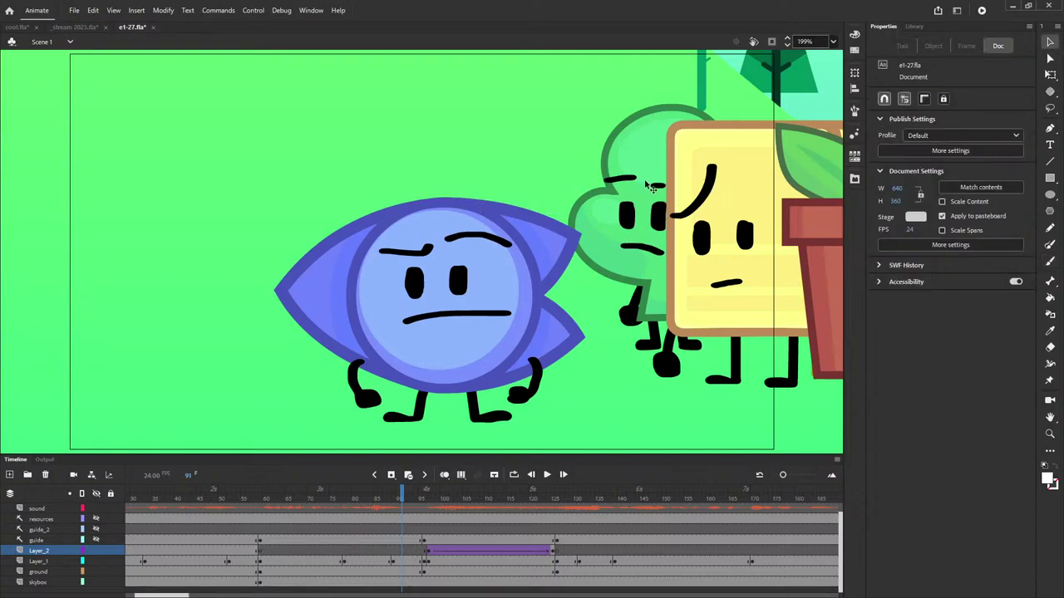
{"action": "left_click", "coordinate": [661, 189]}
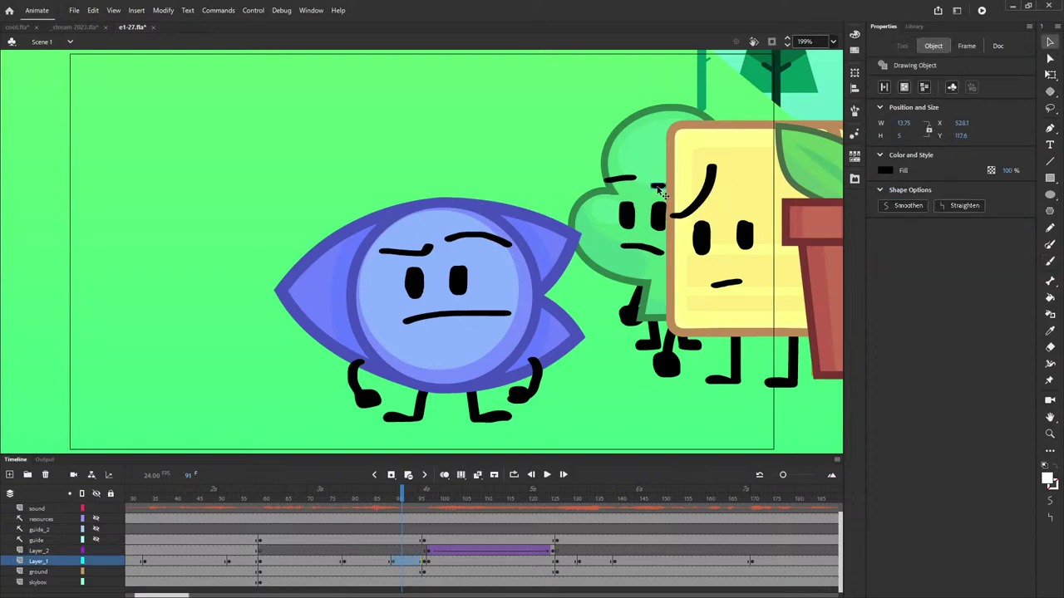
{"action": "left_click", "coordinate": [681, 206]}
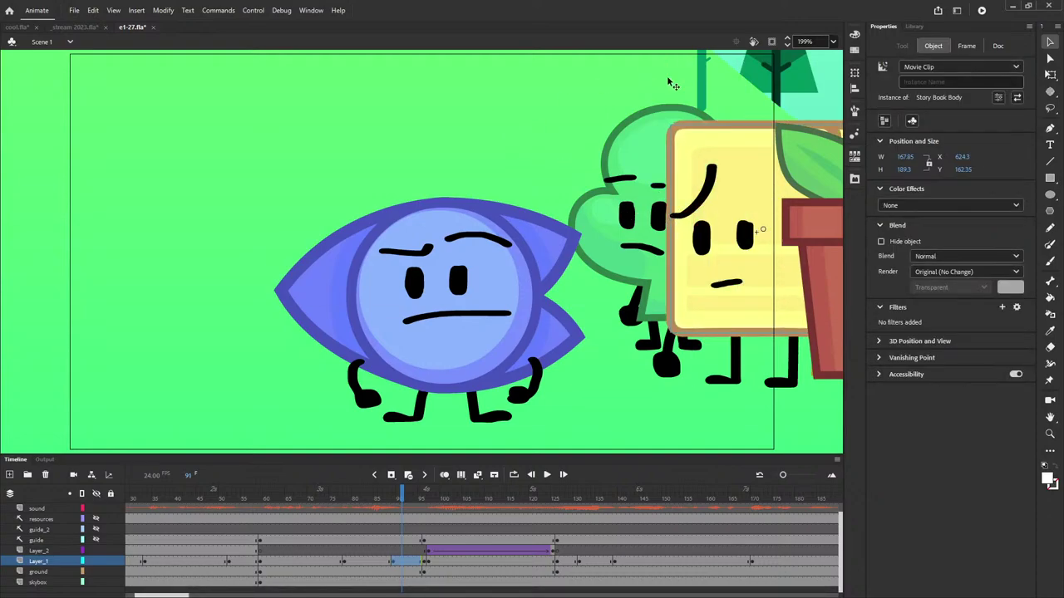
- Examine the green character's eyes beside the storybook's edge up close, and scrub the full scene to frame 129
{"action": "left_click", "coordinate": [1049, 433]}
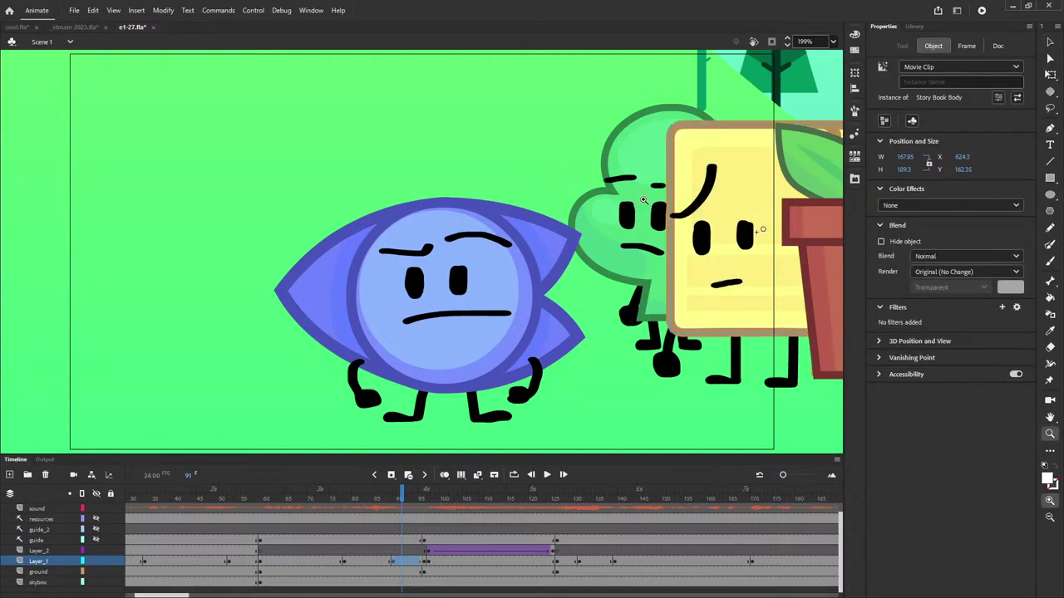
{"action": "left_click_drag", "start_coordinate": [633, 193], "coordinate": [679, 227]}
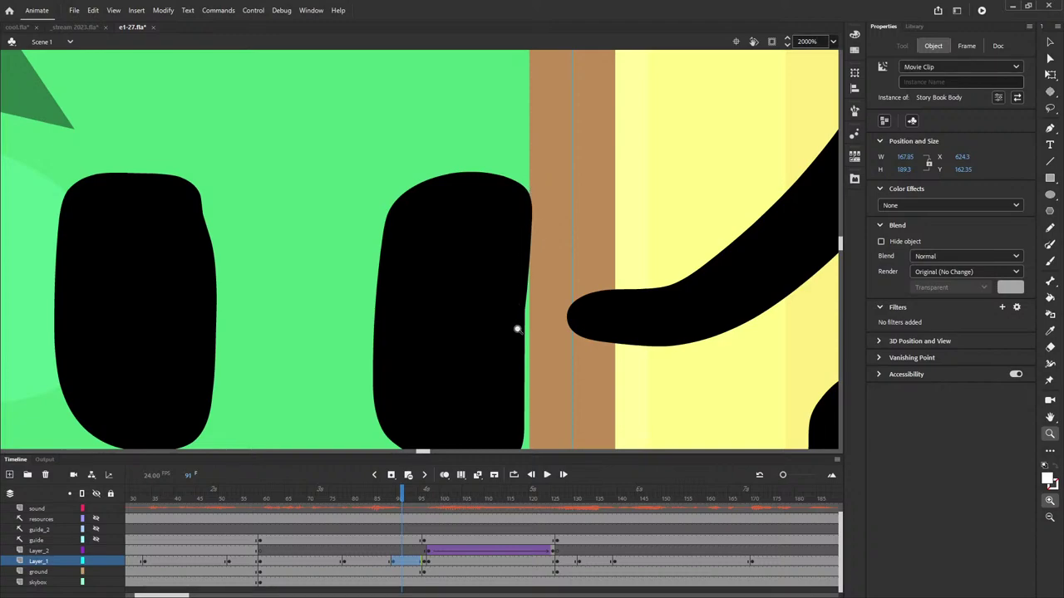
{"action": "key", "text": "ctrl+2"}
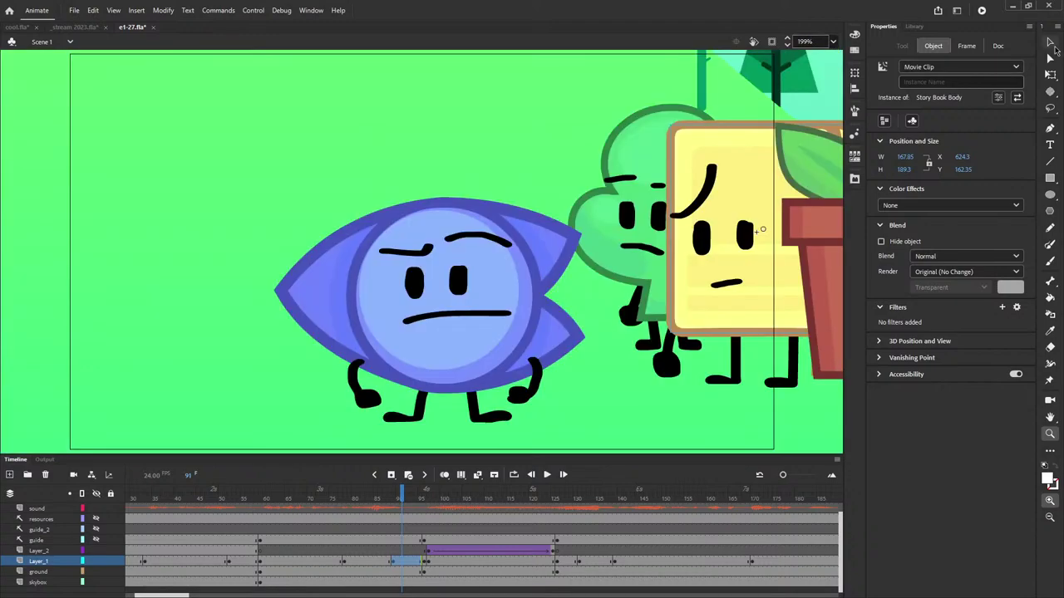
{"action": "left_click", "coordinate": [1049, 42]}
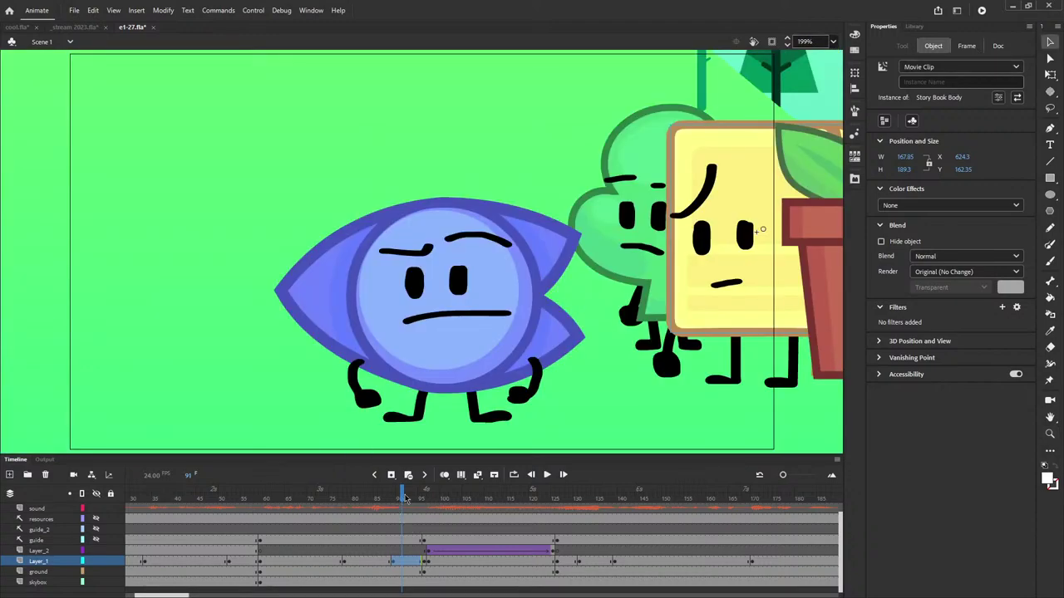
{"action": "left_click_drag", "start_coordinate": [402, 505], "coordinate": [572, 515]}
{"action": "left_click", "coordinate": [776, 363]}
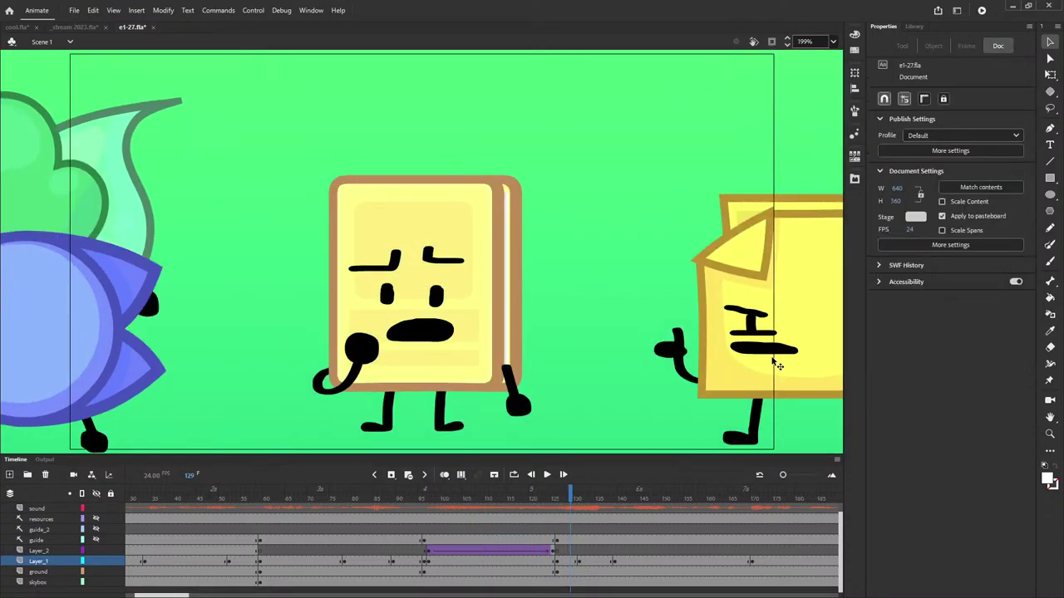
- Preview the scene clipped to the stage bounds, turn the clipping off again, and fit the stage to the view
{"action": "left_click", "coordinate": [771, 41]}
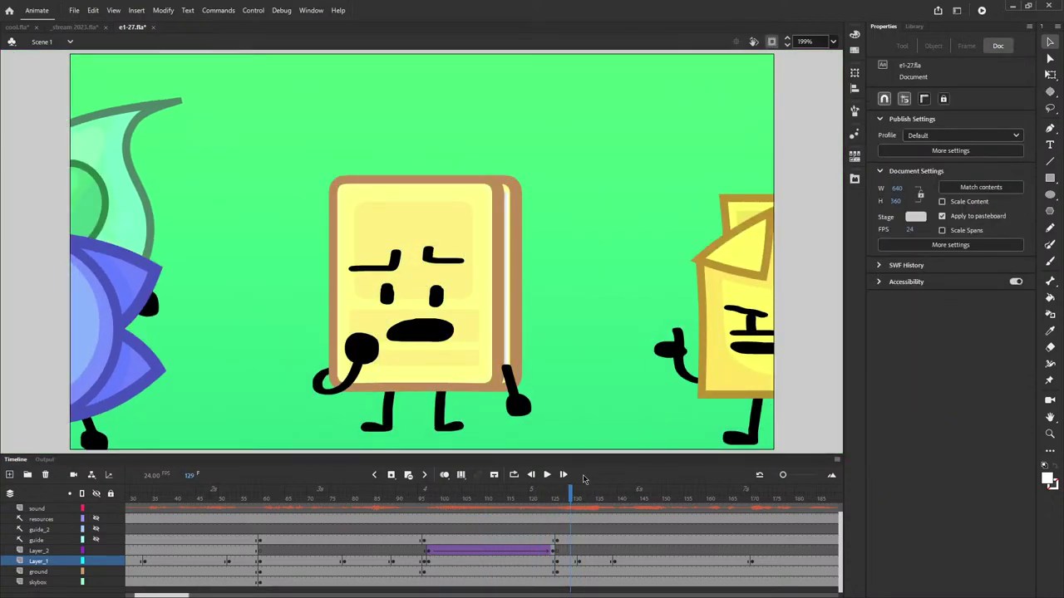
{"action": "left_click", "coordinate": [771, 41]}
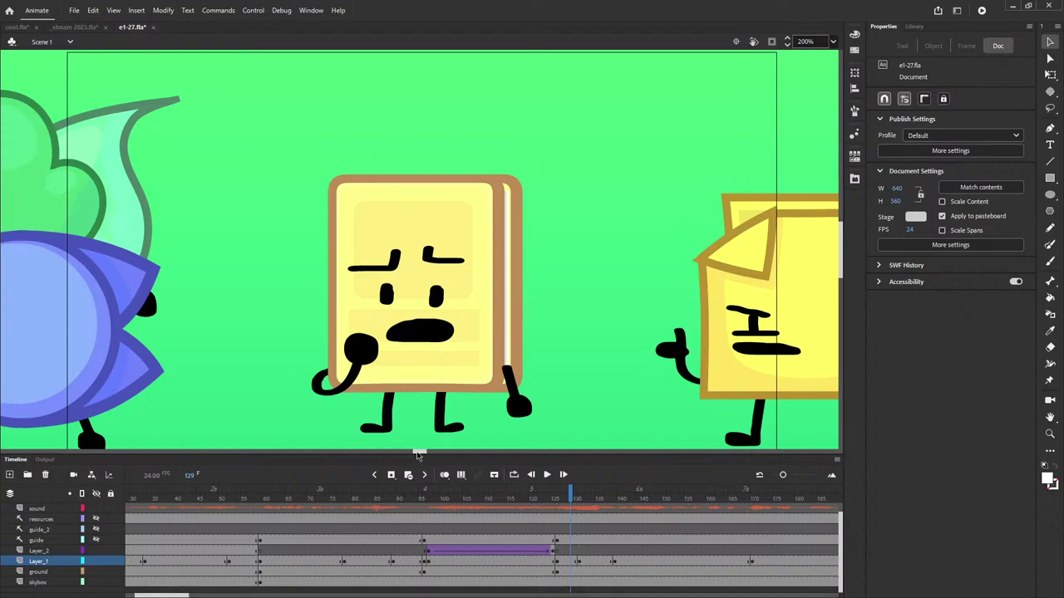
{"action": "left_click_drag", "start_coordinate": [418, 452], "coordinate": [432, 455]}
{"action": "scroll", "coordinate": [428, 406], "scroll_direction": "up", "scroll_amount": 4}
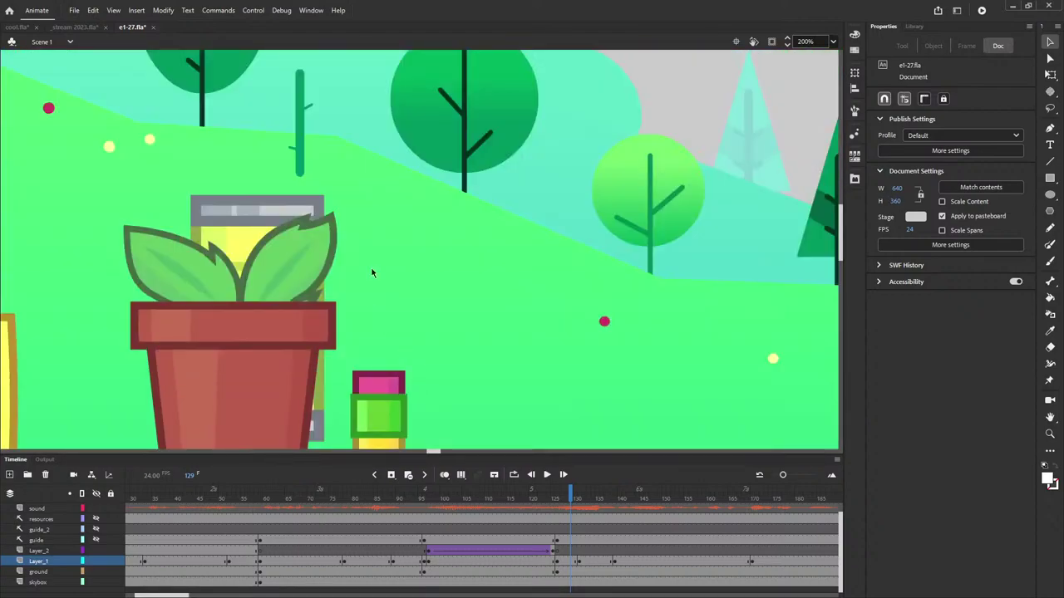
{"action": "left_click", "coordinate": [832, 41]}
{"action": "left_click", "coordinate": [846, 55]}
- Play the storybook shot, look inside the Story Book Body symbol, and return to the main scene
{"action": "left_click_drag", "start_coordinate": [570, 490], "coordinate": [539, 481]}
{"action": "left_click", "coordinate": [545, 475]}
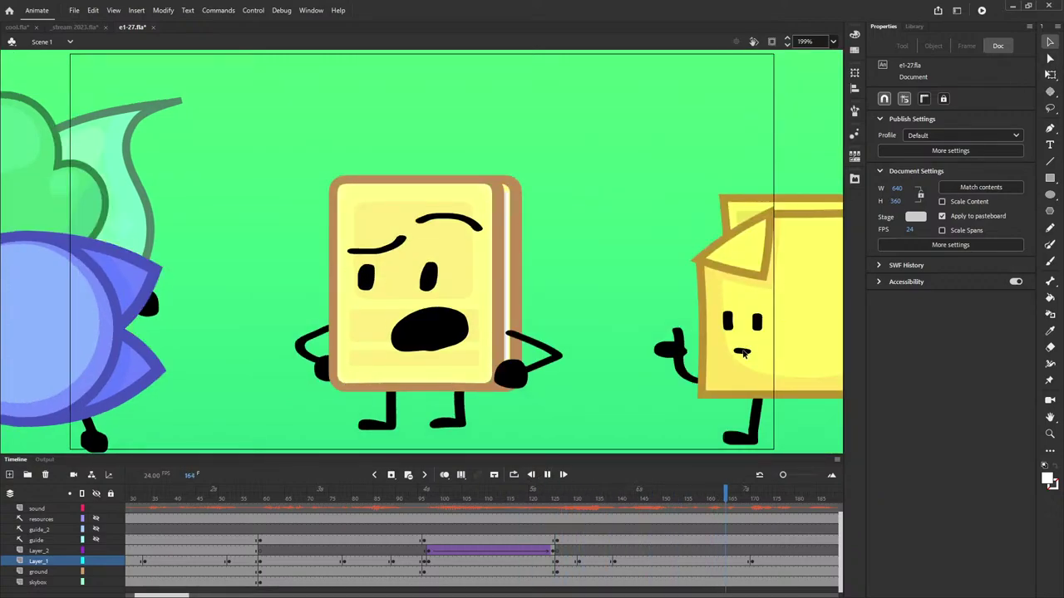
{"action": "left_click", "coordinate": [547, 474]}
{"action": "double_click", "coordinate": [453, 254]}
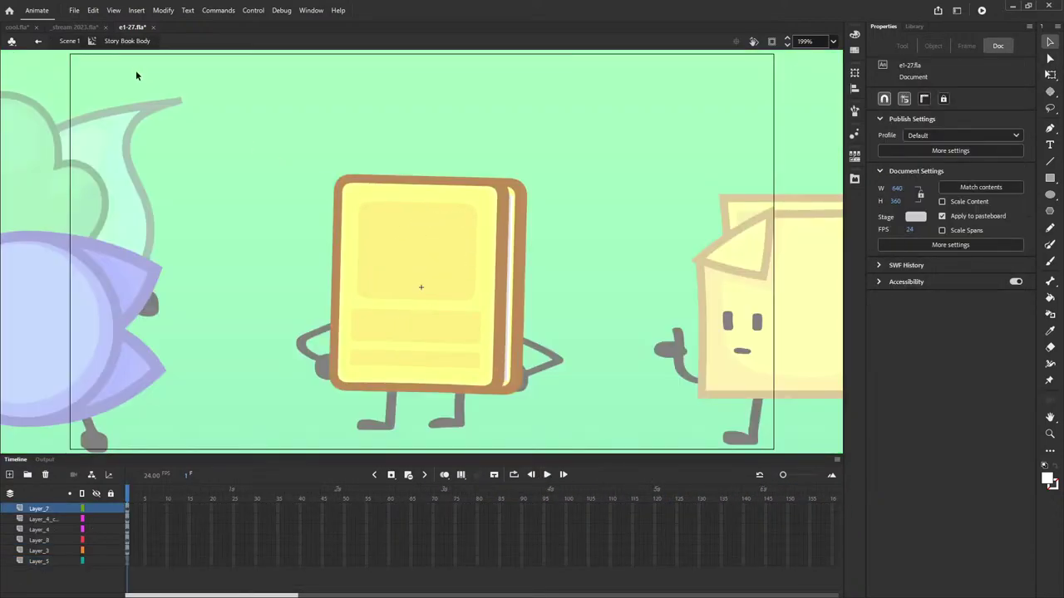
{"action": "double_click", "coordinate": [290, 175]}
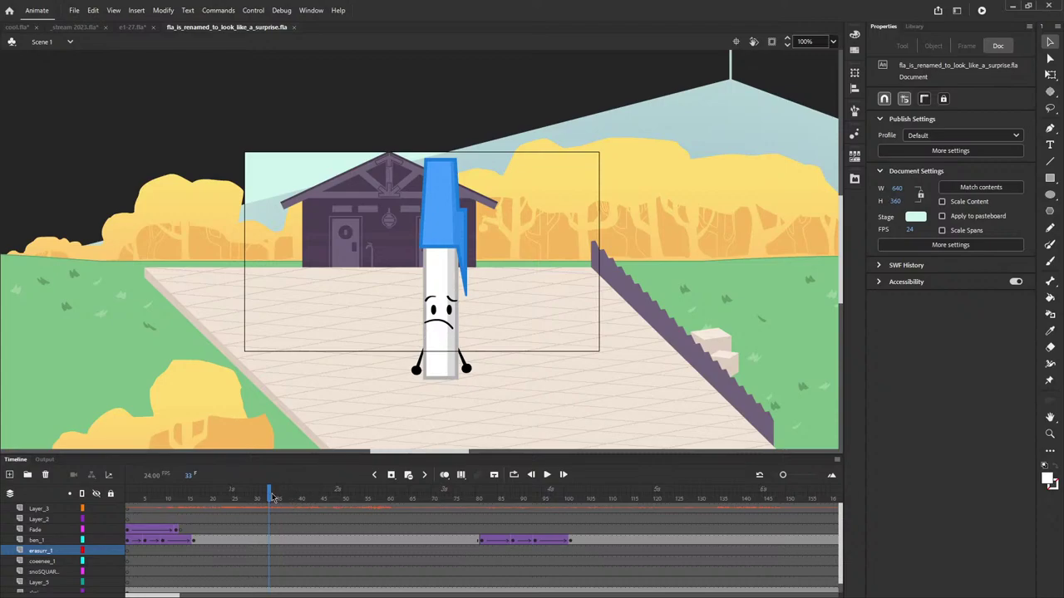
- Rewind fla_is_renamed_to_look_like_a_surprise.fla to frame 1, fit the stage to the view, and play through to frame 460
{"action": "left_click_drag", "start_coordinate": [199, 498], "coordinate": [79, 499]}
{"action": "left_click", "coordinate": [832, 41]}
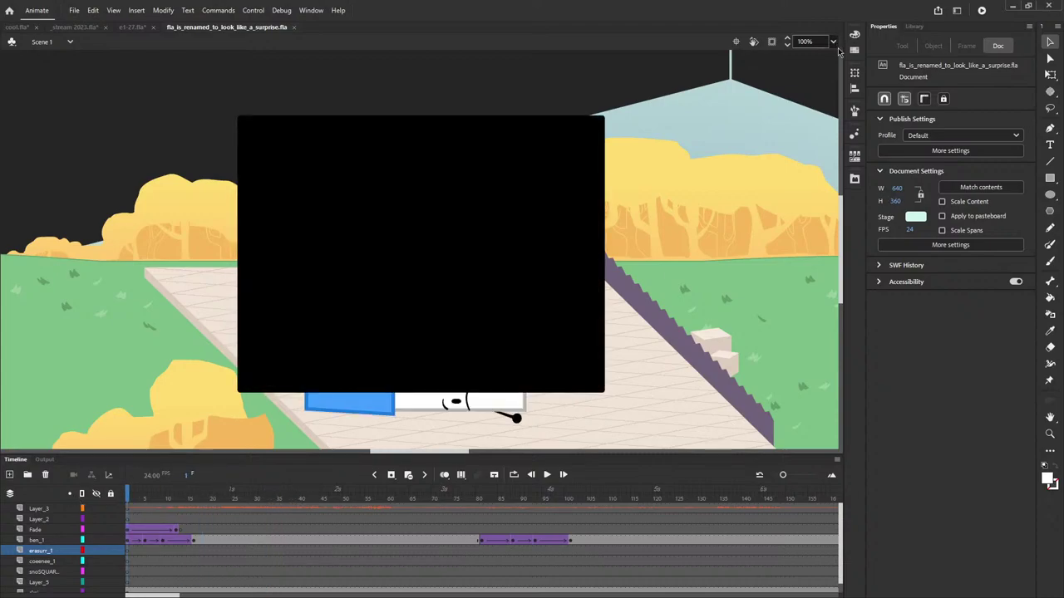
{"action": "left_click", "coordinate": [836, 54]}
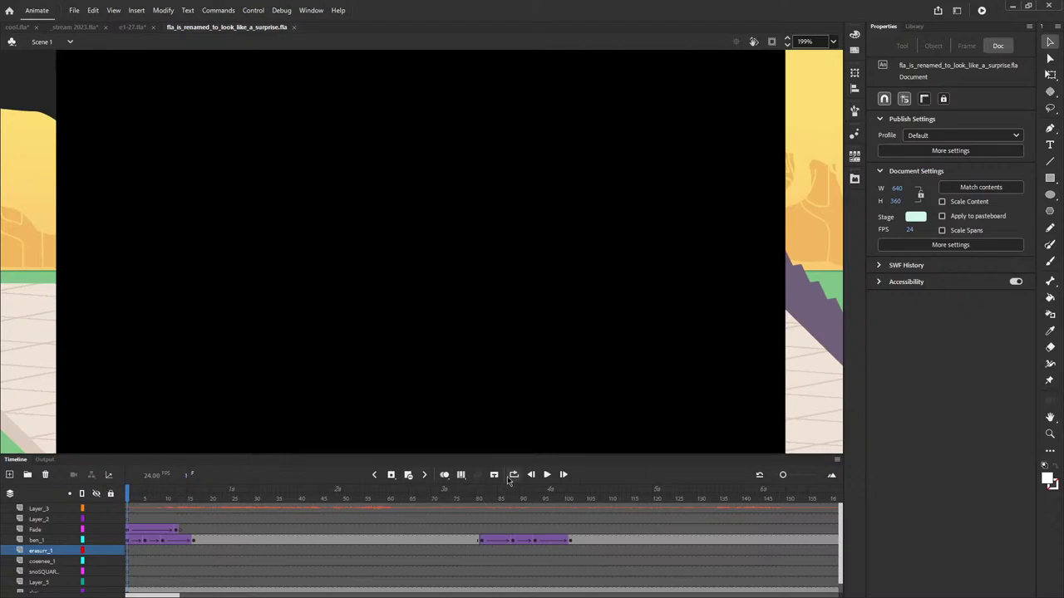
{"action": "left_click", "coordinate": [546, 474]}
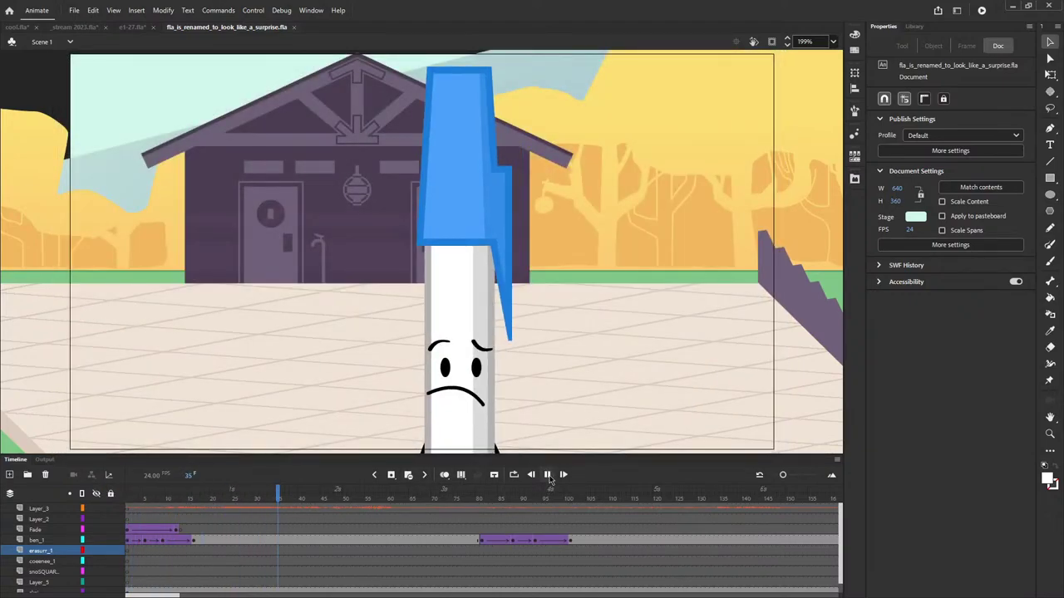
{"action": "left_click", "coordinate": [546, 474]}
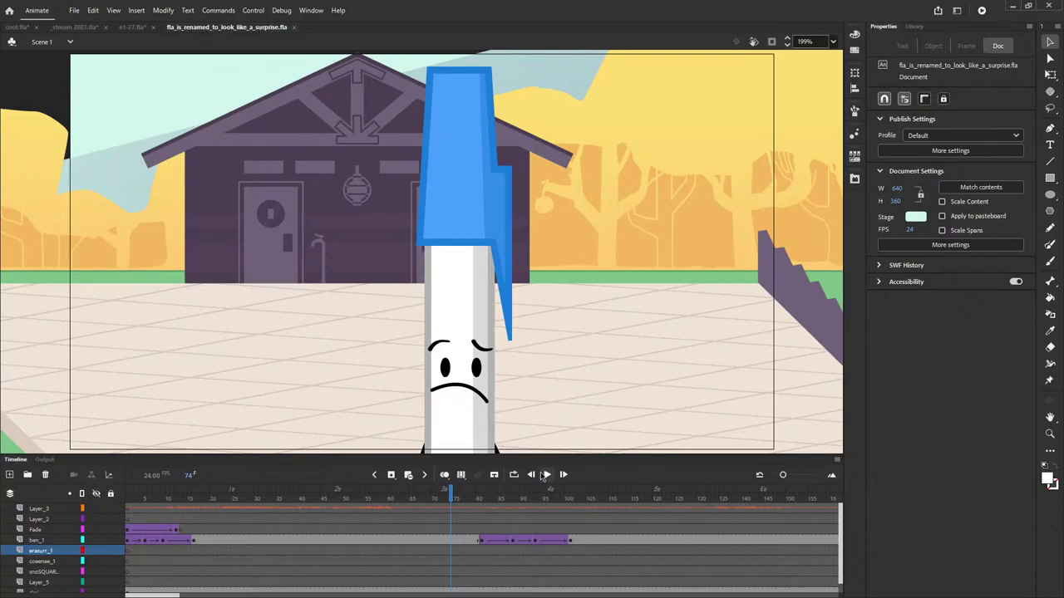
{"action": "left_click", "coordinate": [545, 475]}
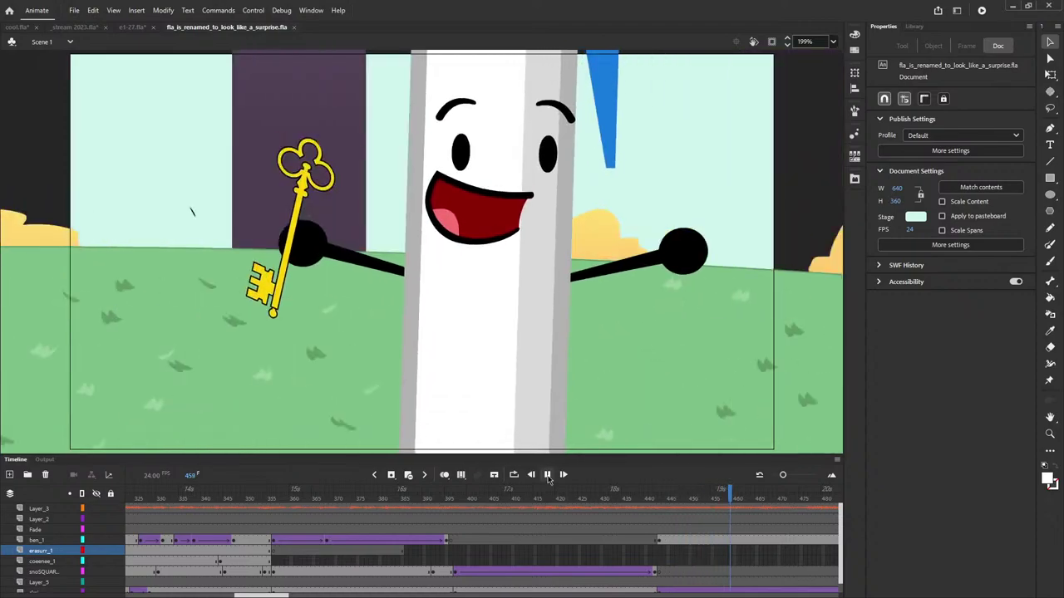
{"action": "left_click", "coordinate": [548, 475]}
{"action": "left_click_drag", "start_coordinate": [663, 507], "coordinate": [734, 505]}
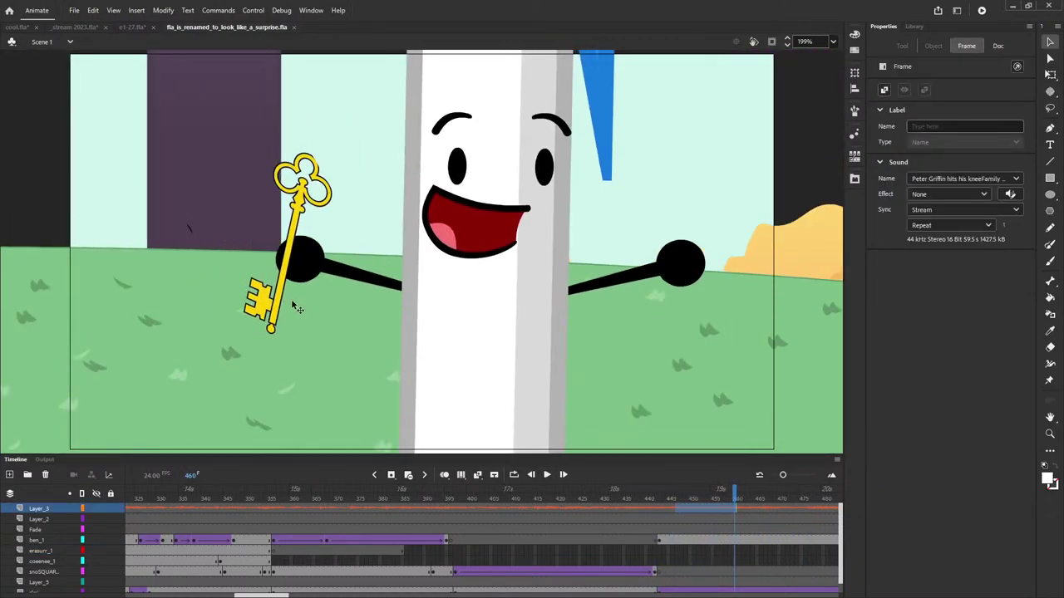
- Inspect the stray black mark inside the NoT AGA symbol's nested ben 10 symbol, and return to Scene 1
{"action": "double_click", "coordinate": [188, 227]}
{"action": "double_click", "coordinate": [188, 230]}
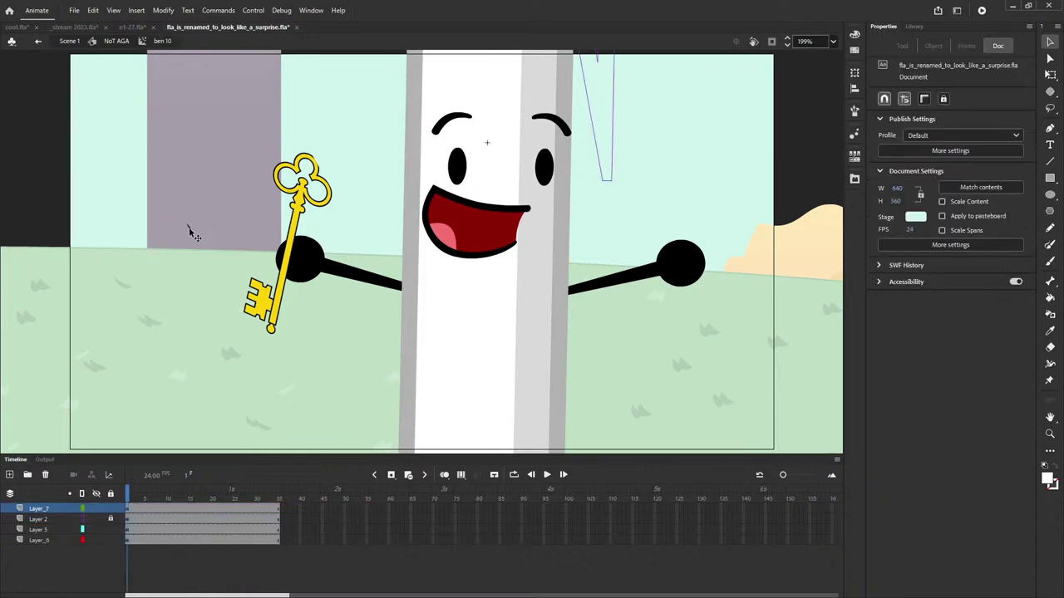
{"action": "left_click", "coordinate": [190, 229]}
{"action": "left_click", "coordinate": [181, 240]}
{"action": "left_click", "coordinate": [68, 40]}
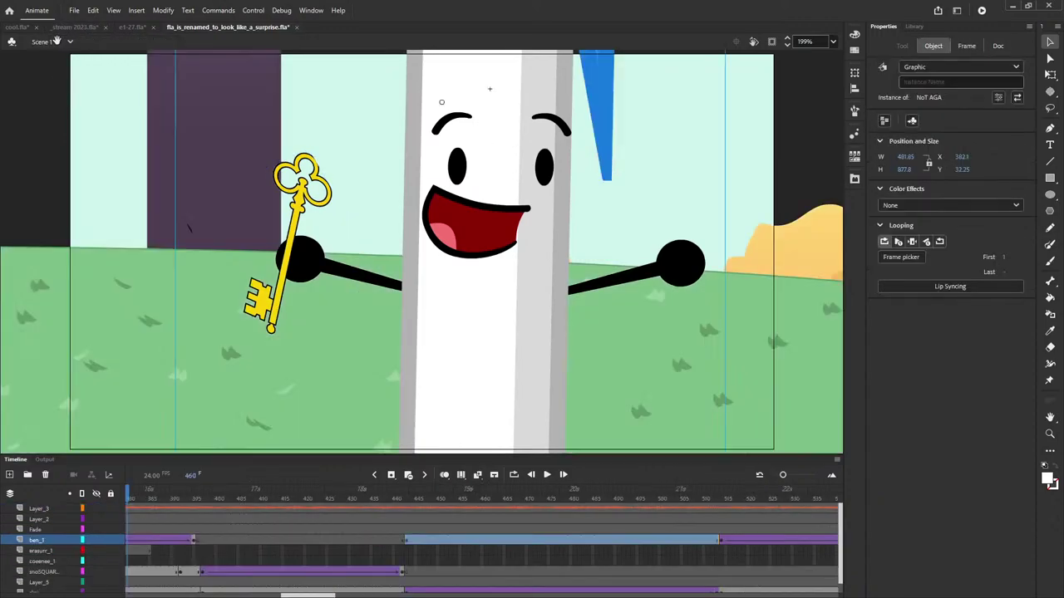
- Play on to the steakhouse shot, try moving the Gelatin's Steakhouse shape inside the BG_toobigfull symbol, and return to Scene 1
{"action": "left_click", "coordinate": [546, 475]}
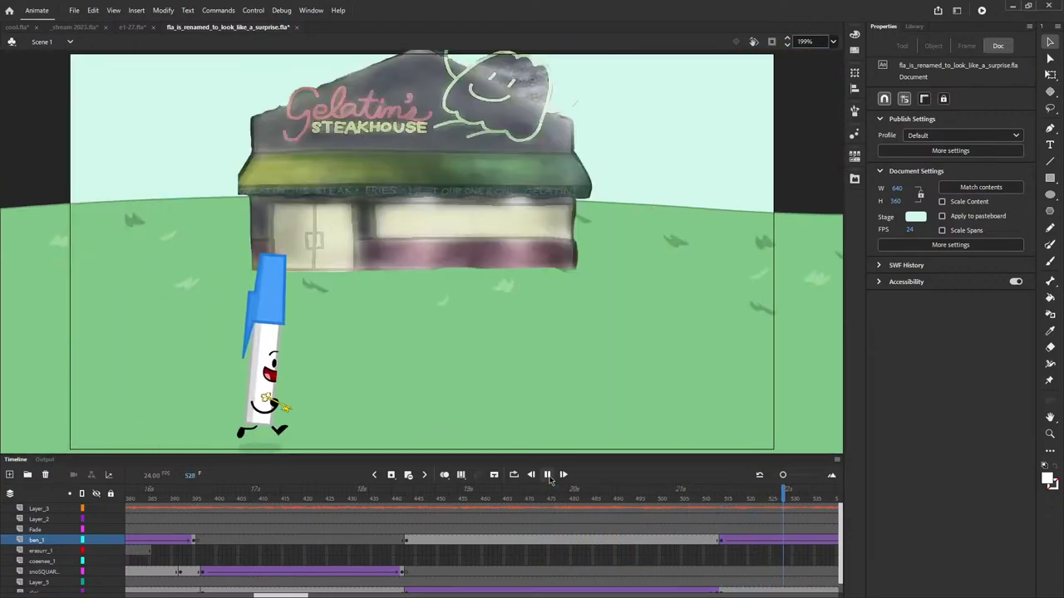
{"action": "left_click", "coordinate": [548, 476]}
{"action": "double_click", "coordinate": [419, 117]}
{"action": "left_click", "coordinate": [425, 121]}
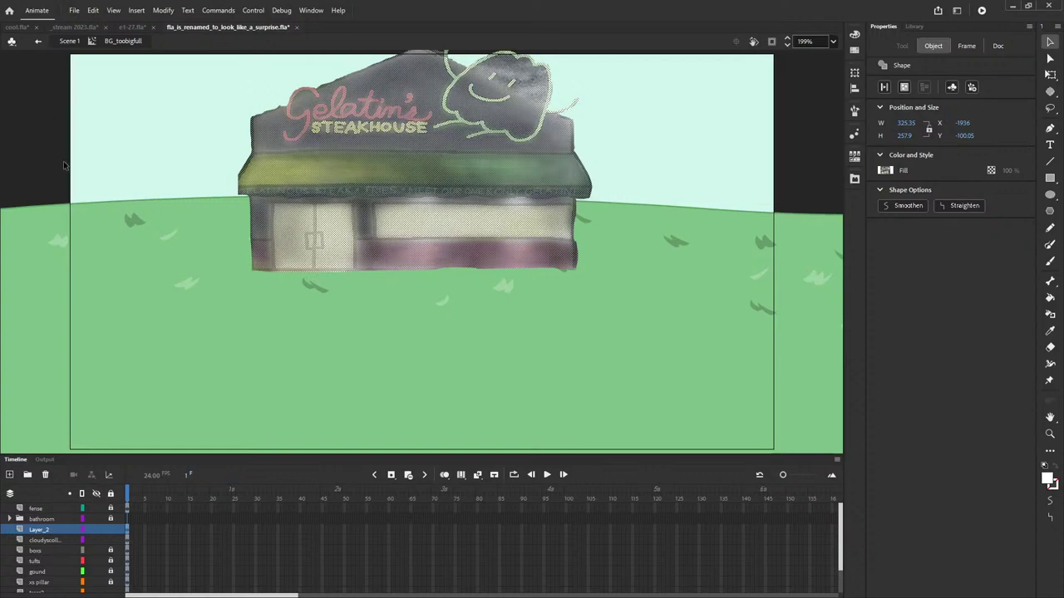
{"action": "left_click_drag", "start_coordinate": [293, 182], "coordinate": [193, 203]}
{"action": "key", "text": "ctrl+z"}
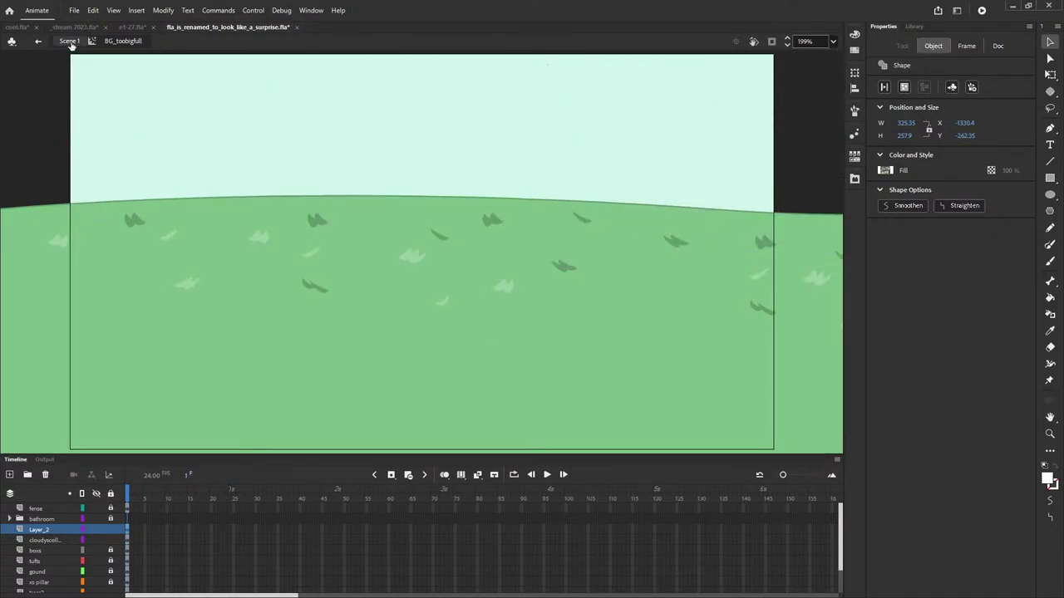
{"action": "left_click", "coordinate": [69, 41]}
- Play the running shots on with stops at frames 678 and 762, and scrub to frame 775
{"action": "left_click", "coordinate": [547, 474]}
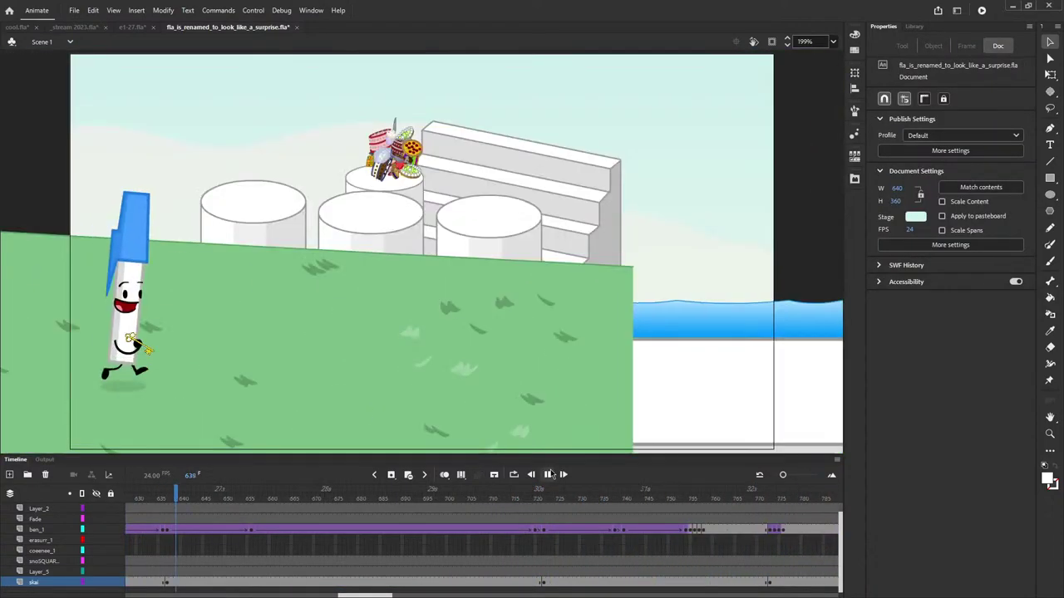
{"action": "left_click", "coordinate": [547, 475]}
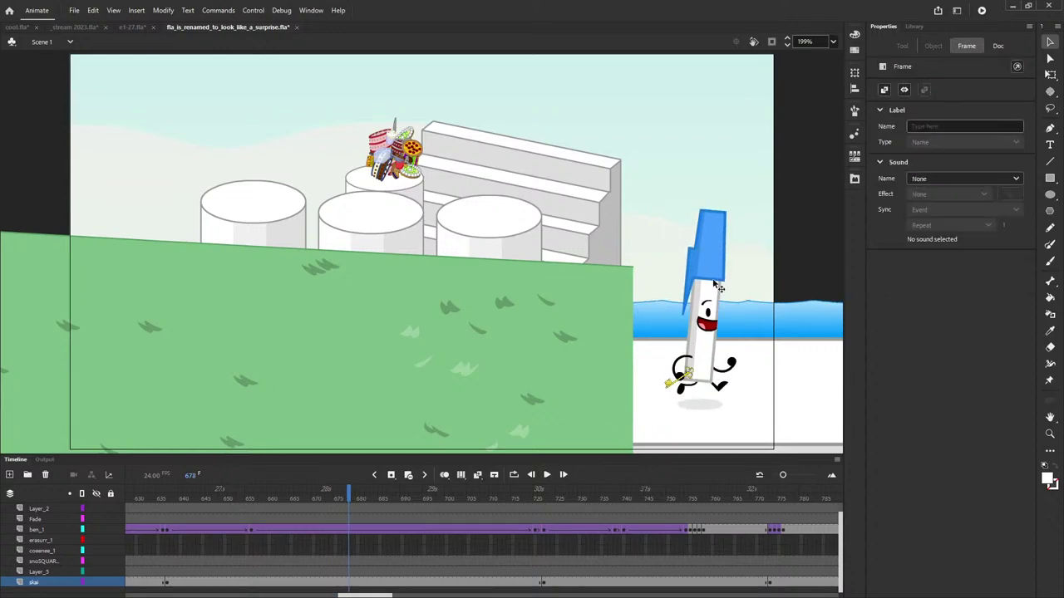
{"action": "left_click", "coordinate": [546, 478]}
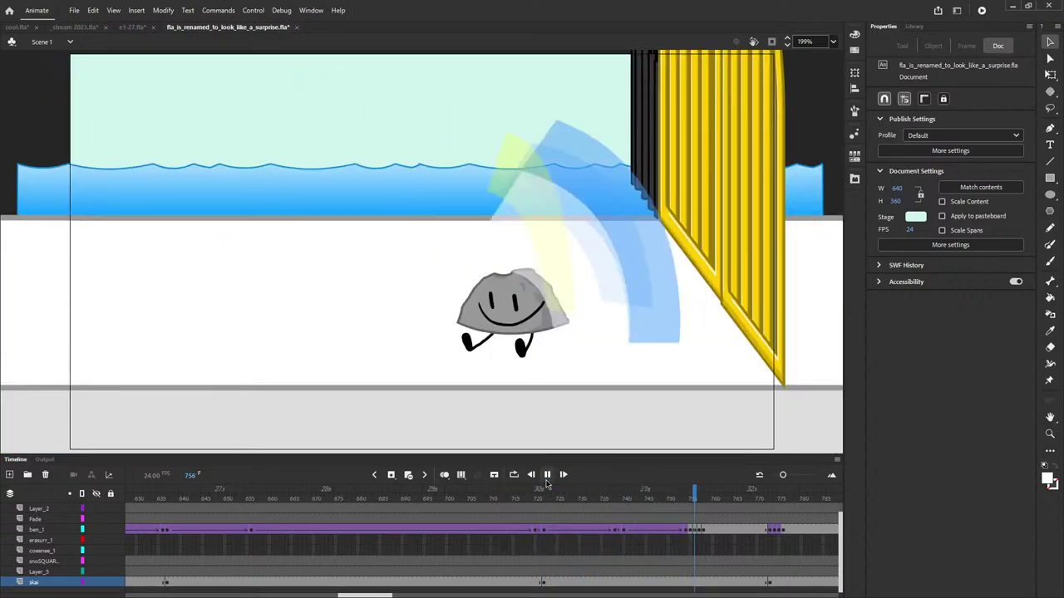
{"action": "left_click", "coordinate": [546, 479]}
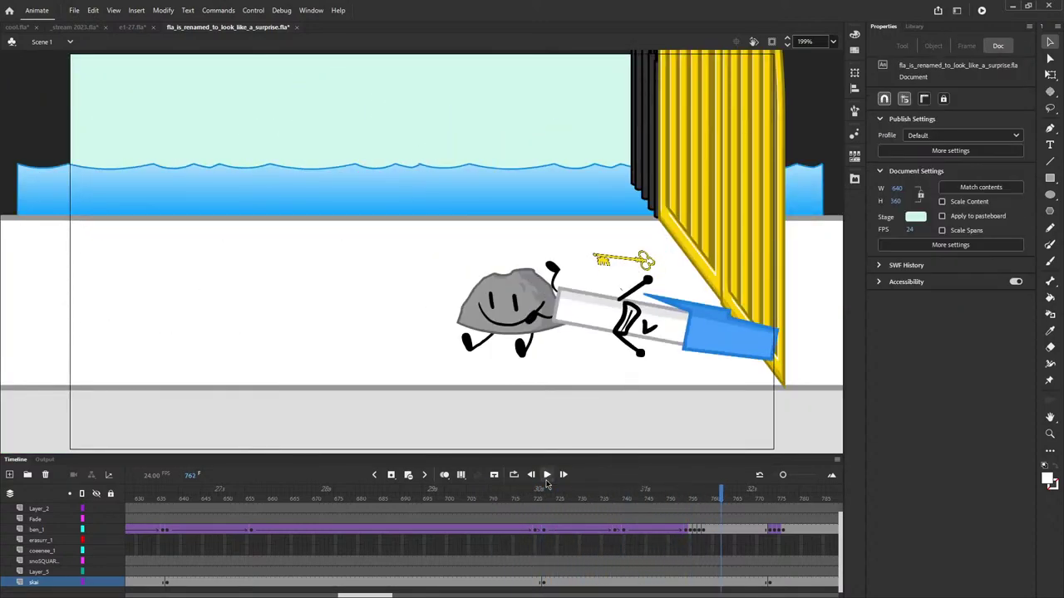
{"action": "left_click_drag", "start_coordinate": [718, 497], "coordinate": [781, 499]}
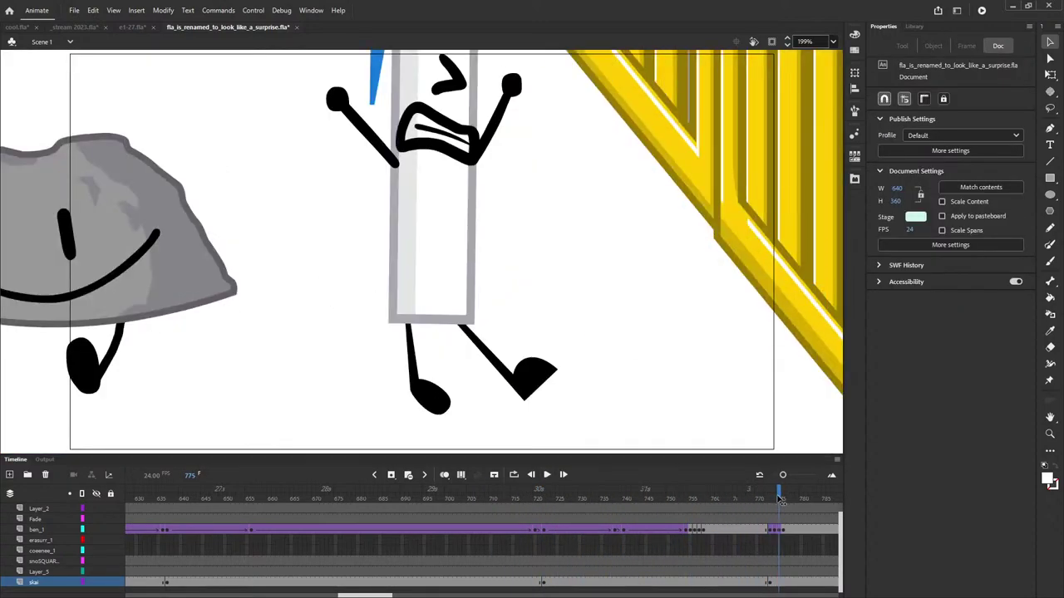
- Play the crying shot on to frame 1192, and check the scene's ending by scrubbing from frame 1412 to 1418
{"action": "left_click", "coordinate": [546, 474]}
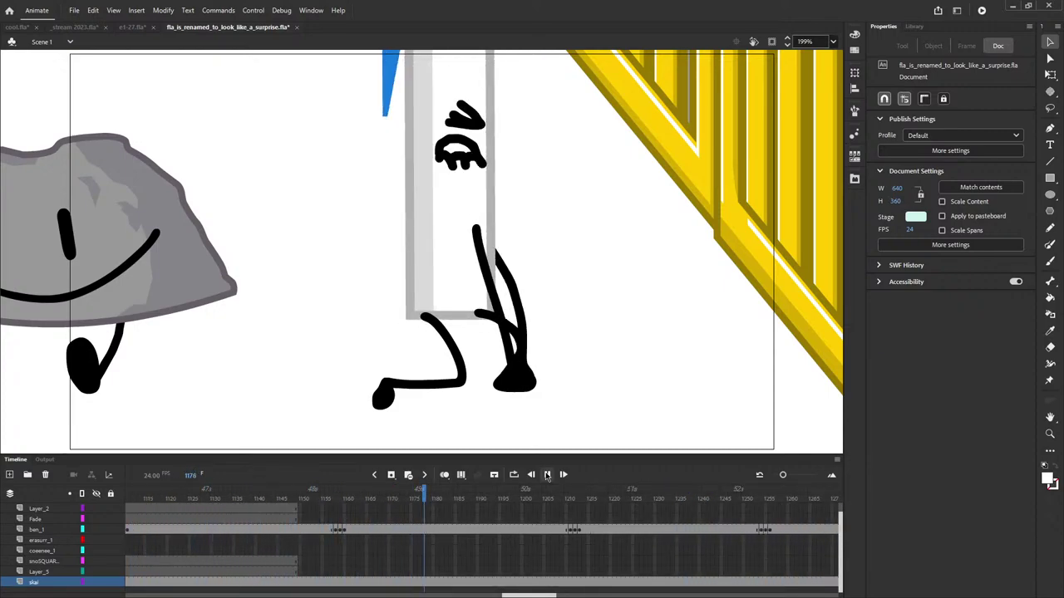
{"action": "left_click", "coordinate": [547, 474]}
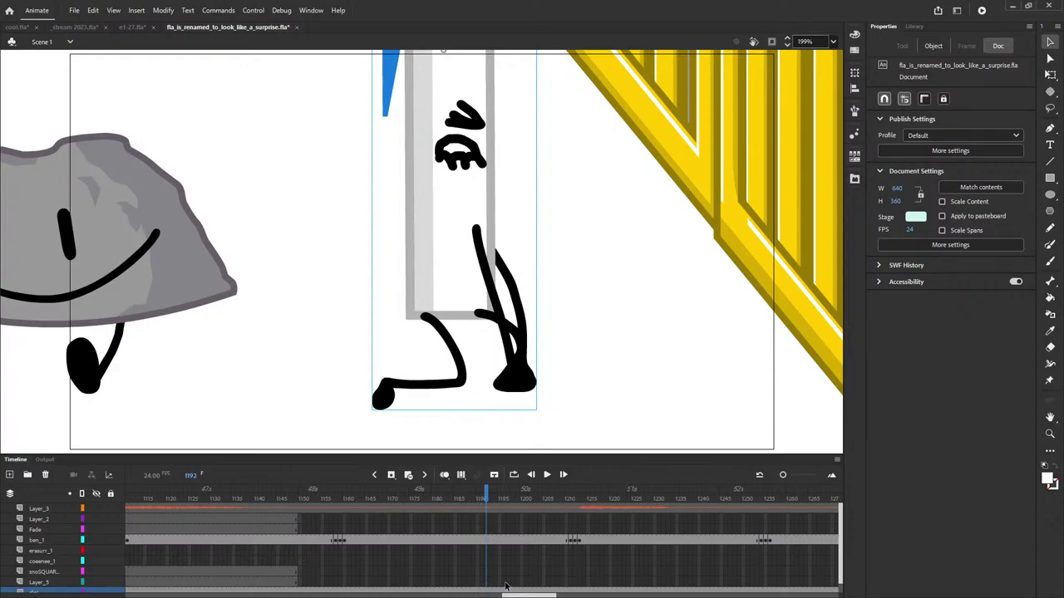
{"action": "left_click_drag", "start_coordinate": [505, 587], "coordinate": [581, 587]}
{"action": "left_click", "coordinate": [470, 490]}
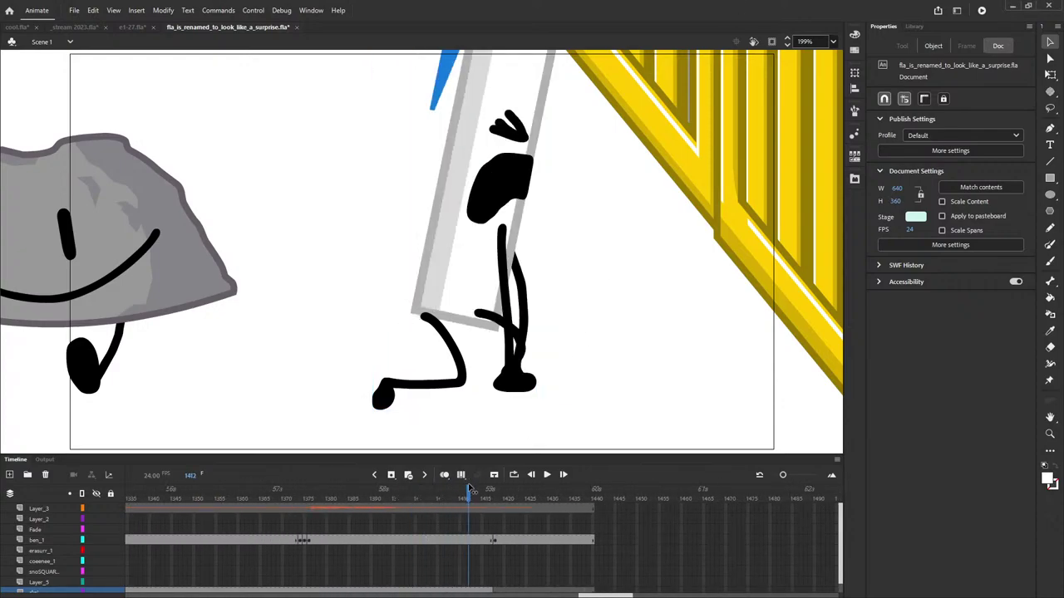
{"action": "left_click_drag", "start_coordinate": [470, 490], "coordinate": [495, 490]}
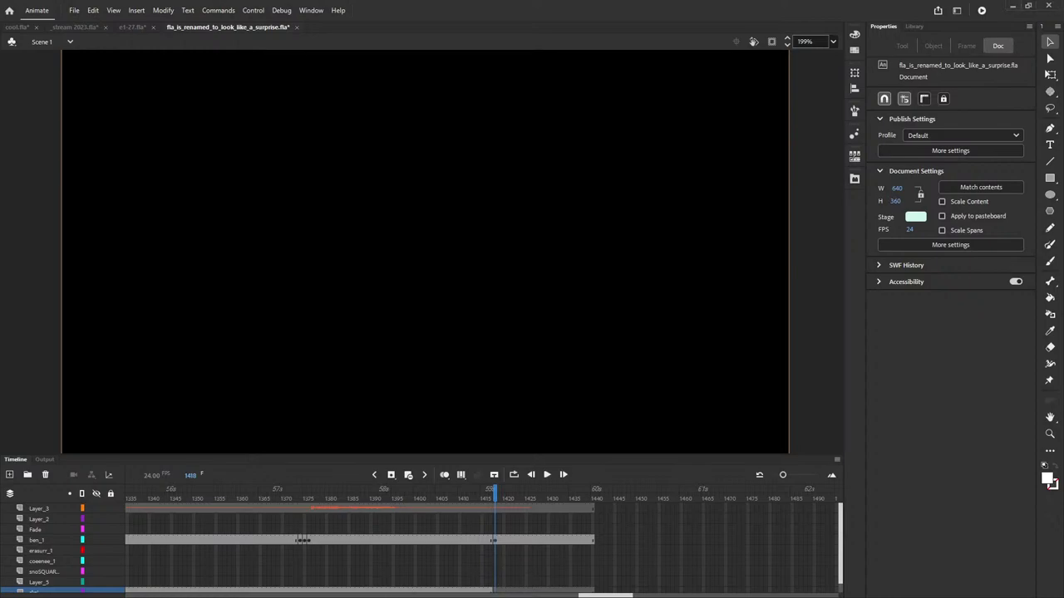
- Switch to e1-27.fla, play to frame 314, and try moving the Pencil Sharpener Body before undoing the move
{"action": "left_click", "coordinate": [143, 28]}
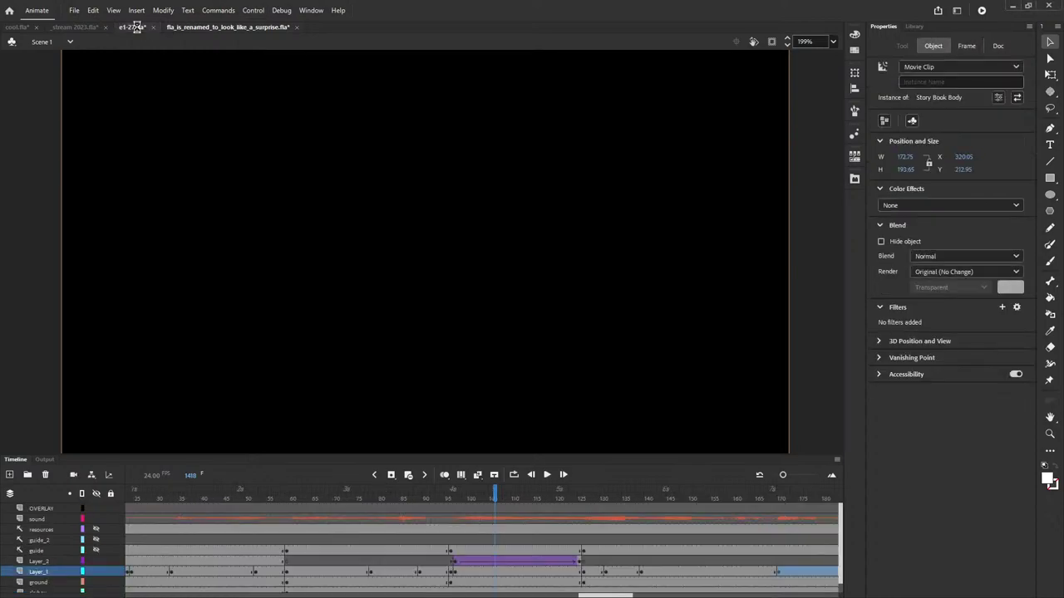
{"action": "left_click", "coordinate": [547, 475]}
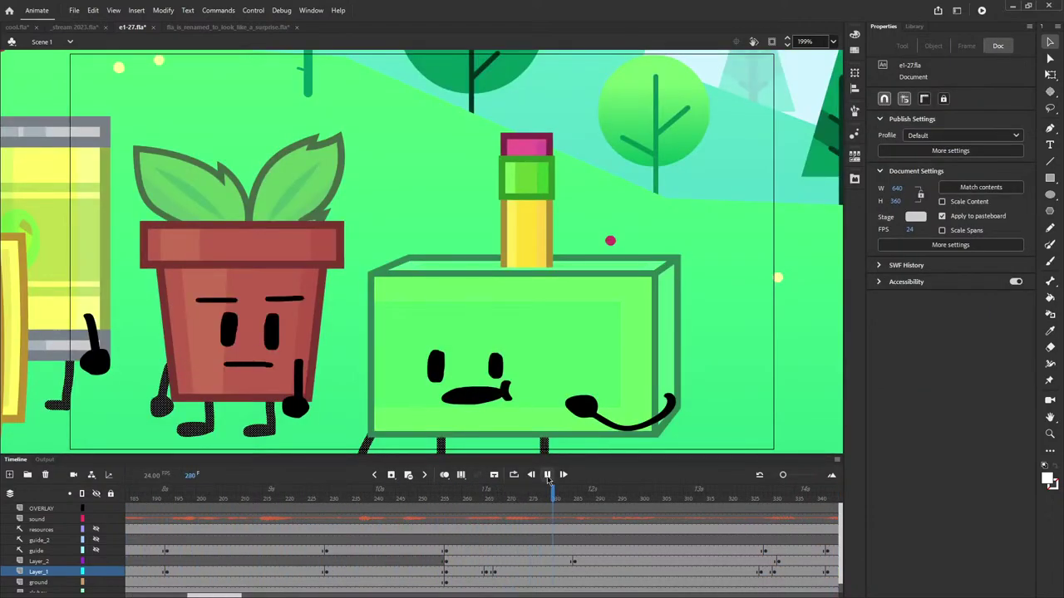
{"action": "left_click", "coordinate": [547, 475]}
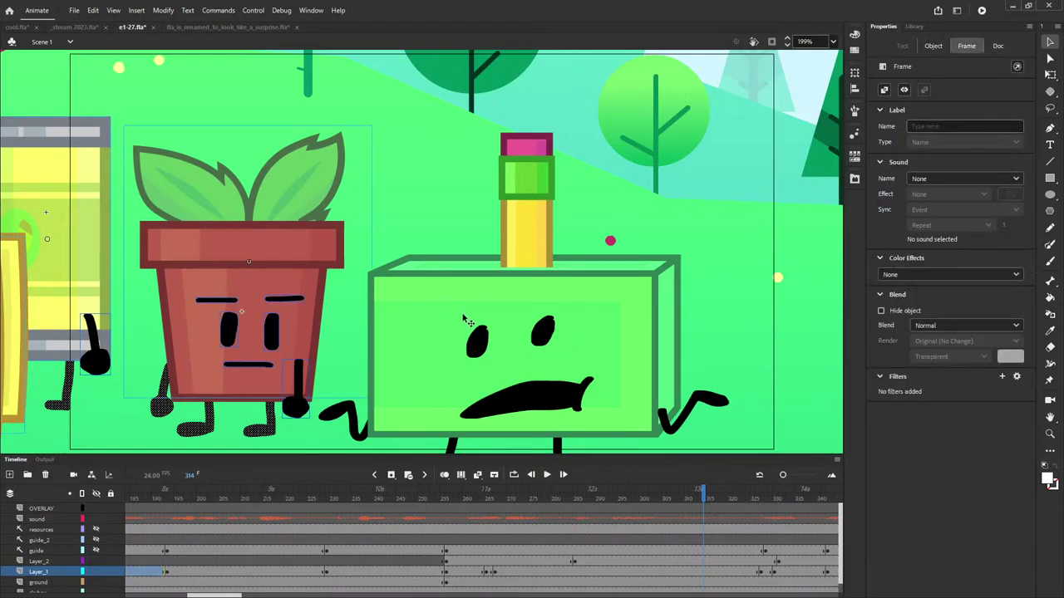
{"action": "mouse_move", "coordinate": [499, 288]}
{"action": "left_mouse_down"}
{"action": "mouse_move", "coordinate": [320, 273]}
{"action": "mouse_move", "coordinate": [524, 140]}
{"action": "left_mouse_up"}
{"action": "key", "text": "ctrl+z"}
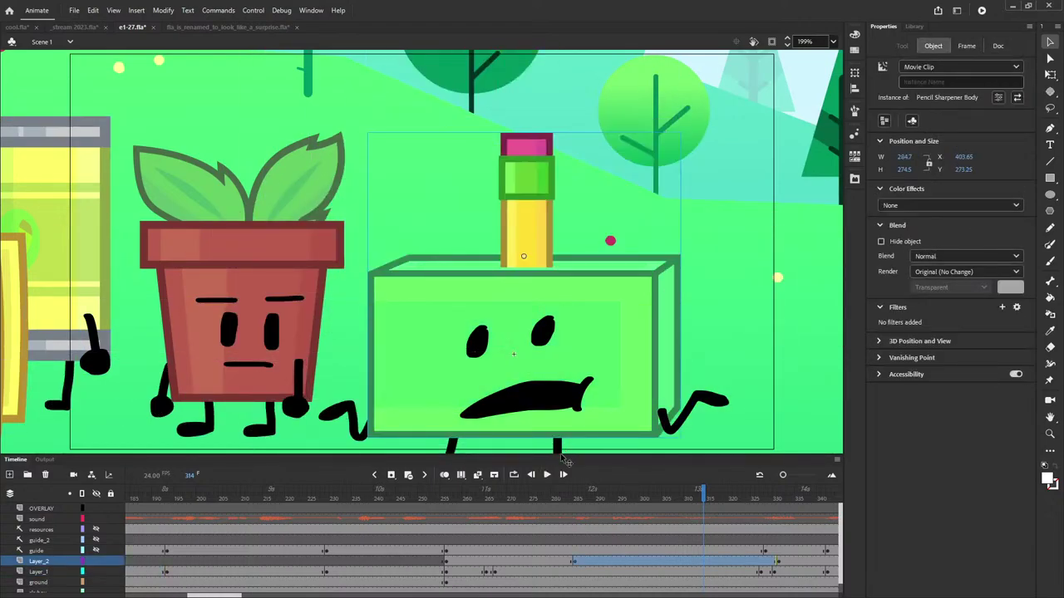
- Play the e1-27.fla scene on to frame 398, and jump back to the start of the tree and can shot
{"action": "left_click", "coordinate": [547, 475]}
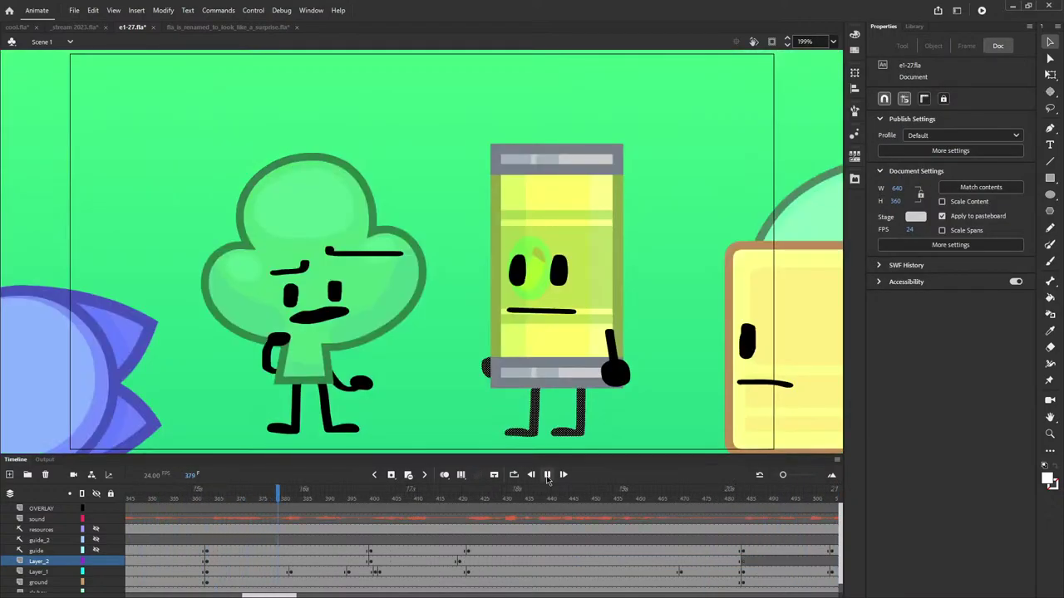
{"action": "left_click", "coordinate": [547, 475]}
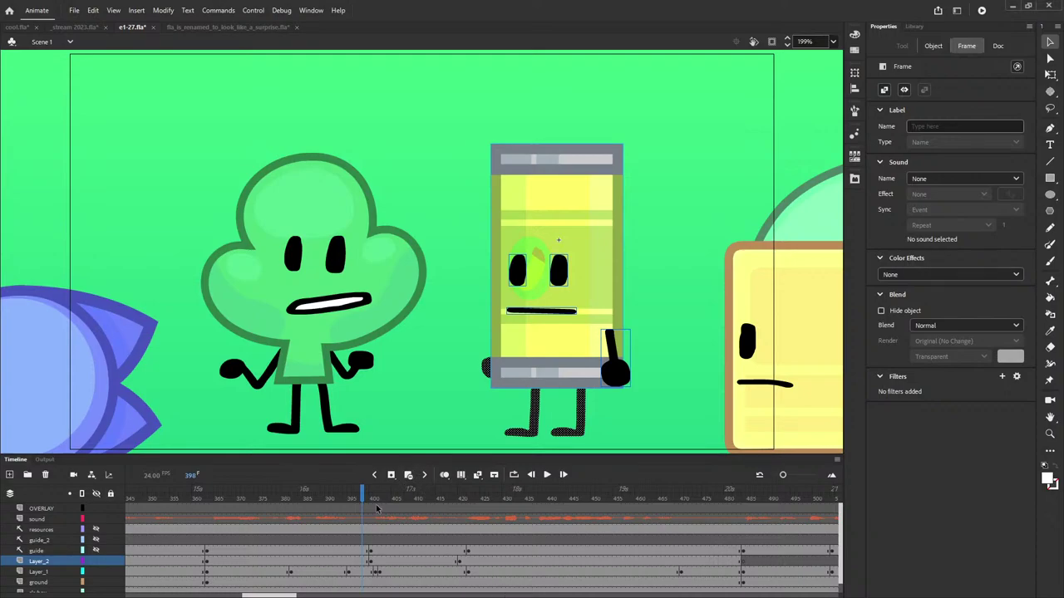
{"action": "left_click", "coordinate": [208, 496]}
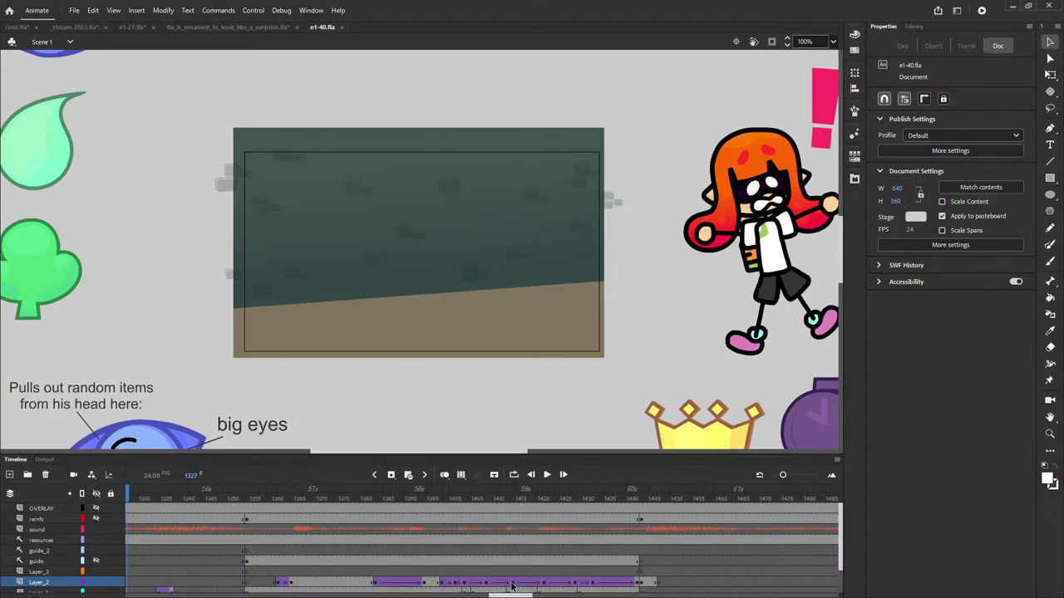
- Go back to frame 30 of the e1-40.fla umbrella scene and fit the stage to the view
{"action": "left_click_drag", "start_coordinate": [510, 595], "coordinate": [146, 595]}
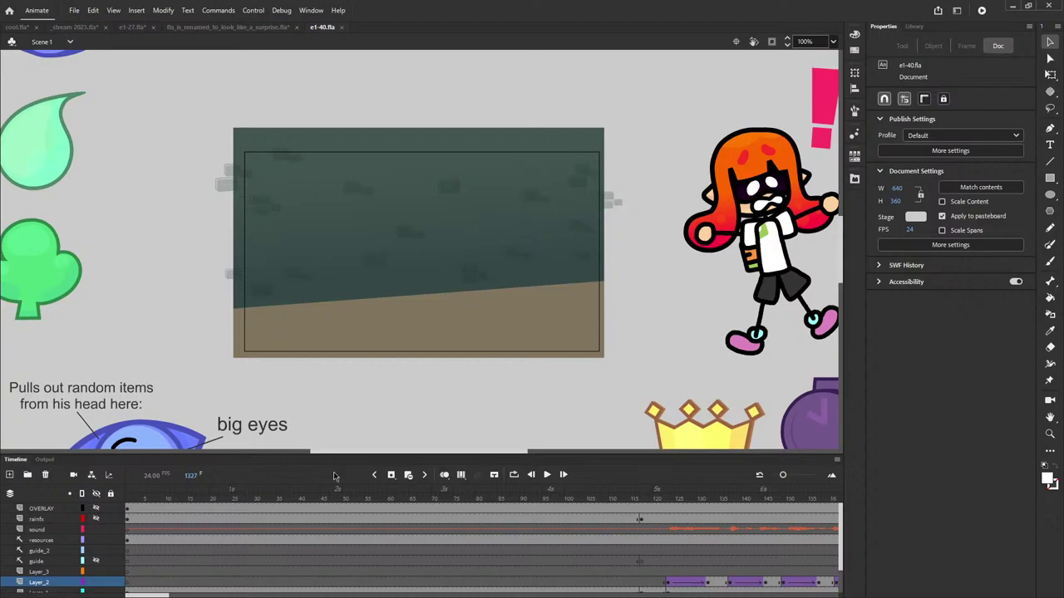
{"action": "left_click", "coordinate": [255, 497]}
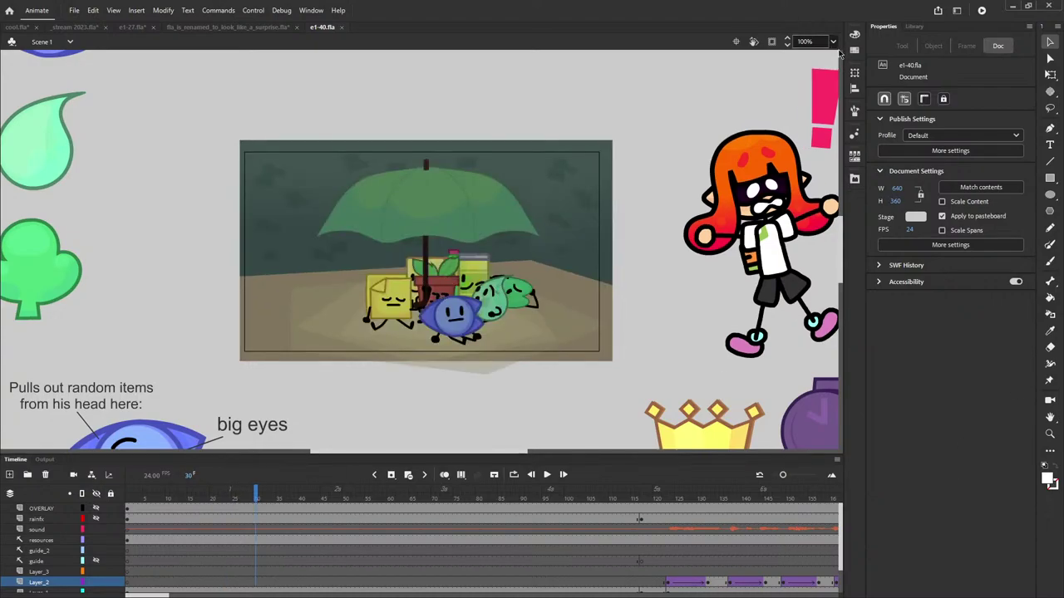
{"action": "left_click", "coordinate": [833, 41]}
{"action": "left_click", "coordinate": [819, 55]}
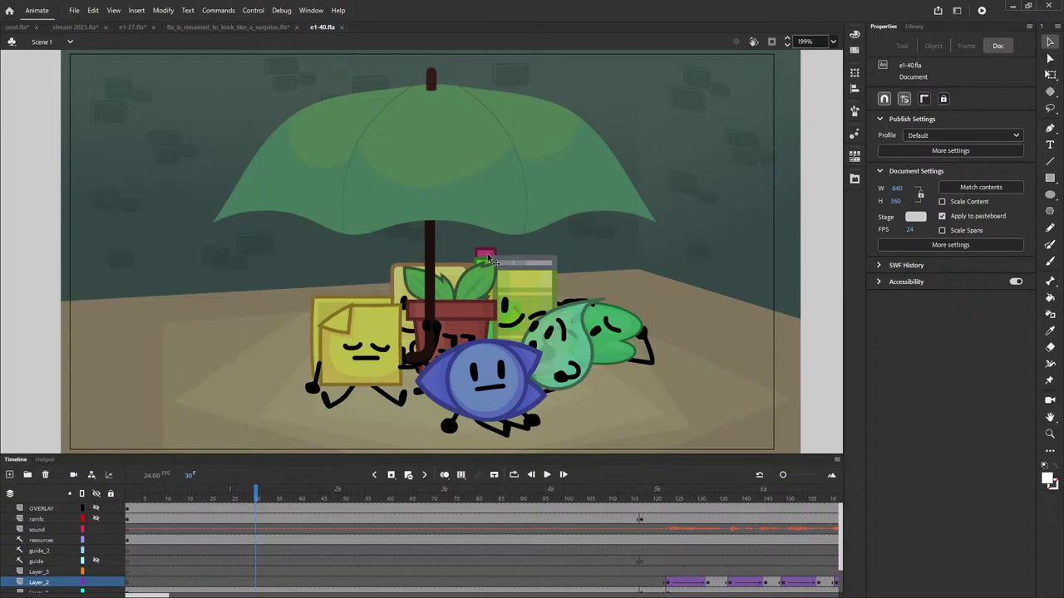
- Open the movie clip named the men, try moving Pencil Sharpener Body 2 out of the group, and undo the move
{"action": "left_click", "coordinate": [485, 256]}
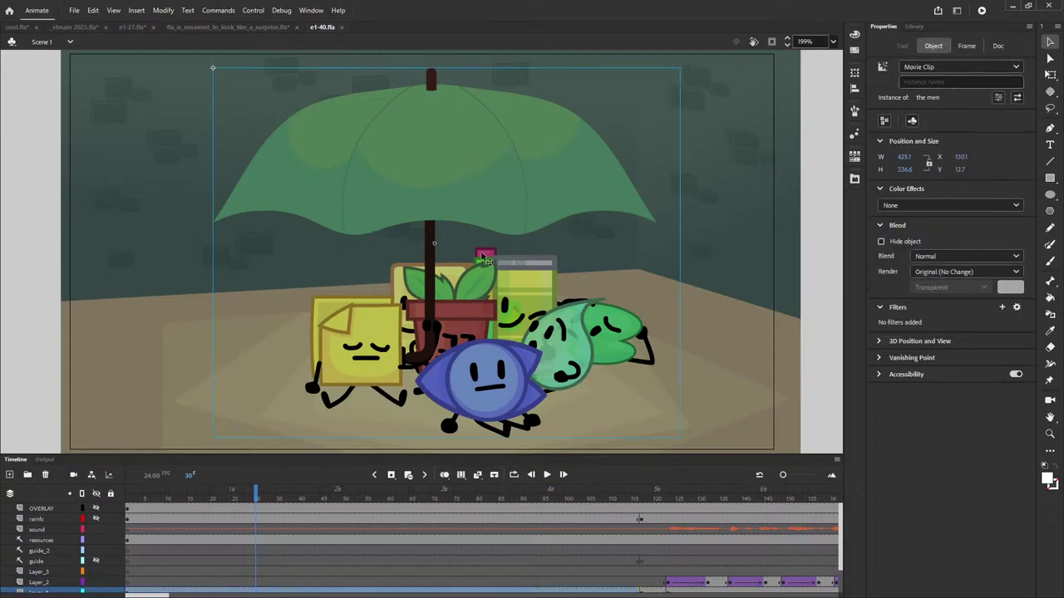
{"action": "double_click", "coordinate": [486, 257]}
{"action": "left_click", "coordinate": [489, 260]}
{"action": "mouse_move", "coordinate": [488, 256]}
{"action": "left_mouse_down"}
{"action": "mouse_move", "coordinate": [540, 209]}
{"action": "mouse_move", "coordinate": [638, 185]}
{"action": "left_mouse_up"}
{"action": "key", "text": "ctrl+z"}
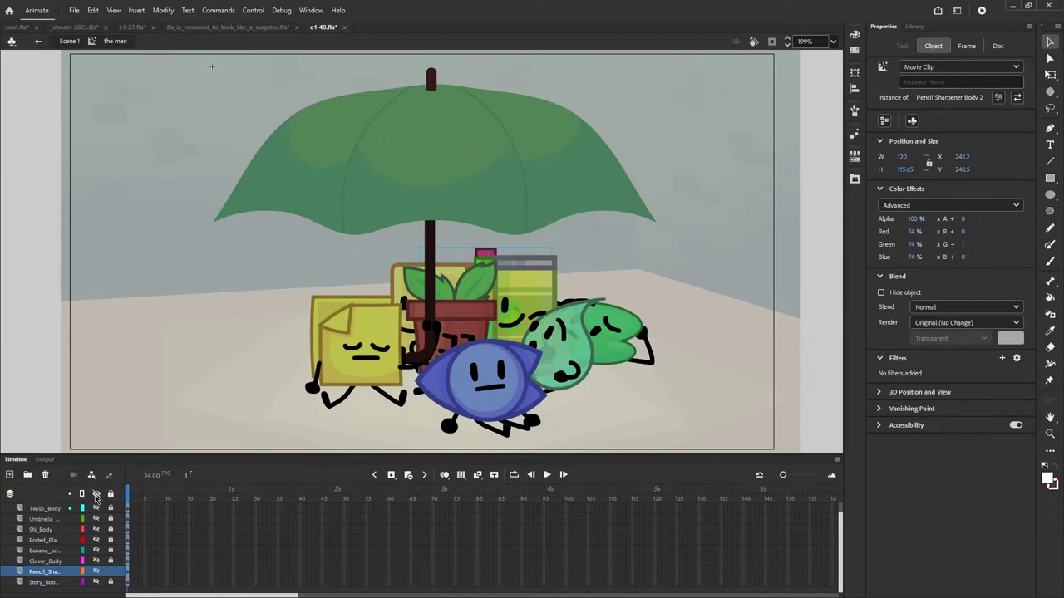
- Check the pencil sharpener's layer on its own, and try moving the sharpener out of the restored group before undoing the move
{"action": "left_click", "coordinate": [95, 494]}
{"action": "left_click", "coordinate": [96, 571]}
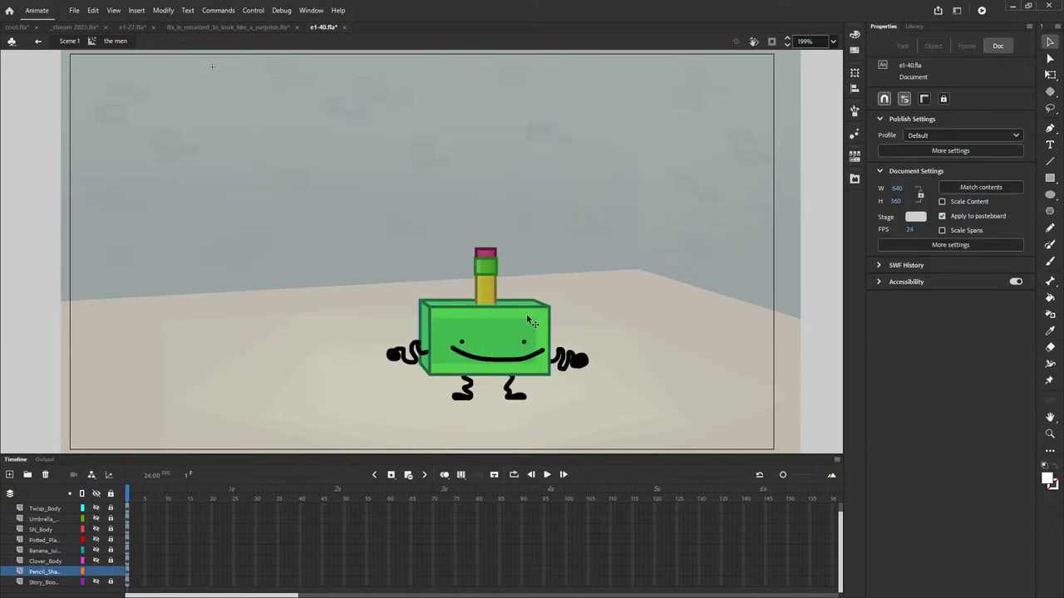
{"action": "left_click", "coordinate": [96, 493]}
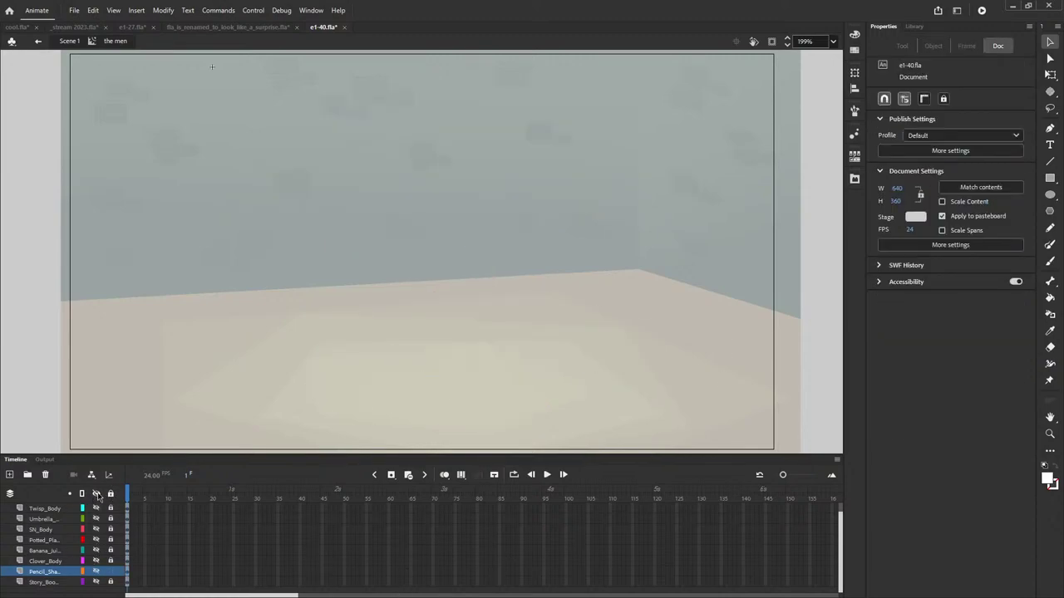
{"action": "left_click", "coordinate": [95, 493]}
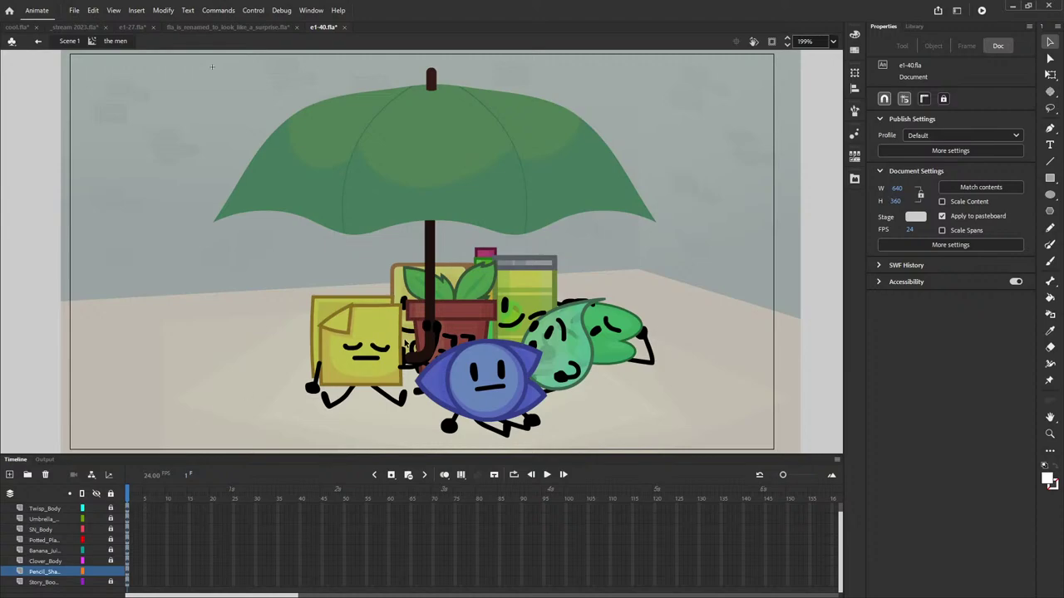
{"action": "mouse_move", "coordinate": [411, 348]}
{"action": "left_mouse_down"}
{"action": "mouse_move", "coordinate": [254, 314]}
{"action": "mouse_move", "coordinate": [244, 291]}
{"action": "left_mouse_up"}
{"action": "key", "text": "ctrl+z"}
- Show only the pencil sharpener's layer and examine the character's drawing up close and against the surrounding artwork
{"action": "left_click", "coordinate": [95, 494]}
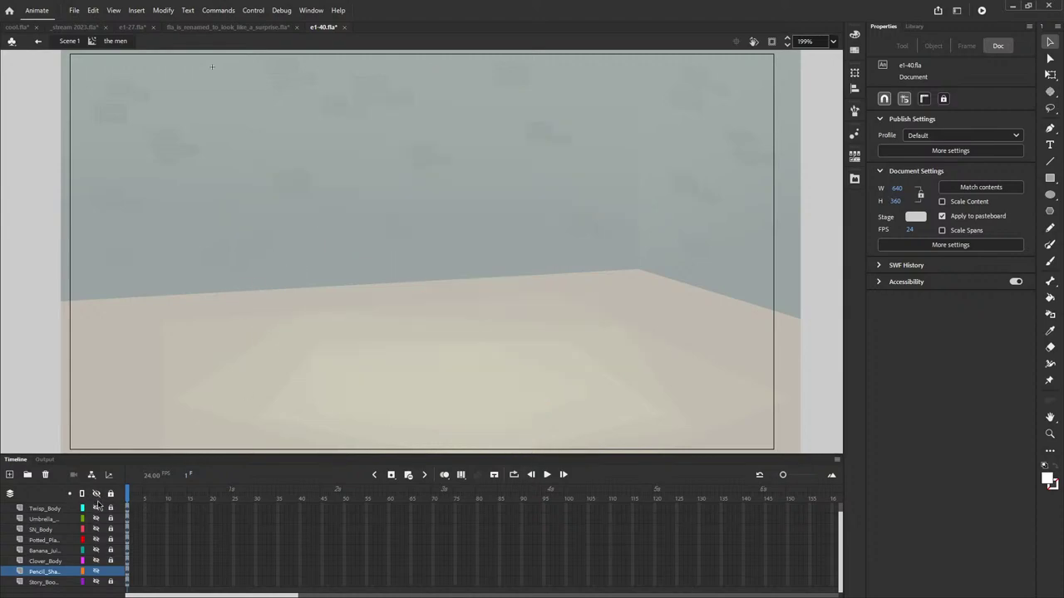
{"action": "left_click", "coordinate": [95, 572]}
{"action": "left_click", "coordinate": [1050, 433]}
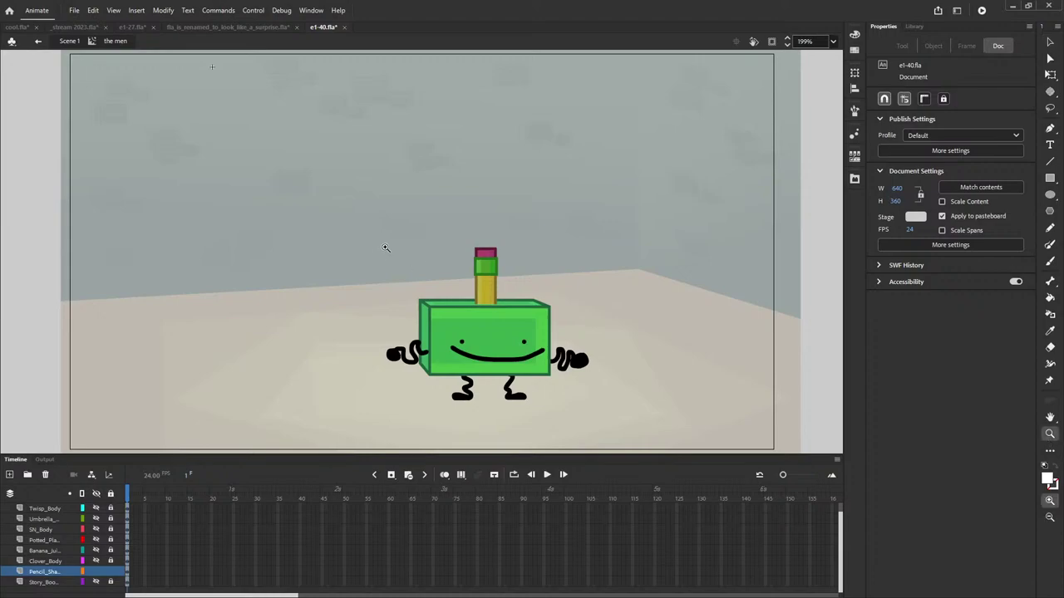
{"action": "left_click_drag", "start_coordinate": [373, 218], "coordinate": [645, 435]}
{"action": "left_click_drag", "start_coordinate": [196, 53], "coordinate": [608, 401]}
{"action": "key", "text": "ctrl+2"}
{"action": "key", "text": "ctrl+minus"}
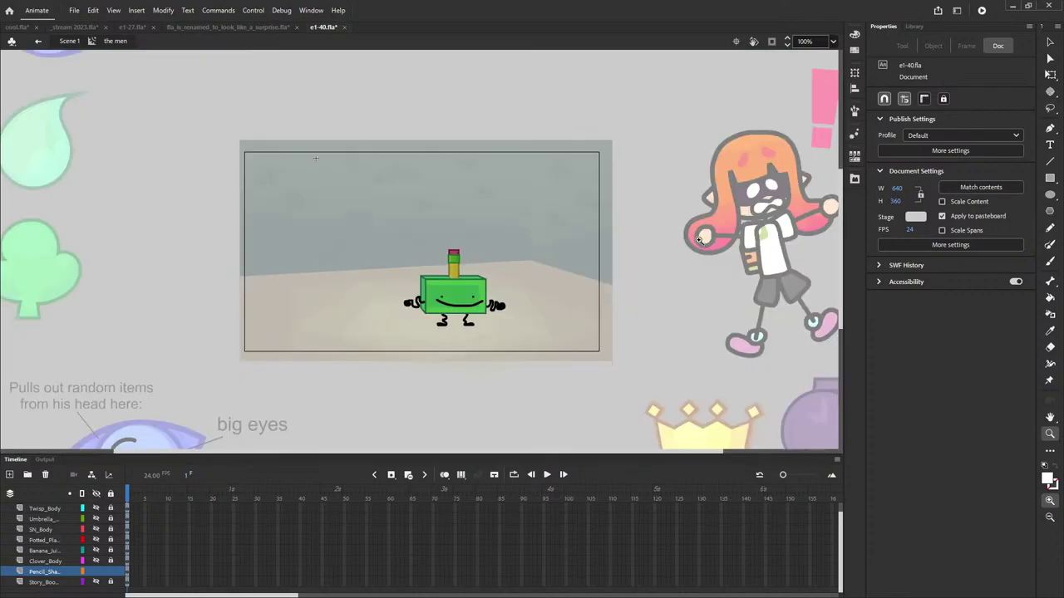
{"action": "left_click_drag", "start_coordinate": [679, 352], "coordinate": [988, 37]}
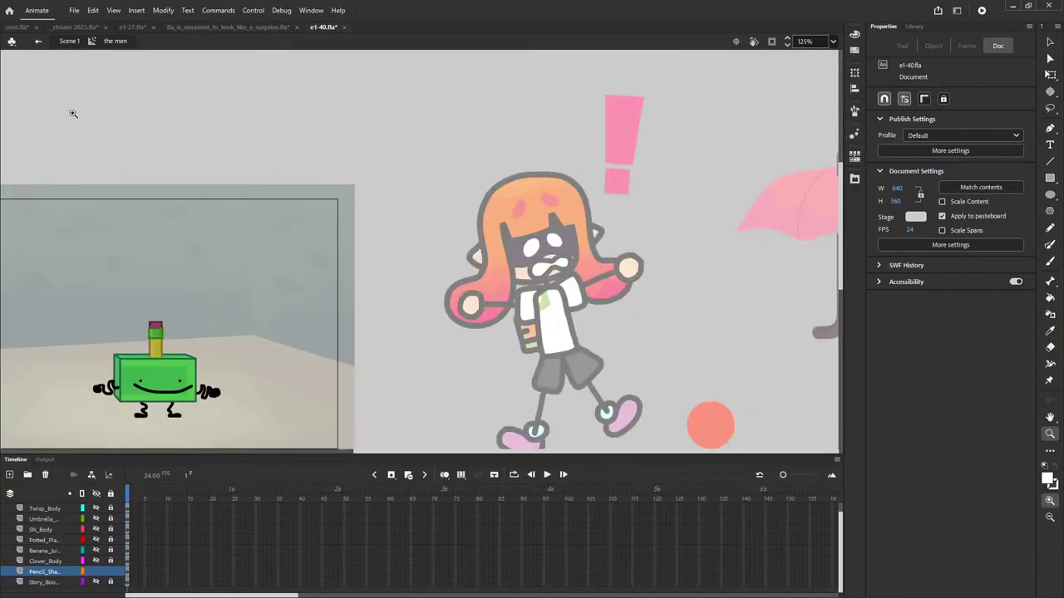
- Return to Scene 1, inspect the frames inside the orange-haired character's exclamation mark graphic, and go back to the scene
{"action": "left_click", "coordinate": [70, 40]}
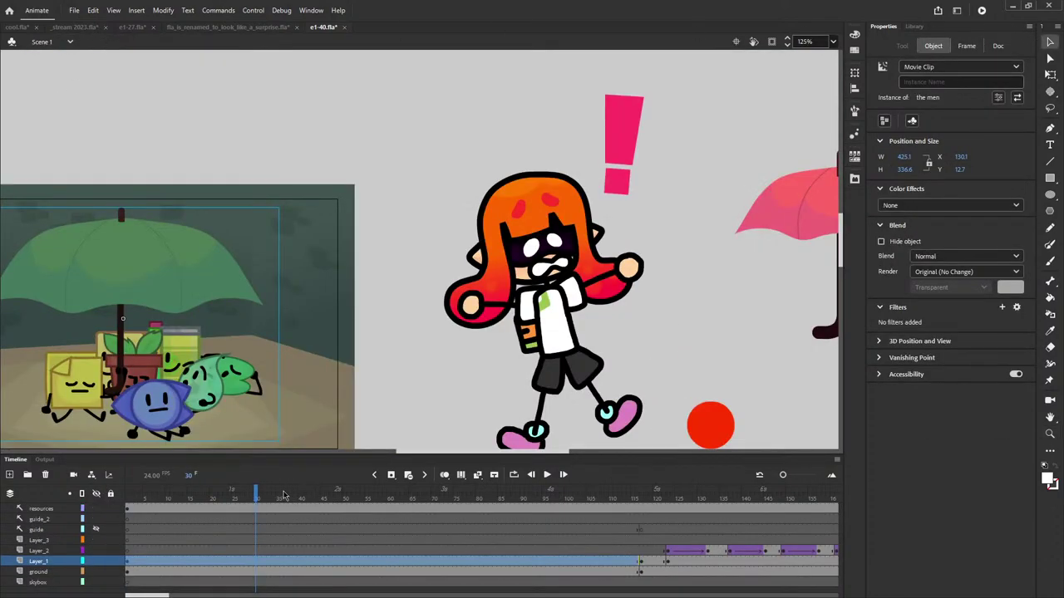
{"action": "double_click", "coordinate": [624, 133]}
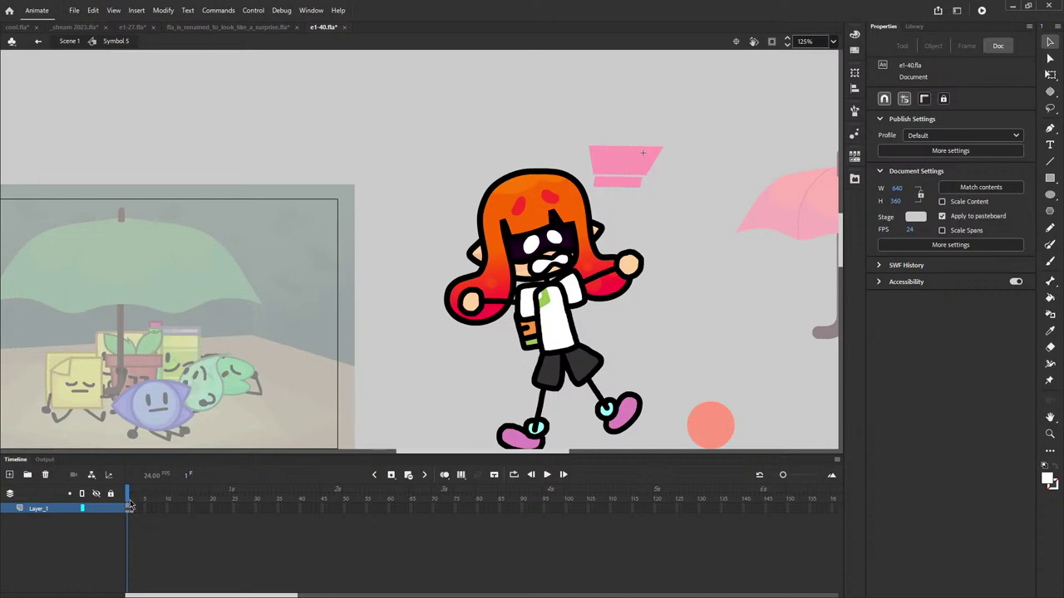
{"action": "mouse_move", "coordinate": [131, 499]}
{"action": "left_mouse_down"}
{"action": "mouse_move", "coordinate": [175, 508]}
{"action": "mouse_move", "coordinate": [127, 504]}
{"action": "left_mouse_up"}
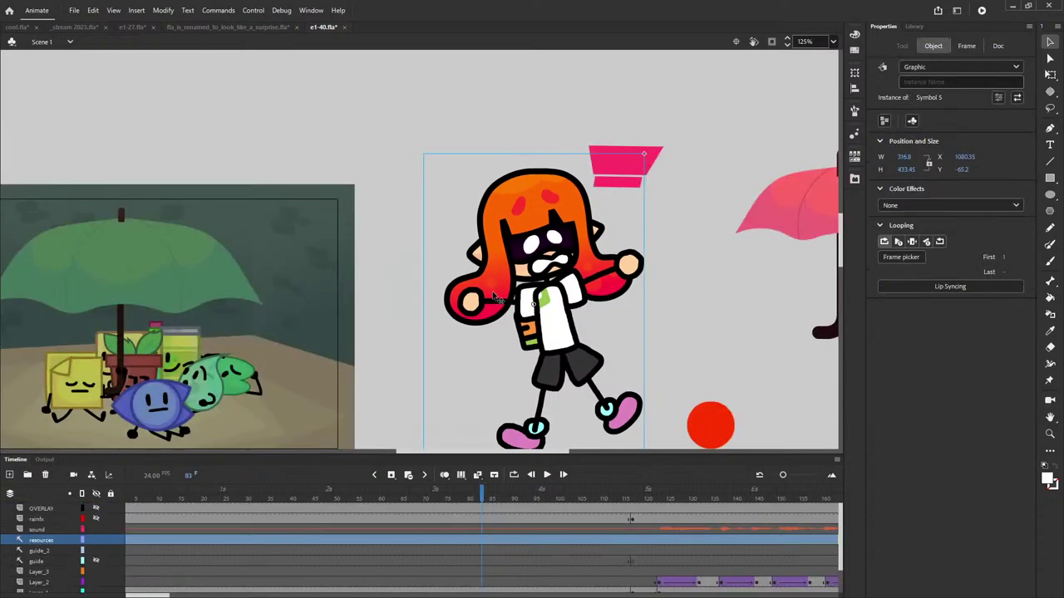
{"action": "left_click", "coordinate": [492, 291]}
{"action": "left_click", "coordinate": [395, 364]}
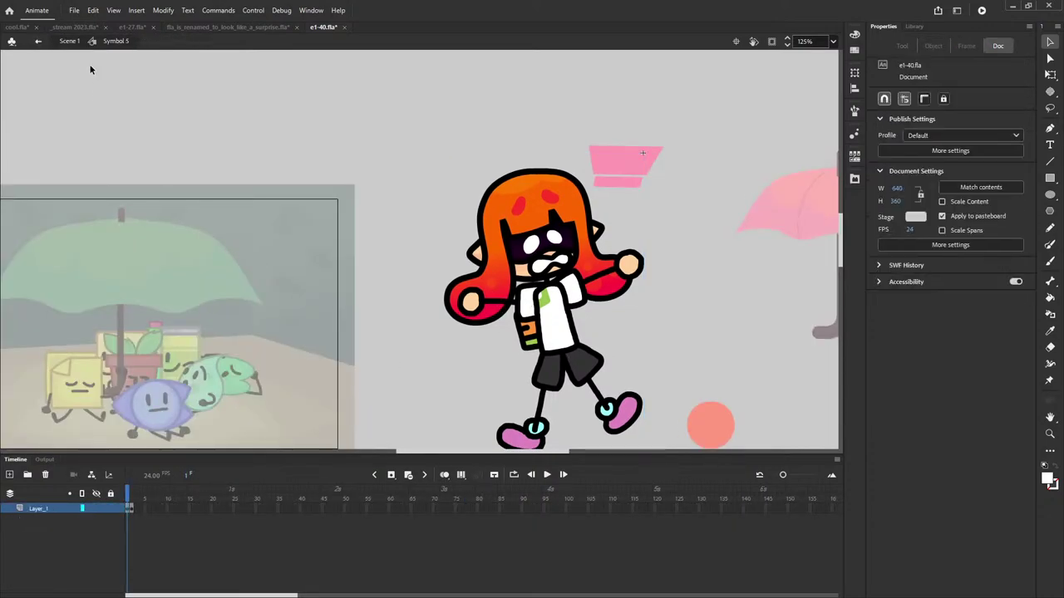
{"action": "left_click", "coordinate": [69, 41]}
- Scrub ahead to the close-up hand shot at frame 1107 and fit the stage to the view
{"action": "left_click_drag", "start_coordinate": [158, 592], "coordinate": [226, 594]}
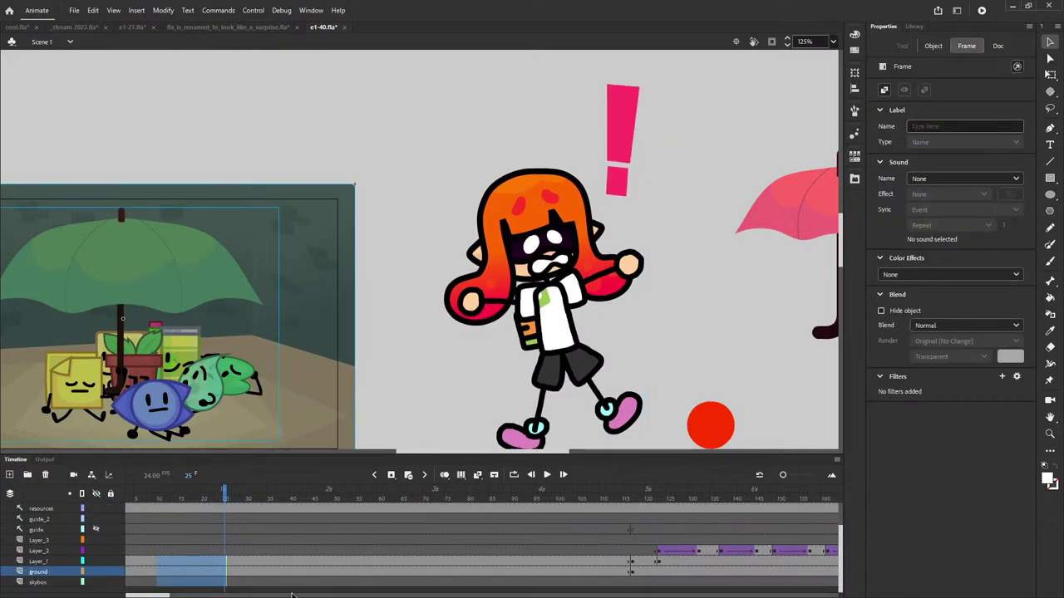
{"action": "left_click", "coordinate": [206, 540]}
{"action": "left_click_drag", "start_coordinate": [159, 596], "coordinate": [442, 596]}
{"action": "left_click_drag", "start_coordinate": [183, 497], "coordinate": [444, 509]}
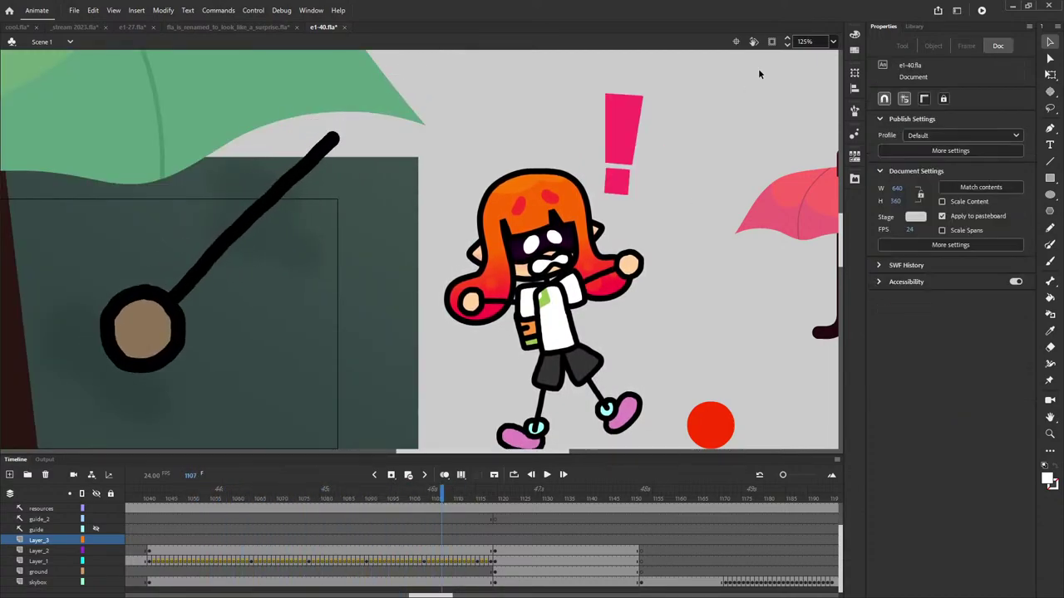
{"action": "left_click", "coordinate": [833, 41]}
{"action": "left_click", "coordinate": [813, 55]}
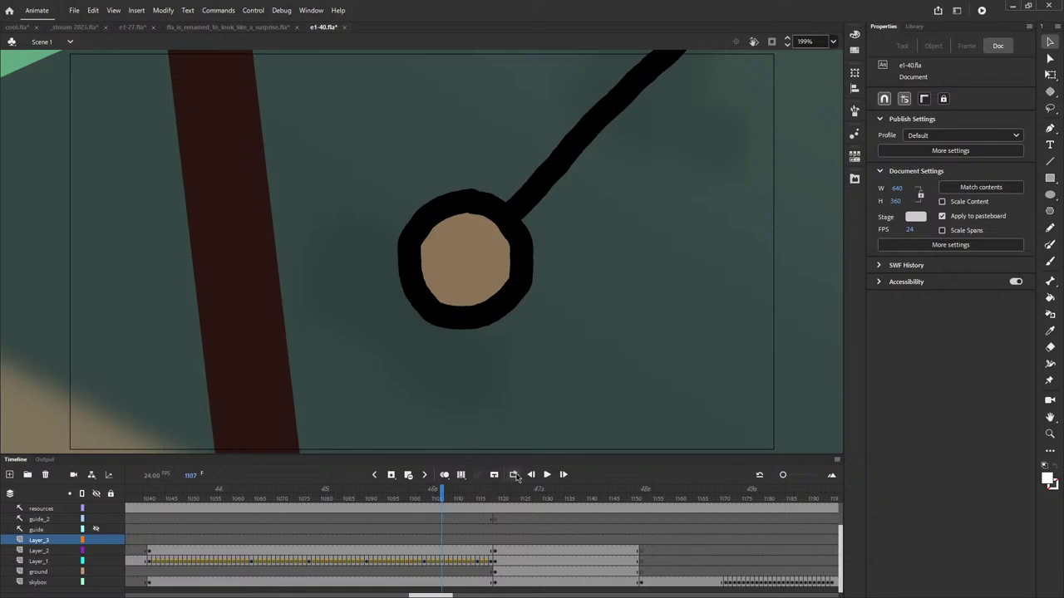
- Play the hand shot on to frame 1178, and scrub through the lightning strike between frames 1162 and 1176
{"action": "left_click", "coordinate": [547, 474]}
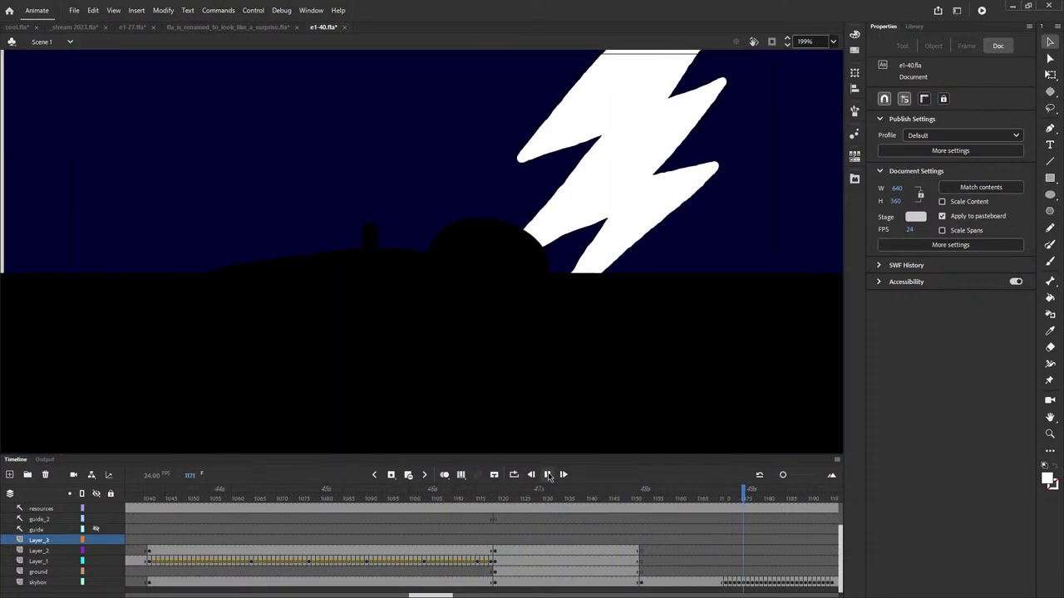
{"action": "left_click", "coordinate": [547, 475]}
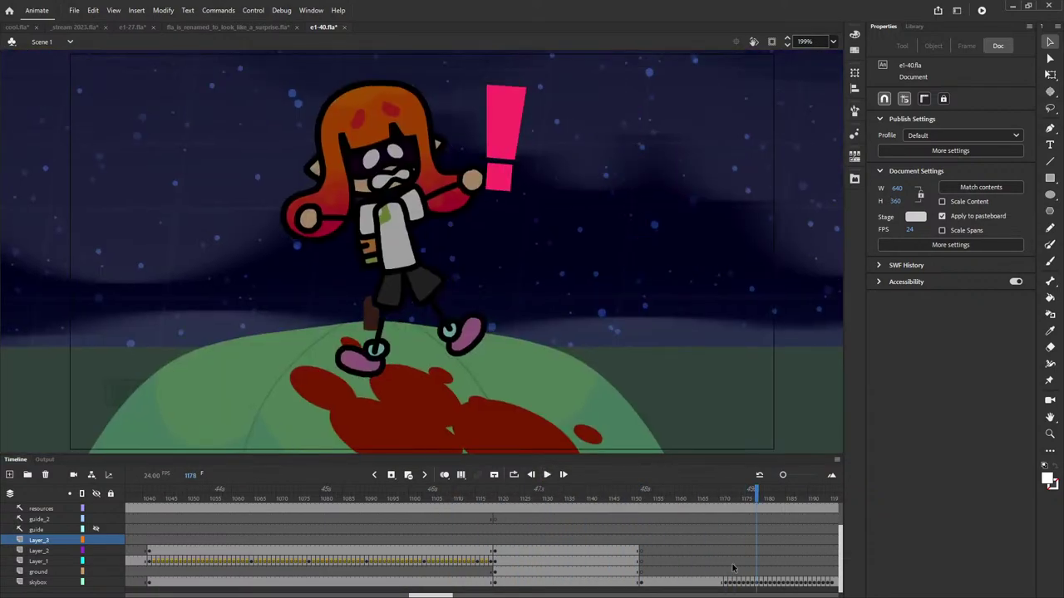
{"action": "scroll", "coordinate": [732, 565], "scroll_direction": "up", "scroll_amount": 1}
{"action": "mouse_move", "coordinate": [719, 492]}
{"action": "left_mouse_down"}
{"action": "mouse_move", "coordinate": [695, 492]}
{"action": "mouse_move", "coordinate": [748, 502]}
{"action": "left_mouse_up"}
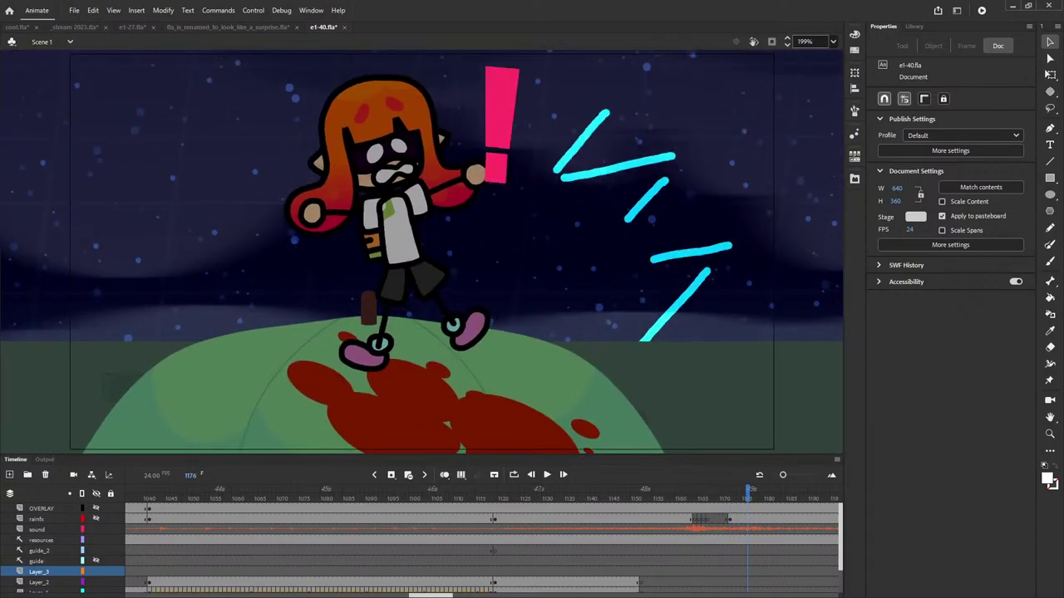
{"action": "left_click", "coordinate": [685, 498]}
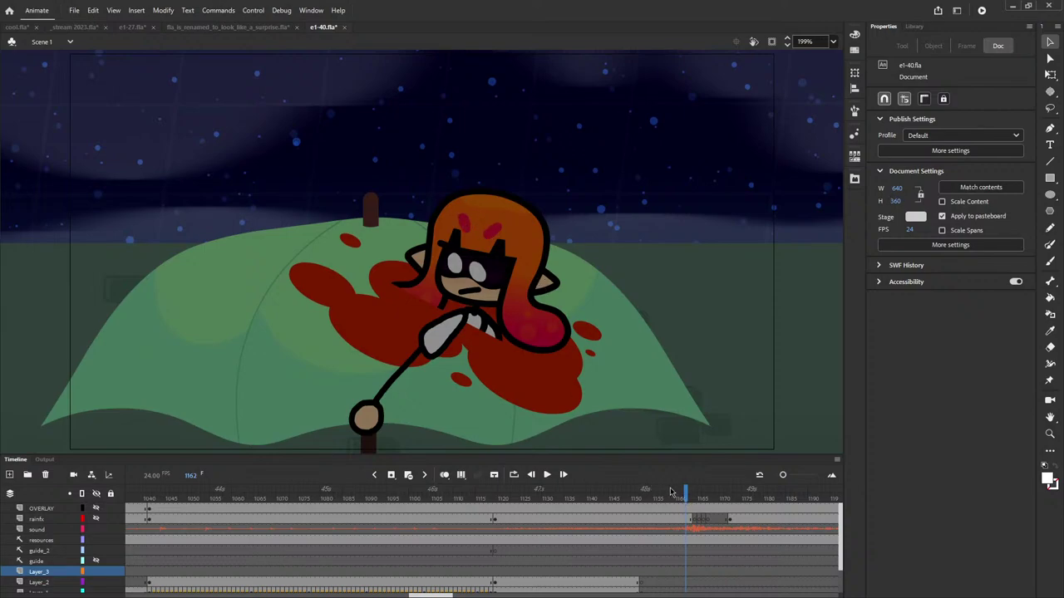
{"action": "left_click", "coordinate": [697, 500]}
{"action": "left_click_drag", "start_coordinate": [696, 500], "coordinate": [751, 499]}
{"action": "left_click", "coordinate": [699, 499]}
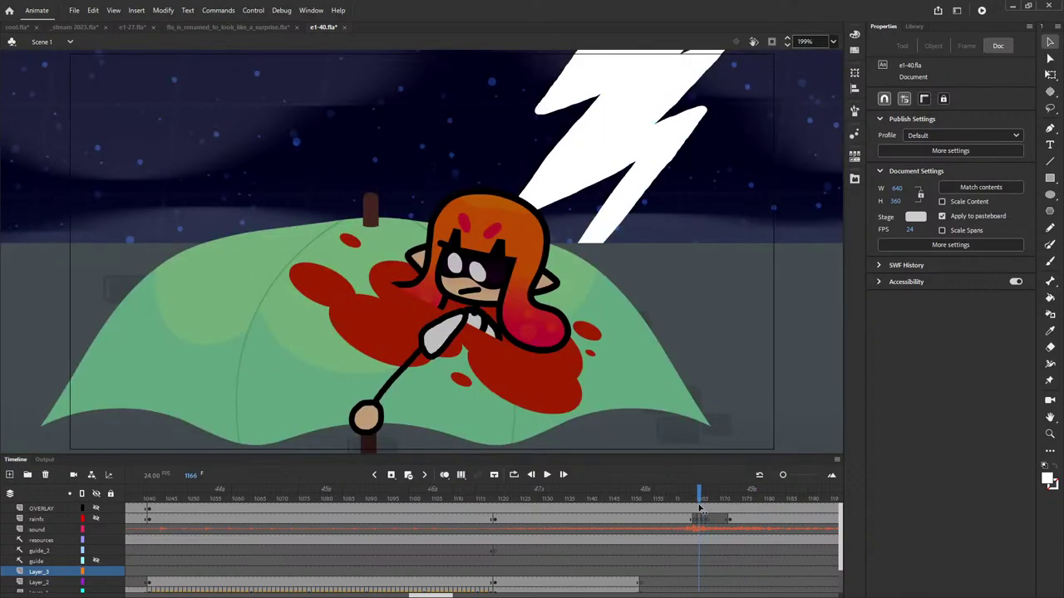
- Hide all layers, play the scene from frame 1165 to hear only its sound, and show the layers again
{"action": "left_click", "coordinate": [96, 493]}
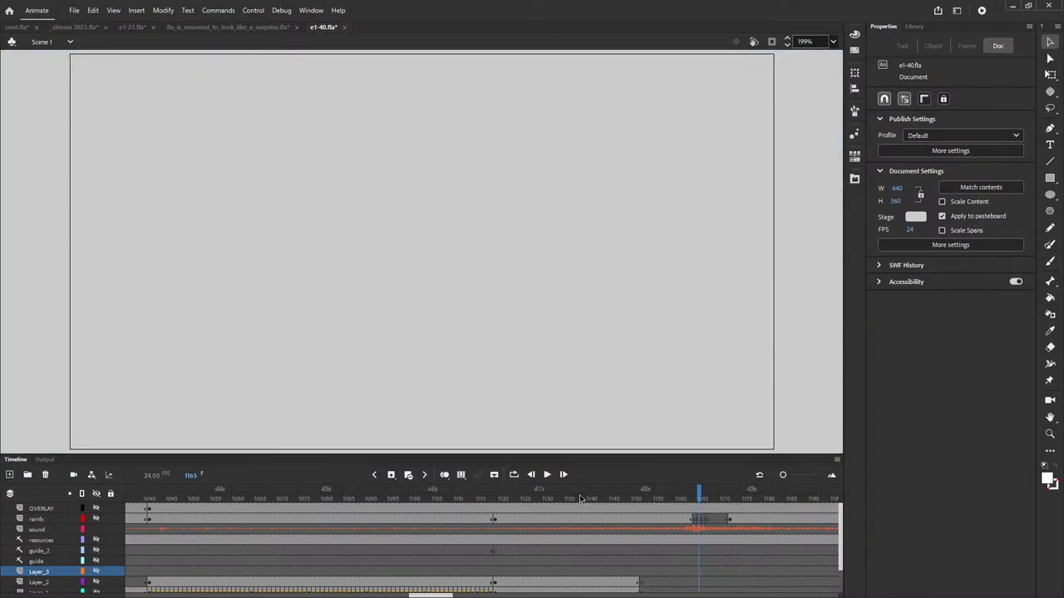
{"action": "left_click", "coordinate": [546, 475]}
{"action": "left_click", "coordinate": [546, 474]}
{"action": "left_click", "coordinate": [96, 494]}
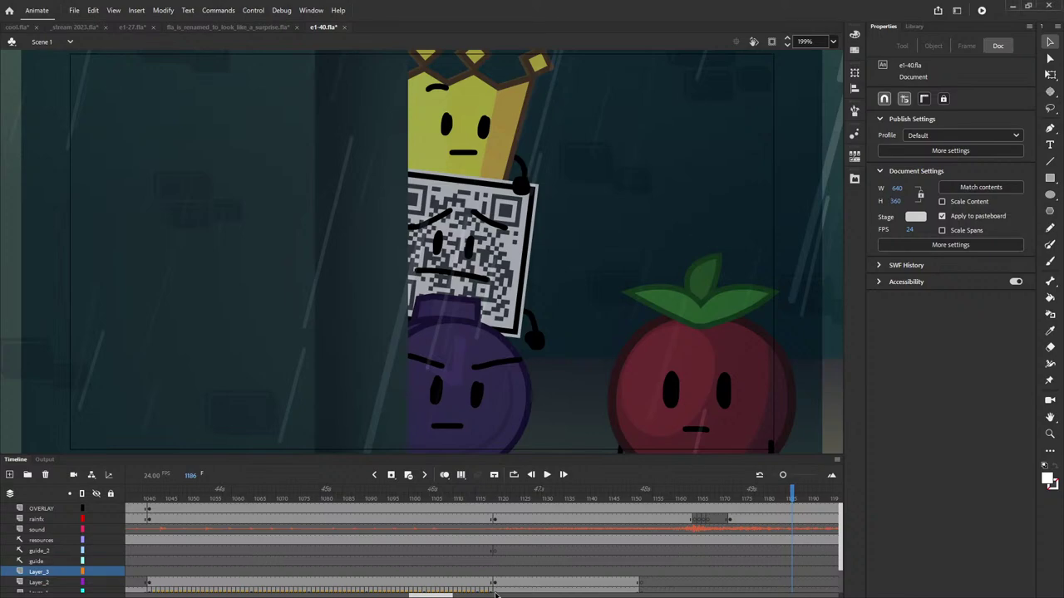
- Open and leave the full-stage overlay's symbol, and hide the OVERLAY and rainfx layers
{"action": "double_click", "coordinate": [642, 369]}
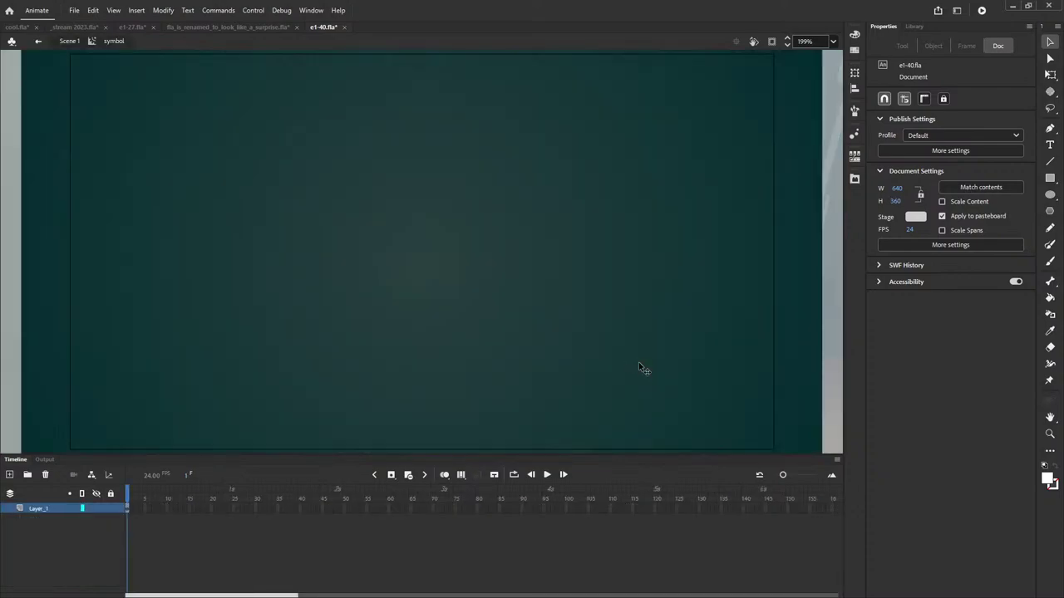
{"action": "double_click", "coordinate": [0, 209]}
{"action": "left_click", "coordinate": [97, 508]}
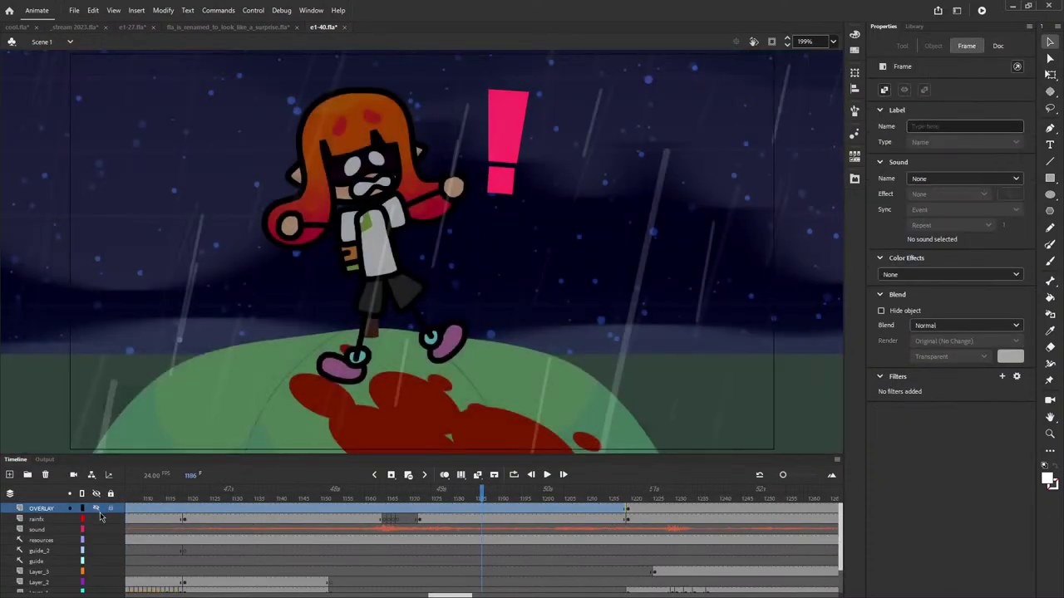
{"action": "left_click", "coordinate": [97, 518]}
- Scrub back to frame 1117 and play on to the shot of the stacked characters beside the tomato at frame 1127
{"action": "key", "text": "Return"}
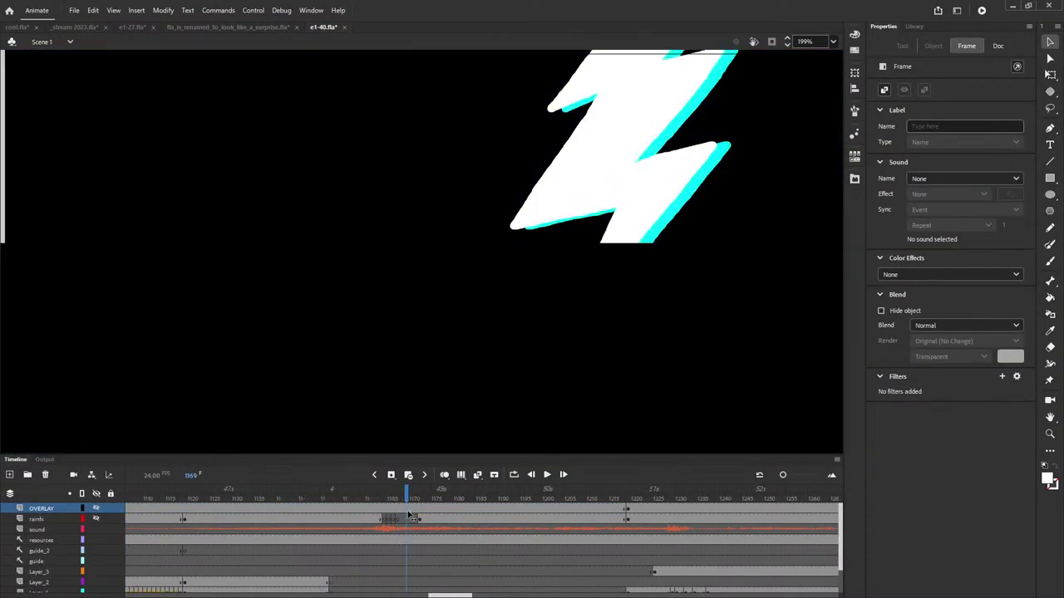
{"action": "left_click_drag", "start_coordinate": [408, 515], "coordinate": [175, 527]}
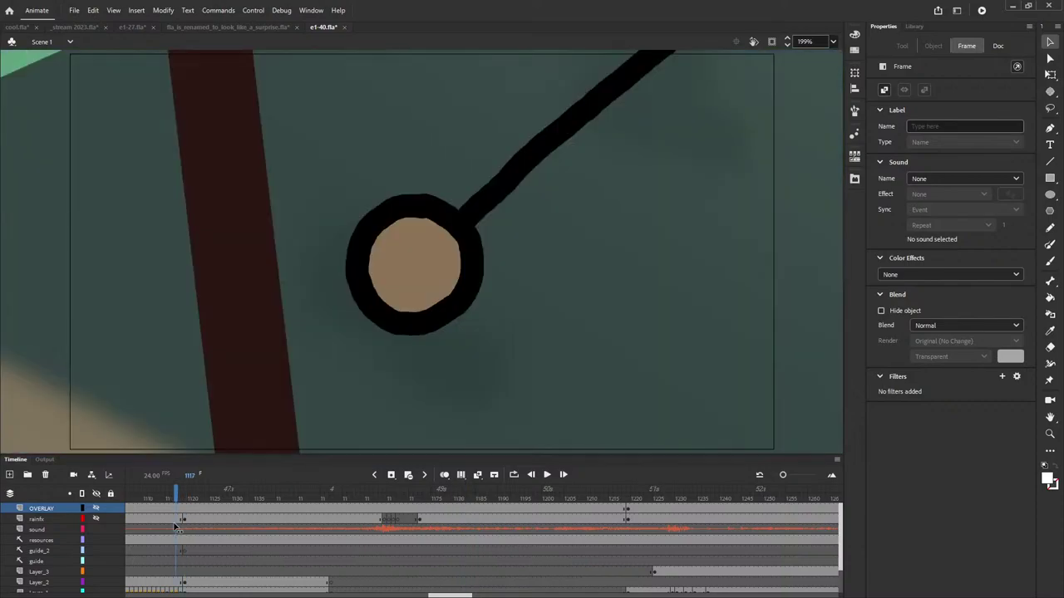
{"action": "key", "text": "Return"}
- Open the tomato character's symbol and select its Tomato Body to inspect the color effect
{"action": "double_click", "coordinate": [623, 385]}
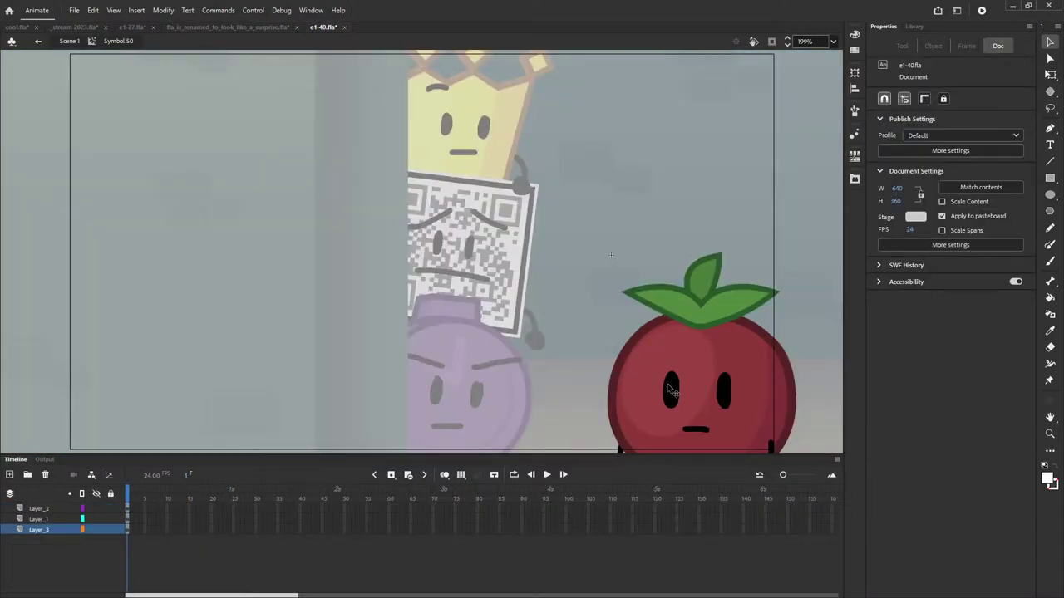
{"action": "left_click", "coordinate": [521, 338]}
{"action": "left_click", "coordinate": [661, 359]}
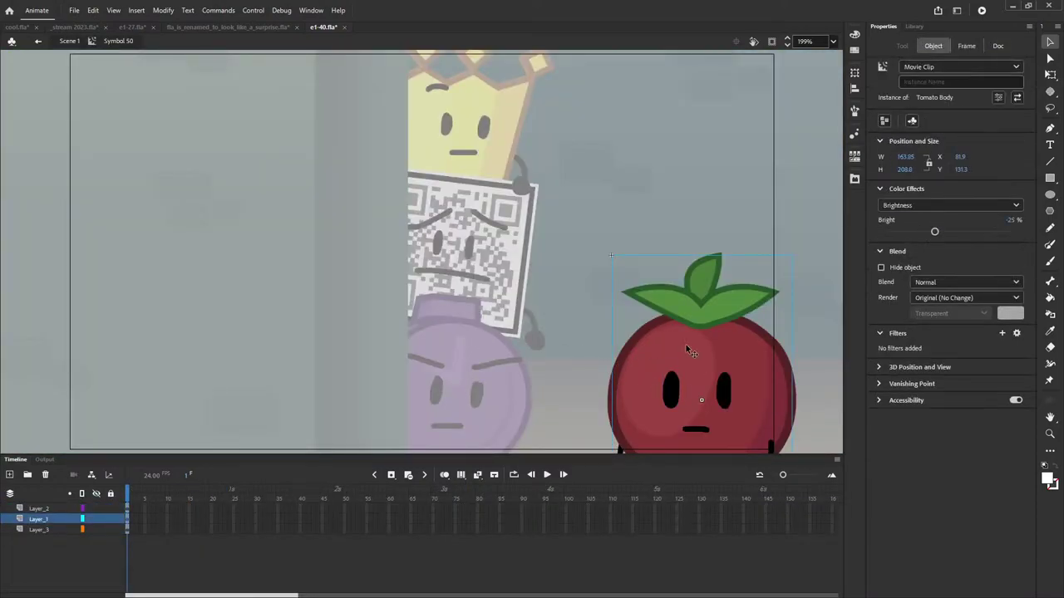
- Inspect the inside of the purple round character's symbol, and open the QR code character's symbol to select its QR Code Body
{"action": "double_click", "coordinate": [484, 341]}
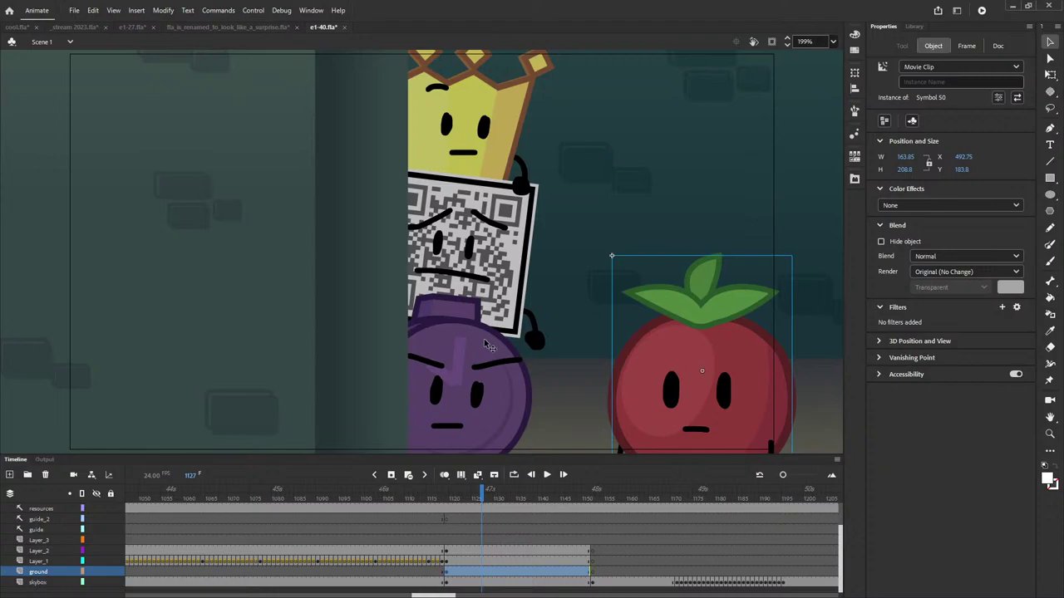
{"action": "double_click", "coordinate": [484, 341]}
{"action": "left_click", "coordinate": [484, 339]}
{"action": "double_click", "coordinate": [564, 309]}
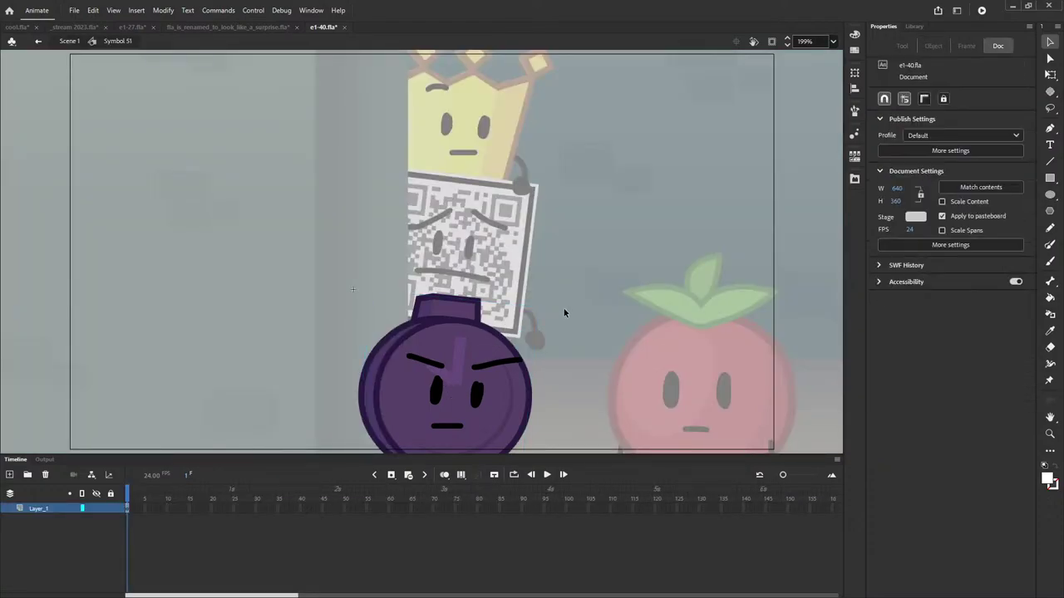
{"action": "double_click", "coordinate": [507, 249]}
{"action": "left_click", "coordinate": [507, 245]}
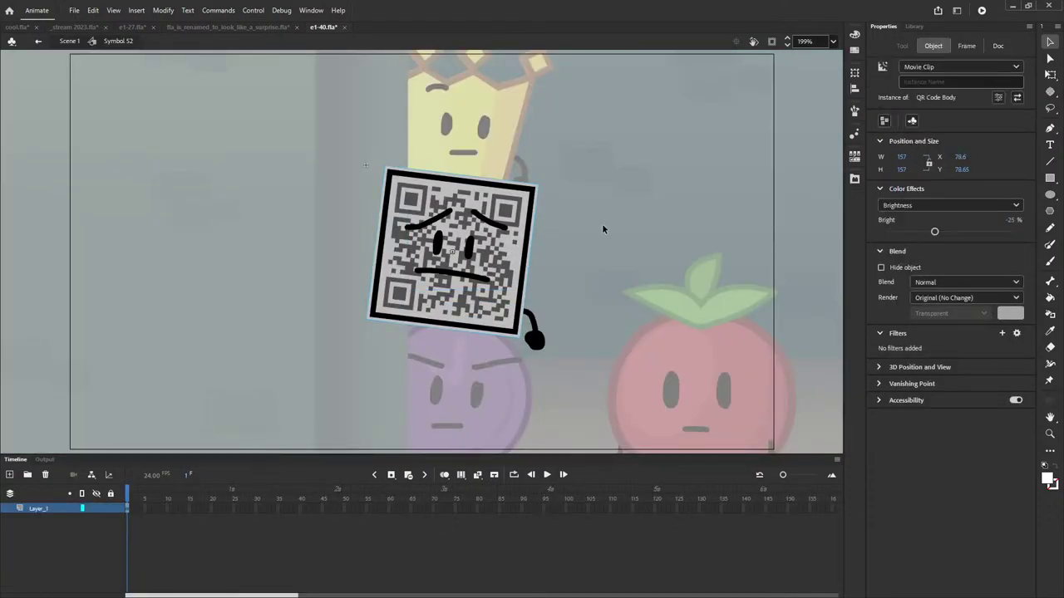
- Leave the QR code character's symbol and open the crown character's symbol to inspect its Paper Crown Body 2, returning to Scene 1
{"action": "double_click", "coordinate": [569, 249]}
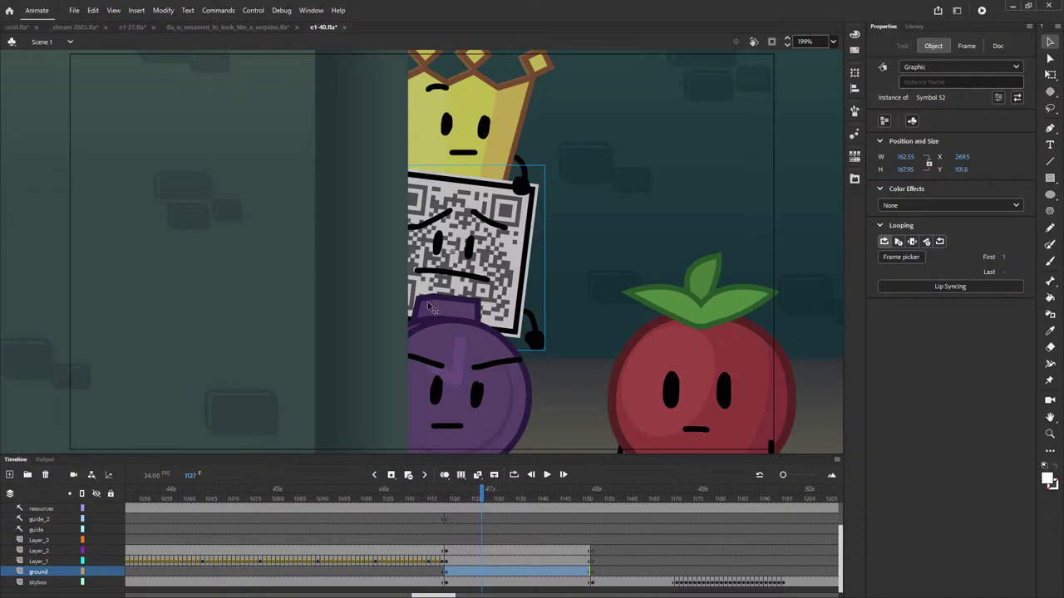
{"action": "left_click", "coordinate": [502, 154]}
{"action": "double_click", "coordinate": [501, 154]}
{"action": "left_click", "coordinate": [498, 146]}
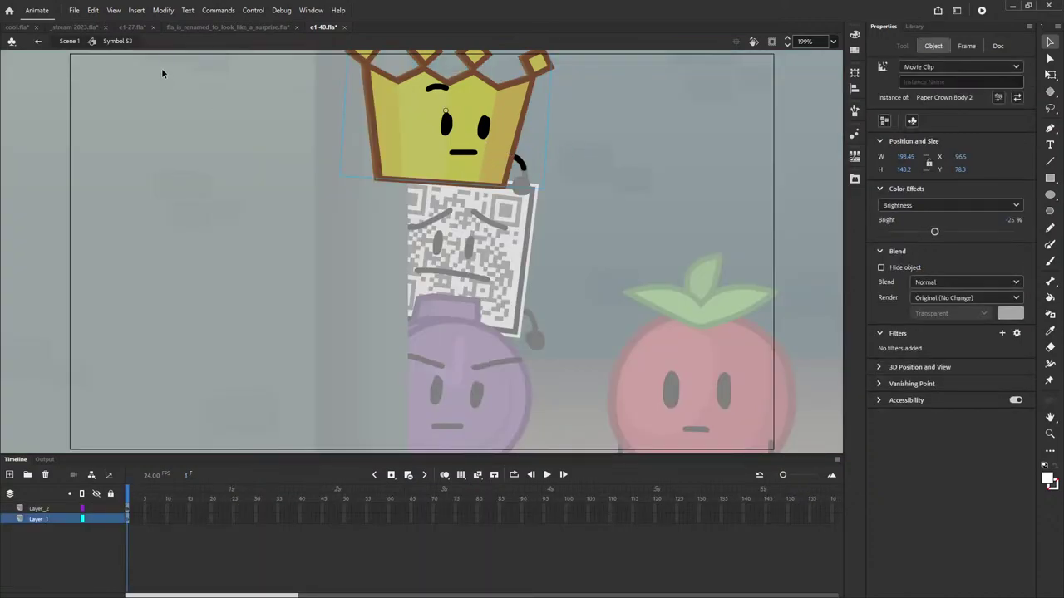
{"action": "left_click", "coordinate": [69, 41]}
- Scrub back to the close-up shot at frame 848 and switch the visibility of all layers off and on
{"action": "left_click_drag", "start_coordinate": [339, 492], "coordinate": [2, 519]}
{"action": "key", "text": "comma"}
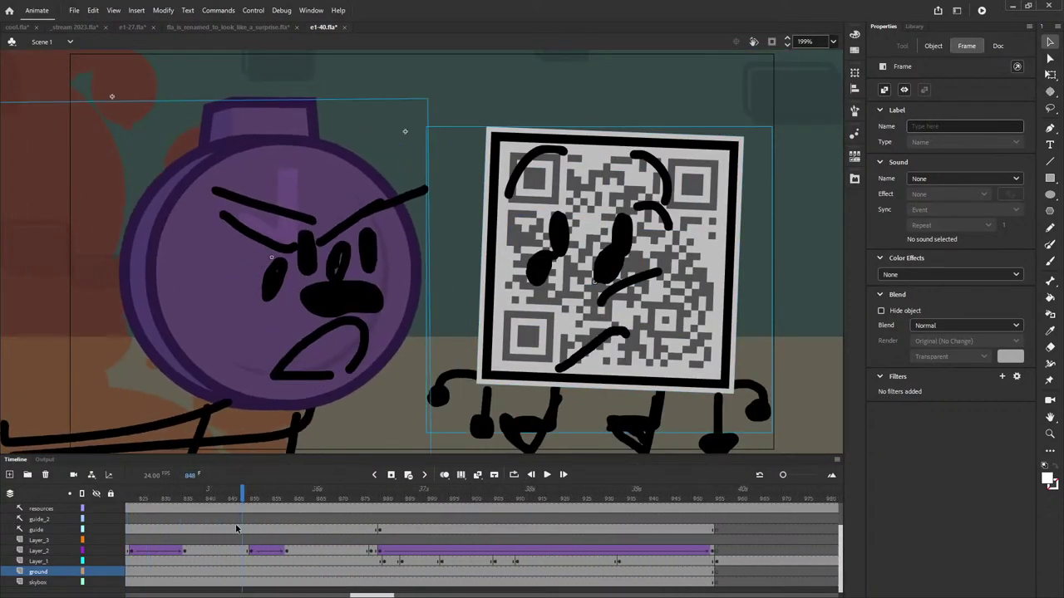
{"action": "left_click", "coordinate": [97, 494]}
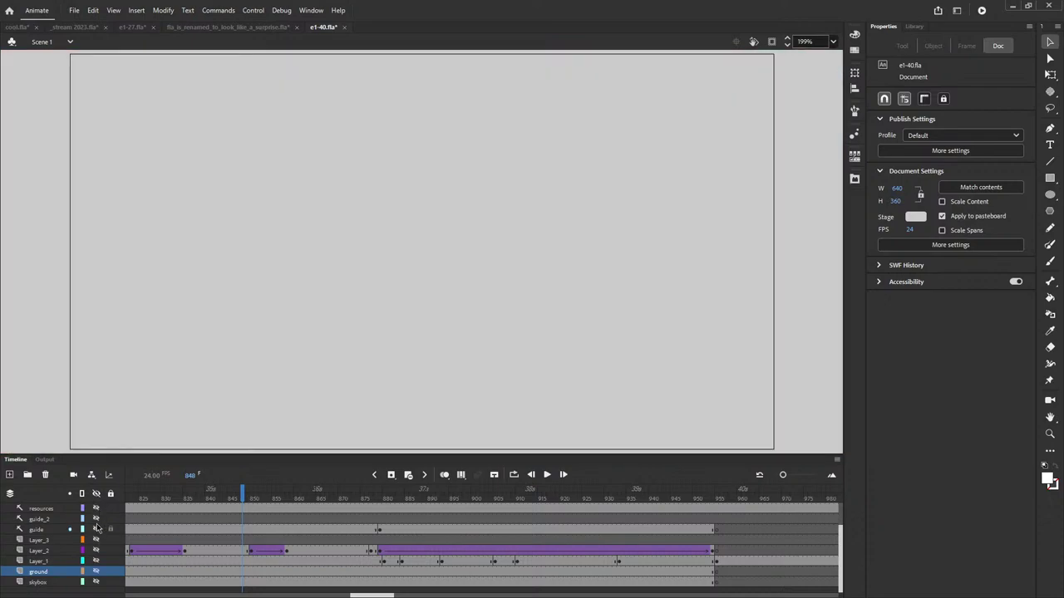
{"action": "left_click", "coordinate": [97, 493]}
- Scrub back to the rain shot at frame 620 with all layers visible, and hide the OVERLAY and rainfx layers
{"action": "mouse_move", "coordinate": [242, 490]}
{"action": "left_mouse_down"}
{"action": "mouse_move", "coordinate": [700, 492]}
{"action": "mouse_move", "coordinate": [64, 499]}
{"action": "mouse_move", "coordinate": [333, 499]}
{"action": "mouse_move", "coordinate": [247, 524]}
{"action": "mouse_move", "coordinate": [275, 507]}
{"action": "mouse_move", "coordinate": [335, 503]}
{"action": "left_mouse_up"}
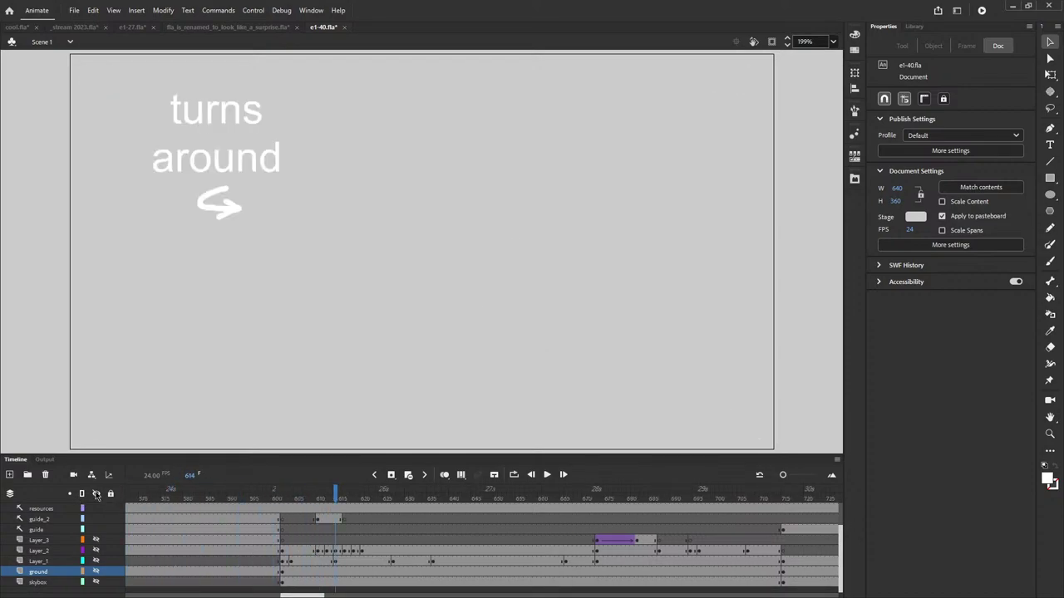
{"action": "left_click", "coordinate": [97, 493]}
{"action": "left_click_drag", "start_coordinate": [256, 500], "coordinate": [375, 525]}
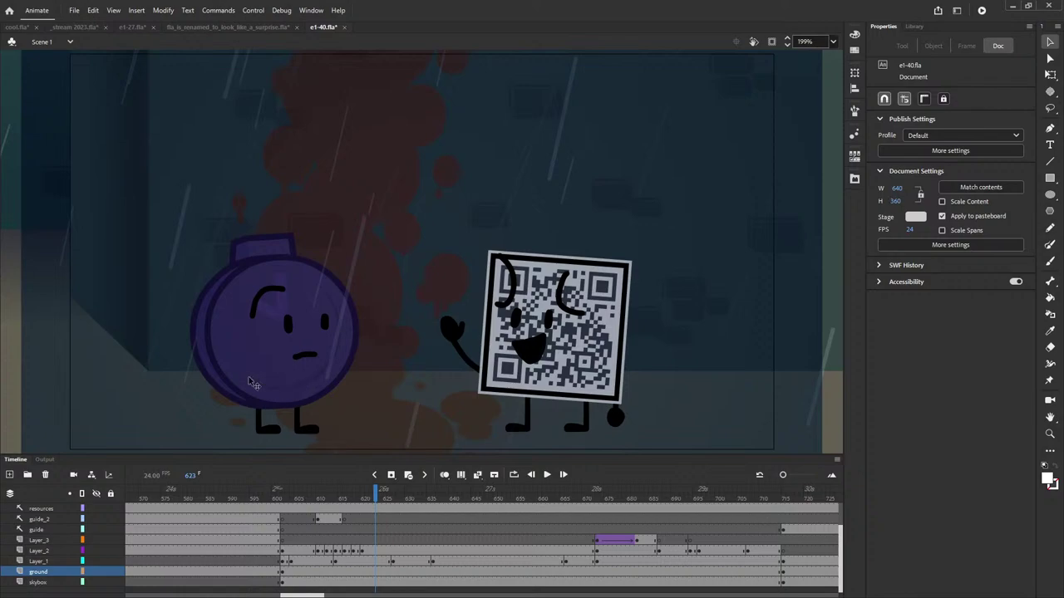
{"action": "left_click", "coordinate": [251, 351]}
{"action": "left_click", "coordinate": [362, 498]}
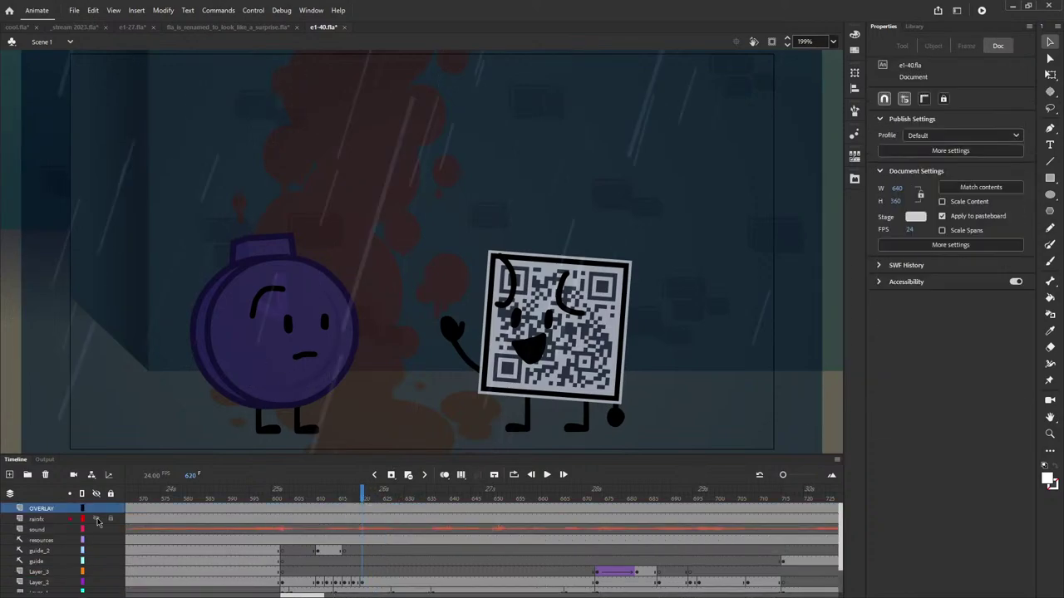
{"action": "left_click_drag", "start_coordinate": [97, 508], "coordinate": [97, 516]}
{"action": "left_click", "coordinate": [96, 518]}
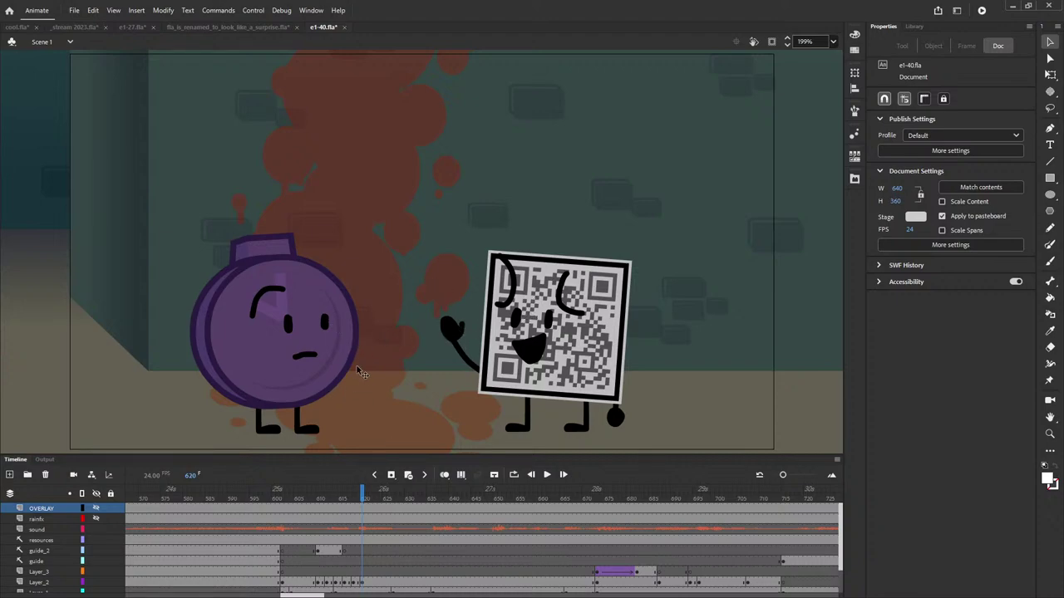
- At frame 578, reset the visibility of all layers and hide only OVERLAY, rainfx, resources, guide_2 and guide
{"action": "left_click_drag", "start_coordinate": [247, 499], "coordinate": [420, 536]}
{"action": "left_click", "coordinate": [96, 494]}
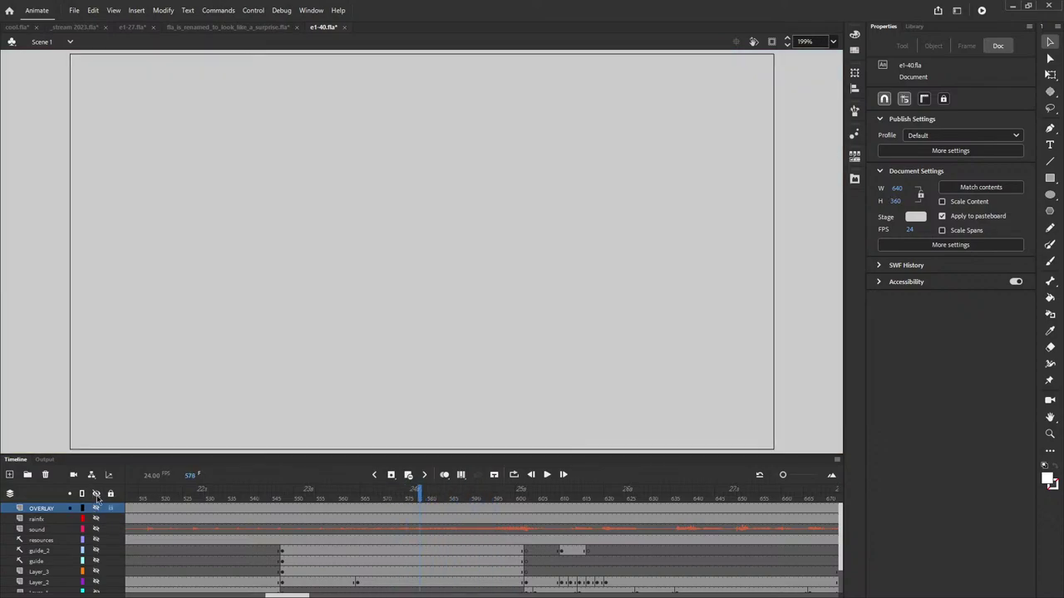
{"action": "left_click", "coordinate": [95, 494]}
{"action": "left_click_drag", "start_coordinate": [95, 507], "coordinate": [95, 518]}
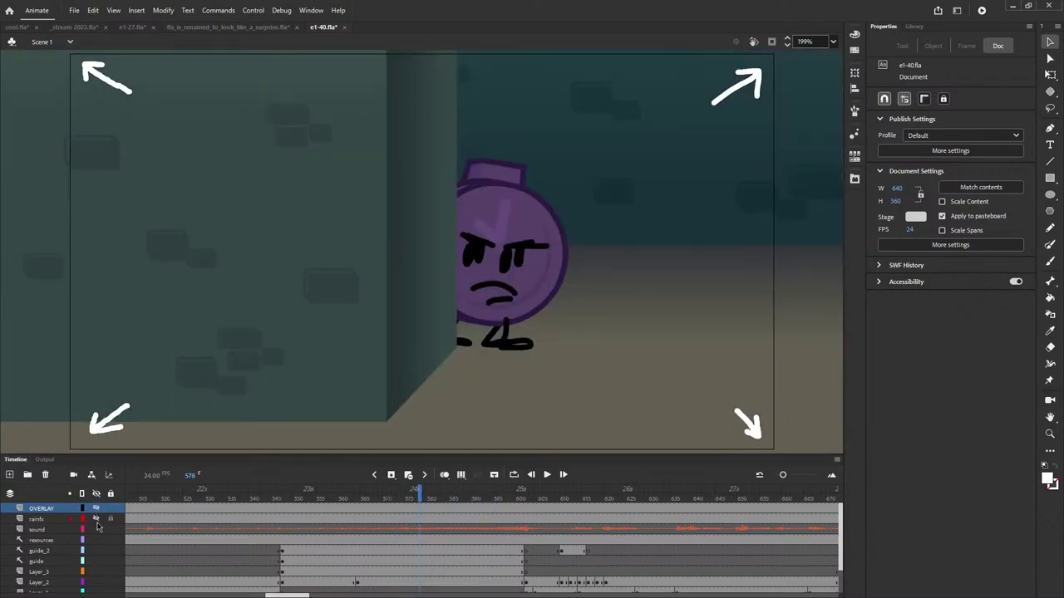
{"action": "left_click_drag", "start_coordinate": [95, 540], "coordinate": [96, 561]}
- Play the scene from the 23-second mark past frame 600, and scrub back to the umbrella group shot at frame 519
{"action": "left_click", "coordinate": [309, 491]}
{"action": "left_click", "coordinate": [545, 474]}
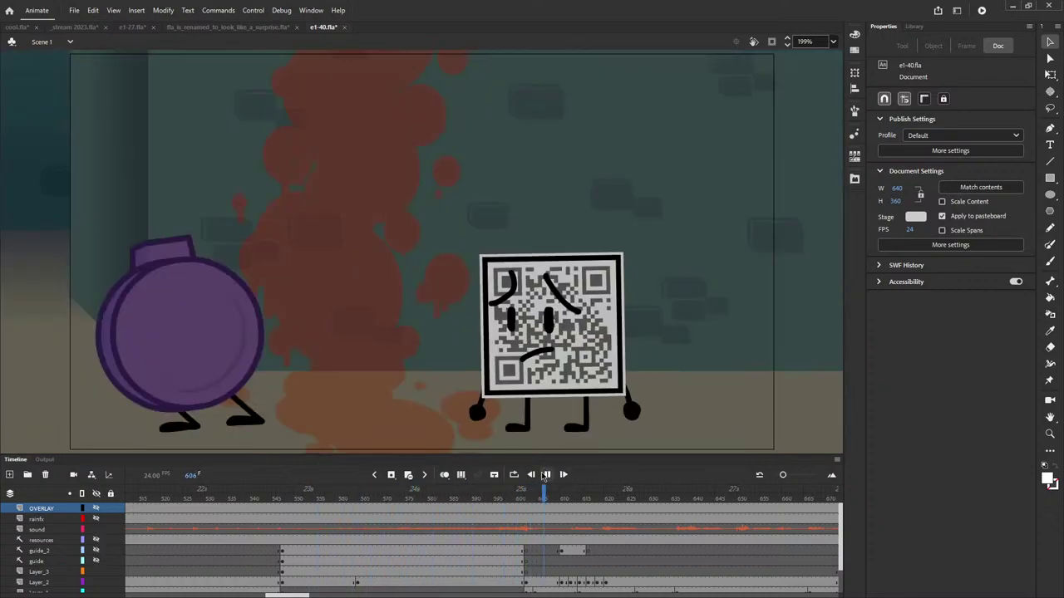
{"action": "left_click", "coordinate": [545, 474]}
{"action": "left_click_drag", "start_coordinate": [433, 499], "coordinate": [380, 532]}
- Open the background's Symbol 15, try moving two characters out of the umbrella group, undo both moves and return to Scene 1
{"action": "double_click", "coordinate": [318, 169]}
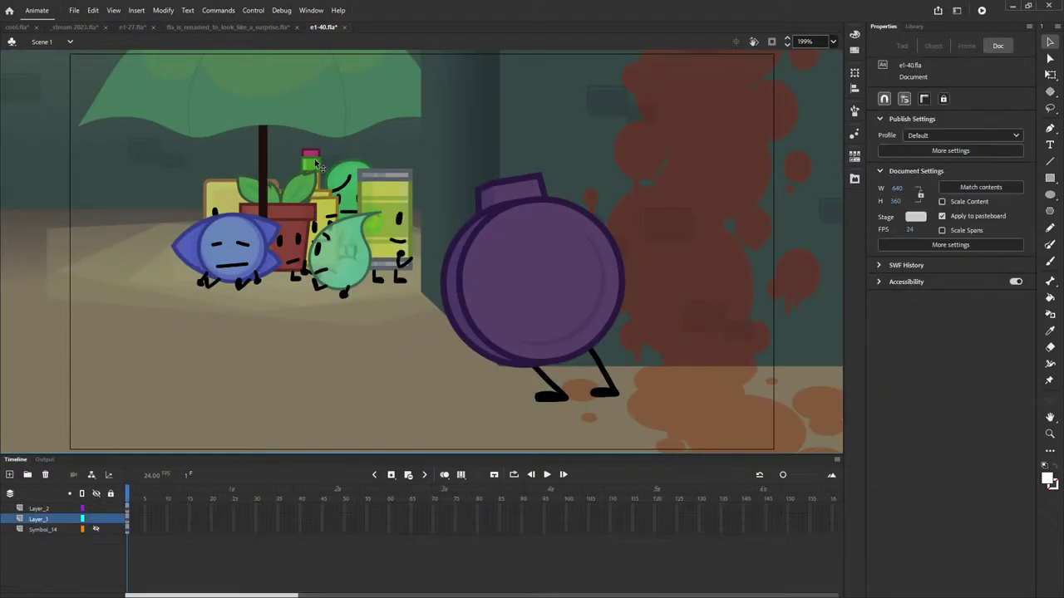
{"action": "left_click_drag", "start_coordinate": [316, 155], "coordinate": [506, 96]}
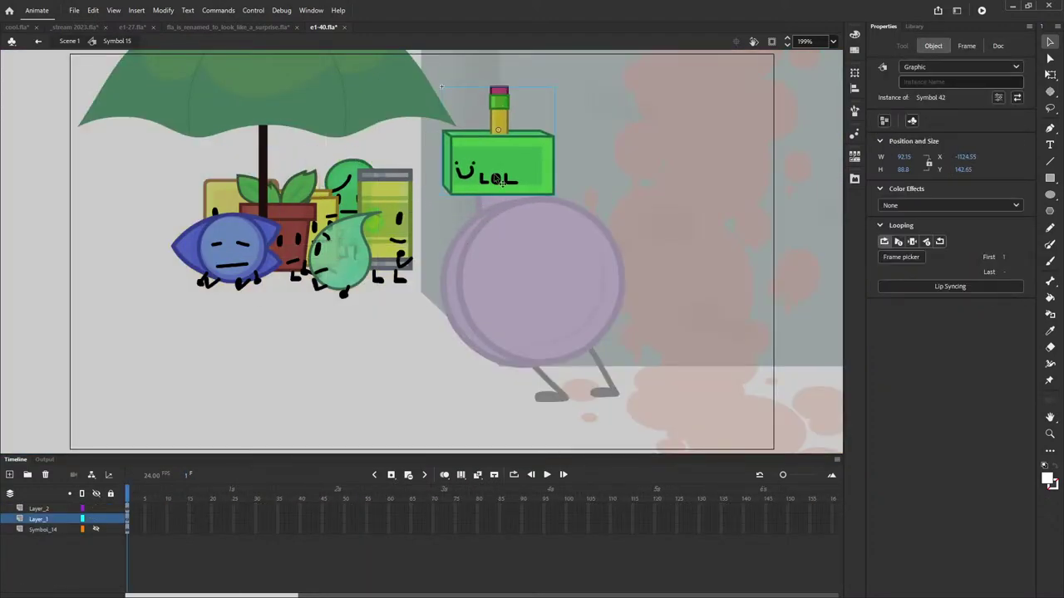
{"action": "key", "text": "ctrl+z"}
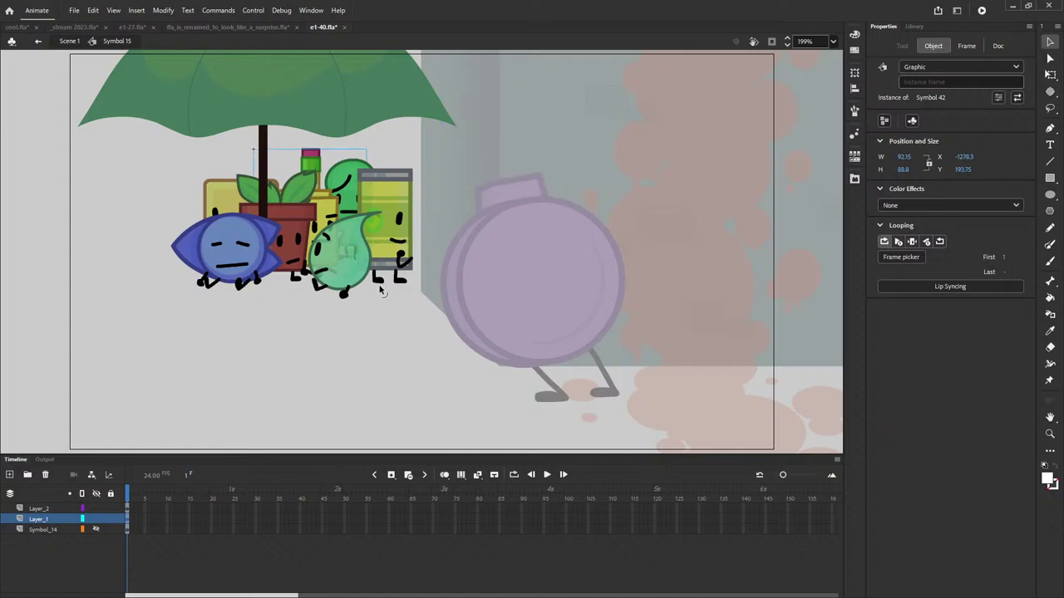
{"action": "left_click", "coordinate": [362, 188]}
{"action": "left_click_drag", "start_coordinate": [349, 194], "coordinate": [590, 69]}
{"action": "key", "text": "ctrl+z"}
{"action": "left_click", "coordinate": [72, 42]}
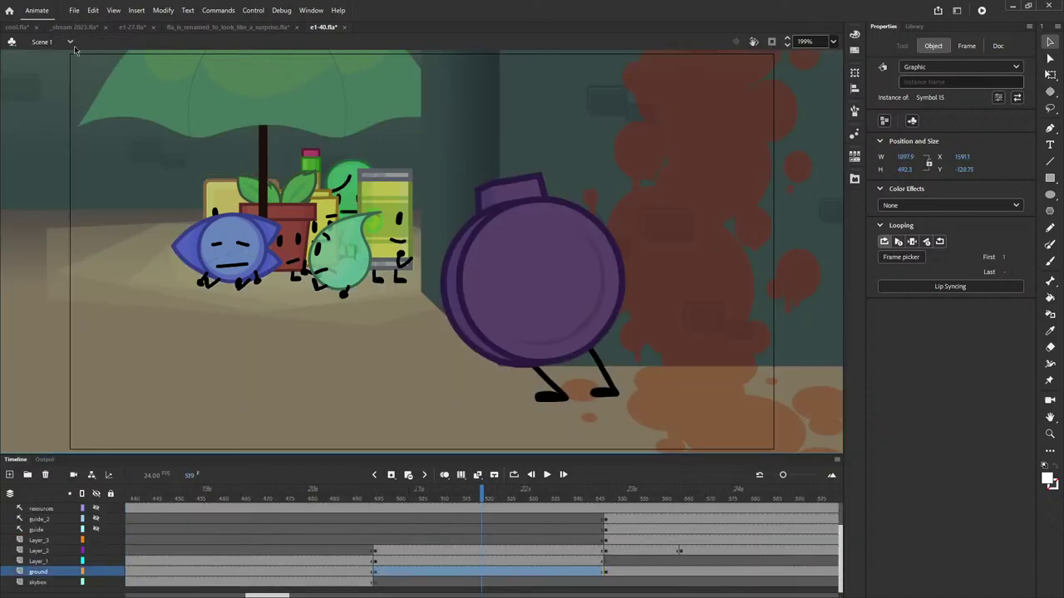
- Return to the beginning of the timeline and play from frame 107 through the green character's shot
{"action": "left_click_drag", "start_coordinate": [282, 591], "coordinate": [141, 595]}
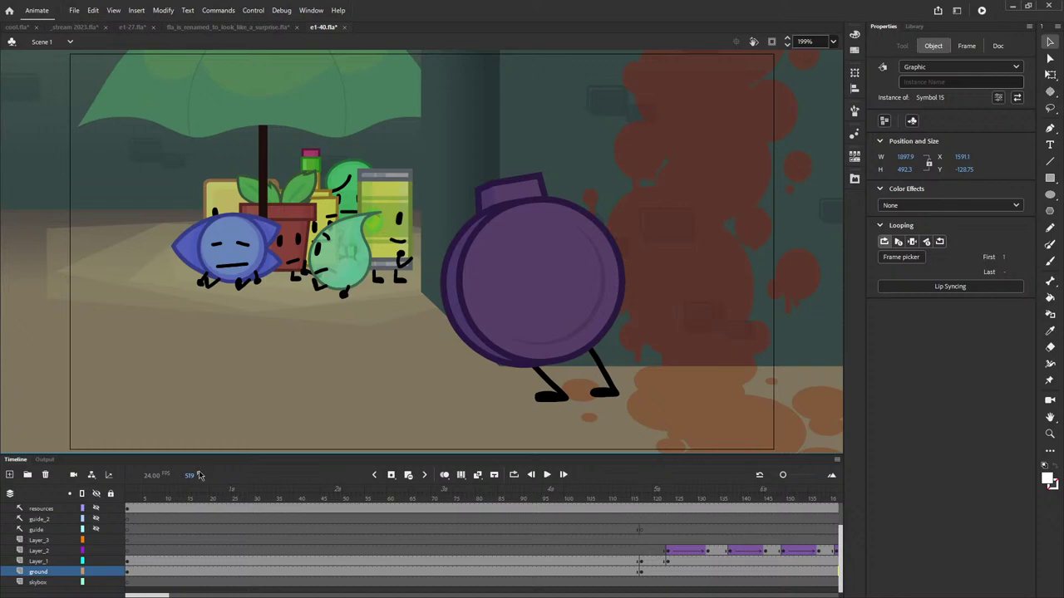
{"action": "left_click", "coordinate": [210, 495]}
{"action": "left_click", "coordinate": [597, 494]}
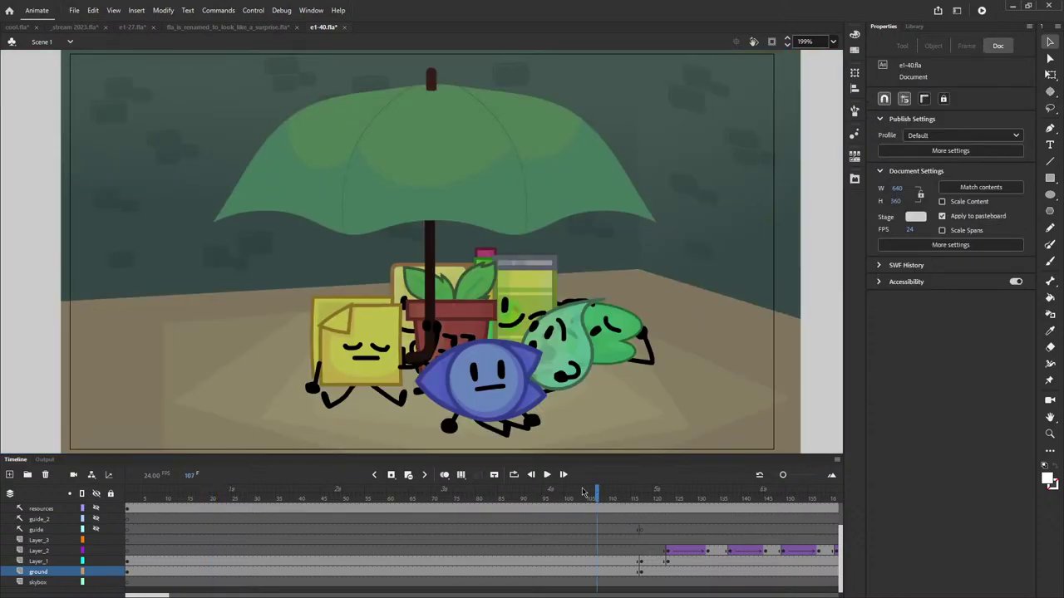
{"action": "left_click", "coordinate": [547, 474]}
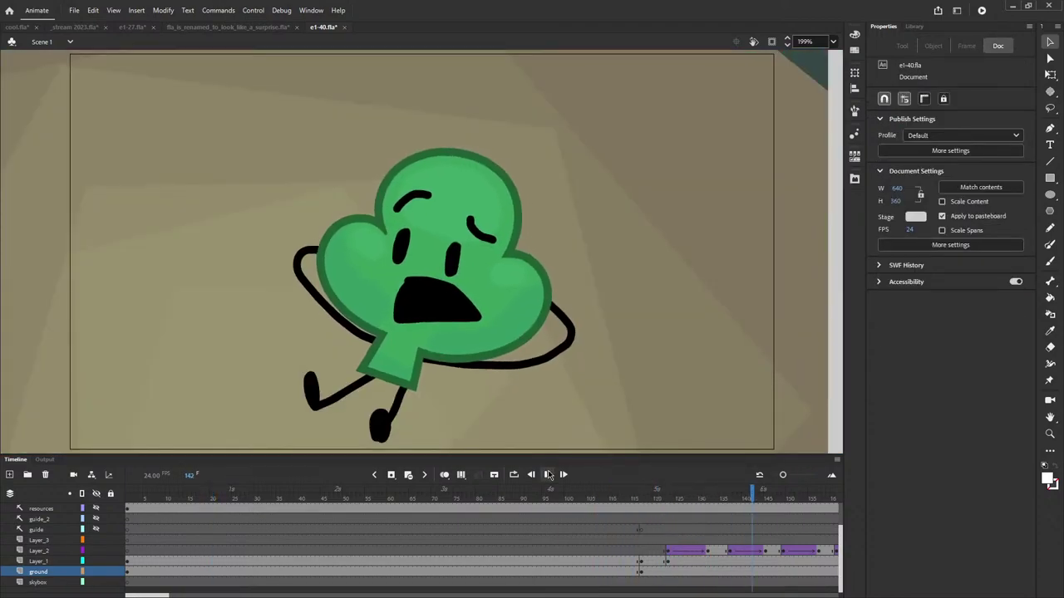
{"action": "left_click", "coordinate": [548, 474]}
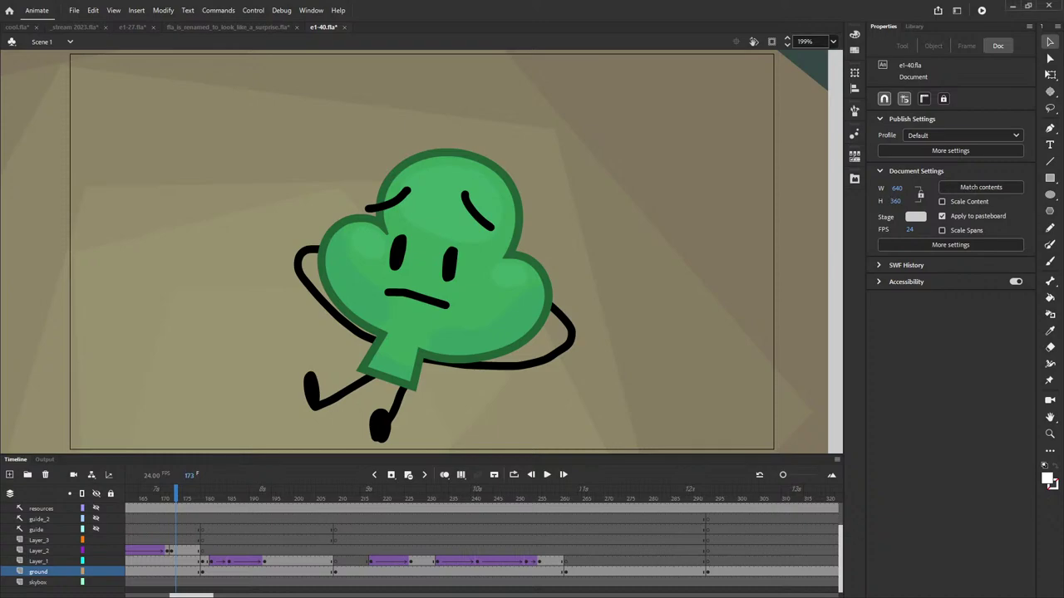
- Scrub to the timer shot at frame 216, select the timer and zoom in on its TIMER heading
{"action": "left_click_drag", "start_coordinate": [177, 491], "coordinate": [366, 545]}
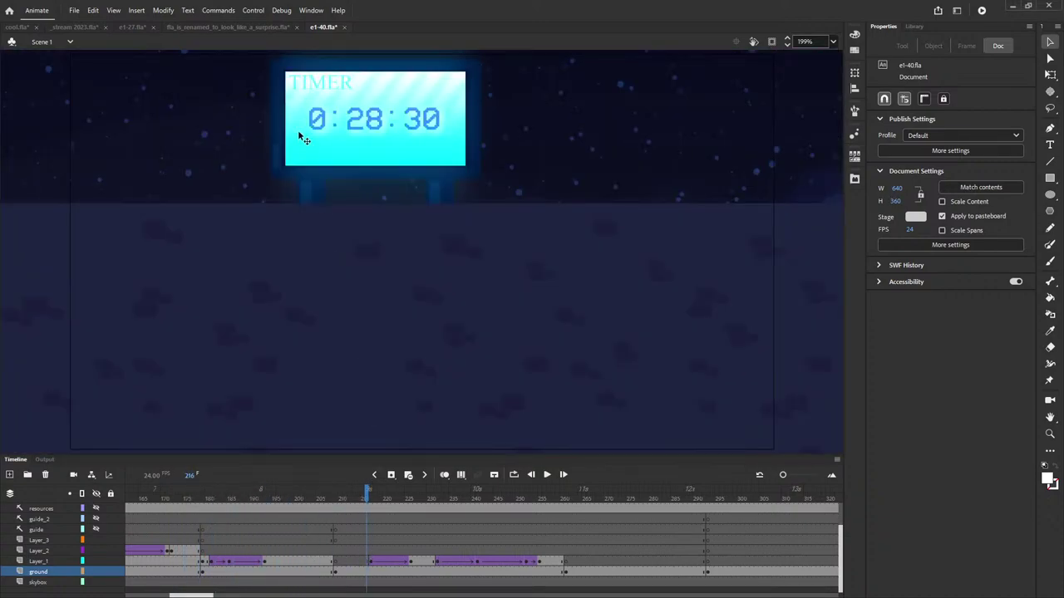
{"action": "left_click", "coordinate": [315, 83]}
{"action": "left_click", "coordinate": [1050, 433]}
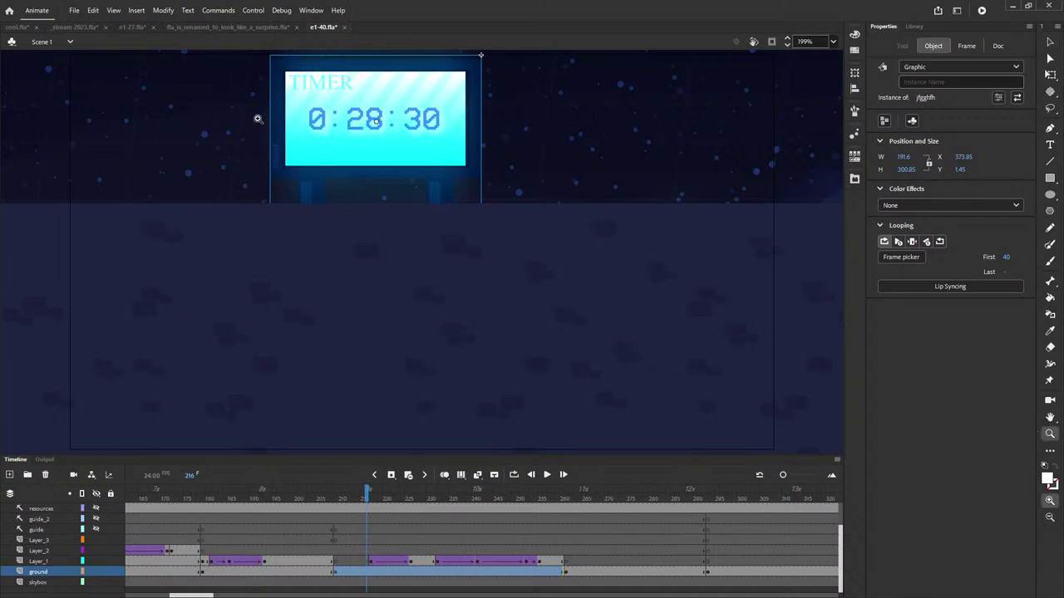
{"action": "left_click_drag", "start_coordinate": [257, 119], "coordinate": [411, 44]}
{"action": "left_click_drag", "start_coordinate": [557, 60], "coordinate": [556, 60]}
{"action": "left_click", "coordinate": [1050, 43]}
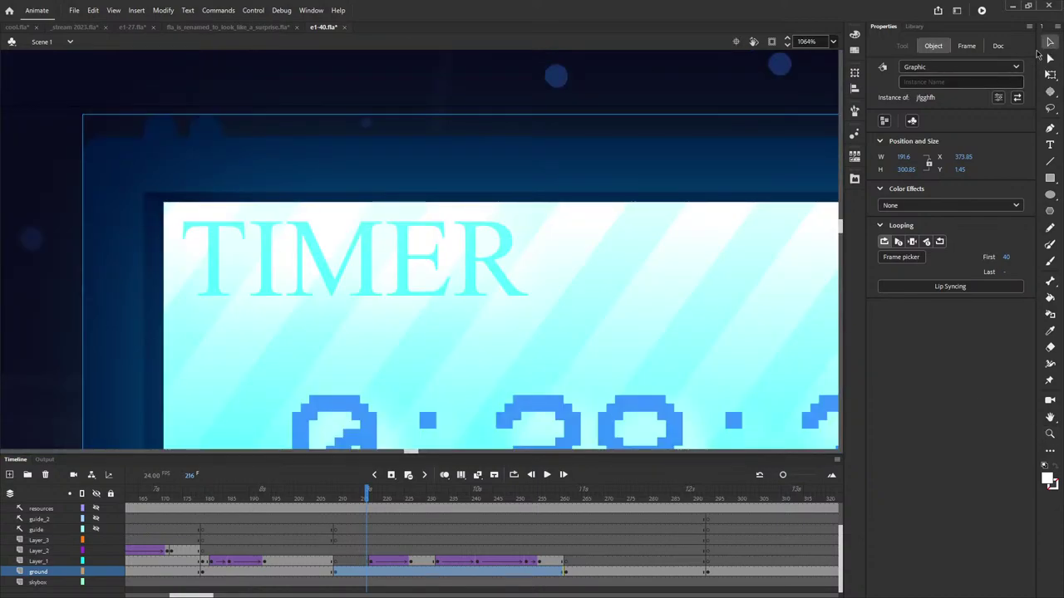
- Open the timer's symbol and inspect the gradient shape inside the nested Tally_Screen screen
{"action": "double_click", "coordinate": [470, 266]}
{"action": "double_click", "coordinate": [465, 254]}
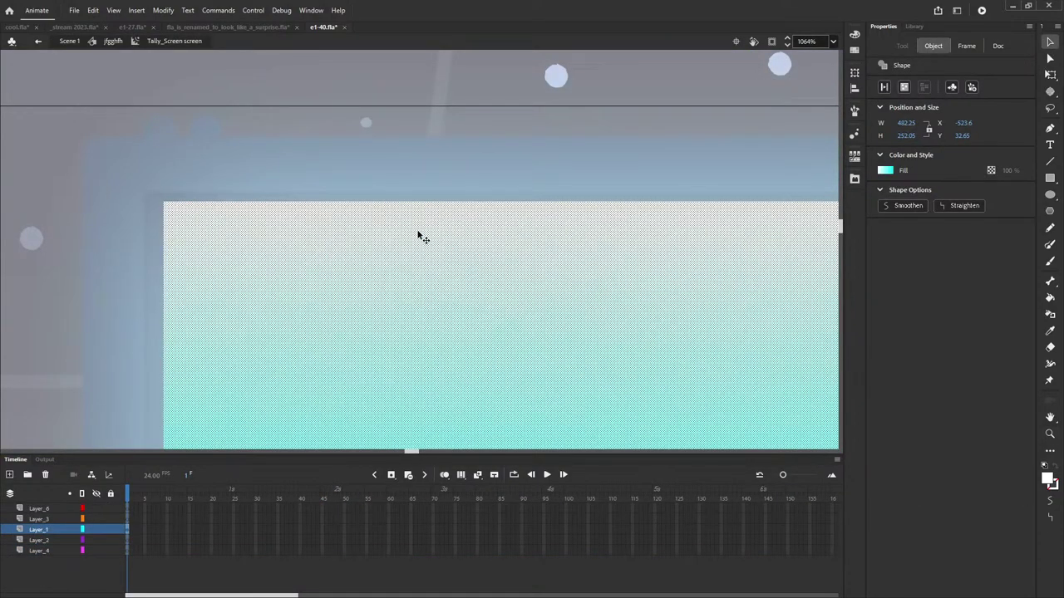
{"action": "double_click", "coordinate": [247, 107]}
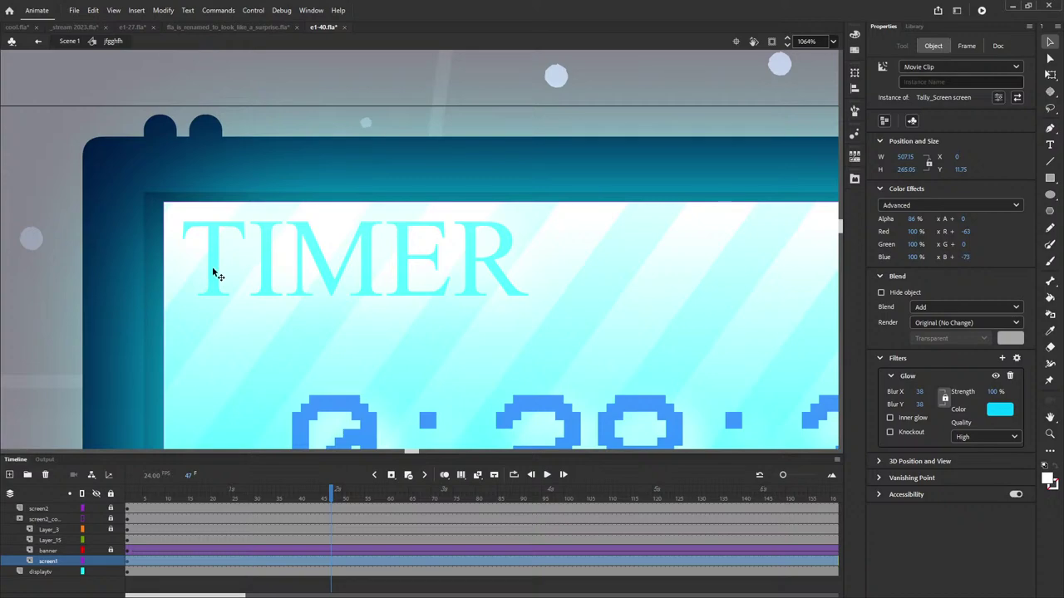
- Hide the screen1, Layer_15 and banner layers in the timer symbol, looking inside the nested Tally_Screen along the way
{"action": "left_click", "coordinate": [95, 561]}
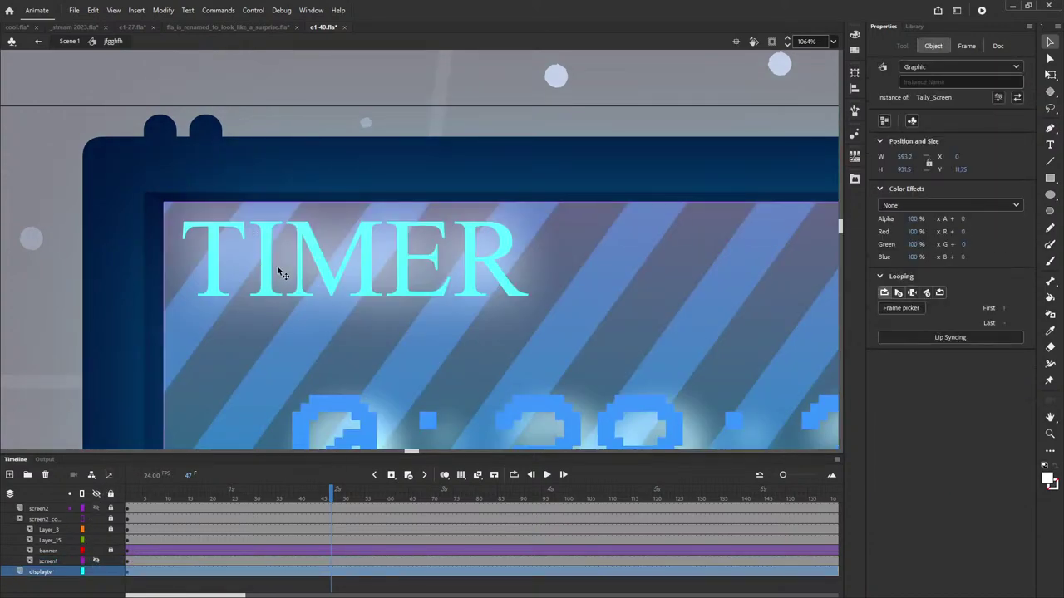
{"action": "double_click", "coordinate": [264, 263]}
{"action": "double_click", "coordinate": [62, 280]}
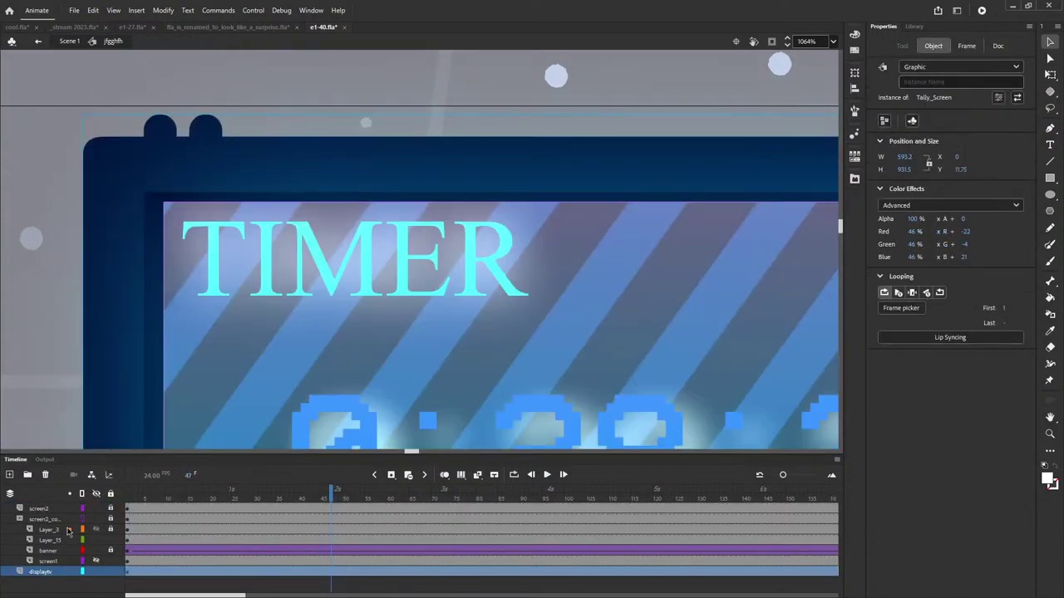
{"action": "left_click", "coordinate": [96, 536]}
{"action": "left_click", "coordinate": [95, 537]}
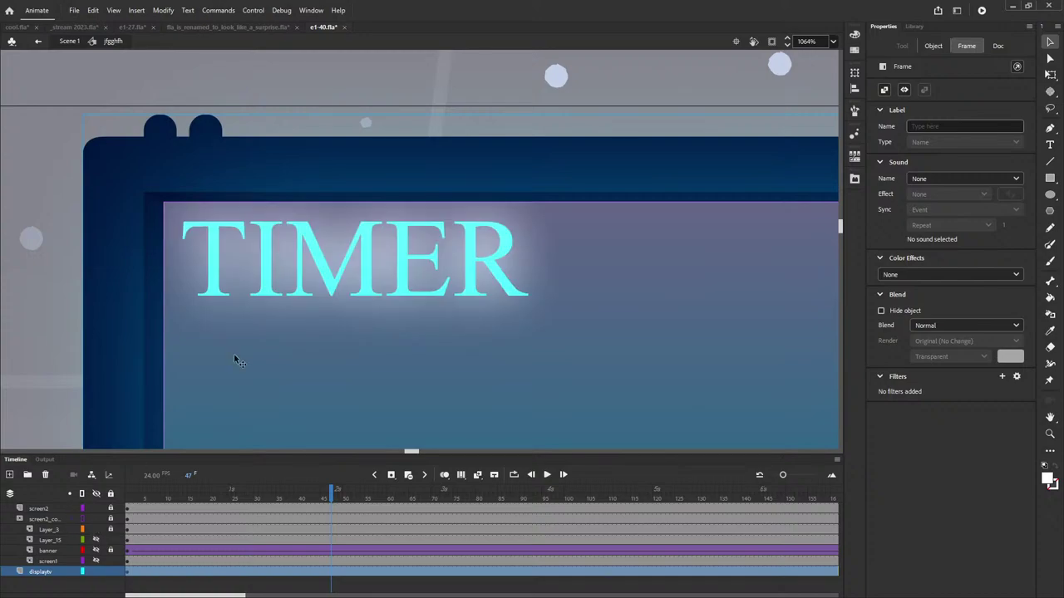
- Hide the screen2 layer and the folder below it, inspect the nested Tally_Screen, and toggle Layer_3 off and on
{"action": "double_click", "coordinate": [266, 280]}
{"action": "double_click", "coordinate": [70, 291]}
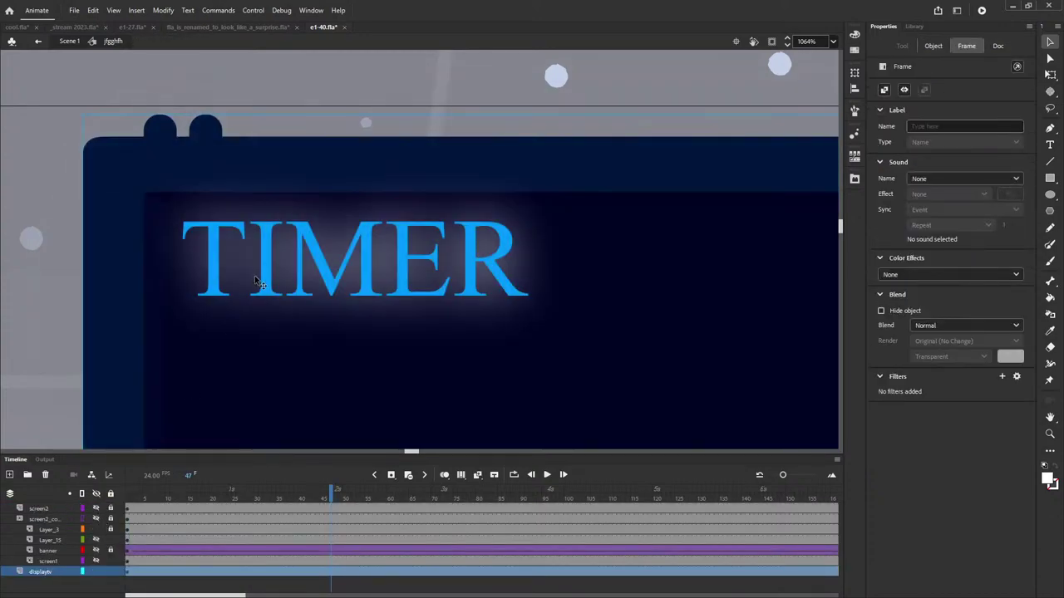
{"action": "left_click", "coordinate": [264, 271]}
{"action": "double_click", "coordinate": [265, 271]}
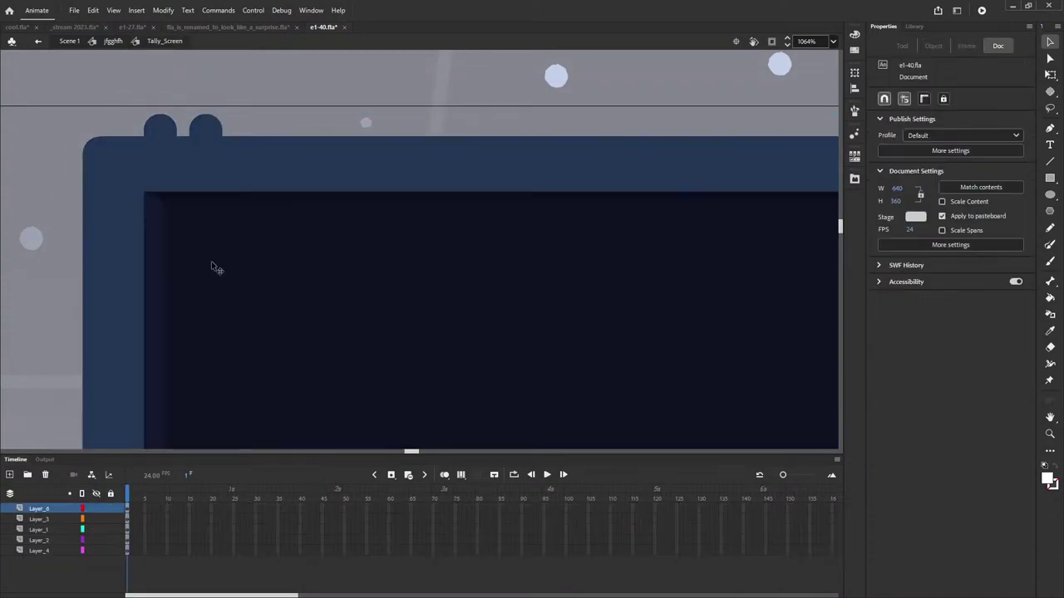
{"action": "double_click", "coordinate": [54, 318]}
{"action": "left_click", "coordinate": [95, 529]}
{"action": "left_click", "coordinate": [96, 529]}
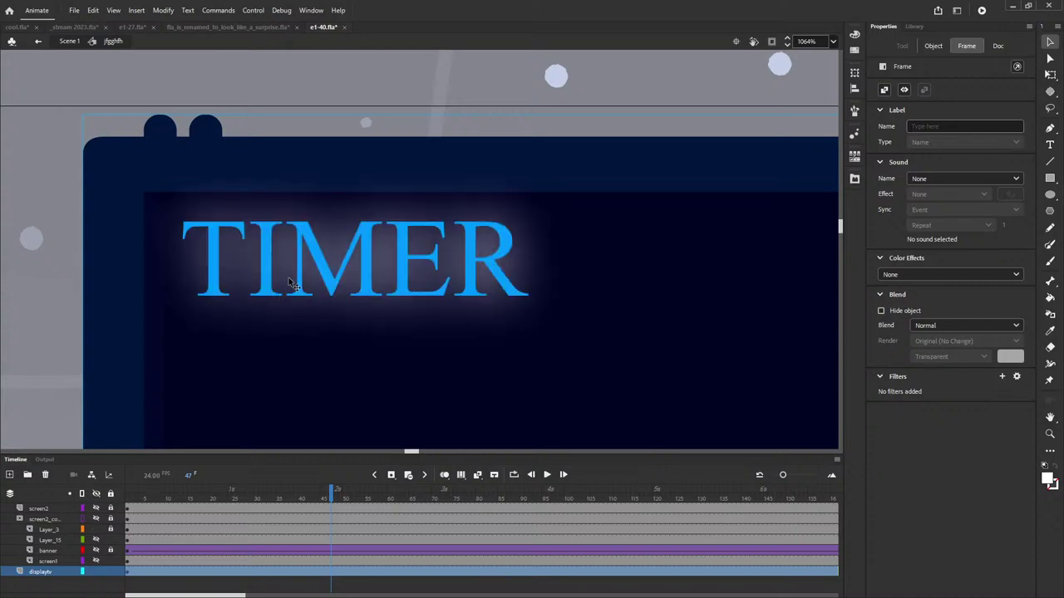
- Try moving the timer's display frame aside, undo the move, and hide the displaytv layer
{"action": "left_click_drag", "start_coordinate": [292, 282], "coordinate": [683, 249]}
{"action": "key", "text": "ctrl+z"}
{"action": "left_click", "coordinate": [96, 573]}
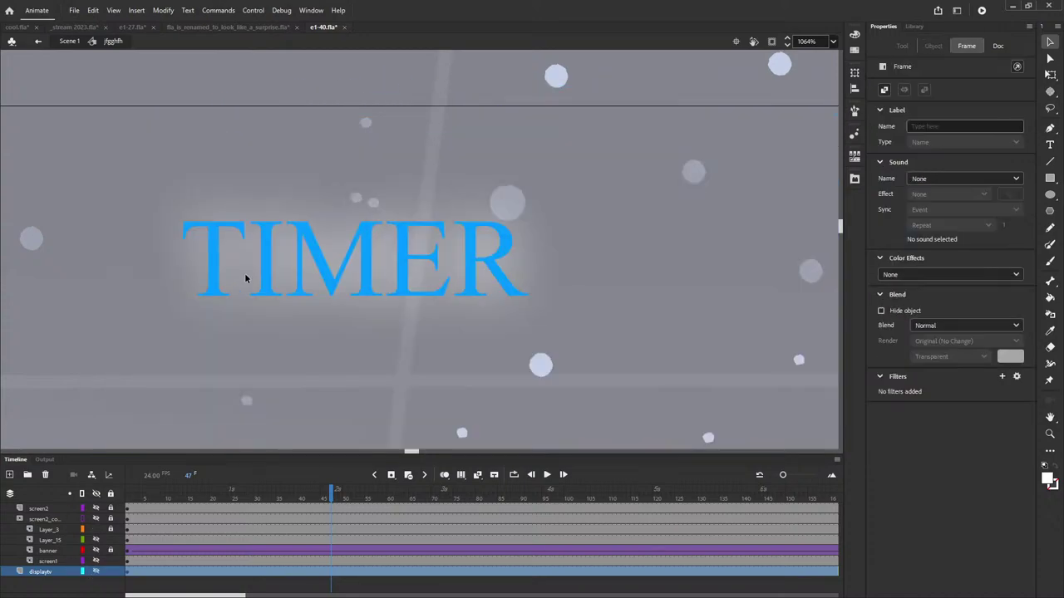
- Unlock Layer_3, try replacing the TIMER text with AAAAAAAA, undo the text change and return to Scene 1
{"action": "left_click", "coordinate": [249, 281]}
{"action": "left_click", "coordinate": [287, 278]}
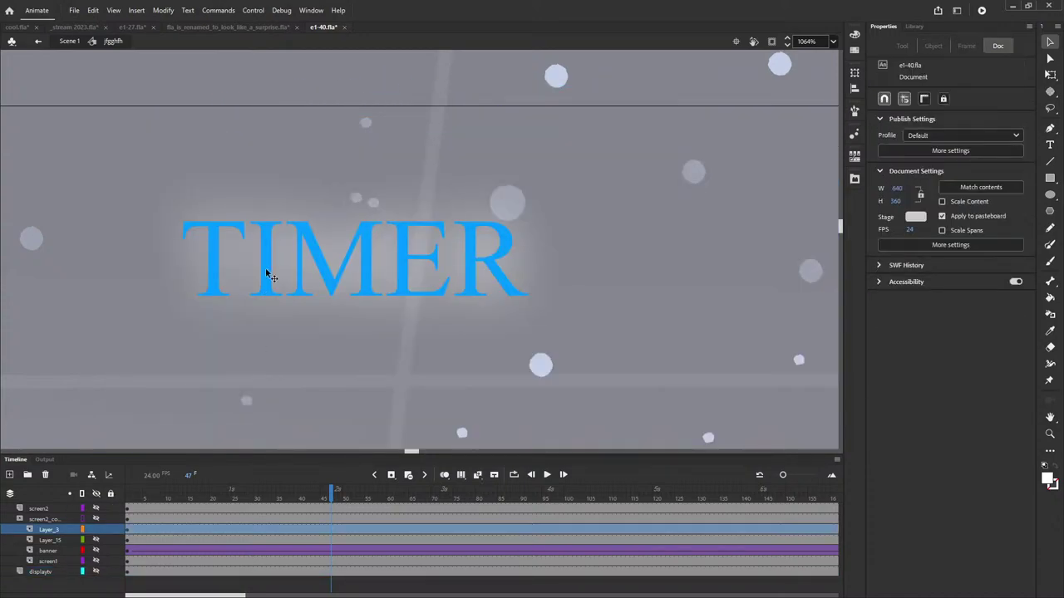
{"action": "double_click", "coordinate": [288, 279]}
{"action": "double_click", "coordinate": [321, 271]}
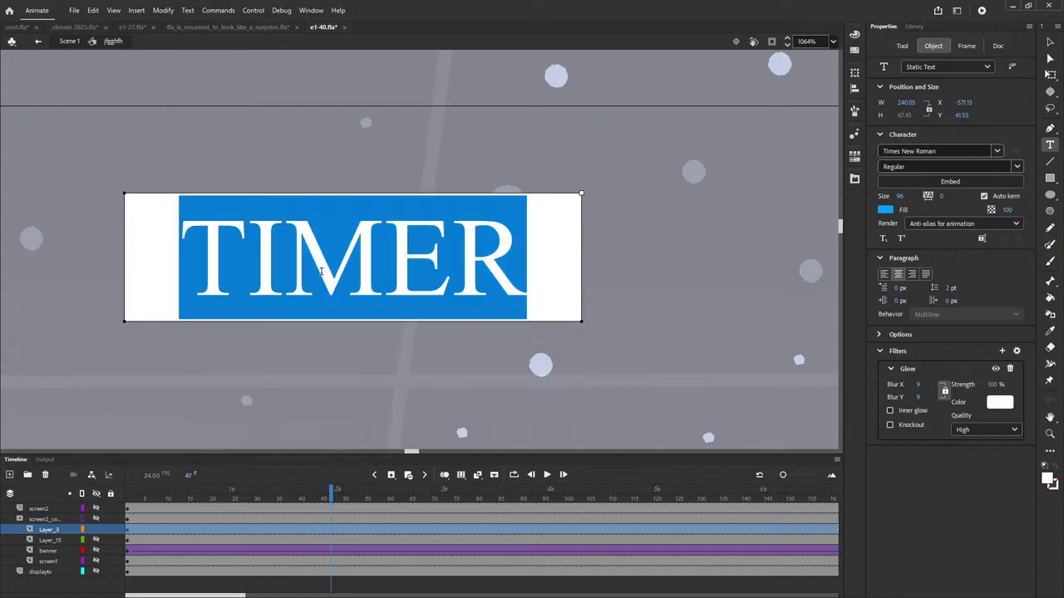
{"action": "type", "text": "AAAAAAAA"}
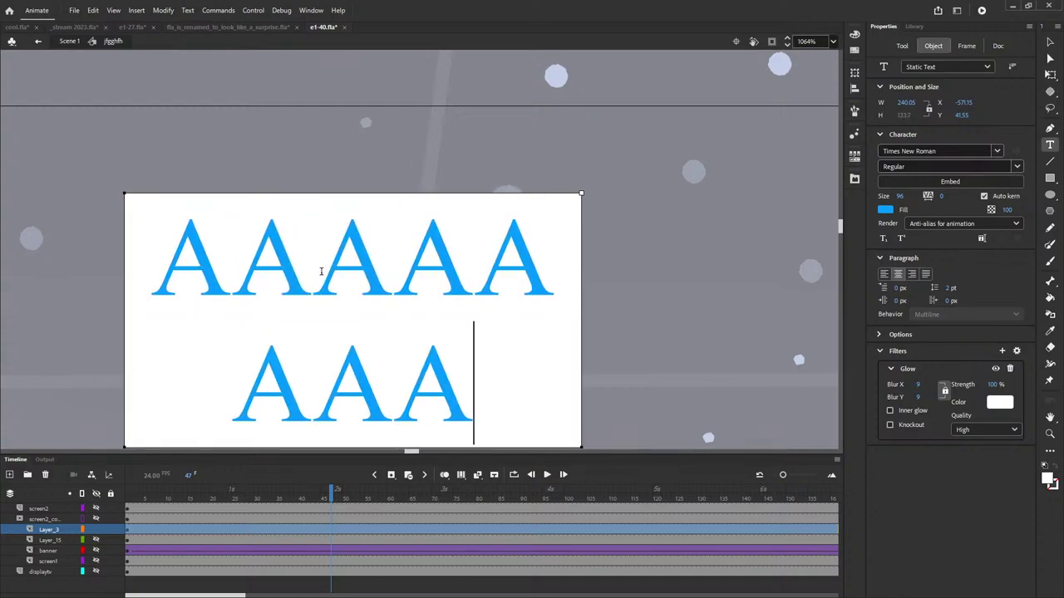
{"action": "key", "text": "ctrl+z"}
{"action": "left_click", "coordinate": [69, 41]}
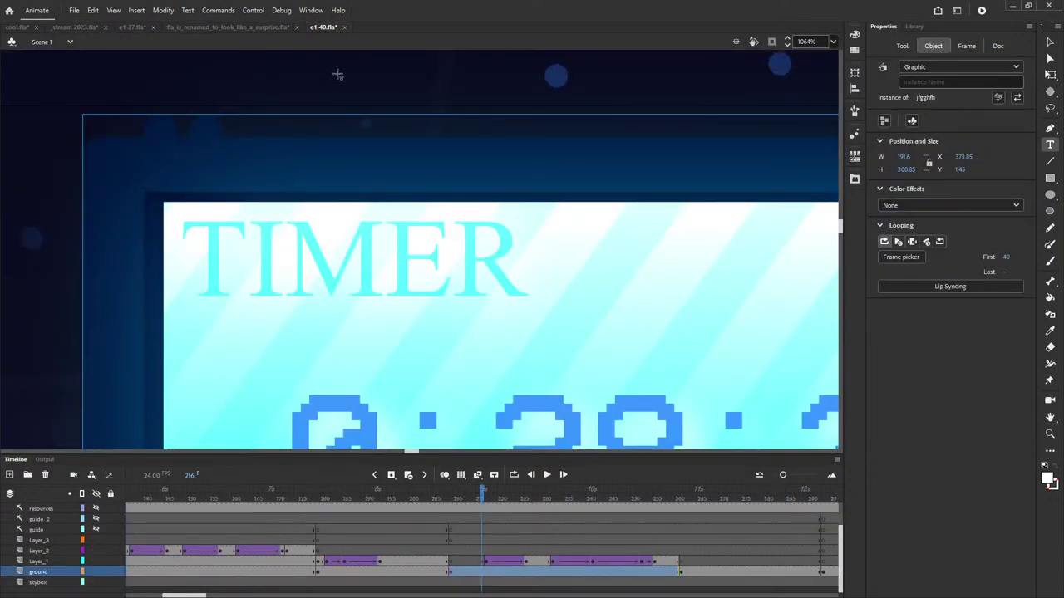
- Open the timer symbol, try moving its TIMER text away, undo the move and return to Scene 1
{"action": "left_click", "coordinate": [1050, 42]}
{"action": "double_click", "coordinate": [435, 261]}
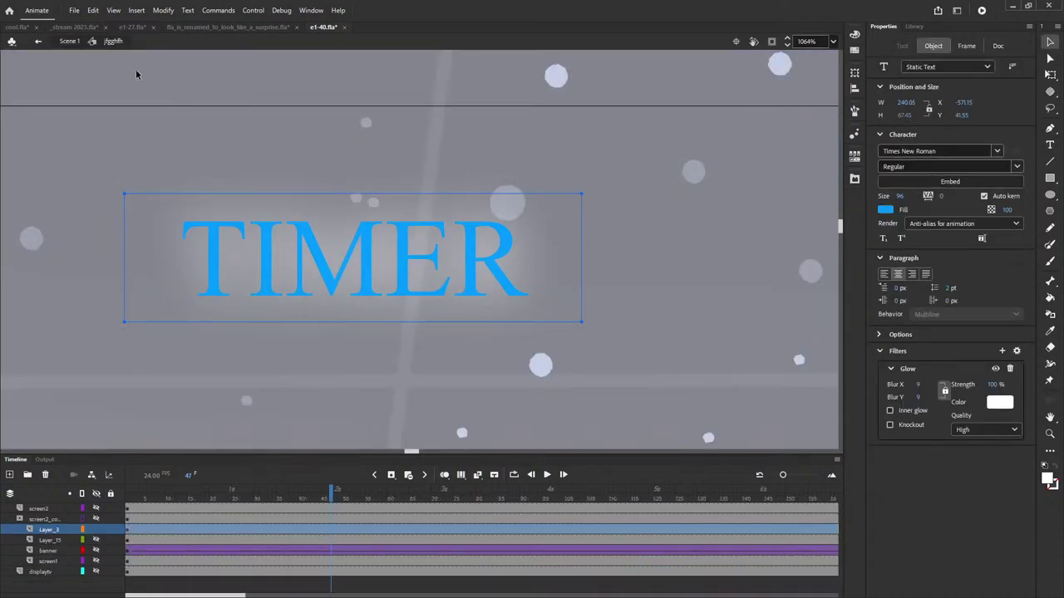
{"action": "left_click_drag", "start_coordinate": [373, 278], "coordinate": [267, 387]}
{"action": "key", "text": "ctrl+z"}
{"action": "key", "text": "ctrl+z"}
{"action": "left_click", "coordinate": [69, 41]}
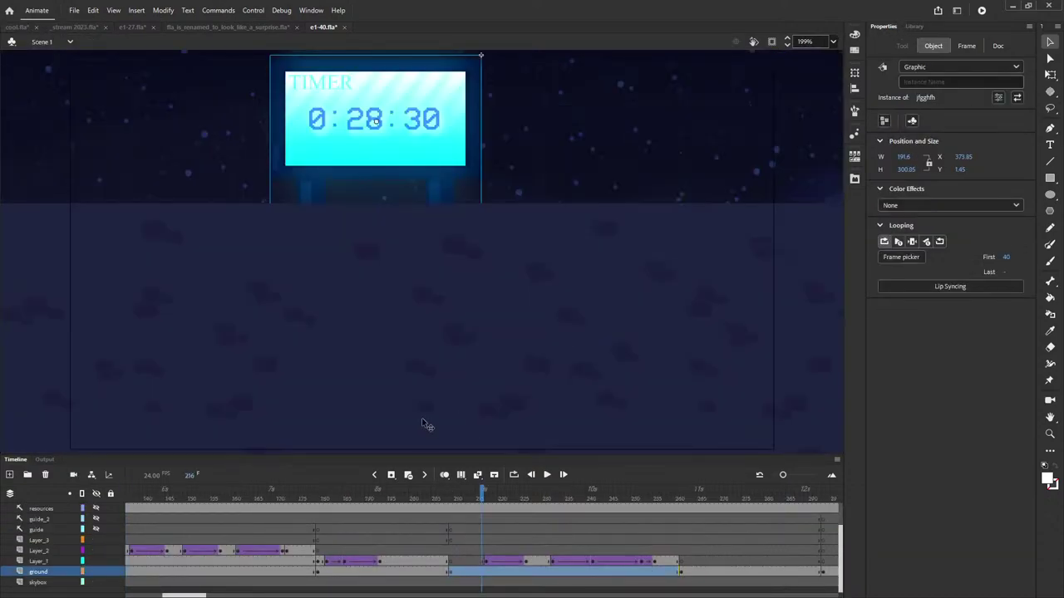
- Go to the umbrella shot at frame 291, try moving the pencil sharpener's part behind the plant, and undo the move
{"action": "left_click_drag", "start_coordinate": [479, 493], "coordinate": [550, 492]}
{"action": "left_click_drag", "start_coordinate": [647, 486], "coordinate": [592, 488]}
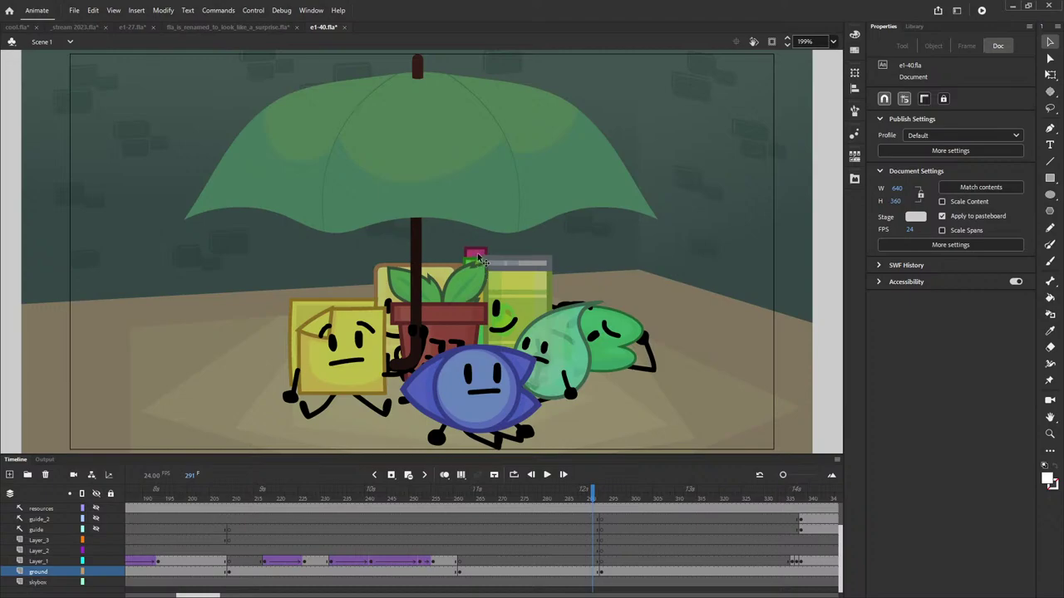
{"action": "left_click_drag", "start_coordinate": [478, 255], "coordinate": [509, 233]}
{"action": "key", "text": "ctrl+z"}
- Open the running group's symbol near frame 395, loop the nested paper crown run cycle, and return to Scene 1
{"action": "left_click_drag", "start_coordinate": [600, 497], "coordinate": [633, 531]}
{"action": "double_click", "coordinate": [386, 363]}
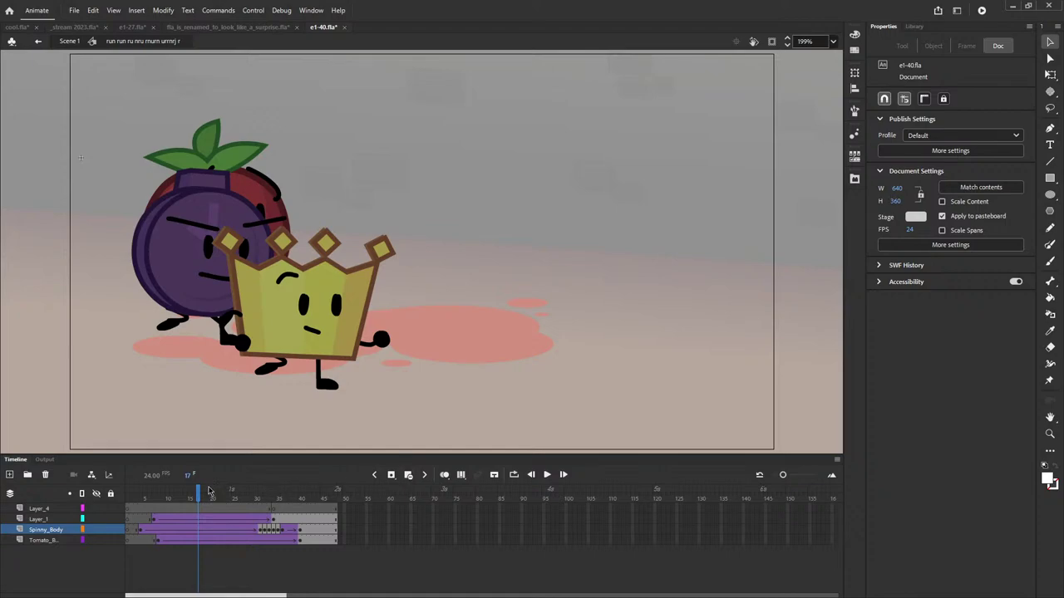
{"action": "double_click", "coordinate": [302, 340]}
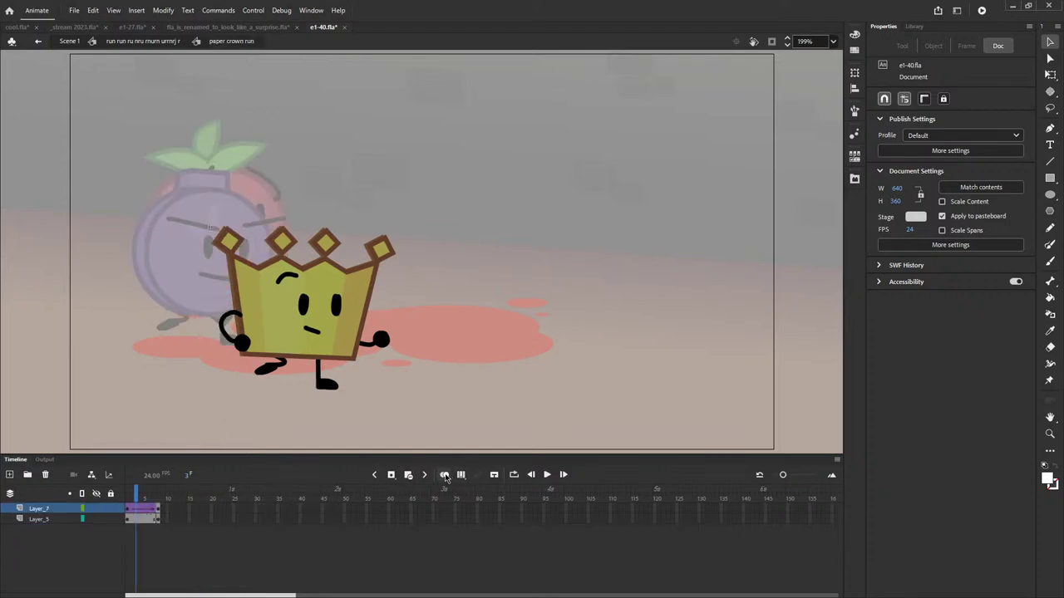
{"action": "left_click", "coordinate": [514, 475]}
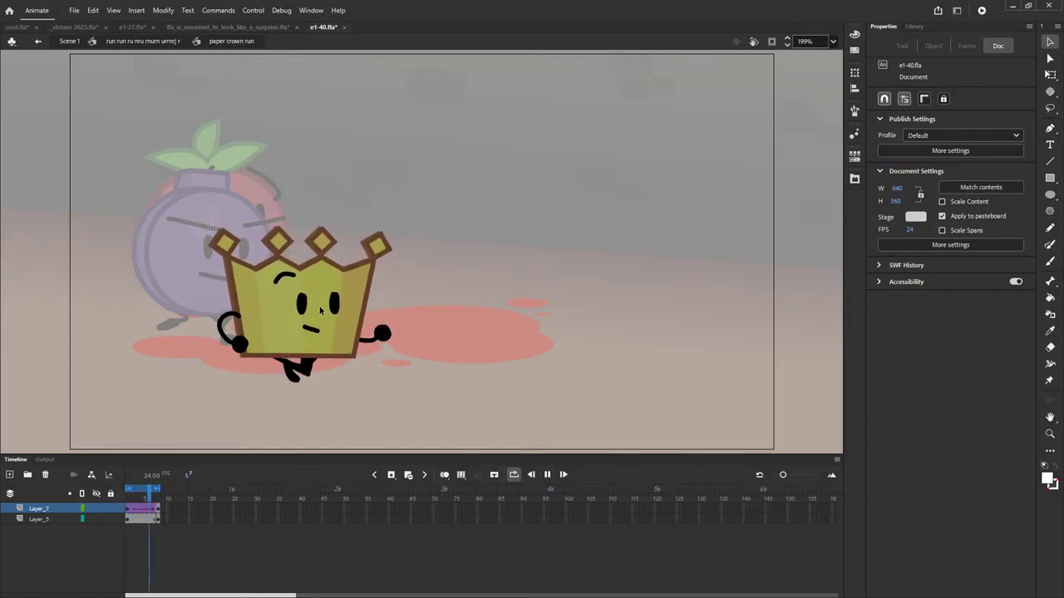
{"action": "left_click", "coordinate": [70, 40]}
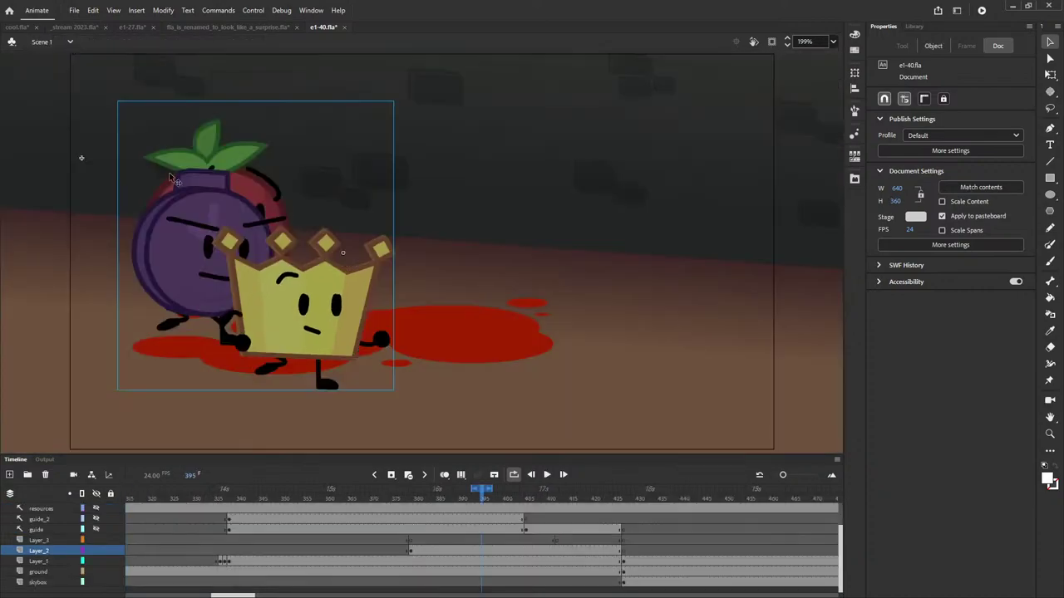
- At frame 410, open the tomat run symbol nested in the running group and step through its eight-frame cycle
{"action": "left_click_drag", "start_coordinate": [485, 498], "coordinate": [541, 501]}
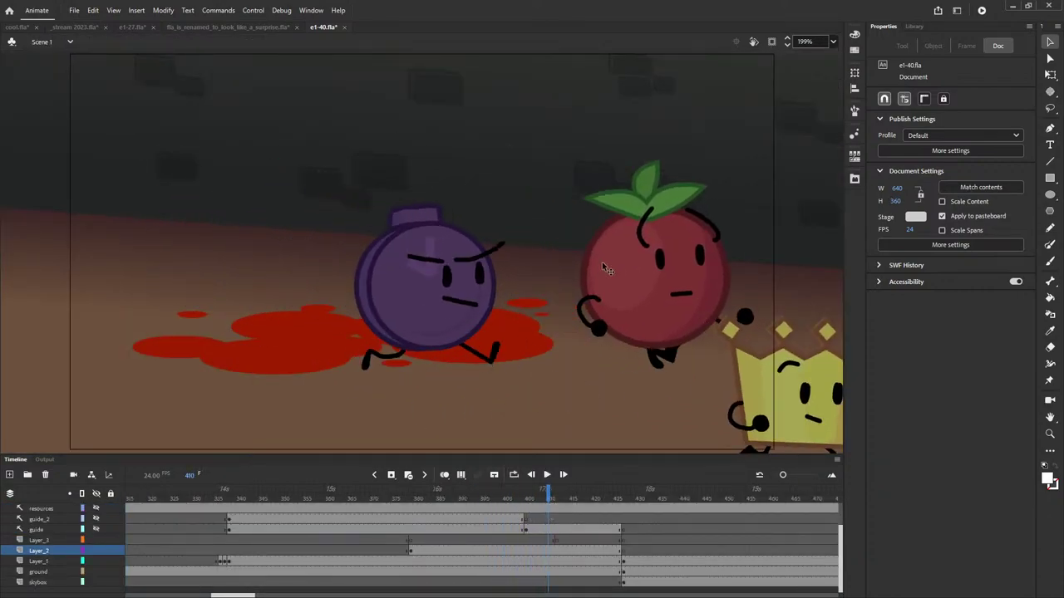
{"action": "double_click", "coordinate": [602, 262]}
{"action": "double_click", "coordinate": [601, 262]}
{"action": "left_click", "coordinate": [138, 509]}
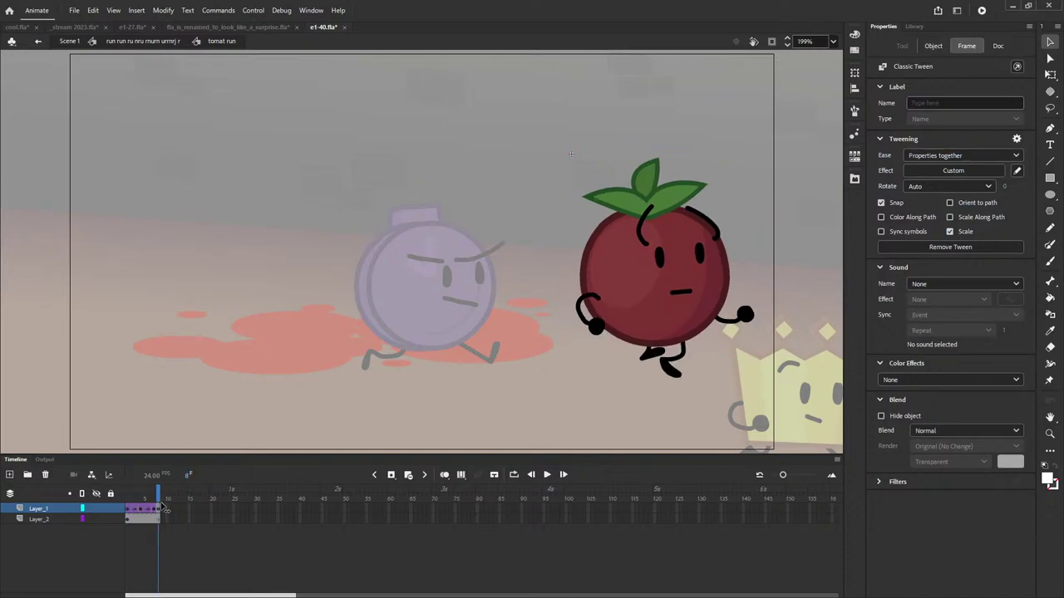
{"action": "left_click_drag", "start_coordinate": [137, 514], "coordinate": [340, 489]}
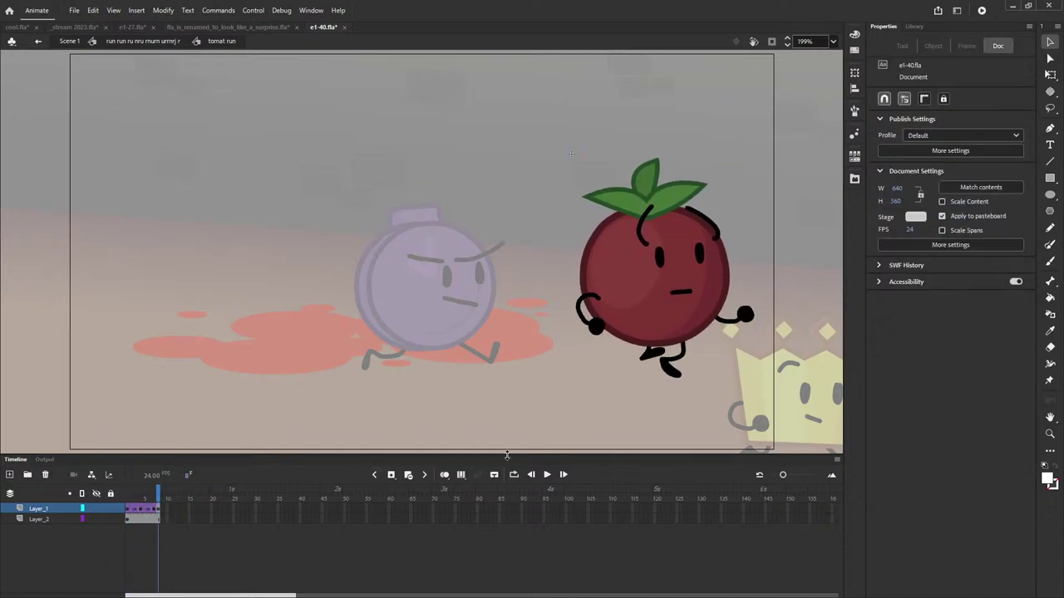
- Back in the running group, open the purple character's nested run symbol, scrub it to frame 1, and return to Scene 1
{"action": "double_click", "coordinate": [430, 339]}
{"action": "double_click", "coordinate": [511, 162]}
{"action": "double_click", "coordinate": [232, 438]}
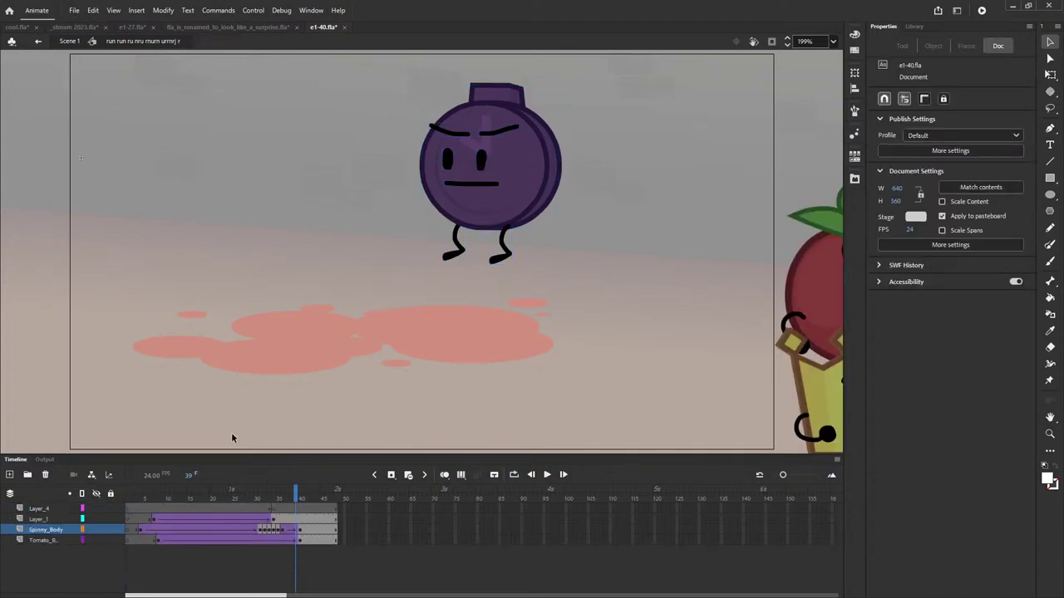
{"action": "mouse_move", "coordinate": [224, 490]}
{"action": "left_mouse_down"}
{"action": "mouse_move", "coordinate": [198, 499]}
{"action": "mouse_move", "coordinate": [220, 502]}
{"action": "left_mouse_up"}
{"action": "double_click", "coordinate": [233, 309]}
{"action": "mouse_move", "coordinate": [144, 500]}
{"action": "left_mouse_down"}
{"action": "mouse_move", "coordinate": [111, 497]}
{"action": "mouse_move", "coordinate": [147, 503]}
{"action": "mouse_move", "coordinate": [136, 515]}
{"action": "mouse_move", "coordinate": [124, 505]}
{"action": "left_mouse_up"}
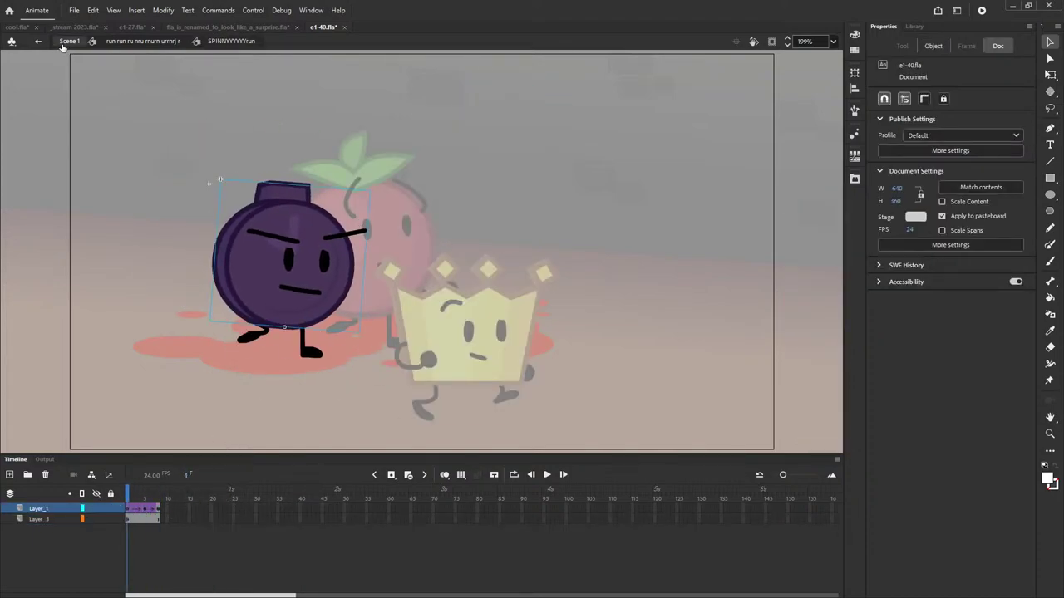
{"action": "left_click", "coordinate": [67, 42]}
- Examine the frame-by-frame hand animation on Layer_1 in the umbrella close-up, through to frame 1109
{"action": "left_click_drag", "start_coordinate": [496, 498], "coordinate": [633, 496]}
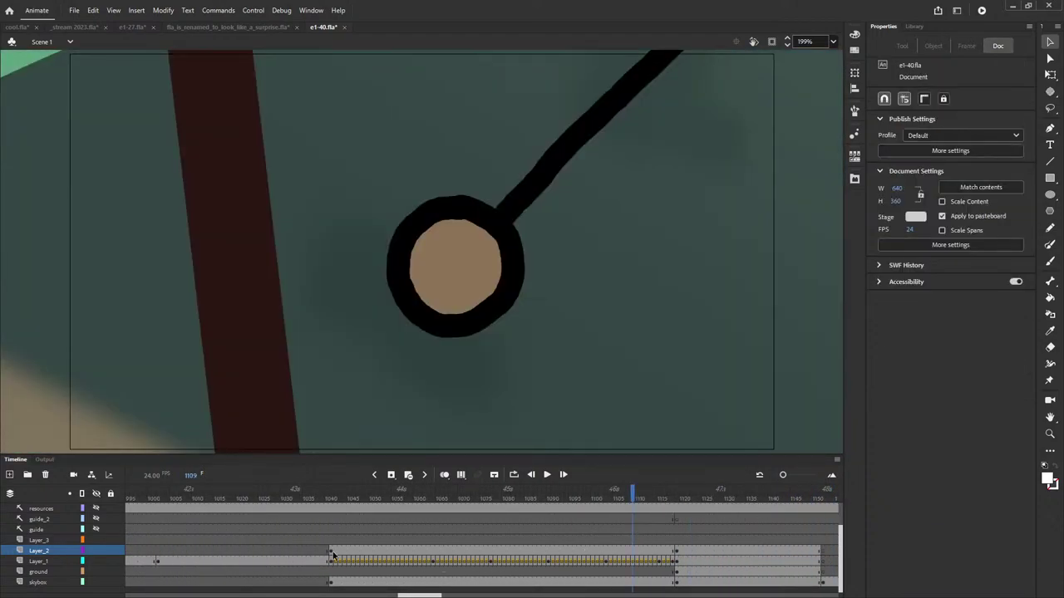
{"action": "left_click_drag", "start_coordinate": [332, 563], "coordinate": [515, 563]}
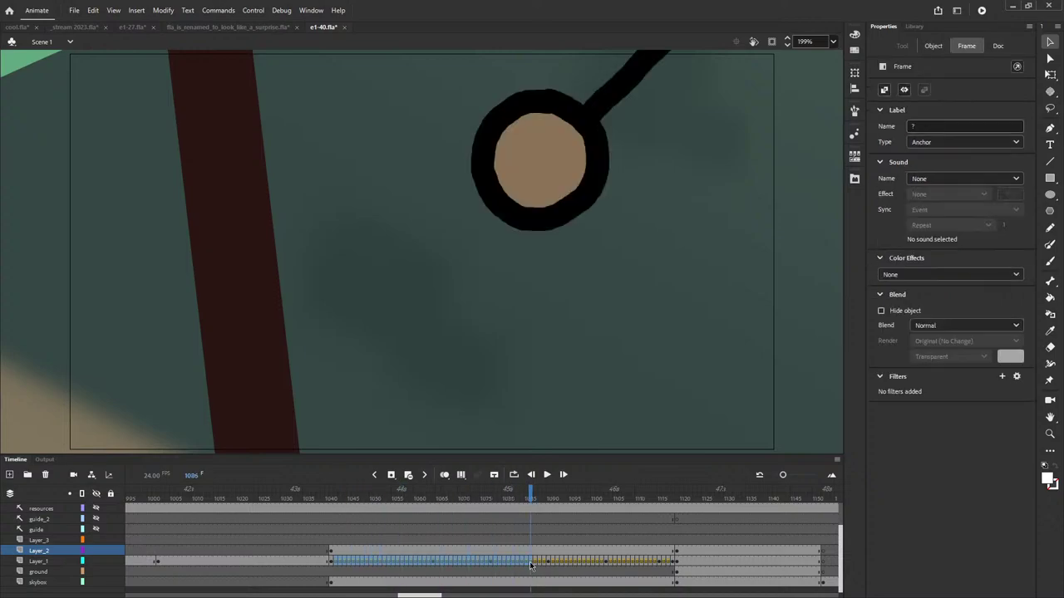
{"action": "left_click", "coordinate": [570, 498]}
{"action": "left_click", "coordinate": [616, 497]}
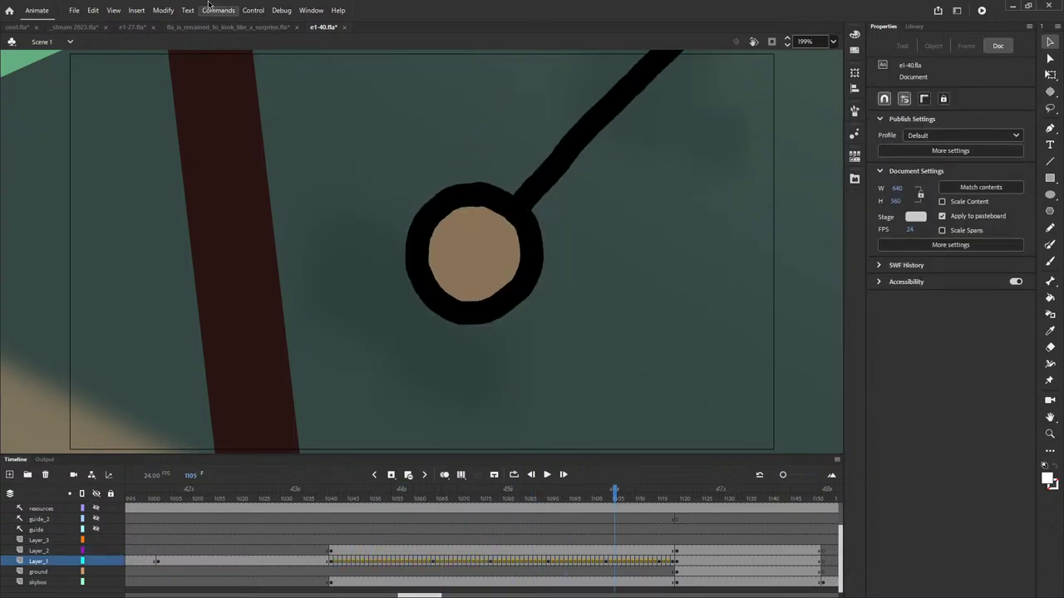
{"action": "left_click", "coordinate": [636, 499]}
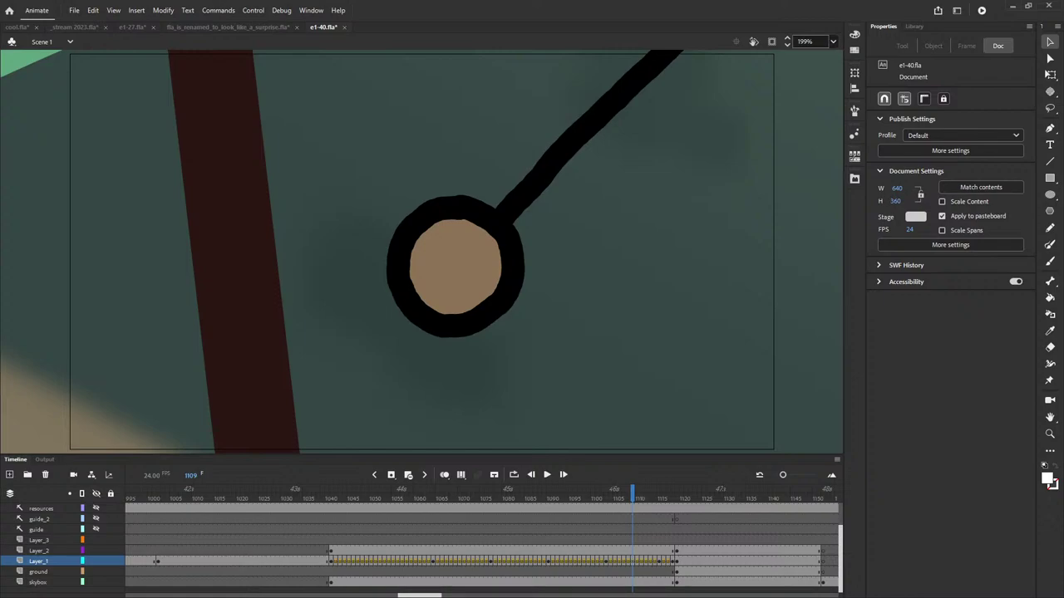
- At frame 1233, try moving the Pencil Sharpener Body 2 instance out from behind the other characters, and undo the move
{"action": "mouse_move", "coordinate": [680, 499]}
{"action": "left_mouse_down"}
{"action": "mouse_move", "coordinate": [891, 493]}
{"action": "mouse_move", "coordinate": [672, 507]}
{"action": "left_mouse_up"}
{"action": "left_click", "coordinate": [523, 173]}
{"action": "left_click_drag", "start_coordinate": [492, 163], "coordinate": [758, 99]}
{"action": "key", "text": "ctrl+z"}
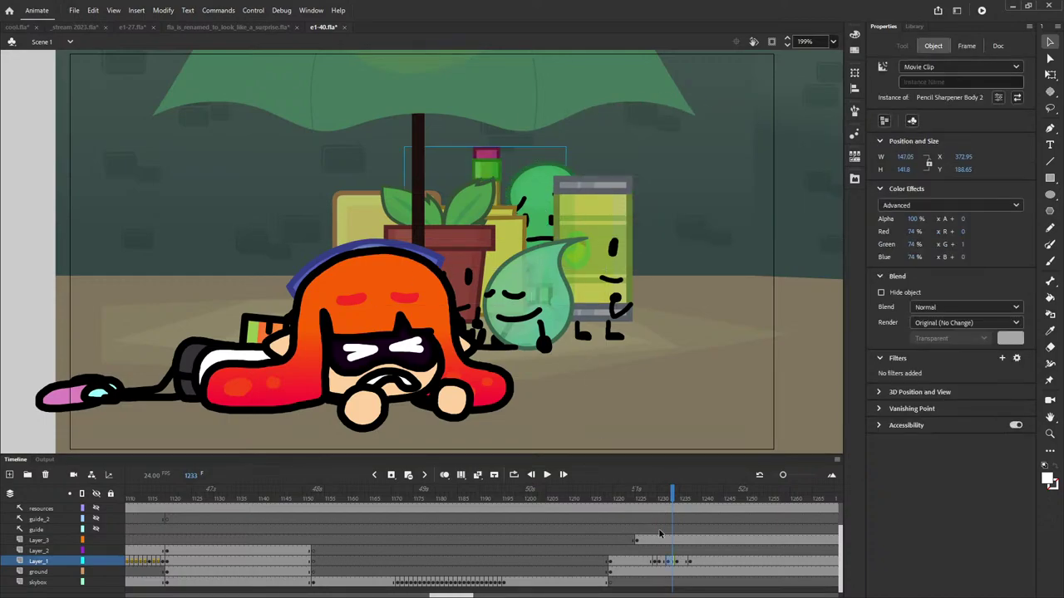
- Try spreading the sticky note, potted plant, teardrop and pencil sharpener apart under the umbrella, and undo all the moves
{"action": "left_click_drag", "start_coordinate": [510, 249], "coordinate": [399, 227]}
{"action": "left_click_drag", "start_coordinate": [459, 247], "coordinate": [348, 214]}
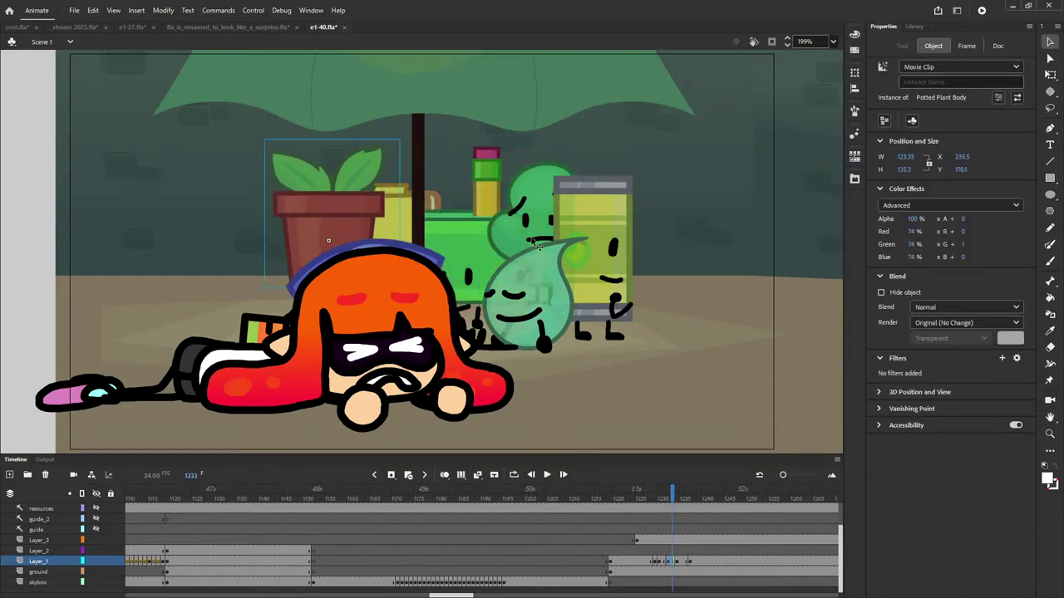
{"action": "left_click_drag", "start_coordinate": [513, 241], "coordinate": [624, 217]}
{"action": "left_click_drag", "start_coordinate": [531, 265], "coordinate": [598, 273]}
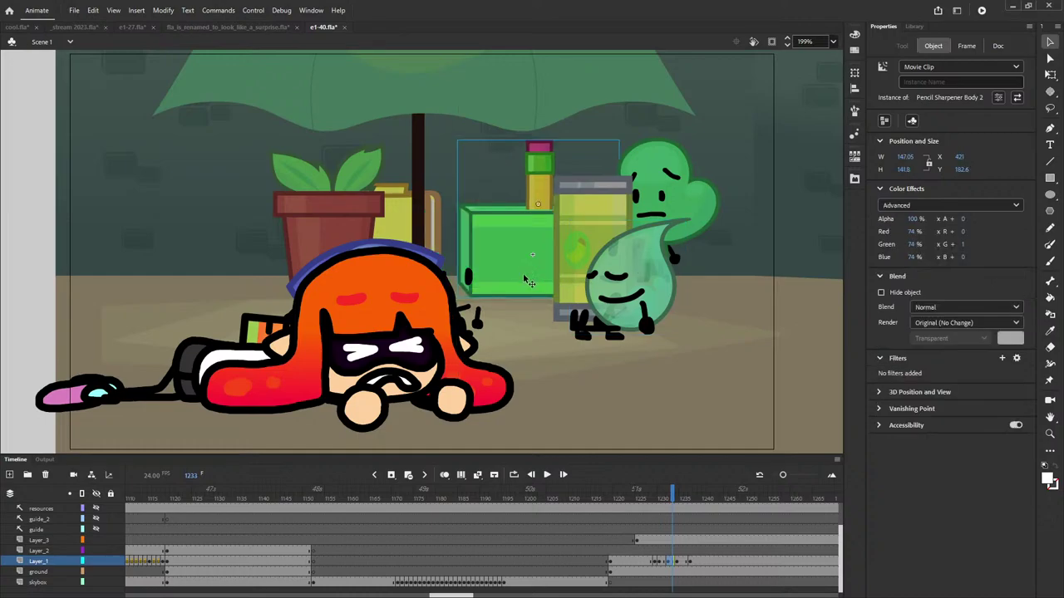
{"action": "key", "text": "ctrl+z"}
{"action": "key", "text": "ctrl+z"}
{"action": "key", "text": "ctrl+z"}
{"action": "key", "text": "ctrl+z"}
{"action": "key", "text": "ctrl+z"}
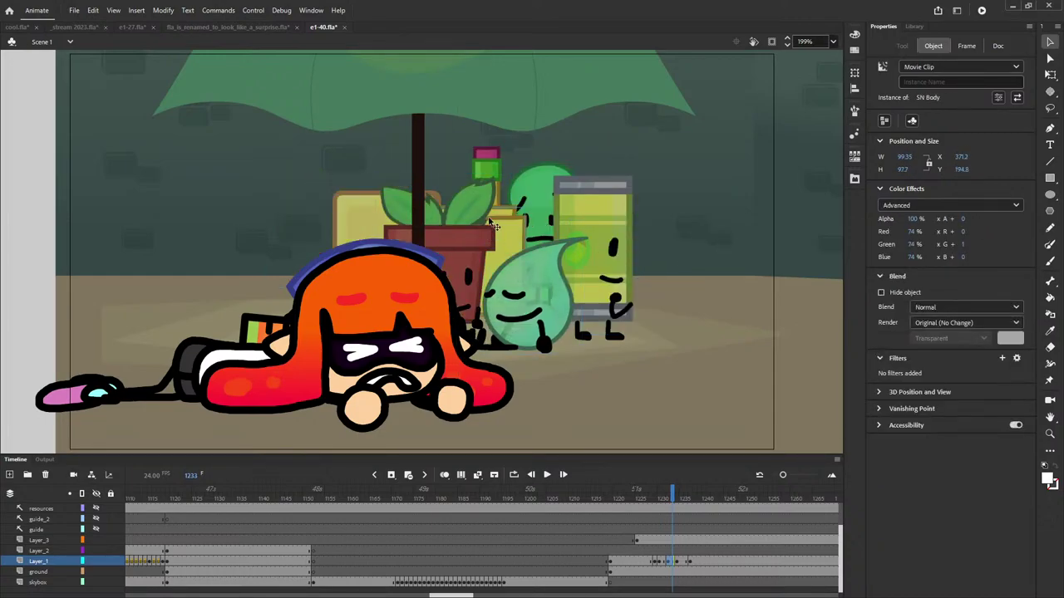
{"action": "key", "text": "ctrl+z"}
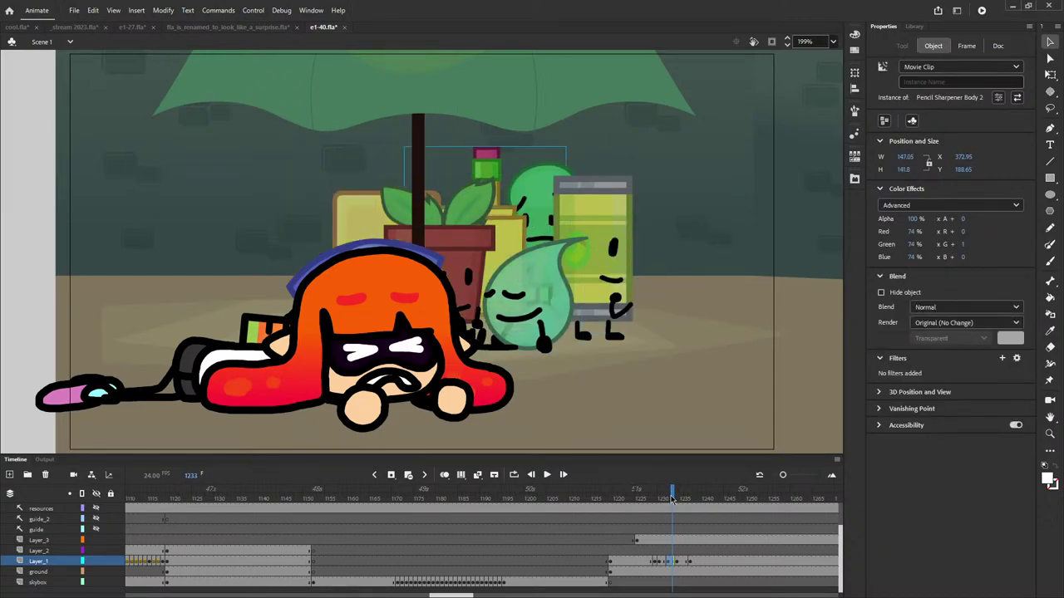
- At frame 1377, open the grouped characters' Symbol 68 and the pencil sharpener's nested Symbol 62
{"action": "left_click_drag", "start_coordinate": [671, 497], "coordinate": [624, 520]}
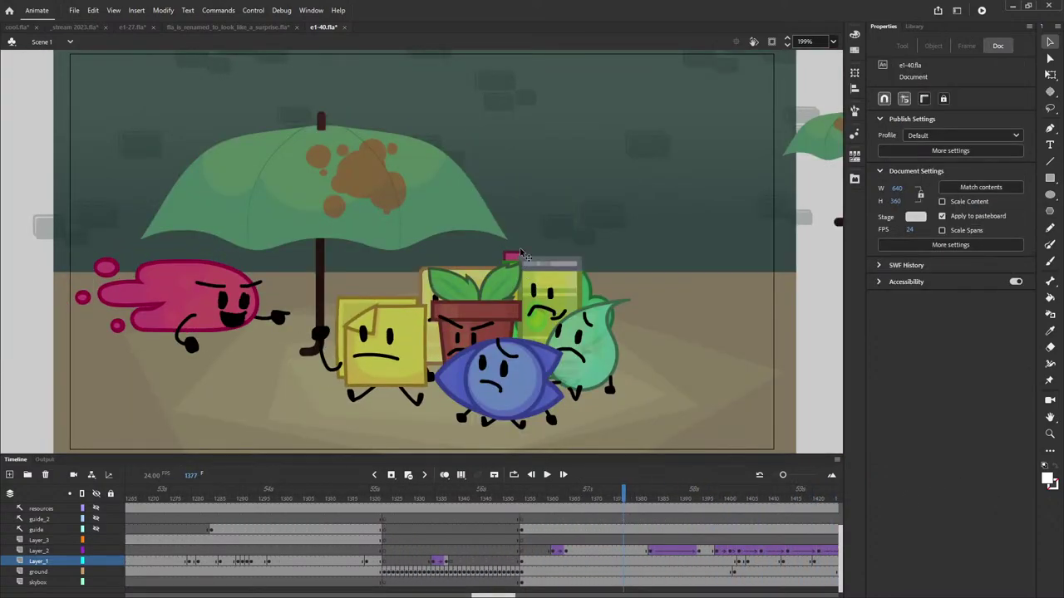
{"action": "left_click", "coordinate": [524, 259]}
{"action": "double_click", "coordinate": [523, 262]}
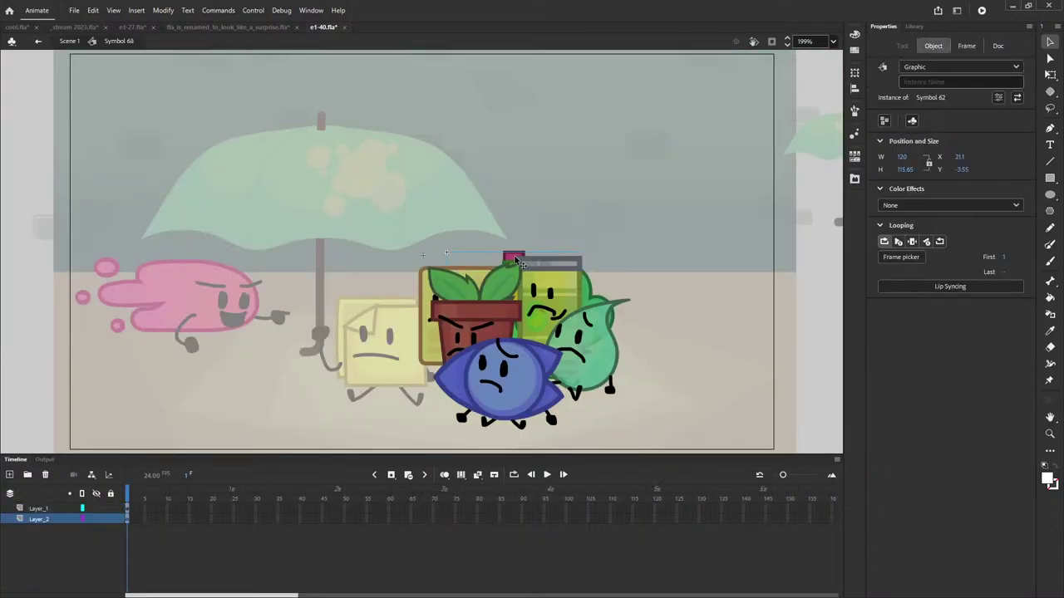
{"action": "double_click", "coordinate": [523, 265]}
{"action": "double_click", "coordinate": [596, 223]}
{"action": "double_click", "coordinate": [513, 258]}
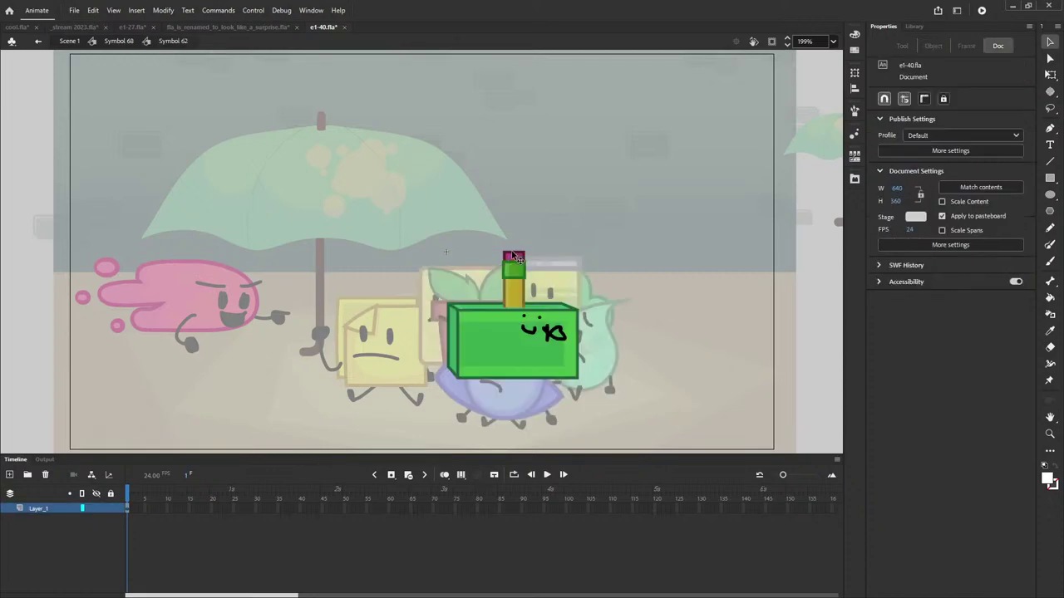
- Examine the tiny scribbled face on the pencil sharpener up close and return to Scene 1 with the whole stage in view
{"action": "key", "text": "z"}
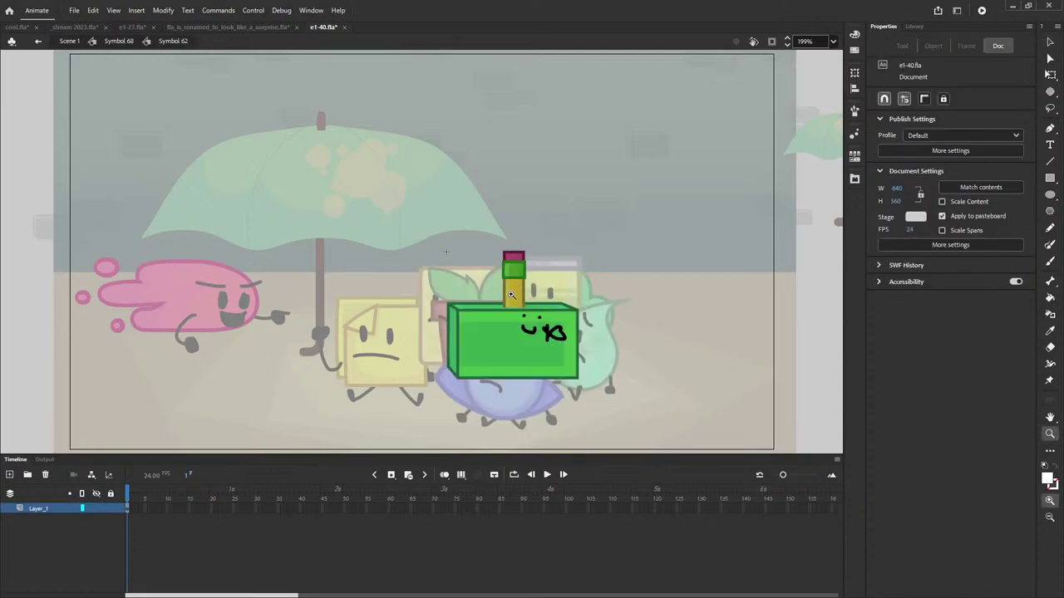
{"action": "left_click_drag", "start_coordinate": [512, 294], "coordinate": [639, 371]}
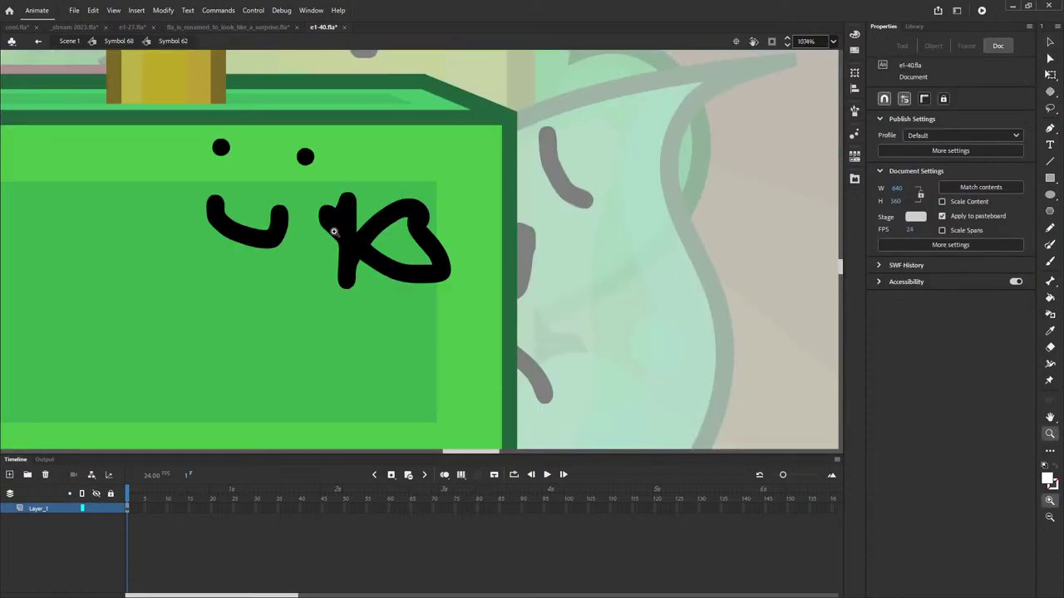
{"action": "left_click", "coordinate": [68, 40]}
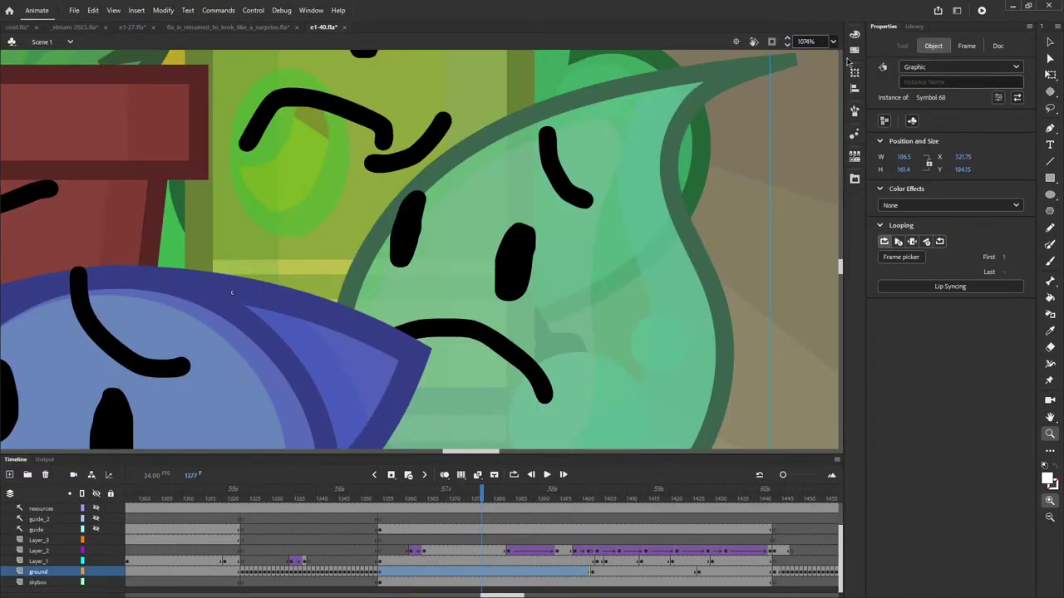
{"action": "key", "text": "ctrl+2"}
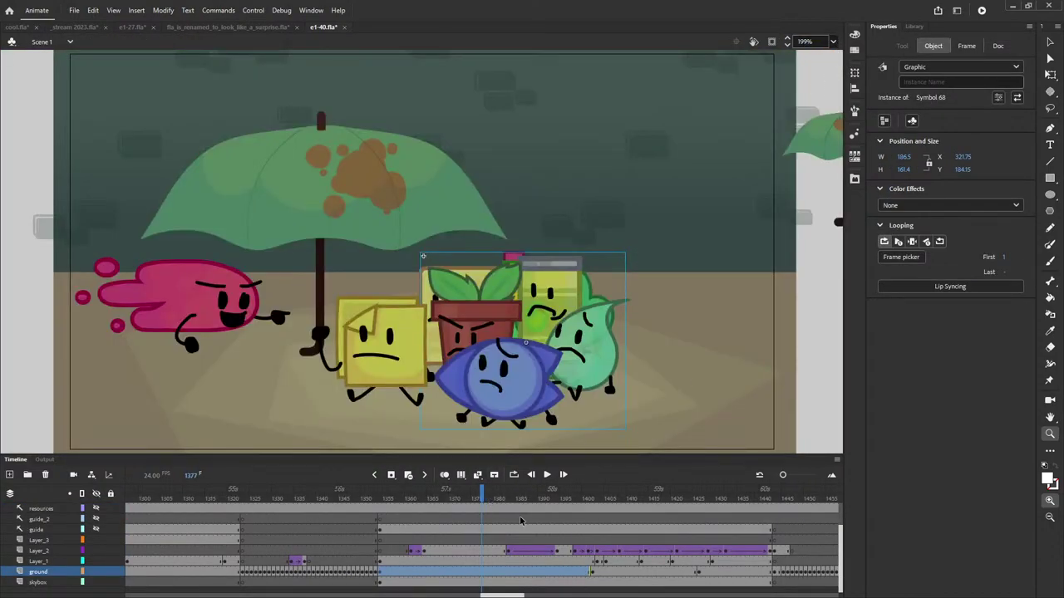
- At frame 1385, check the resources, guide_2 and guide layers' rain overlay and umbrella note, and hide those layers again
{"action": "left_click_drag", "start_coordinate": [492, 500], "coordinate": [518, 553]}
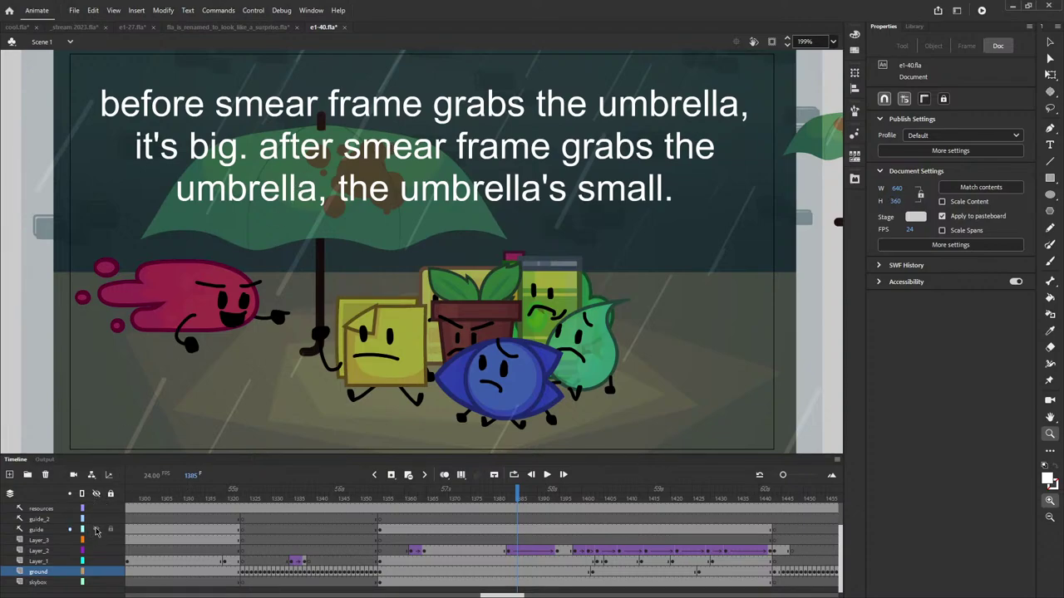
{"action": "left_click_drag", "start_coordinate": [95, 530], "coordinate": [95, 508]}
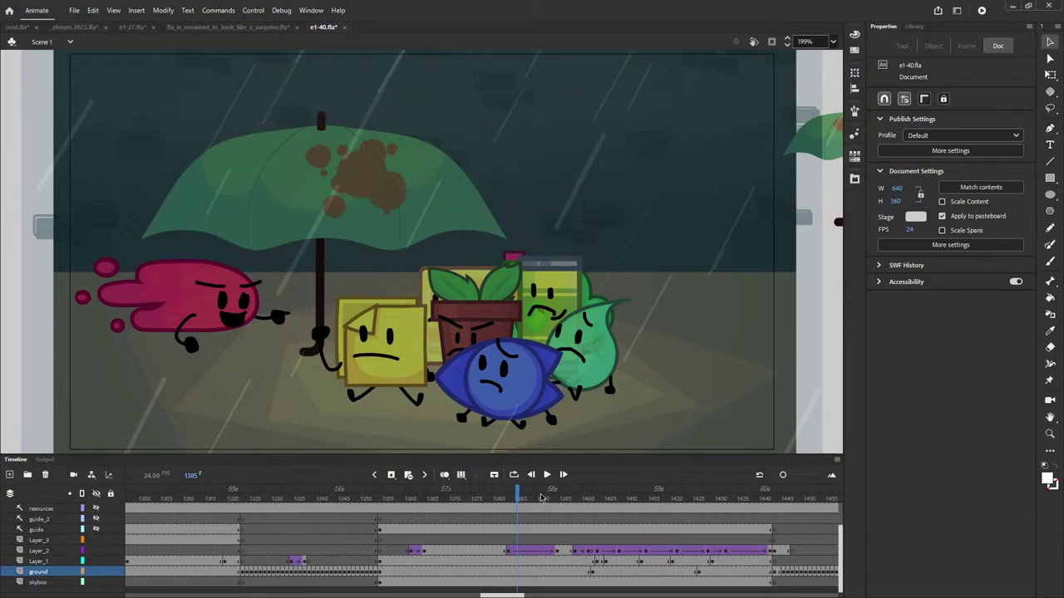
- From frame 1403, hide every layer except Layer_2, play the umbrella-grabbing animation on its own, and stop playback
{"action": "left_click_drag", "start_coordinate": [540, 497], "coordinate": [597, 501]}
{"action": "left_click", "coordinate": [97, 493]}
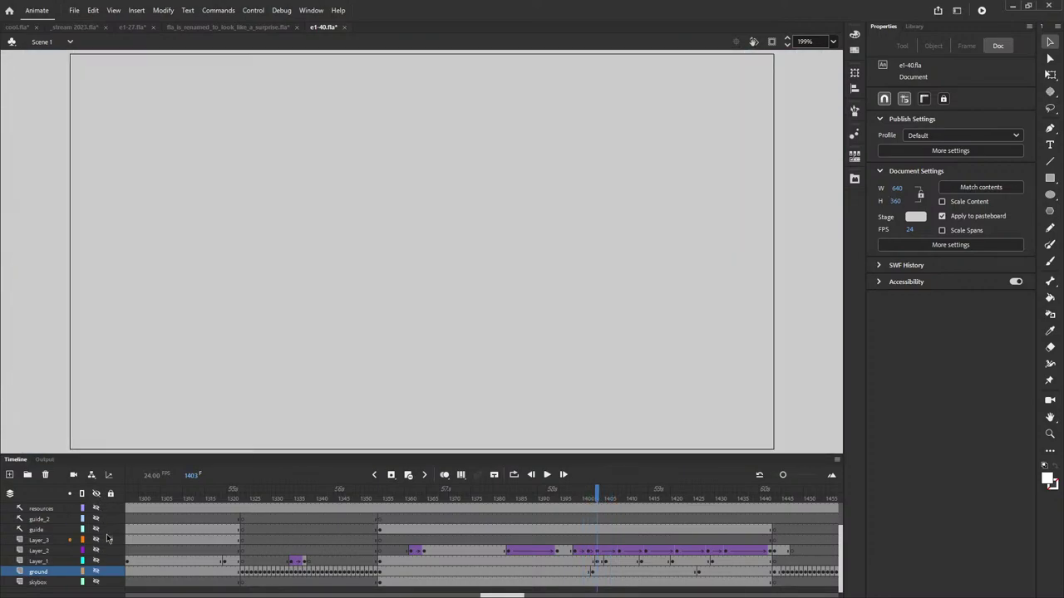
{"action": "left_click", "coordinate": [97, 551]}
{"action": "left_click", "coordinate": [547, 475]}
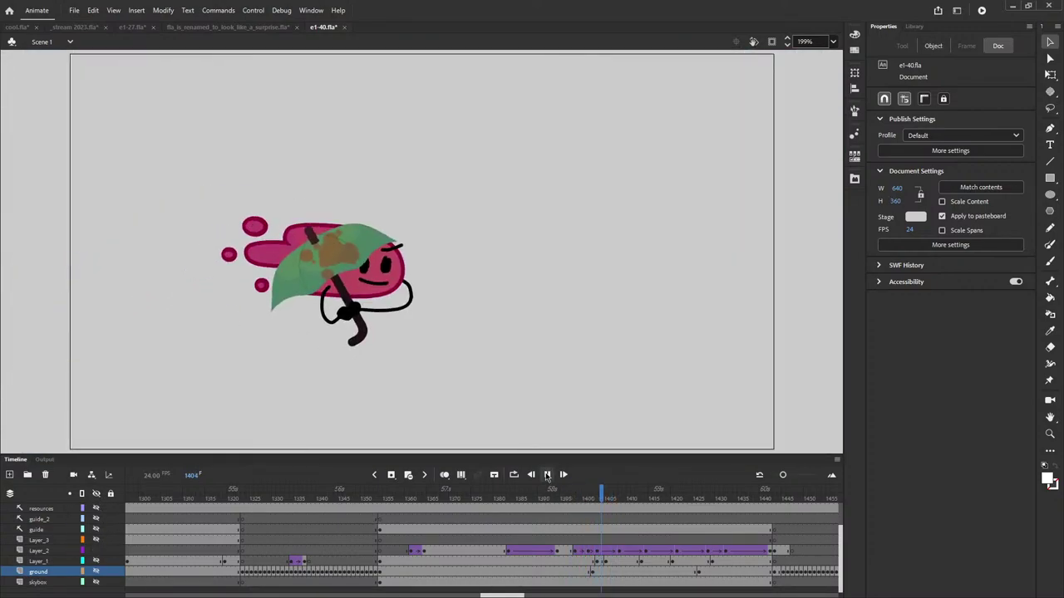
{"action": "left_click", "coordinate": [547, 475]}
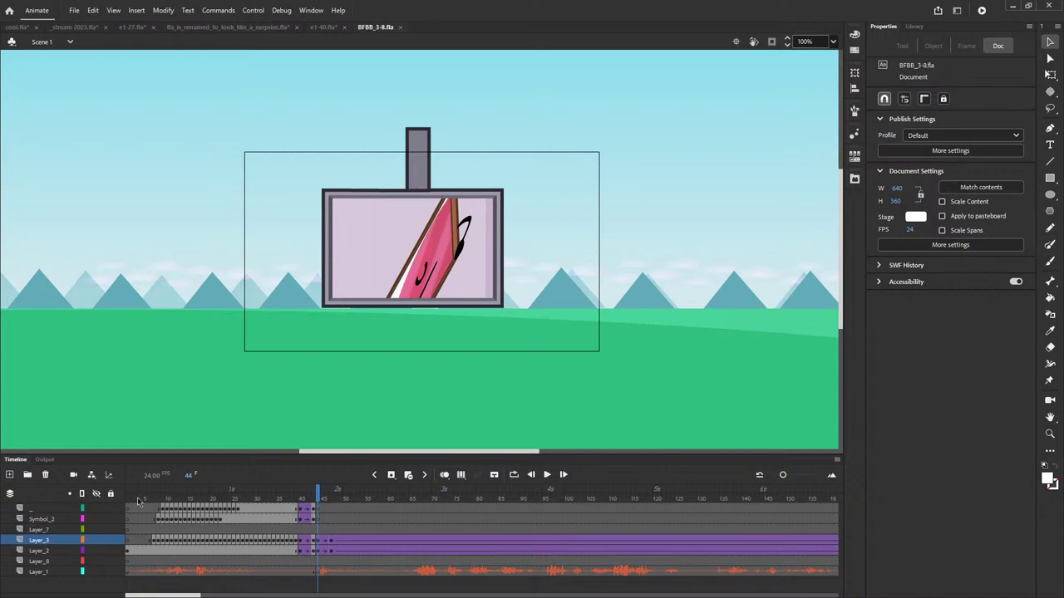
- Review the opening helicopter shot of BFBB_3-8.fla around frames 7 and 8 with the stage fitted to the view
{"action": "left_click_drag", "start_coordinate": [137, 498], "coordinate": [157, 513]}
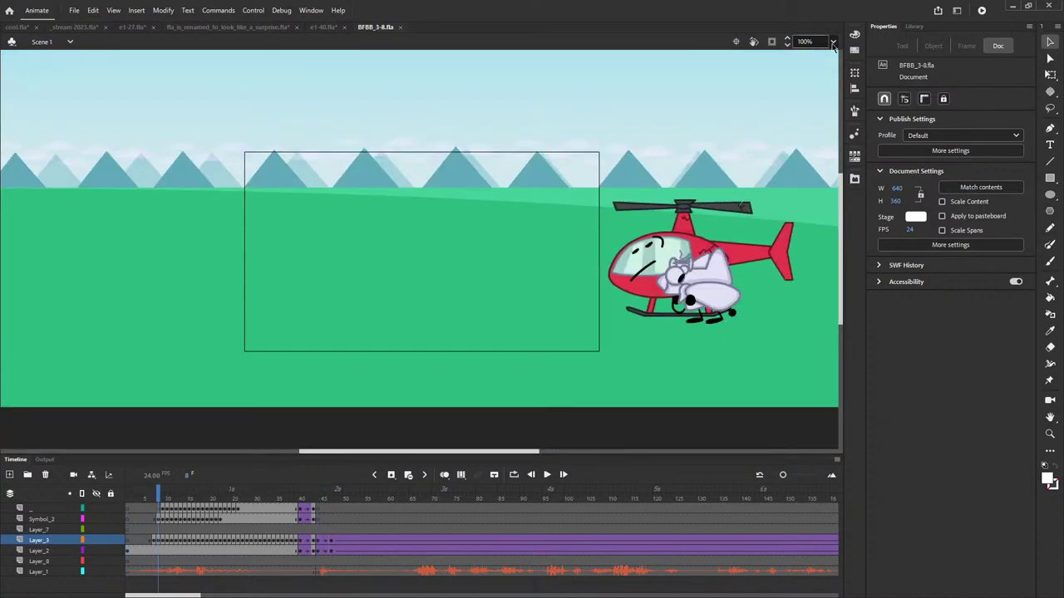
{"action": "left_click", "coordinate": [832, 43]}
{"action": "left_click", "coordinate": [835, 58]}
{"action": "left_click_drag", "start_coordinate": [158, 498], "coordinate": [156, 499]}
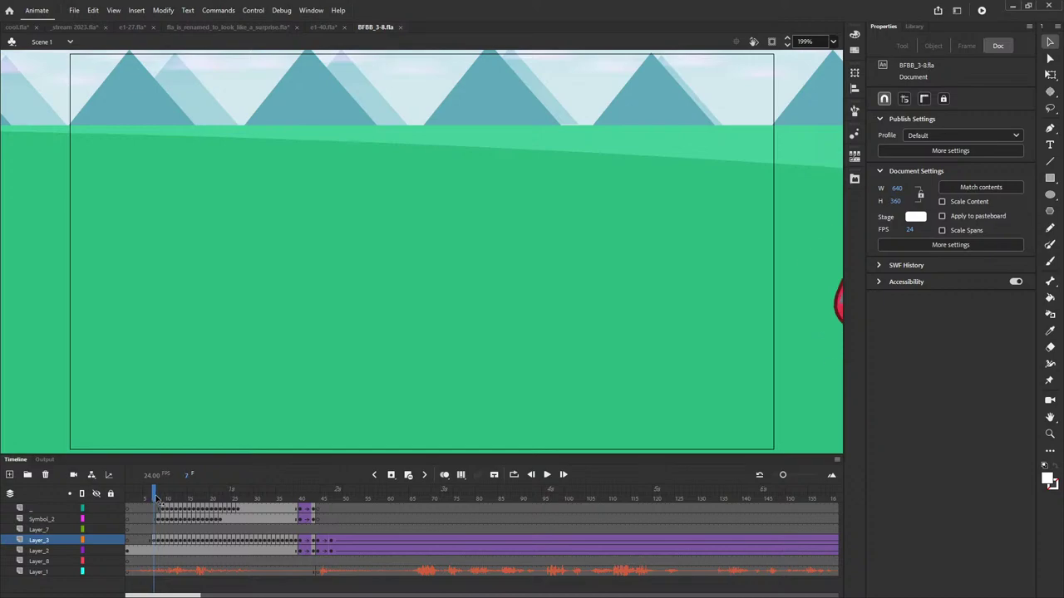
- Play the scene from frame 7, review the hanging screen's shot up to frame 135, and continue to the arcade machine shot at frame 361
{"action": "left_click", "coordinate": [548, 474]}
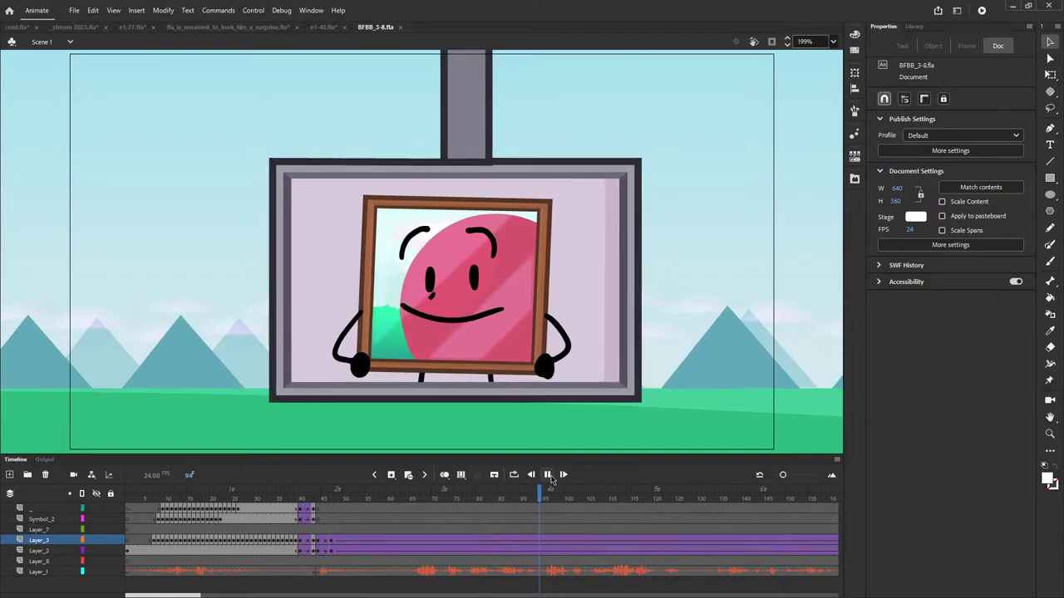
{"action": "left_click", "coordinate": [548, 475]}
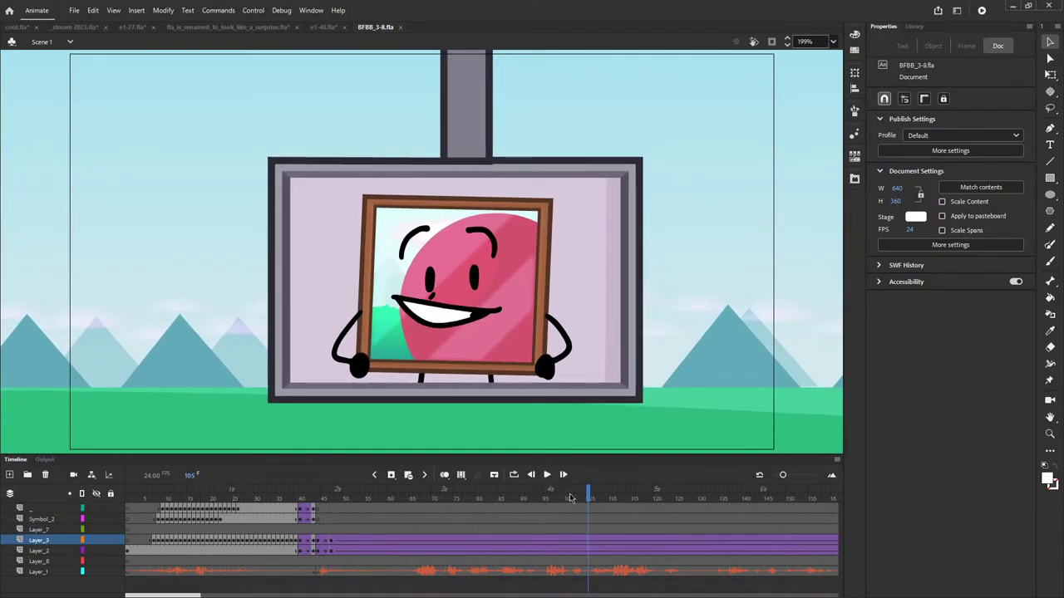
{"action": "left_click_drag", "start_coordinate": [570, 498], "coordinate": [722, 489]}
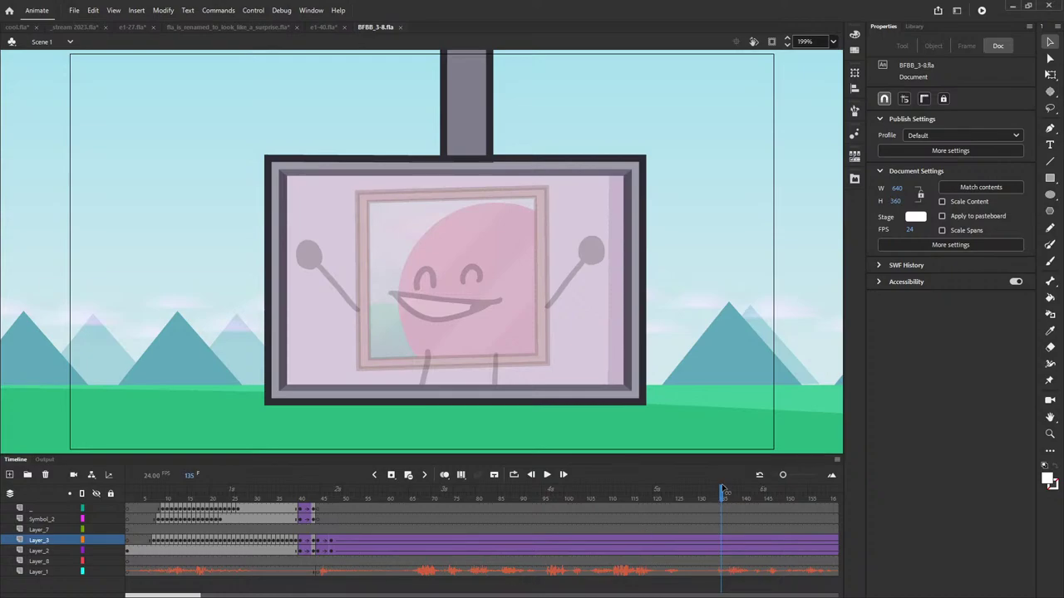
{"action": "left_click_drag", "start_coordinate": [722, 490], "coordinate": [490, 494]}
{"action": "left_click", "coordinate": [546, 475]}
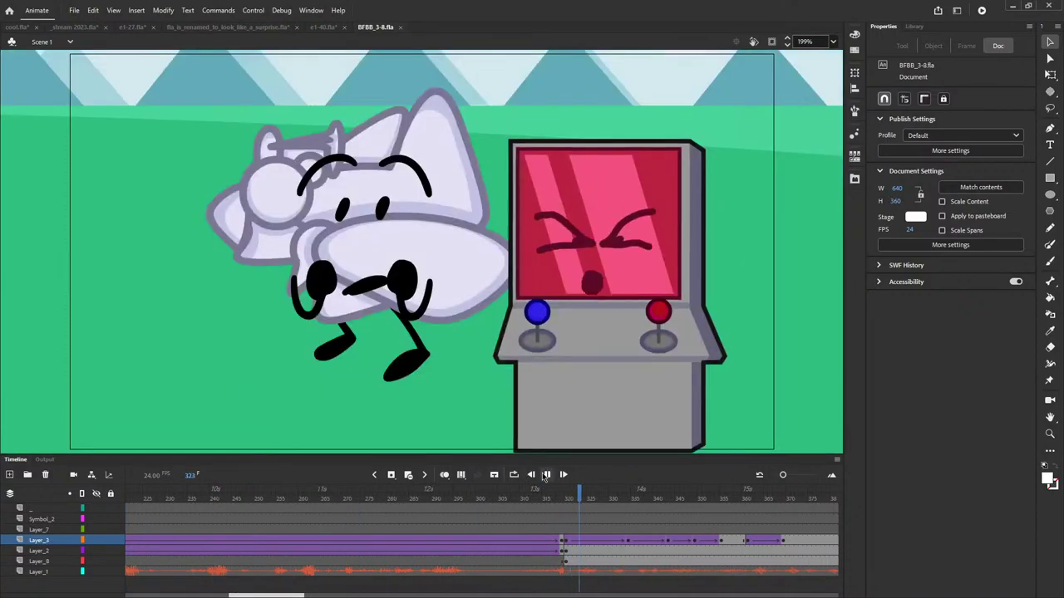
{"action": "left_click", "coordinate": [546, 474]}
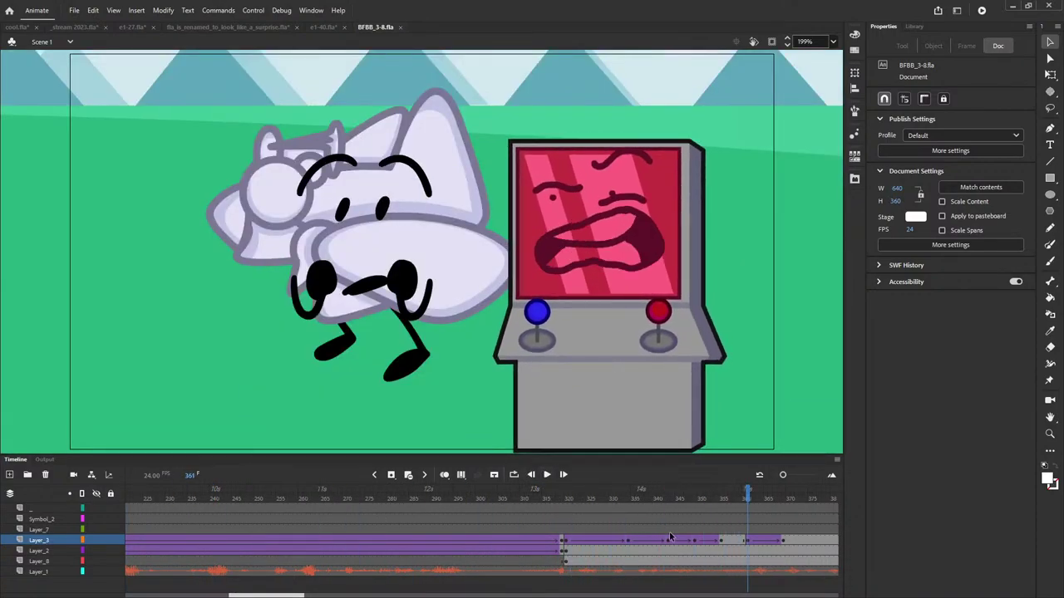
- Scrub through the arcade machine's Symbol 20 frames and return to Scene 1 to continue playback from frame 361
{"action": "double_click", "coordinate": [609, 193]}
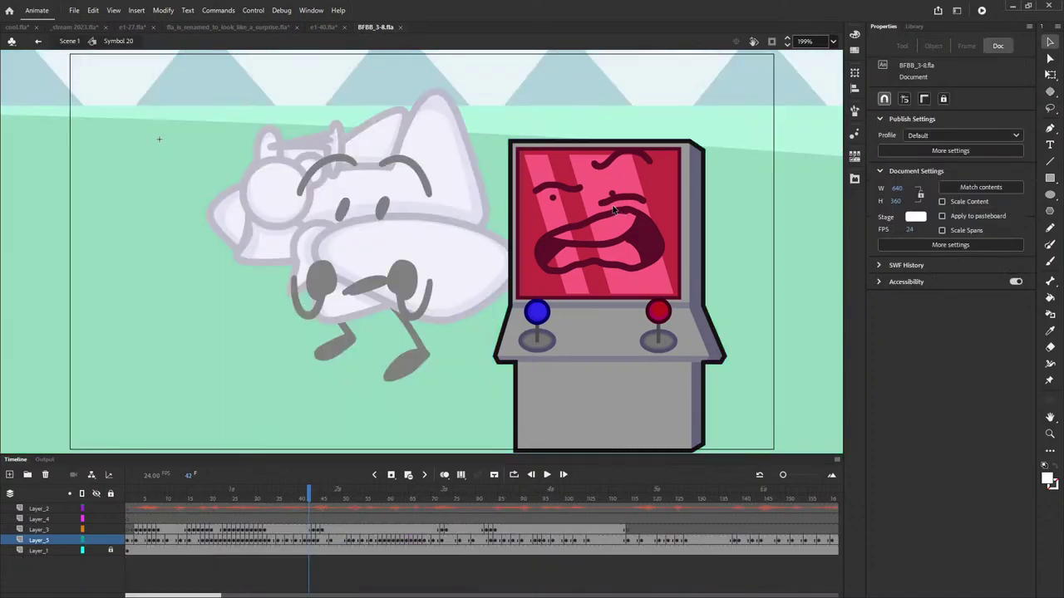
{"action": "left_click_drag", "start_coordinate": [316, 499], "coordinate": [265, 575]}
{"action": "left_click", "coordinate": [73, 42]}
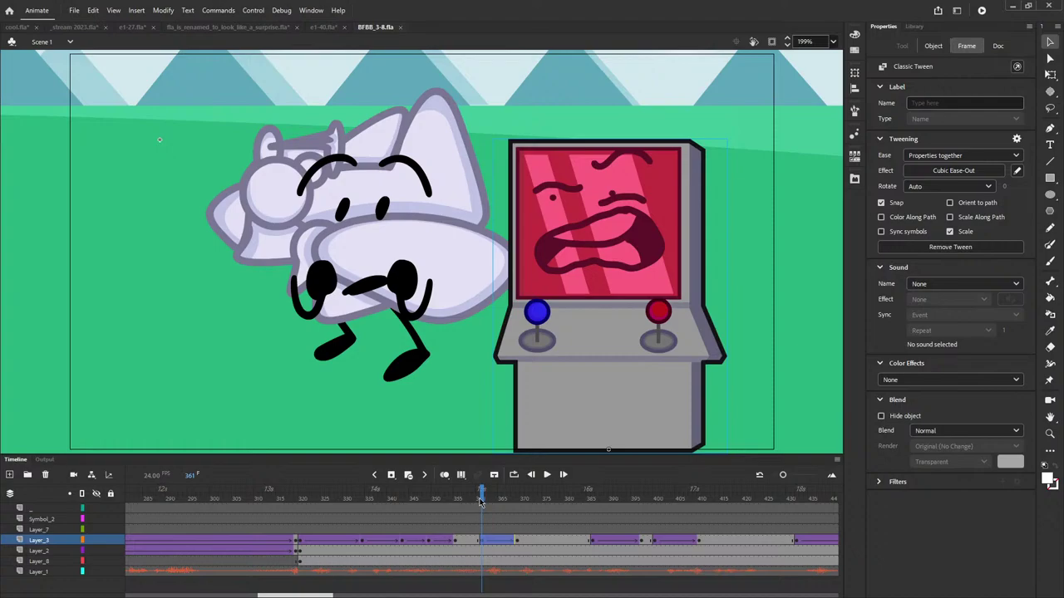
{"action": "key", "text": "Return"}
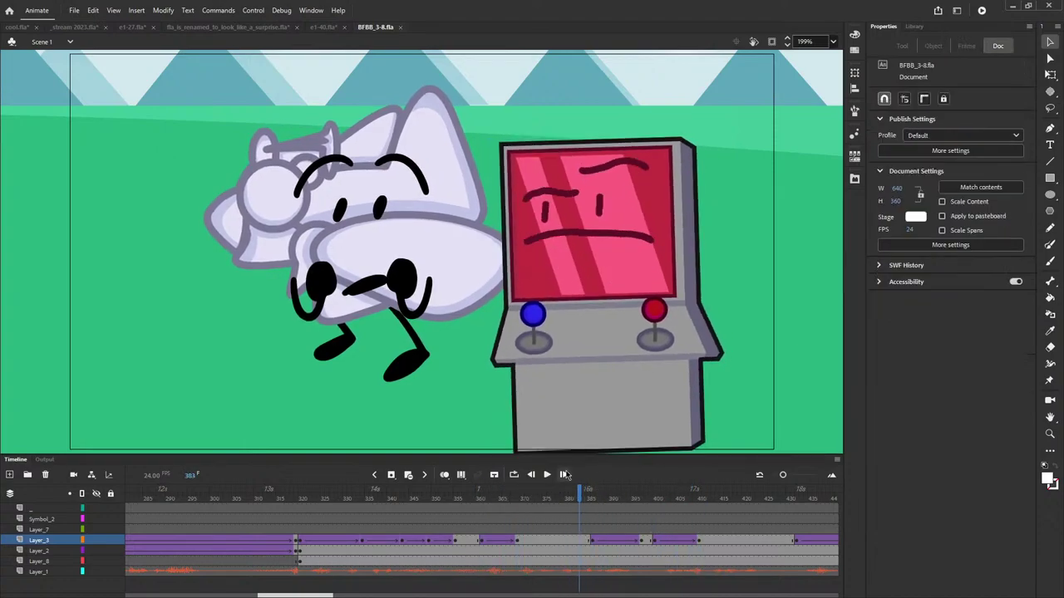
{"action": "left_click", "coordinate": [547, 475]}
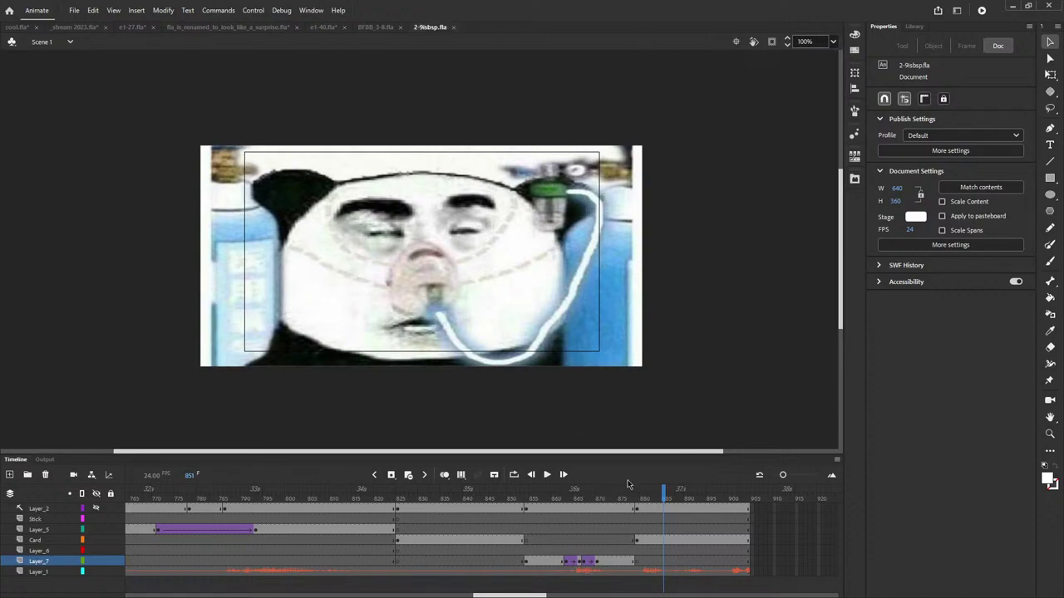
- In 2-9isbsp.fla, hide every layer except Layer_2 and view its handwritten note at frame 885 with the stage fitted to the view
{"action": "left_click", "coordinate": [612, 492]}
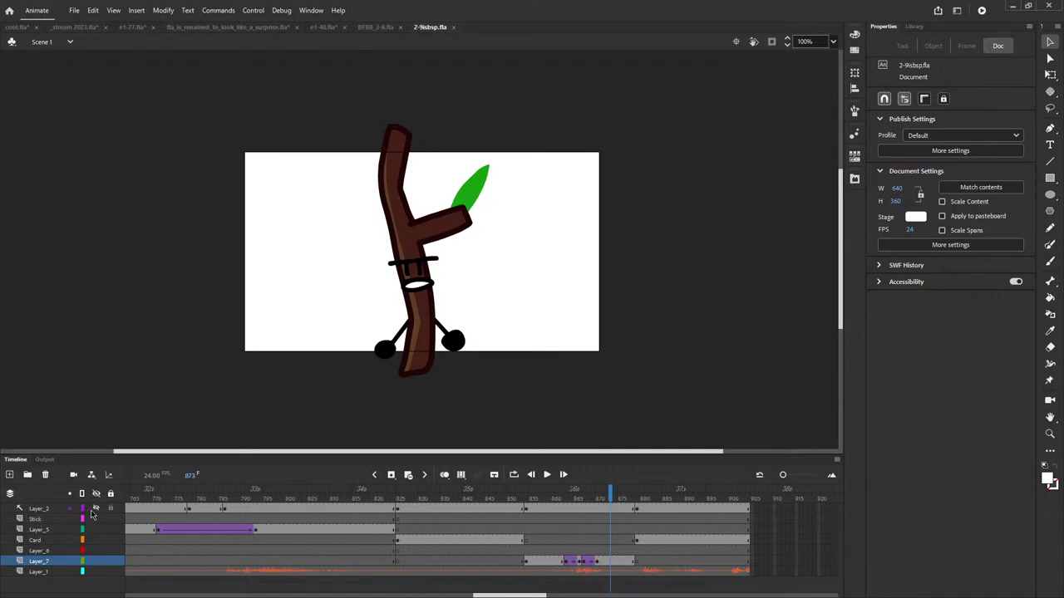
{"action": "left_click", "coordinate": [96, 509]}
{"action": "left_click", "coordinate": [96, 493]}
{"action": "left_click", "coordinate": [97, 508]}
{"action": "left_click", "coordinate": [663, 491]}
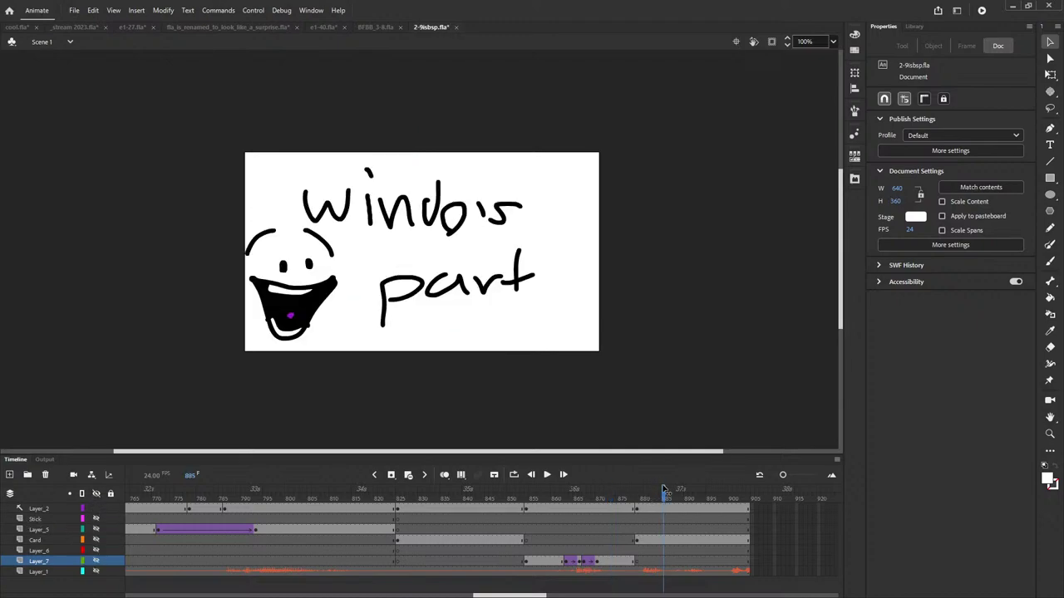
{"action": "left_click", "coordinate": [833, 42]}
{"action": "left_click", "coordinate": [835, 54]}
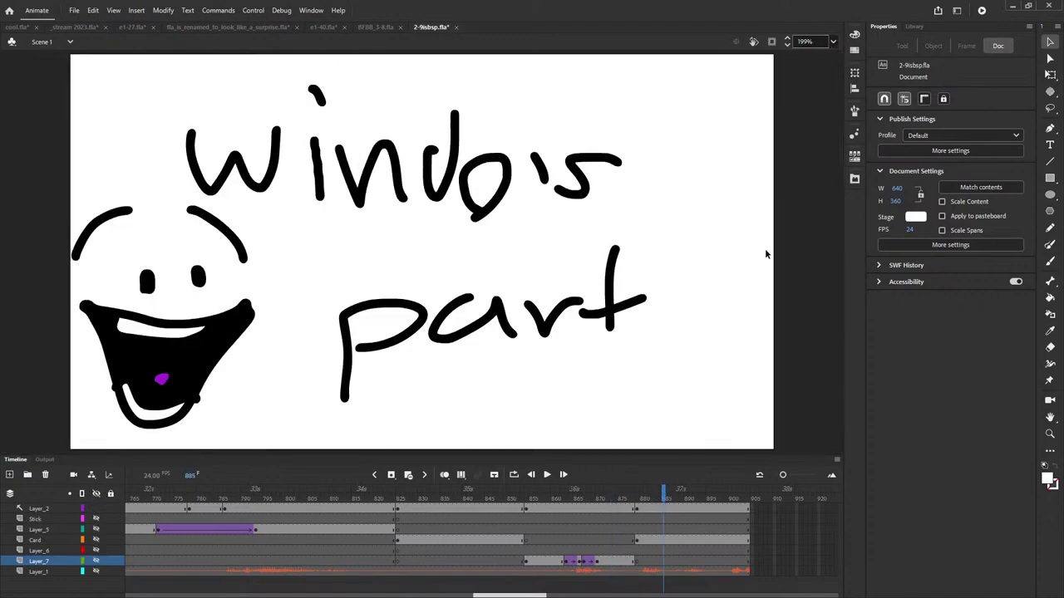
- Hide Layer_2, show only the Card layer, and examine its panda picture at frame 879 against frame 877, ending at 100% zoom
{"action": "left_click", "coordinate": [639, 494]}
{"action": "left_click", "coordinate": [95, 507]}
{"action": "left_click", "coordinate": [95, 540]}
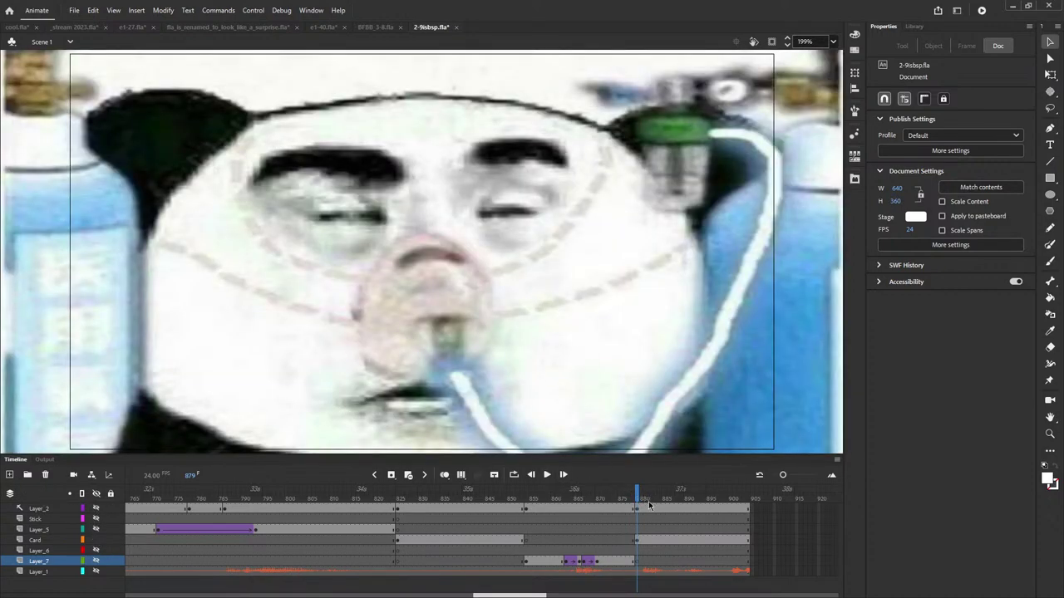
{"action": "left_click_drag", "start_coordinate": [637, 497], "coordinate": [628, 497]}
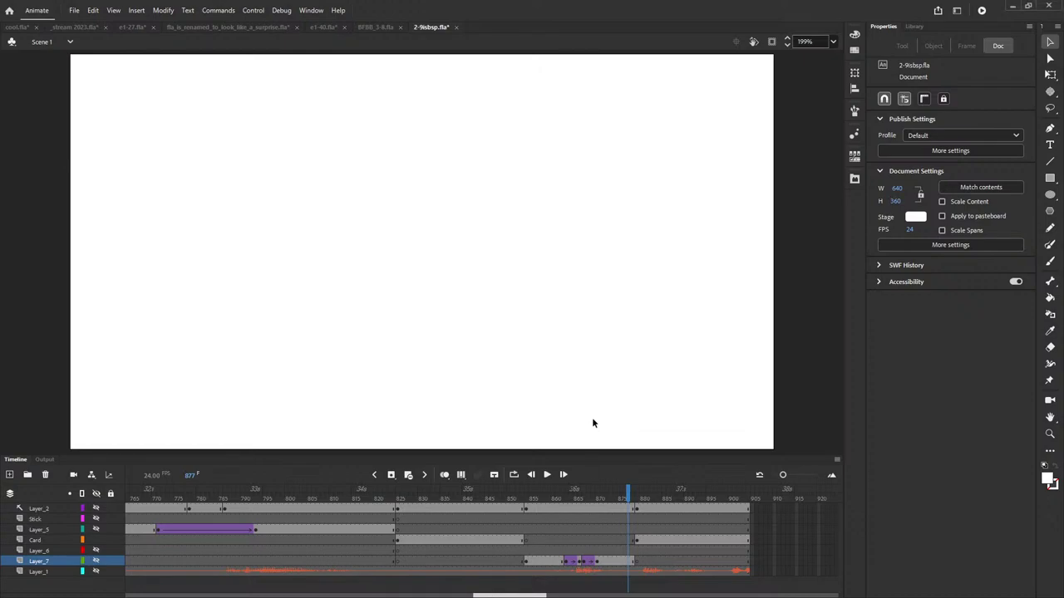
{"action": "left_click", "coordinate": [638, 497]}
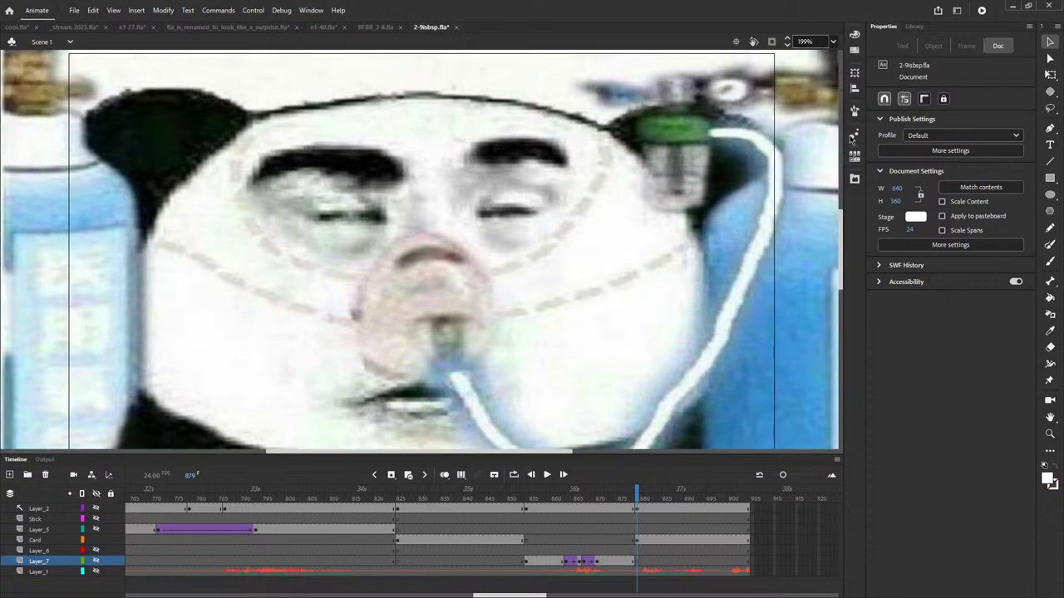
{"action": "key", "text": "ctrl+1"}
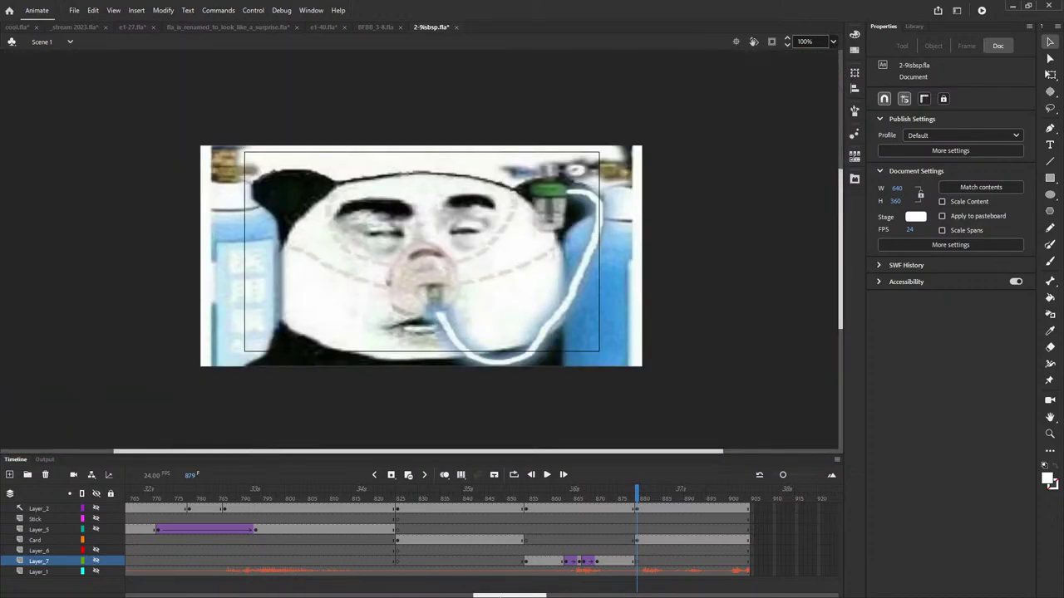
- Go back to frame 1, make all layers visible, and play the opening card and stick shot up to frame 19
{"action": "left_click_drag", "start_coordinate": [494, 594], "coordinate": [143, 594]}
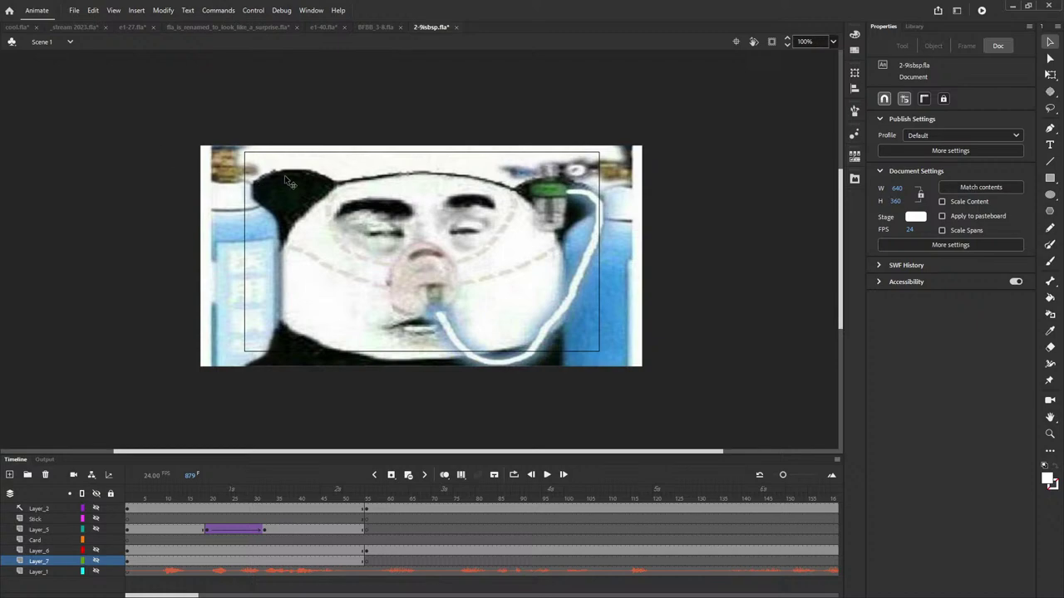
{"action": "left_click", "coordinate": [129, 499]}
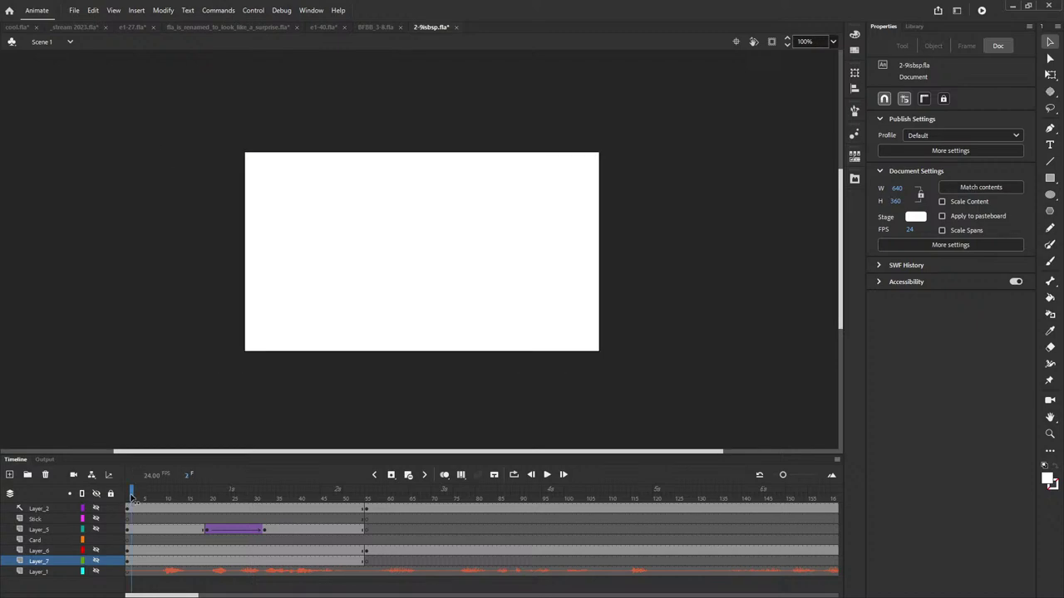
{"action": "left_click", "coordinate": [96, 495]}
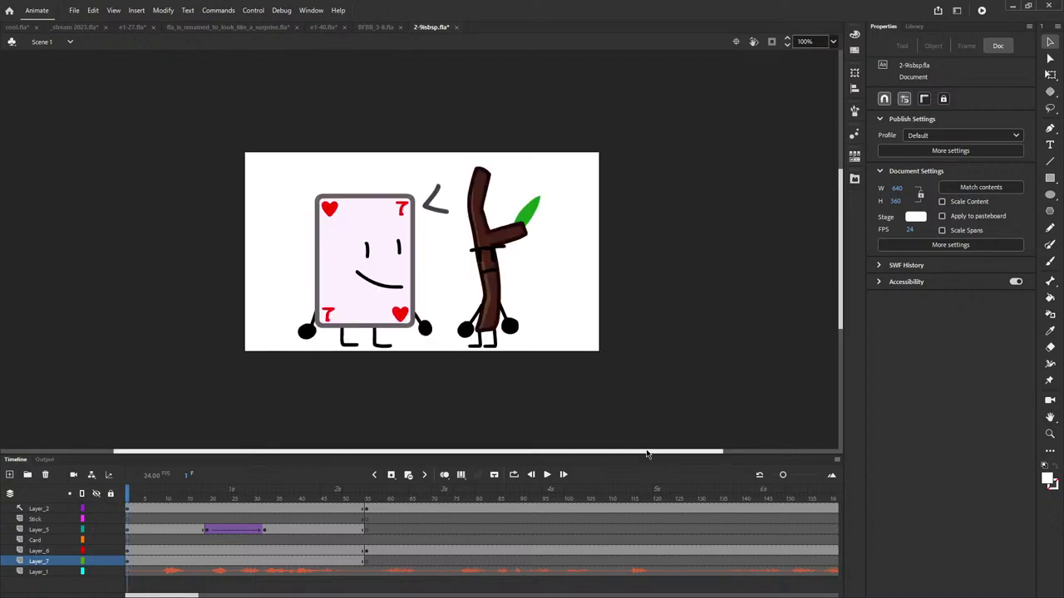
{"action": "left_click", "coordinate": [547, 475]}
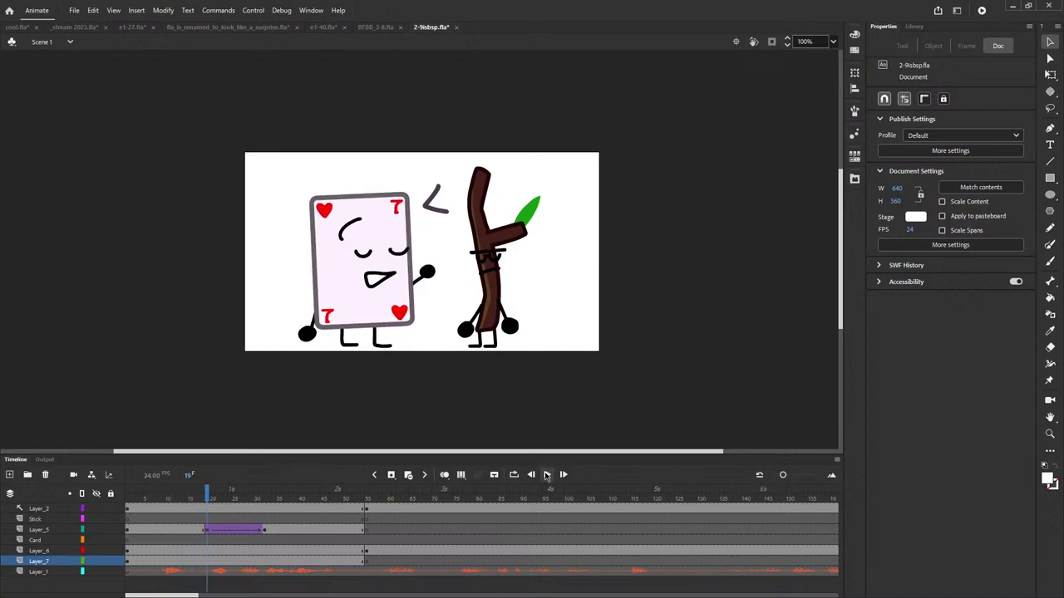
{"action": "left_click", "coordinate": [547, 475]}
- Hide Layer_2 again and play the scene on past frame 208 with the stage fitted to the view
{"action": "left_click", "coordinate": [96, 508]}
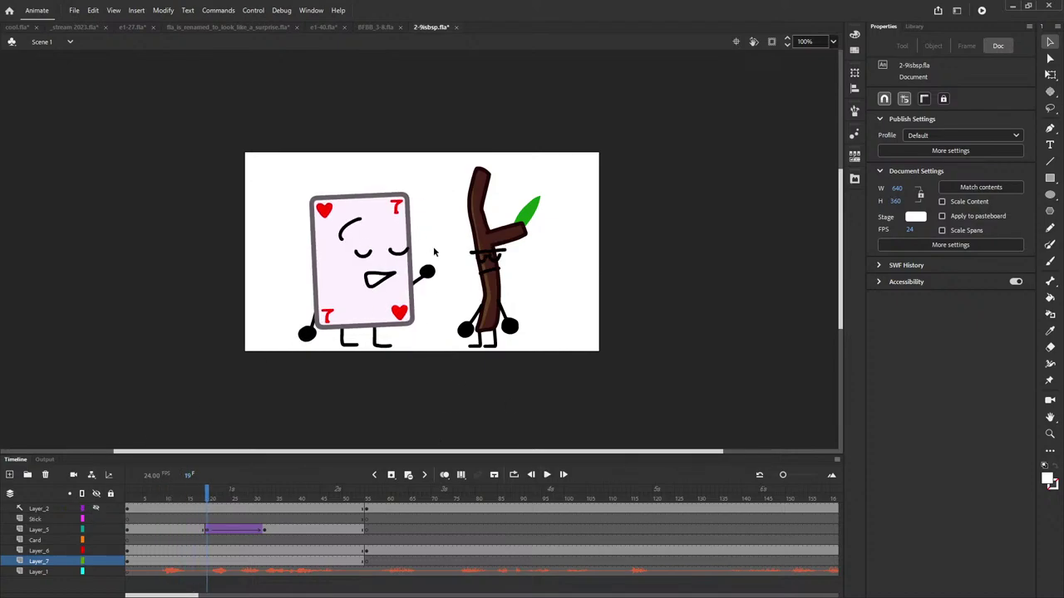
{"action": "left_click", "coordinate": [546, 475]}
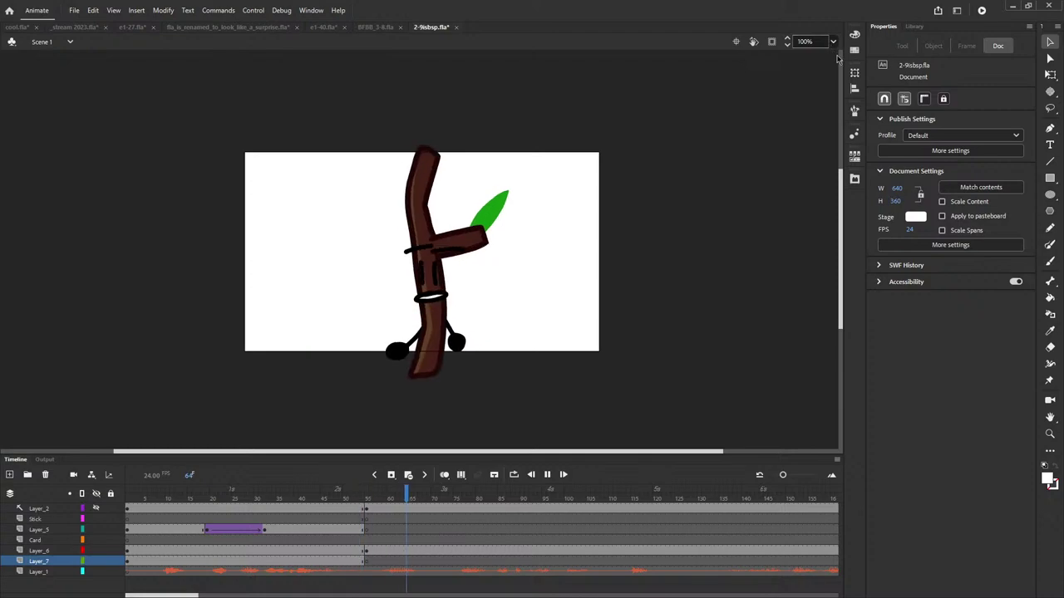
{"action": "left_click", "coordinate": [833, 42]}
{"action": "left_click", "coordinate": [810, 55]}
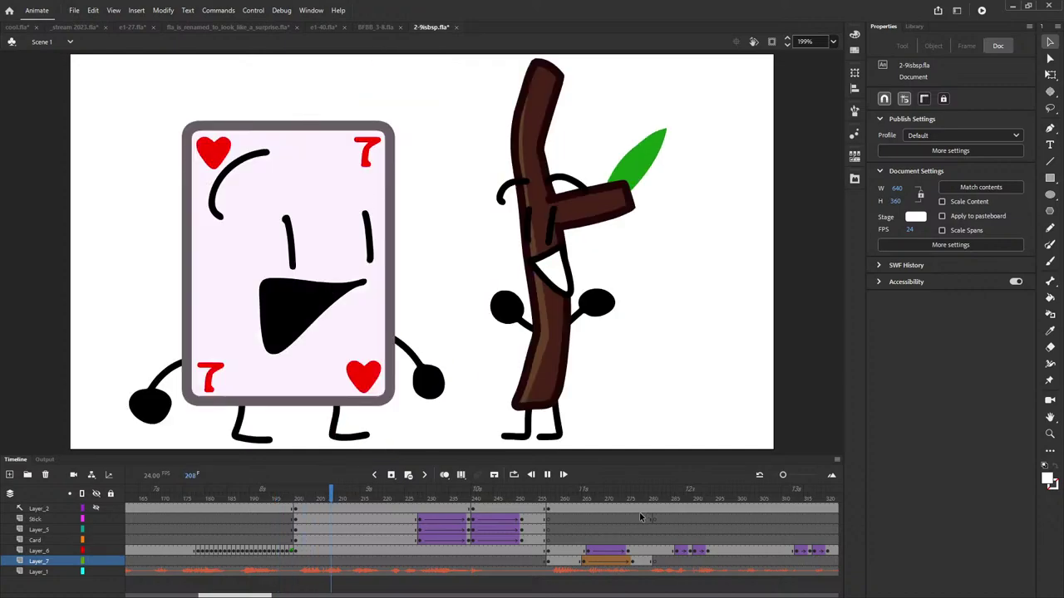
{"action": "left_click", "coordinate": [546, 475]}
- Open the stick character's nested symbols down to its face drawings, scrub through their frames, and return to Scene 1
{"action": "left_click_drag", "start_coordinate": [200, 499], "coordinate": [231, 520]}
{"action": "double_click", "coordinate": [429, 348]}
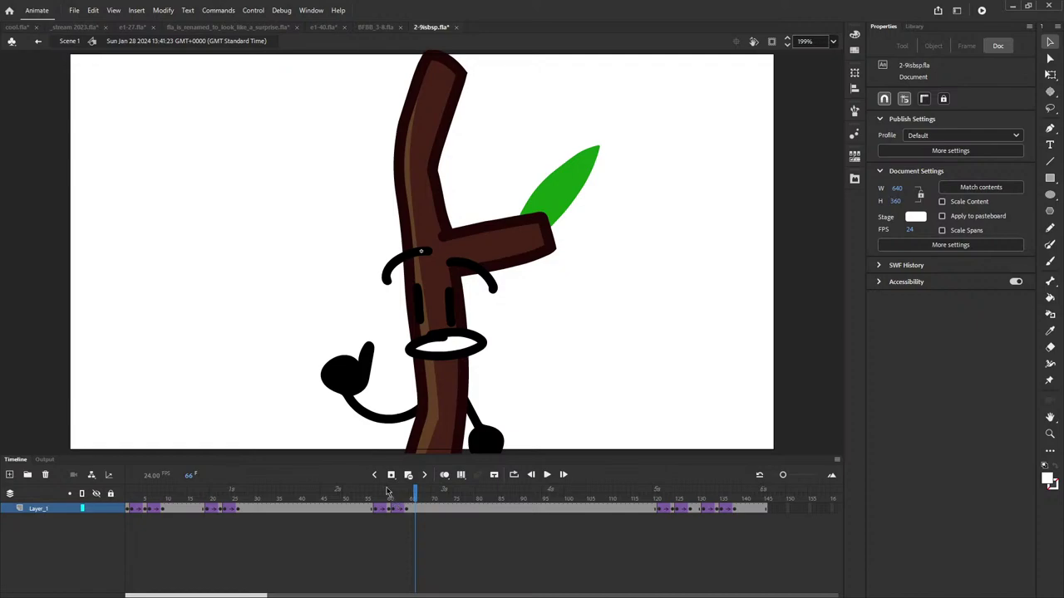
{"action": "left_click_drag", "start_coordinate": [376, 491], "coordinate": [463, 491]}
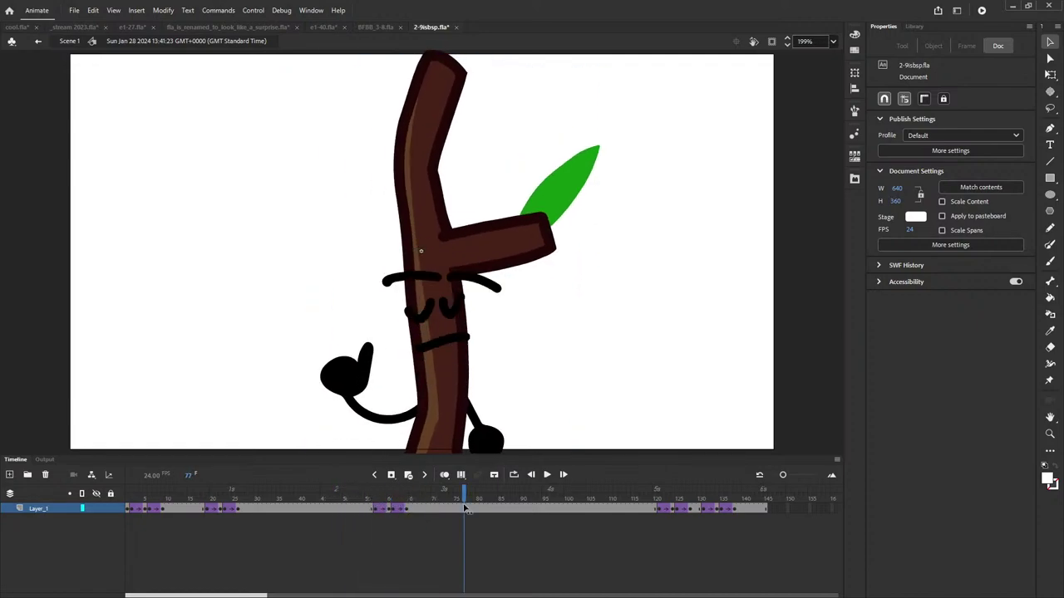
{"action": "left_click", "coordinate": [433, 343]}
{"action": "double_click", "coordinate": [433, 341]}
{"action": "left_click_drag", "start_coordinate": [359, 499], "coordinate": [689, 512]}
{"action": "left_click", "coordinate": [440, 354]}
{"action": "double_click", "coordinate": [441, 356]}
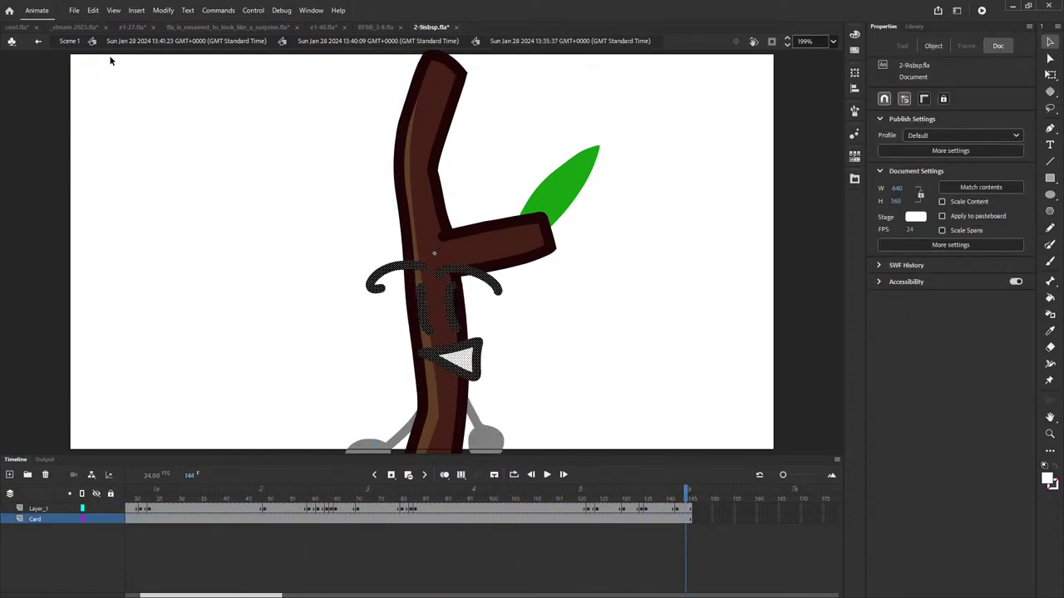
{"action": "left_click", "coordinate": [68, 42]}
- Play the card and stick hand-touching shot in Scene 1 and scrub its tweened motion between frames 239 and 248
{"action": "left_click", "coordinate": [547, 474]}
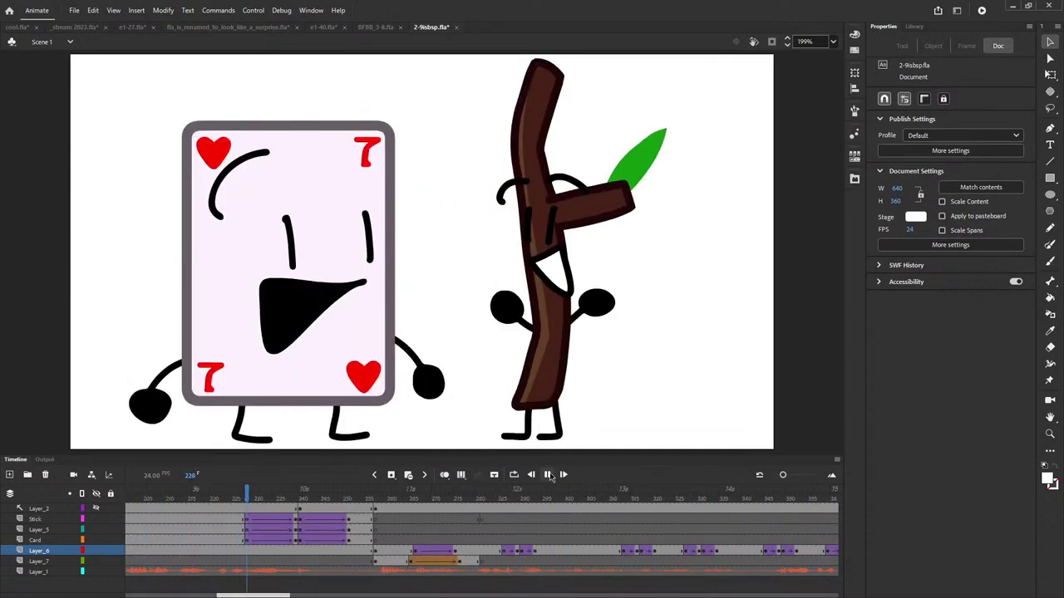
{"action": "left_click", "coordinate": [548, 474]}
{"action": "mouse_move", "coordinate": [304, 501]}
{"action": "left_mouse_down"}
{"action": "mouse_move", "coordinate": [282, 502]}
{"action": "mouse_move", "coordinate": [297, 504]}
{"action": "left_mouse_up"}
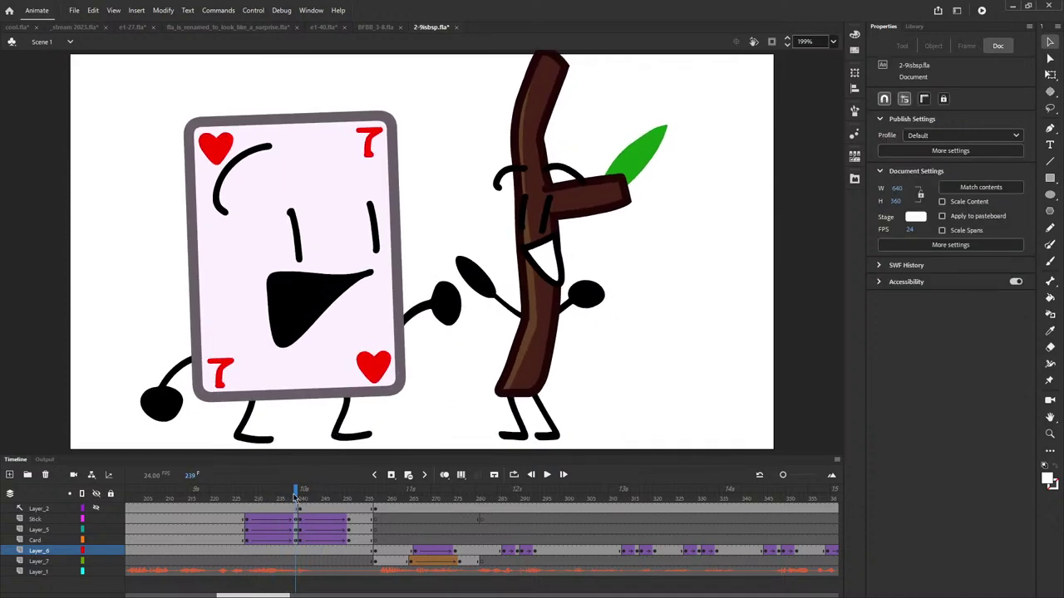
{"action": "left_click_drag", "start_coordinate": [295, 497], "coordinate": [337, 515]}
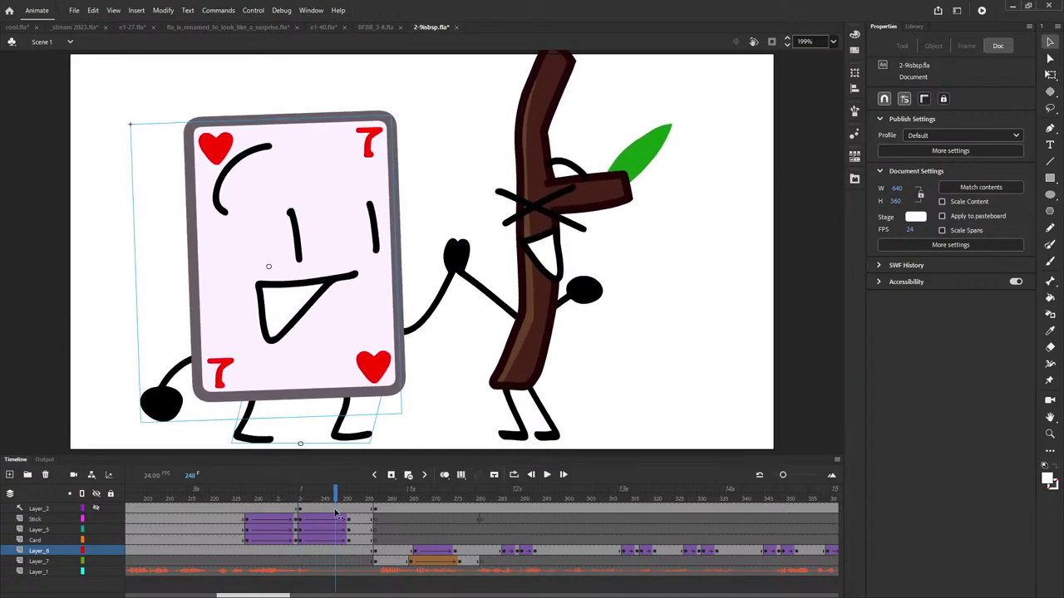
- Play the card's close-up shot from frame 248, stop at frame 371, and bring the frames around it into view
{"action": "left_click", "coordinate": [547, 476]}
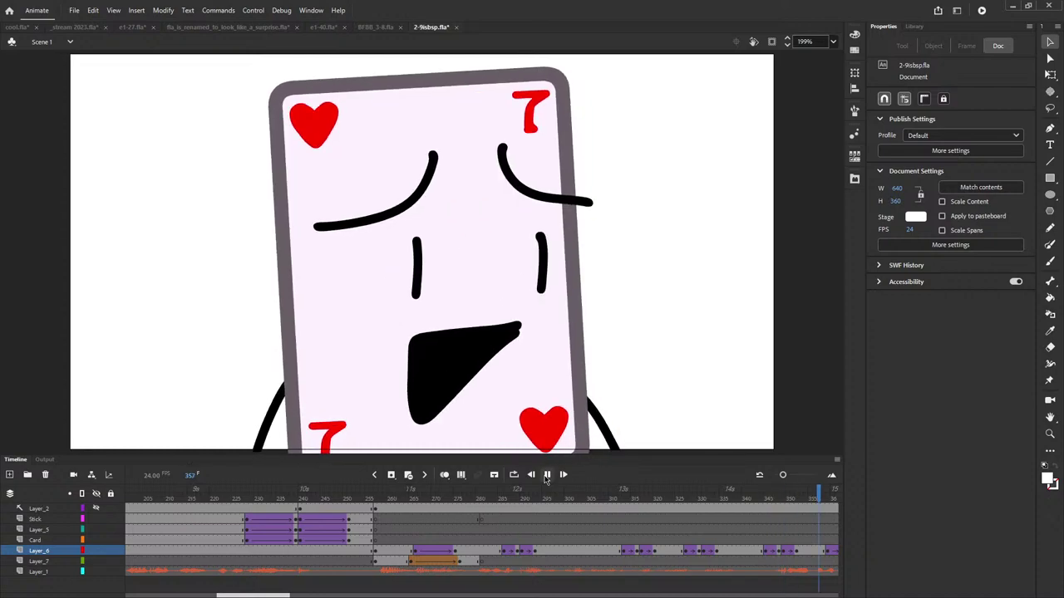
{"action": "left_click", "coordinate": [547, 475]}
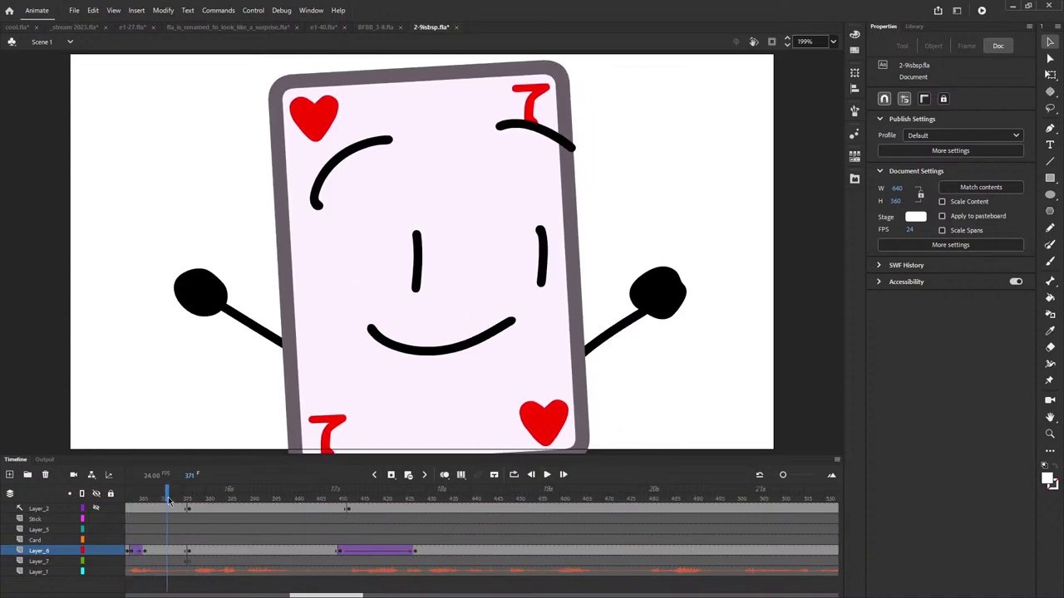
{"action": "left_click_drag", "start_coordinate": [320, 595], "coordinate": [288, 595]}
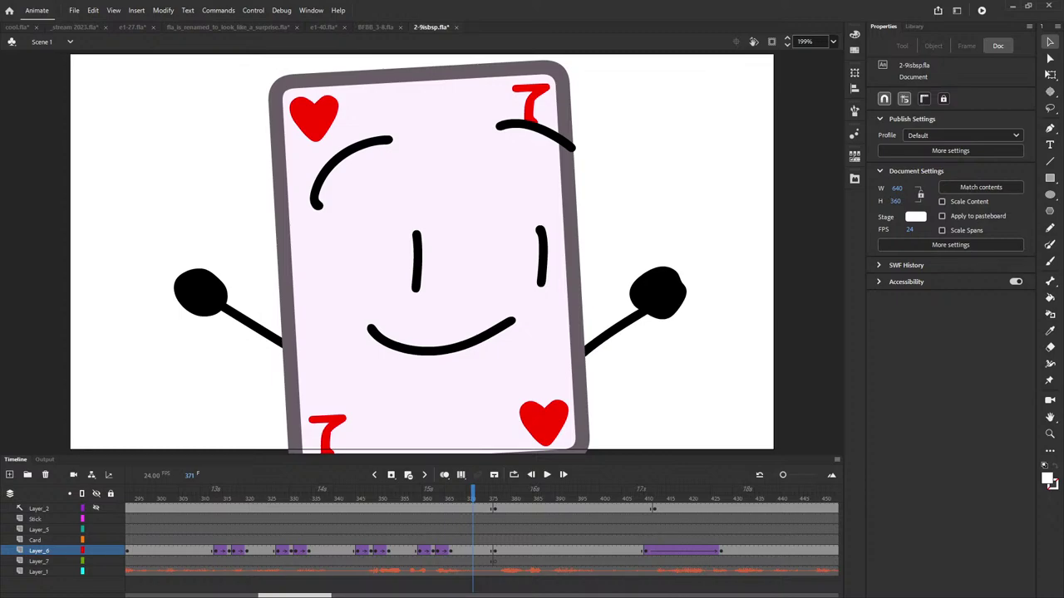
- Play from frame 371 to the rock character's shot at frame 468, open its nested symbols, and select the Meteorite graphic
{"action": "left_click", "coordinate": [546, 474]}
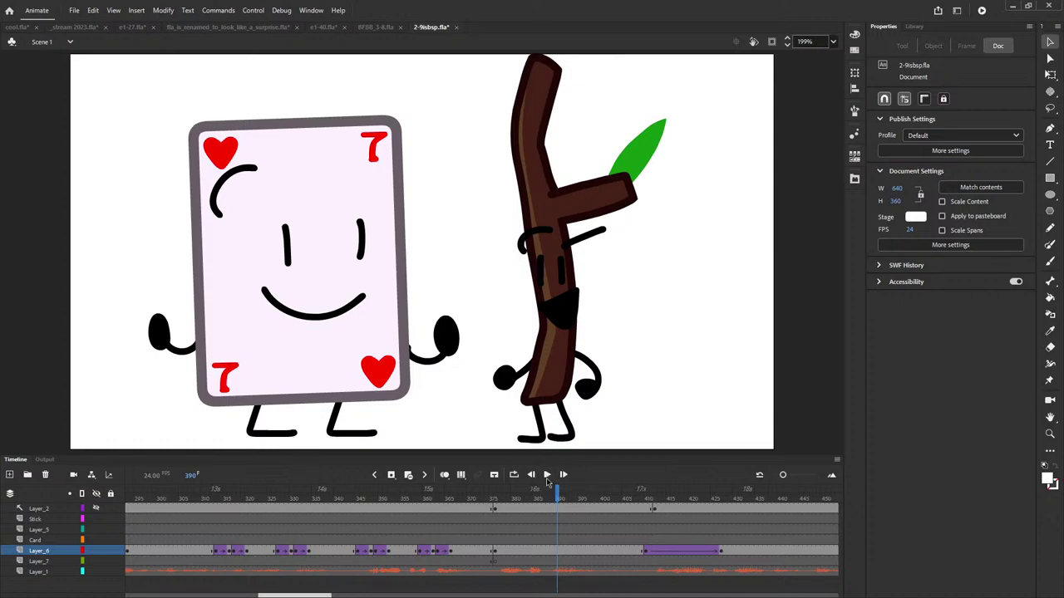
{"action": "left_click", "coordinate": [547, 477]}
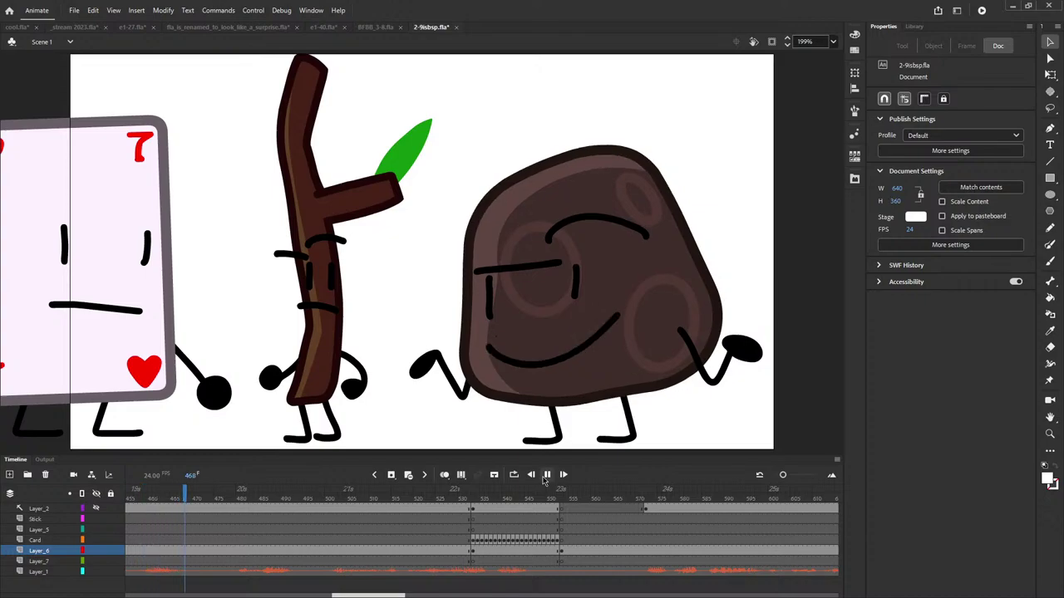
{"action": "double_click", "coordinate": [608, 296]}
{"action": "left_click", "coordinate": [624, 292]}
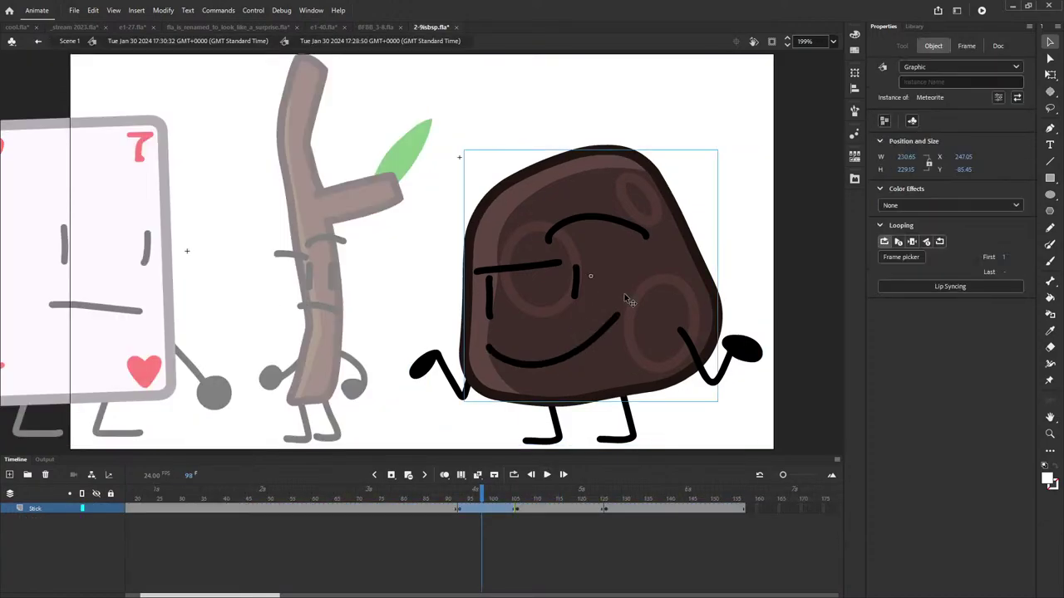
- Try rotating the Meteorite graphic slightly clockwise with Free Transform, undo the rotation, and return to Scene 1
{"action": "left_click", "coordinate": [1049, 74]}
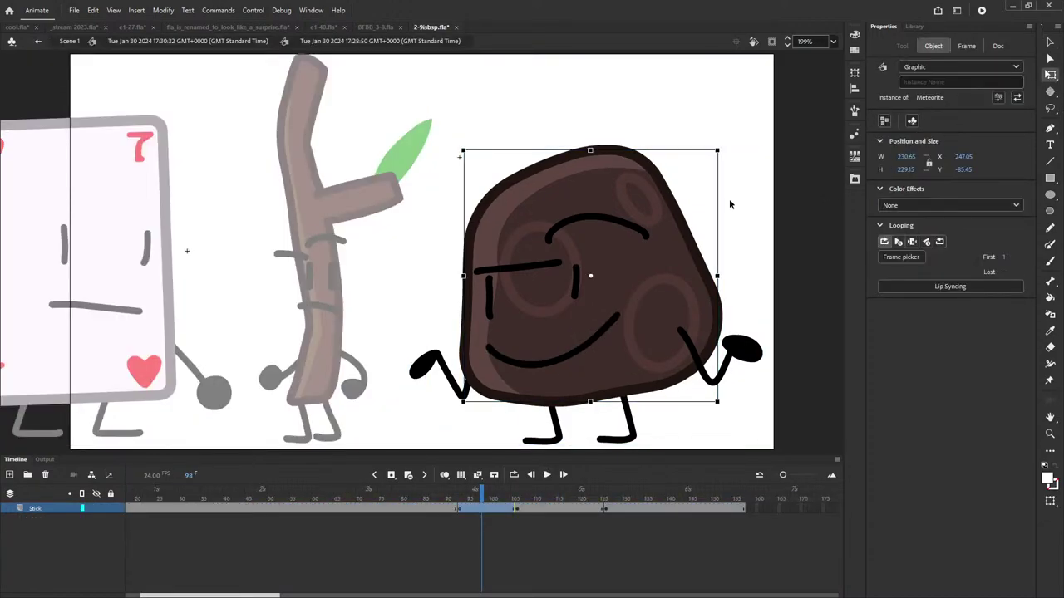
{"action": "left_click", "coordinate": [72, 41]}
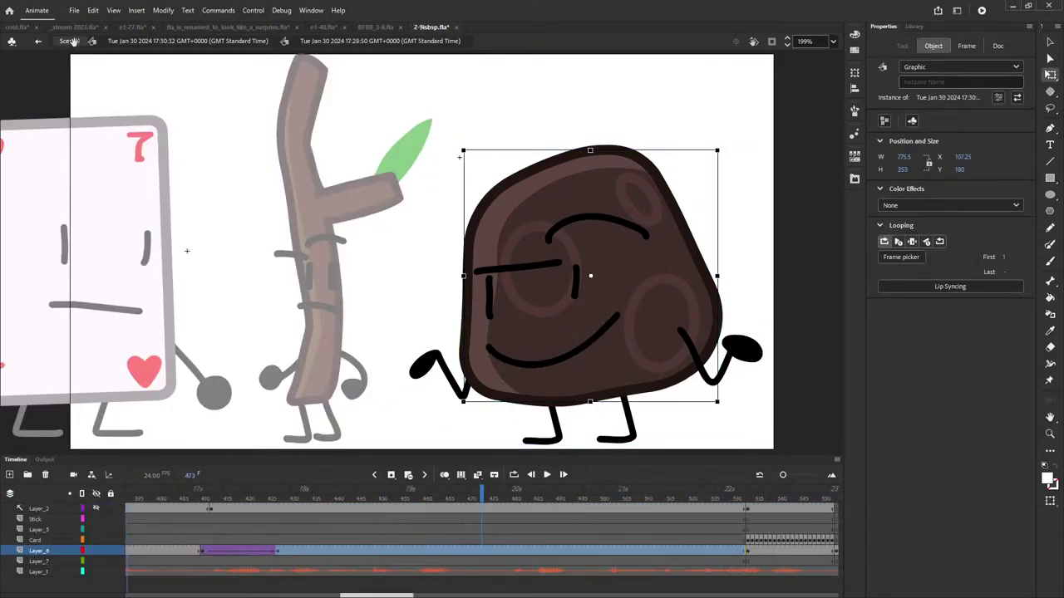
{"action": "double_click", "coordinate": [627, 304]}
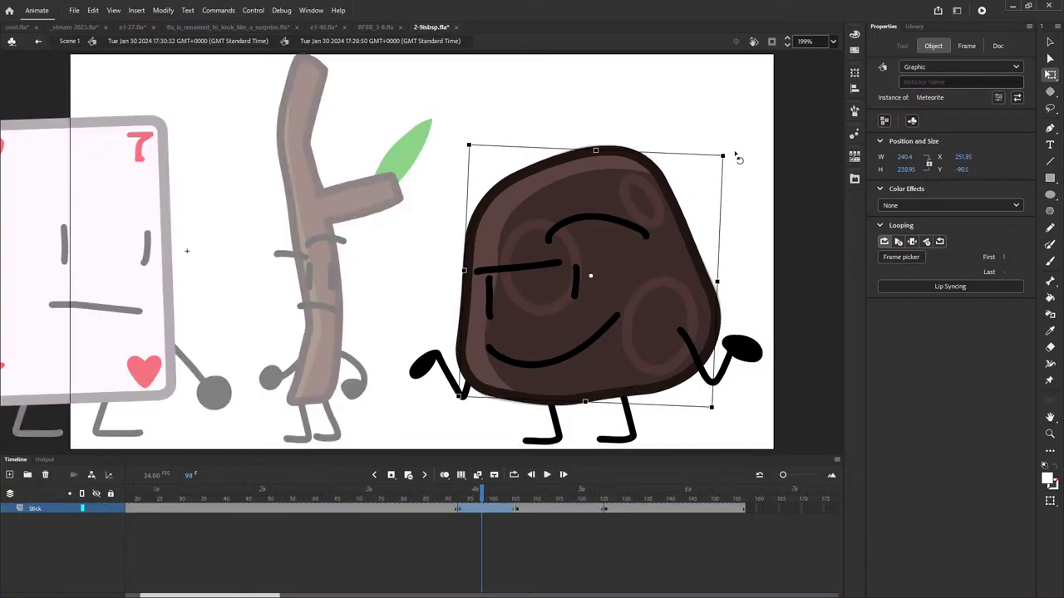
{"action": "left_click_drag", "start_coordinate": [738, 158], "coordinate": [756, 169]}
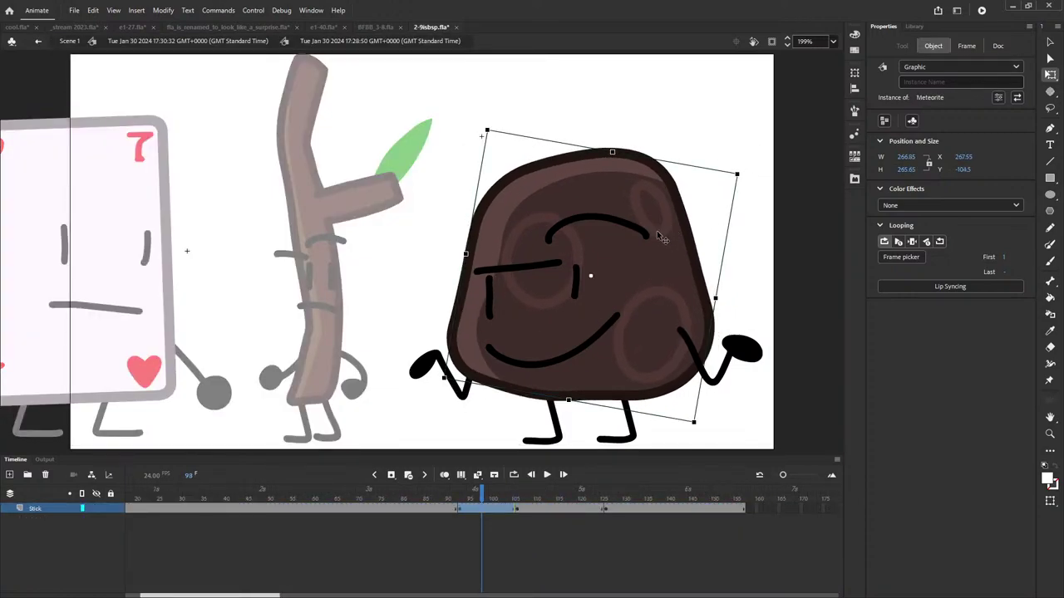
{"action": "key", "text": "ctrl+z"}
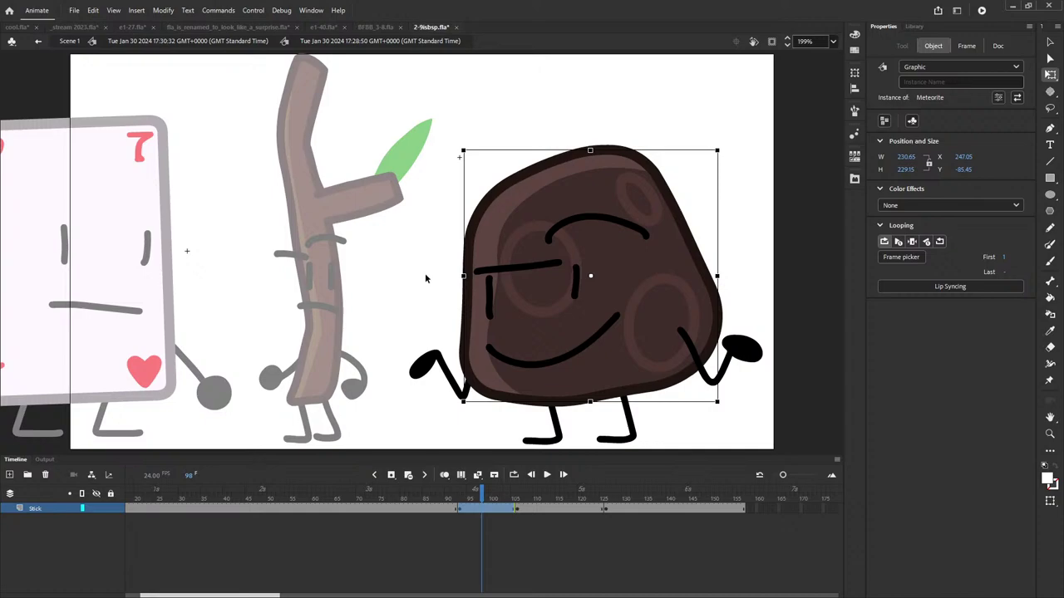
{"action": "left_click", "coordinate": [67, 41]}
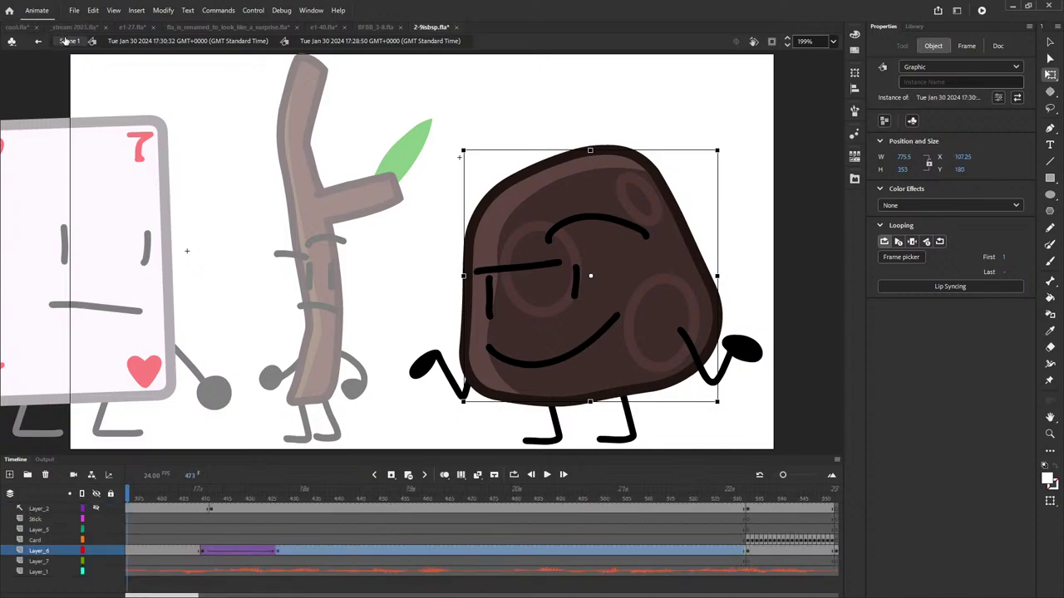
- Play through to the card's close-up, go back to frame 533, and inspect the translucent gray shading shape on its face
{"action": "left_click", "coordinate": [547, 474]}
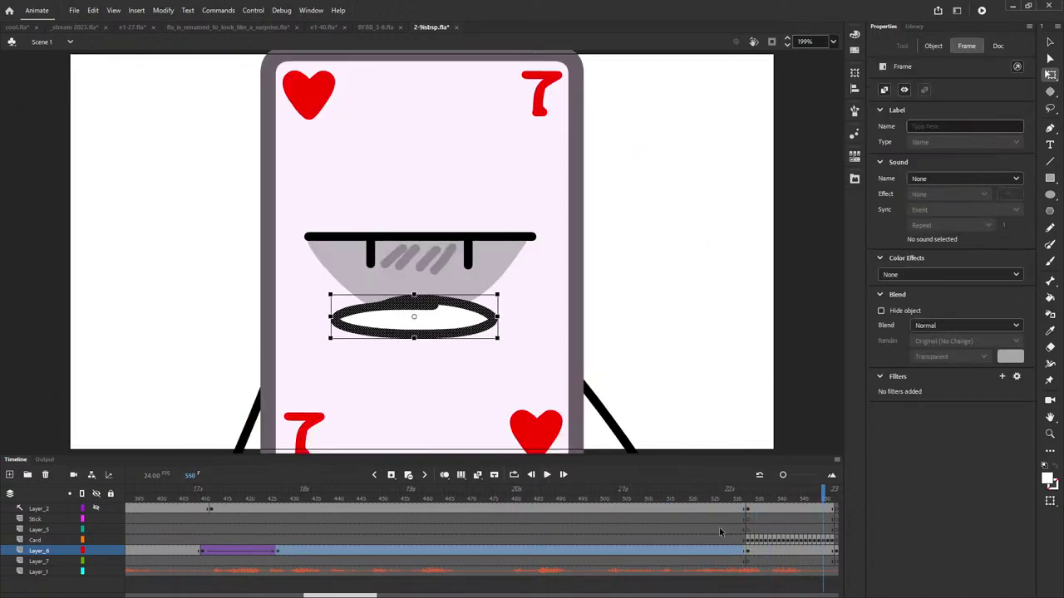
{"action": "mouse_move", "coordinate": [744, 495]}
{"action": "left_mouse_down"}
{"action": "mouse_move", "coordinate": [802, 513]}
{"action": "mouse_move", "coordinate": [747, 521]}
{"action": "mouse_move", "coordinate": [747, 493]}
{"action": "left_mouse_up"}
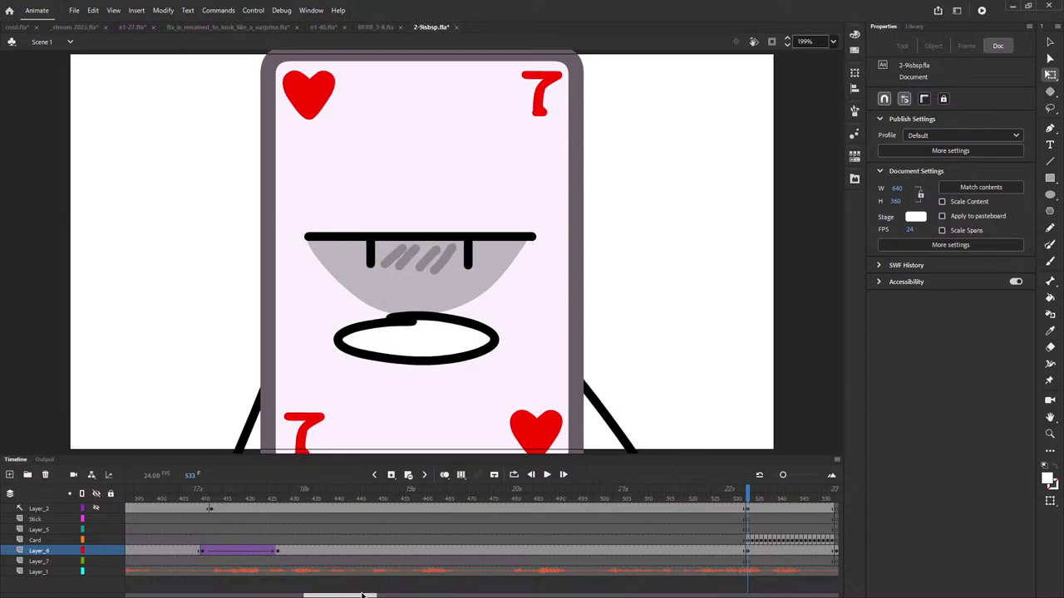
{"action": "left_click_drag", "start_coordinate": [362, 595], "coordinate": [405, 595]}
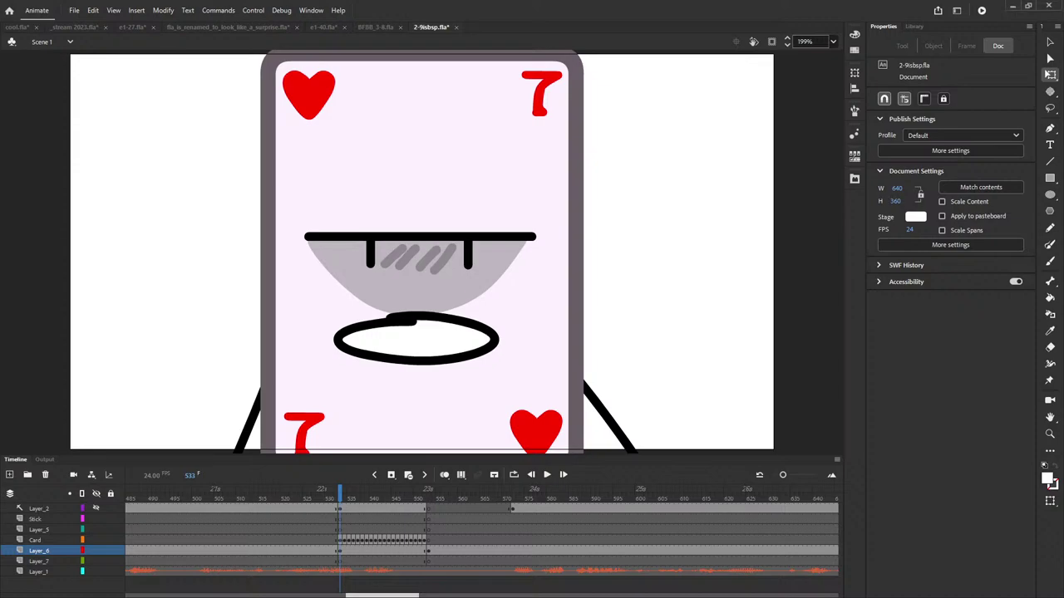
{"action": "left_click", "coordinate": [389, 287]}
{"action": "double_click", "coordinate": [388, 287]}
{"action": "double_click", "coordinate": [237, 273]}
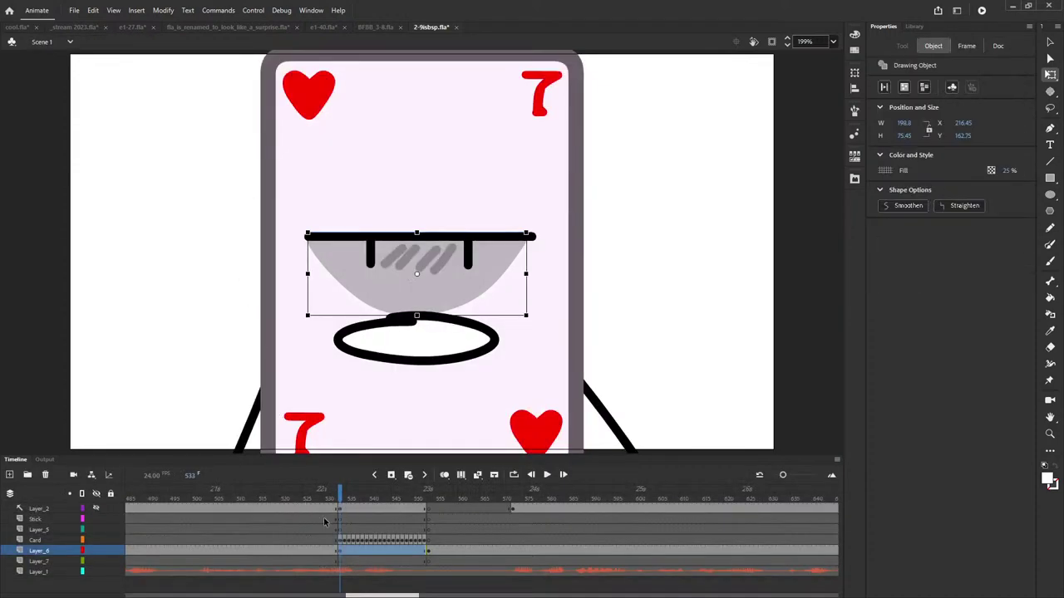
- Play the close-up to frame 553, scrub the following shots through frames 689 and 598, and move to frame 666
{"action": "left_click", "coordinate": [547, 475]}
{"action": "left_click", "coordinate": [547, 475]}
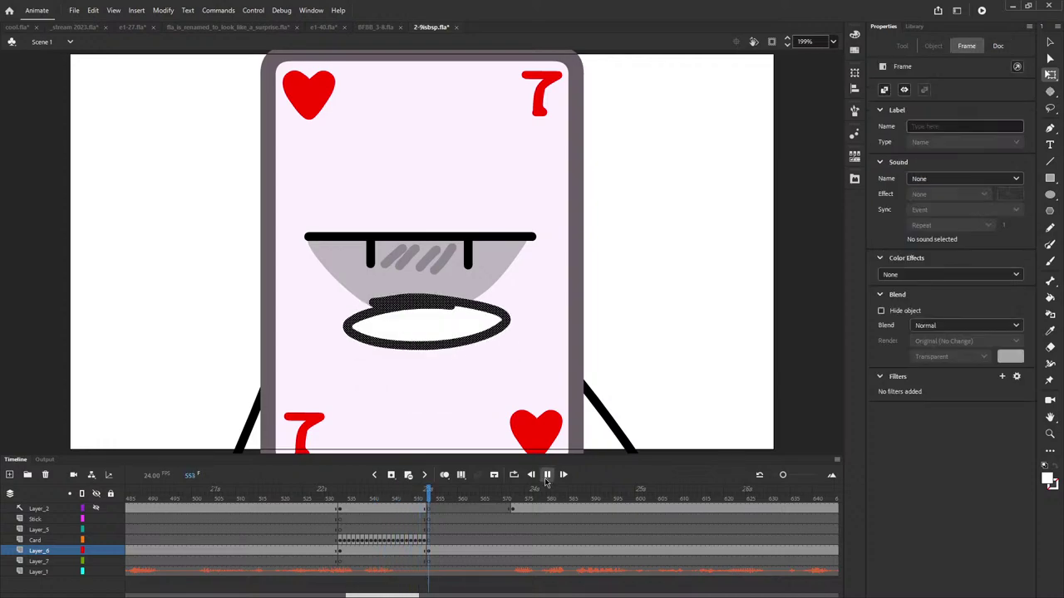
{"action": "left_click", "coordinate": [429, 499]}
{"action": "left_click_drag", "start_coordinate": [429, 498], "coordinate": [864, 508]}
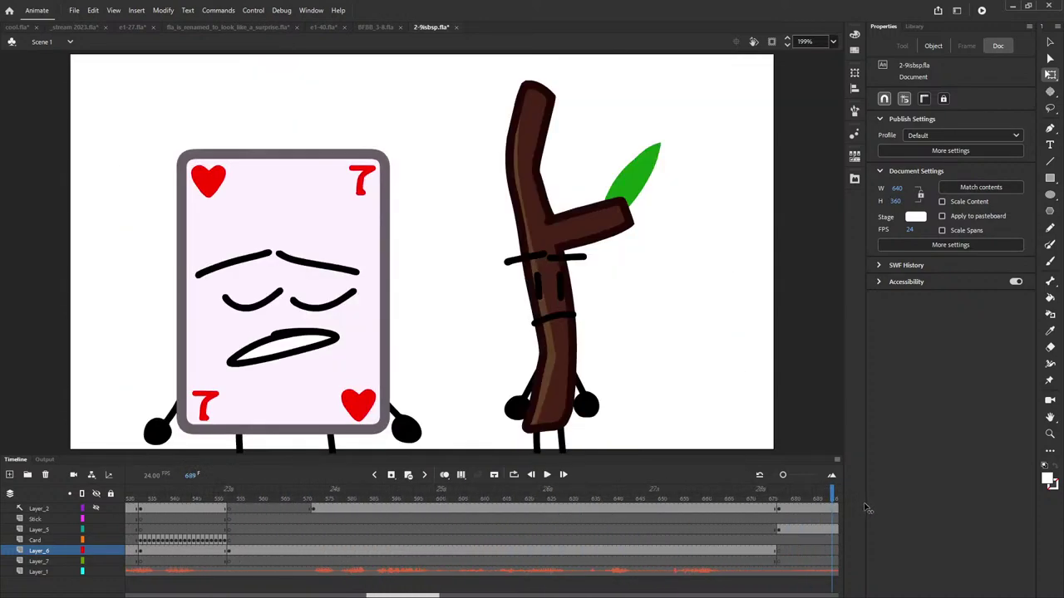
{"action": "left_click_drag", "start_coordinate": [586, 500], "coordinate": [428, 498]}
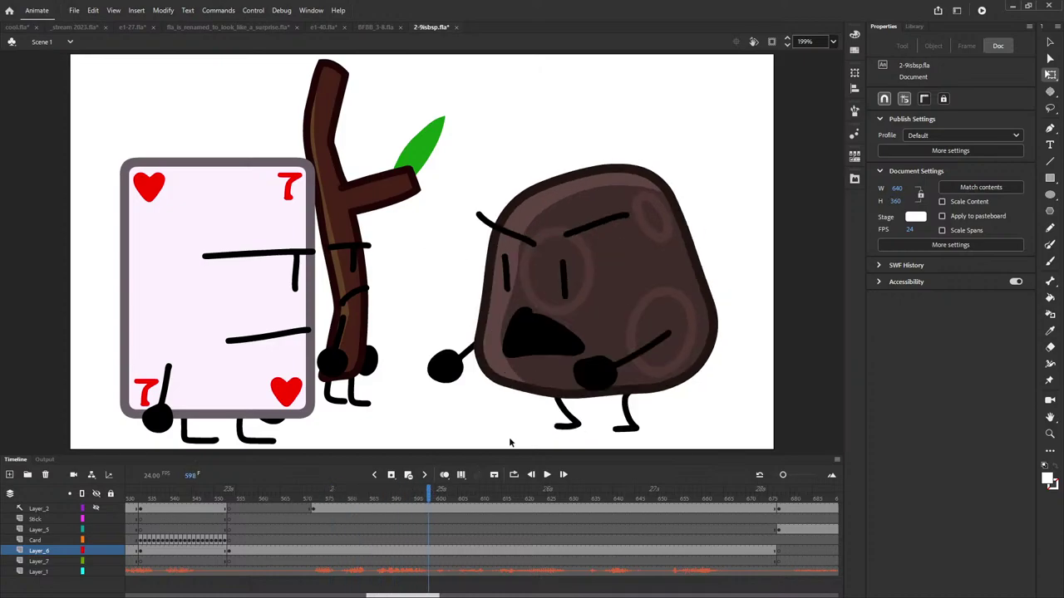
{"action": "left_click", "coordinate": [732, 495]}
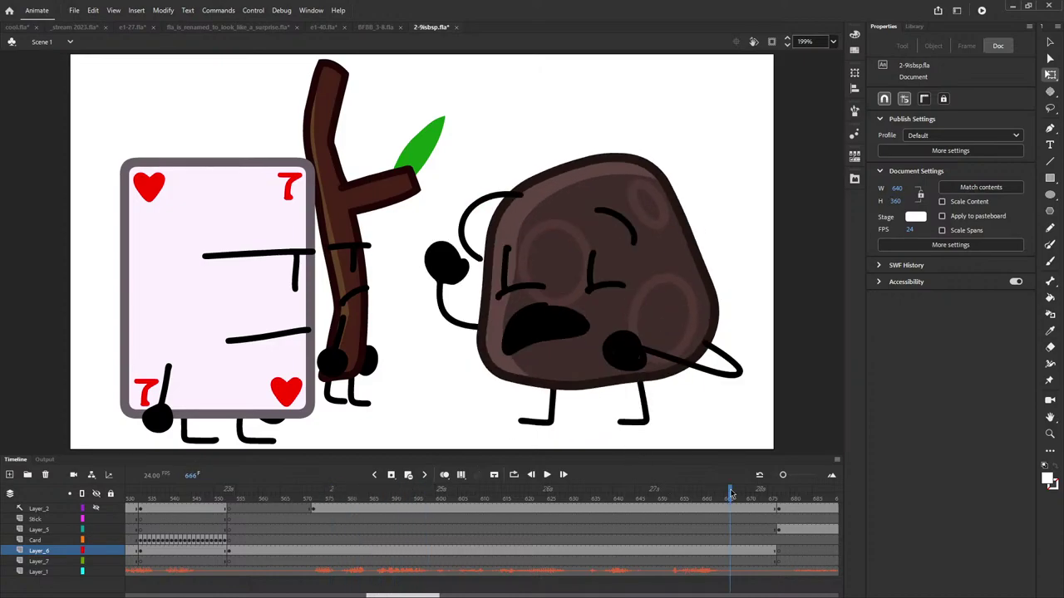
- Play from frame 666 to the sad rock close-up at frame 842, inspect its mouth drawing, and move to frame 841
{"action": "left_click", "coordinate": [547, 474]}
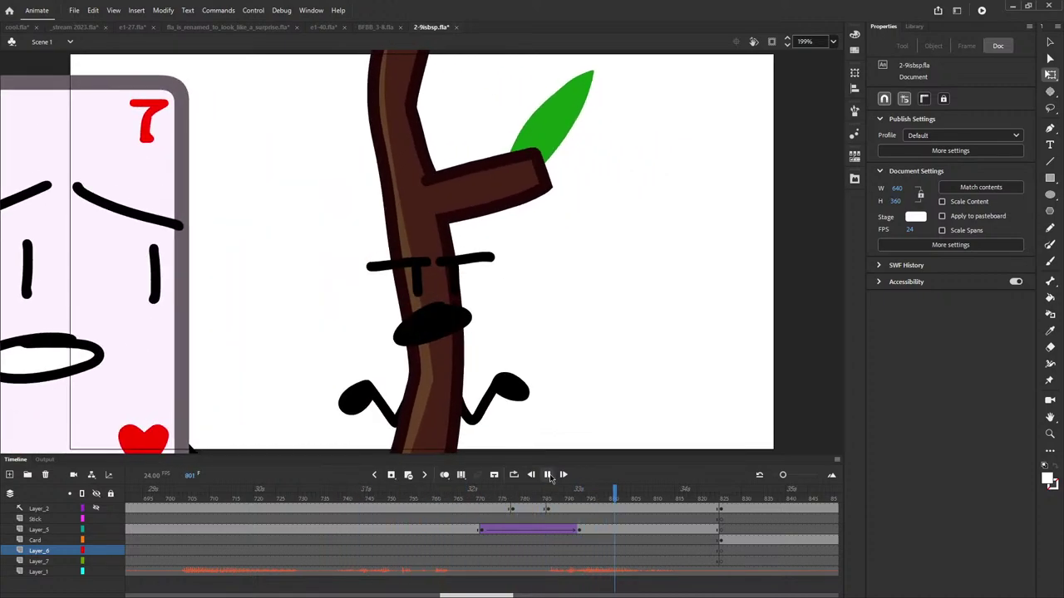
{"action": "left_click", "coordinate": [547, 475]}
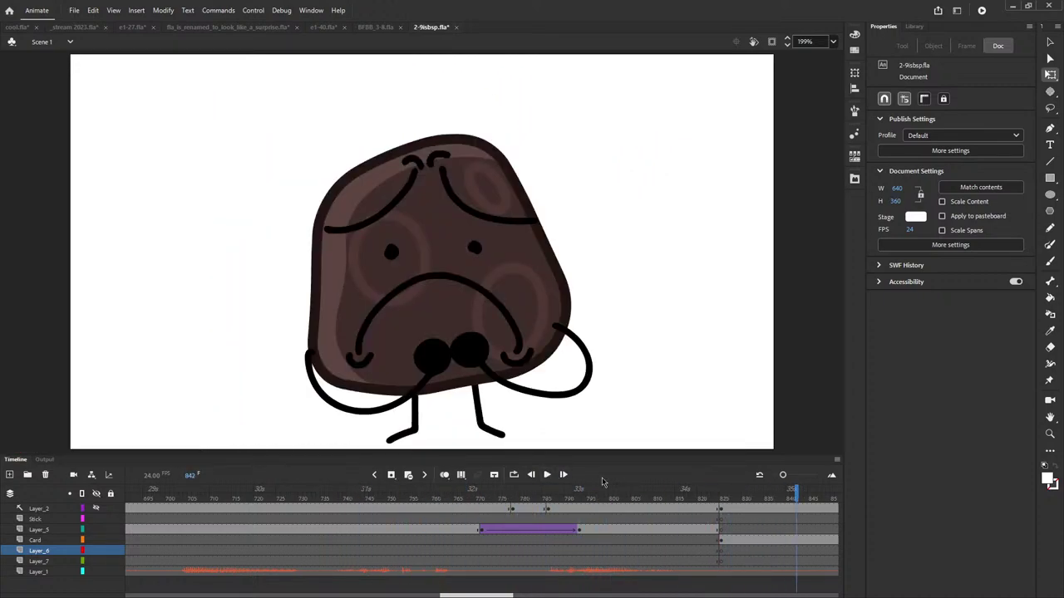
{"action": "left_click", "coordinate": [509, 318]}
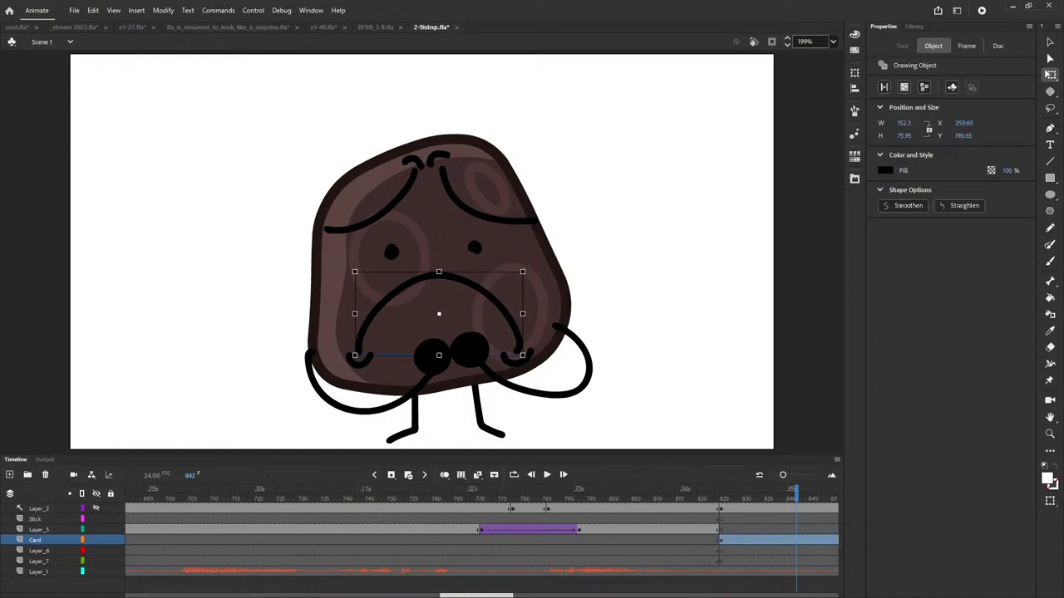
{"action": "left_click", "coordinate": [792, 497]}
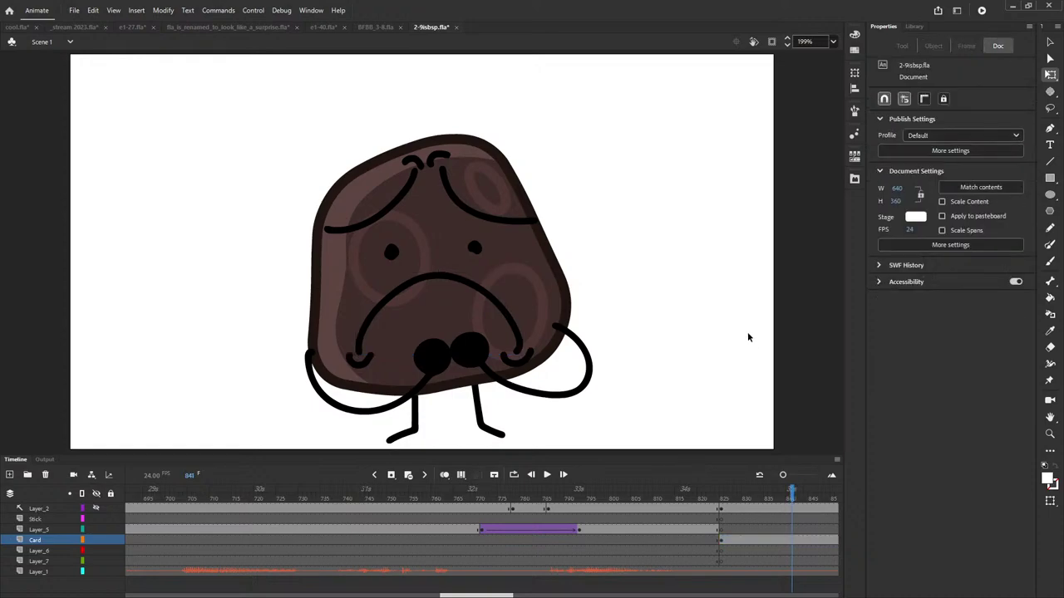
- Place the Bitmap 3 reference image from the library beside the rock for comparison, and delete it from the stage
{"action": "left_click", "coordinate": [914, 26]}
{"action": "scroll", "coordinate": [906, 340], "scroll_direction": "down", "scroll_amount": 10}
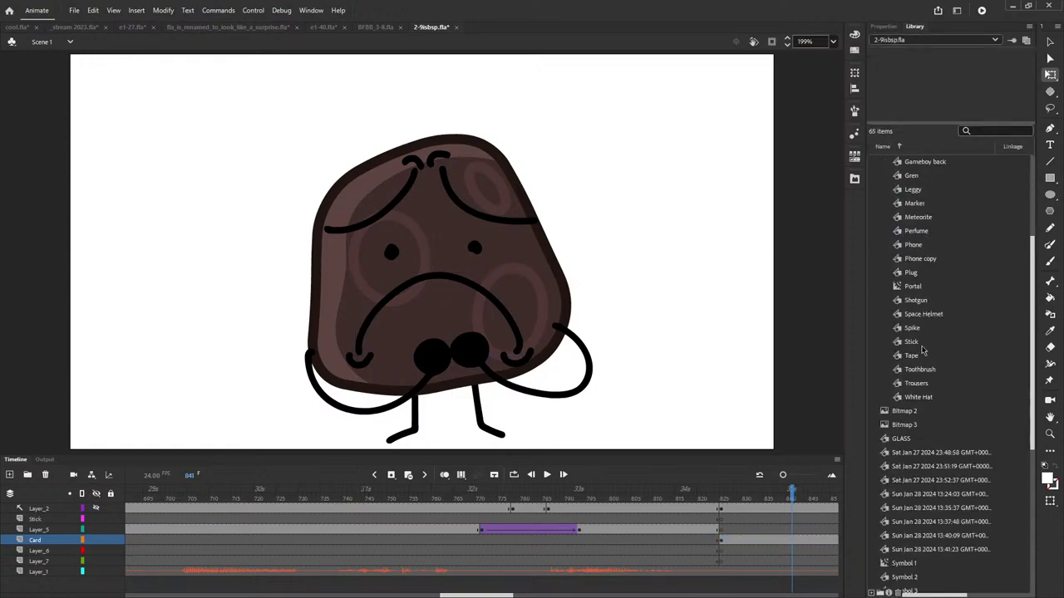
{"action": "left_click", "coordinate": [905, 328]}
{"action": "left_click", "coordinate": [904, 343]}
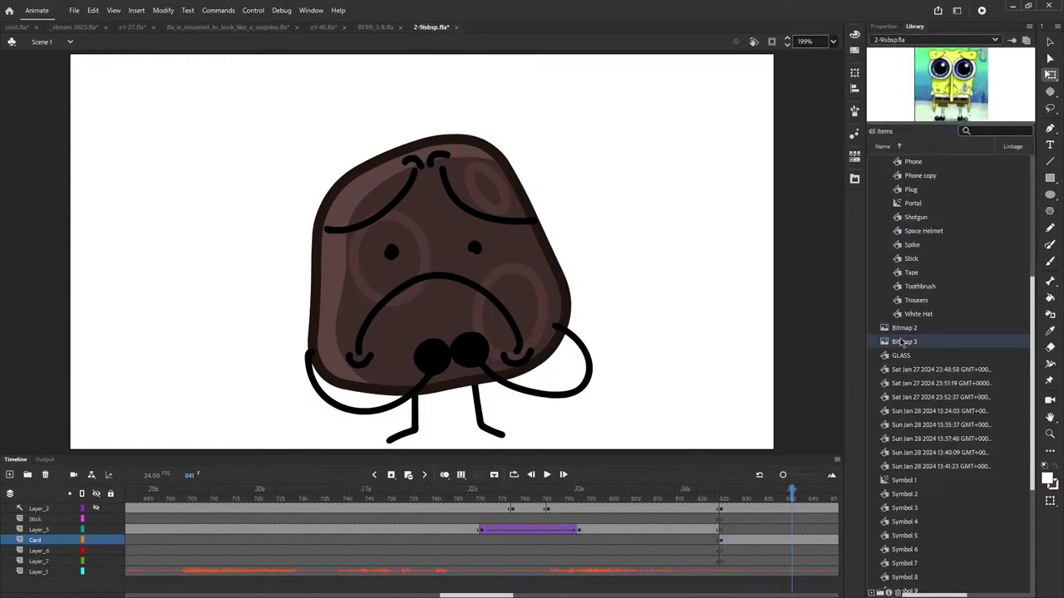
{"action": "left_click_drag", "start_coordinate": [696, 342], "coordinate": [691, 227]}
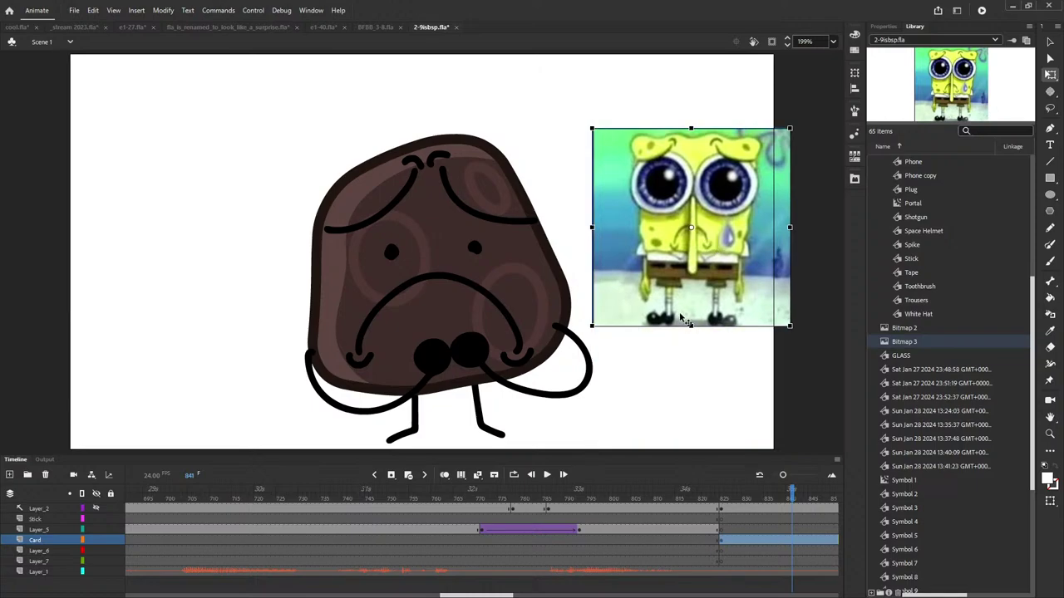
{"action": "left_click_drag", "start_coordinate": [749, 263], "coordinate": [750, 370]}
{"action": "key", "text": "Delete"}
- Place the GLASS graphic from the library on the stage beside the rock character and deselect it
{"action": "left_click", "coordinate": [900, 355]}
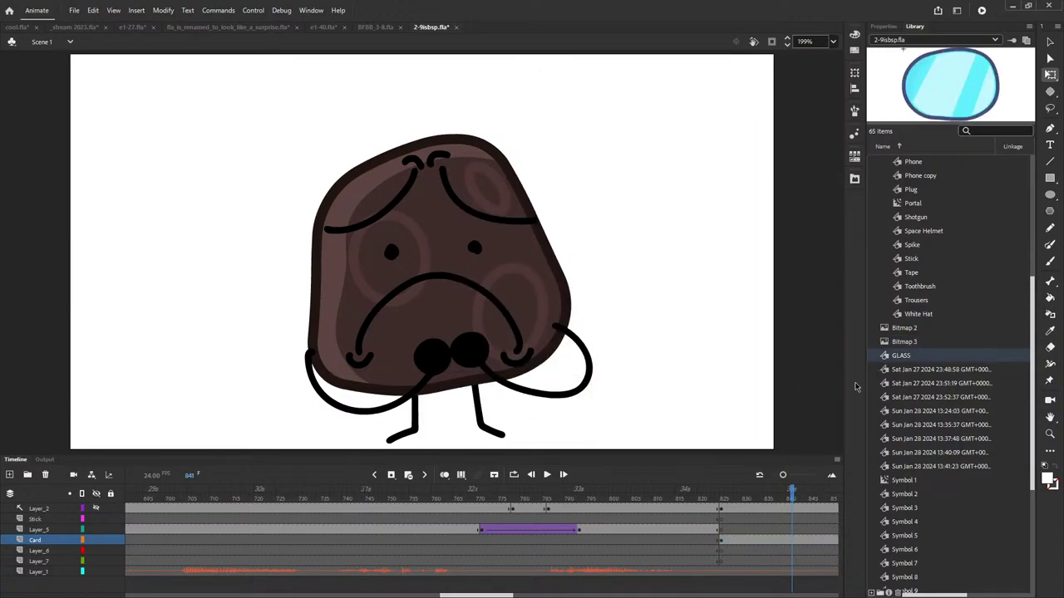
{"action": "mouse_move", "coordinate": [883, 355]}
{"action": "left_mouse_down"}
{"action": "mouse_move", "coordinate": [660, 311]}
{"action": "mouse_move", "coordinate": [752, 204]}
{"action": "mouse_move", "coordinate": [705, 184]}
{"action": "left_mouse_up"}
{"action": "left_click", "coordinate": [739, 267]}
- Draw a rounded two-legged body outline around the glass visor with the Classic Brush in black
{"action": "left_click", "coordinate": [1051, 261]}
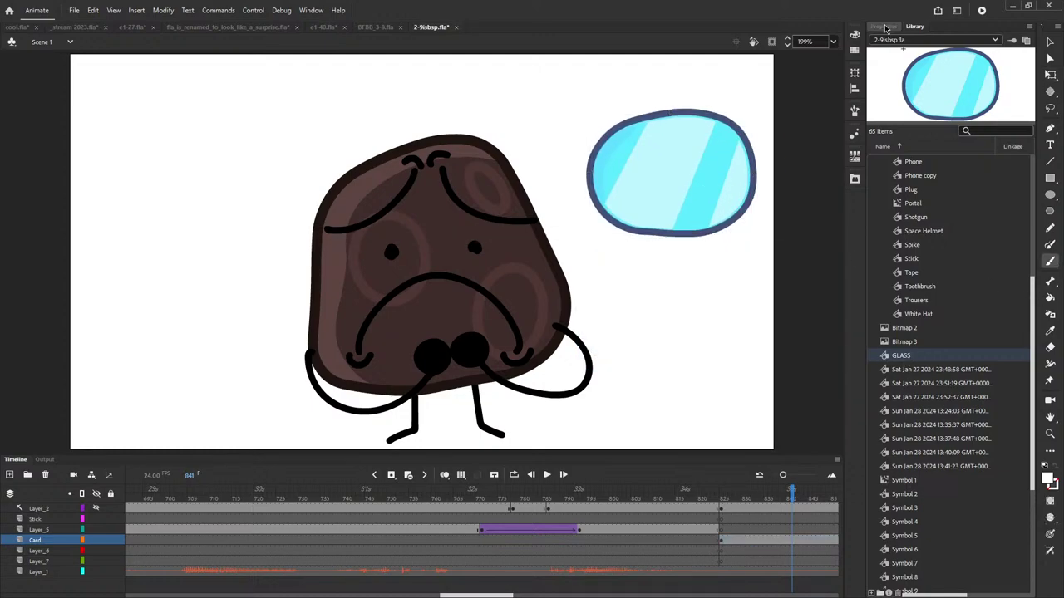
{"action": "left_click", "coordinate": [882, 26]}
{"action": "left_click", "coordinate": [885, 124]}
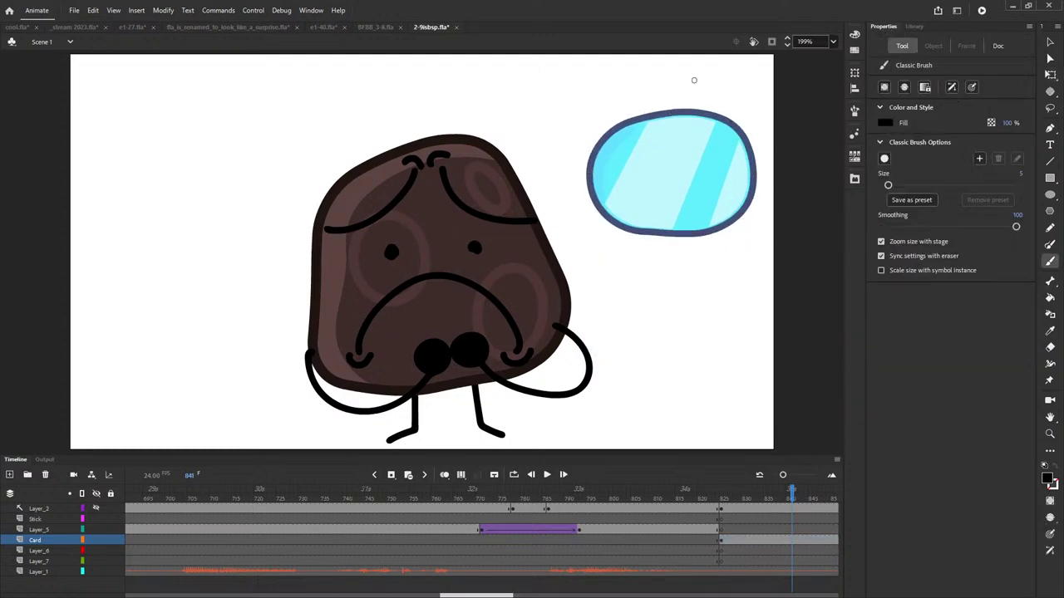
{"action": "mouse_move", "coordinate": [662, 71]}
{"action": "left_mouse_down"}
{"action": "mouse_move", "coordinate": [585, 84]}
{"action": "mouse_move", "coordinate": [548, 180]}
{"action": "mouse_move", "coordinate": [546, 302]}
{"action": "mouse_move", "coordinate": [584, 379]}
{"action": "mouse_move", "coordinate": [640, 352]}
{"action": "mouse_move", "coordinate": [693, 360]}
{"action": "mouse_move", "coordinate": [784, 353]}
{"action": "mouse_move", "coordinate": [797, 179]}
{"action": "mouse_move", "coordinate": [728, 87]}
{"action": "mouse_move", "coordinate": [631, 73]}
{"action": "left_mouse_up"}
{"action": "mouse_move", "coordinate": [556, 146]}
{"action": "left_mouse_down"}
{"action": "mouse_move", "coordinate": [464, 173]}
{"action": "mouse_move", "coordinate": [526, 304]}
{"action": "left_mouse_up"}
{"action": "key", "text": "ctrl+z"}
- Fill the outlined body with red using the Paint Bucket, and undo the fill, the outline and the placed glass
{"action": "left_click", "coordinate": [1048, 296]}
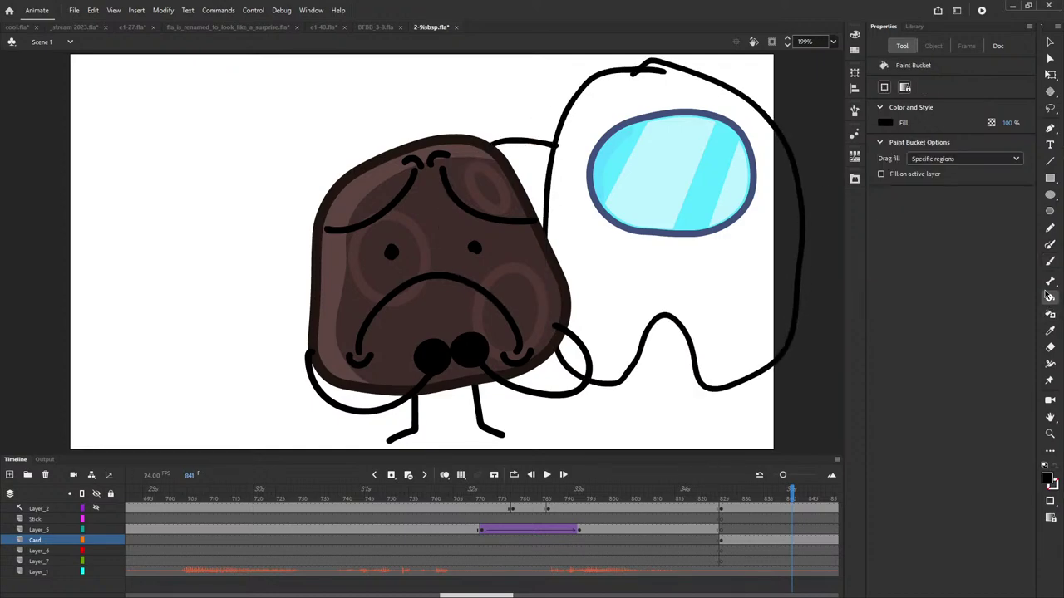
{"action": "left_click", "coordinate": [1047, 480]}
{"action": "left_click", "coordinate": [588, 208]}
{"action": "key", "text": "ctrl+z"}
{"action": "key", "text": "ctrl+z"}
{"action": "key", "text": "ctrl+z"}
{"action": "key", "text": "ctrl+z"}
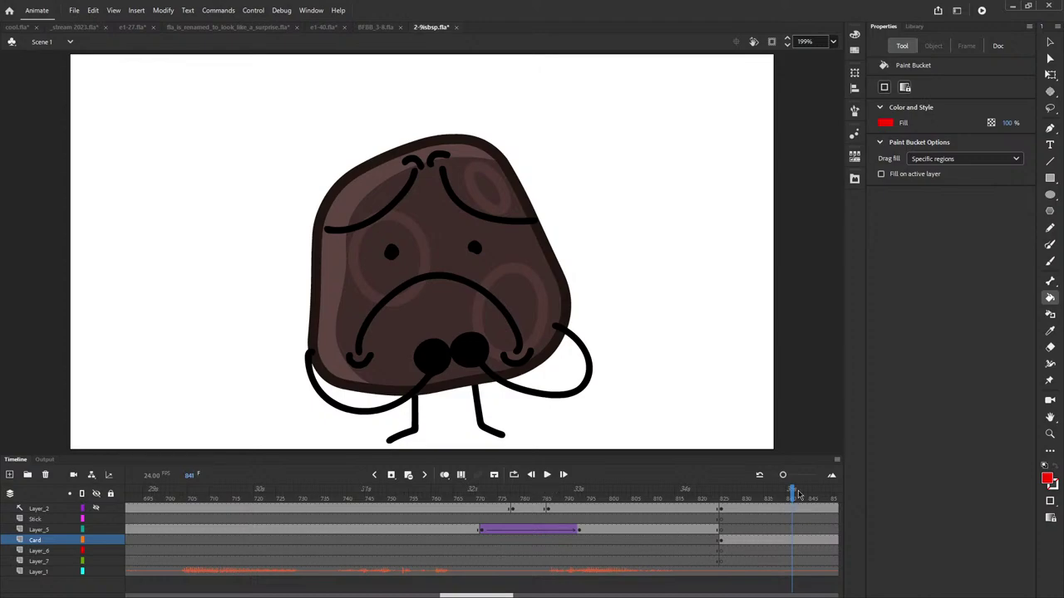
- Go back to the start of Scene 1, play it, stop the playback, and close 2-9isbsp.fla
{"action": "left_click_drag", "start_coordinate": [798, 495], "coordinate": [437, 536]}
{"action": "left_click", "coordinate": [546, 474]}
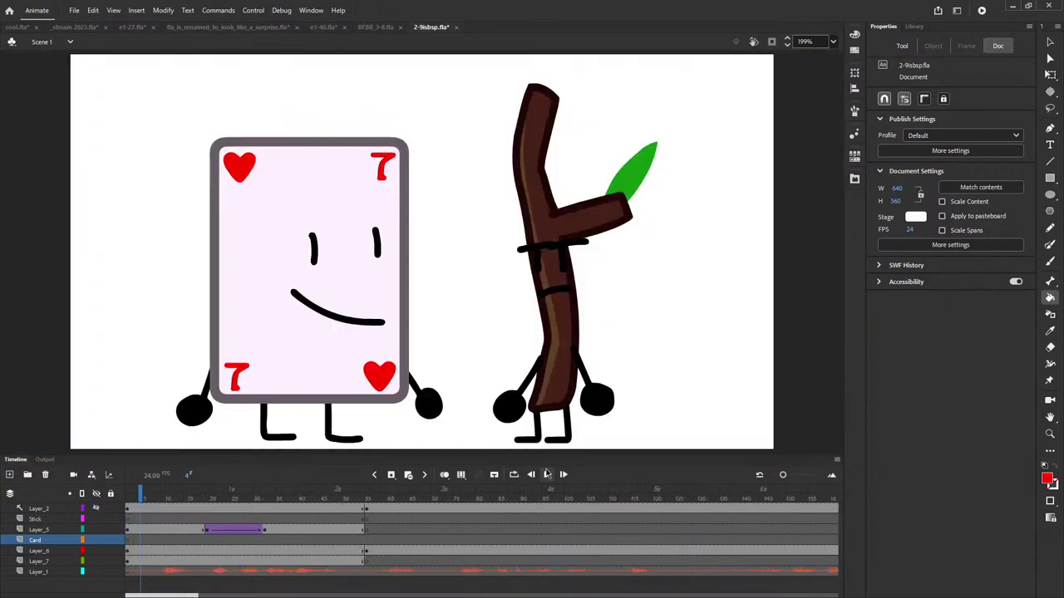
{"action": "left_click", "coordinate": [547, 474]}
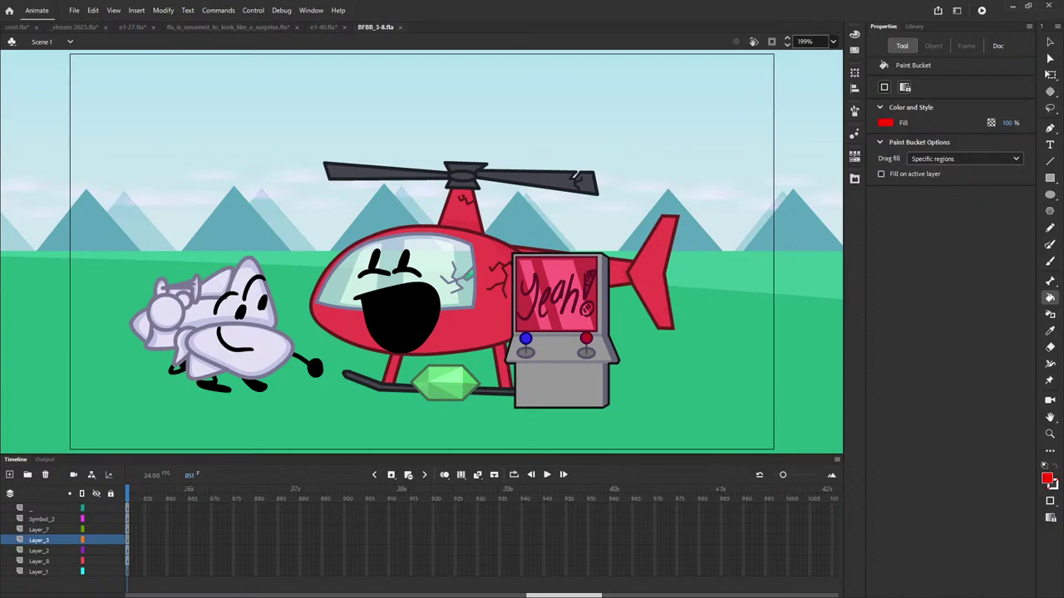
{"action": "key", "text": "ctrl+w"}
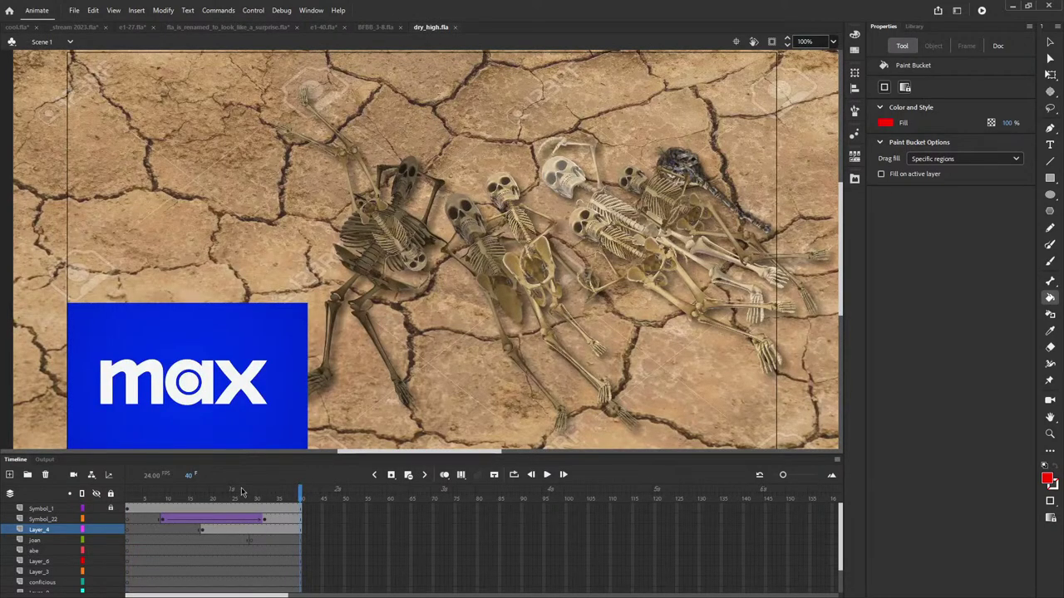
- Return dry_high.fla to frame 1 and play its character-to-skeleton transition through to frame 40
{"action": "left_click_drag", "start_coordinate": [241, 492], "coordinate": [100, 503]}
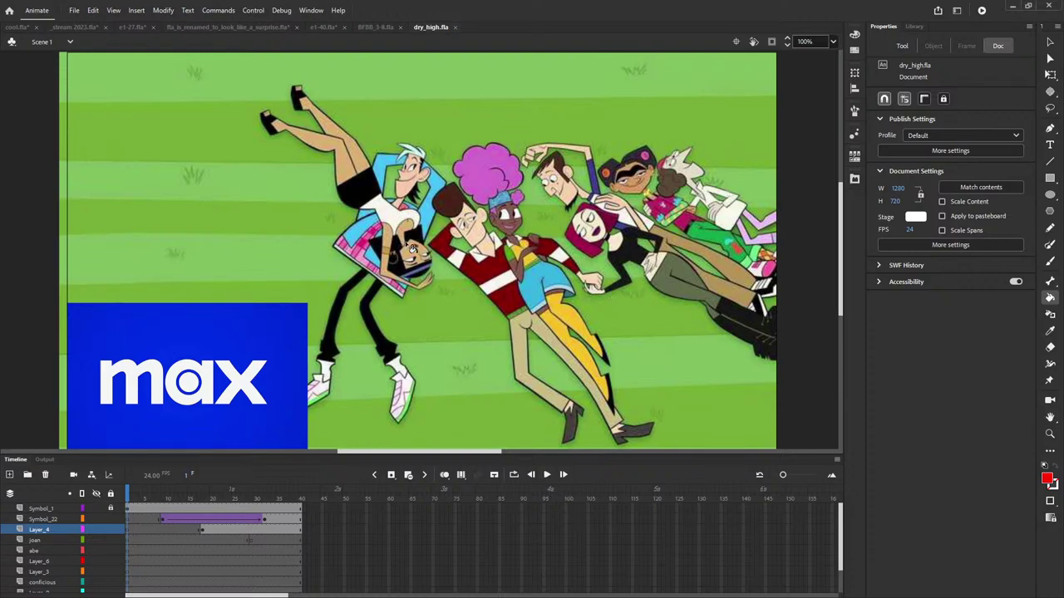
{"action": "left_click", "coordinate": [1049, 42]}
{"action": "left_click", "coordinate": [546, 474]}
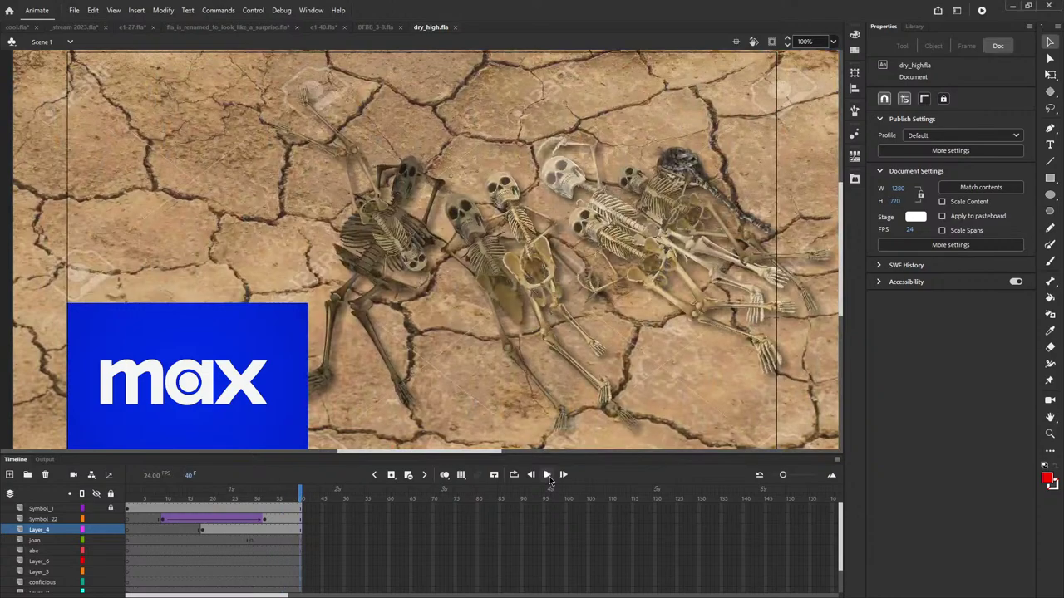
- Open the skeleton group's nested symbols down to Symbol 19, try moving one skeleton aside, and undo the move
{"action": "double_click", "coordinate": [615, 223]}
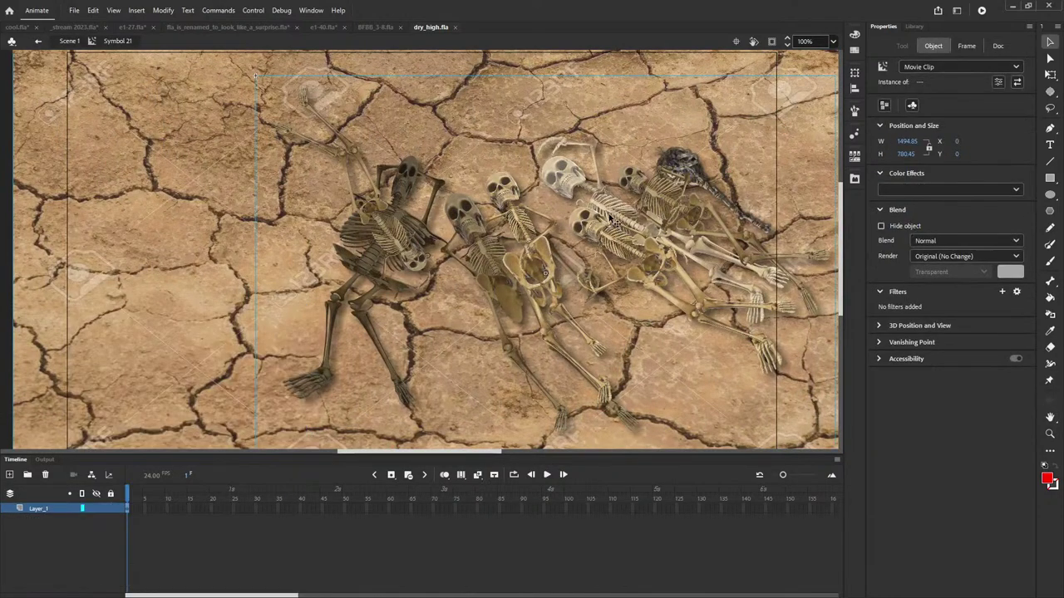
{"action": "double_click", "coordinate": [611, 220]}
{"action": "left_click", "coordinate": [528, 107]}
{"action": "left_click_drag", "start_coordinate": [363, 268], "coordinate": [138, 272]}
{"action": "key", "text": "ctrl+z"}
- Inspect the individual skeleton symbols inside Symbol 19, including cleo and jfk, down to the single bone shape in Symbol 14
{"action": "double_click", "coordinate": [351, 295]}
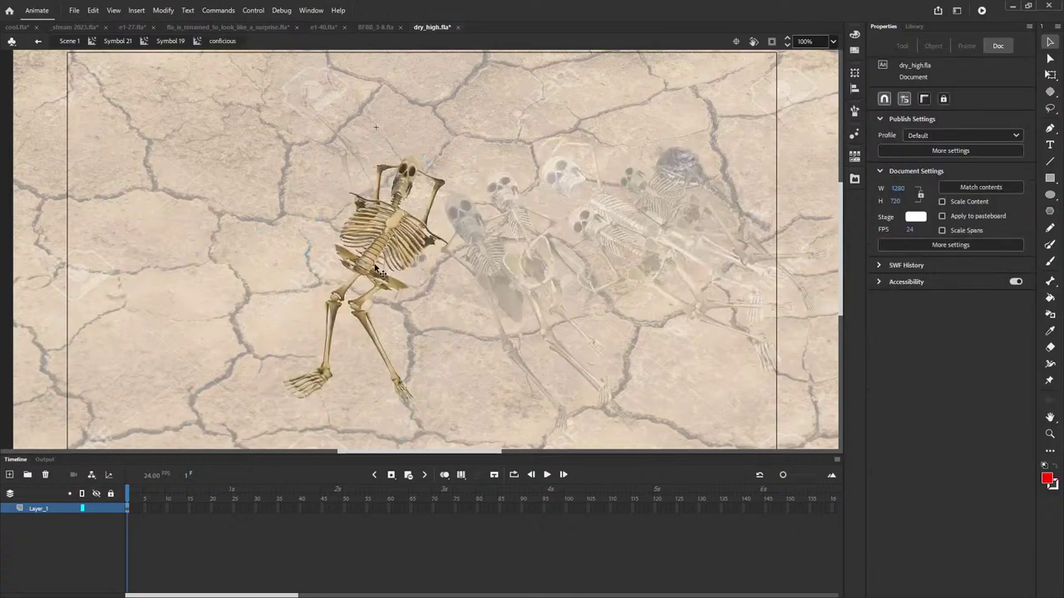
{"action": "double_click", "coordinate": [274, 241]}
{"action": "double_click", "coordinate": [345, 163]}
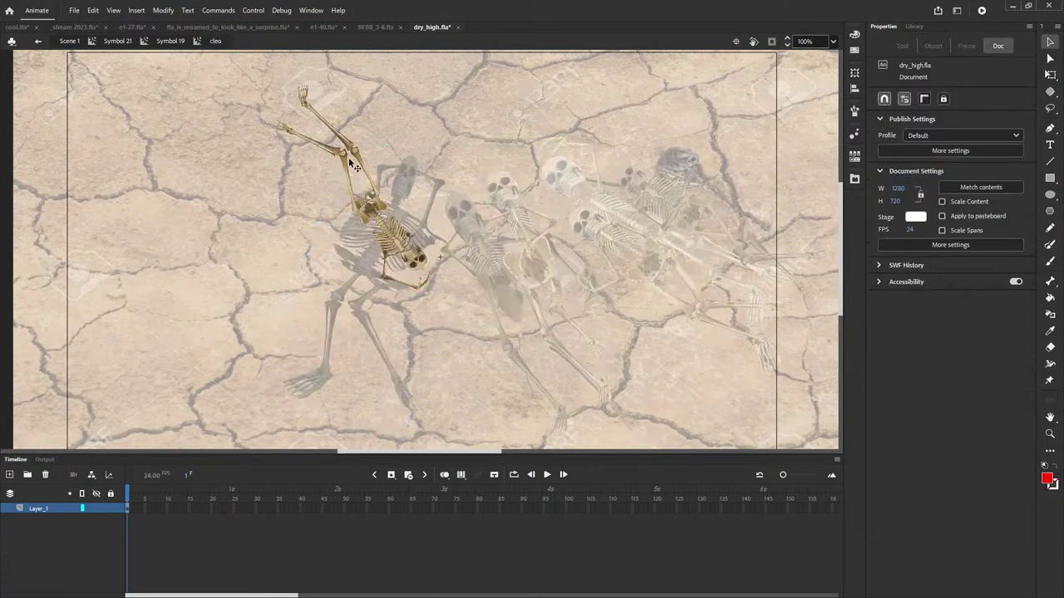
{"action": "double_click", "coordinate": [494, 195]}
{"action": "double_click", "coordinate": [528, 239]}
{"action": "double_click", "coordinate": [529, 236]}
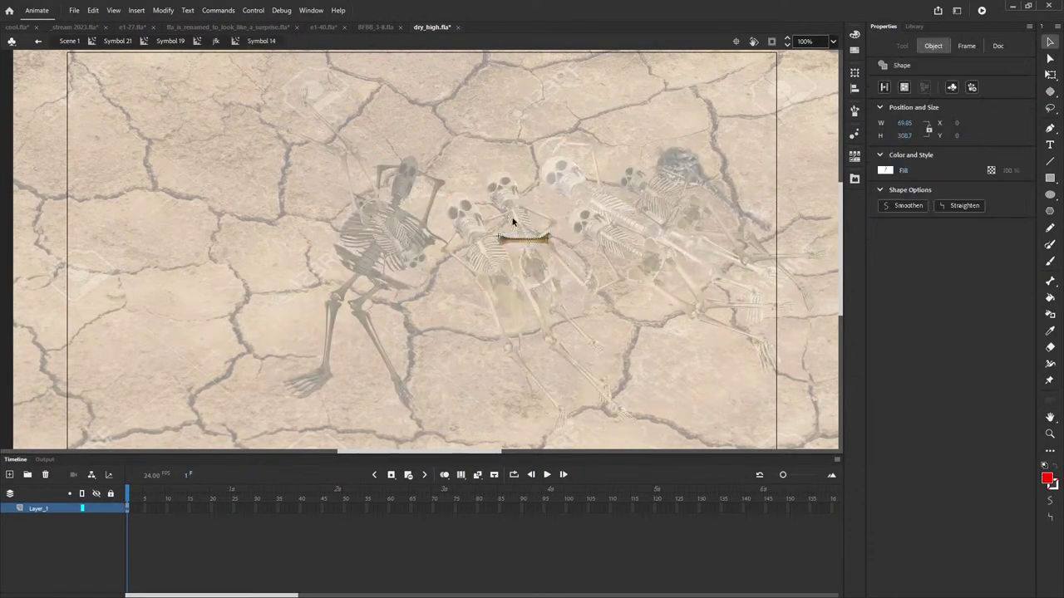
- Inspect the harriet skeleton symbol inside Symbol 19, then select the neighbouring abe instance
{"action": "double_click", "coordinate": [511, 217]}
{"action": "double_click", "coordinate": [511, 217]}
{"action": "left_click", "coordinate": [512, 218]}
{"action": "double_click", "coordinate": [512, 218]}
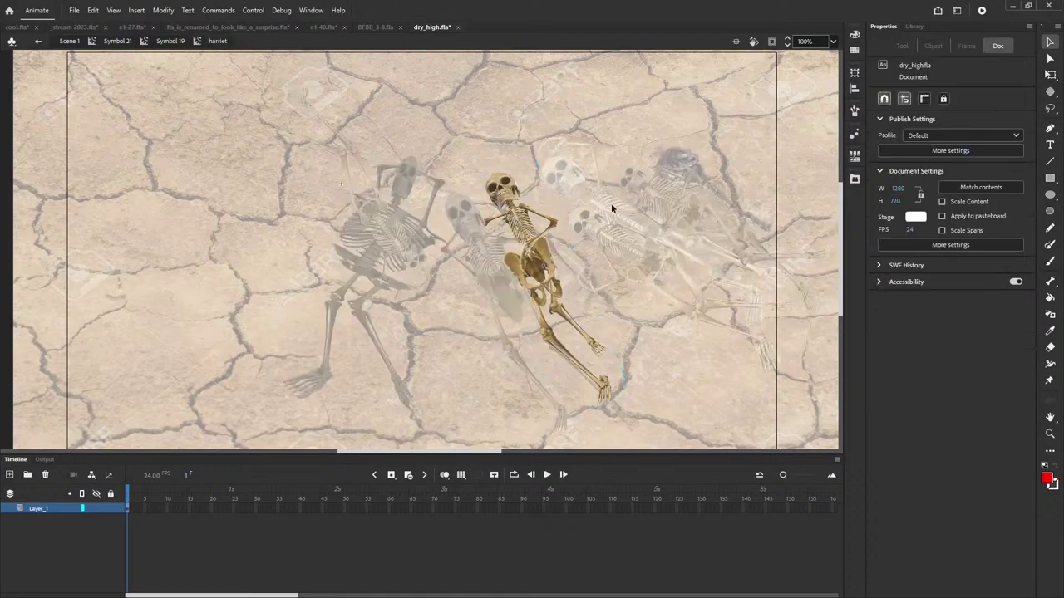
{"action": "double_click", "coordinate": [611, 204]}
{"action": "double_click", "coordinate": [603, 235]}
{"action": "double_click", "coordinate": [581, 184]}
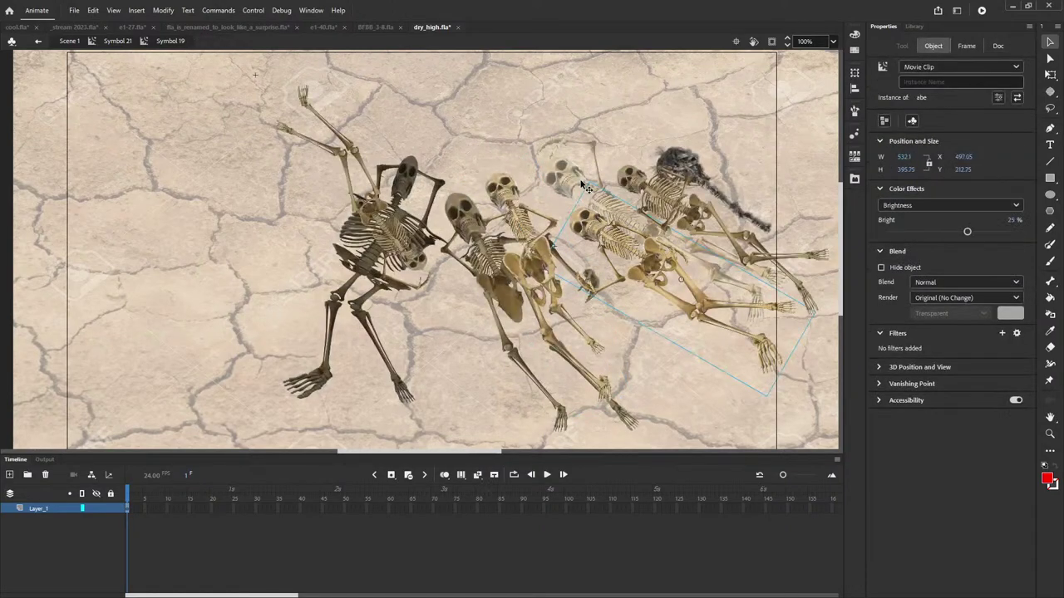
- Open Symbol 18 to inspect its skeleton parts, return to Symbol 19, and select the burnt hair bitmap
{"action": "double_click", "coordinate": [683, 172]}
{"action": "double_click", "coordinate": [683, 172]}
{"action": "double_click", "coordinate": [657, 190]}
{"action": "left_click", "coordinate": [658, 190]}
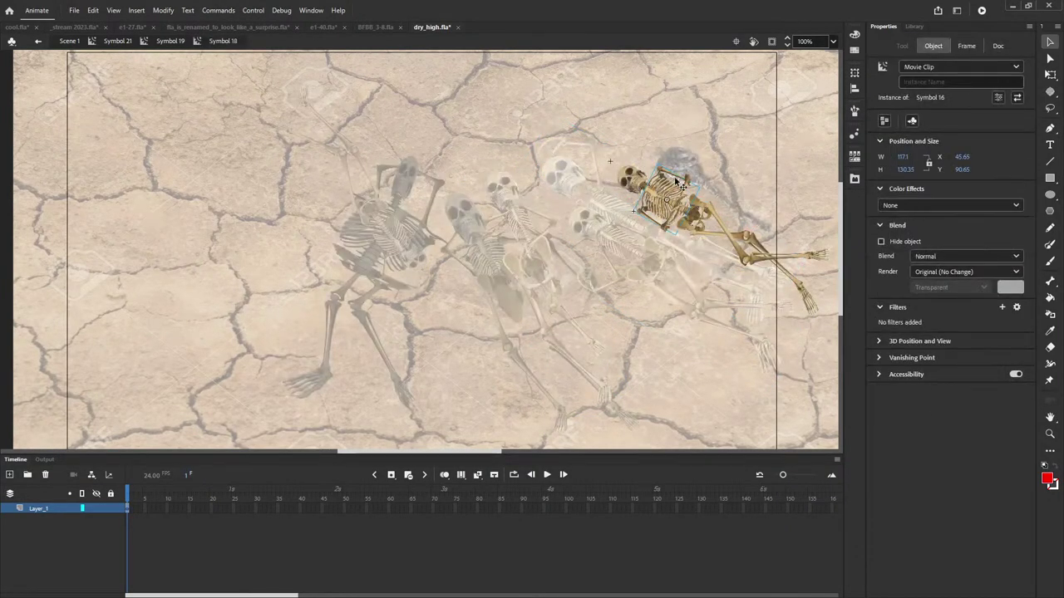
{"action": "double_click", "coordinate": [647, 133]}
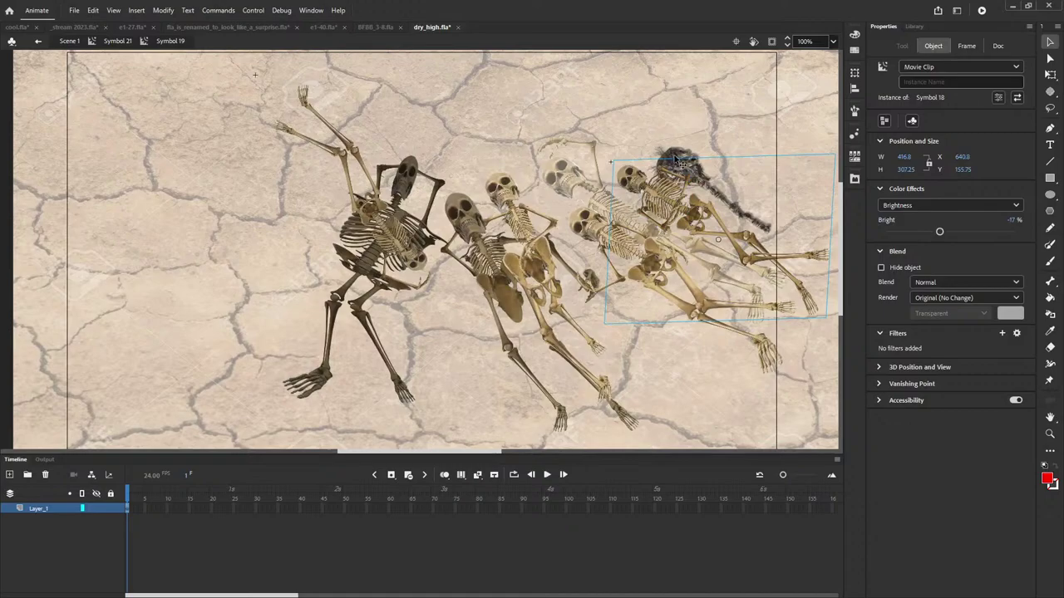
{"action": "left_click", "coordinate": [680, 158]}
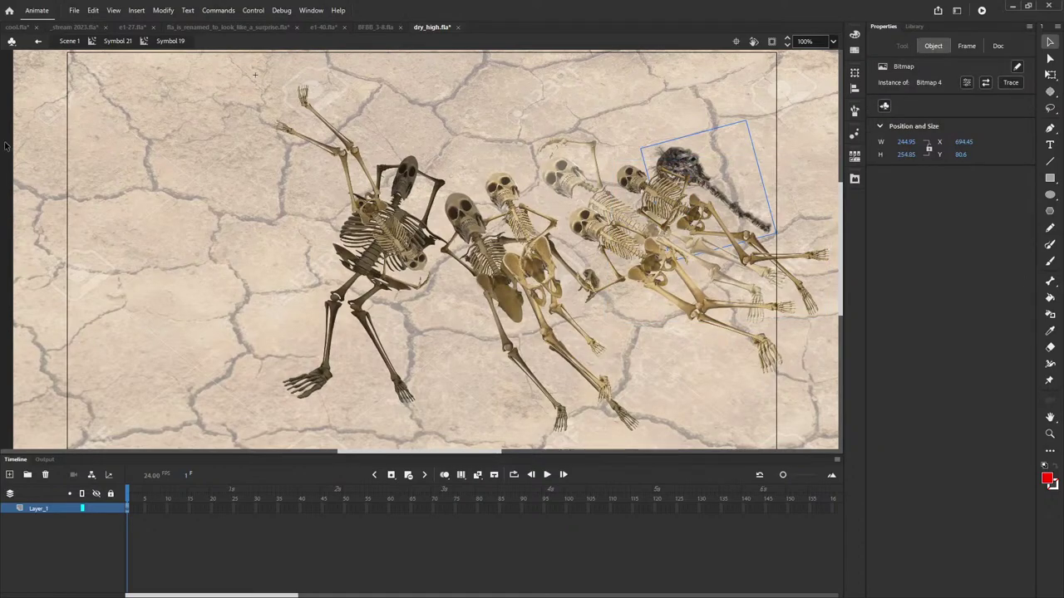
- Return to Scene 1, rewind to frame 1, and play the character-to-skeleton transition
{"action": "left_click", "coordinate": [69, 41]}
{"action": "left_click_drag", "start_coordinate": [233, 496], "coordinate": [127, 492]}
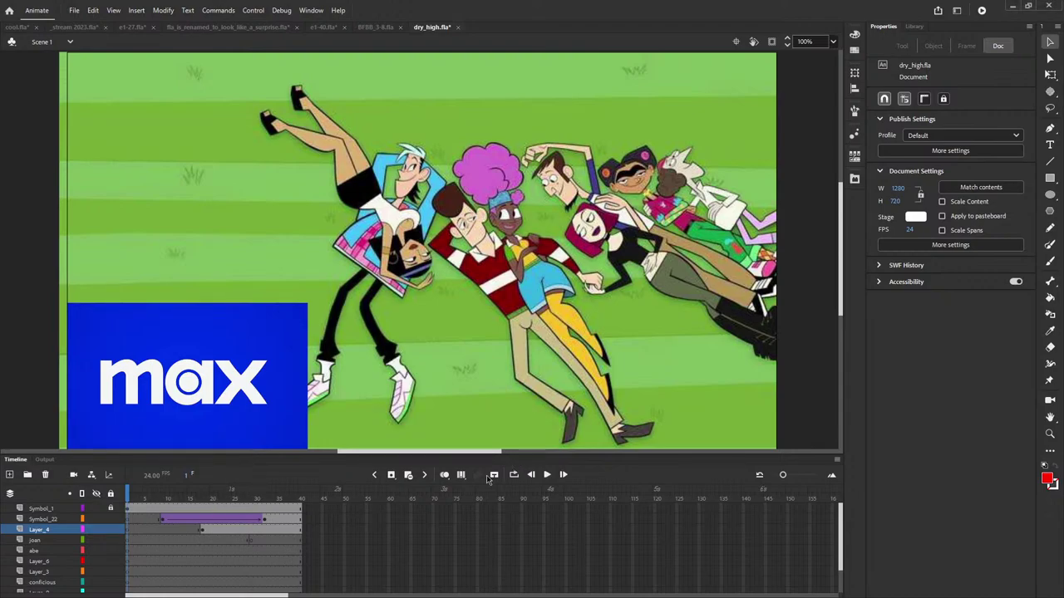
{"action": "left_click", "coordinate": [196, 344]}
{"action": "left_click", "coordinate": [547, 475]}
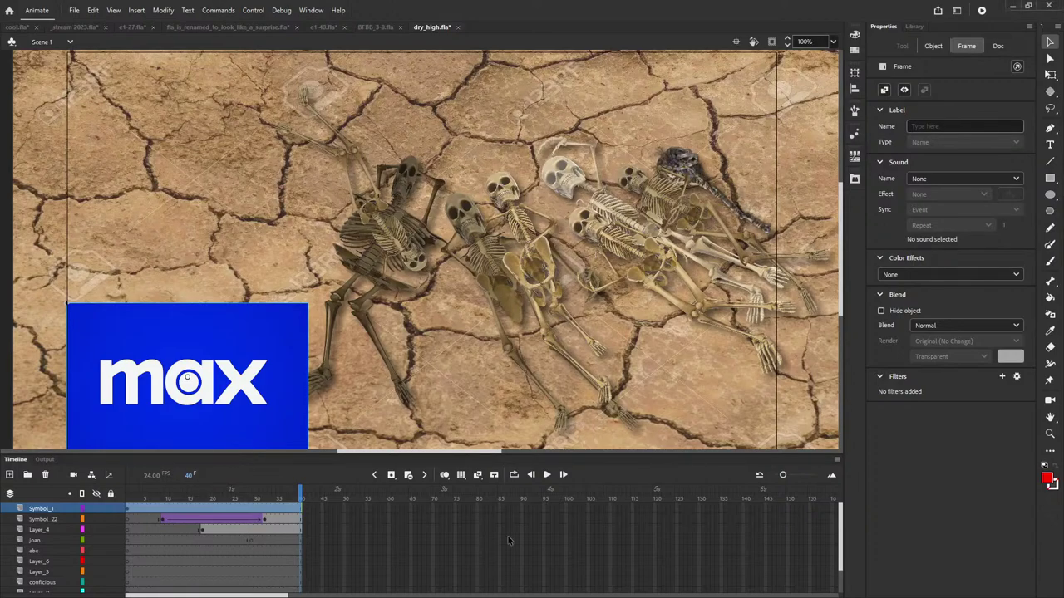
- Paste the copied diamond-patterned picture above the stage and enlarge it to about 5822 × 3275 px over the scene
{"action": "scroll", "coordinate": [549, 278], "scroll_direction": "down", "scroll_amount": 7}
{"action": "scroll", "coordinate": [549, 278], "scroll_direction": "up", "scroll_amount": 3}
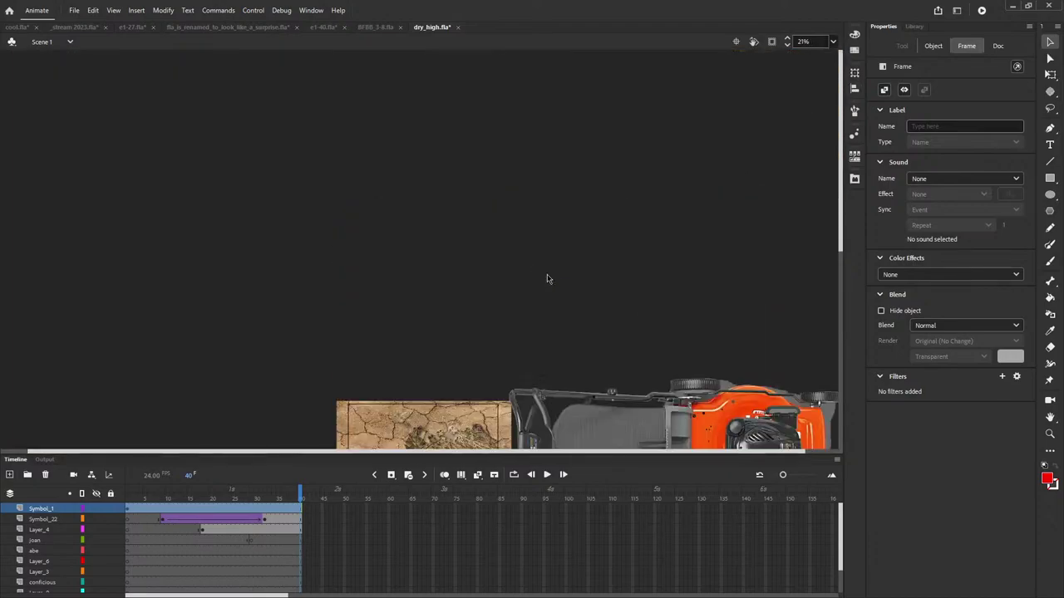
{"action": "left_click", "coordinate": [470, 209]}
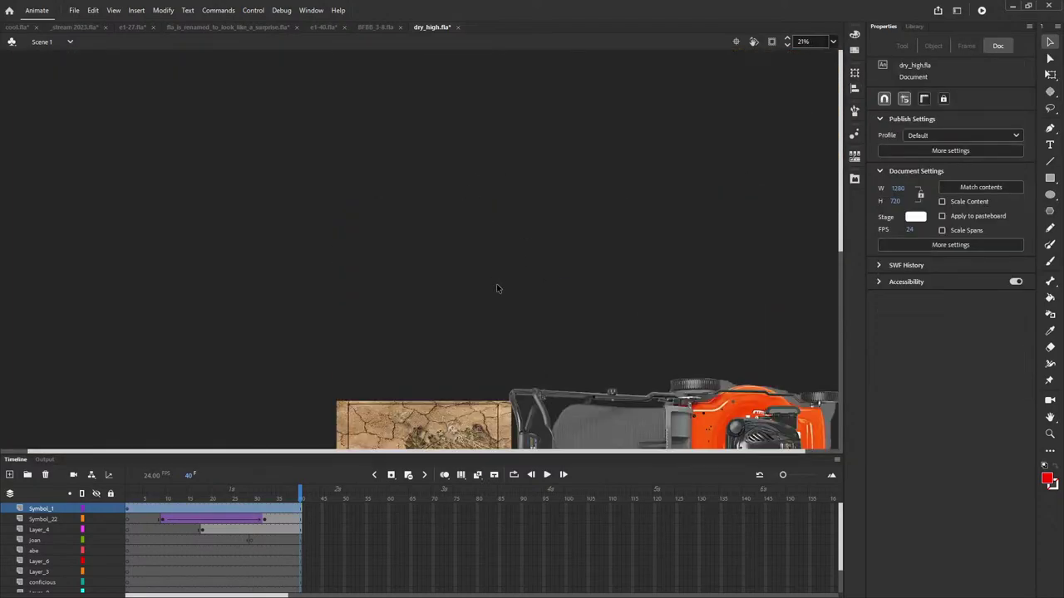
{"action": "key", "text": "ctrl+v"}
{"action": "left_click_drag", "start_coordinate": [456, 422], "coordinate": [465, 144]}
{"action": "key", "text": "q"}
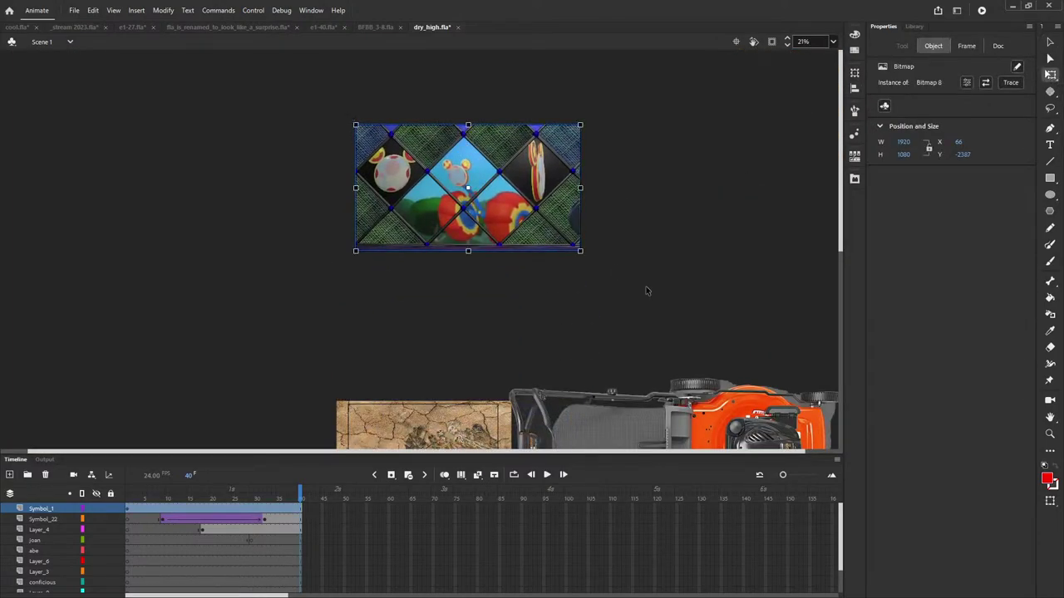
{"action": "left_click_drag", "start_coordinate": [580, 251], "coordinate": [808, 380]}
{"action": "left_click_drag", "start_coordinate": [644, 284], "coordinate": [605, 352]}
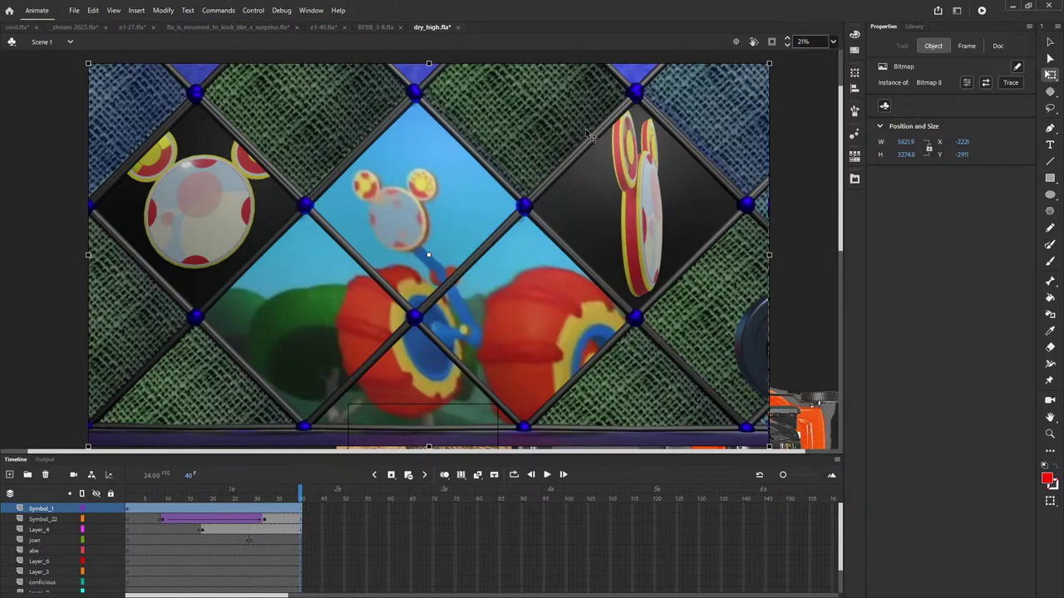
- Undo the enlargement of the pasted picture and delete it from the pasteboard
{"action": "key", "text": "ctrl+shift+z"}
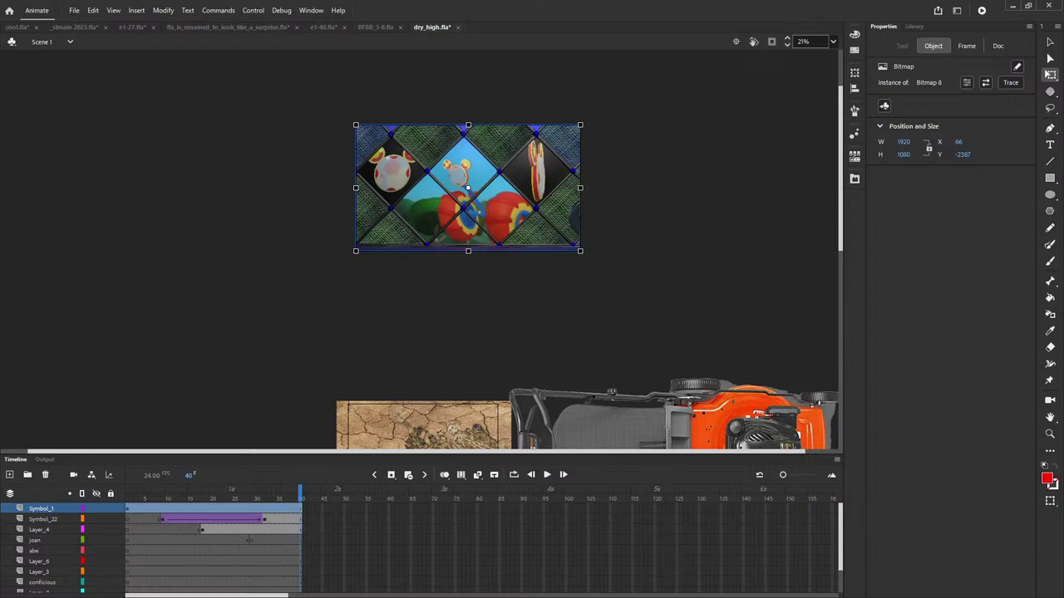
{"action": "key", "text": "Delete"}
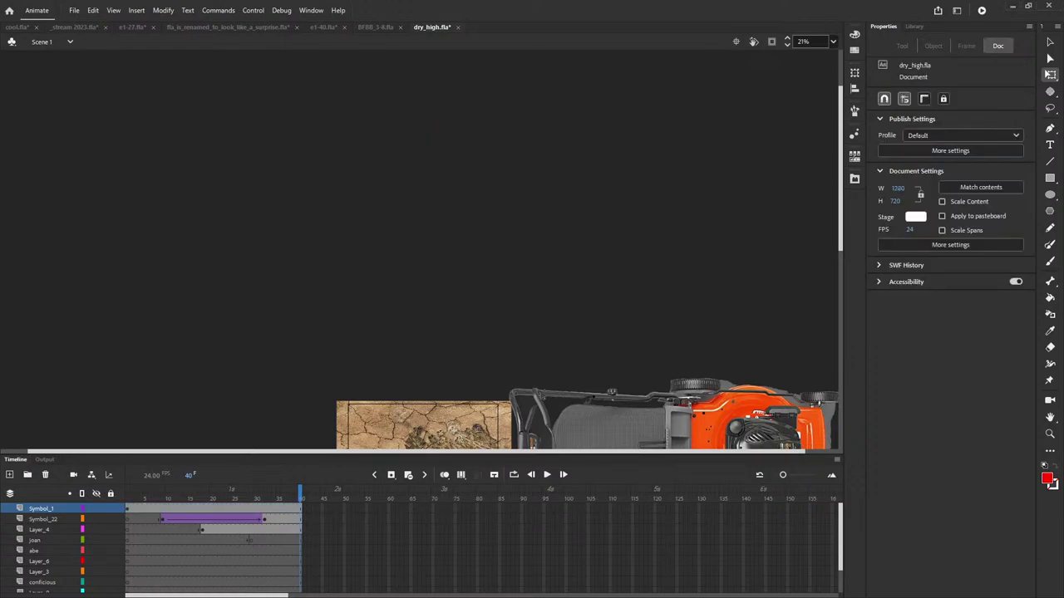
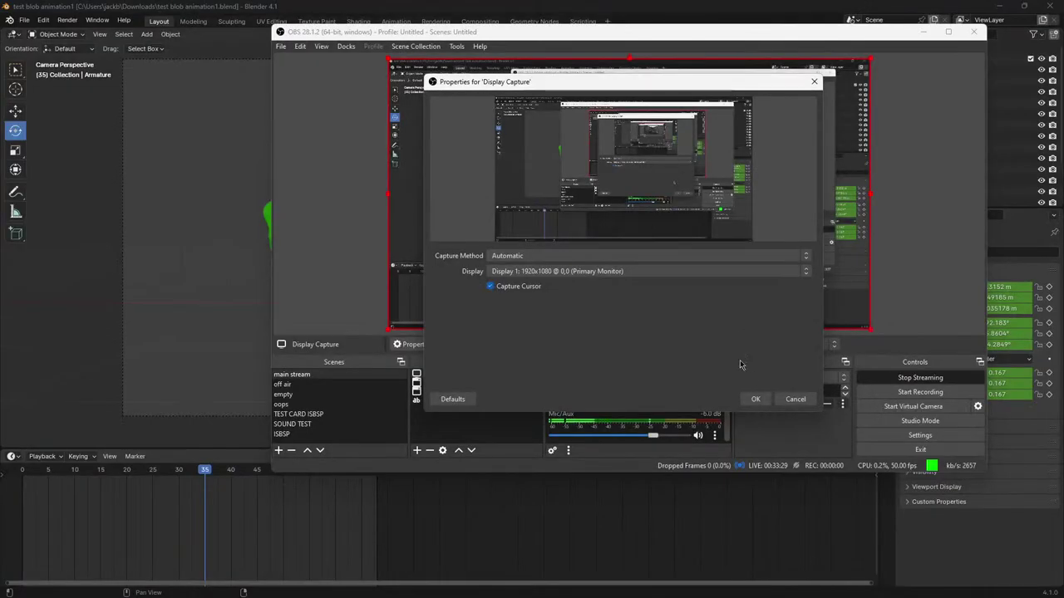
- Accept the Display Capture properties in OBS and dismiss the splash screen in Blender
{"action": "left_click", "coordinate": [754, 399]}
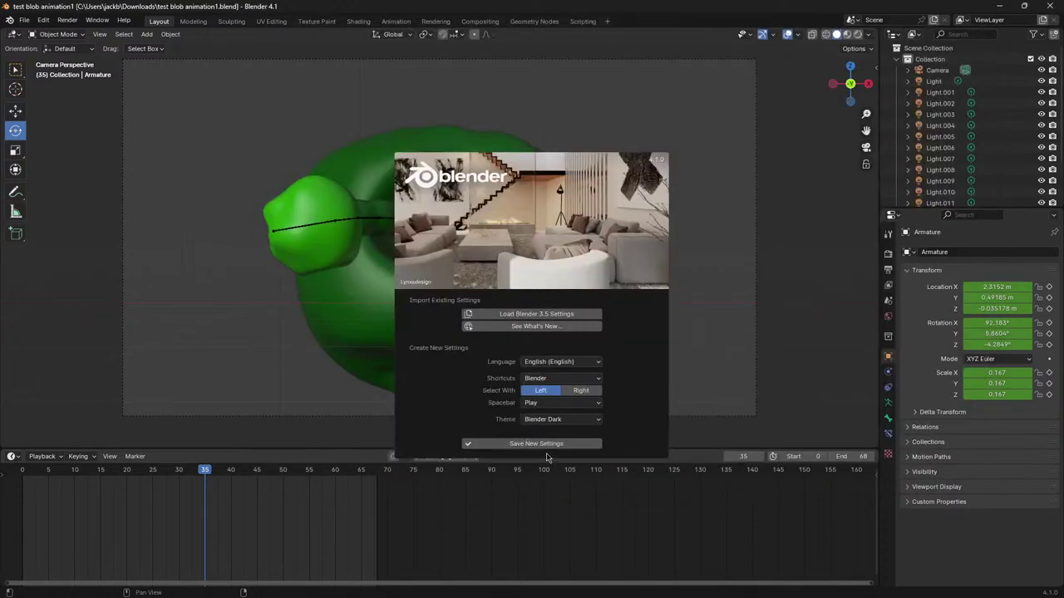
{"action": "left_click", "coordinate": [763, 245]}
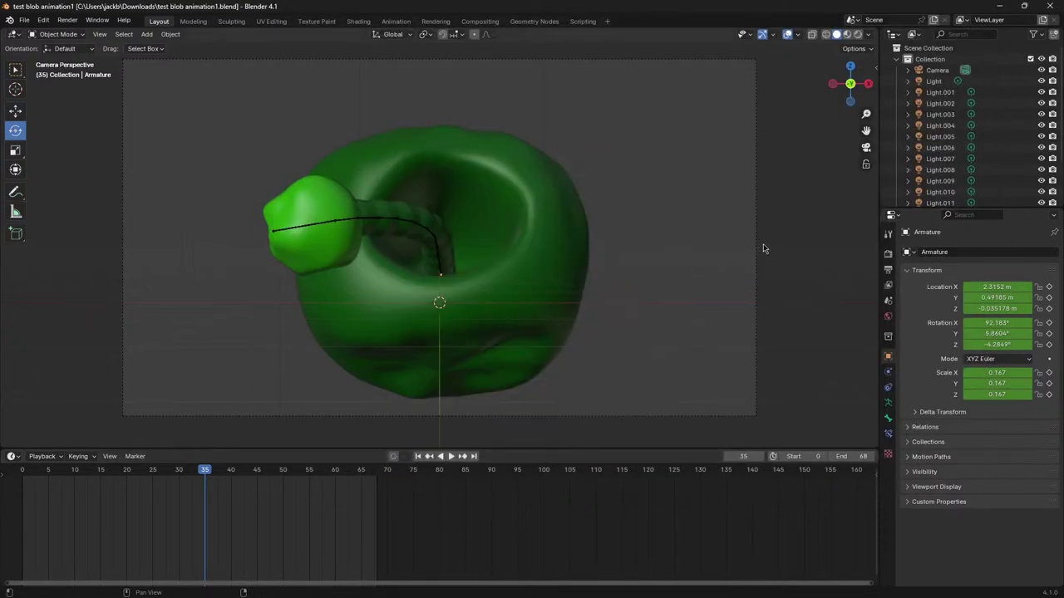
- Scrub the blob animation to frame 75 and examine the model from other angles
{"action": "left_click_drag", "start_coordinate": [763, 245], "coordinate": [248, 442]}
{"action": "left_click_drag", "start_coordinate": [202, 471], "coordinate": [413, 448]}
{"action": "left_click_drag", "start_coordinate": [507, 308], "coordinate": [881, 6]}
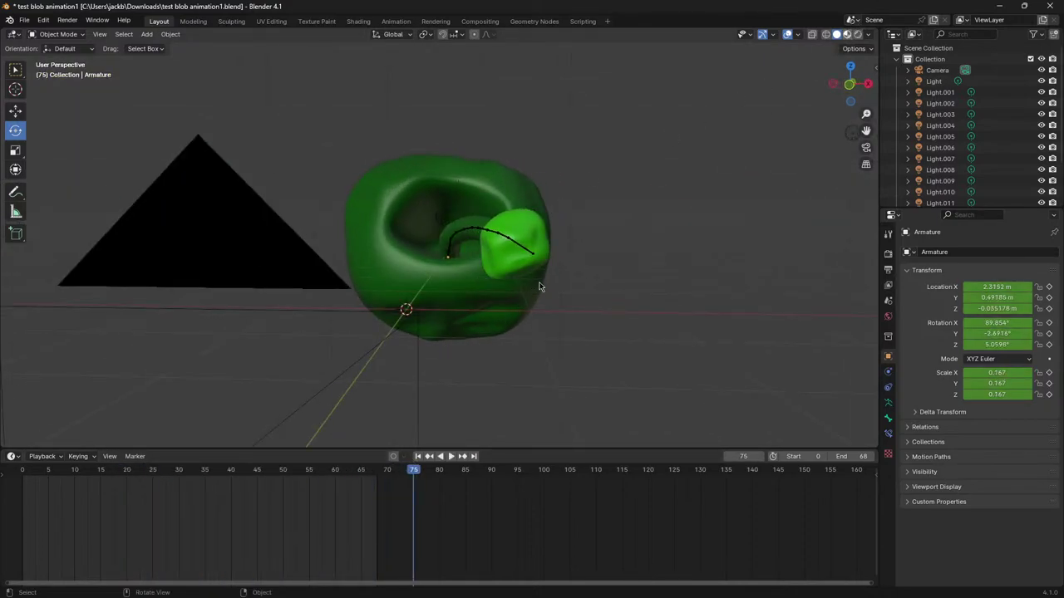
- Switch the viewport to Material Preview shading, scrub back toward the start, and play the blob animation
{"action": "left_click", "coordinate": [847, 35]}
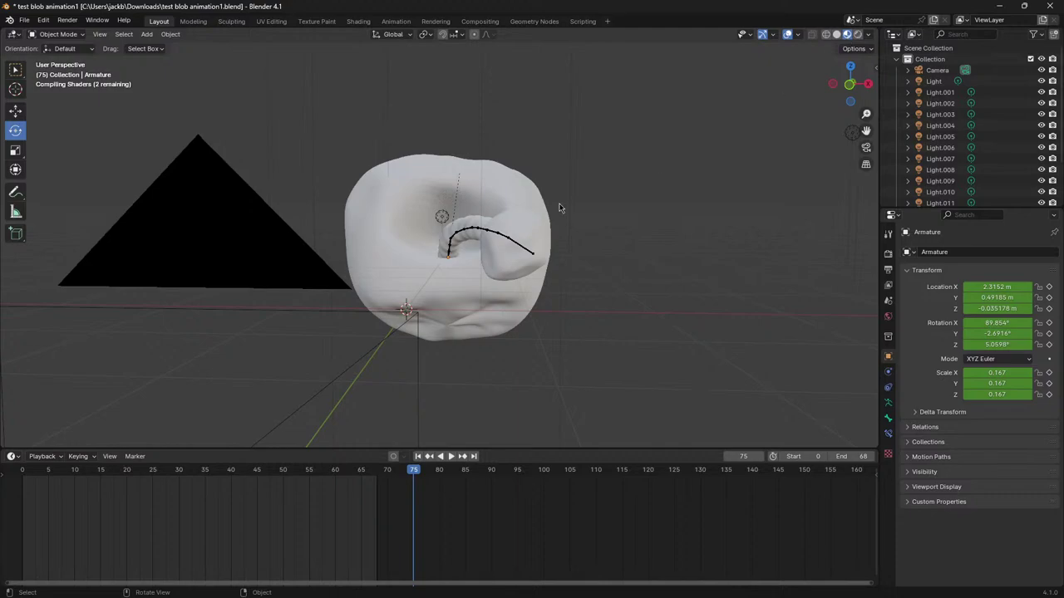
{"action": "left_click_drag", "start_coordinate": [559, 208], "coordinate": [509, 217]}
{"action": "left_click_drag", "start_coordinate": [412, 476], "coordinate": [106, 498]}
{"action": "left_click_drag", "start_coordinate": [529, 338], "coordinate": [546, 396]}
{"action": "key", "text": "space"}
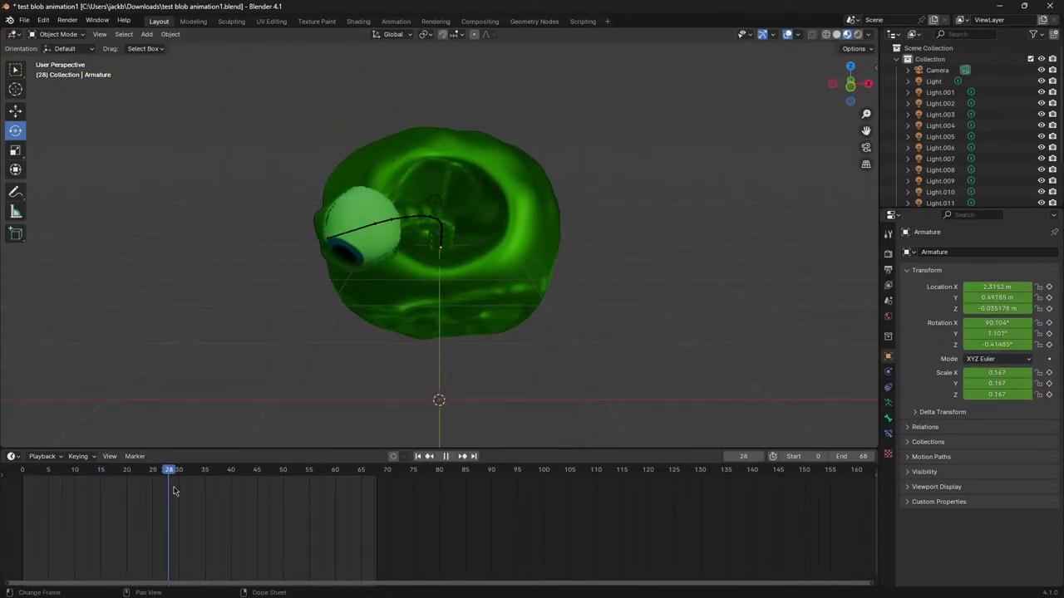
{"action": "key", "text": "space"}
{"action": "left_click_drag", "start_coordinate": [465, 349], "coordinate": [678, 367]}
- Check the livestream dashboard in Chrome, look in on Animate, and return to Blender
{"action": "left_click", "coordinate": [385, 587]}
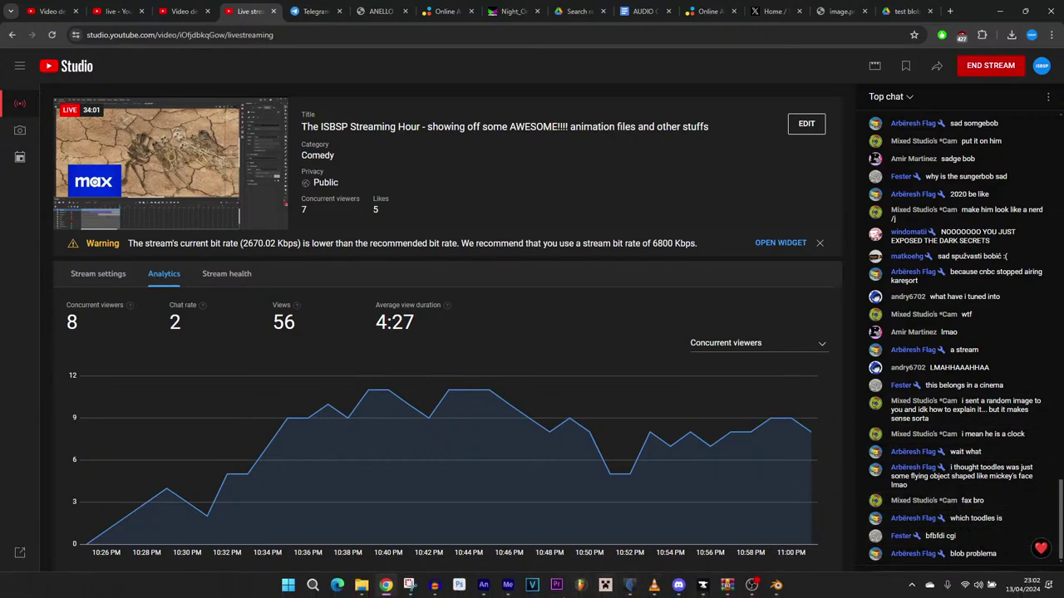
{"action": "left_click", "coordinate": [484, 585]}
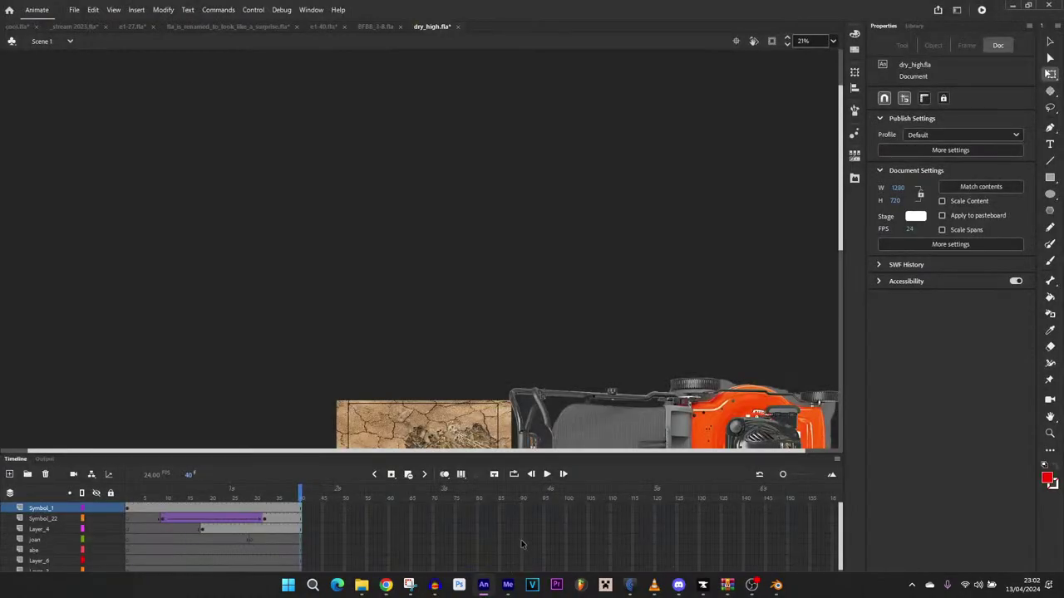
{"action": "left_click", "coordinate": [776, 585]}
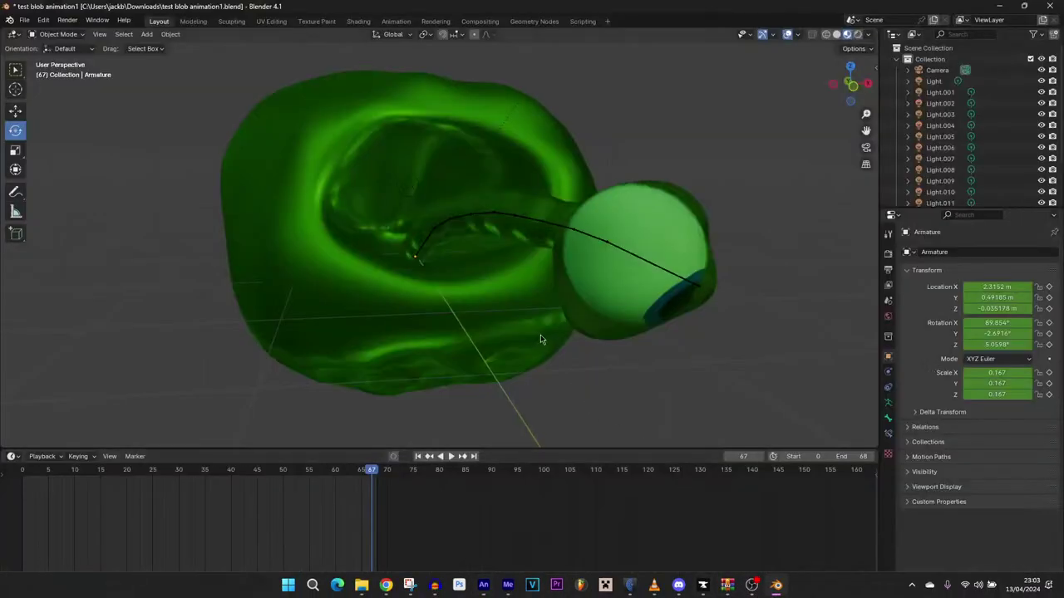
- Select the armature running through the blob's eye stalk and switch it to Pose Mode
{"action": "left_click_drag", "start_coordinate": [540, 339], "coordinate": [548, 291]}
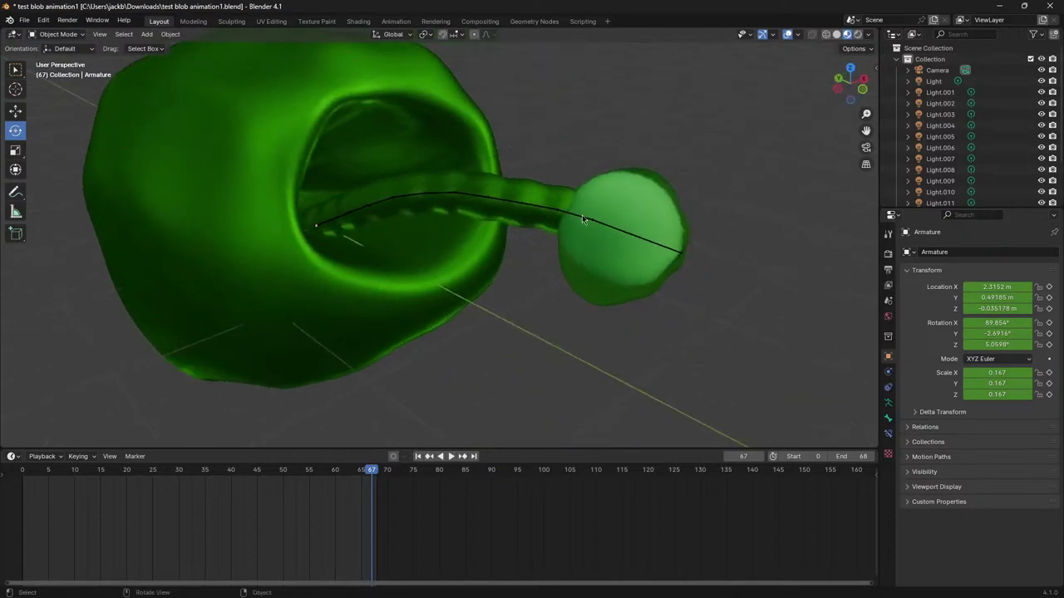
{"action": "left_click", "coordinate": [584, 219]}
{"action": "left_click_drag", "start_coordinate": [696, 253], "coordinate": [635, 237]}
{"action": "left_click", "coordinate": [602, 272]}
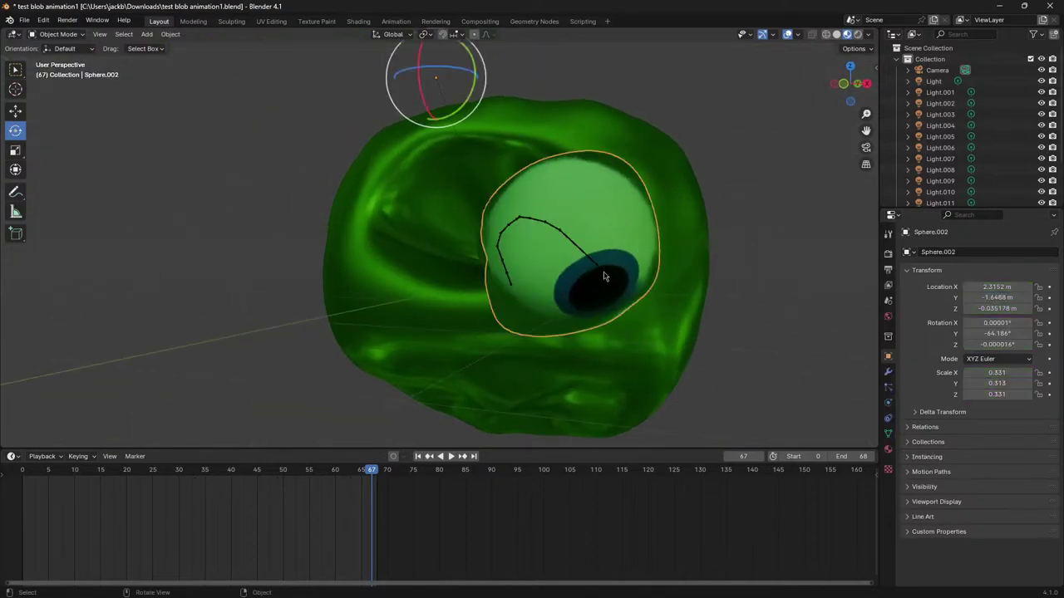
{"action": "left_click", "coordinate": [593, 262]}
{"action": "left_click", "coordinate": [58, 34]}
{"action": "left_click", "coordinate": [60, 71]}
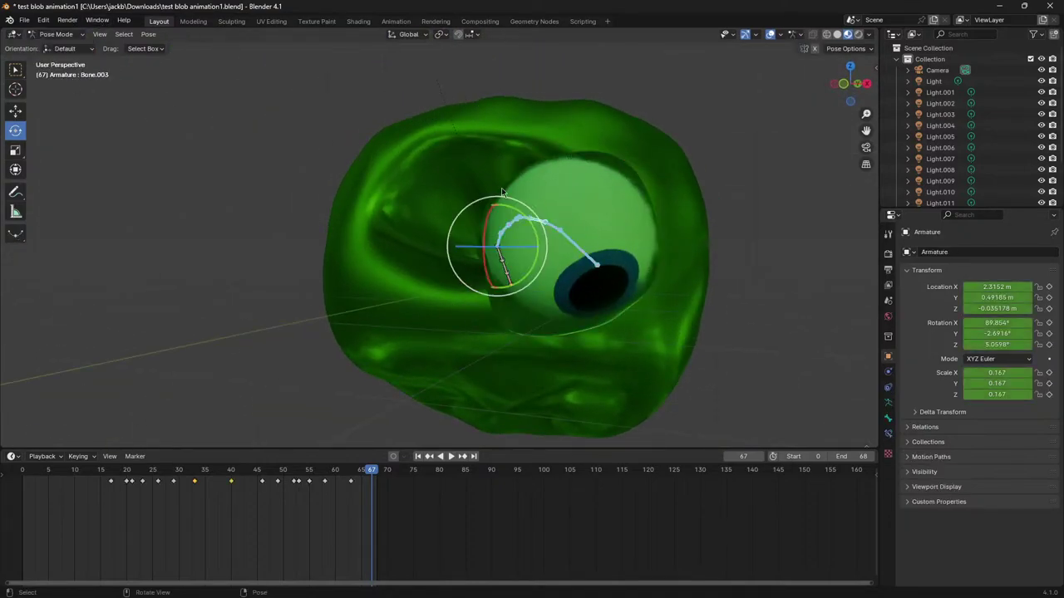
- Select the eye bone at the tip of the stalk and rotate it about the global Z axis
{"action": "left_click_drag", "start_coordinate": [548, 249], "coordinate": [629, 256]}
{"action": "left_click", "coordinate": [695, 293]}
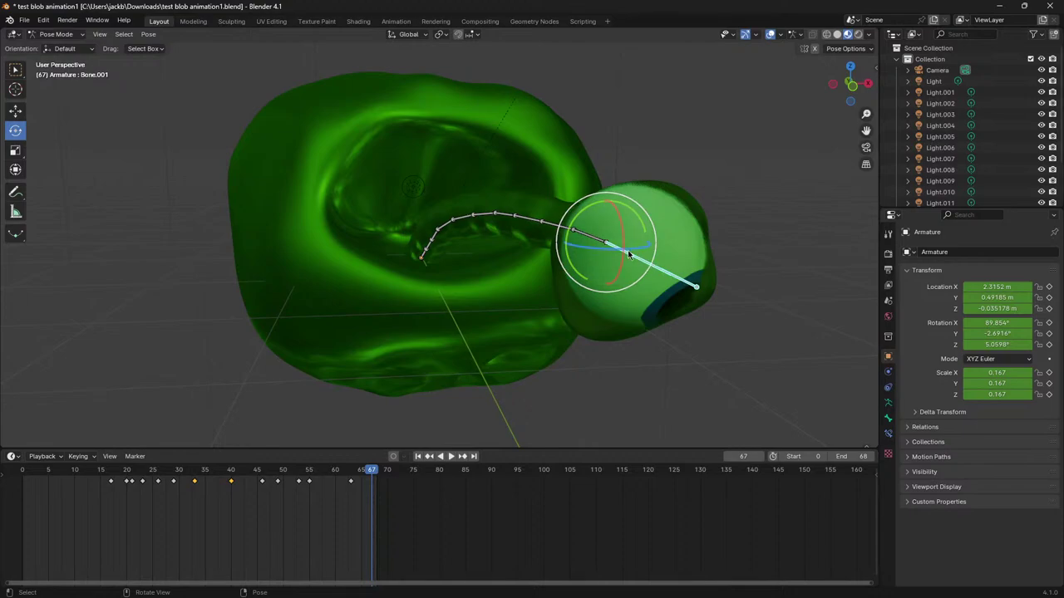
{"action": "key", "text": "r"}
{"action": "key", "text": "z"}
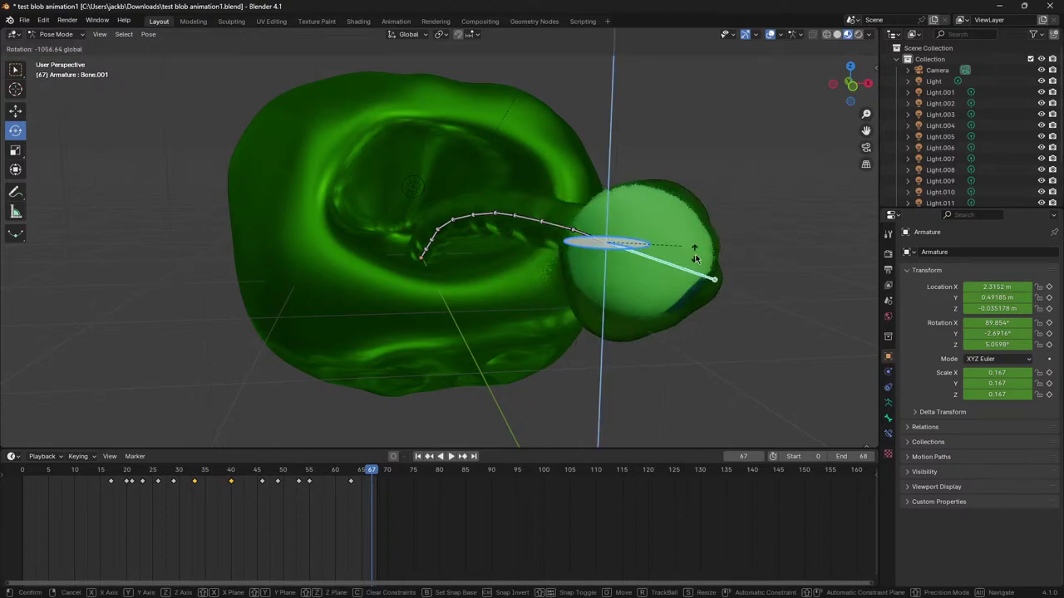
{"action": "left_click", "coordinate": [695, 250]}
- Try swinging the eye stalk by rotating a bone near its base, and undo the rotation
{"action": "left_click", "coordinate": [15, 110]}
{"action": "left_click_drag", "start_coordinate": [630, 221], "coordinate": [470, 169]}
{"action": "right_click", "coordinate": [490, 203]}
{"action": "left_click", "coordinate": [430, 248]}
{"action": "key", "text": "r"}
{"action": "key", "text": "x"}
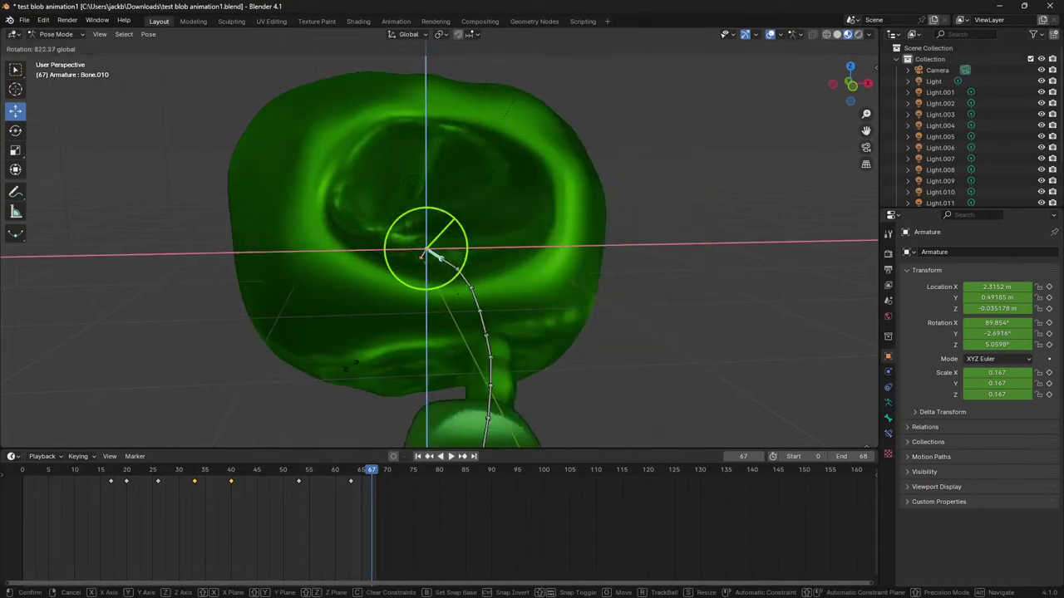
{"action": "left_click", "coordinate": [542, 67]}
{"action": "key", "text": "ctrl+z"}
- Try moving the eye bone at the end of the stalk, and undo the move
{"action": "left_click_drag", "start_coordinate": [543, 67], "coordinate": [569, 239]}
{"action": "left_click", "coordinate": [466, 266]}
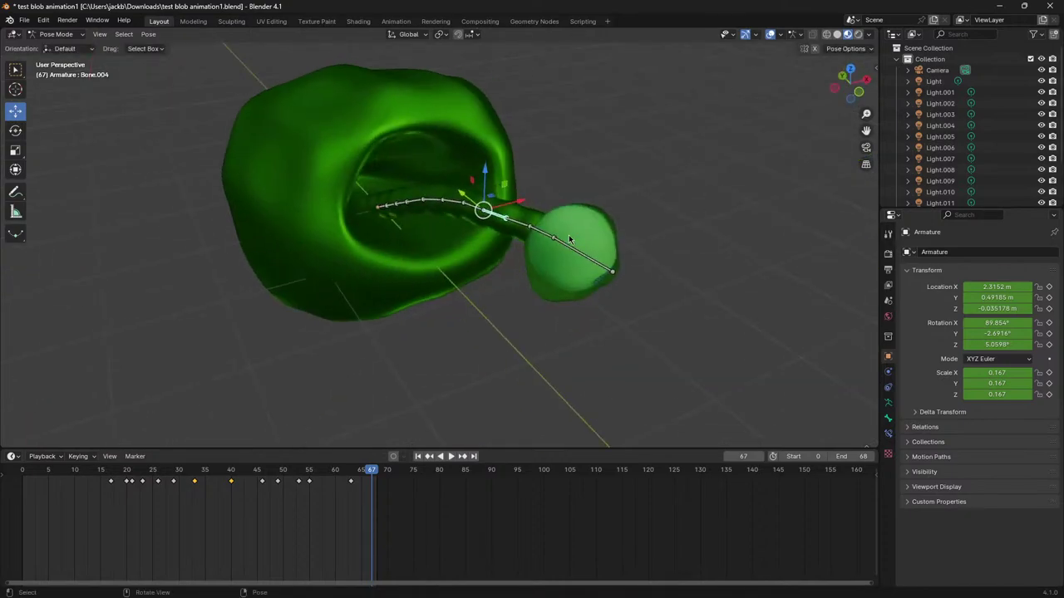
{"action": "left_click", "coordinate": [587, 259]}
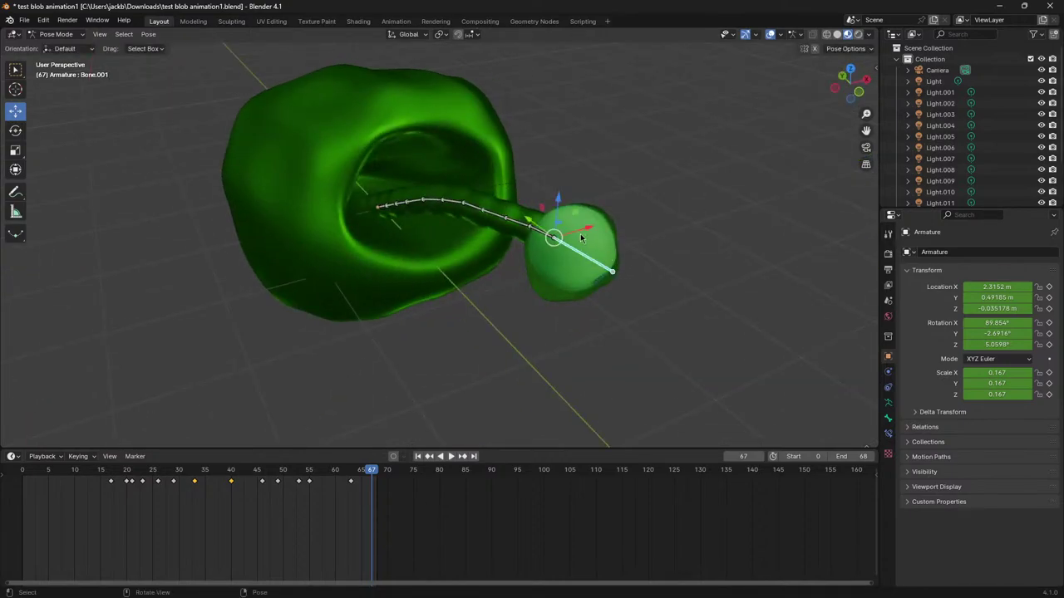
{"action": "left_click_drag", "start_coordinate": [575, 216], "coordinate": [563, 207]}
{"action": "key", "text": "ctrl+z"}
- Start opening another Blender project, discarding the unsaved changes to the blob animation
{"action": "left_click", "coordinate": [24, 20]}
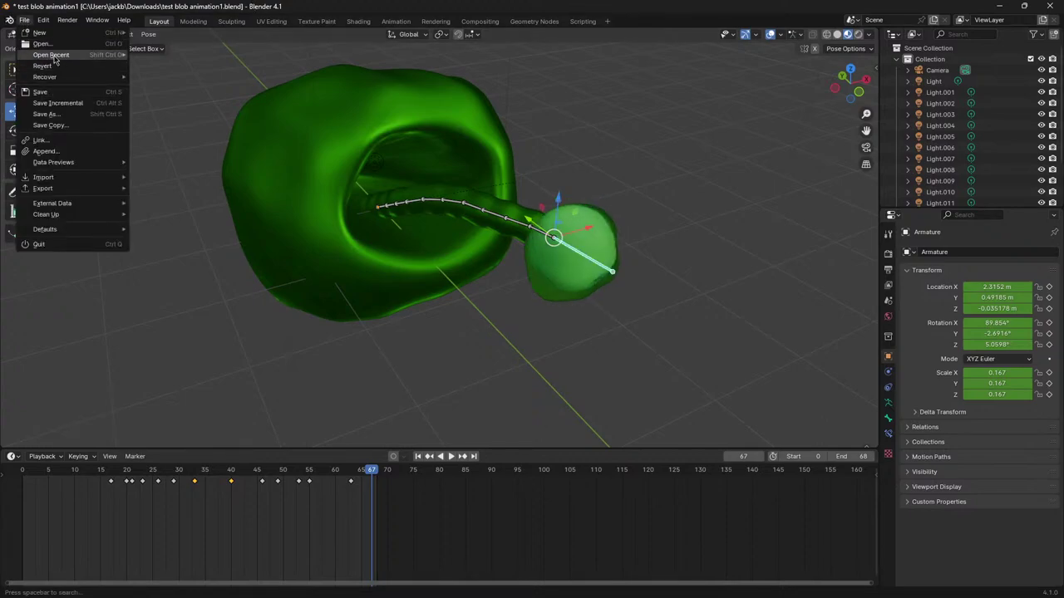
{"action": "mouse_move", "coordinate": [58, 55]}
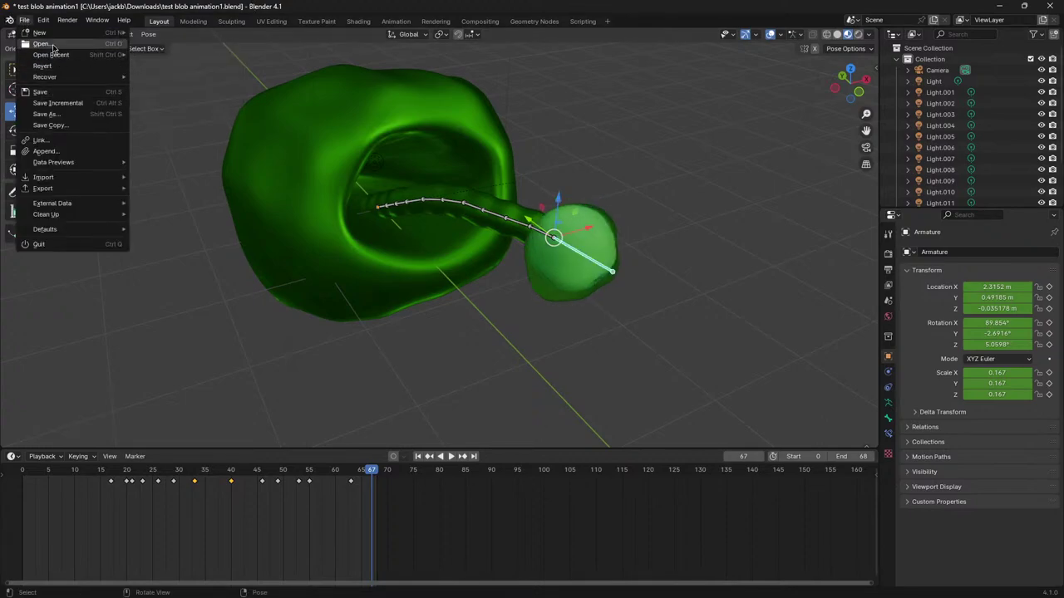
{"action": "left_click", "coordinate": [53, 44]}
{"action": "left_click", "coordinate": [559, 329]}
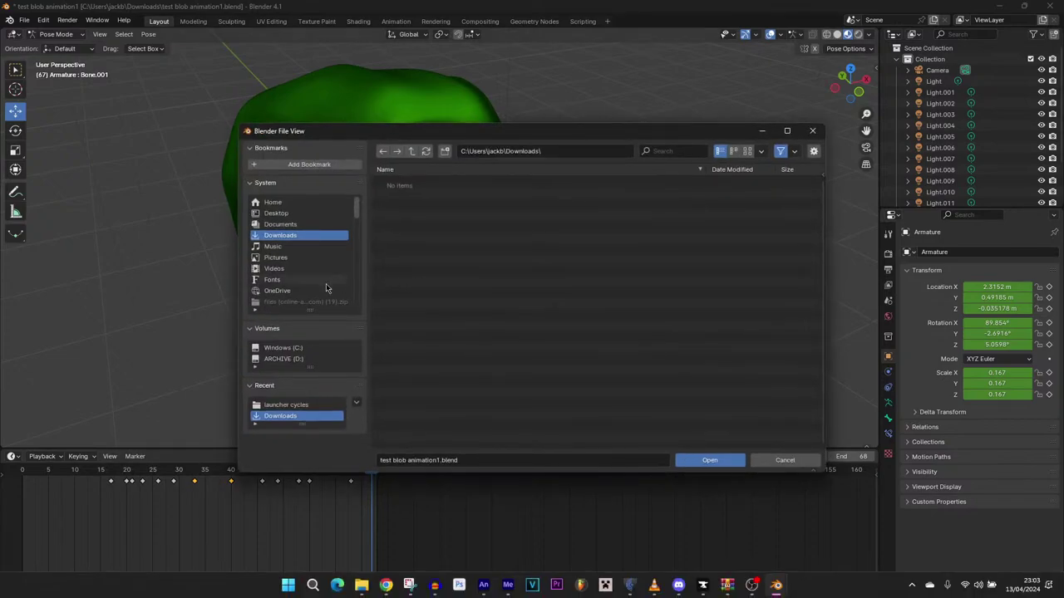
{"action": "left_click", "coordinate": [585, 152]}
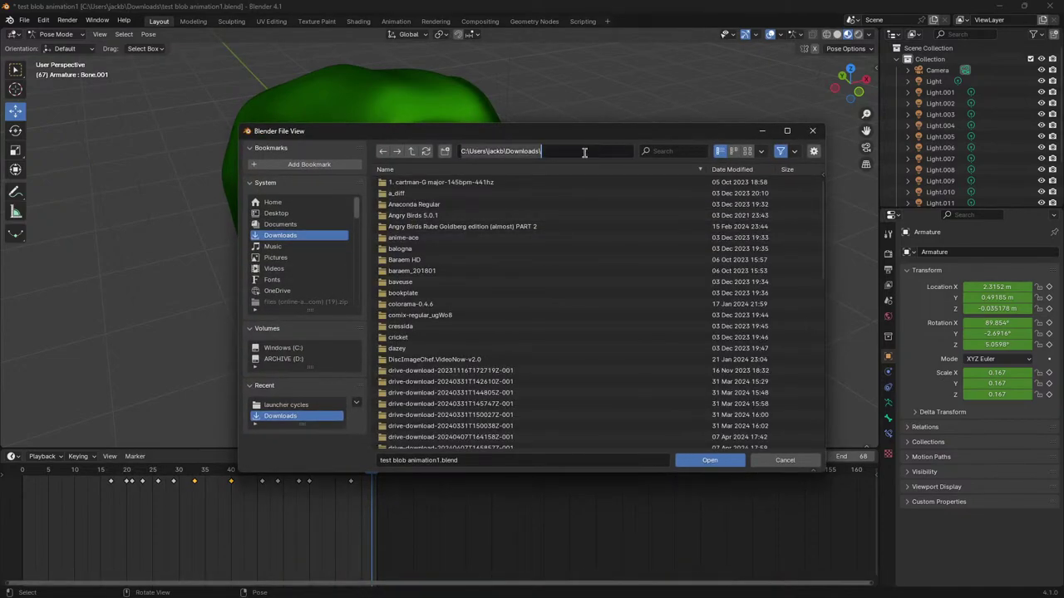
- Open The Real Thomas (real) (1).blend from the blender folder on the ARCHIVE (D:) drive
{"action": "left_click", "coordinate": [358, 213]}
{"action": "left_click_drag", "start_coordinate": [358, 214], "coordinate": [359, 319]}
{"action": "left_click", "coordinate": [279, 359]}
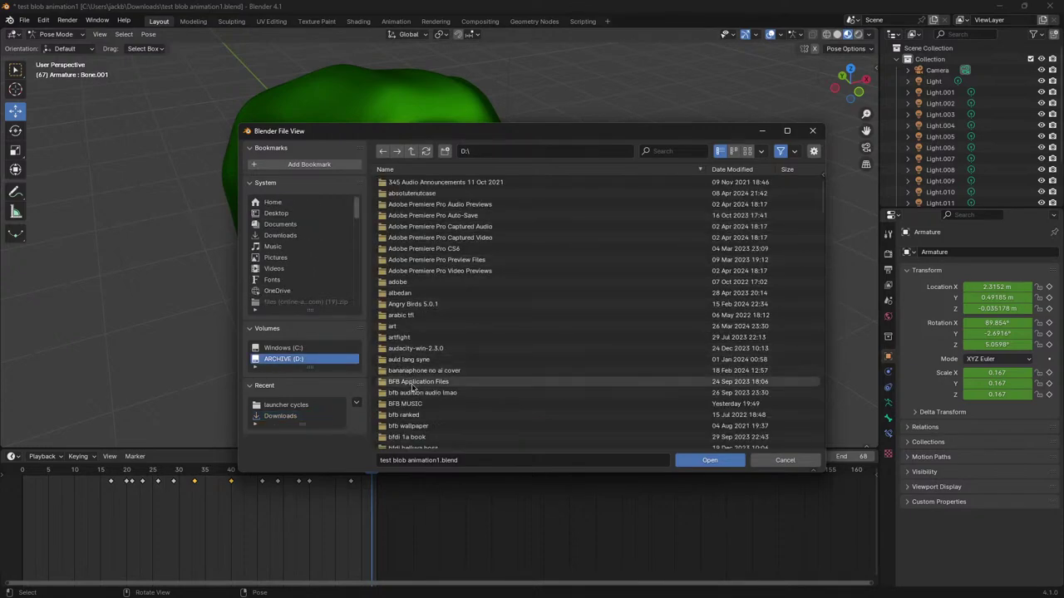
{"action": "double_click", "coordinate": [399, 425]}
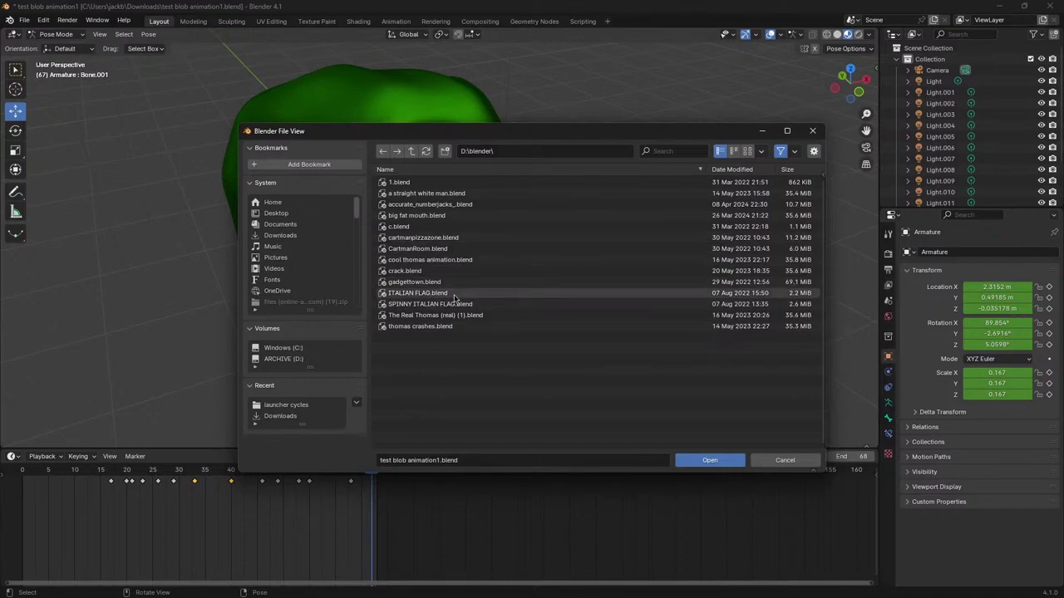
{"action": "left_click", "coordinate": [458, 316]}
{"action": "left_click", "coordinate": [701, 464]}
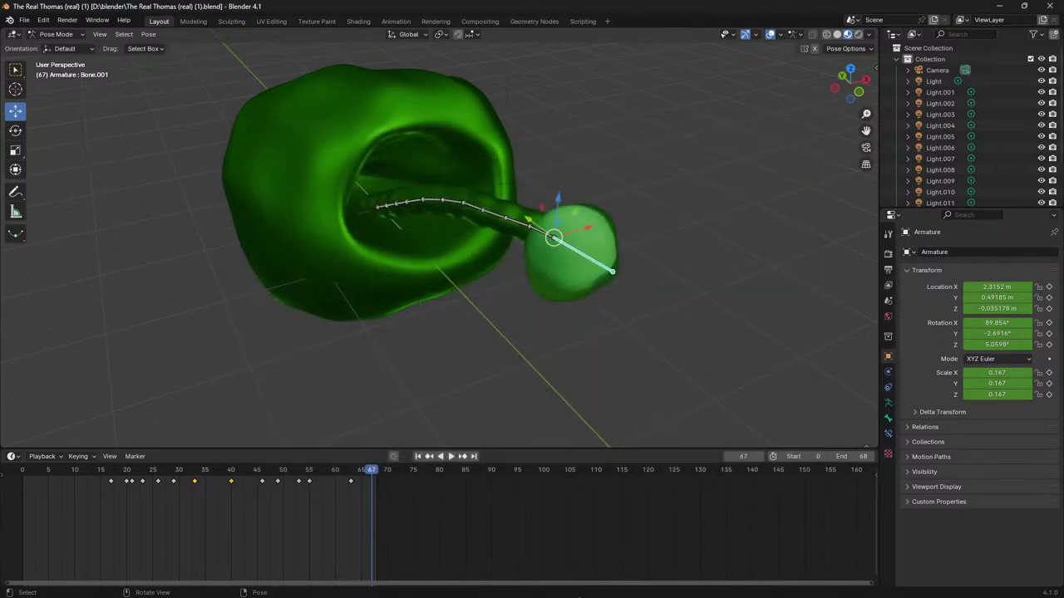
{"action": "mouse_move", "coordinate": [679, 590]}
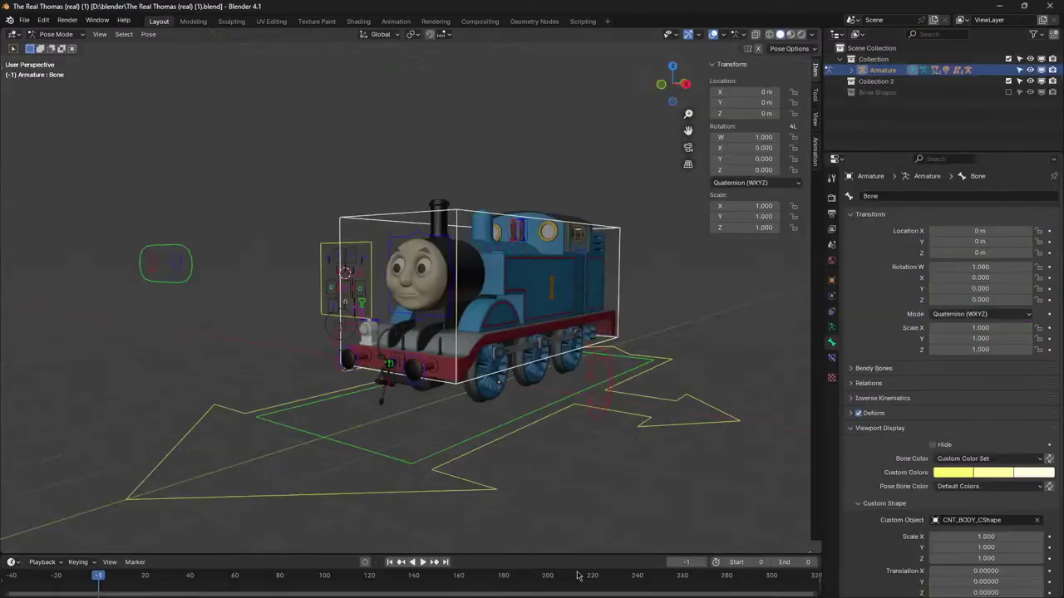
- Examine the train model, its face and the surrounding rig controls from several angles and up close
{"action": "left_click_drag", "start_coordinate": [465, 378], "coordinate": [5, 352]}
{"action": "scroll", "coordinate": [543, 394], "scroll_direction": "up", "scroll_amount": 6}
{"action": "scroll", "coordinate": [186, 306], "scroll_direction": "down", "scroll_amount": 3}
{"action": "left_click_drag", "start_coordinate": [185, 307], "coordinate": [357, 299]}
{"action": "left_click_drag", "start_coordinate": [368, 288], "coordinate": [449, 312]}
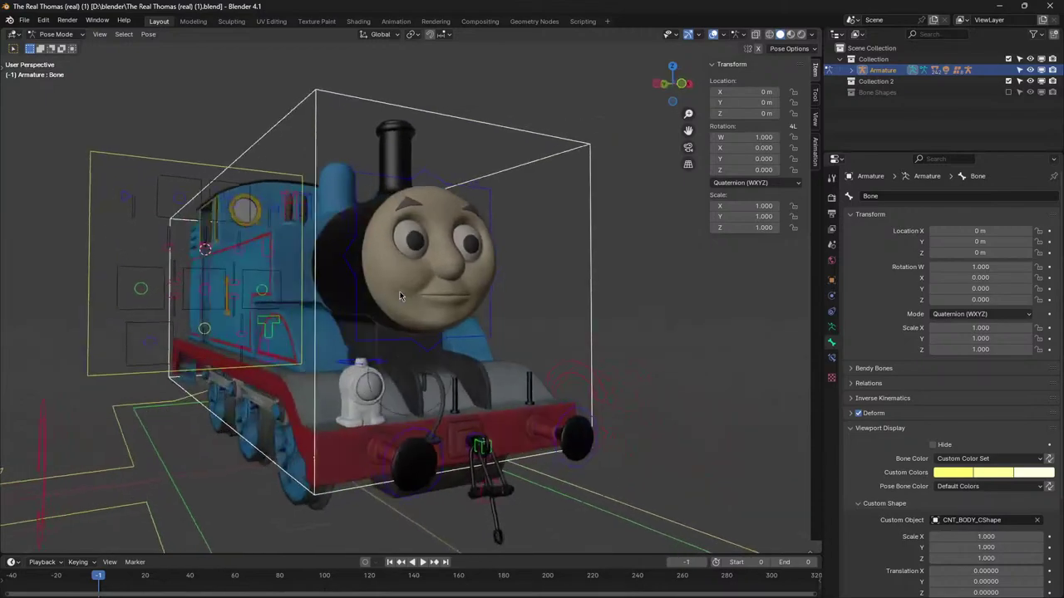
{"action": "scroll", "coordinate": [576, 335], "scroll_direction": "up", "scroll_amount": 5}
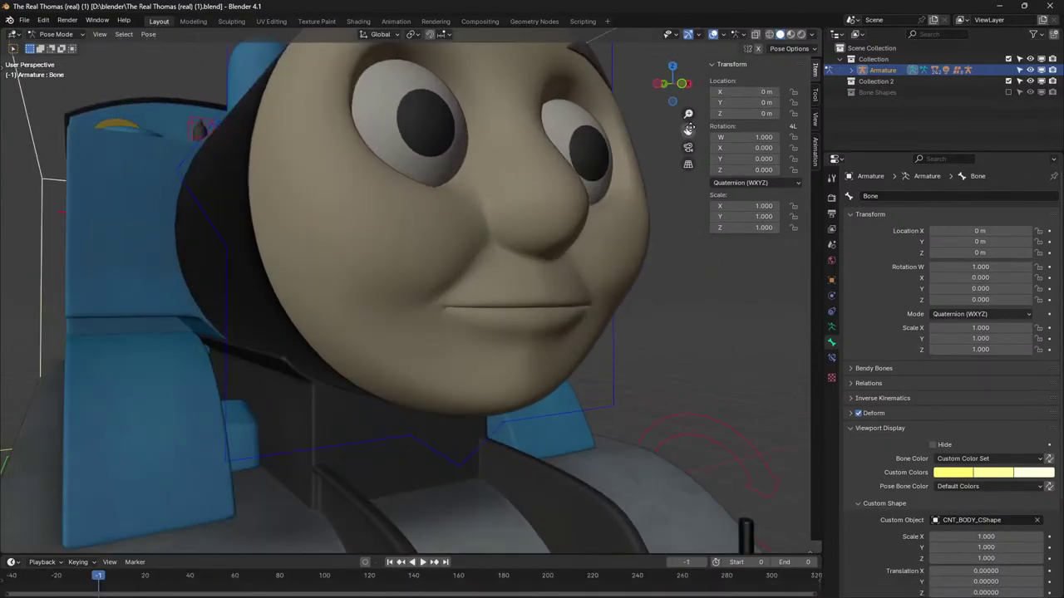
{"action": "scroll", "coordinate": [503, 304], "scroll_direction": "down", "scroll_amount": 5}
- Select both mouth corner controls on the face rig and move them up about 0.17 m along global Z to shape a smile
{"action": "left_click", "coordinate": [226, 310]}
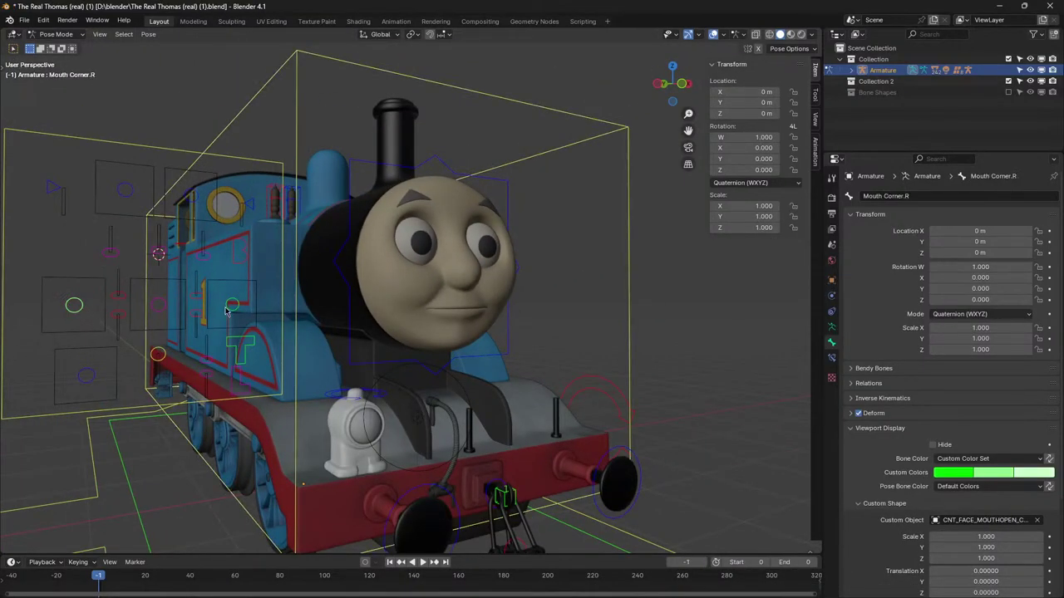
{"action": "left_click", "coordinate": [5, 73]}
{"action": "left_click", "coordinate": [15, 110]}
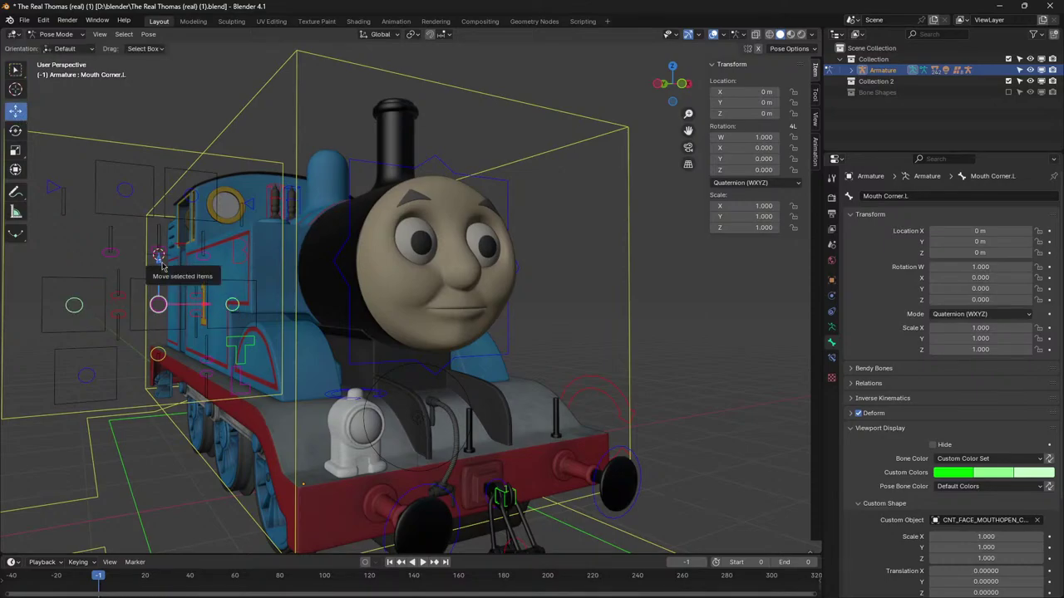
{"action": "left_click_drag", "start_coordinate": [161, 257], "coordinate": [161, 221]}
{"action": "left_click_drag", "start_coordinate": [524, 262], "coordinate": [465, 277]}
{"action": "scroll", "coordinate": [459, 263], "scroll_direction": "up", "scroll_amount": 4}
{"action": "scroll", "coordinate": [464, 278], "scroll_direction": "up", "scroll_amount": 4}
{"action": "left_click_drag", "start_coordinate": [582, 267], "coordinate": [615, 274]}
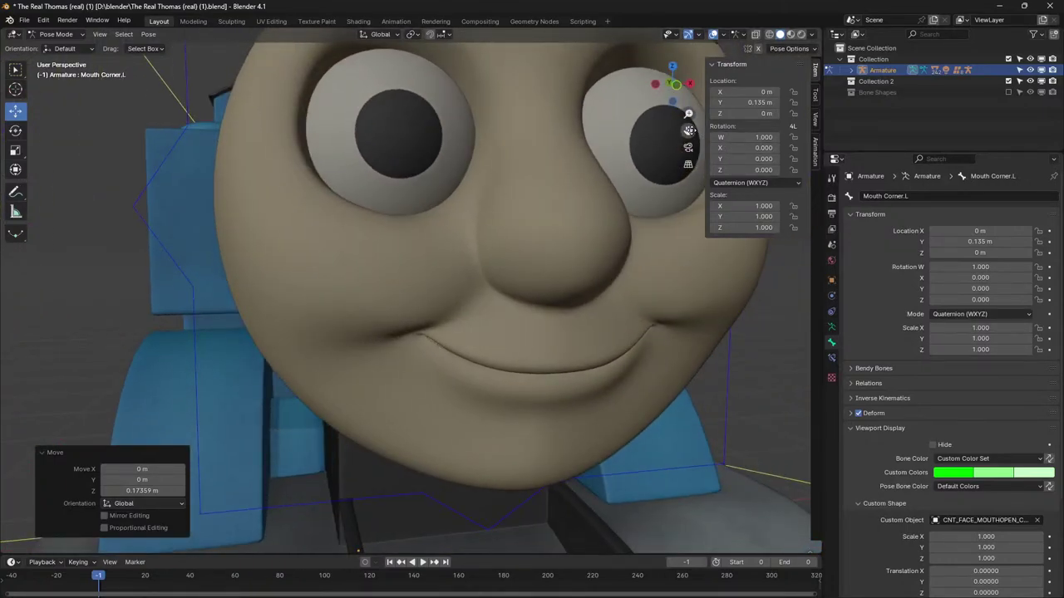
{"action": "left_click_drag", "start_coordinate": [689, 130], "coordinate": [571, 208]}
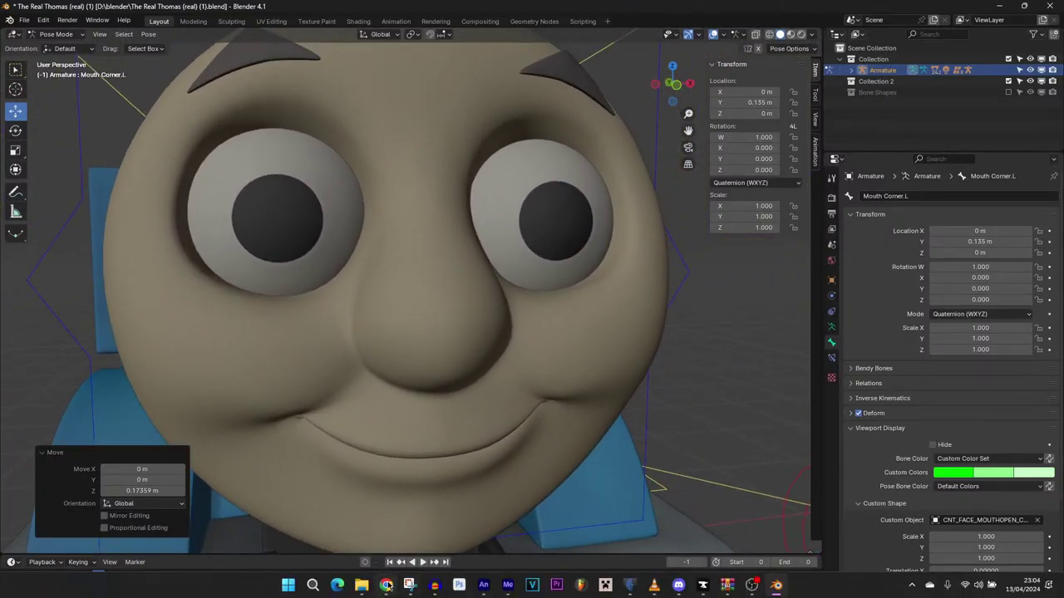
- Switch to YouTube Studio in the browser to read the live stream chat, and return to Blender
{"action": "left_click", "coordinate": [385, 585]}
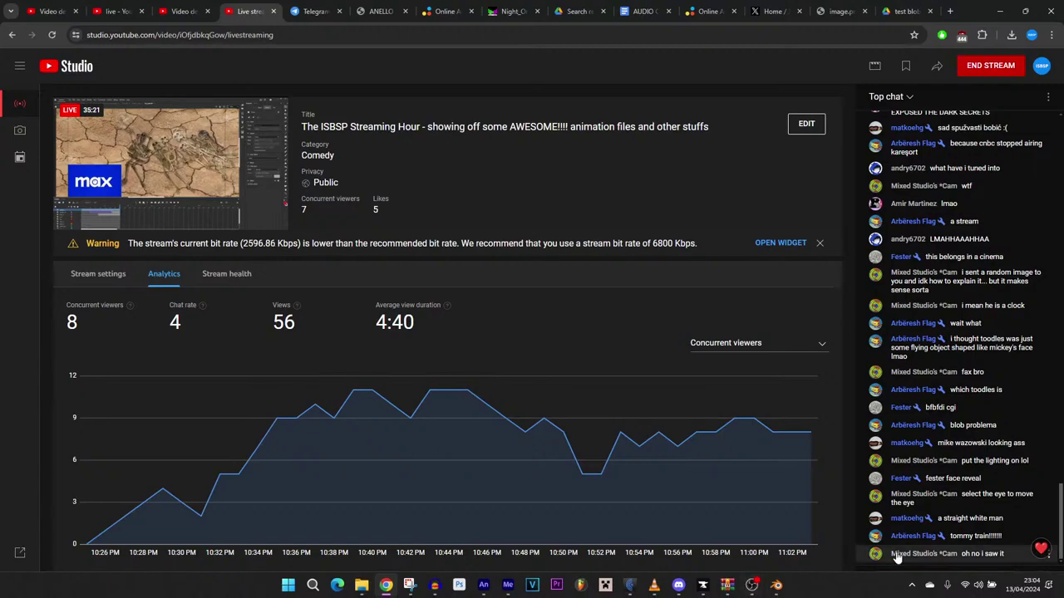
{"action": "left_click", "coordinate": [776, 585]}
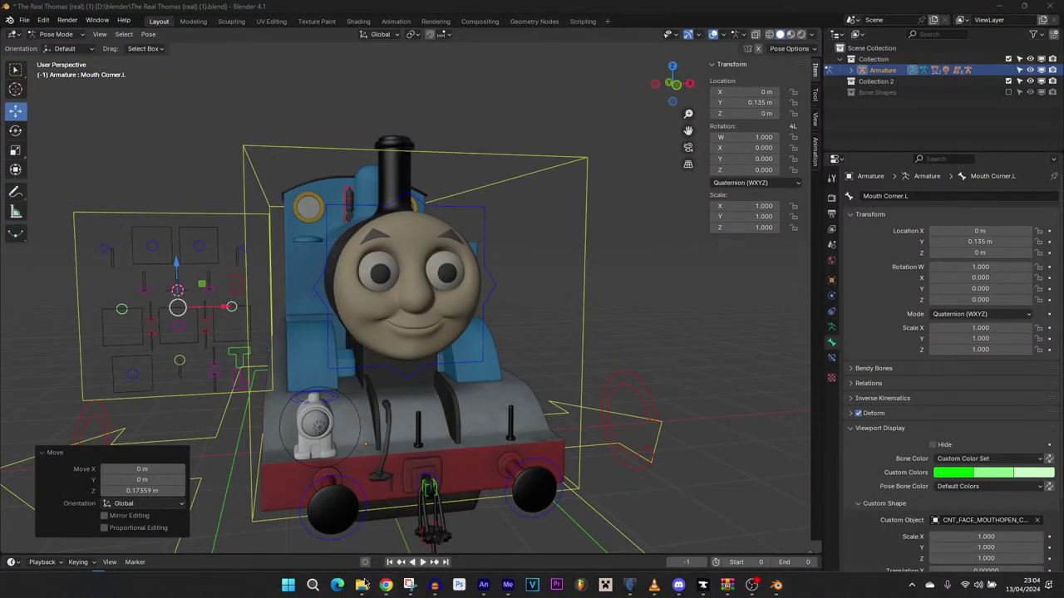
{"action": "mouse_move", "coordinate": [361, 585]}
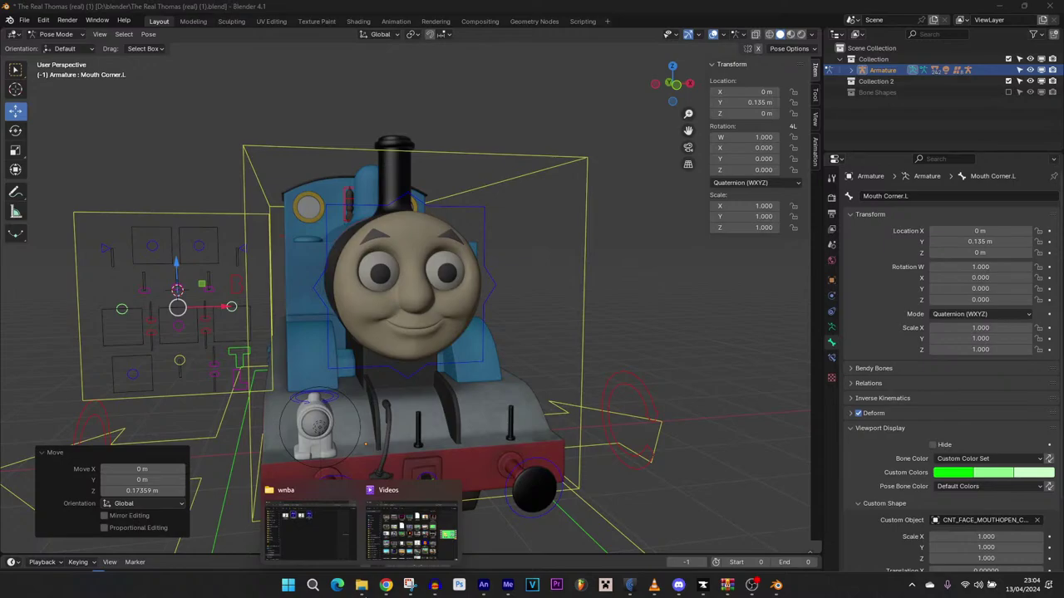
- Open "a straight white man.blend" from the blender folder on the ARCHIVE (D:) drive
{"action": "left_click", "coordinate": [312, 537]}
{"action": "left_click", "coordinate": [433, 447]}
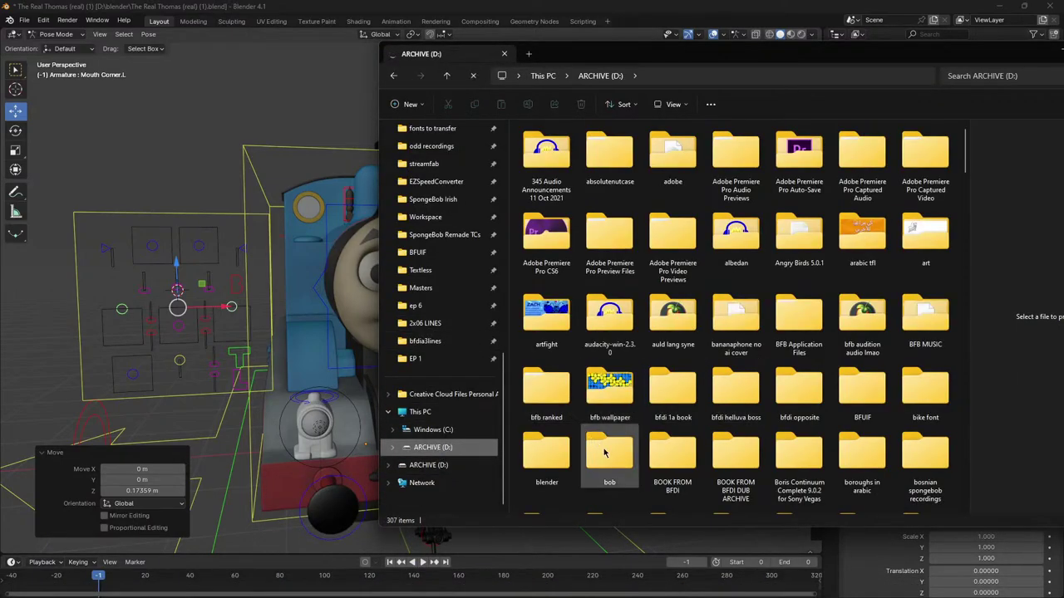
{"action": "double_click", "coordinate": [540, 449]}
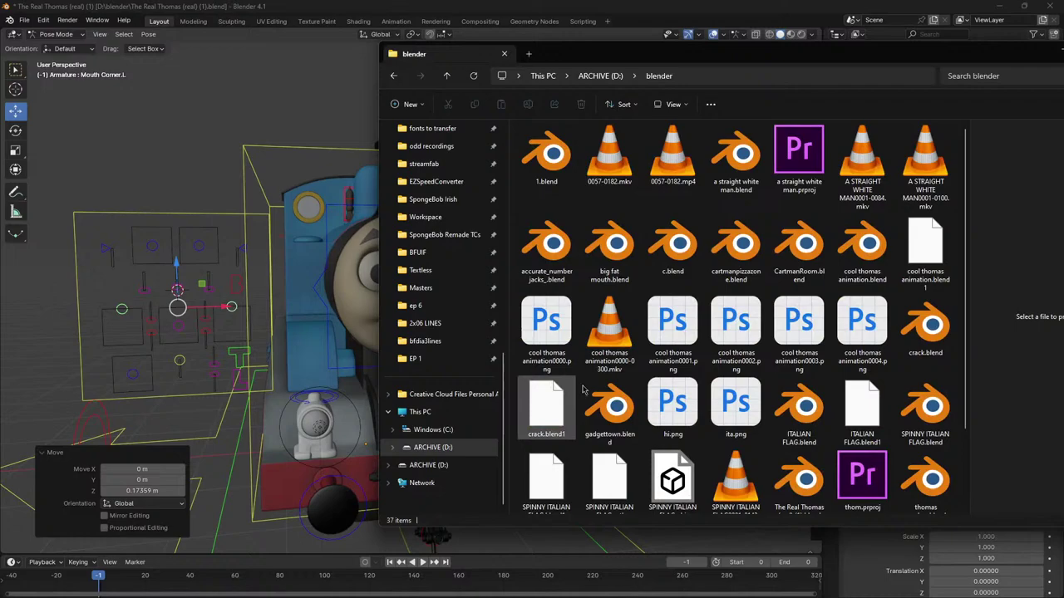
{"action": "left_click", "coordinate": [731, 163]}
{"action": "double_click", "coordinate": [731, 163]}
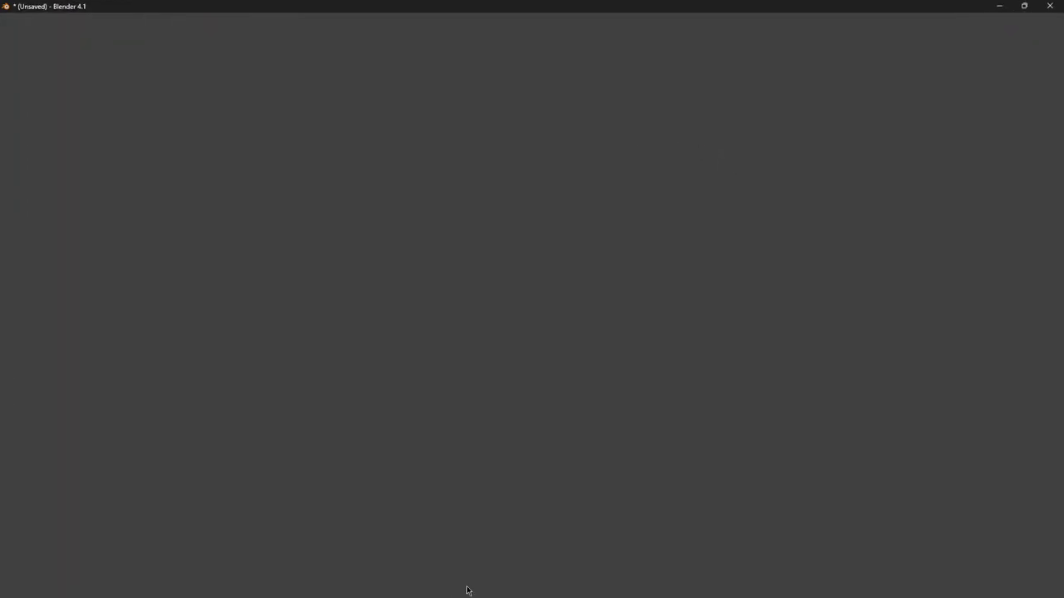
{"action": "mouse_move", "coordinate": [466, 593]}
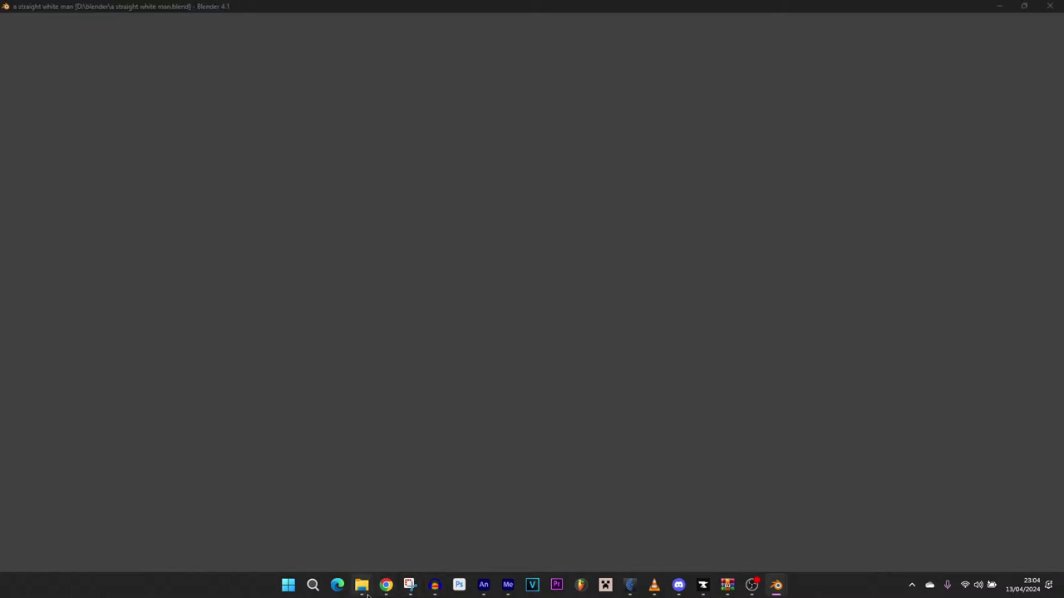
{"action": "mouse_move", "coordinate": [363, 594]}
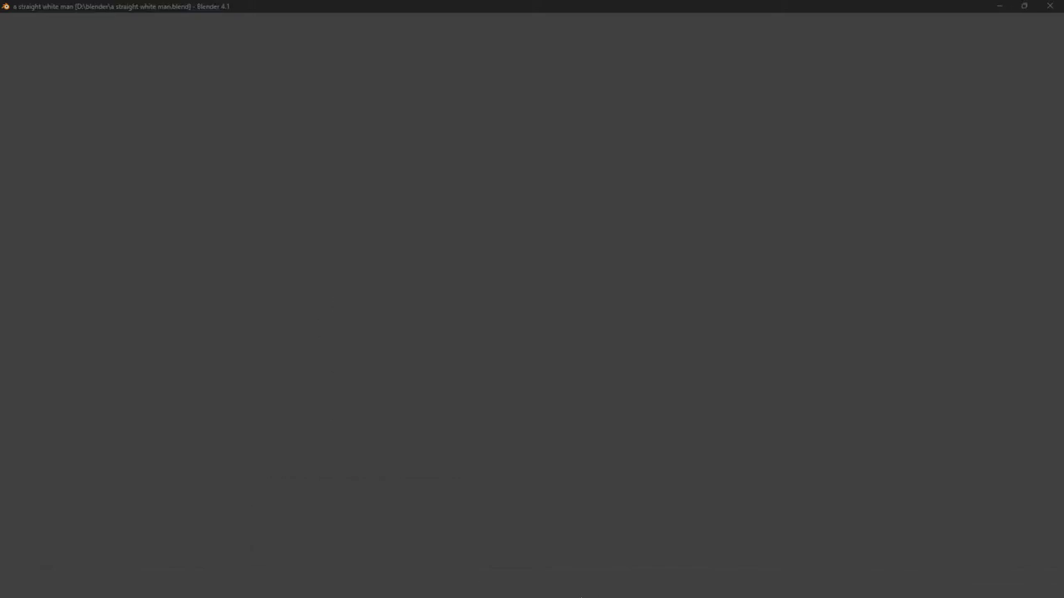
- Switch to the browser to read the live stream's chat in YouTube Studio, and return to the opened Blender file
{"action": "left_click", "coordinate": [678, 587]}
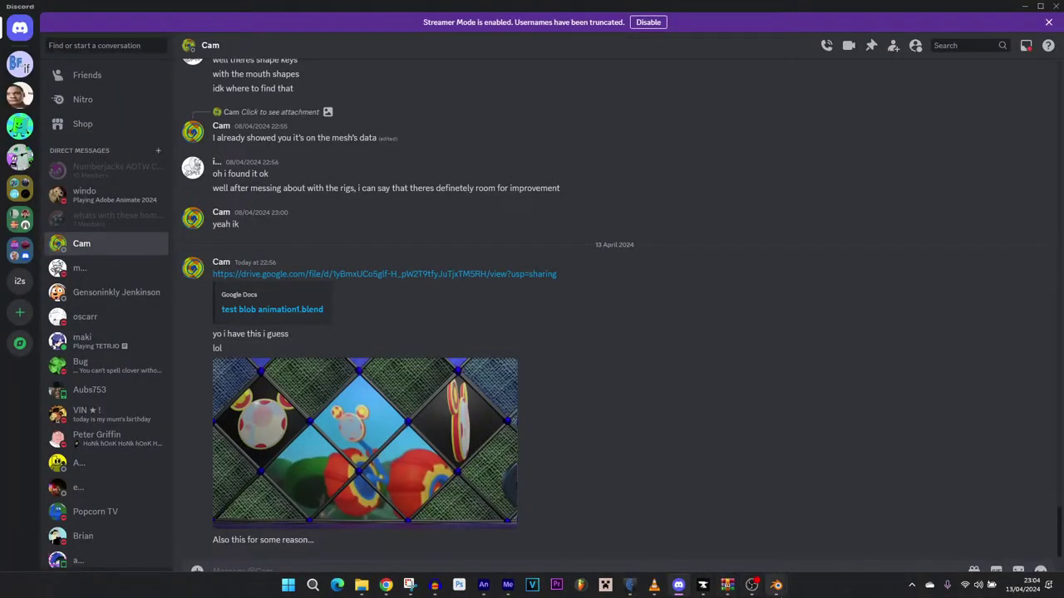
{"action": "left_click", "coordinate": [386, 586]}
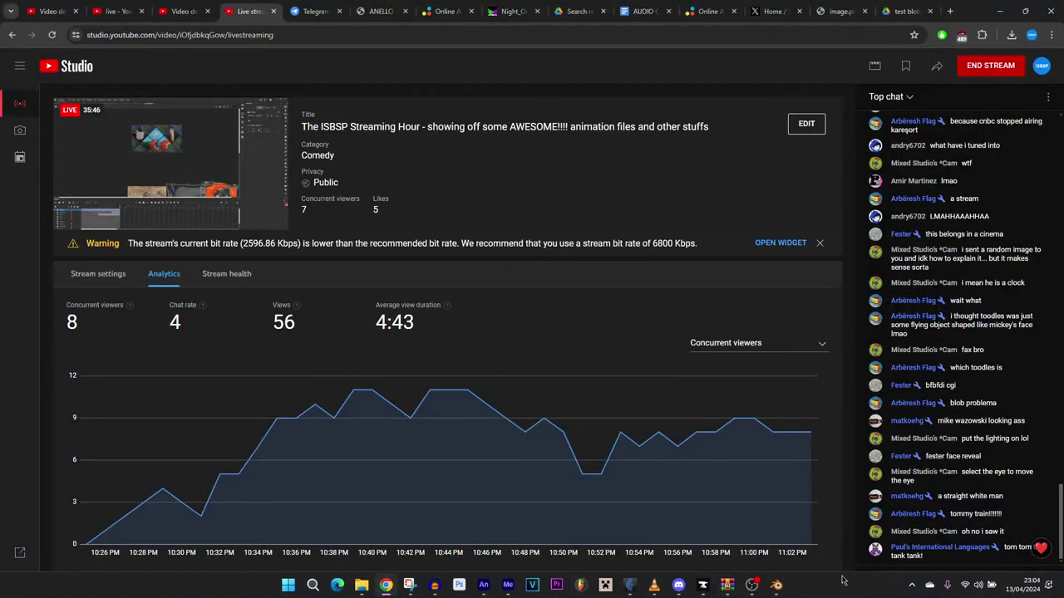
{"action": "left_click_drag", "start_coordinate": [1058, 532], "coordinate": [1059, 536]}
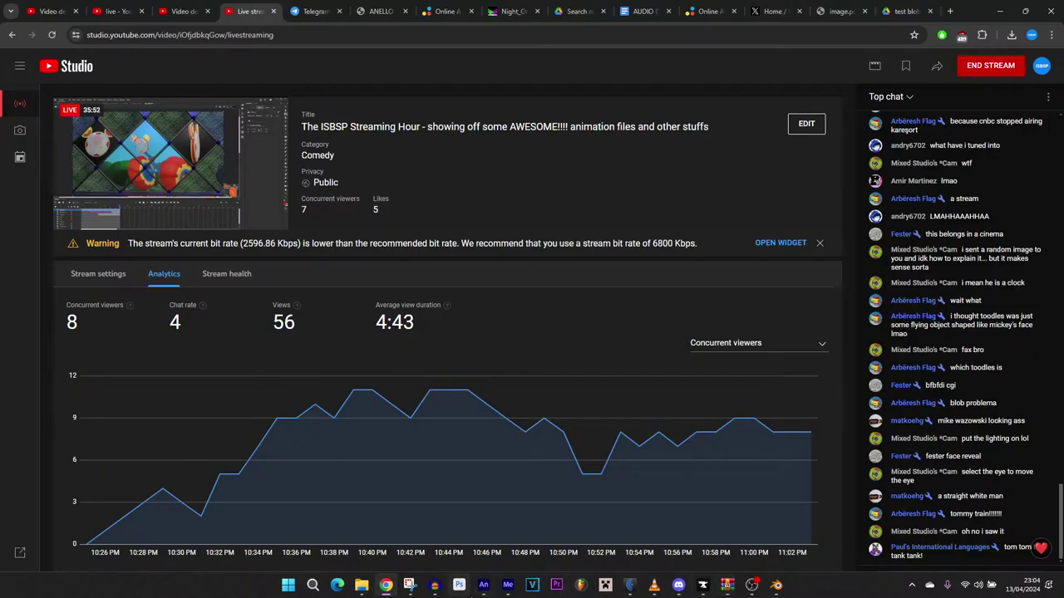
{"action": "left_click", "coordinate": [483, 585]}
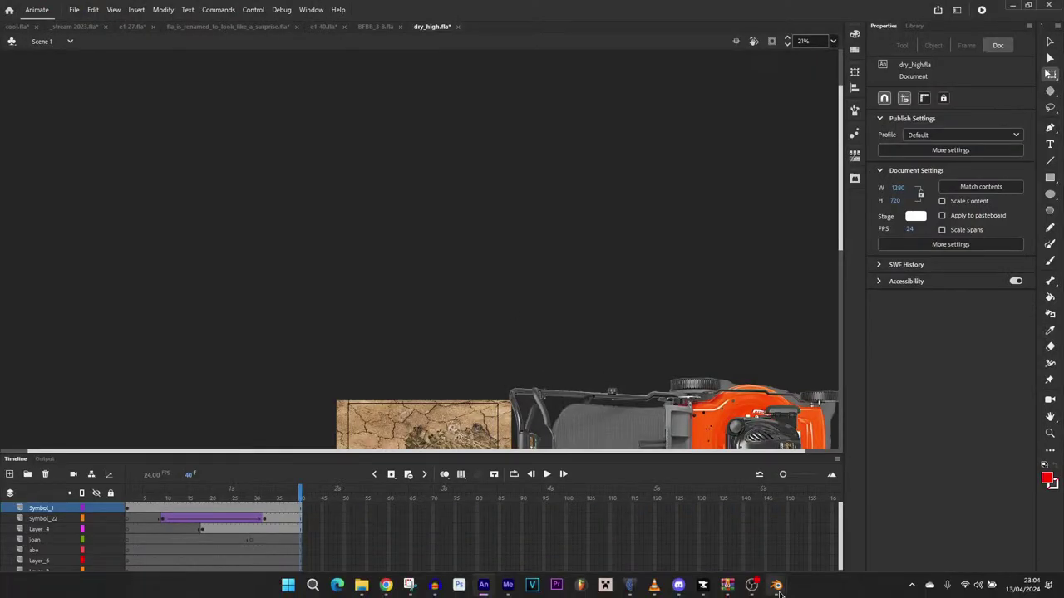
{"action": "mouse_move", "coordinate": [776, 588]}
{"action": "left_click", "coordinate": [823, 546]}
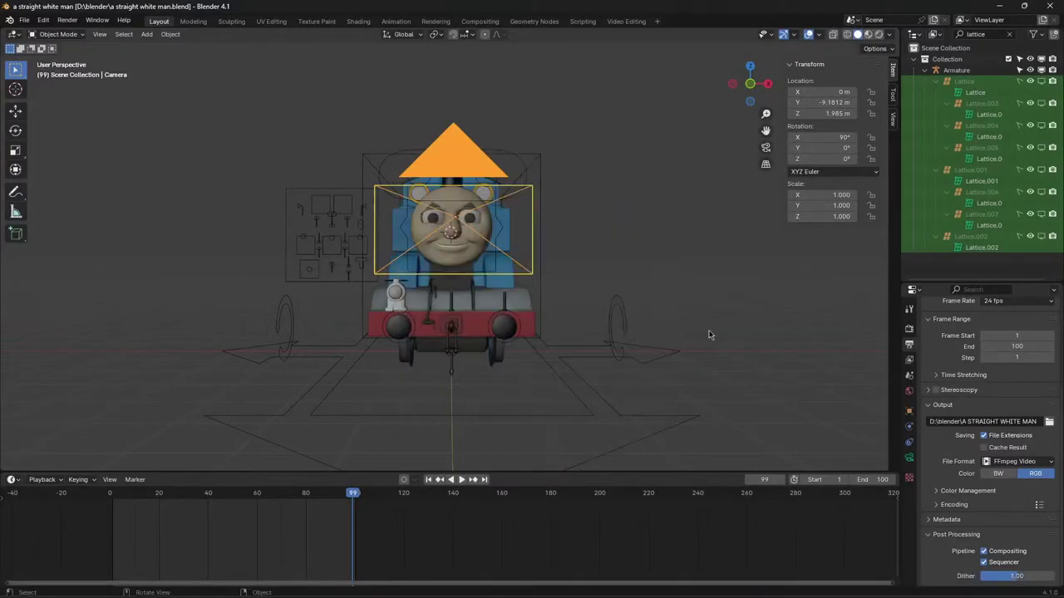
- Scrub and play back the train's facial animation, stopping playback at frame 82
{"action": "scroll", "coordinate": [710, 335], "scroll_direction": "up", "scroll_amount": 5}
{"action": "left_click_drag", "start_coordinate": [539, 280], "coordinate": [517, 287]}
{"action": "scroll", "coordinate": [510, 292], "scroll_direction": "up", "scroll_amount": 1}
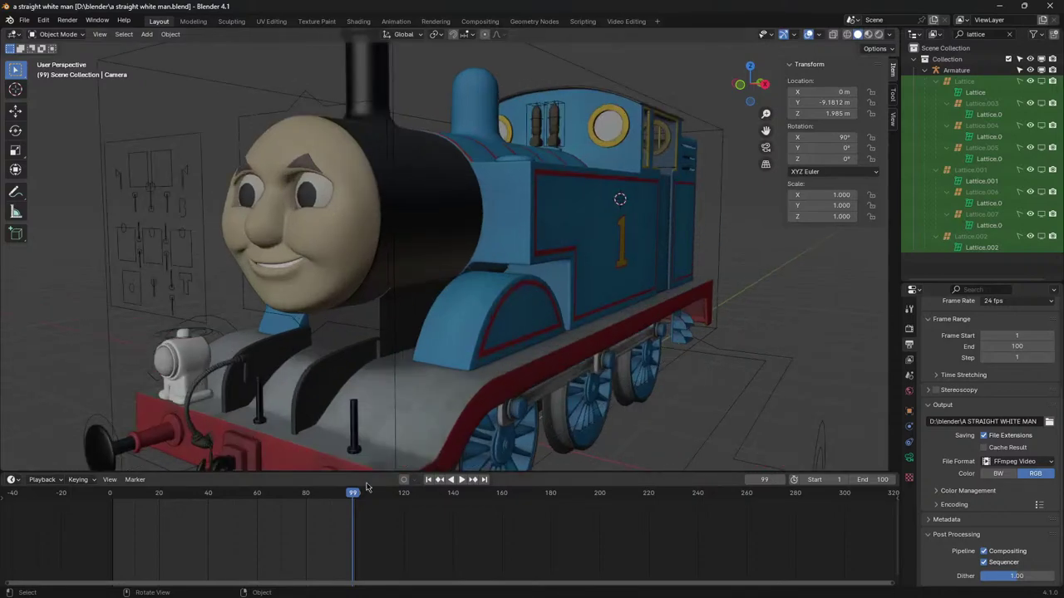
{"action": "left_click_drag", "start_coordinate": [309, 501], "coordinate": [116, 506]}
{"action": "key", "text": "space"}
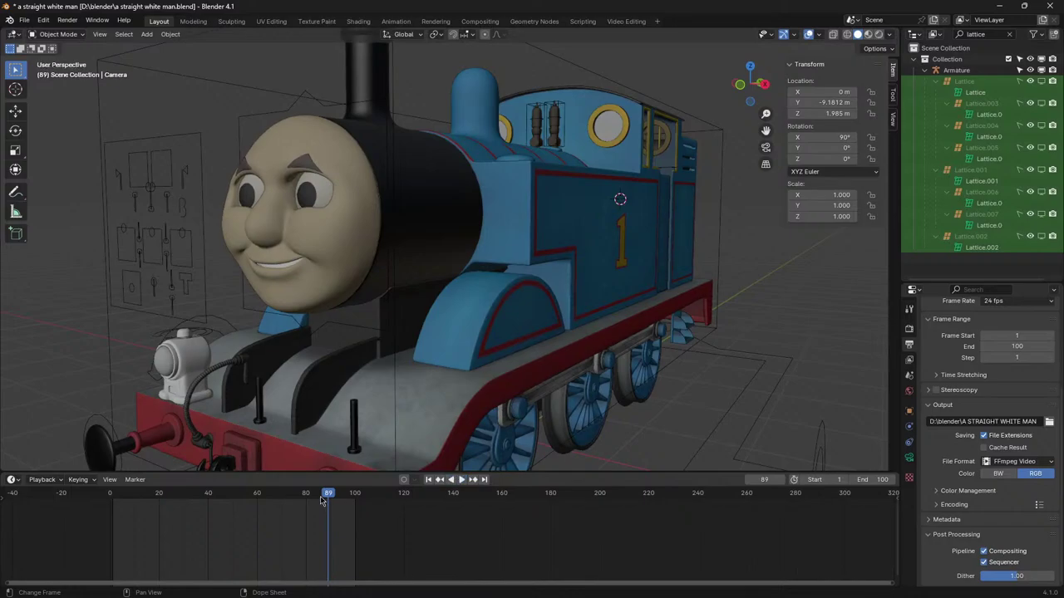
{"action": "left_click_drag", "start_coordinate": [323, 498], "coordinate": [293, 511]}
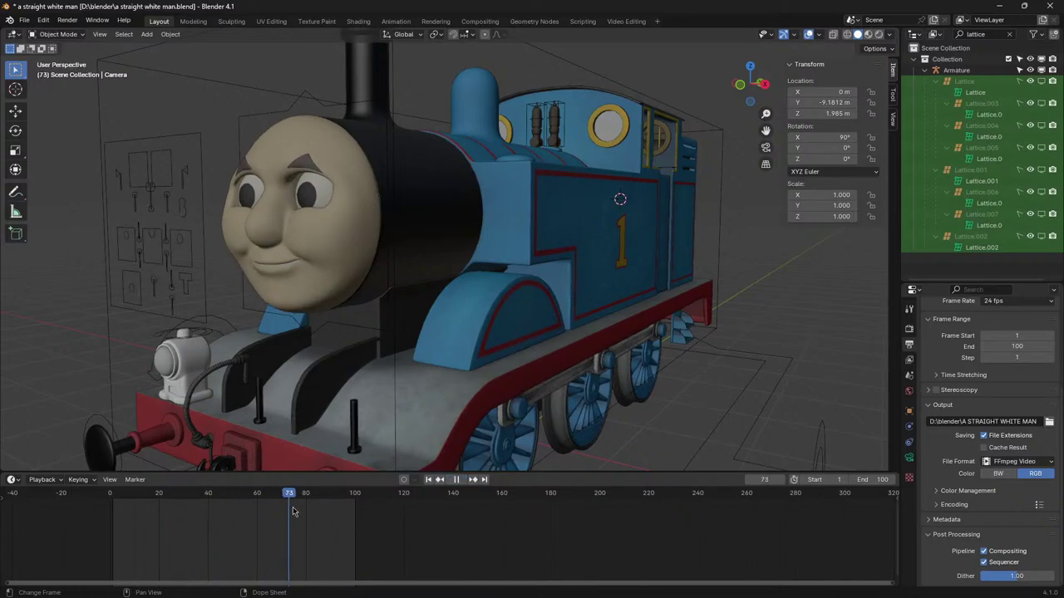
{"action": "key", "text": "space"}
- Select the train's armature, put it in Pose Mode and select the Face bone
{"action": "left_click_drag", "start_coordinate": [199, 388], "coordinate": [253, 385]}
{"action": "scroll", "coordinate": [494, 229], "scroll_direction": "up", "scroll_amount": 3}
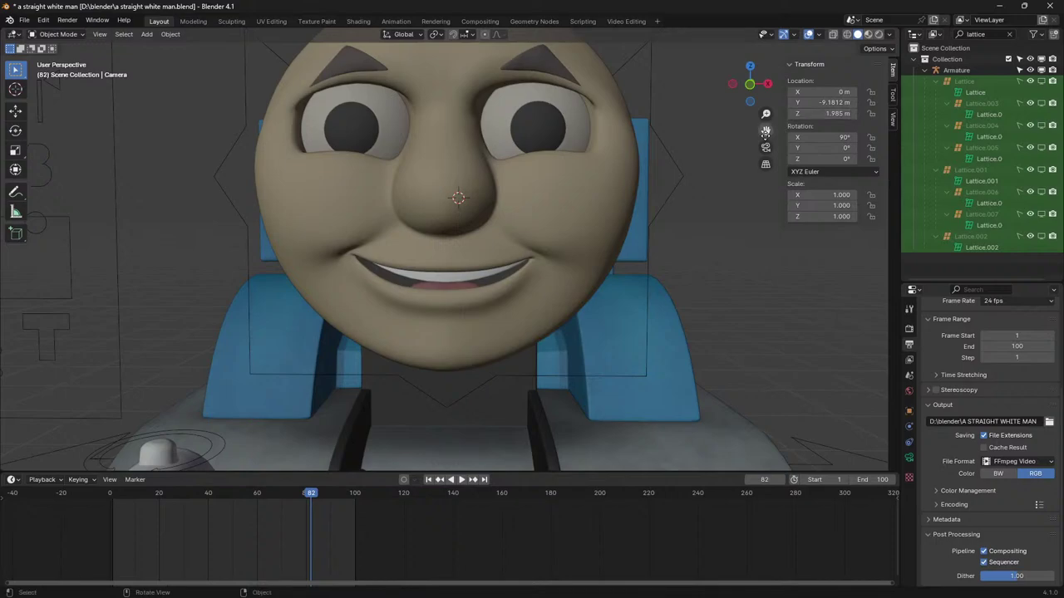
{"action": "scroll", "coordinate": [566, 245], "scroll_direction": "down", "scroll_amount": 5}
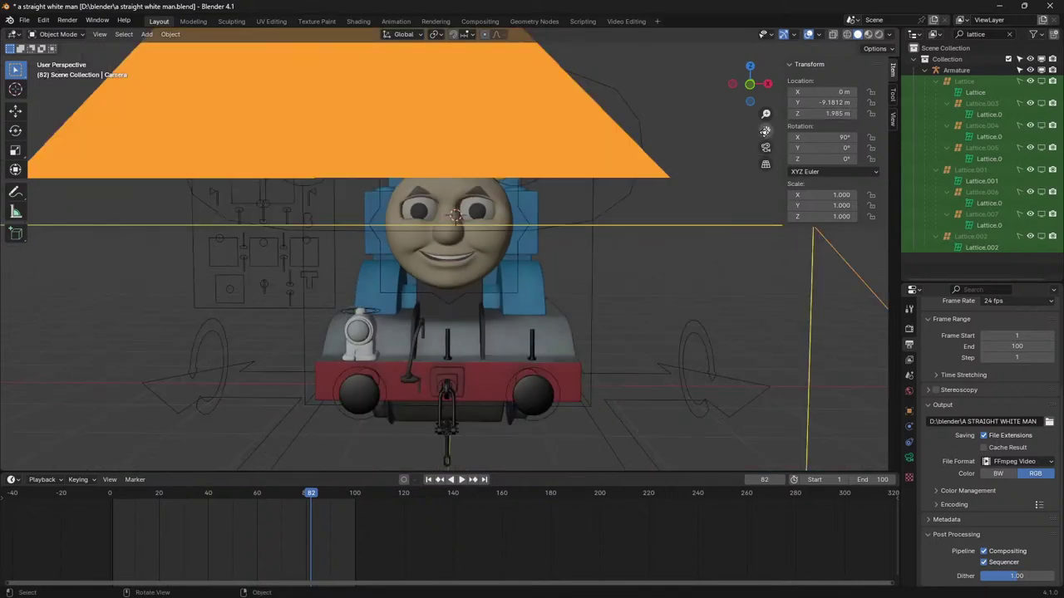
{"action": "left_click_drag", "start_coordinate": [642, 152], "coordinate": [652, 161]}
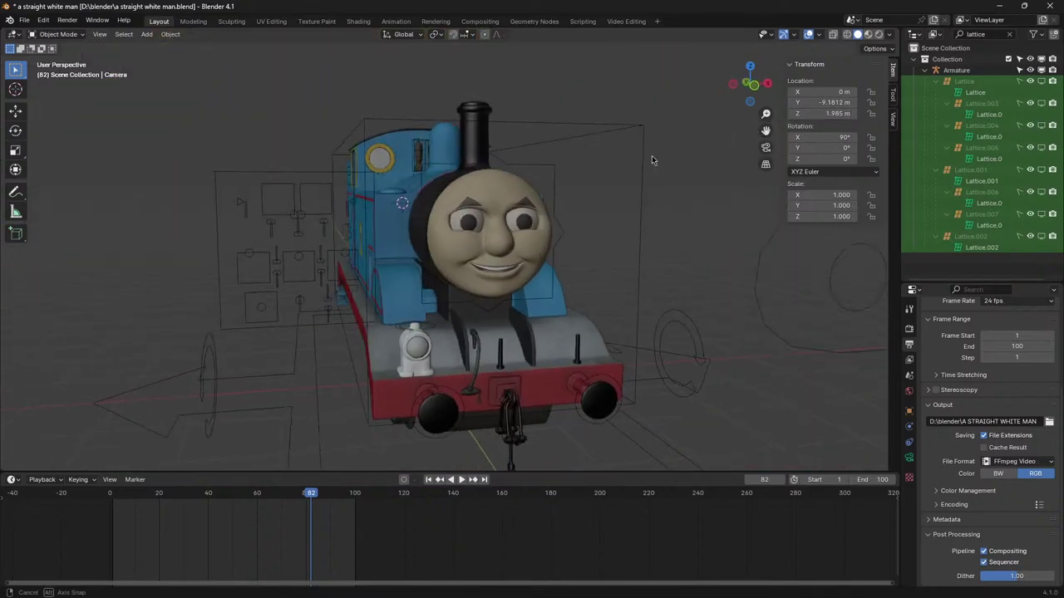
{"action": "left_click", "coordinate": [538, 283]}
{"action": "left_click", "coordinate": [58, 34]}
{"action": "left_click", "coordinate": [59, 71]}
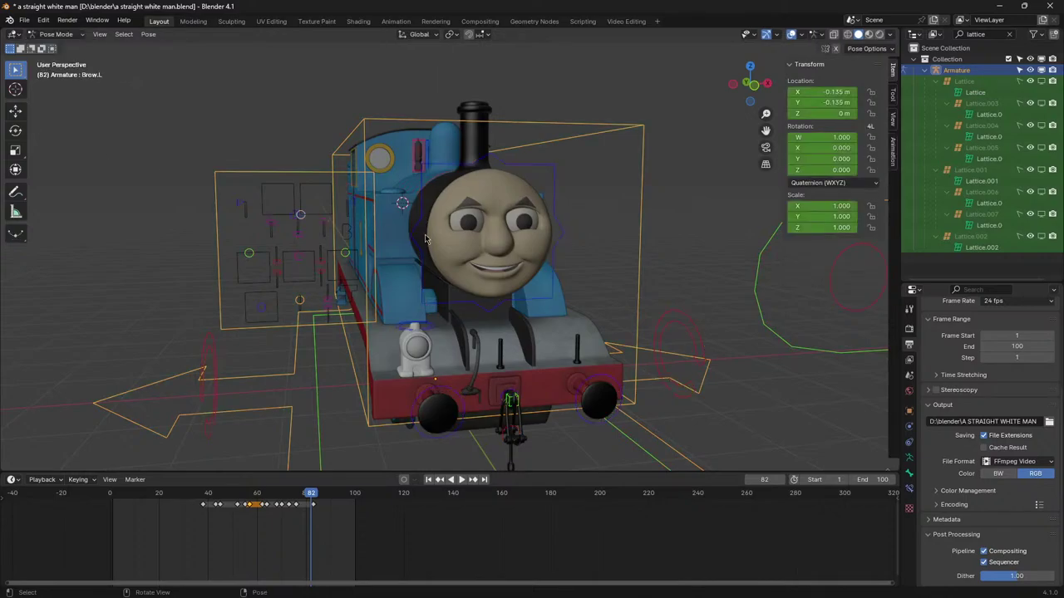
{"action": "left_click", "coordinate": [426, 240]}
{"action": "left_click_drag", "start_coordinate": [380, 241], "coordinate": [577, 191]}
{"action": "key", "text": "ctrl+Tab"}
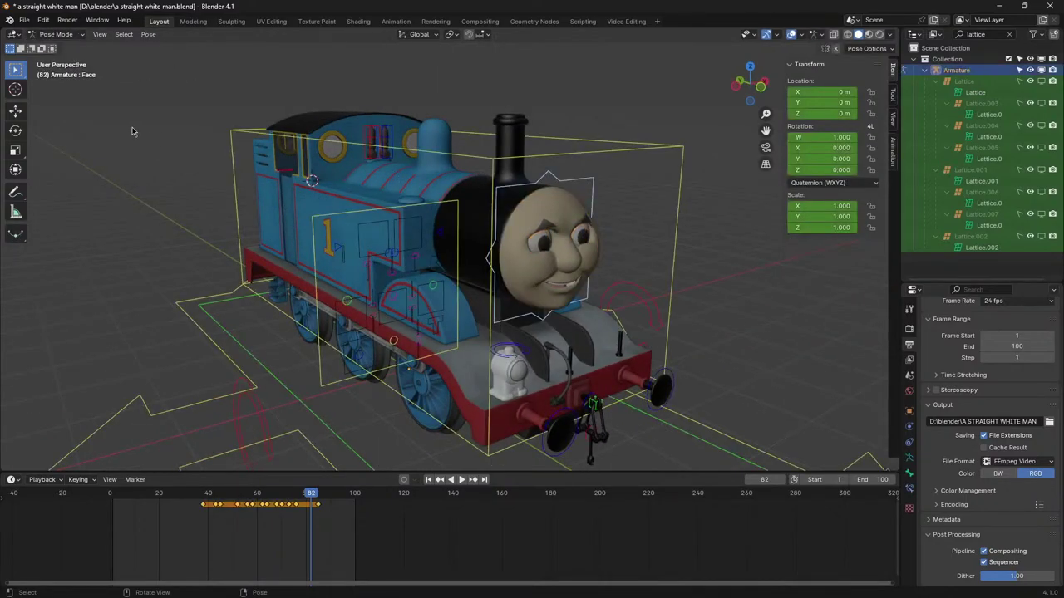
- Stretch the Face bone along the global Y axis by a factor of 6.273 and check it through the scene camera
{"action": "left_click", "coordinate": [15, 111]}
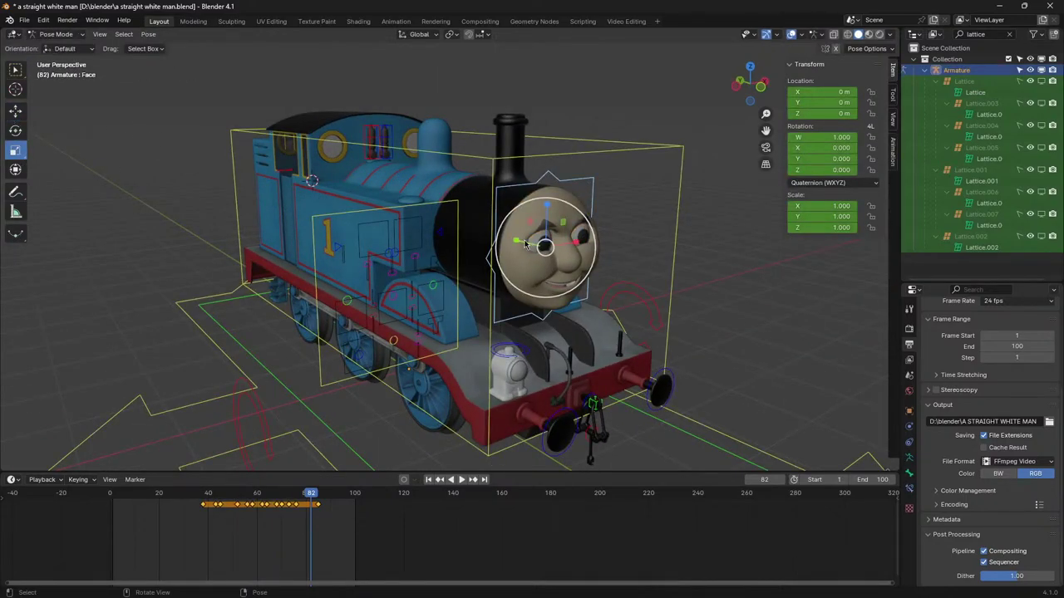
{"action": "left_click_drag", "start_coordinate": [525, 243], "coordinate": [417, 225]}
{"action": "left_click_drag", "start_coordinate": [532, 215], "coordinate": [422, 196]}
{"action": "left_click", "coordinate": [765, 151]}
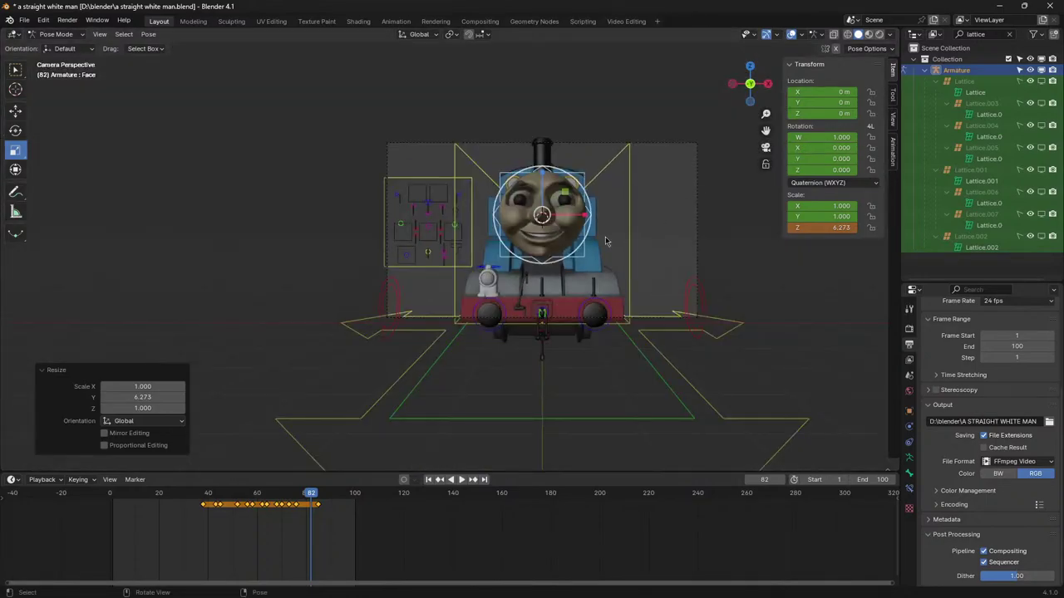
{"action": "scroll", "coordinate": [606, 241], "scroll_direction": "up", "scroll_amount": 3}
{"action": "left_click_drag", "start_coordinate": [269, 239], "coordinate": [380, 250]}
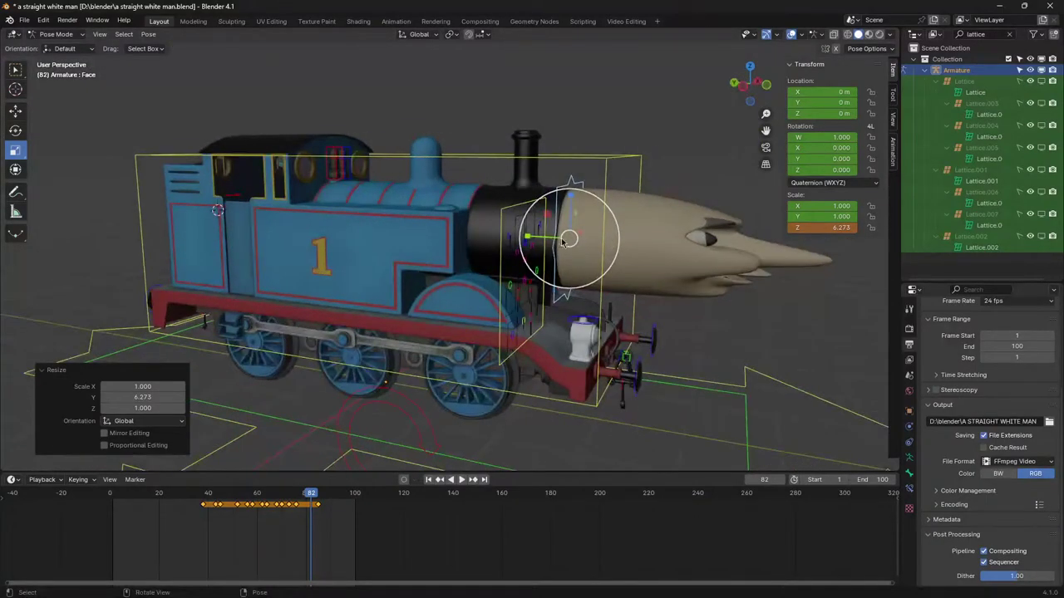
- Stretch the Face bone further along the global Y axis by a factor of 1.860 and look at it in camera view
{"action": "left_click_drag", "start_coordinate": [546, 238], "coordinate": [525, 237]}
{"action": "left_click_drag", "start_coordinate": [595, 239], "coordinate": [703, 155]}
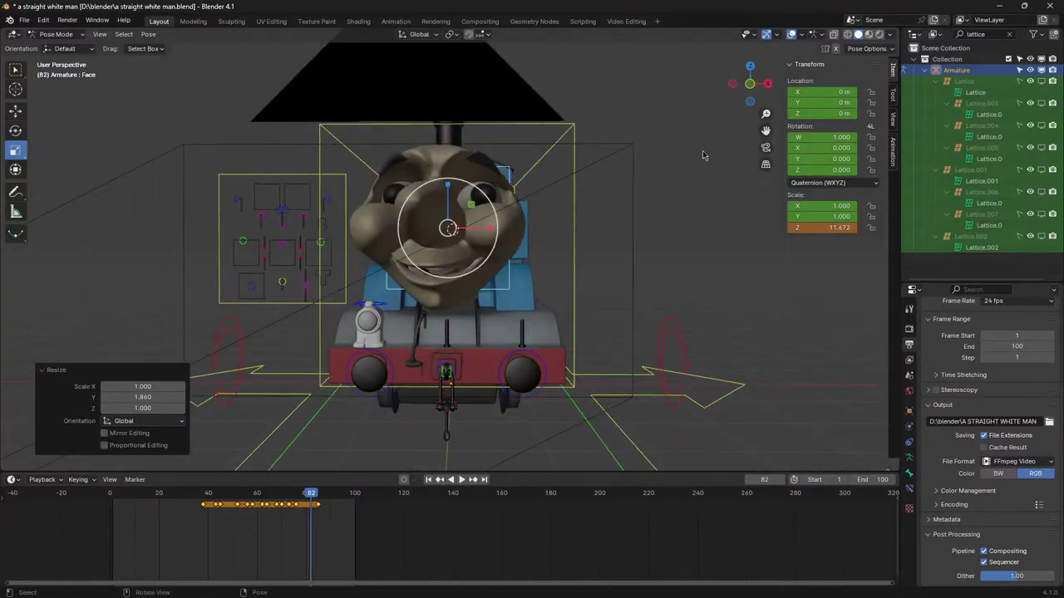
{"action": "left_click", "coordinate": [766, 147]}
{"action": "left_click_drag", "start_coordinate": [766, 131], "coordinate": [614, 190]}
{"action": "scroll", "coordinate": [705, 200], "scroll_direction": "up", "scroll_amount": 4}
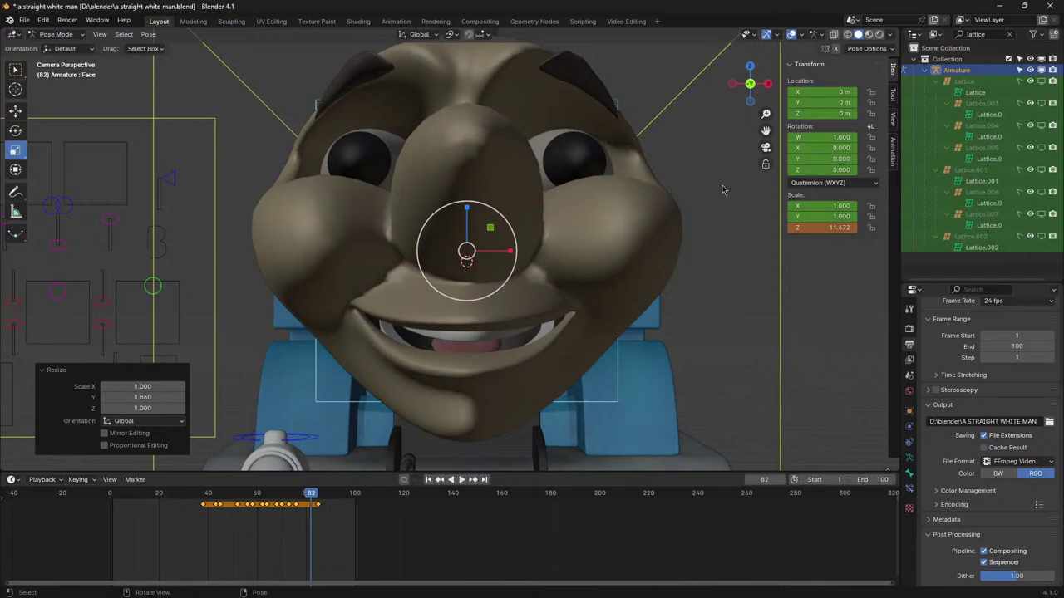
- Examine the stretched face from the front in orthographic view
{"action": "key", "text": "KP_5"}
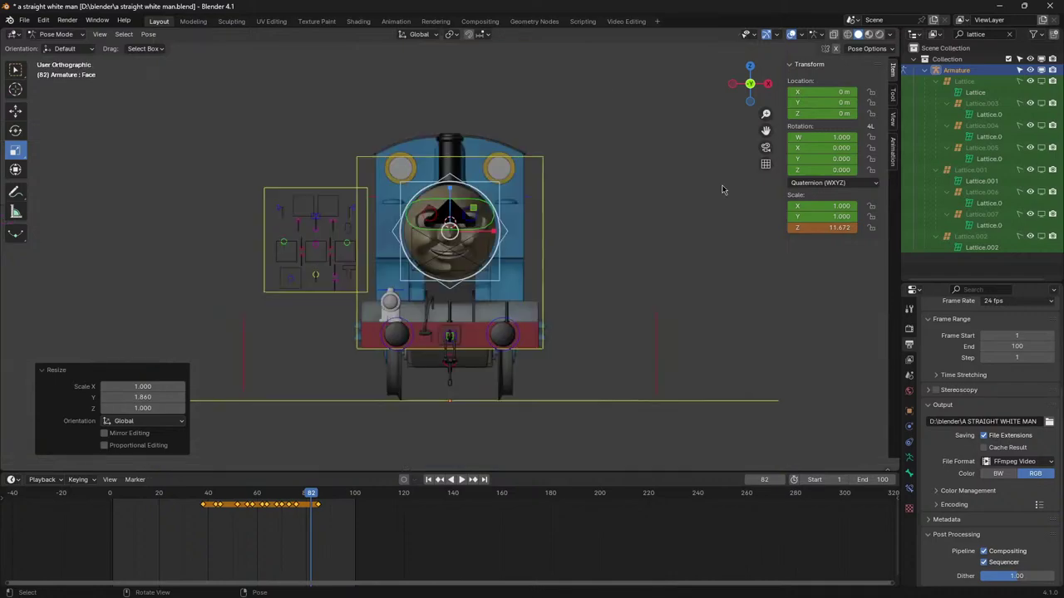
{"action": "scroll", "coordinate": [722, 191], "scroll_direction": "up", "scroll_amount": 7}
{"action": "scroll", "coordinate": [722, 191], "scroll_direction": "down", "scroll_amount": 6}
{"action": "scroll", "coordinate": [722, 190], "scroll_direction": "up", "scroll_amount": 2}
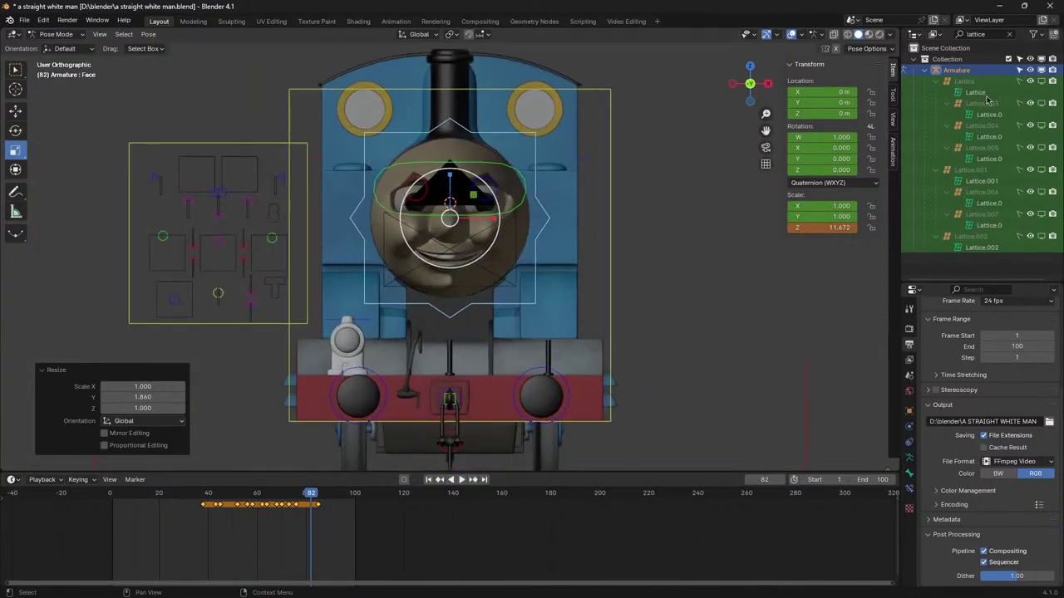
{"action": "left_click", "coordinate": [949, 59]}
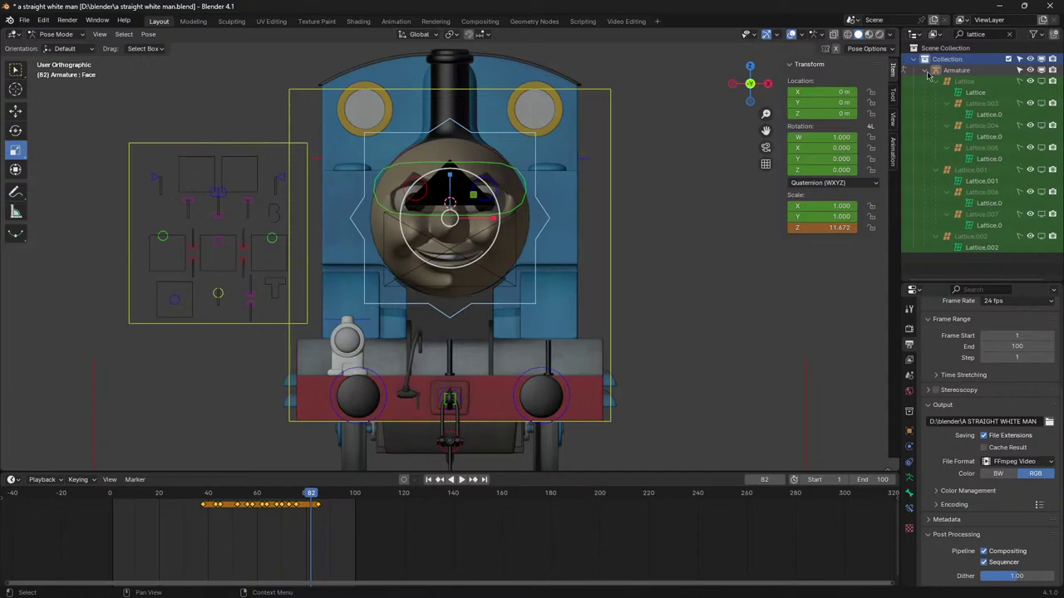
{"action": "left_click_drag", "start_coordinate": [561, 252], "coordinate": [593, 232]}
{"action": "left_click", "coordinate": [751, 86]}
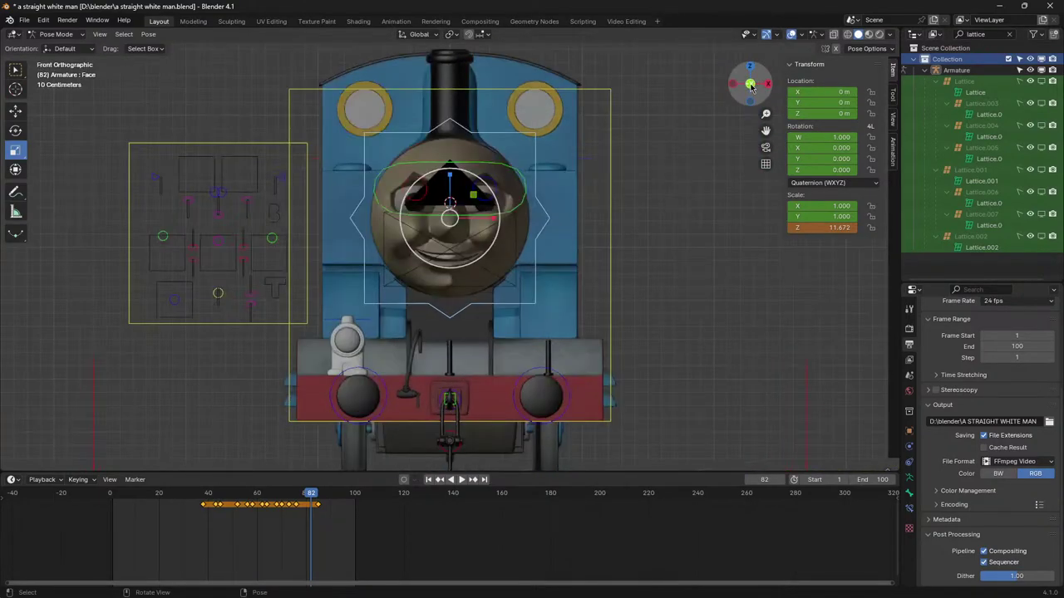
{"action": "scroll", "coordinate": [620, 247], "scroll_direction": "up", "scroll_amount": 4}
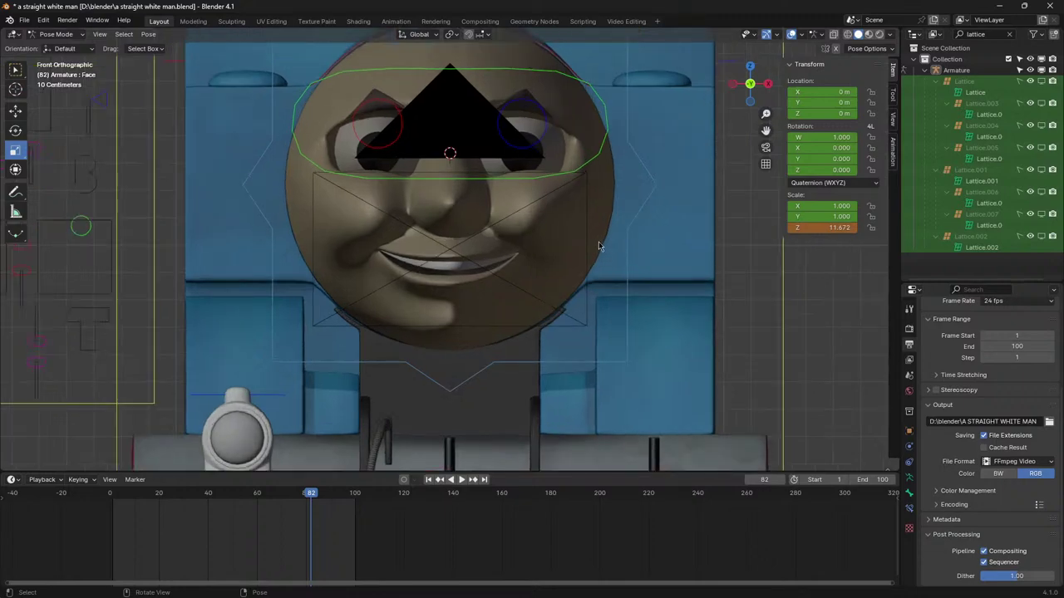
- Check the new live chat messages in YouTube Studio in the browser and come back to the Blender scene
{"action": "mouse_move", "coordinate": [726, 593]}
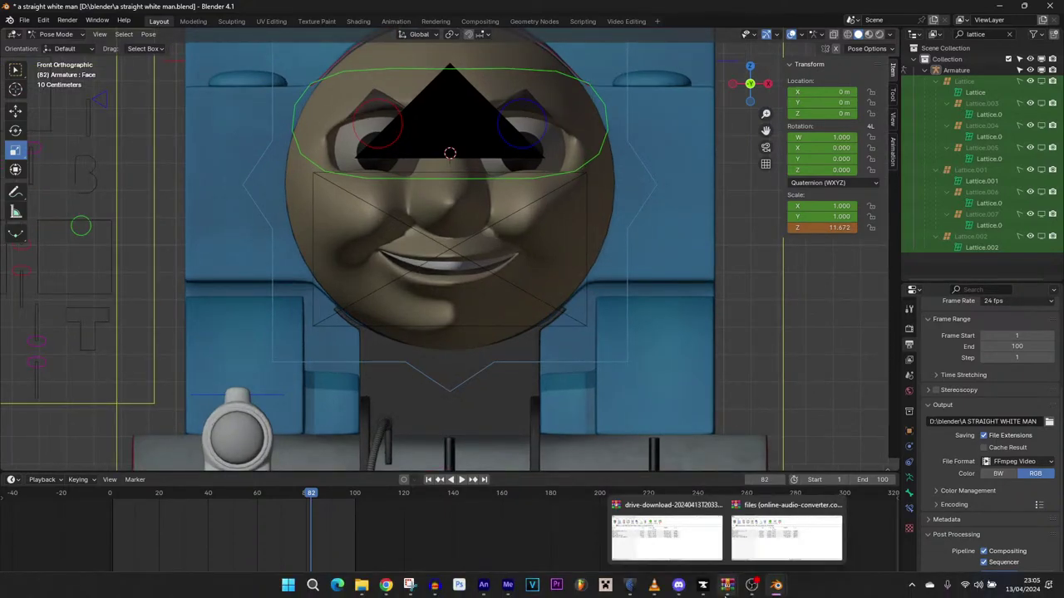
{"action": "left_click", "coordinate": [389, 586]}
{"action": "mouse_move", "coordinate": [776, 588]}
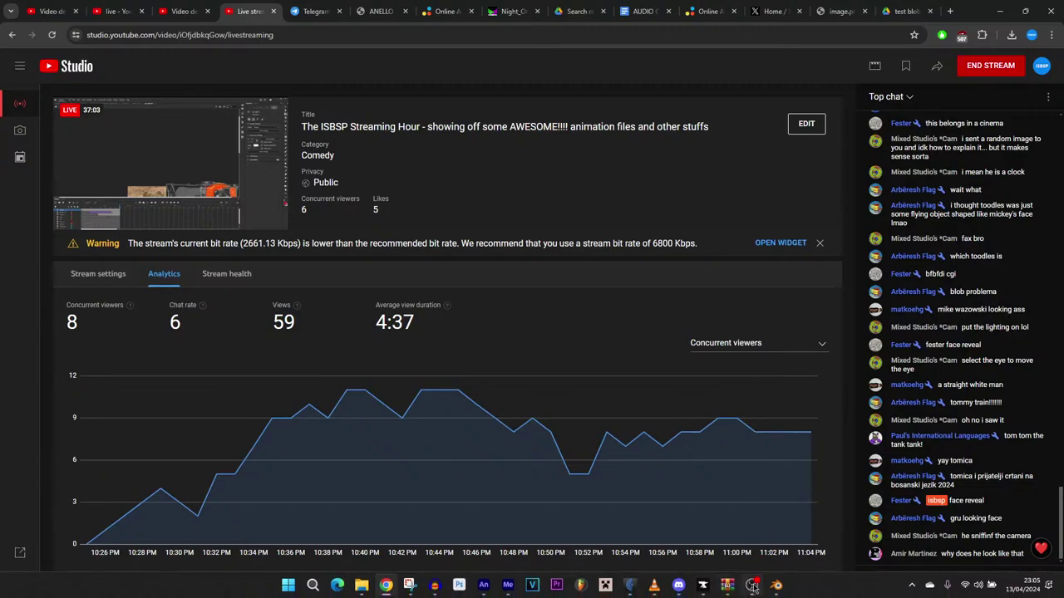
{"action": "left_click", "coordinate": [772, 505]}
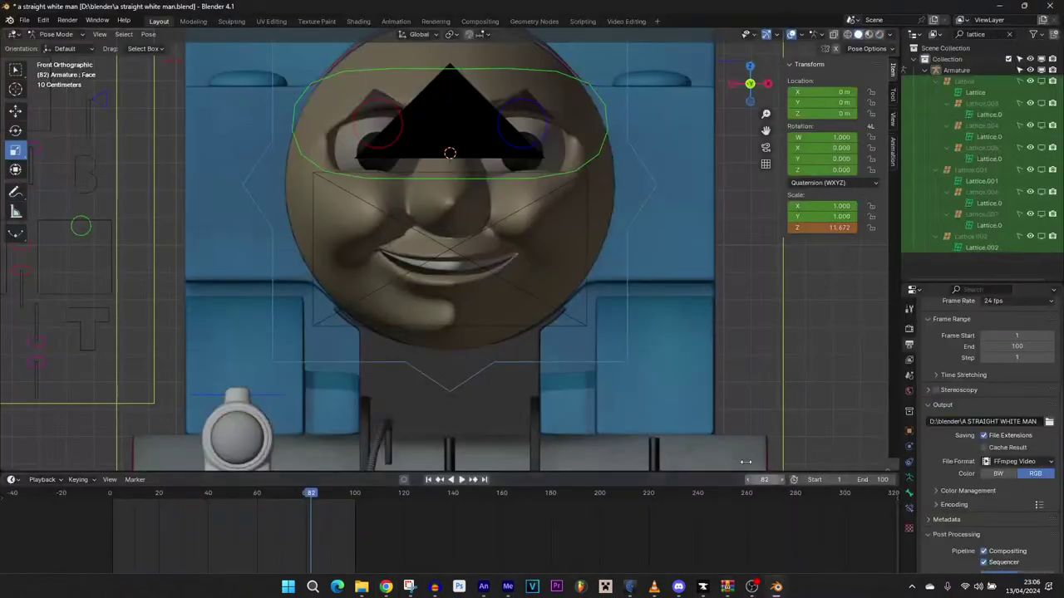
- Play and scrub through the animation from frame 20, and return the current frame to 0
{"action": "left_click", "coordinate": [157, 493]}
{"action": "key", "text": "space"}
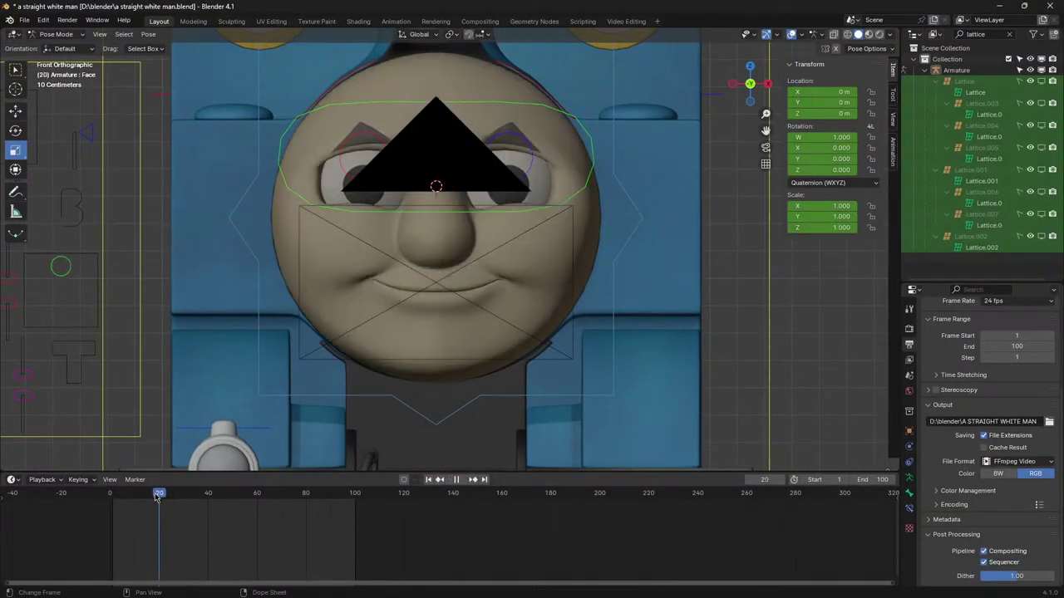
{"action": "left_click", "coordinate": [71, 528]}
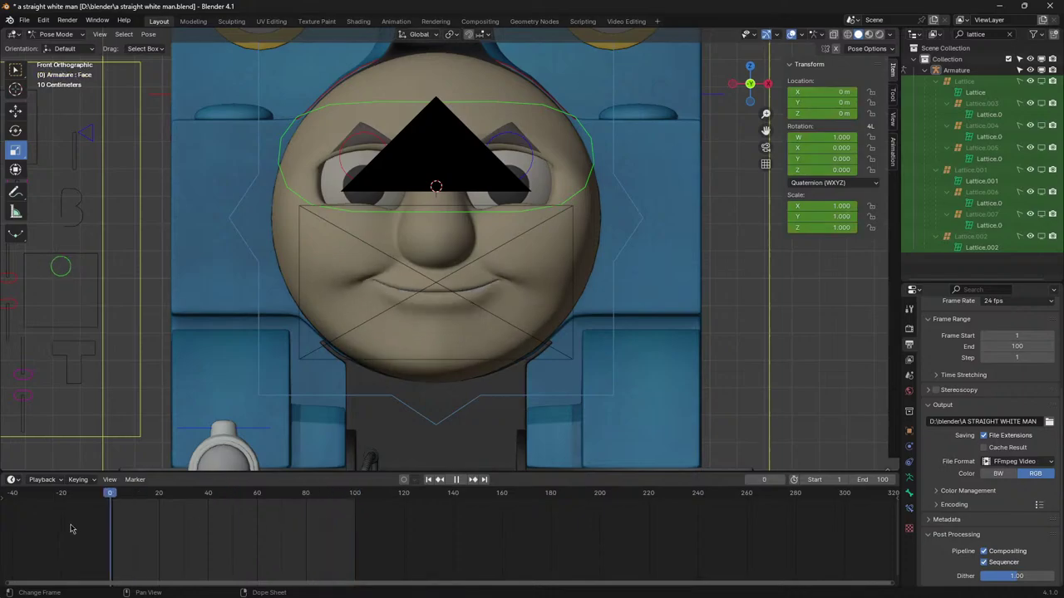
{"action": "left_click_drag", "start_coordinate": [298, 498], "coordinate": [15, 508]}
- Select the Face bone and stretch it strongly forward along the global Y axis
{"action": "left_click", "coordinate": [248, 234]}
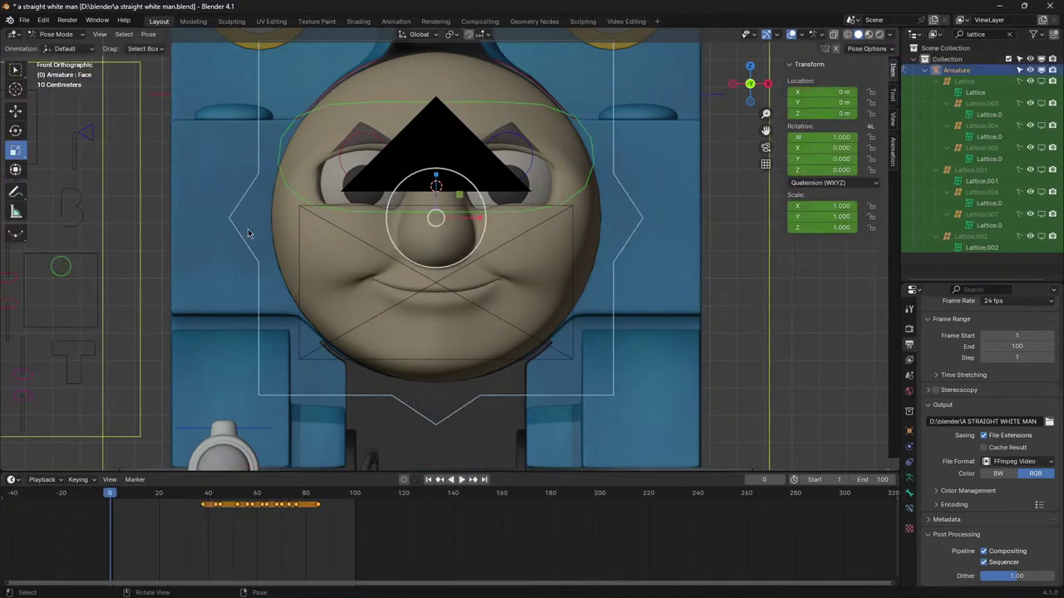
{"action": "left_click_drag", "start_coordinate": [553, 242], "coordinate": [591, 259]}
{"action": "scroll", "coordinate": [592, 261], "scroll_direction": "down", "scroll_amount": 7}
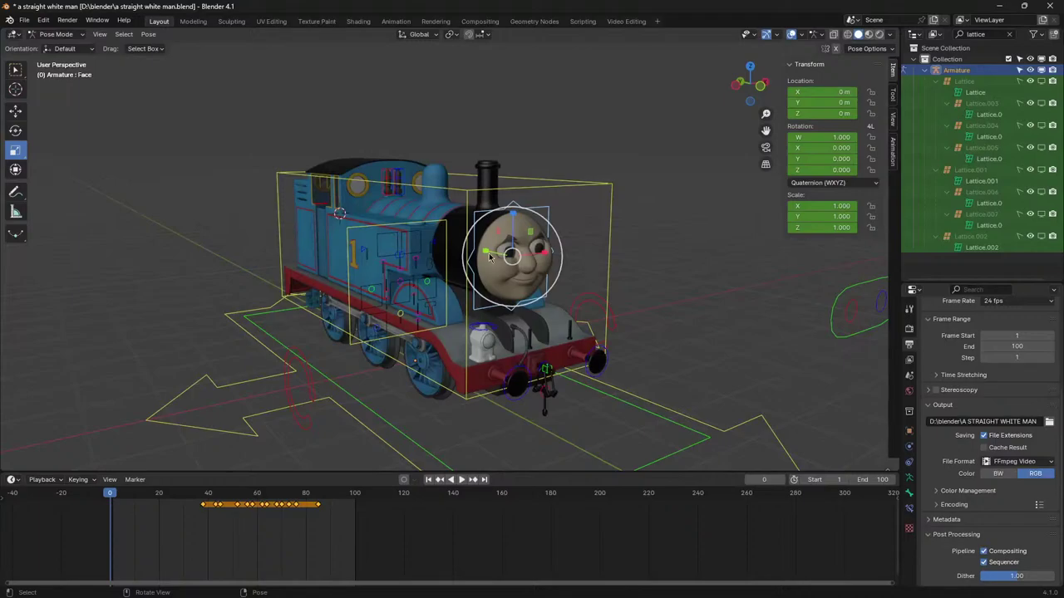
{"action": "left_click_drag", "start_coordinate": [487, 253], "coordinate": [191, 182]}
{"action": "left_click_drag", "start_coordinate": [615, 261], "coordinate": [505, 268]}
- Switch to Object Mode and move the camera -4.9226 m along the global X axis, away from the front of the face
{"action": "left_click", "coordinate": [447, 188]}
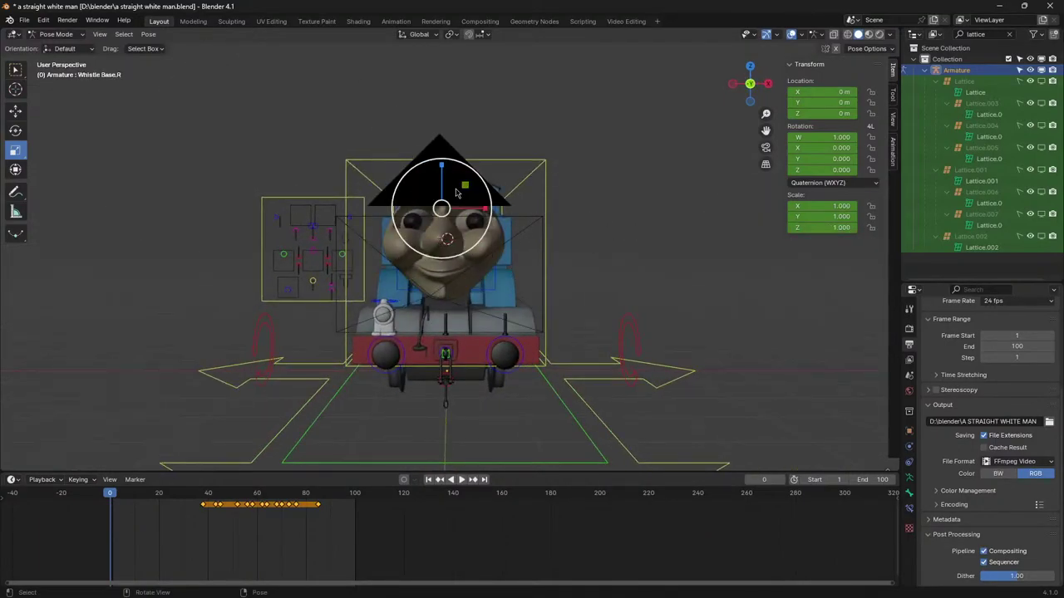
{"action": "left_click_drag", "start_coordinate": [479, 230], "coordinate": [508, 233]}
{"action": "left_click", "coordinate": [725, 244]}
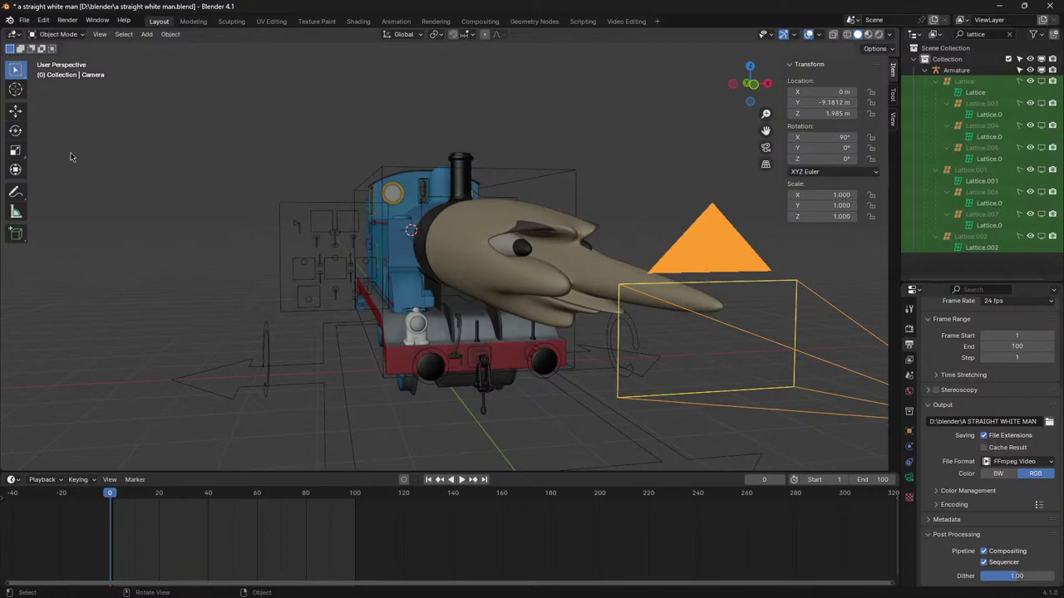
{"action": "left_click", "coordinate": [16, 111]}
{"action": "scroll", "coordinate": [699, 326], "scroll_direction": "down", "scroll_amount": 3}
{"action": "left_click_drag", "start_coordinate": [608, 285], "coordinate": [295, 285]}
{"action": "left_click_drag", "start_coordinate": [669, 257], "coordinate": [607, 253]}
- Compare how the stretched face looks from the front in orthographic and perspective views
{"action": "scroll", "coordinate": [612, 254], "scroll_direction": "up", "scroll_amount": 5}
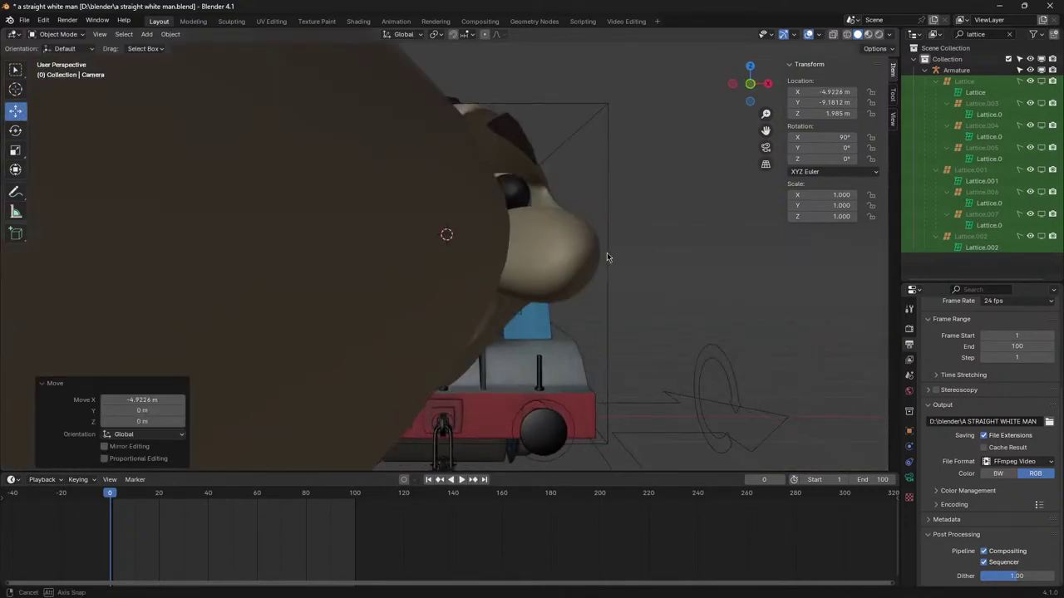
{"action": "key", "text": "KP_5"}
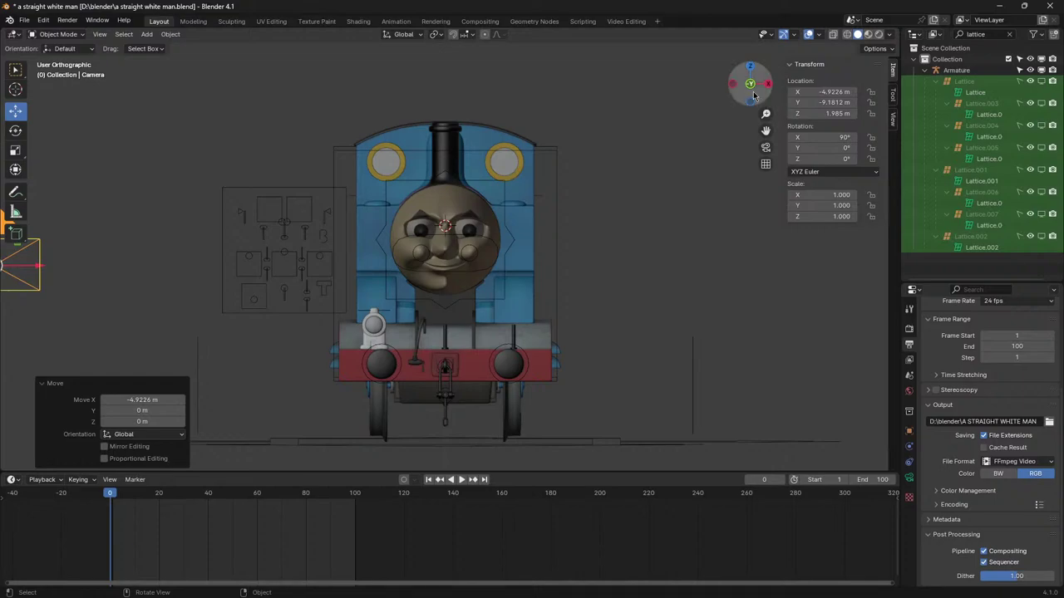
{"action": "key", "text": "KP_1"}
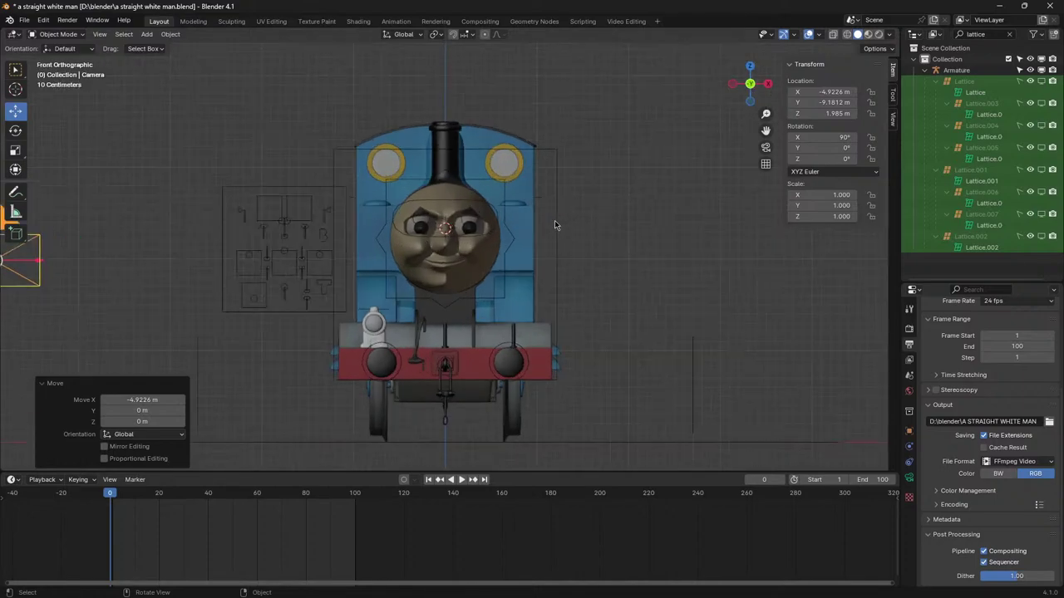
{"action": "key", "text": "KP_5"}
{"action": "scroll", "coordinate": [501, 215], "scroll_direction": "down", "scroll_amount": 4}
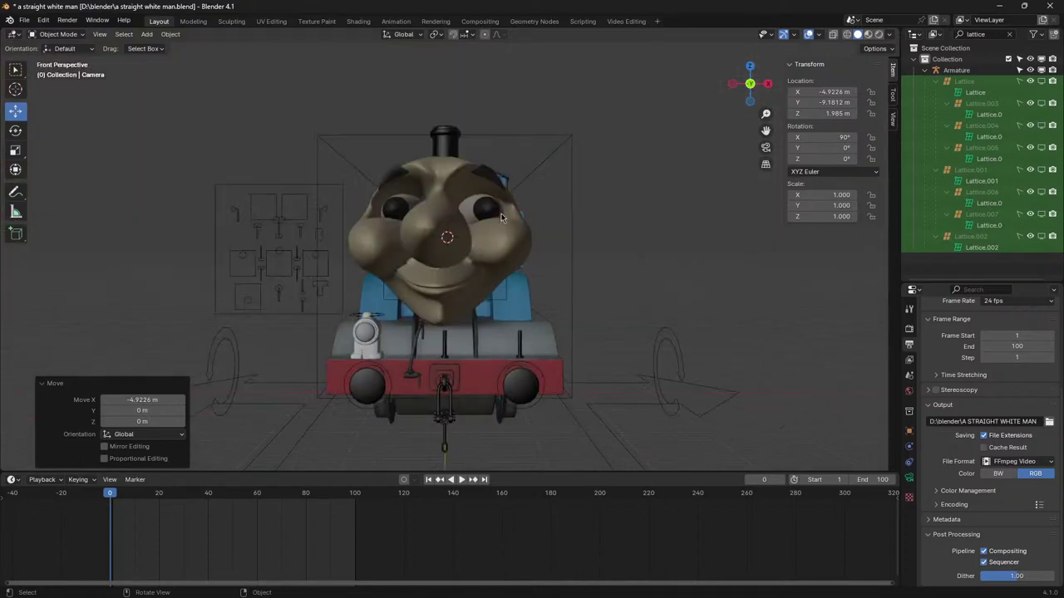
{"action": "left_click_drag", "start_coordinate": [765, 131], "coordinate": [881, 108]}
{"action": "scroll", "coordinate": [582, 242], "scroll_direction": "down", "scroll_amount": 4}
{"action": "left_click_drag", "start_coordinate": [580, 257], "coordinate": [543, 254]}
{"action": "scroll", "coordinate": [614, 263], "scroll_direction": "up", "scroll_amount": 1}
{"action": "scroll", "coordinate": [613, 264], "scroll_direction": "up", "scroll_amount": 1}
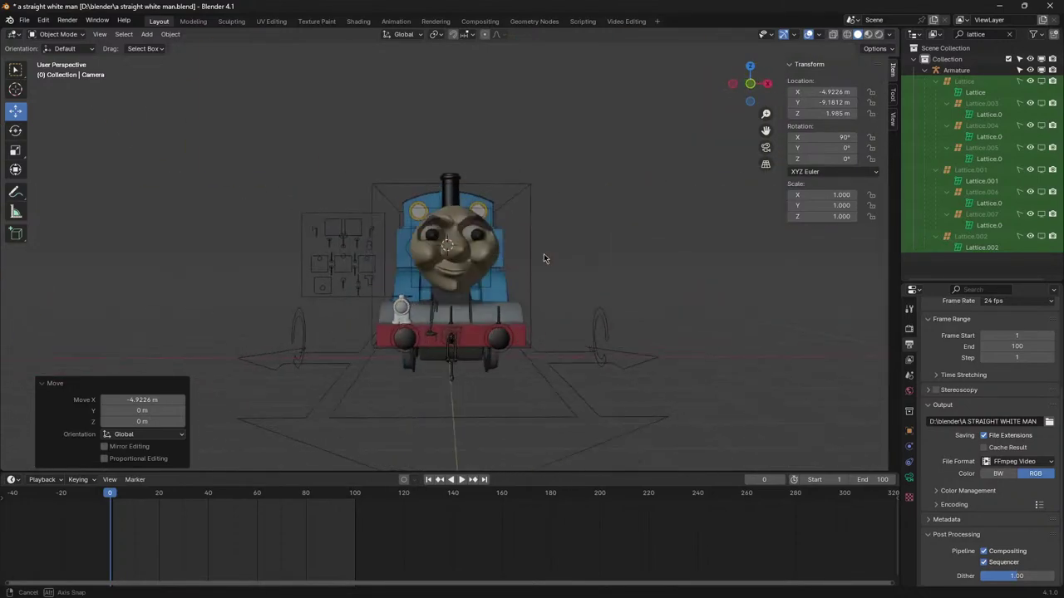
{"action": "scroll", "coordinate": [543, 253], "scroll_direction": "up", "scroll_amount": 5}
{"action": "key", "text": "KP_5"}
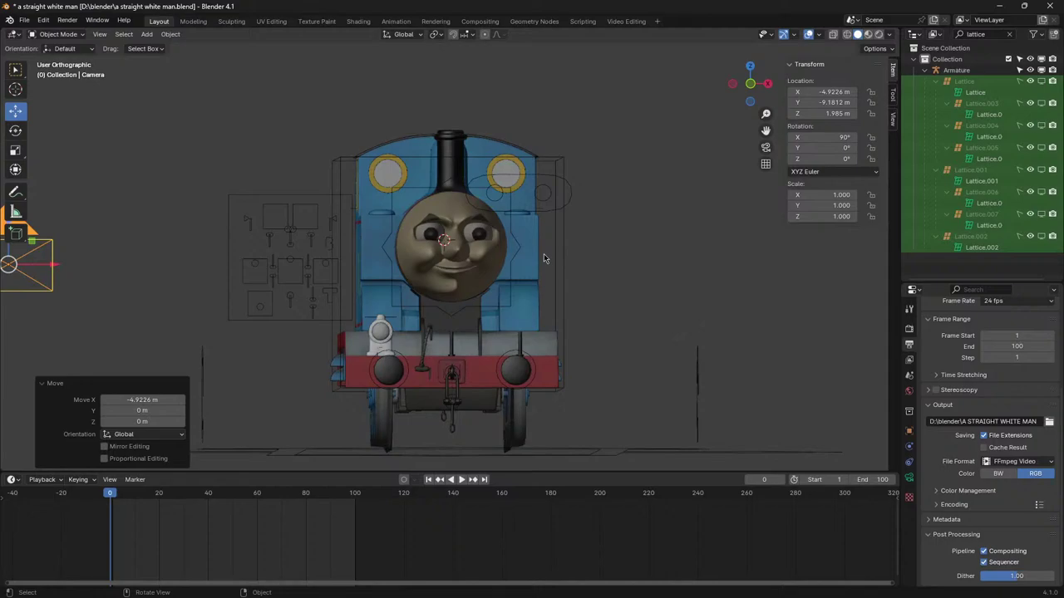
{"action": "left_click", "coordinate": [751, 84]}
{"action": "key", "text": "KP_5"}
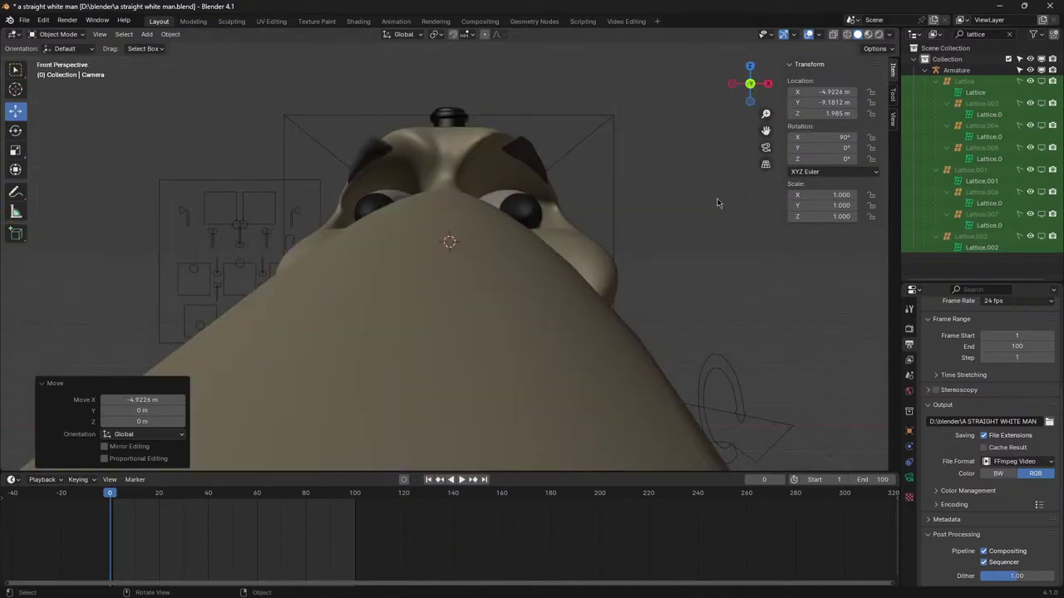
- Check the live chat in YouTube Studio in the browser and return to the straight white man scene in Blender
{"action": "mouse_move", "coordinate": [536, 592]}
{"action": "left_click", "coordinate": [389, 587]}
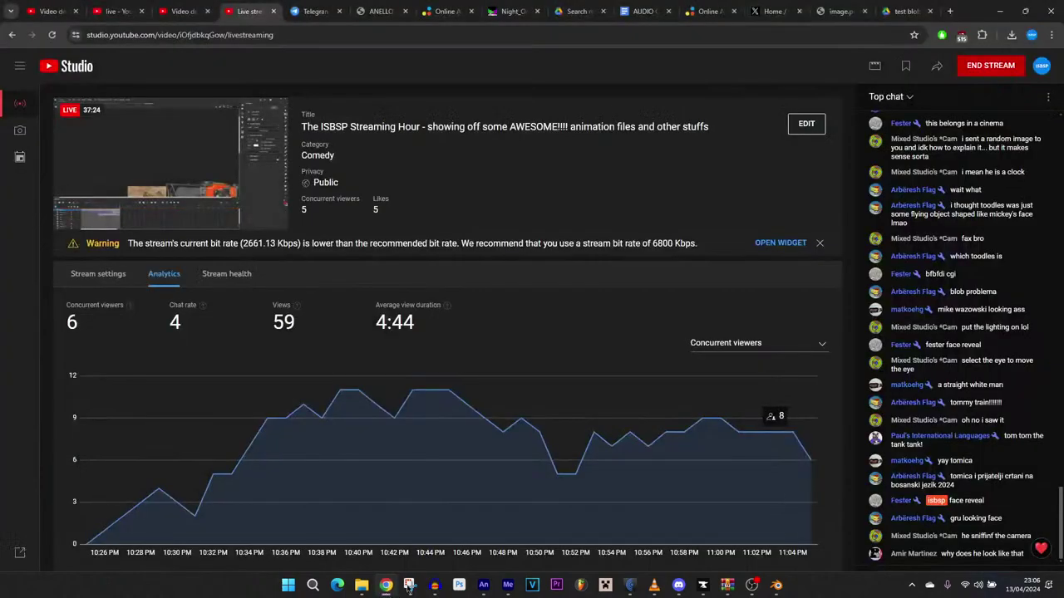
{"action": "mouse_move", "coordinate": [776, 585]}
{"action": "left_click", "coordinate": [764, 522]}
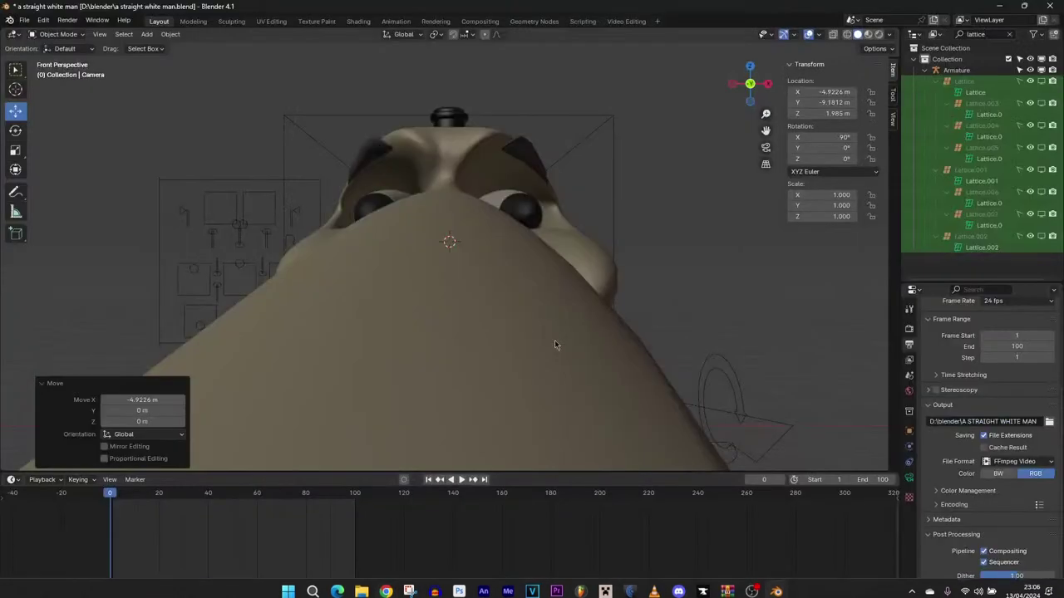
- Select the train's armature and switch it to Pose Mode
{"action": "left_click_drag", "start_coordinate": [765, 130], "coordinate": [840, 135]}
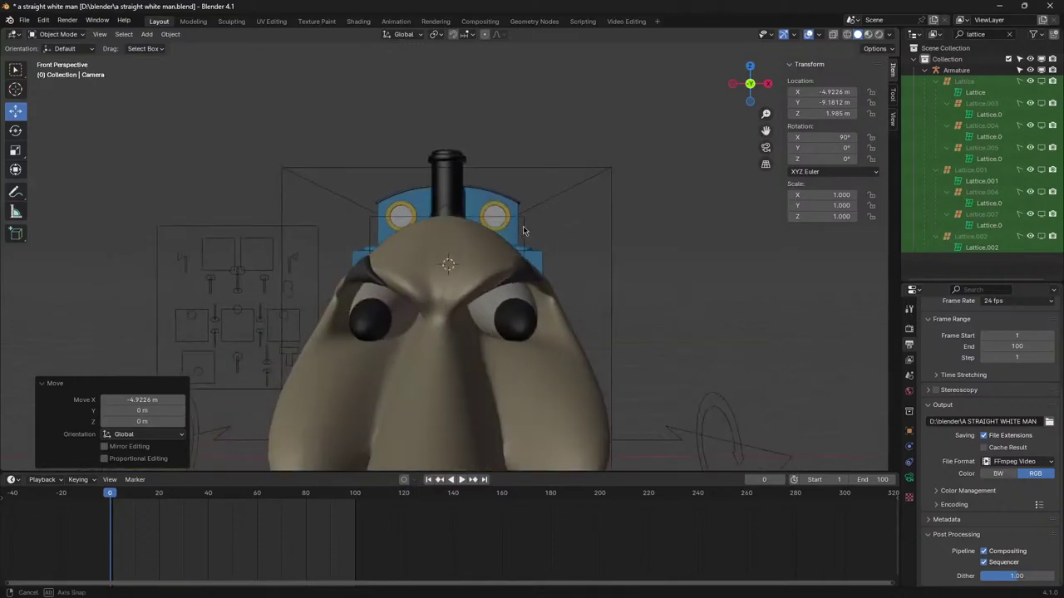
{"action": "left_click_drag", "start_coordinate": [491, 225], "coordinate": [525, 330]}
{"action": "scroll", "coordinate": [525, 330], "scroll_direction": "down", "scroll_amount": 4}
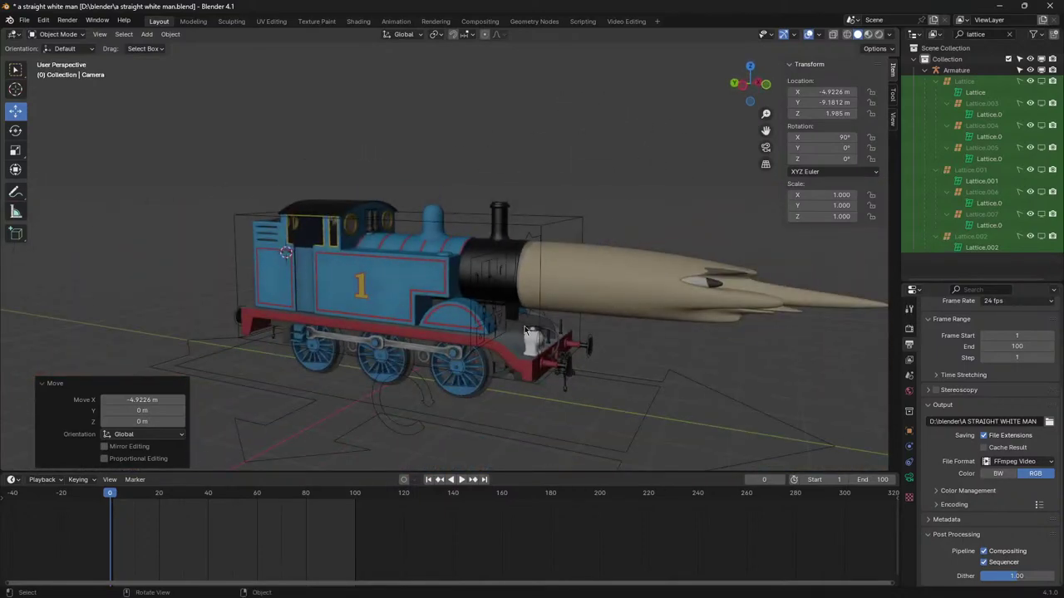
{"action": "left_click", "coordinate": [477, 424]}
{"action": "key", "text": "ctrl+Tab"}
- Move the Ground bone along the global Y axis by -0.088419 m and again by 2.8321 m
{"action": "left_click_drag", "start_coordinate": [562, 292], "coordinate": [544, 280]}
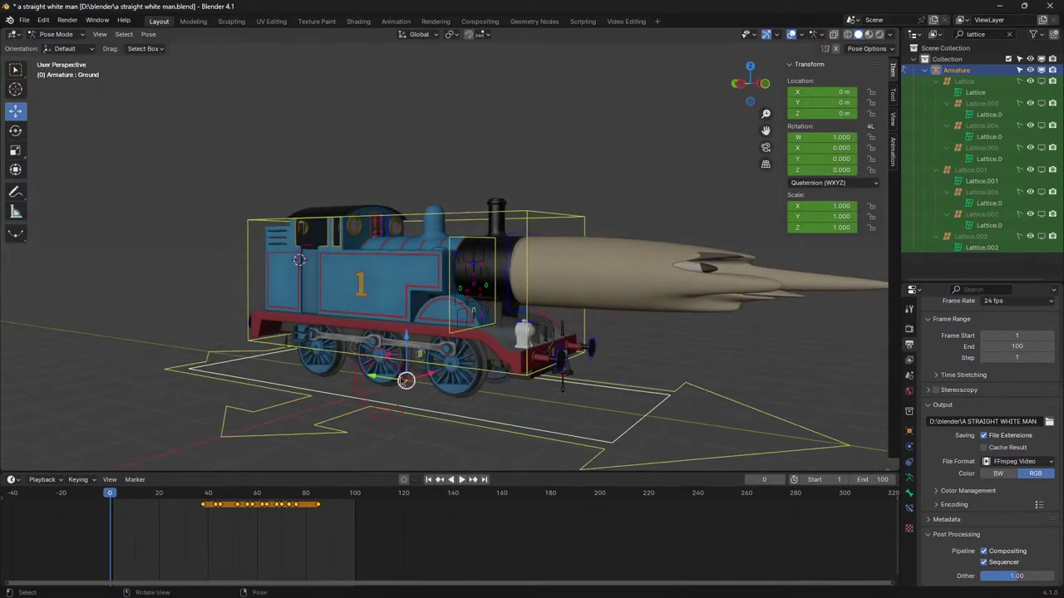
{"action": "left_click_drag", "start_coordinate": [379, 376], "coordinate": [588, 418]}
{"action": "left_click_drag", "start_coordinate": [882, 417], "coordinate": [455, 362]}
{"action": "left_click_drag", "start_coordinate": [671, 368], "coordinate": [383, 407]}
{"action": "left_click_drag", "start_coordinate": [499, 379], "coordinate": [416, 365]}
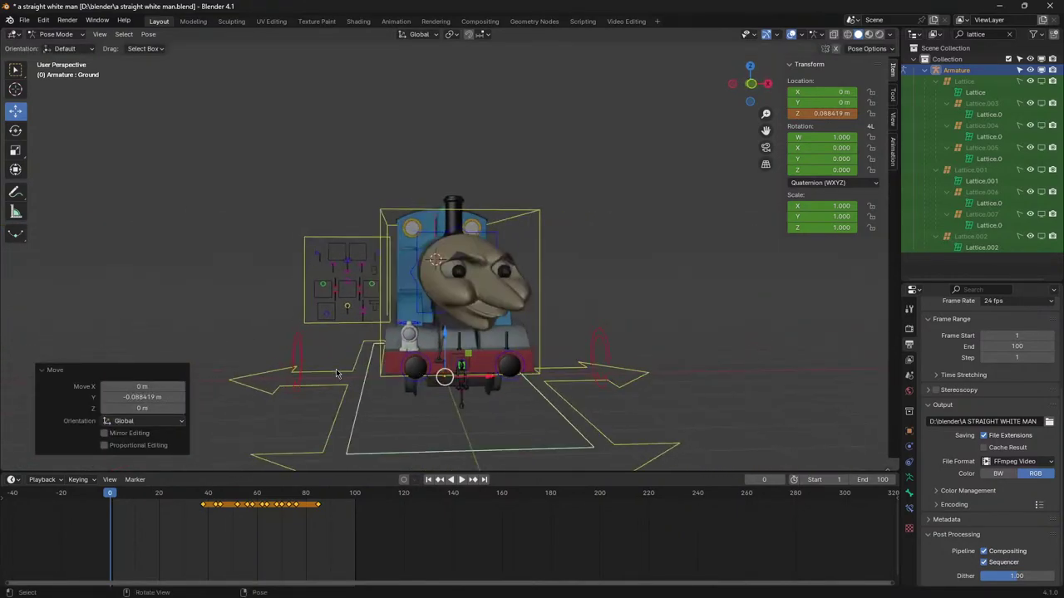
{"action": "mouse_move", "coordinate": [334, 370]}
{"action": "left_mouse_down"}
{"action": "mouse_move", "coordinate": [391, 380]}
{"action": "mouse_move", "coordinate": [398, 366]}
{"action": "mouse_move", "coordinate": [325, 355]}
{"action": "left_mouse_up"}
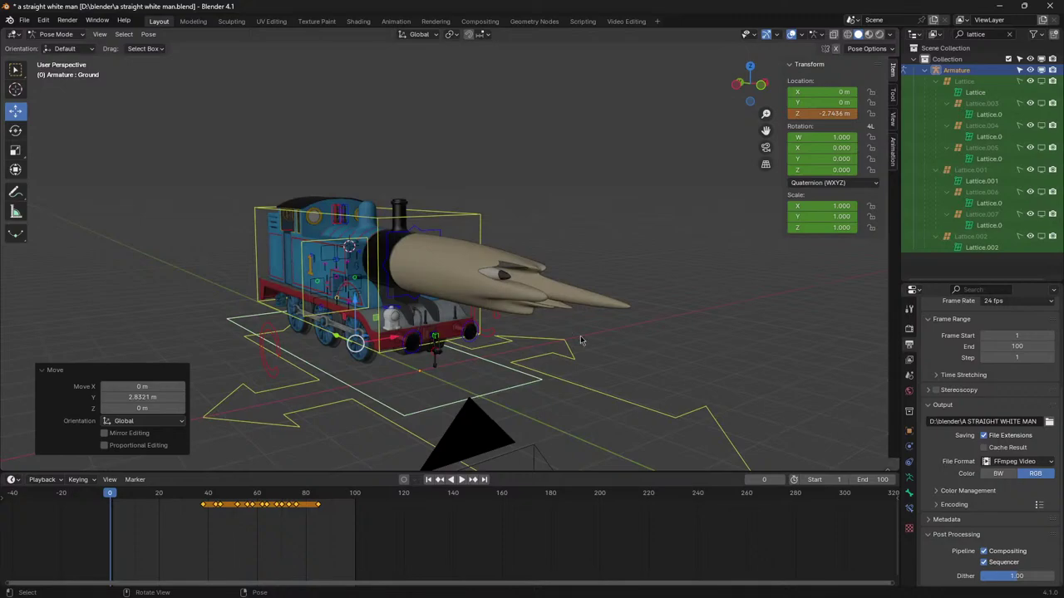
- Examine the stretched face from the front, first in orthographic and again in perspective view
{"action": "key", "text": "KP_5"}
{"action": "left_click_drag", "start_coordinate": [595, 316], "coordinate": [558, 309]}
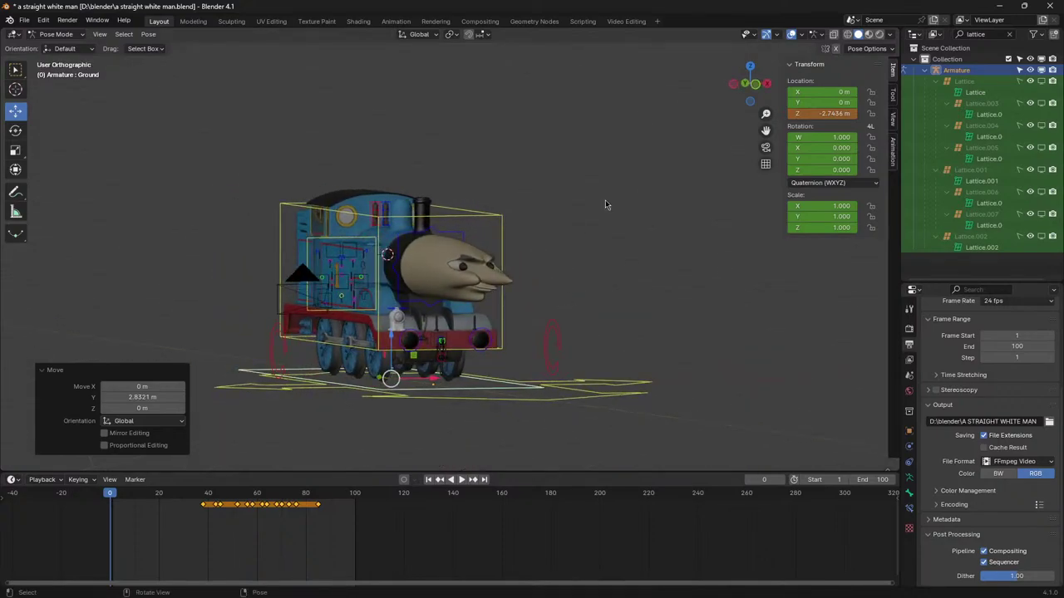
{"action": "left_click", "coordinate": [756, 96]}
{"action": "scroll", "coordinate": [494, 221], "scroll_direction": "up", "scroll_amount": 4}
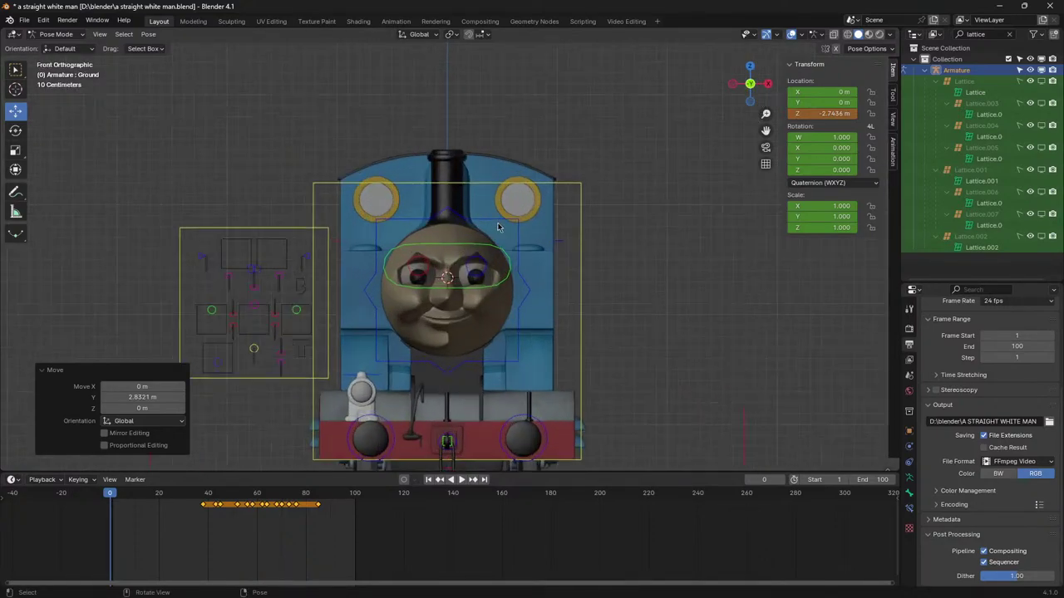
{"action": "key", "text": "KP_5"}
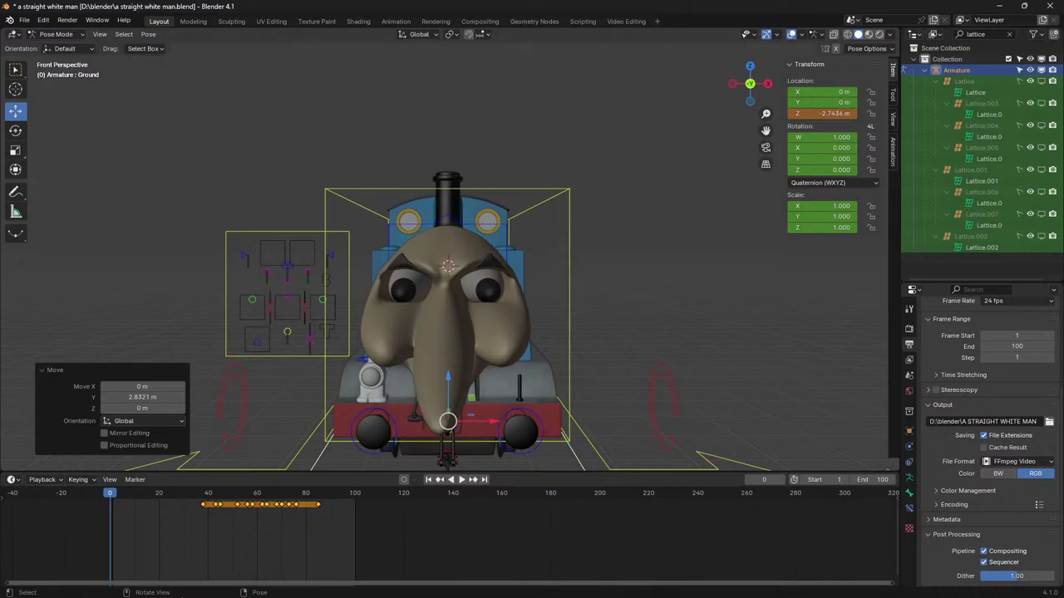
- Read the YouTube Studio live chat, glance at The Real Thomas file, and return to the straight white man file
{"action": "left_click", "coordinate": [420, 555]}
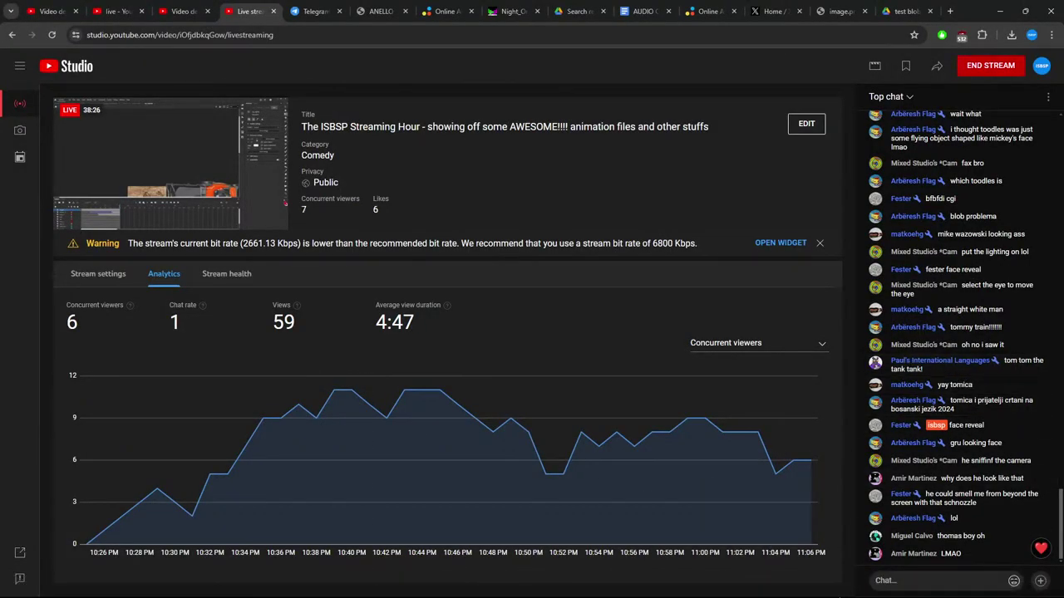
{"action": "mouse_move", "coordinate": [777, 585]}
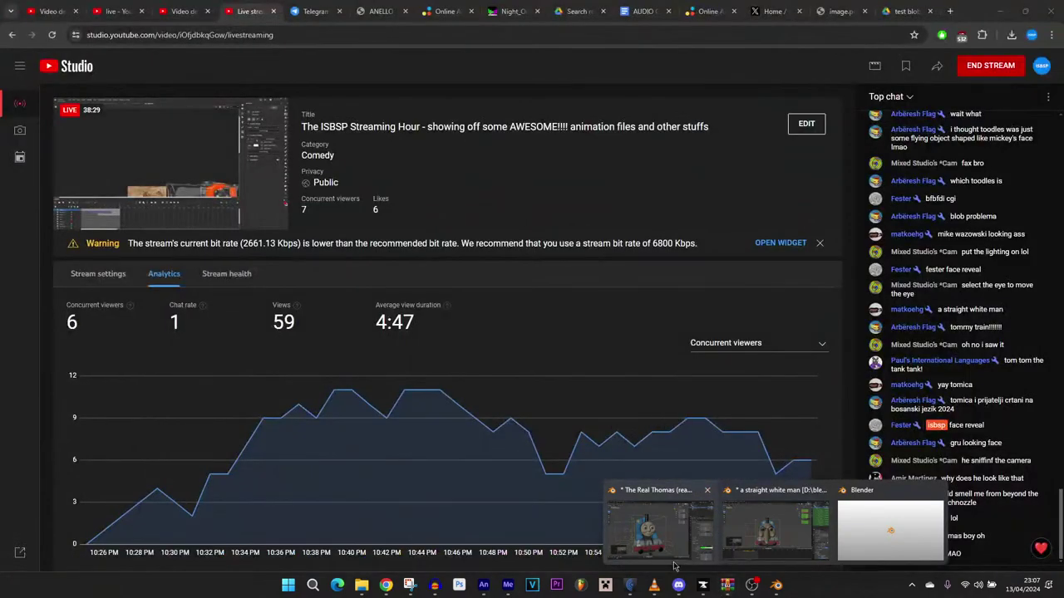
{"action": "left_click", "coordinate": [674, 566]}
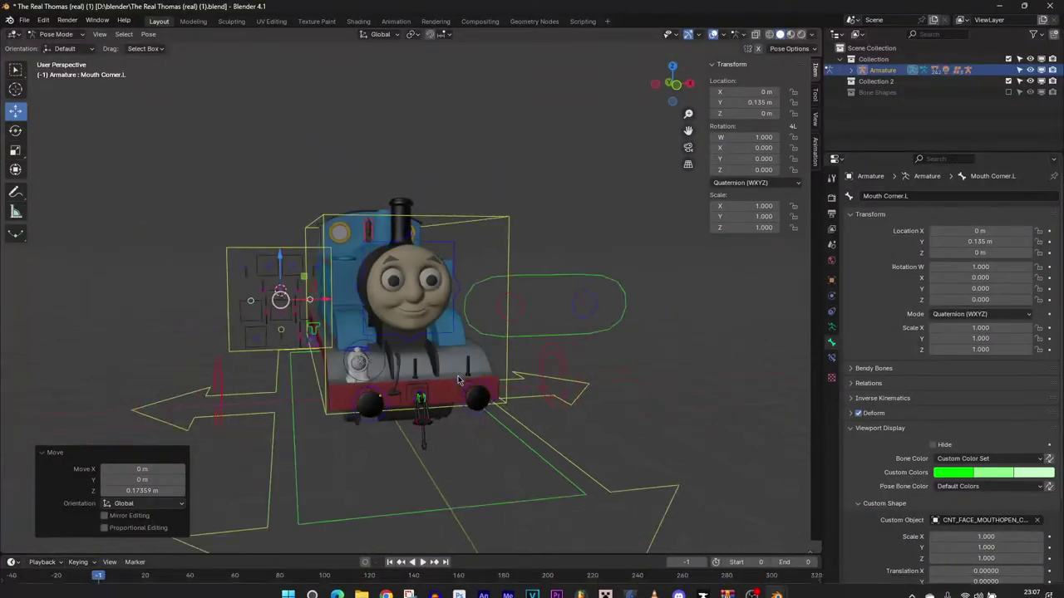
{"action": "mouse_move", "coordinate": [773, 590]}
{"action": "left_click", "coordinate": [766, 544]}
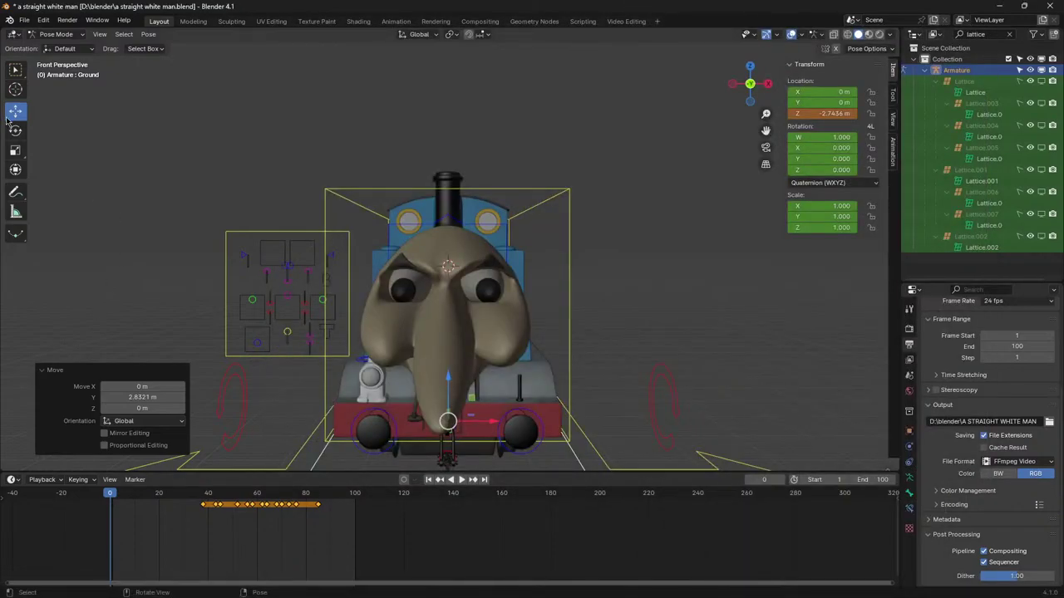
- Reset the stretched rig to its keyframed pose by scrubbing the timeline back to frame 0
{"action": "scroll", "coordinate": [556, 291], "scroll_direction": "down", "scroll_amount": 8}
{"action": "left_click_drag", "start_coordinate": [445, 310], "coordinate": [520, 316]}
{"action": "scroll", "coordinate": [503, 302], "scroll_direction": "up", "scroll_amount": 3}
{"action": "scroll", "coordinate": [504, 301], "scroll_direction": "up", "scroll_amount": 3}
{"action": "scroll", "coordinate": [605, 316], "scroll_direction": "up", "scroll_amount": 2}
{"action": "left_click_drag", "start_coordinate": [115, 494], "coordinate": [109, 495]}
{"action": "left_click_drag", "start_coordinate": [715, 259], "coordinate": [619, 268]}
- Try moving the Eye Control bone 3.767 m in X and 0.090018 m in Z, and undo the move
{"action": "left_click", "coordinate": [410, 285]}
{"action": "scroll", "coordinate": [441, 288], "scroll_direction": "up", "scroll_amount": 1}
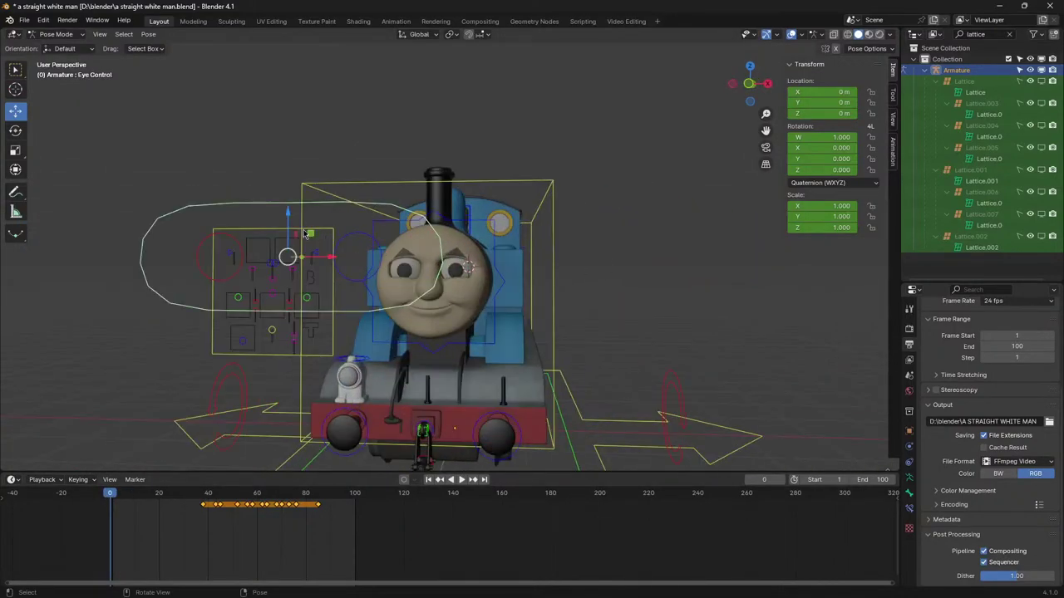
{"action": "key", "text": "g"}
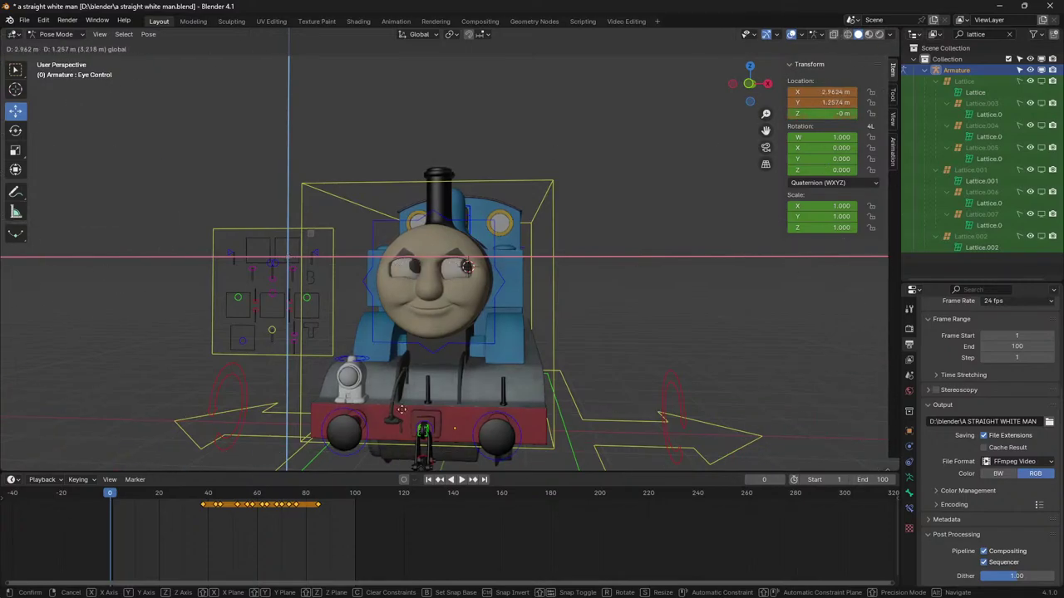
{"action": "left_click", "coordinate": [259, 228]}
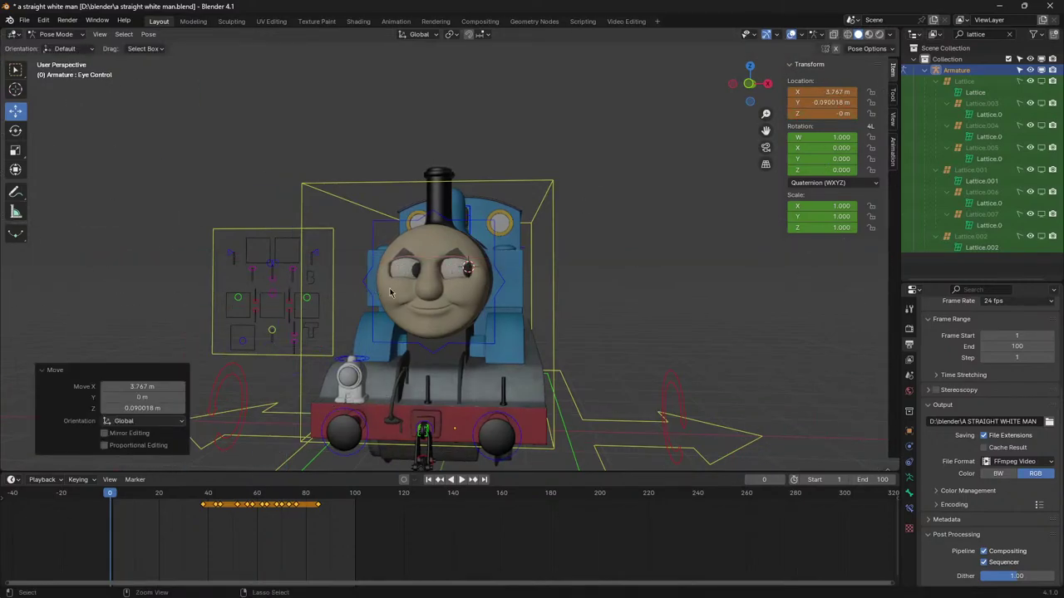
{"action": "key", "text": "ctrl+z"}
- Select the Front Coupling IK bone on the front buffer beam and pull the coupling chain up and outward
{"action": "scroll", "coordinate": [390, 292], "scroll_direction": "up", "scroll_amount": 1}
{"action": "scroll", "coordinate": [390, 291], "scroll_direction": "down", "scroll_amount": 1}
{"action": "left_click_drag", "start_coordinate": [390, 292], "coordinate": [480, 290]}
{"action": "left_click_drag", "start_coordinate": [766, 133], "coordinate": [631, 17]}
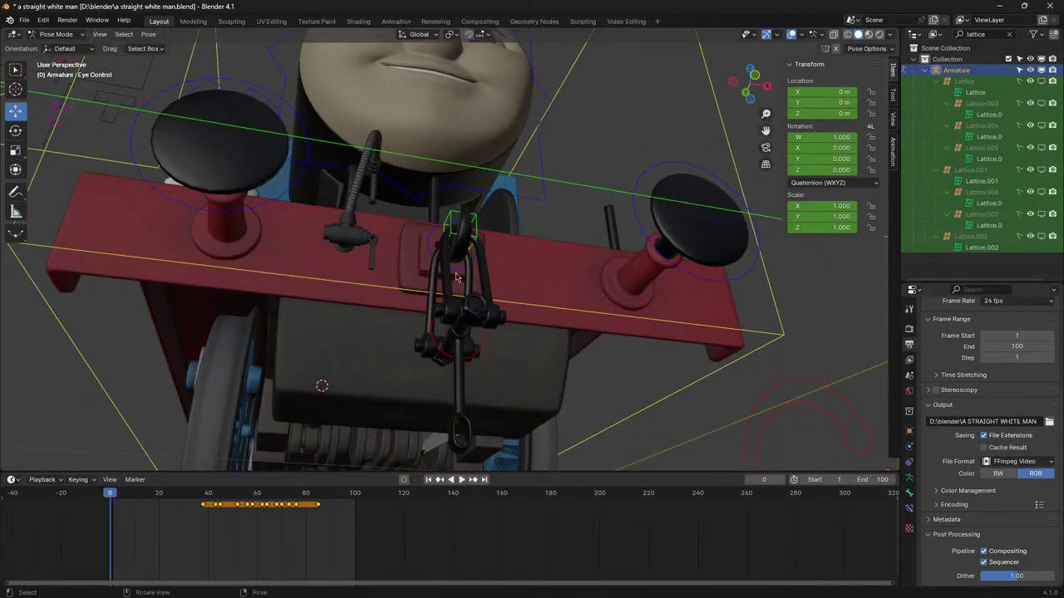
{"action": "left_click_drag", "start_coordinate": [456, 277], "coordinate": [500, 298]}
{"action": "left_click", "coordinate": [538, 342]}
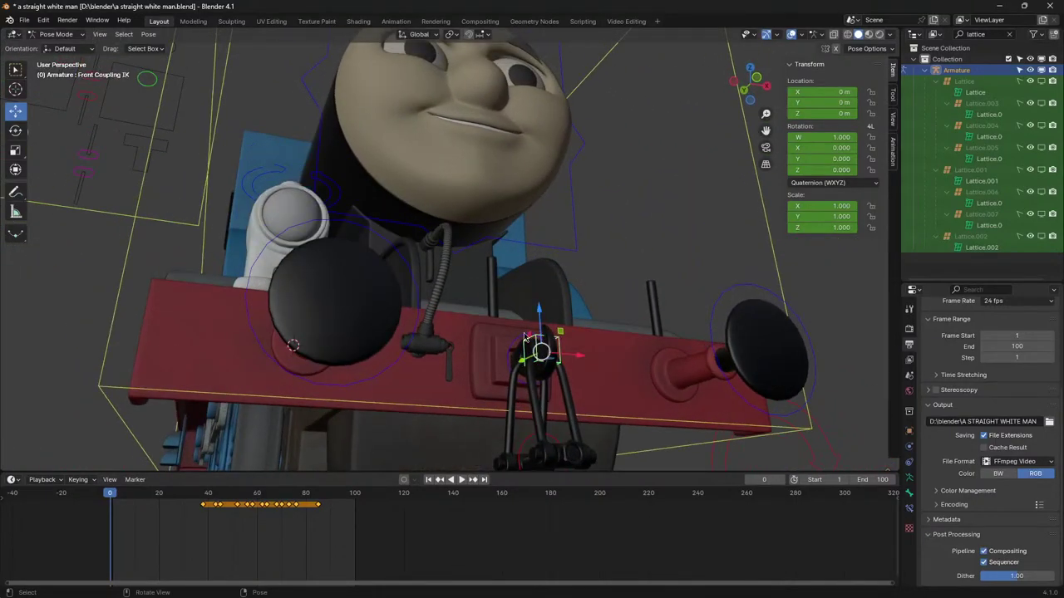
{"action": "left_click_drag", "start_coordinate": [525, 336], "coordinate": [731, 233]}
- Try rotating the Front Coupling Screw bone and the Front Coupling 1 bone, undoing each rotation
{"action": "left_click", "coordinate": [587, 322]}
{"action": "key", "text": "ctrl+z"}
{"action": "left_click", "coordinate": [16, 130]}
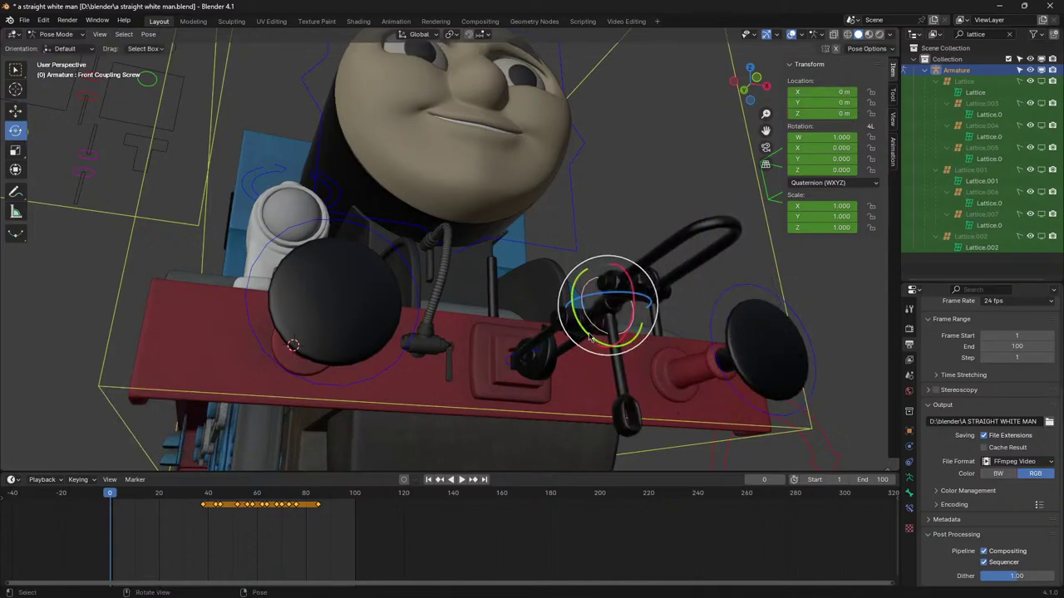
{"action": "left_click_drag", "start_coordinate": [579, 333], "coordinate": [455, 379]}
{"action": "key", "text": "ctrl+z"}
{"action": "left_click", "coordinate": [513, 369]}
{"action": "left_click_drag", "start_coordinate": [560, 353], "coordinate": [564, 328]}
{"action": "key", "text": "ctrl+z"}
- Try rotating the Lamp bone about the global Z axis and undo the rotation
{"action": "scroll", "coordinate": [556, 332], "scroll_direction": "down", "scroll_amount": 4}
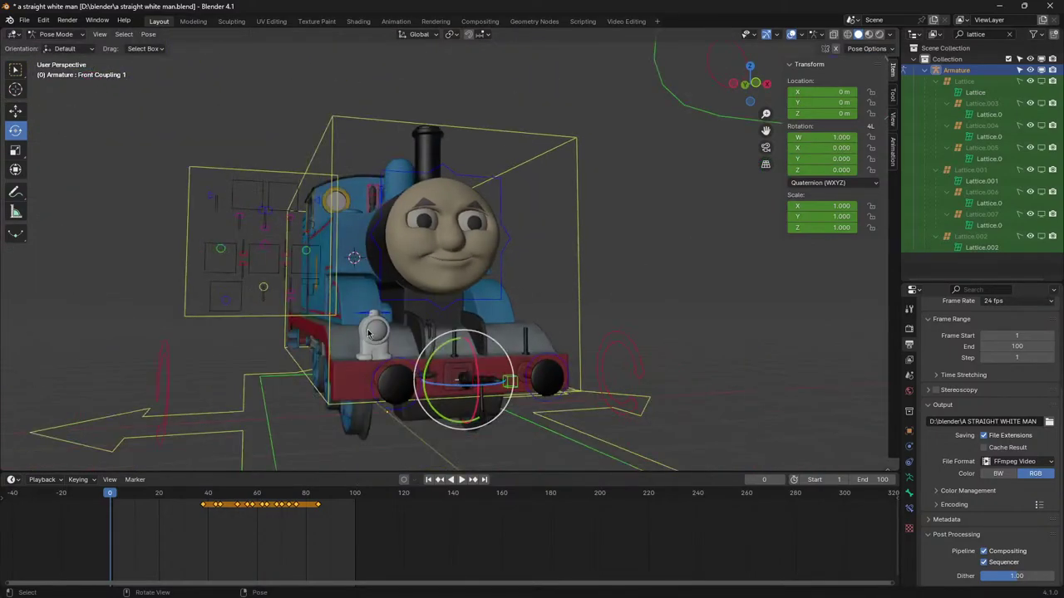
{"action": "left_click", "coordinate": [368, 332]}
{"action": "scroll", "coordinate": [384, 351], "scroll_direction": "up", "scroll_amount": 2}
{"action": "left_click_drag", "start_coordinate": [385, 352], "coordinate": [406, 358]}
{"action": "left_click", "coordinate": [428, 383]}
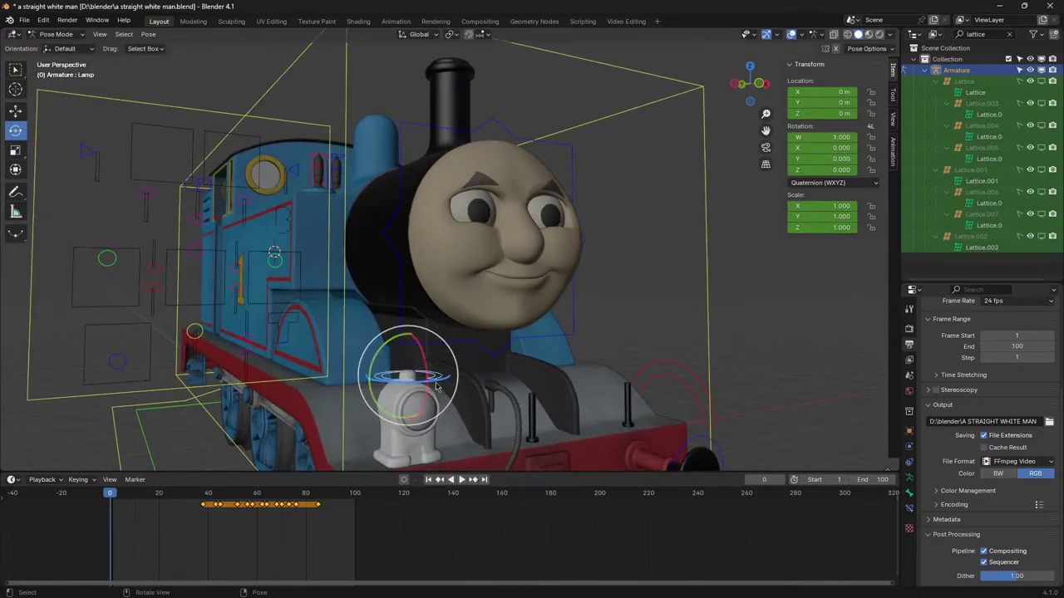
{"action": "left_click_drag", "start_coordinate": [466, 376], "coordinate": [499, 370]}
{"action": "key", "text": "r"}
{"action": "key", "text": "z"}
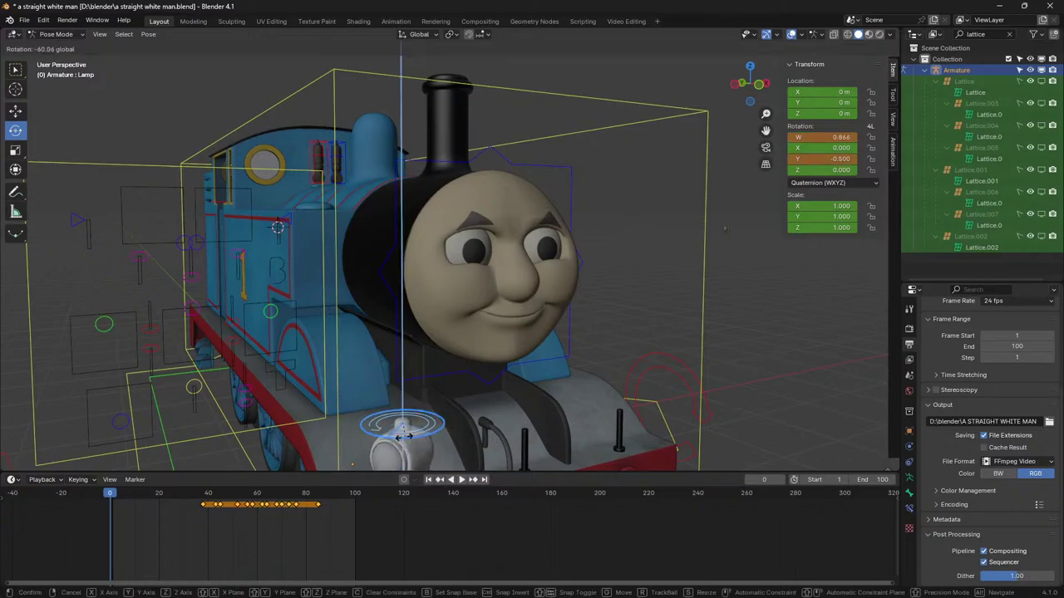
{"action": "left_click_drag", "start_coordinate": [417, 412], "coordinate": [416, 412]}
{"action": "key", "text": "ctrl+z"}
- Select the Front Buffer.R bone with the Move tool and undo the last change
{"action": "left_click_drag", "start_coordinate": [519, 440], "coordinate": [607, 399]}
{"action": "left_click", "coordinate": [462, 394]}
{"action": "left_click", "coordinate": [15, 110]}
{"action": "key", "text": "ctrl+z"}
{"action": "left_click_drag", "start_coordinate": [715, 390], "coordinate": [559, 408]}
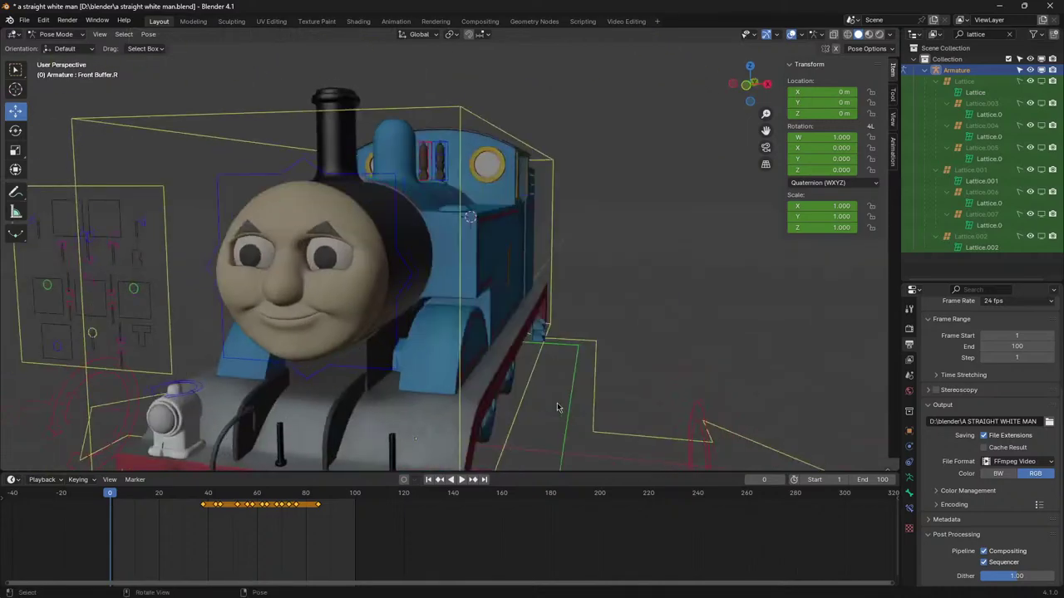
- Switch to the open The Real Thomas (real) (1) file and try to revert it to its saved version
{"action": "scroll", "coordinate": [558, 408], "scroll_direction": "down", "scroll_amount": 4}
{"action": "left_click_drag", "start_coordinate": [503, 368], "coordinate": [249, 391]}
{"action": "scroll", "coordinate": [248, 392], "scroll_direction": "up", "scroll_amount": 3}
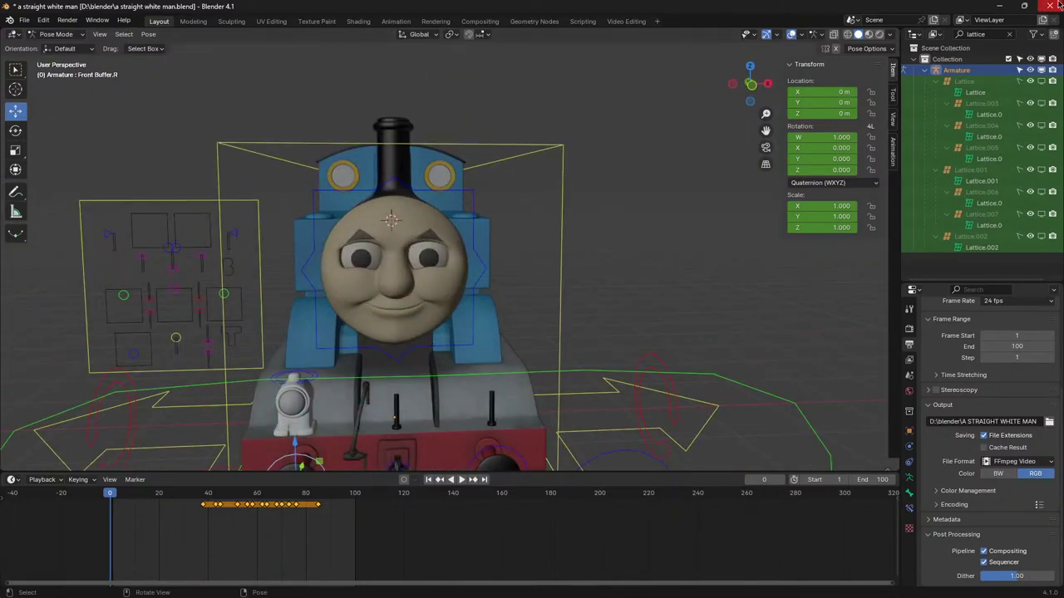
{"action": "mouse_move", "coordinate": [776, 593]}
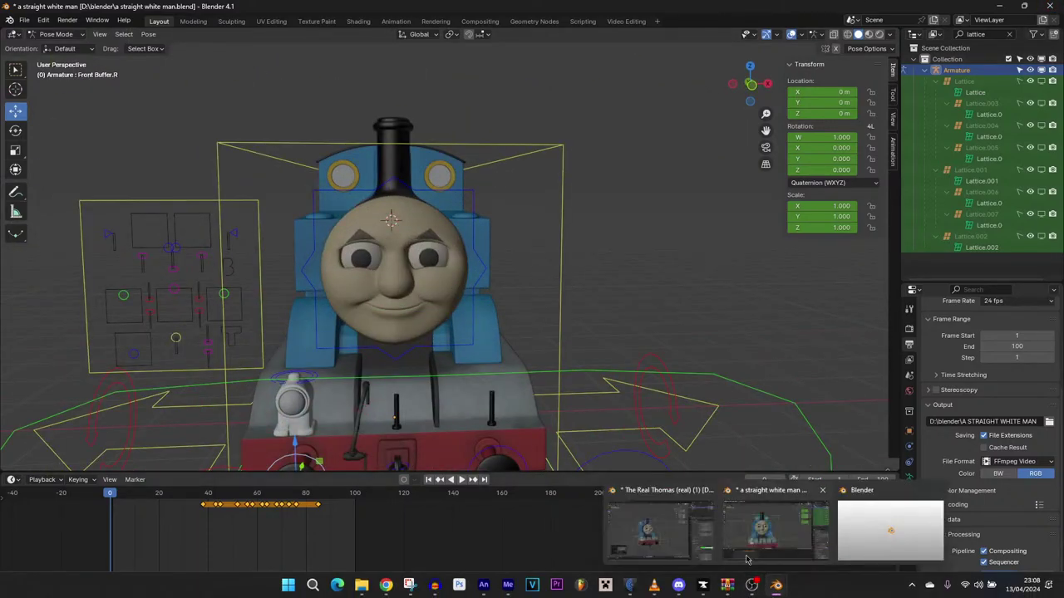
{"action": "left_click", "coordinate": [656, 532]}
{"action": "scroll", "coordinate": [438, 342], "scroll_direction": "up", "scroll_amount": 4}
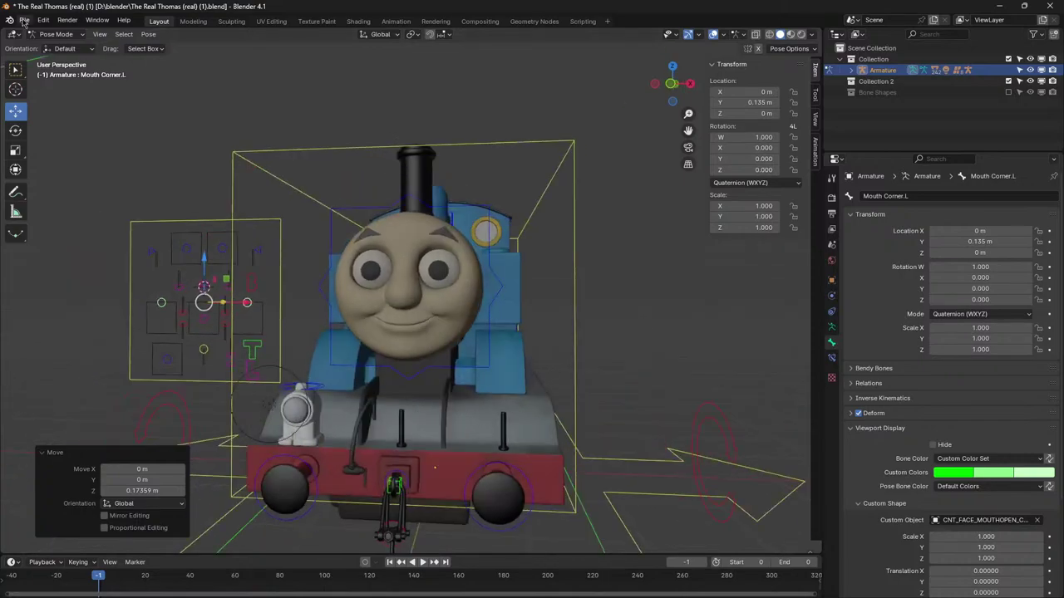
{"action": "left_click", "coordinate": [25, 19]}
{"action": "left_click", "coordinate": [55, 67]}
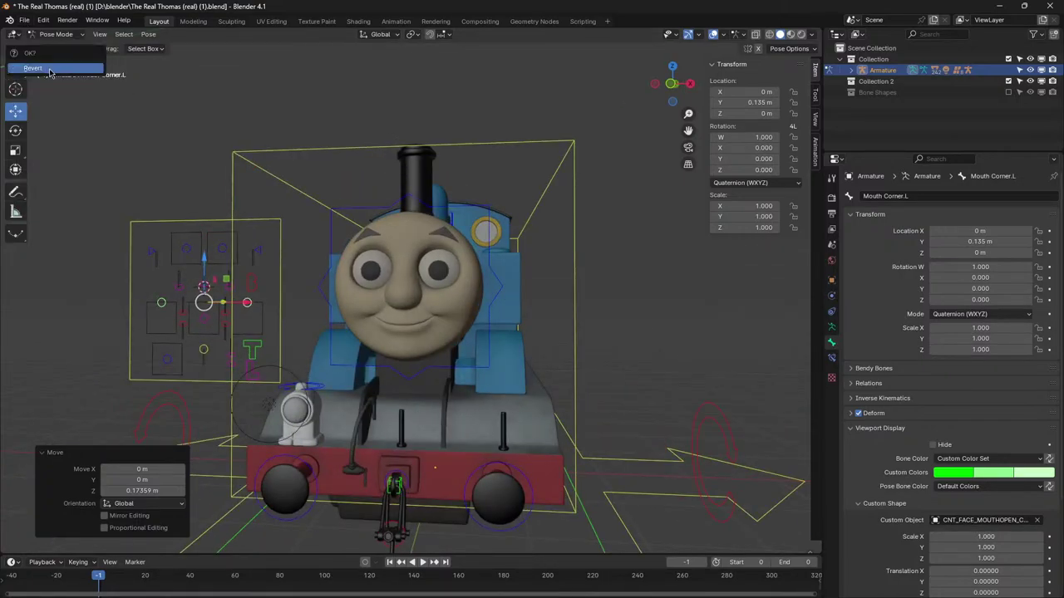
- Switch to Discord, open the MediaFire link in the chat and look through the shared folder's files
{"action": "left_click", "coordinate": [727, 587]}
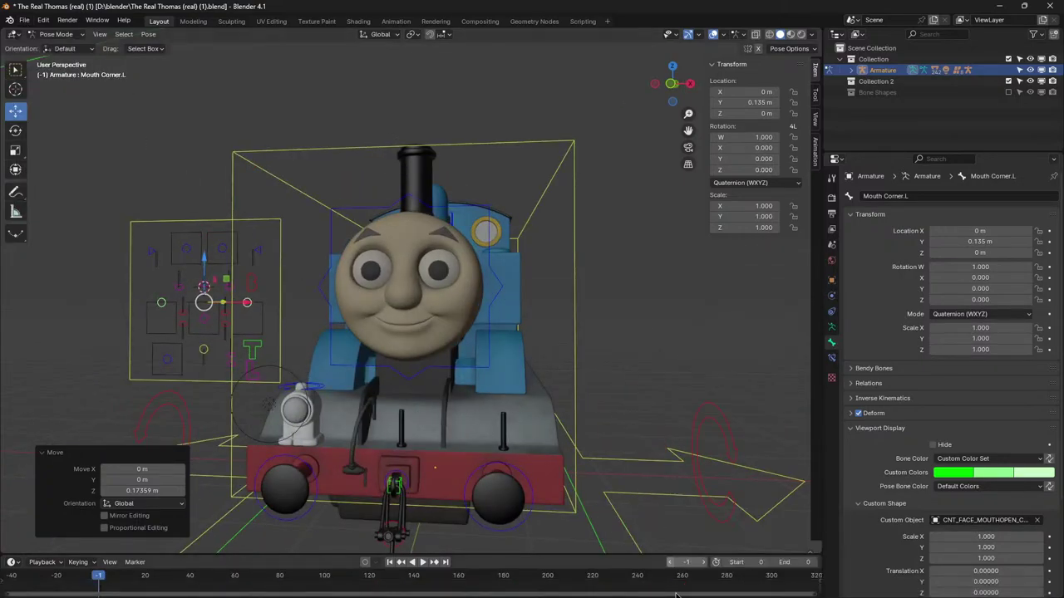
{"action": "left_click", "coordinate": [678, 585]}
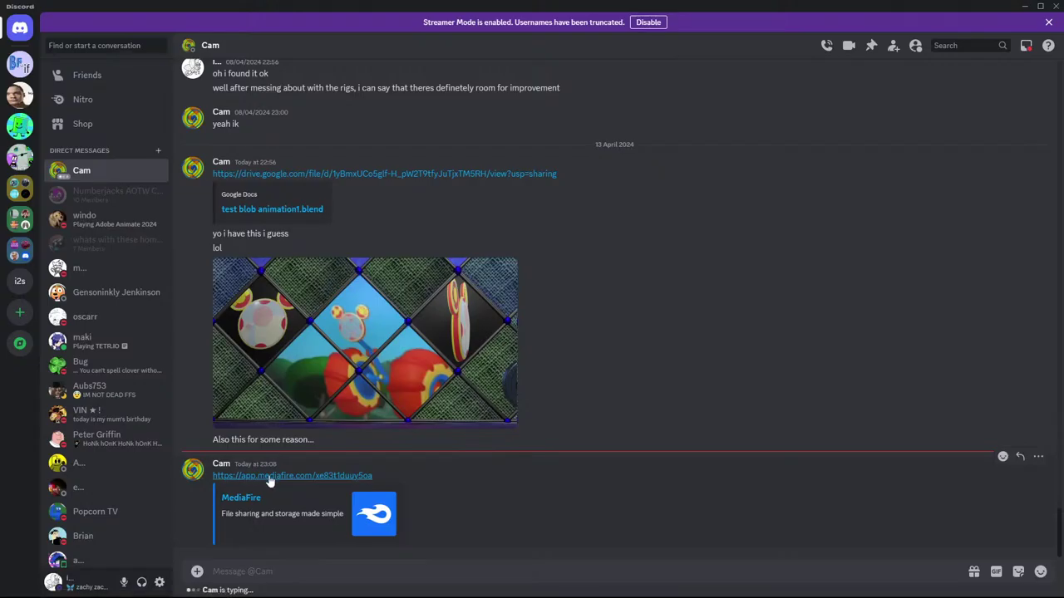
{"action": "left_click", "coordinate": [267, 475]}
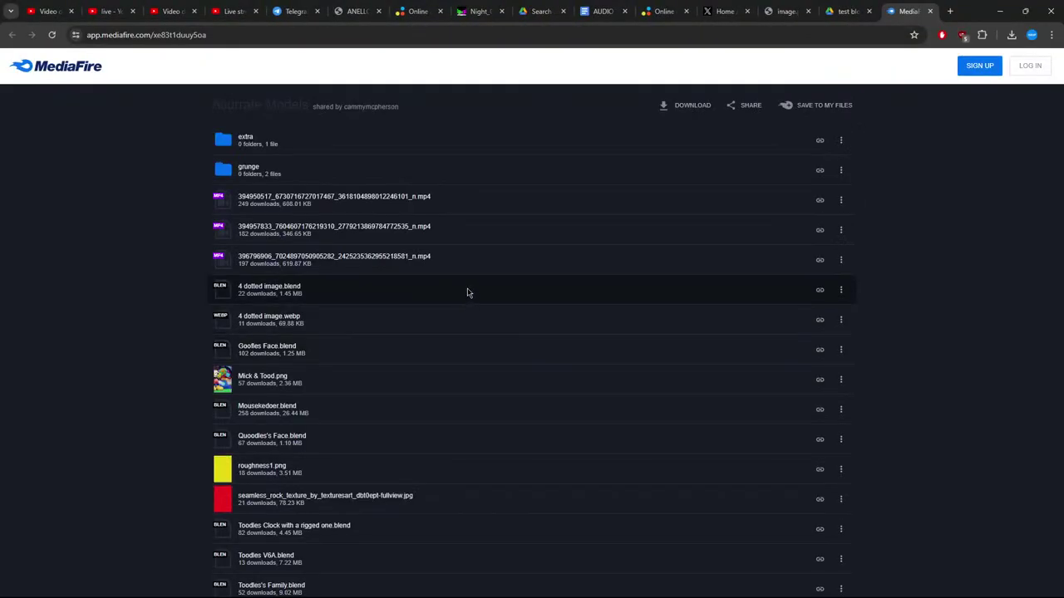
{"action": "scroll", "coordinate": [346, 551], "scroll_direction": "down", "scroll_amount": 3}
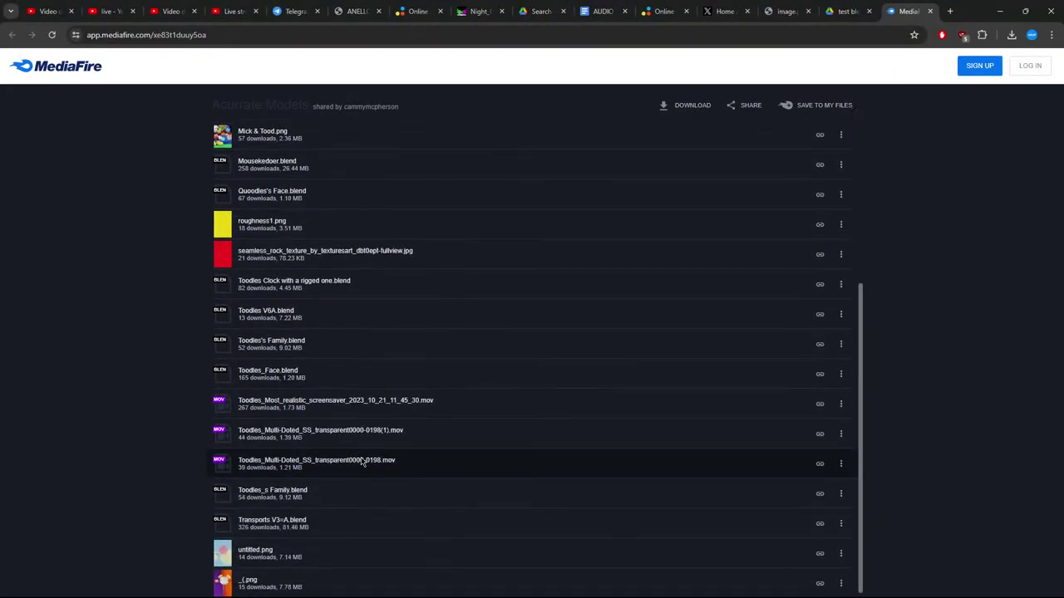
{"action": "left_click", "coordinate": [679, 587]}
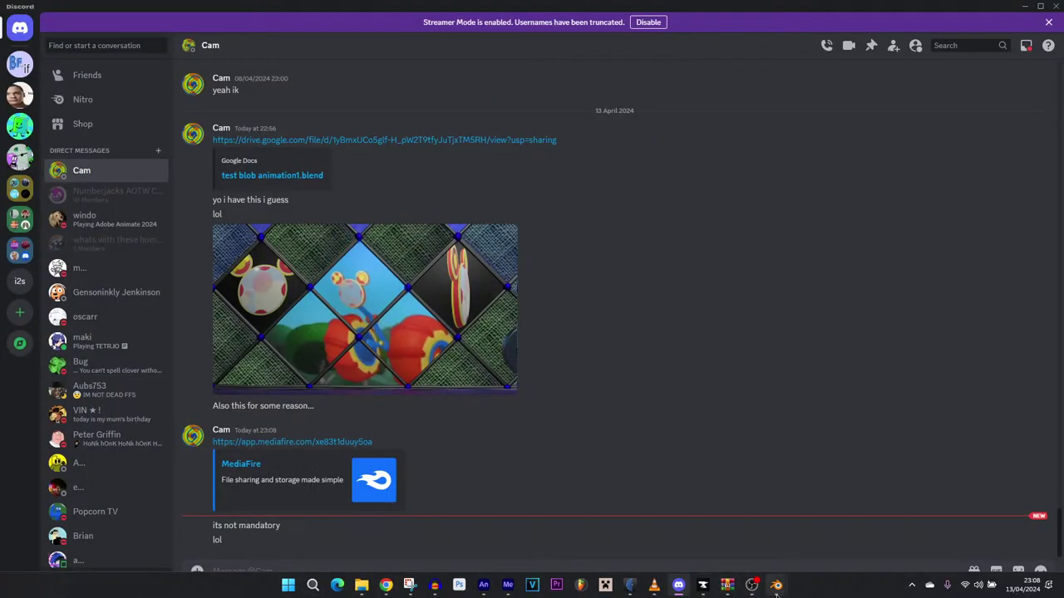
- Switch to The Real Thomas (real) (1) in Blender, discard its unsaved changes and reopen The Real Thomas (real) (1).blend
{"action": "mouse_move", "coordinate": [777, 587]}
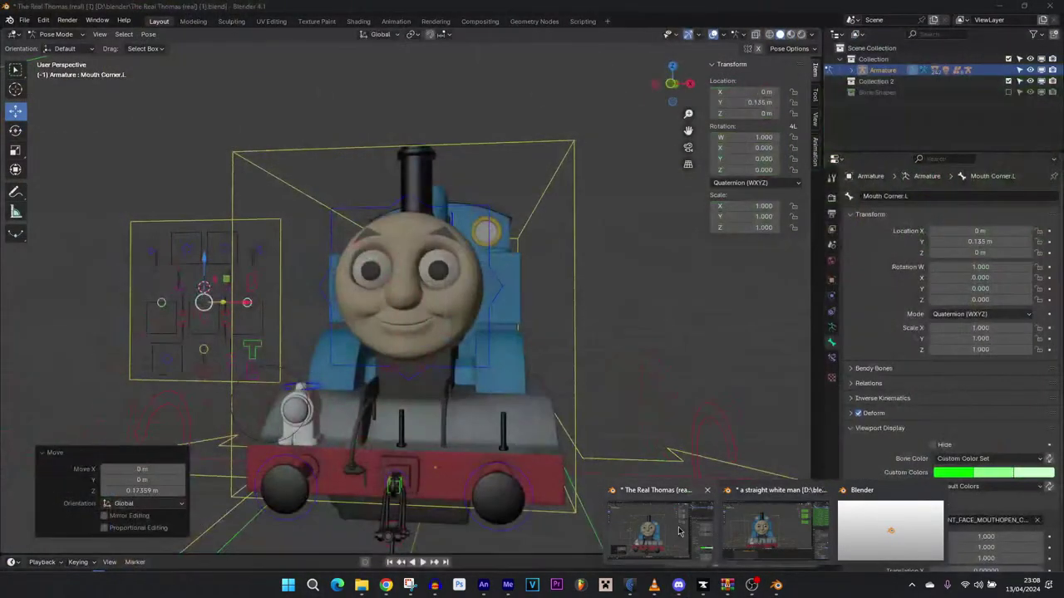
{"action": "left_click", "coordinate": [679, 531]}
{"action": "left_click", "coordinate": [25, 20]}
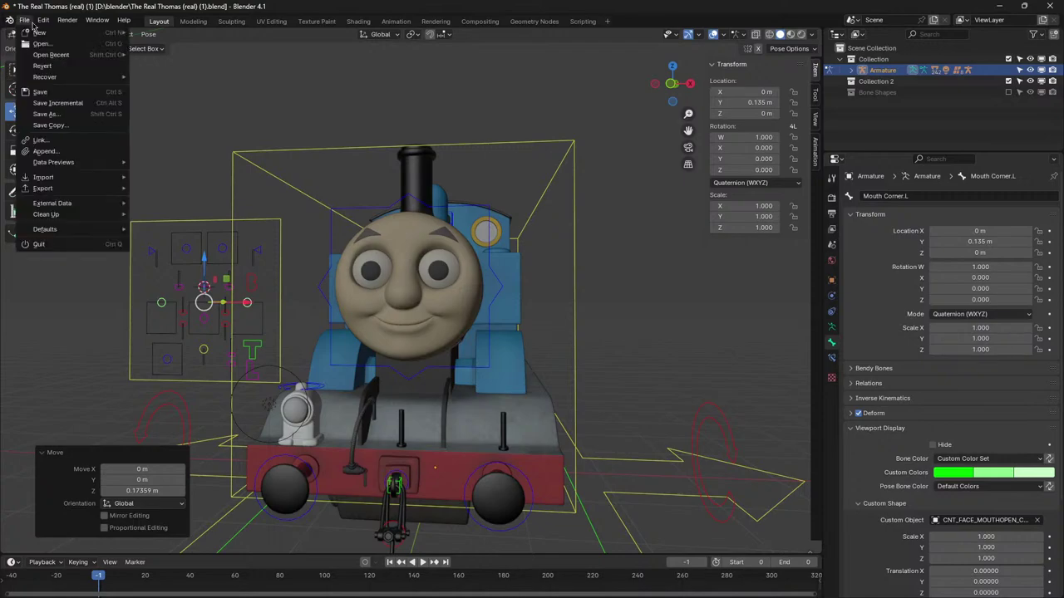
{"action": "key", "text": "ctrl+q"}
{"action": "left_click", "coordinate": [553, 325]}
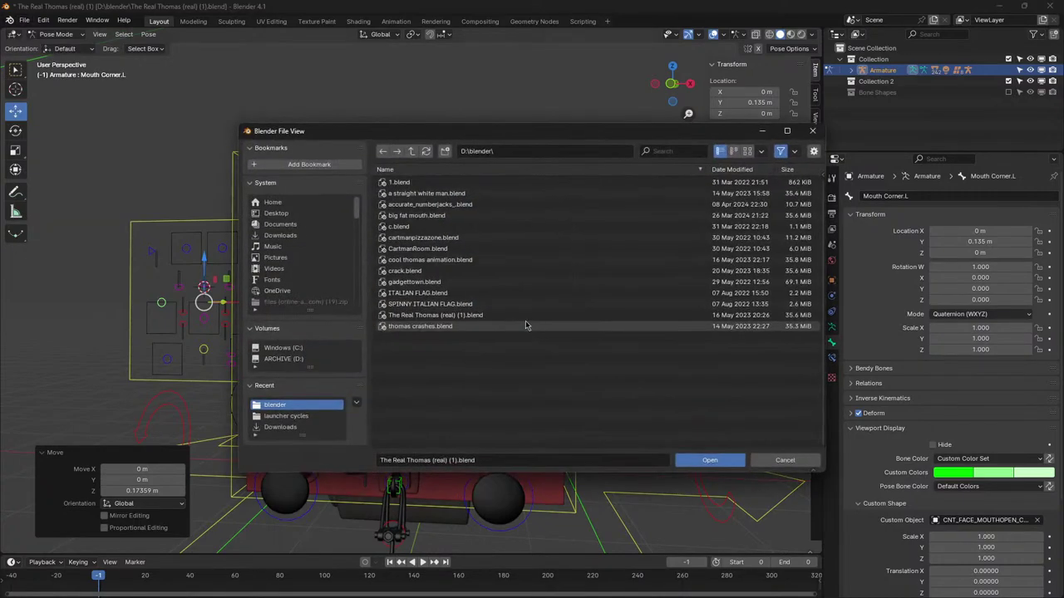
{"action": "left_click", "coordinate": [708, 461]}
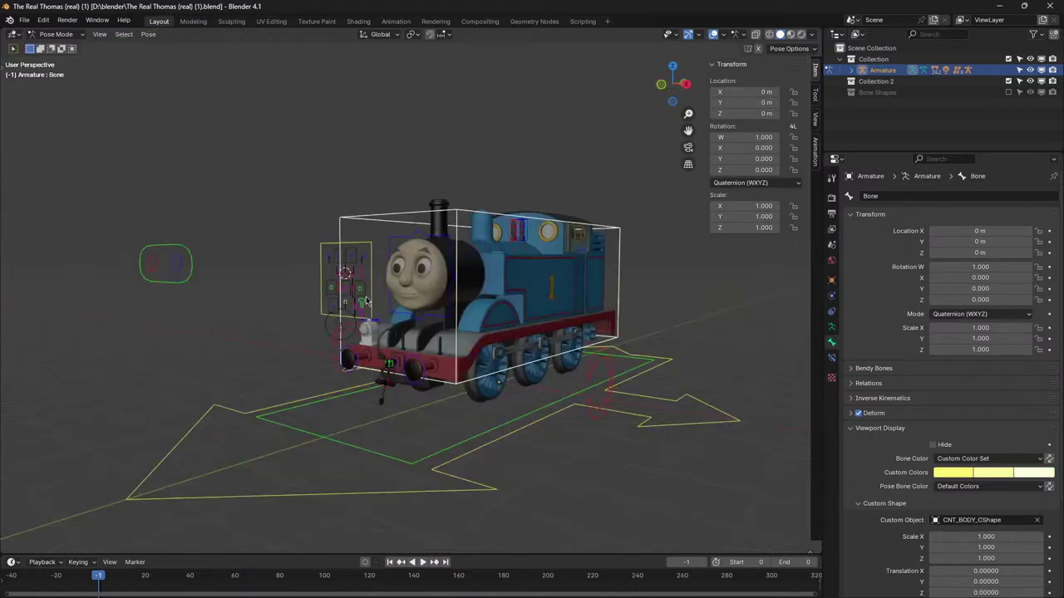
- Try the Angry property on the brow control bones and set Sad to 1.000 on Brow.R and Brow.L
{"action": "mouse_move", "coordinate": [399, 299]}
{"action": "left_mouse_down"}
{"action": "mouse_move", "coordinate": [423, 299]}
{"action": "mouse_move", "coordinate": [392, 290]}
{"action": "left_mouse_up"}
{"action": "scroll", "coordinate": [420, 300], "scroll_direction": "up", "scroll_amount": 2}
{"action": "left_click_drag", "start_coordinate": [356, 231], "coordinate": [395, 235]}
{"action": "left_click", "coordinate": [129, 201]}
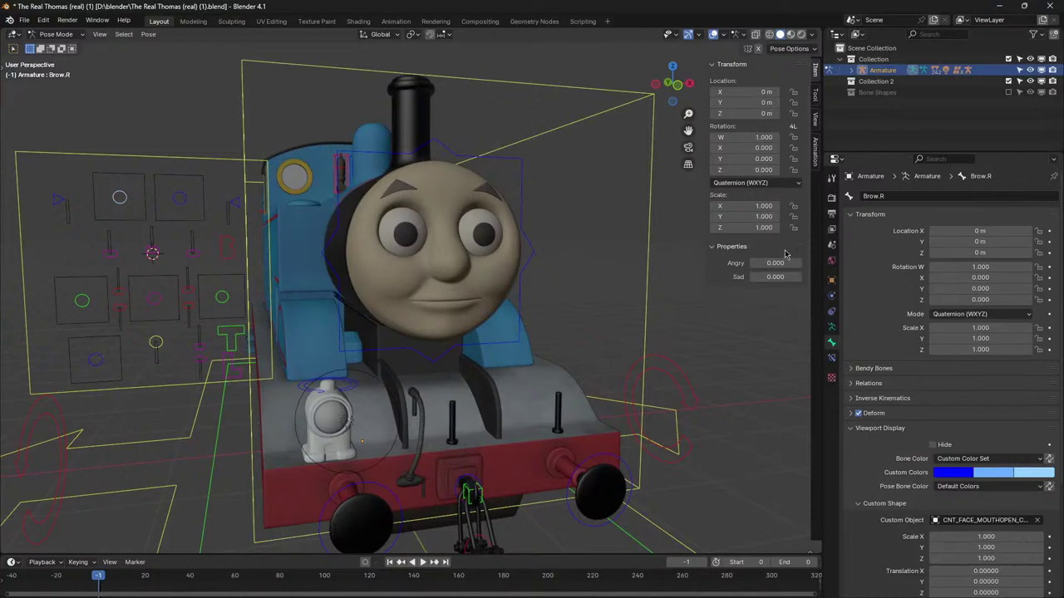
{"action": "mouse_move", "coordinate": [774, 263]}
{"action": "left_mouse_down"}
{"action": "mouse_move", "coordinate": [801, 263]}
{"action": "mouse_move", "coordinate": [714, 264]}
{"action": "mouse_move", "coordinate": [798, 263]}
{"action": "mouse_move", "coordinate": [769, 263]}
{"action": "left_mouse_up"}
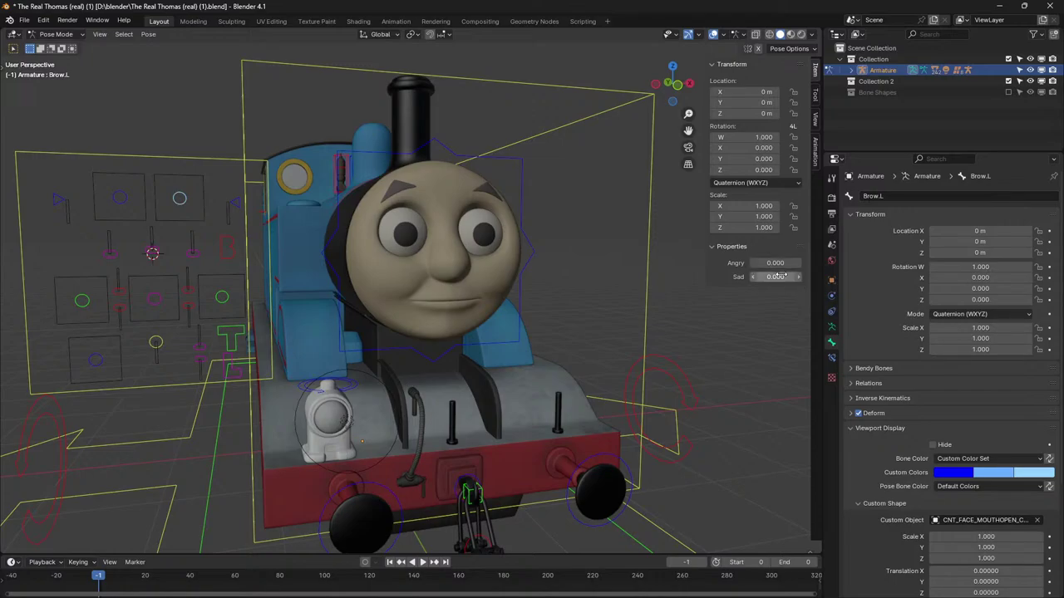
{"action": "left_click_drag", "start_coordinate": [498, 304], "coordinate": [420, 307]}
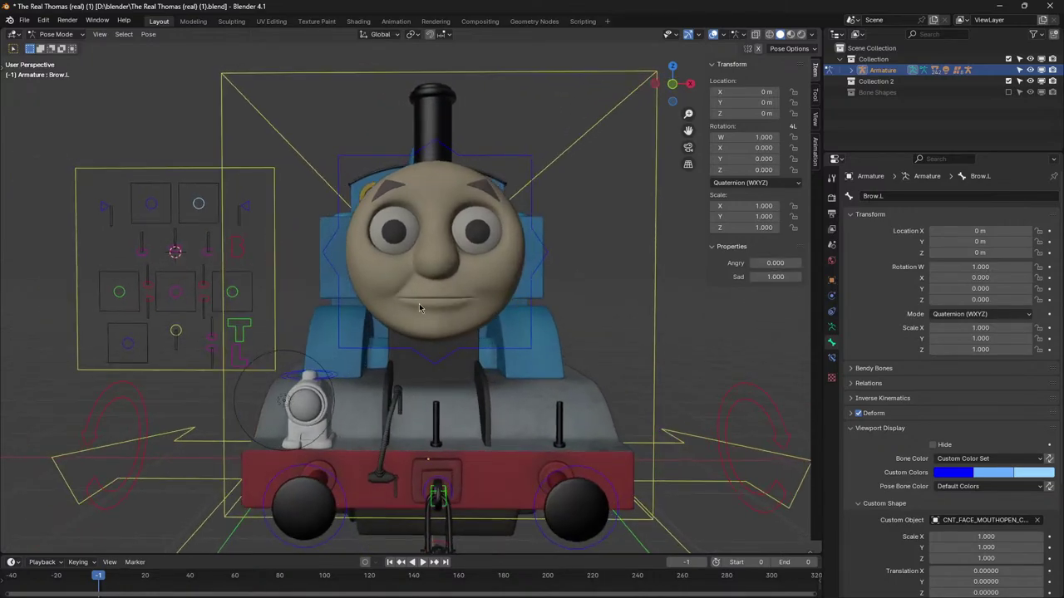
- Select the Mouth Shift bone, try its lip shape properties and set mmm to 1.000
{"action": "left_click", "coordinate": [173, 299]}
{"action": "left_click_drag", "start_coordinate": [196, 300], "coordinate": [249, 309]}
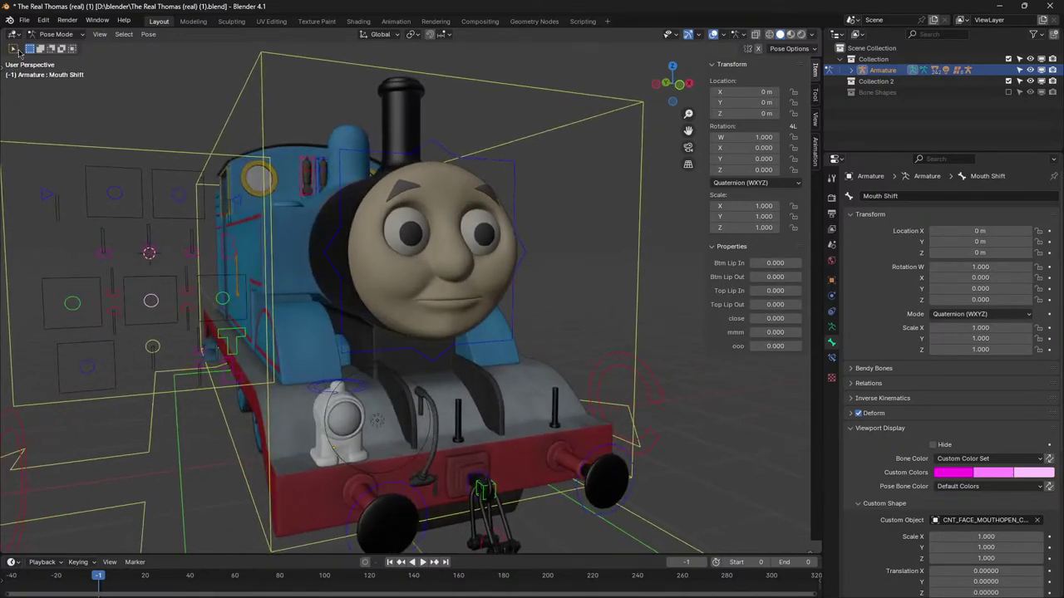
{"action": "left_click_drag", "start_coordinate": [775, 263], "coordinate": [801, 333]}
{"action": "left_click_drag", "start_coordinate": [407, 336], "coordinate": [351, 321]}
{"action": "scroll", "coordinate": [351, 321], "scroll_direction": "up", "scroll_amount": 3}
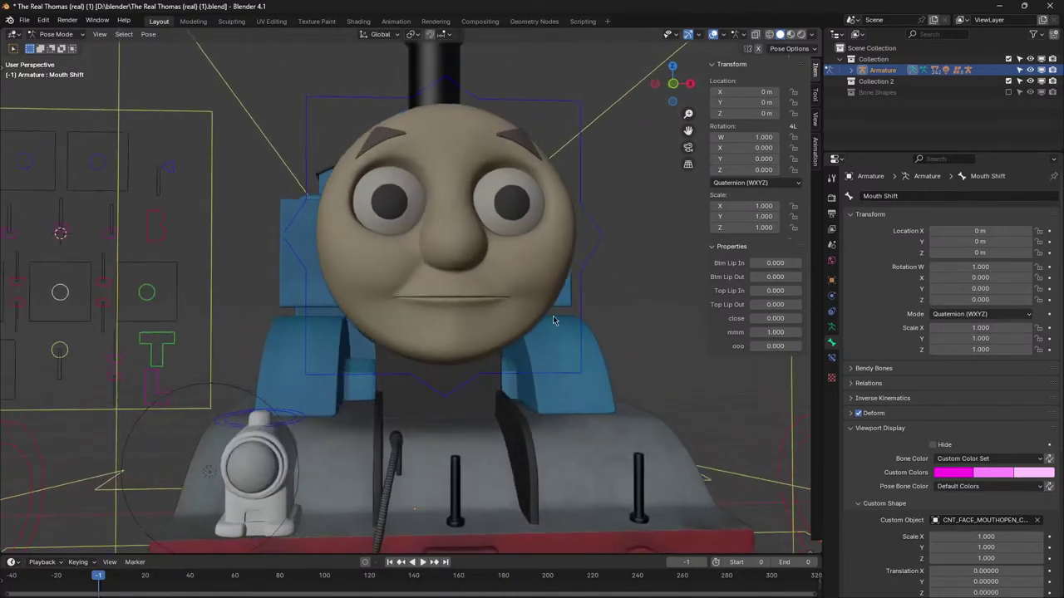
{"action": "left_click_drag", "start_coordinate": [553, 316], "coordinate": [550, 318]}
- Raise the Mouth Corner.R and Mouth Corner.L bones together about 0.30 m along global Z with the Move tool
{"action": "left_click", "coordinate": [161, 301]}
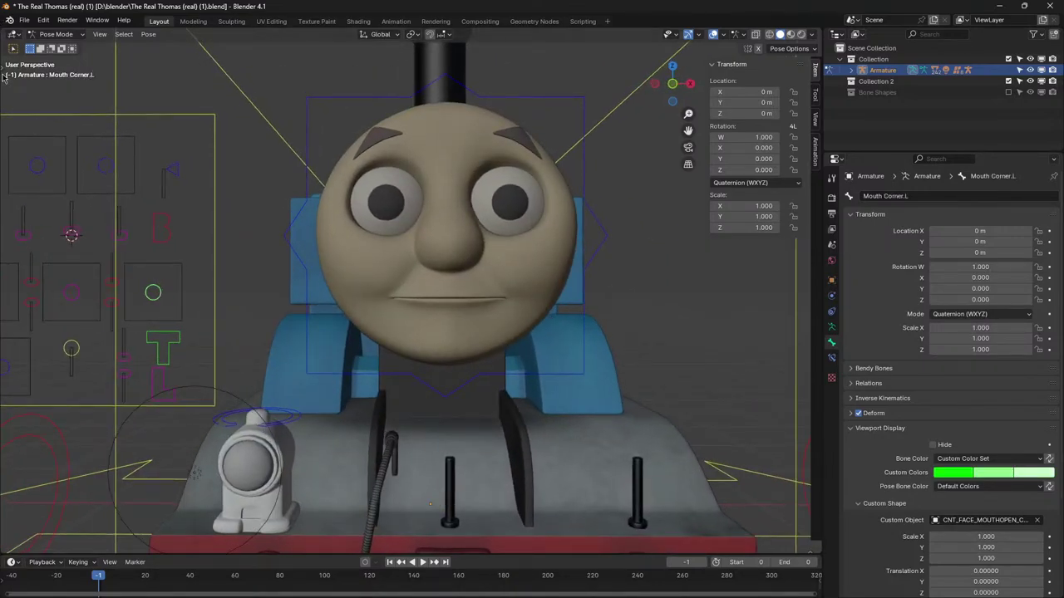
{"action": "left_click", "coordinate": [3, 71]}
{"action": "left_click", "coordinate": [15, 111]}
{"action": "scroll", "coordinate": [148, 283], "scroll_direction": "down", "scroll_amount": 1}
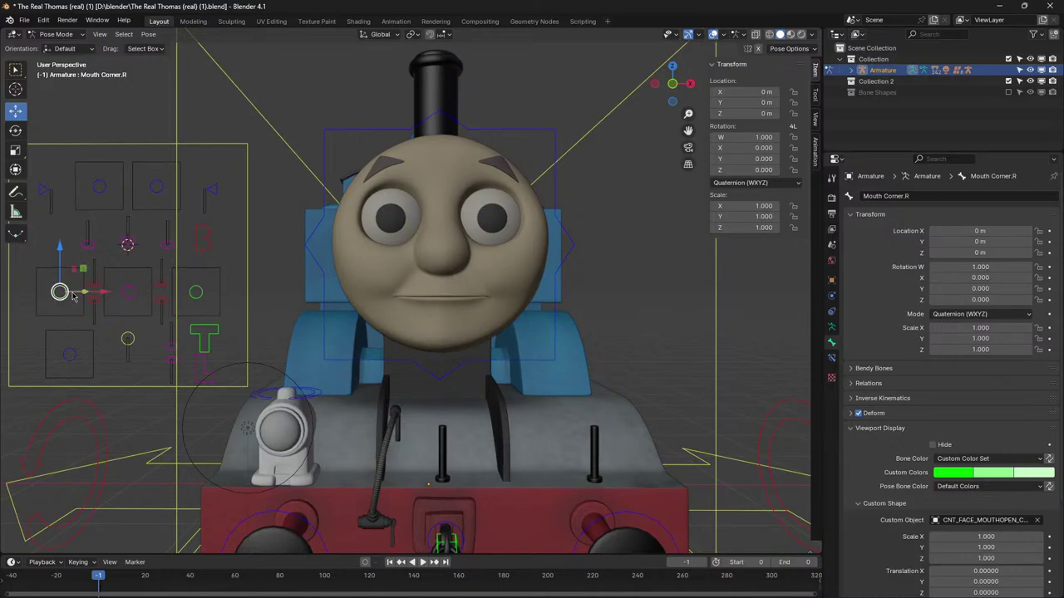
{"action": "left_click", "coordinate": [201, 293], "text": "shift"}
{"action": "left_click_drag", "start_coordinate": [132, 262], "coordinate": [131, 240]}
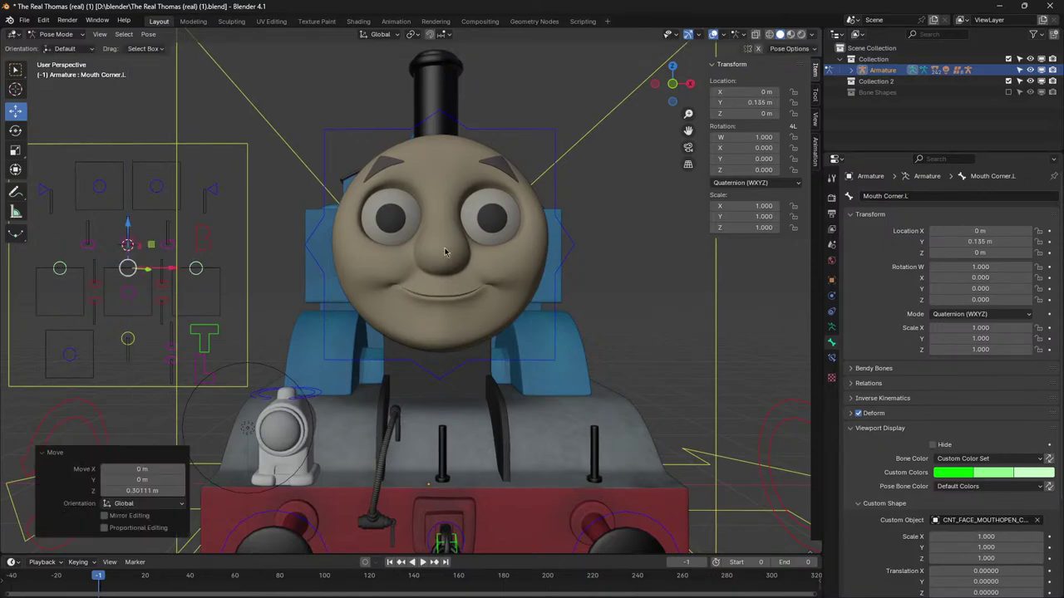
{"action": "scroll", "coordinate": [458, 263], "scroll_direction": "up", "scroll_amount": 3}
{"action": "scroll", "coordinate": [458, 263], "scroll_direction": "down", "scroll_amount": 4}
- Select the Mouth Shift bone, try its close and ooo properties and reset mmm to 0.000
{"action": "left_click", "coordinate": [129, 296]}
{"action": "left_click_drag", "start_coordinate": [283, 320], "coordinate": [320, 278]}
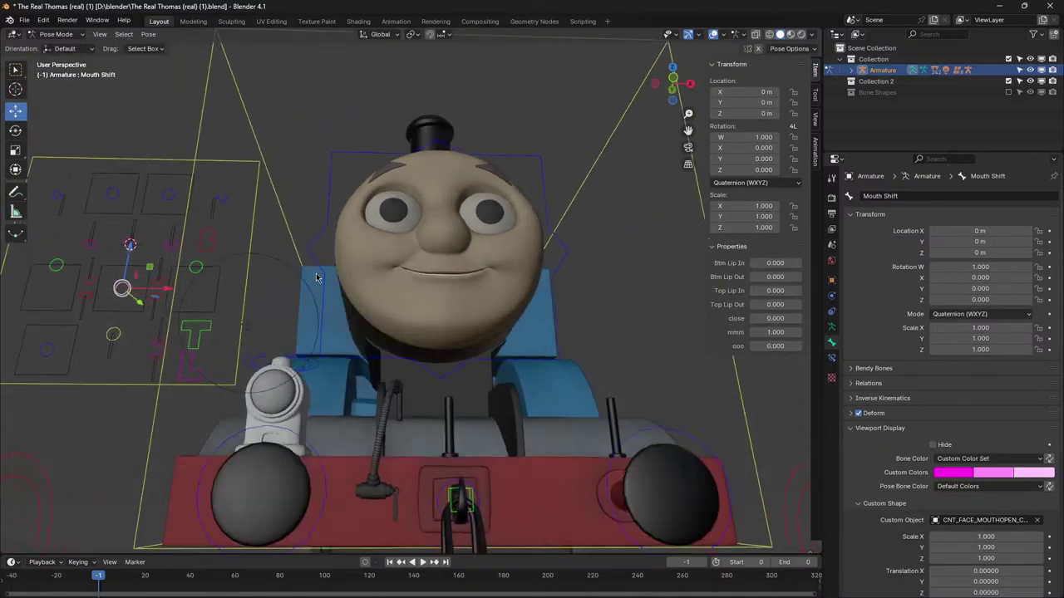
{"action": "scroll", "coordinate": [324, 278], "scroll_direction": "up", "scroll_amount": 4}
{"action": "left_click_drag", "start_coordinate": [775, 318], "coordinate": [749, 347]}
{"action": "scroll", "coordinate": [461, 348], "scroll_direction": "up", "scroll_amount": 2}
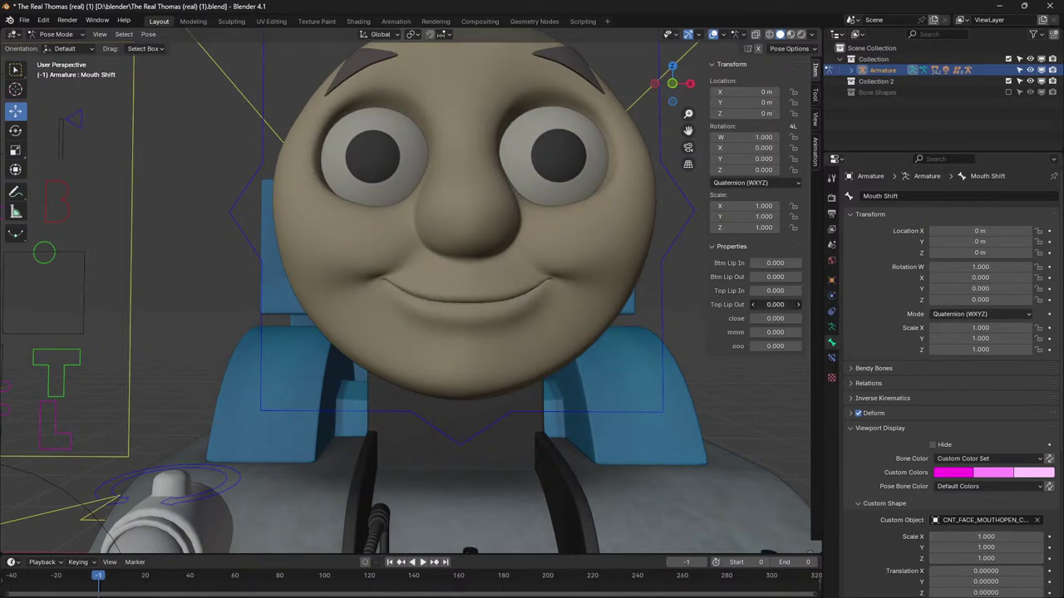
- Try setting the Mouth Shift bone's Top Lip Out and Btm Lip Out properties to 1.000 and undo both changes
{"action": "left_click_drag", "start_coordinate": [758, 304], "coordinate": [799, 304]}
{"action": "left_click_drag", "start_coordinate": [449, 337], "coordinate": [606, 337]}
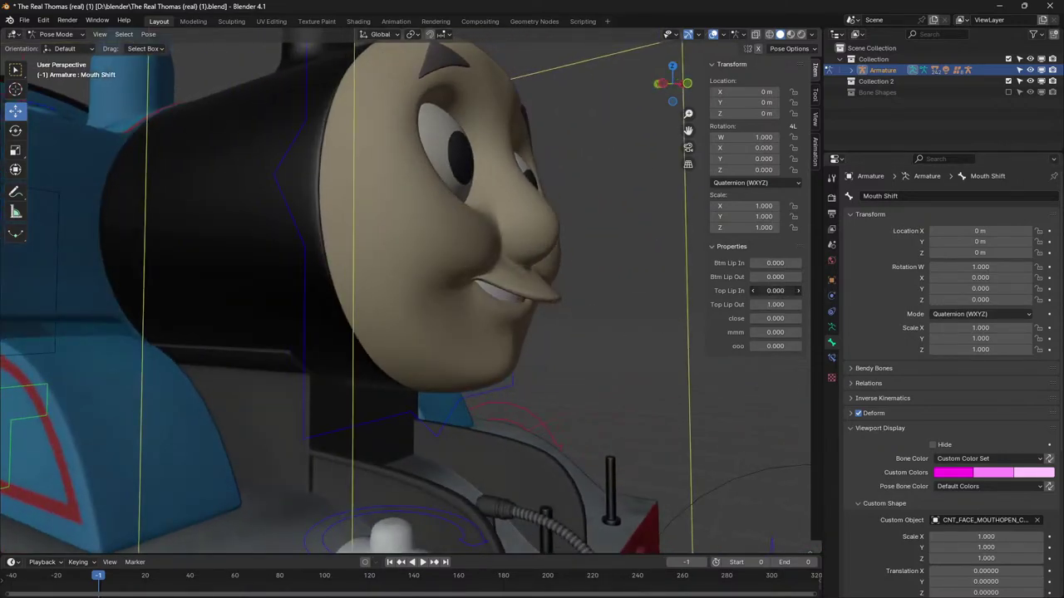
{"action": "left_click_drag", "start_coordinate": [775, 290], "coordinate": [798, 276]}
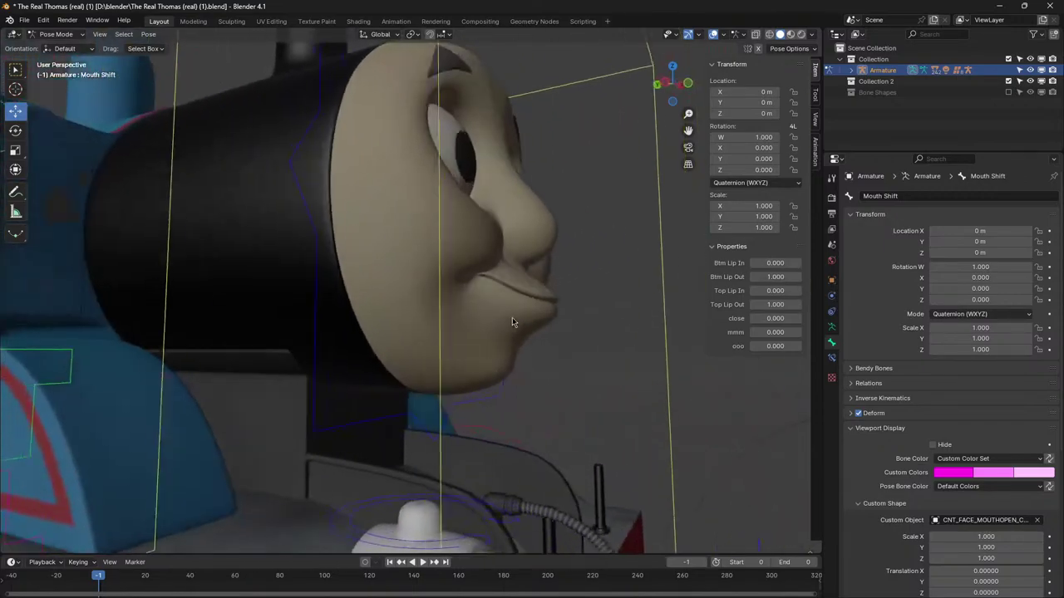
{"action": "left_click_drag", "start_coordinate": [512, 318], "coordinate": [416, 328]}
{"action": "key", "text": "ctrl+z"}
{"action": "key", "text": "ctrl+z"}
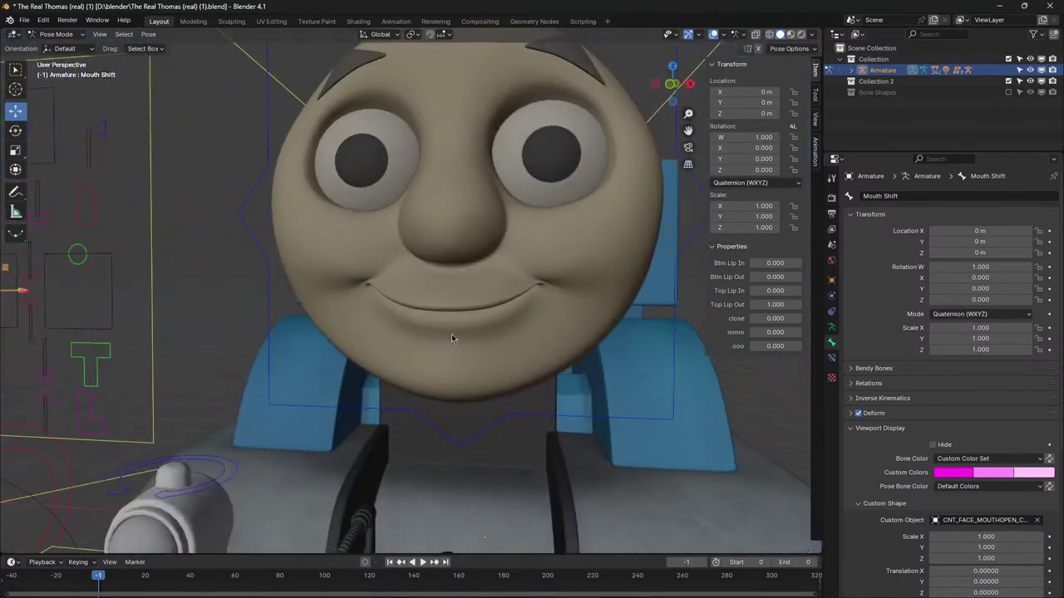
{"action": "left_click_drag", "start_coordinate": [499, 340], "coordinate": [540, 350]}
{"action": "scroll", "coordinate": [540, 349], "scroll_direction": "down", "scroll_amount": 5}
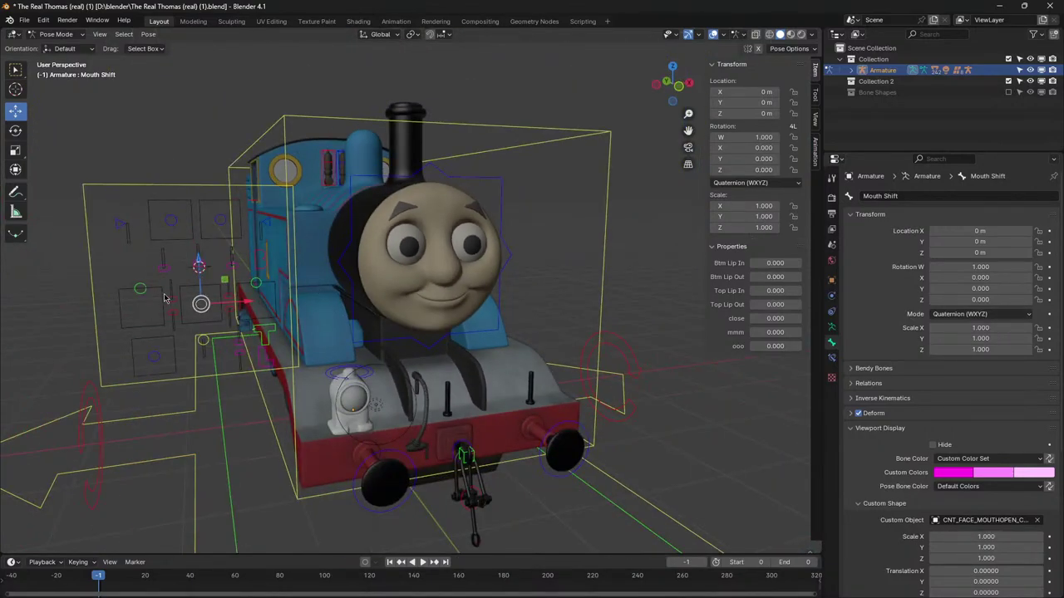
- Try moving the Top Lip.R and Top Lip.L bones together up about 1.05 m and back down along global Z
{"action": "left_click", "coordinate": [168, 303]}
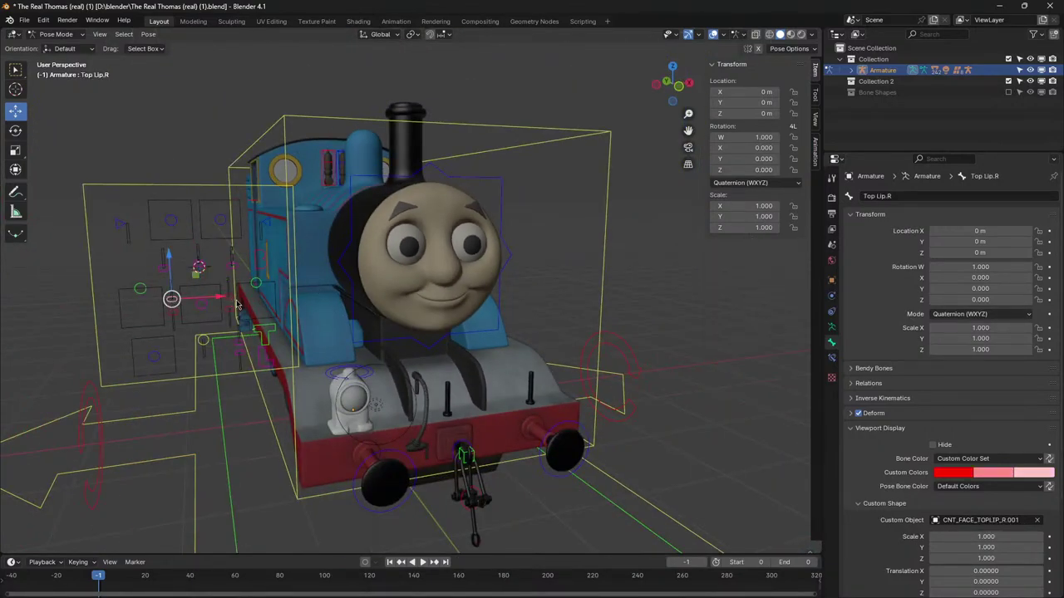
{"action": "left_click", "coordinate": [236, 301]}
{"action": "left_click_drag", "start_coordinate": [199, 268], "coordinate": [199, 221]}
{"action": "left_click_drag", "start_coordinate": [474, 299], "coordinate": [406, 299]}
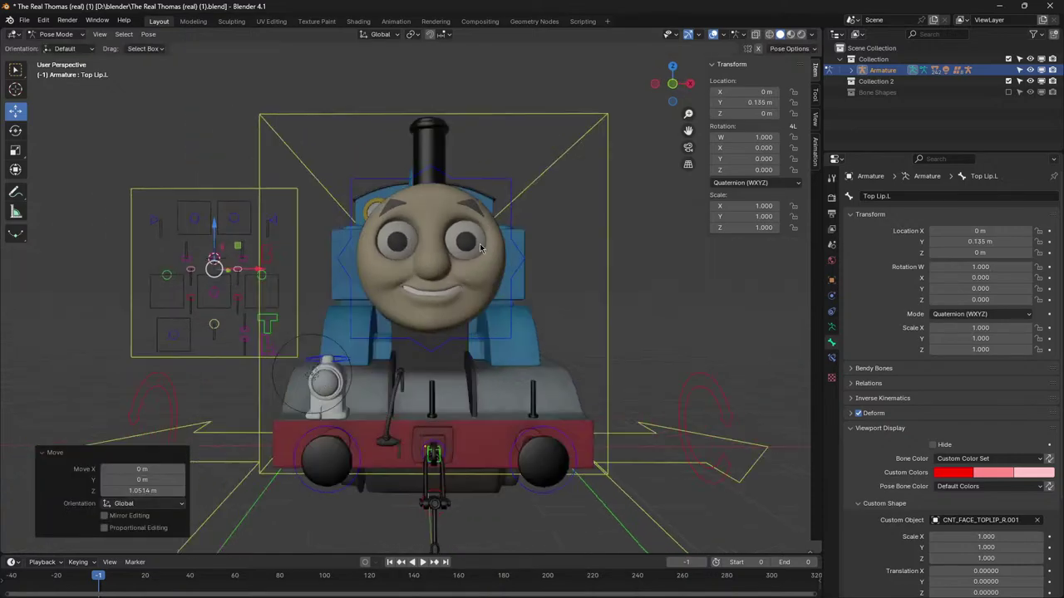
{"action": "scroll", "coordinate": [405, 299], "scroll_direction": "up", "scroll_amount": 3}
{"action": "left_click_drag", "start_coordinate": [139, 225], "coordinate": [136, 318]}
- Lower the Bottom Lip.R and Bottom Lip.L bones together about 0.35 m along global Z to open the smile
{"action": "left_click", "coordinate": [108, 310]}
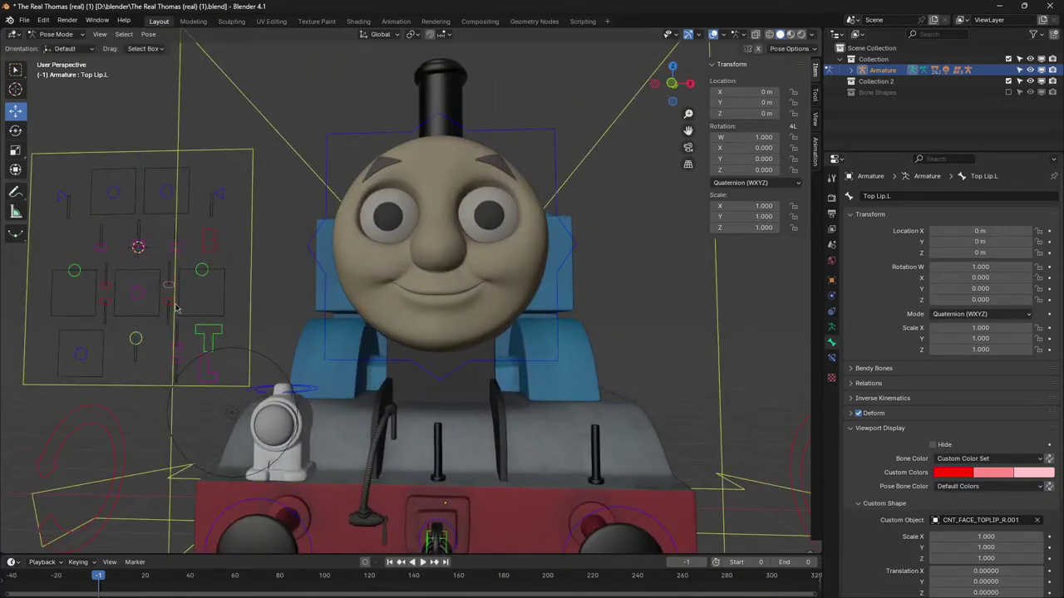
{"action": "left_click", "coordinate": [124, 308]}
{"action": "left_click", "coordinate": [168, 307], "text": "shift"}
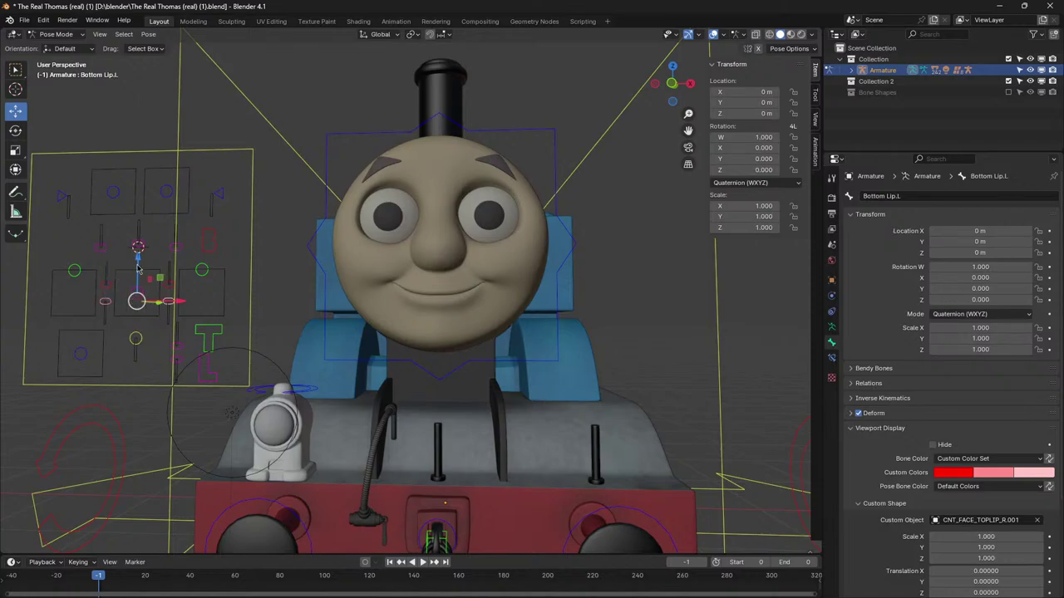
{"action": "left_click_drag", "start_coordinate": [138, 268], "coordinate": [157, 333]}
{"action": "left_click_drag", "start_coordinate": [364, 288], "coordinate": [219, 268]}
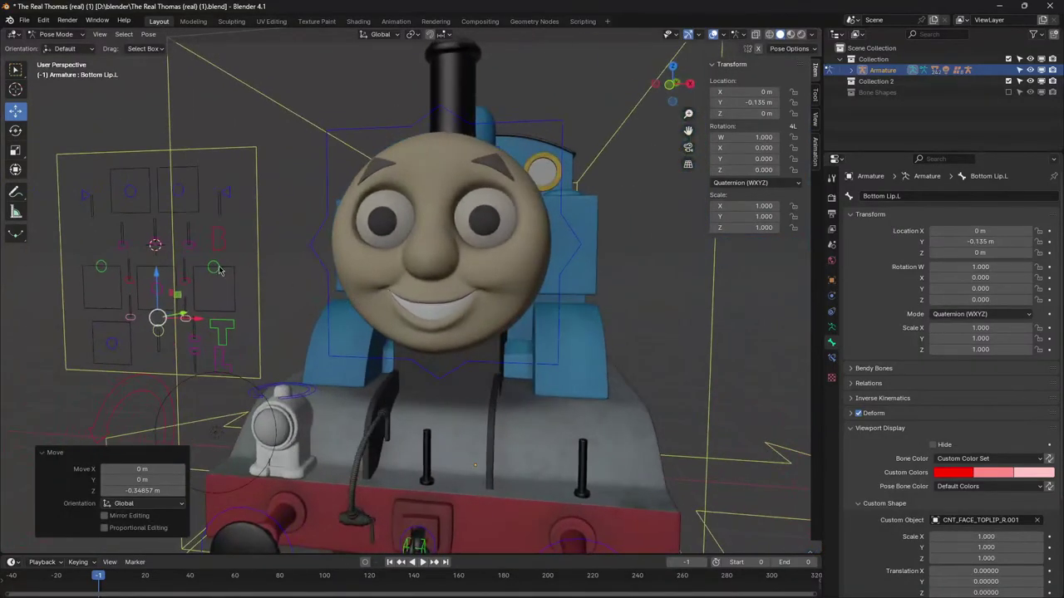
- Select the Brow.R and Brow.L bones in turn and reset the Sad property to 0.000
{"action": "left_click", "coordinate": [131, 192]}
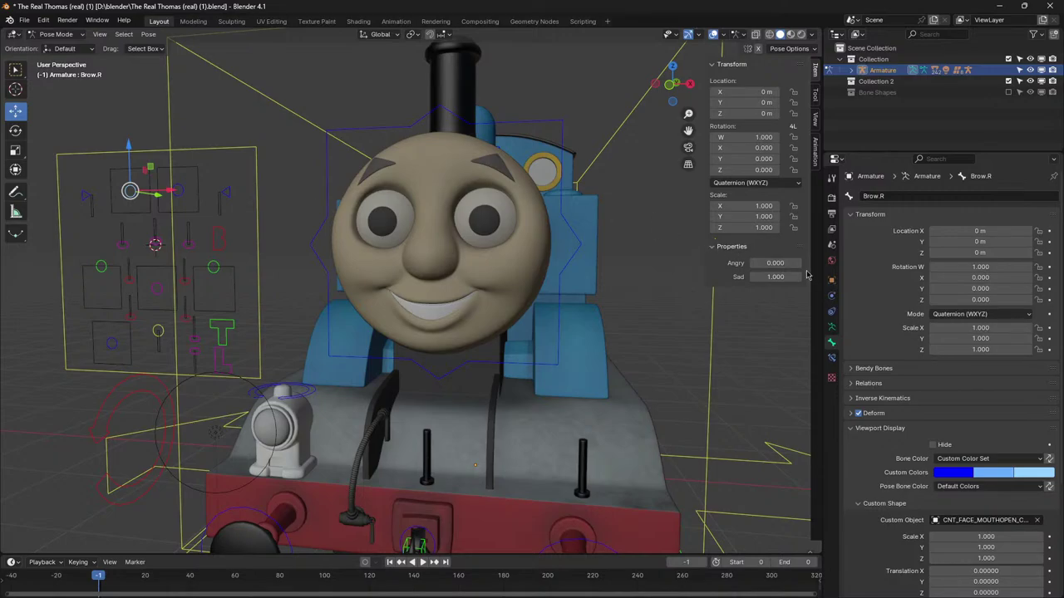
{"action": "left_click", "coordinate": [178, 192]}
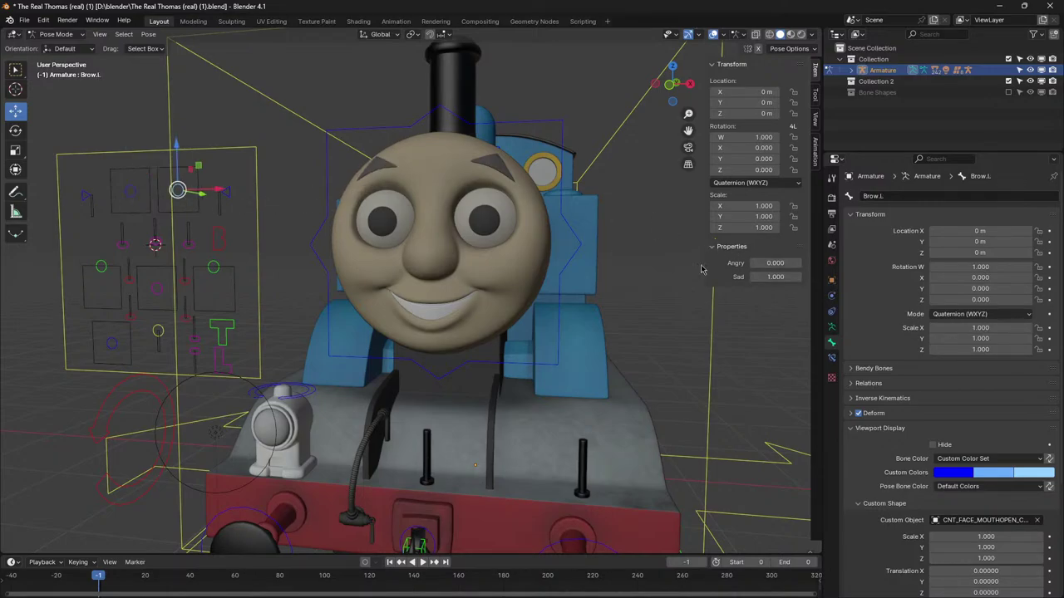
{"action": "left_click_drag", "start_coordinate": [532, 297], "coordinate": [466, 294]}
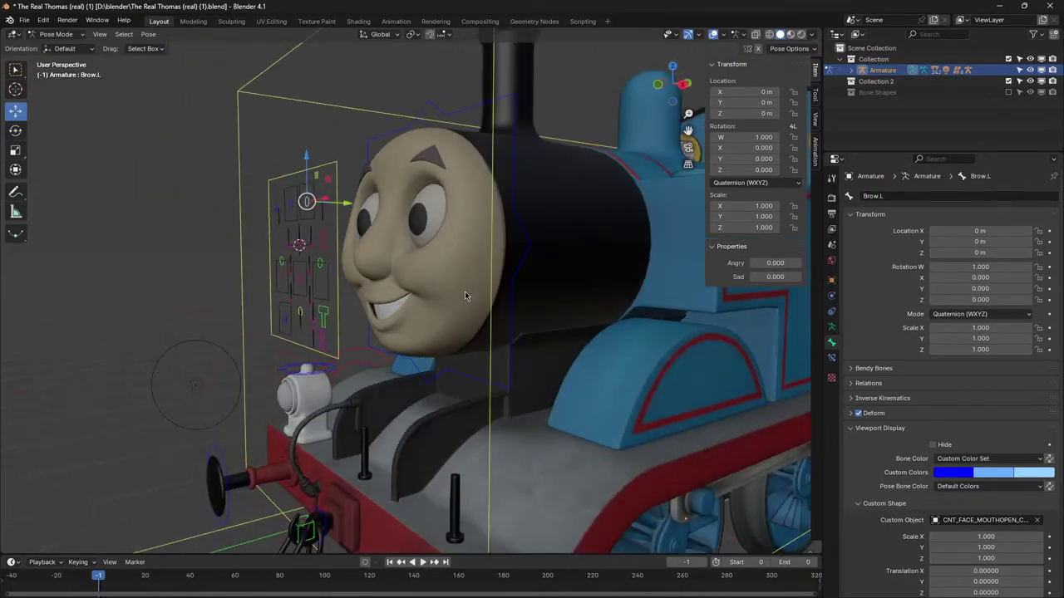
- Rotate the God bone about -78.5° around the global Y axis to tip the whole train over, and ask Blender to close
{"action": "scroll", "coordinate": [461, 307], "scroll_direction": "down", "scroll_amount": 5}
{"action": "left_click_drag", "start_coordinate": [655, 399], "coordinate": [686, 402]}
{"action": "left_click", "coordinate": [569, 413]}
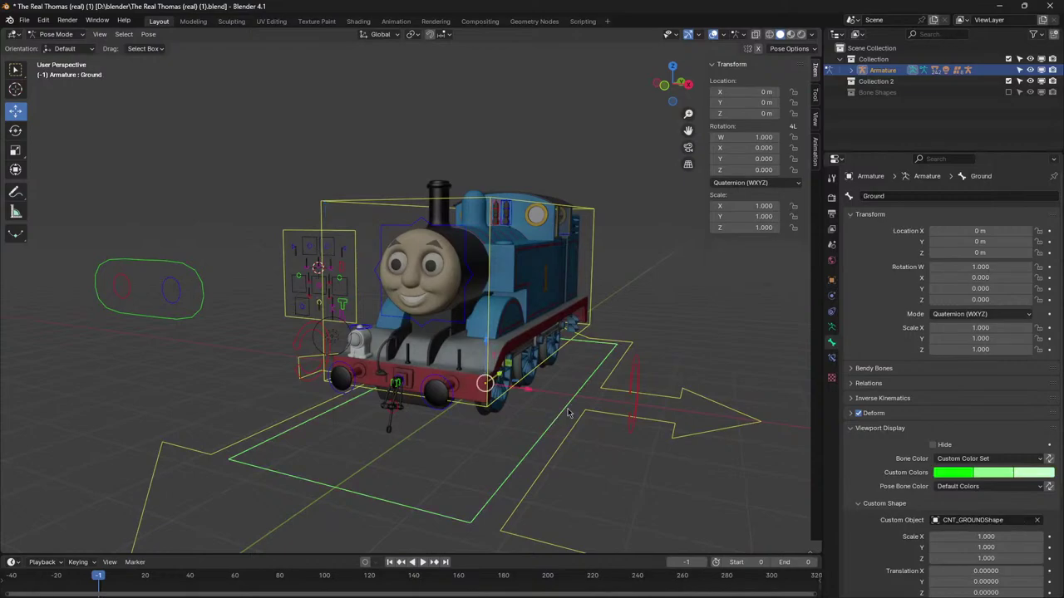
{"action": "left_click", "coordinate": [578, 427]}
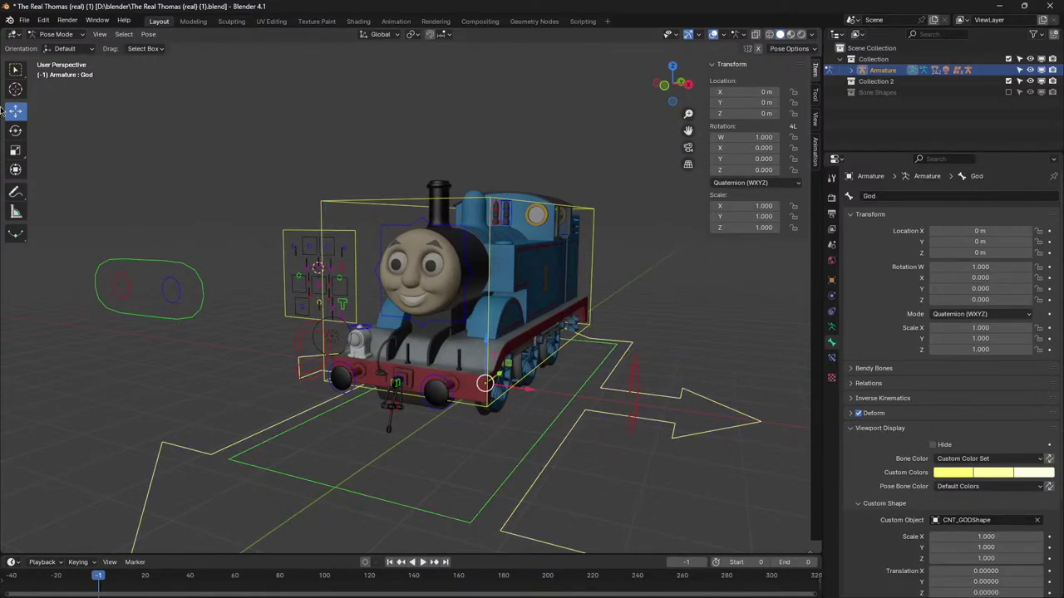
{"action": "left_click", "coordinate": [20, 128]}
{"action": "left_click_drag", "start_coordinate": [503, 347], "coordinate": [438, 284]}
{"action": "left_click", "coordinate": [1049, 6]}
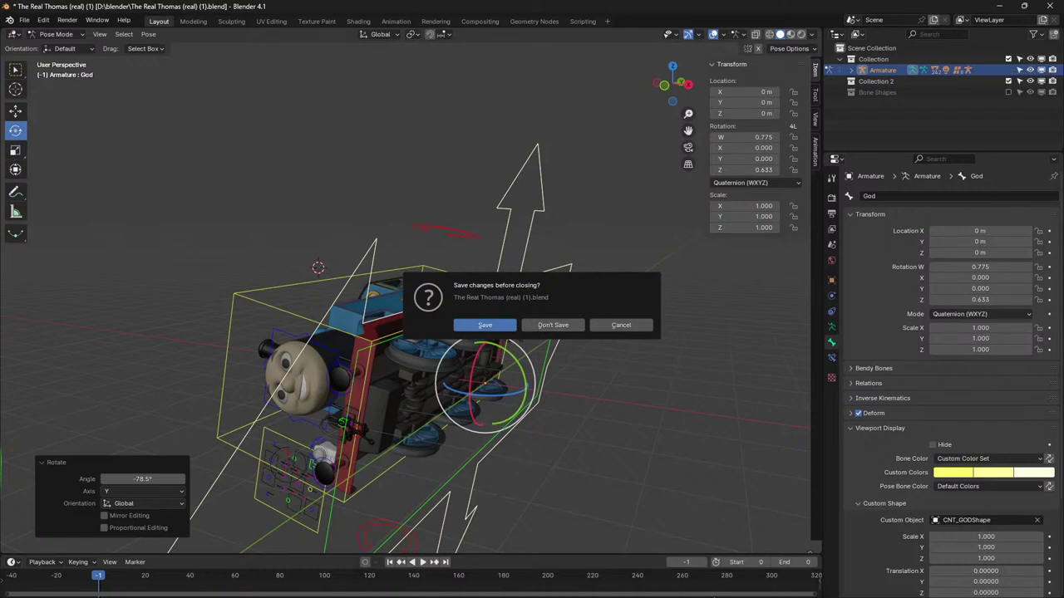
- Switch to OBS and remove the Display Capture source from the current scene
{"action": "left_click", "coordinate": [751, 586]}
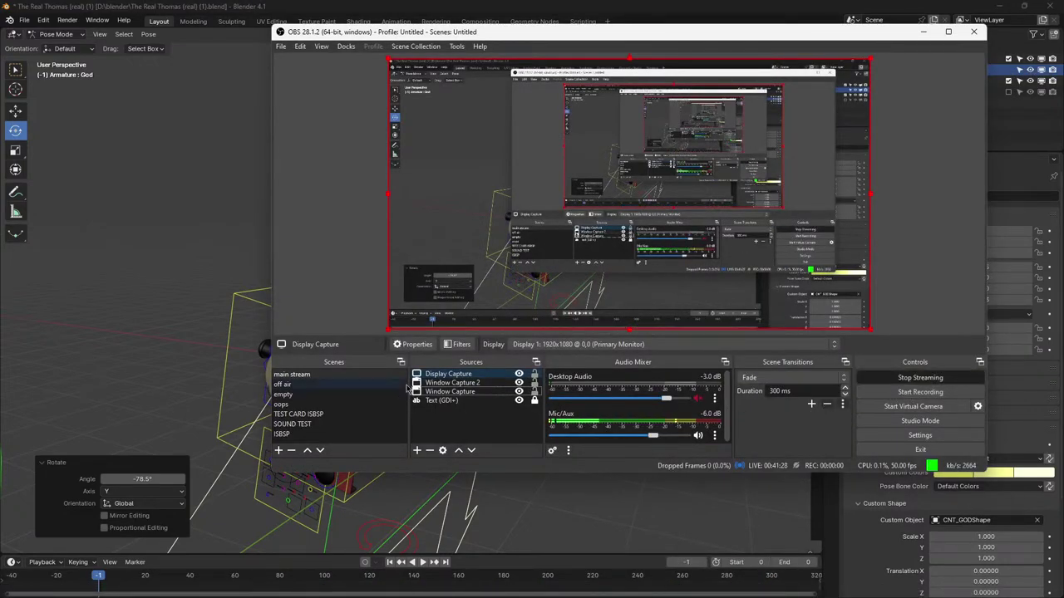
{"action": "left_click", "coordinate": [430, 450]}
{"action": "left_click", "coordinate": [663, 269]}
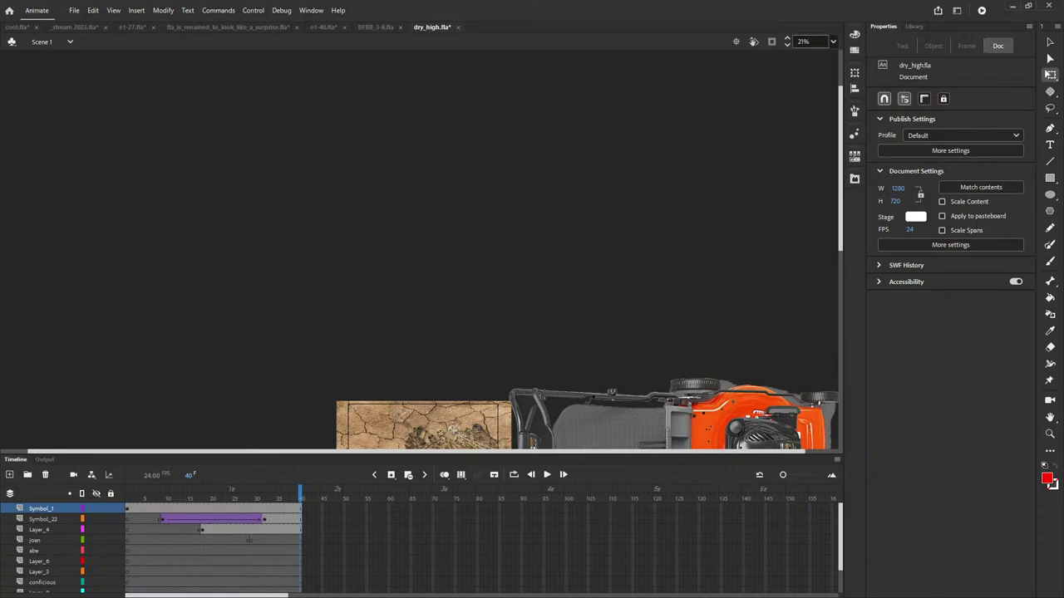
- In Animate, fit the stage to the window in dry_high.fla and in BOOK FROM BFDI INTRO.fla
{"action": "left_click", "coordinate": [833, 41]}
{"action": "left_click", "coordinate": [823, 55]}
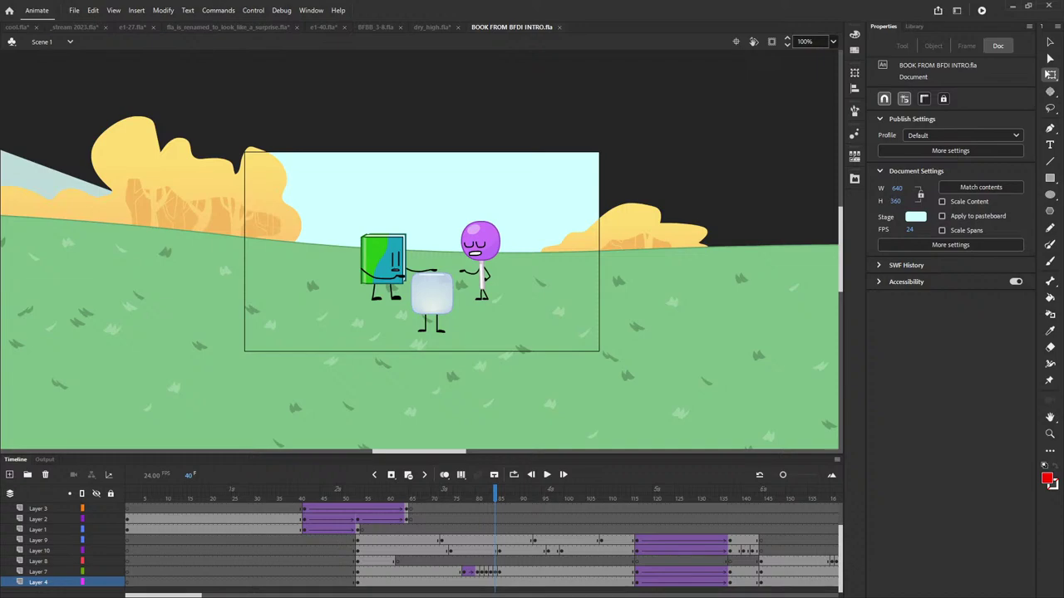
{"action": "left_click", "coordinate": [833, 40]}
{"action": "left_click", "coordinate": [843, 55]}
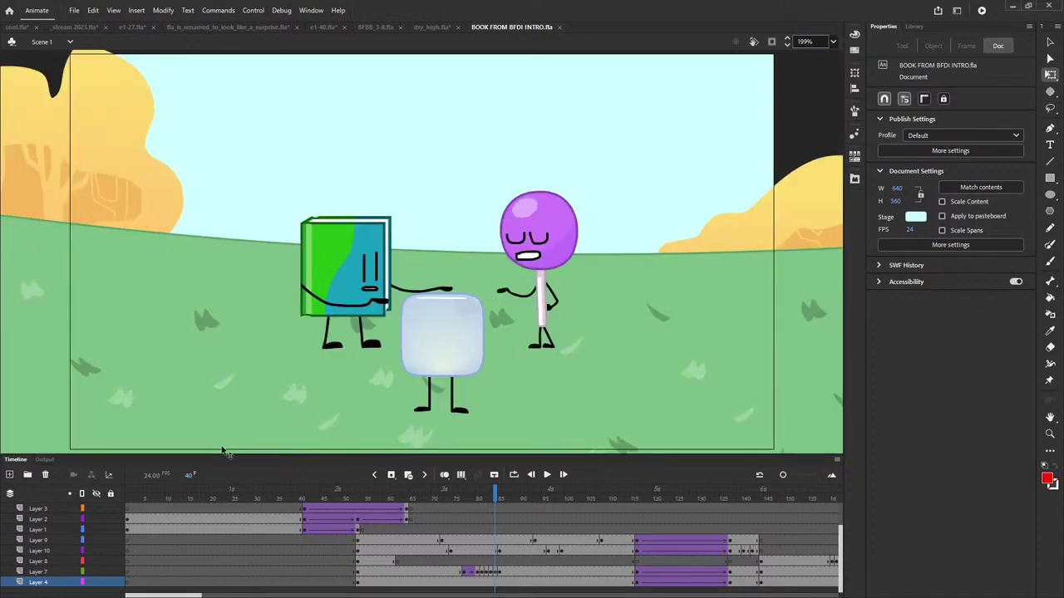
- Preview the intro by scrubbing the timeline, playing it from frame 53, and scrubbing from frame 99 to 143
{"action": "left_click_drag", "start_coordinate": [167, 491], "coordinate": [716, 532]}
{"action": "left_click", "coordinate": [358, 496]}
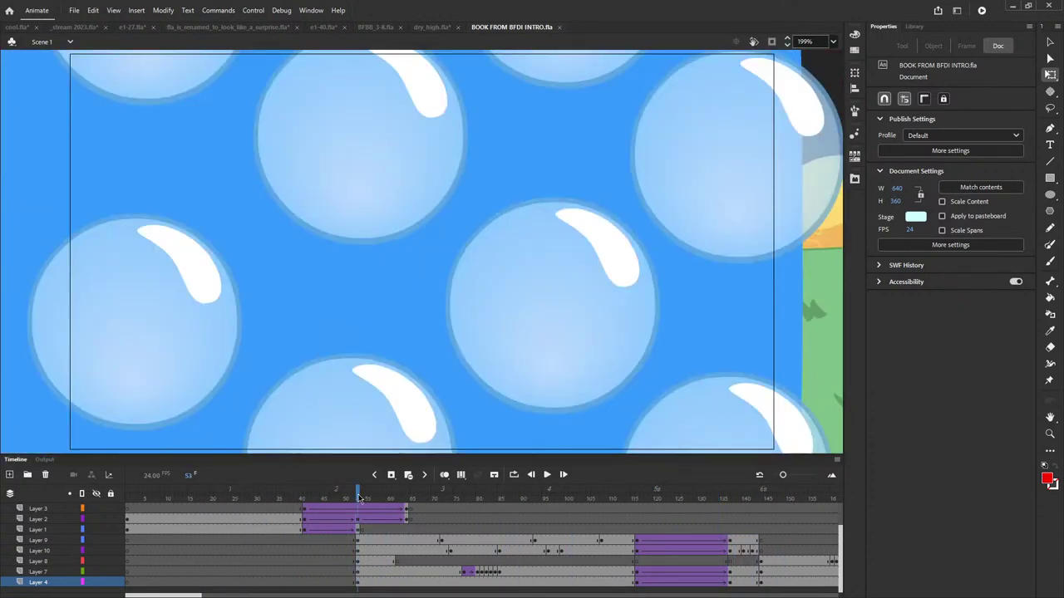
{"action": "left_click", "coordinate": [546, 475]}
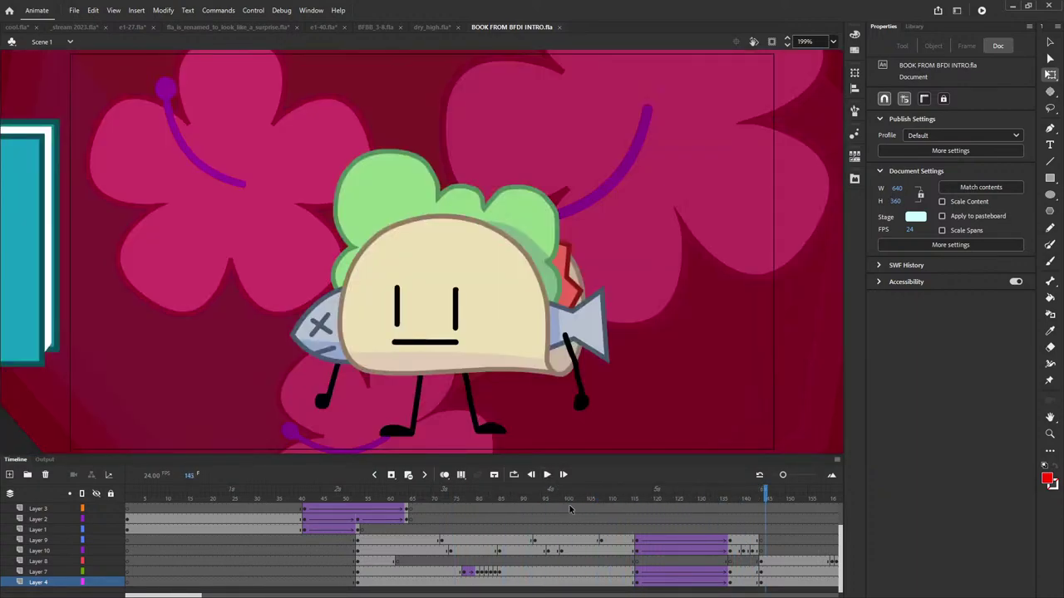
{"action": "left_click", "coordinate": [563, 499]}
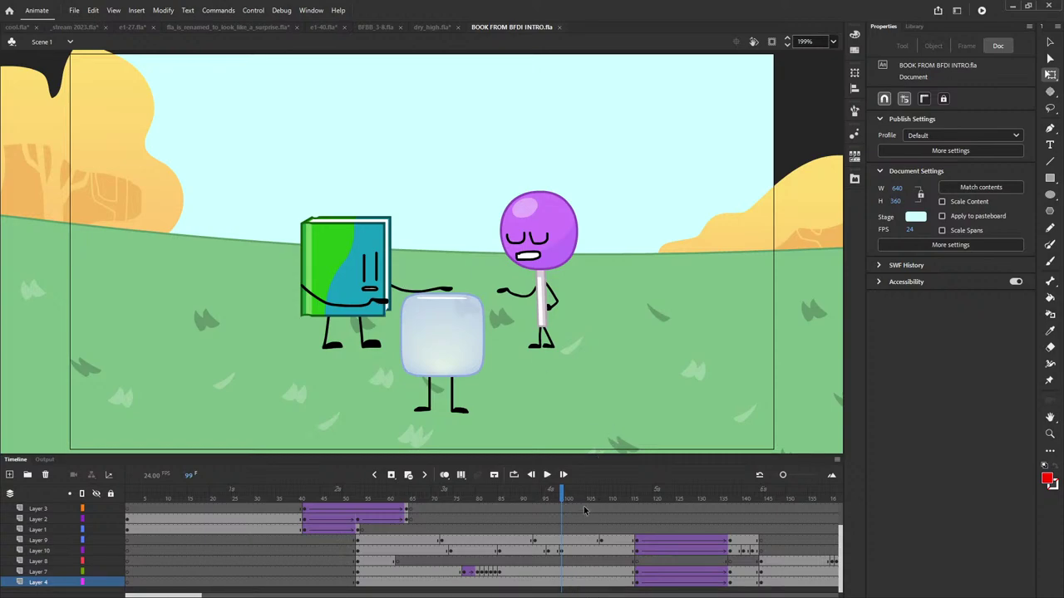
{"action": "left_click_drag", "start_coordinate": [563, 499], "coordinate": [757, 548]}
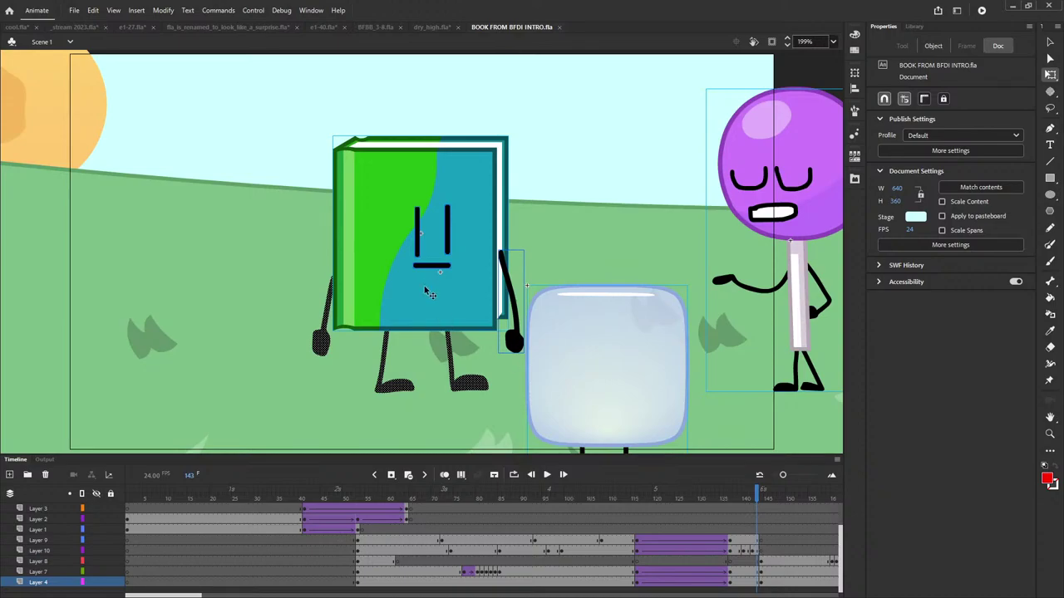
- Try moving all the artwork on frame 143 about 26 px to the right and undo the move
{"action": "key", "text": "ctrl+a"}
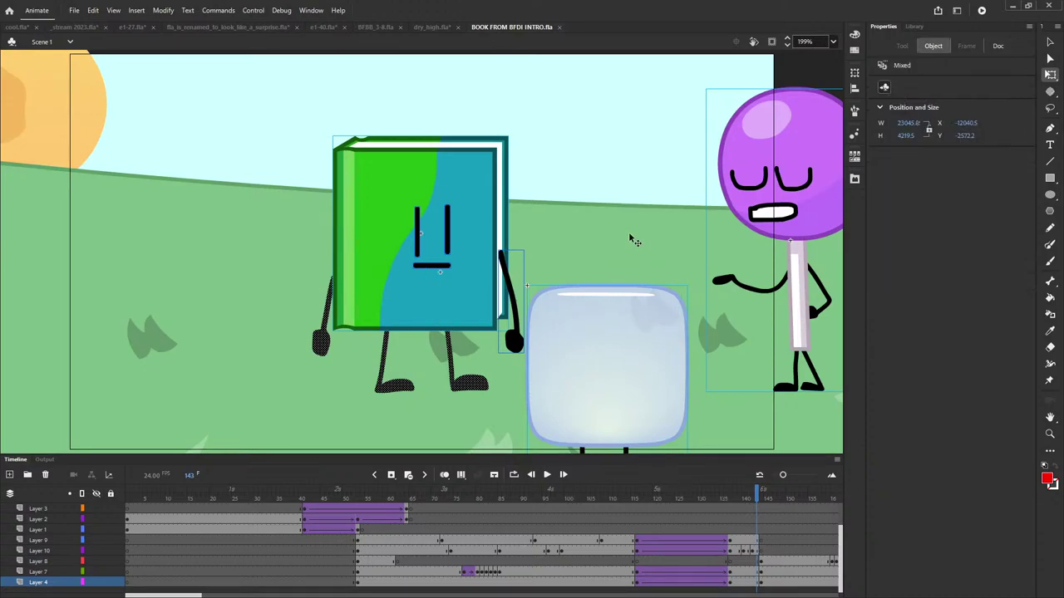
{"action": "left_click_drag", "start_coordinate": [452, 237], "coordinate": [479, 233]}
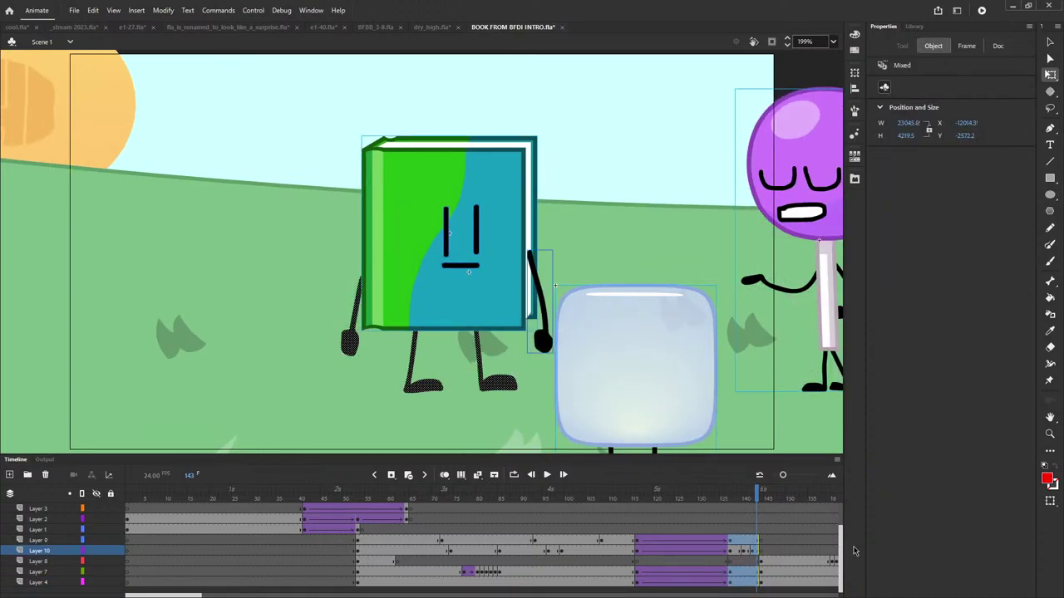
{"action": "key", "text": "ctrl+z"}
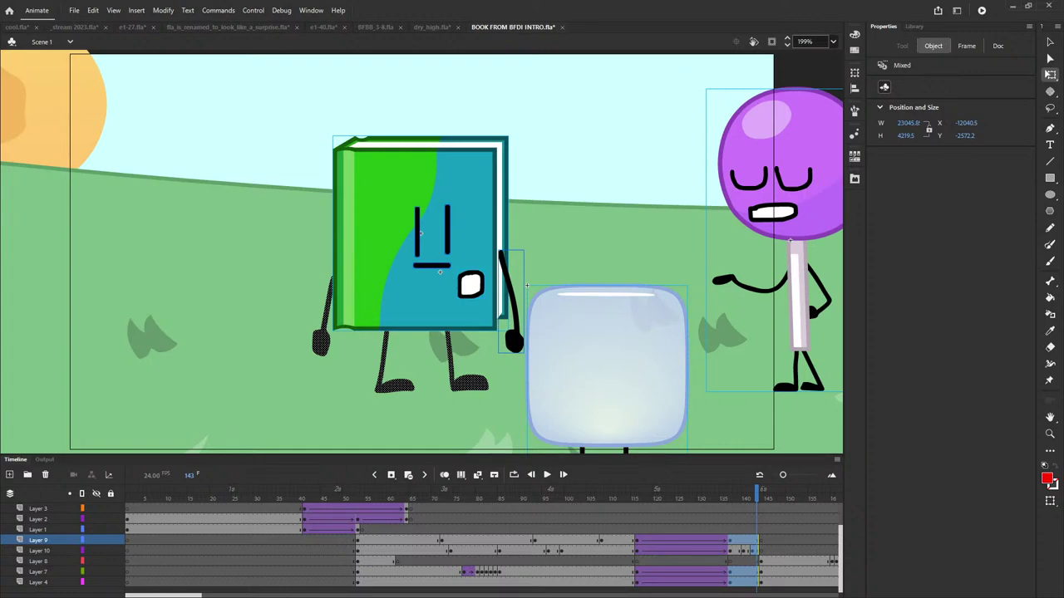
- Play the intro from frame 143 and examine the screaming taco drawing at frame 200
{"action": "left_click", "coordinate": [547, 475]}
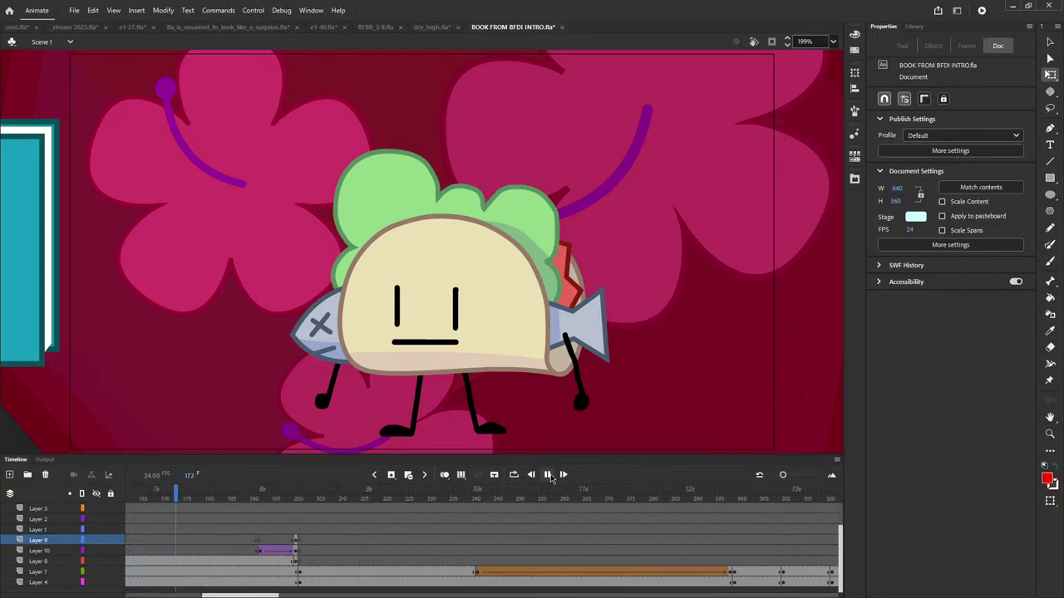
{"action": "left_click", "coordinate": [547, 475]}
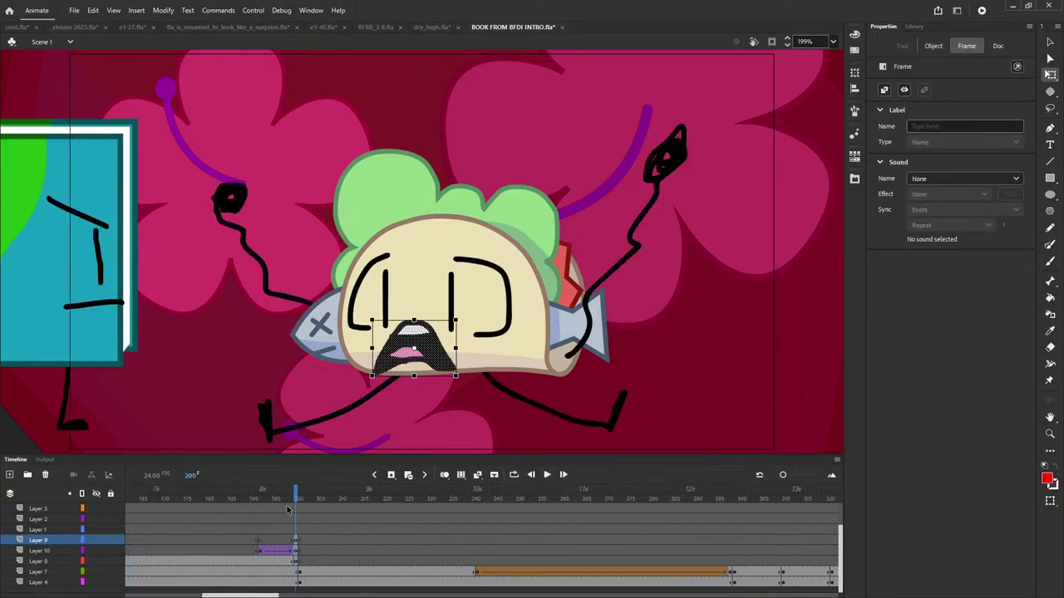
{"action": "left_click", "coordinate": [235, 400]}
{"action": "left_click", "coordinate": [15, 439]}
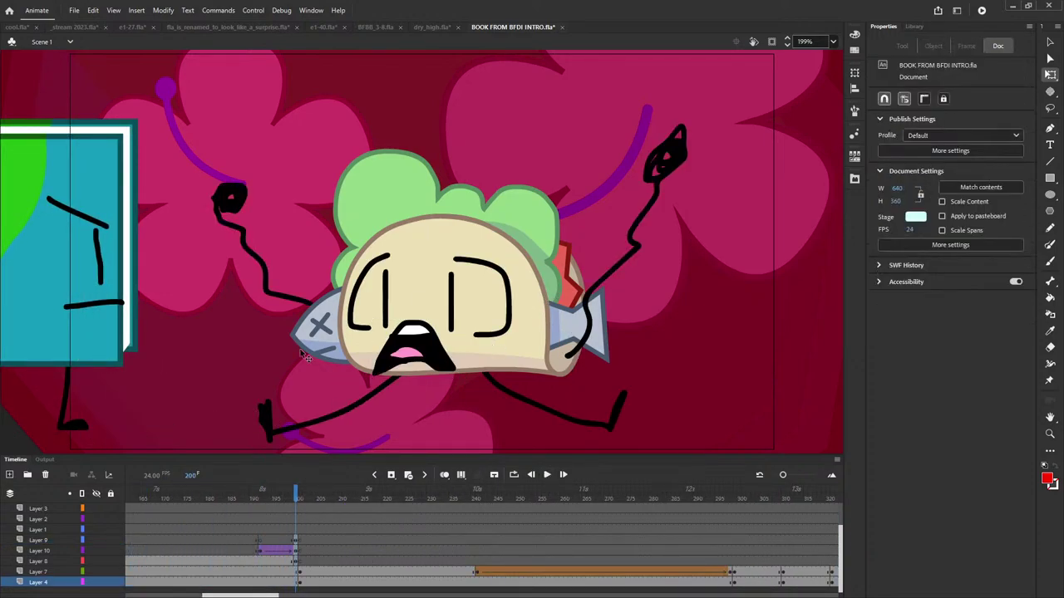
- Try recolouring the taco's tongue on frame 200 with colours sampled from the flower background, and undo the change
{"action": "left_click", "coordinate": [407, 357]}
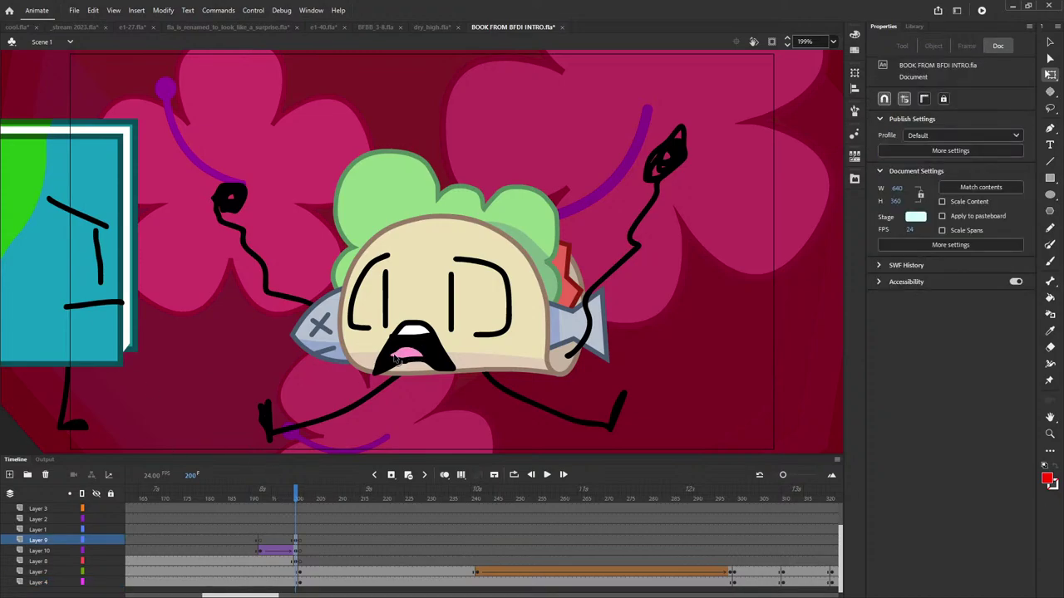
{"action": "left_click", "coordinate": [402, 356]}
{"action": "left_click", "coordinate": [885, 172]}
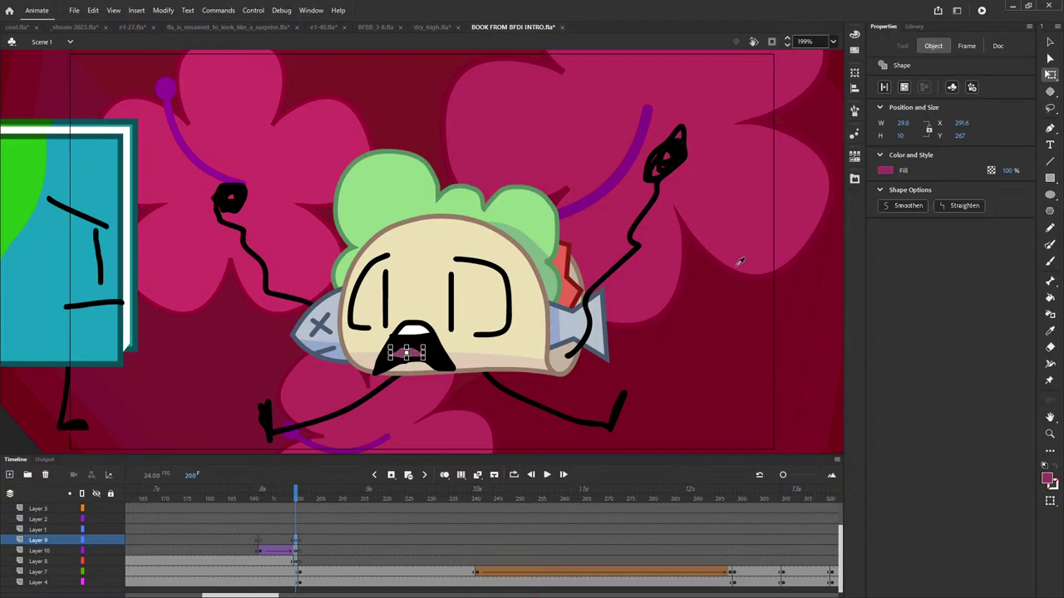
{"action": "left_click", "coordinate": [781, 264]}
{"action": "left_click", "coordinate": [790, 264]}
{"action": "left_click", "coordinate": [740, 265]}
{"action": "left_click", "coordinate": [751, 261]}
{"action": "key", "text": "ctrl+z"}
- Scrub back and forth between the title card at frame 231 and its morphing lettering around frame 256
{"action": "mouse_move", "coordinate": [299, 496]}
{"action": "left_mouse_down"}
{"action": "mouse_move", "coordinate": [288, 497]}
{"action": "mouse_move", "coordinate": [545, 546]}
{"action": "left_mouse_up"}
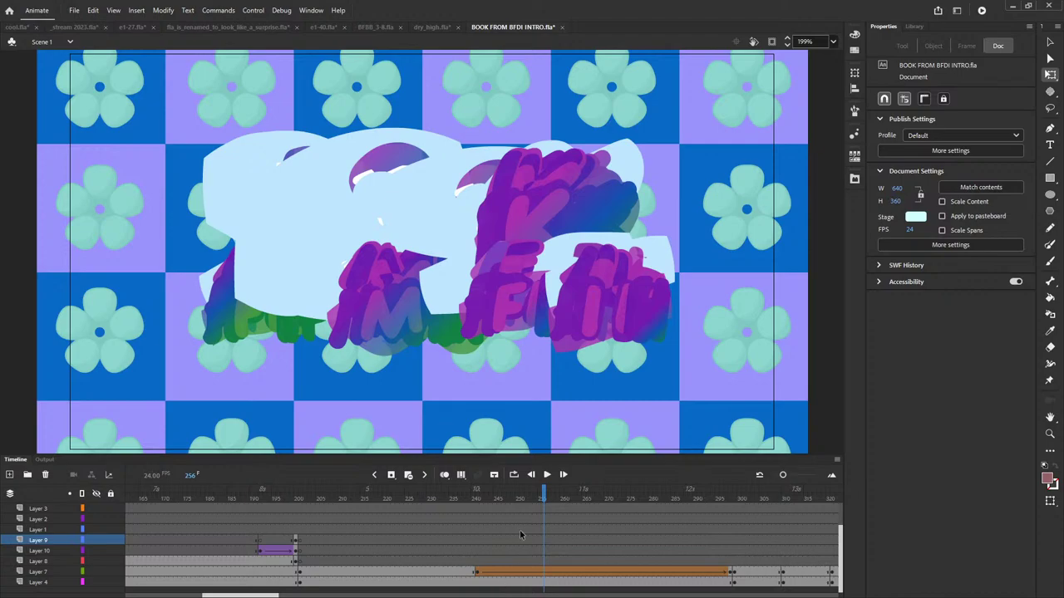
{"action": "left_click_drag", "start_coordinate": [543, 497], "coordinate": [433, 503]}
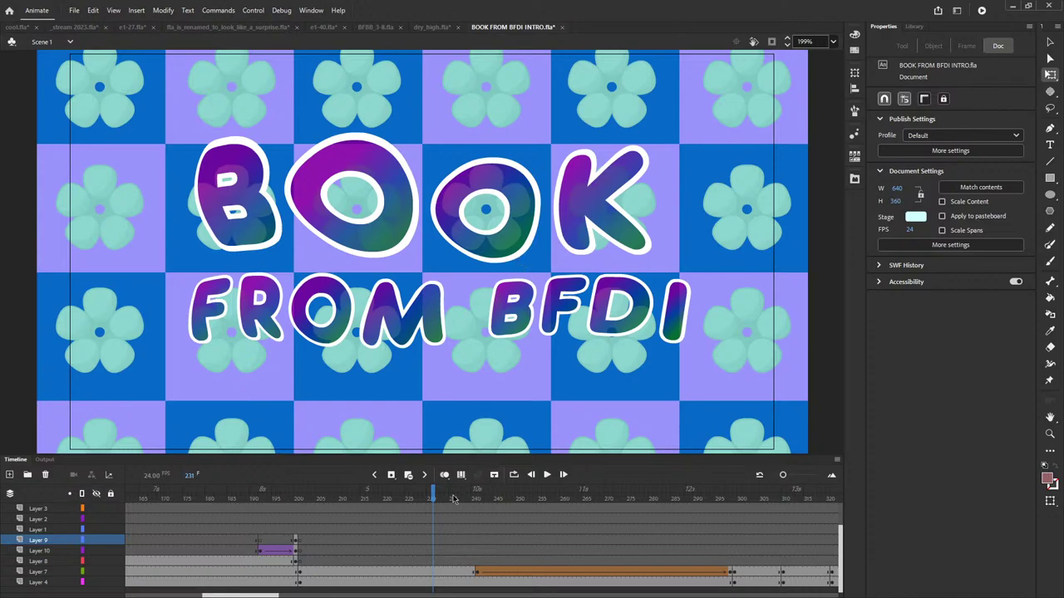
{"action": "left_click_drag", "start_coordinate": [441, 503], "coordinate": [614, 557]}
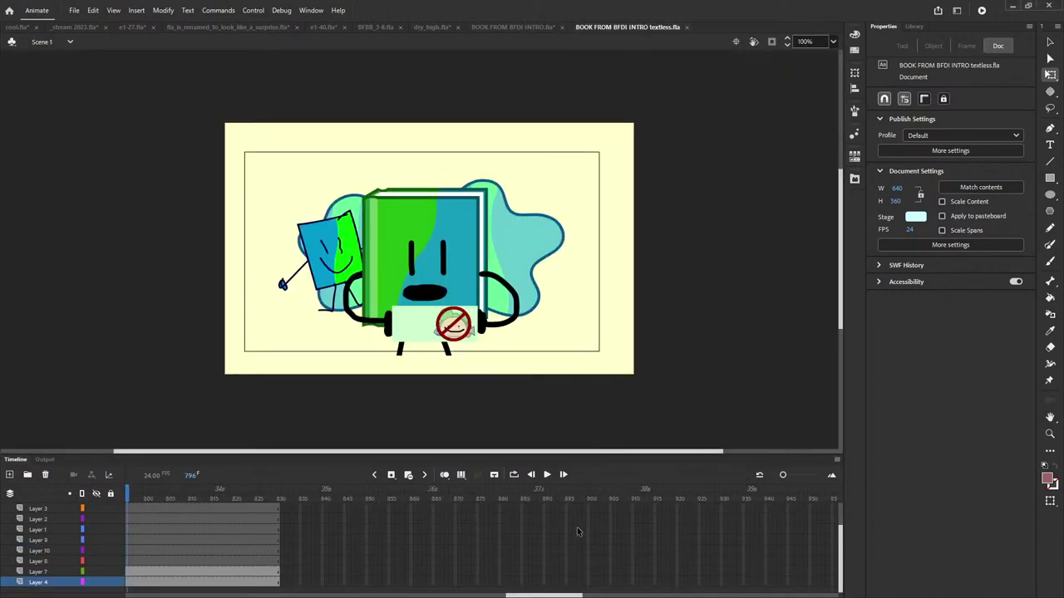
- Fit the stage to the window in BOOK FROM BFDI INTRO textless.fla and scrub its timeline to frame 298
{"action": "left_click", "coordinate": [833, 41]}
{"action": "left_click", "coordinate": [839, 54]}
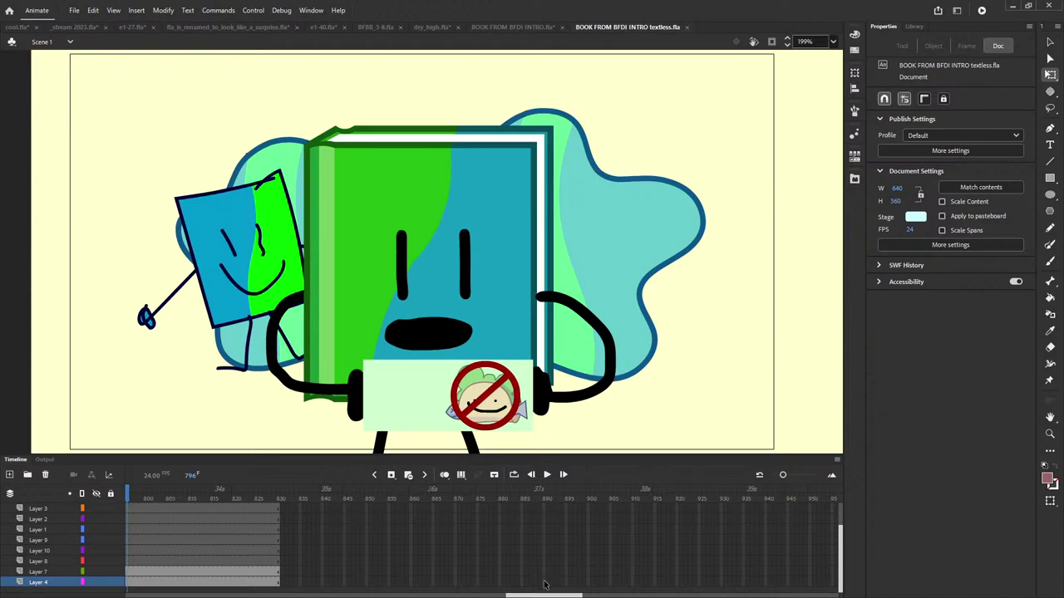
{"action": "left_click_drag", "start_coordinate": [542, 595], "coordinate": [246, 595]}
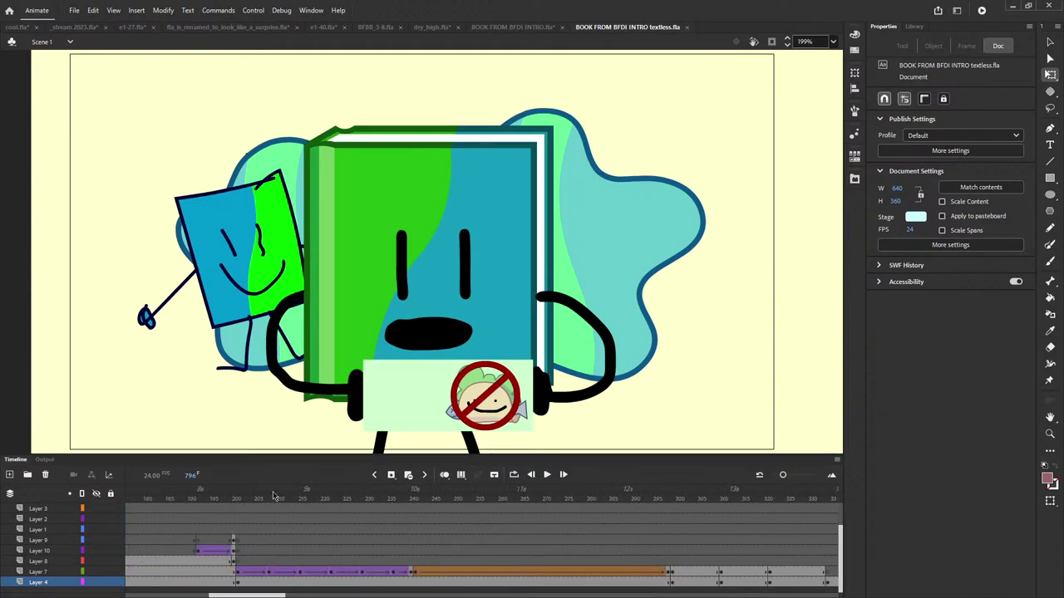
{"action": "left_click_drag", "start_coordinate": [279, 497], "coordinate": [670, 539]}
- Try pulling the teal cover shape out of the book on frame 298 and undo the move
{"action": "left_click", "coordinate": [447, 270]}
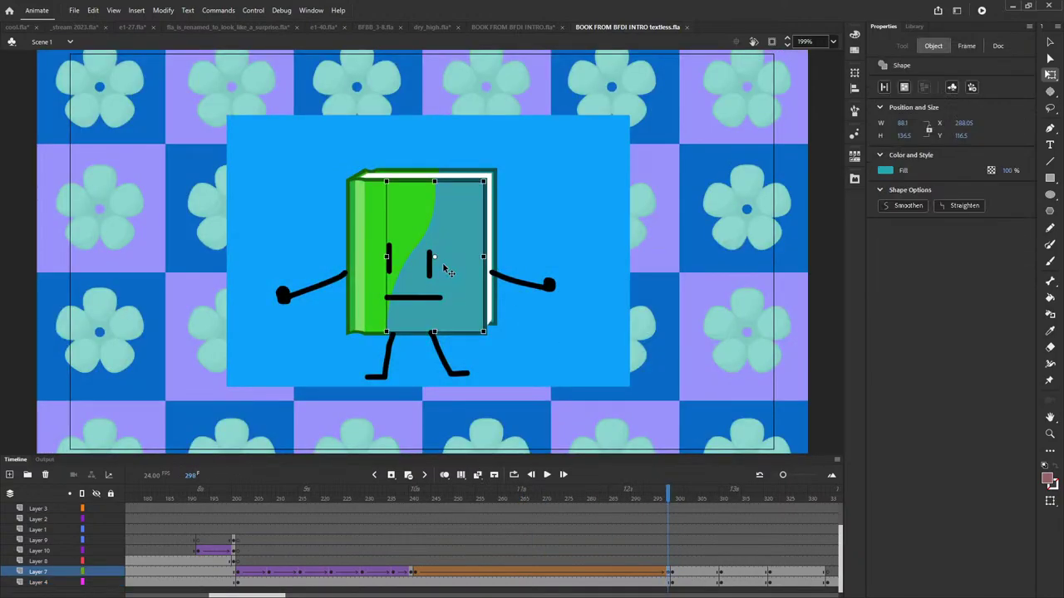
{"action": "left_click_drag", "start_coordinate": [448, 273], "coordinate": [149, 201]}
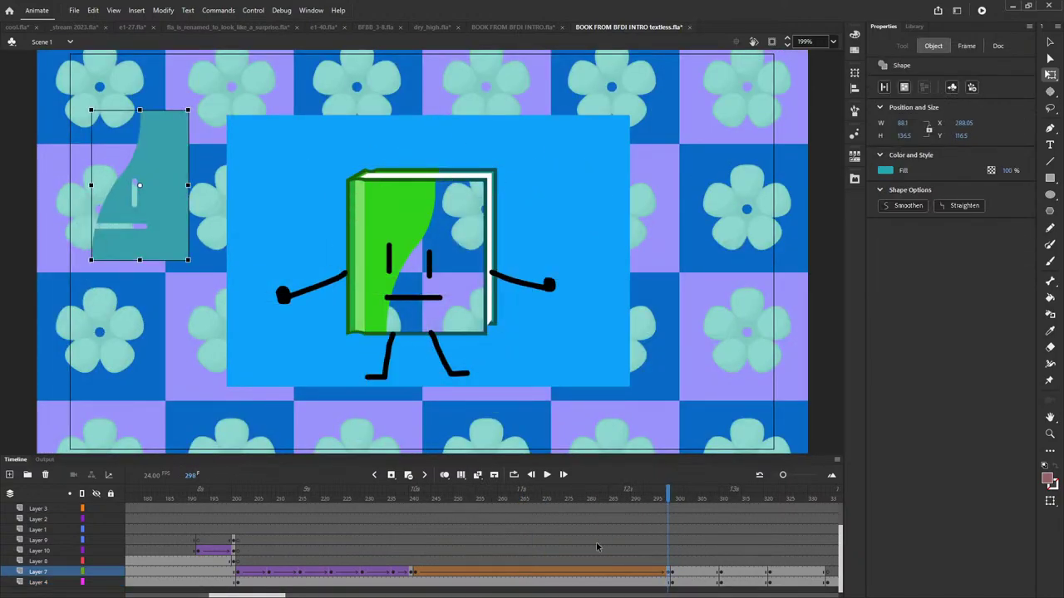
{"action": "key", "text": "ctrl+z"}
- Scrub onward from frame 298 to the tier list at frame 372 and select the red frown drawn over it
{"action": "left_click_drag", "start_coordinate": [669, 493], "coordinate": [778, 499]}
{"action": "left_click", "coordinate": [477, 307]}
{"action": "left_click", "coordinate": [713, 497]}
{"action": "left_click_drag", "start_coordinate": [714, 497], "coordinate": [531, 540]}
{"action": "left_click", "coordinate": [763, 498]}
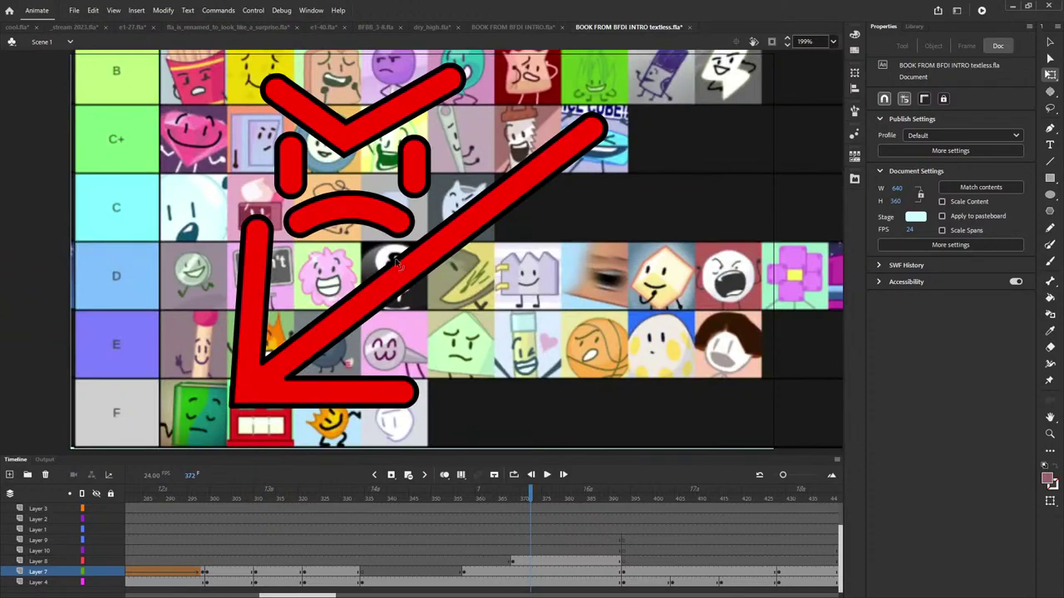
{"action": "left_click", "coordinate": [364, 220]}
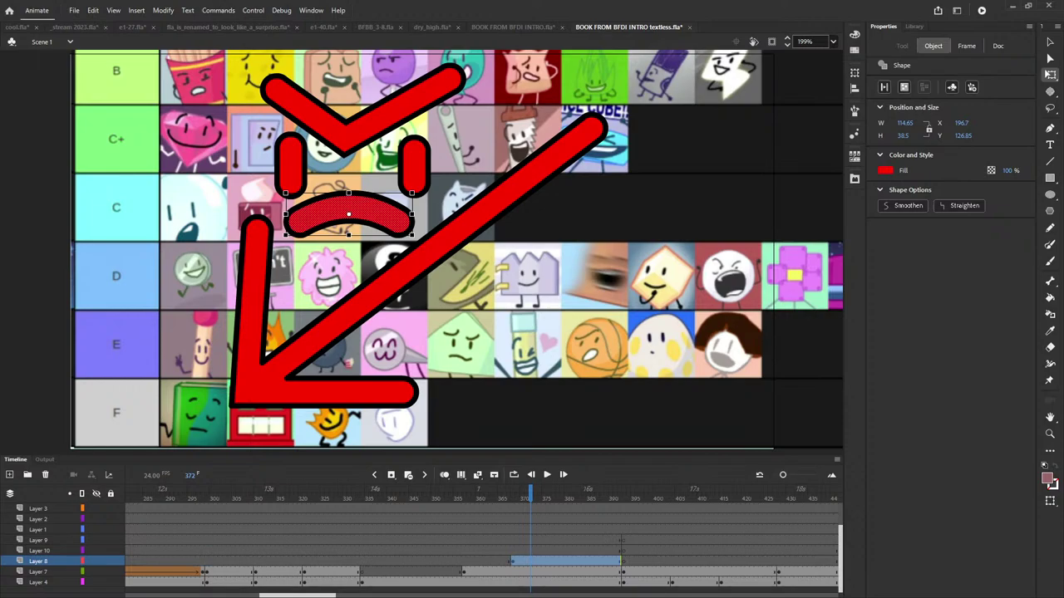
- Try moving a dark blue David body instance slightly right on frame 434 and undo the move
{"action": "left_click_drag", "start_coordinate": [531, 498], "coordinate": [606, 544]}
{"action": "left_click_drag", "start_coordinate": [273, 309], "coordinate": [296, 308]}
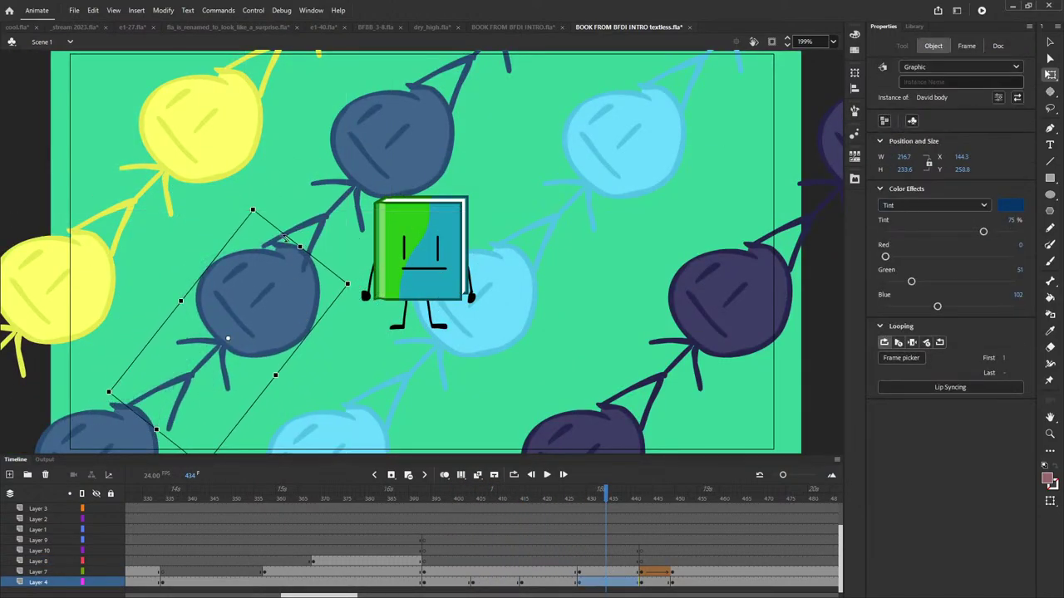
{"action": "key", "text": "ctrl+z"}
- Examine the green background with crossing lines at frame 442 and set the stage magnification to 100%
{"action": "left_click_drag", "start_coordinate": [628, 521], "coordinate": [642, 553]}
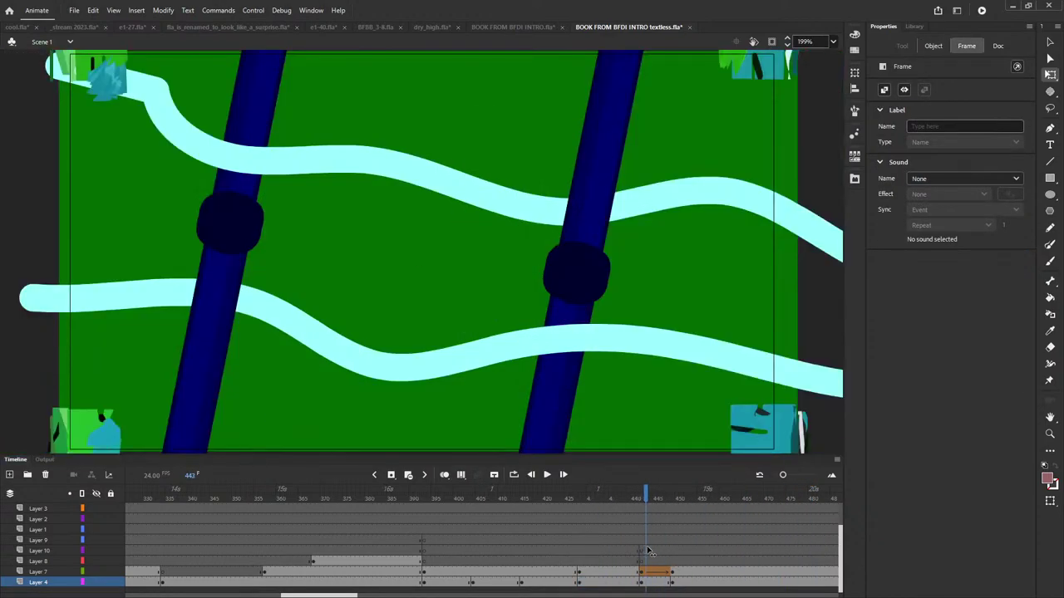
{"action": "left_click", "coordinate": [761, 279]}
{"action": "left_click", "coordinate": [834, 42]}
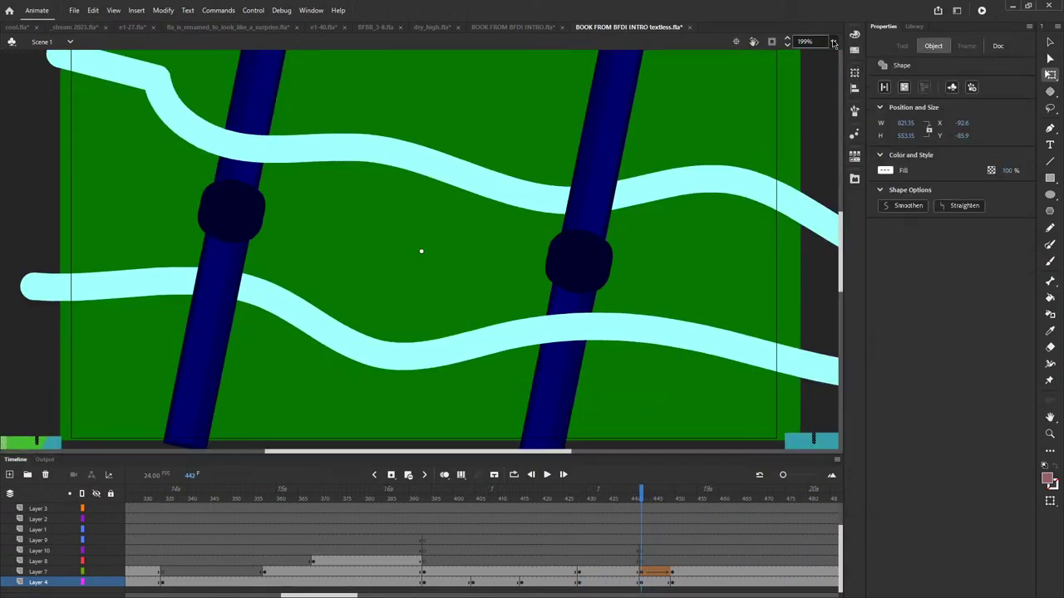
{"action": "left_click", "coordinate": [833, 41]}
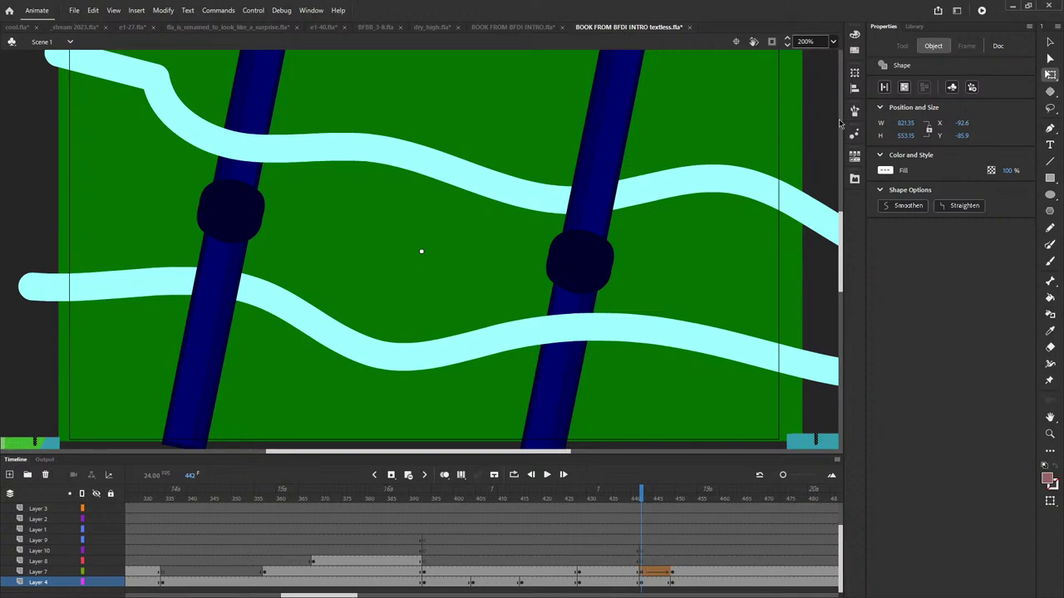
{"action": "left_click", "coordinate": [847, 138]}
{"action": "left_click", "coordinate": [759, 218]}
- Scrub through the remaining scenes of the textless intro, including frames 527 and 764, up to frame 796
{"action": "left_click_drag", "start_coordinate": [641, 497], "coordinate": [629, 533]}
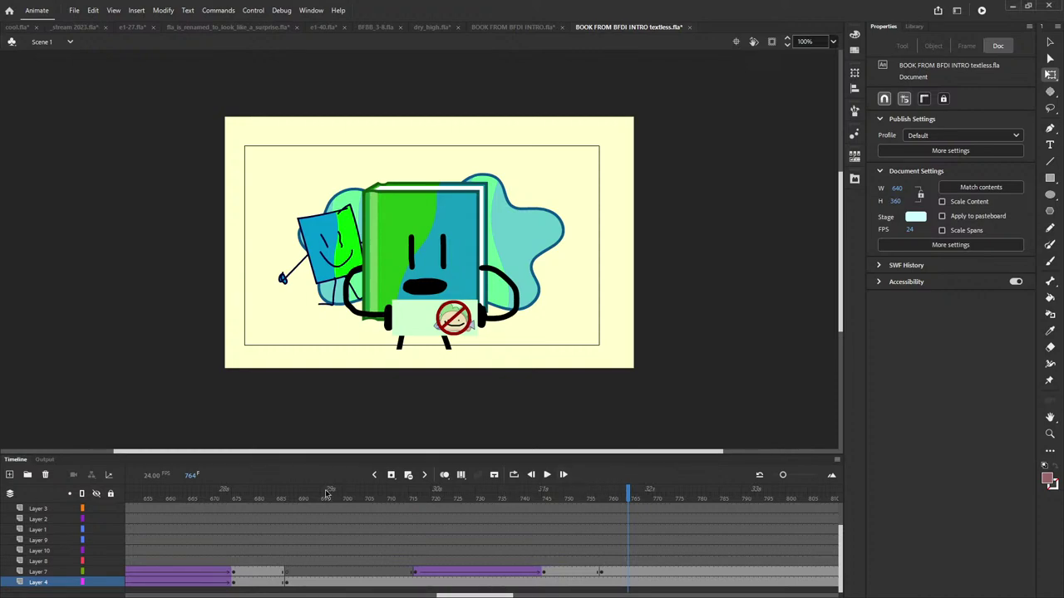
{"action": "left_click_drag", "start_coordinate": [325, 494], "coordinate": [640, 554]}
{"action": "scroll", "coordinate": [88, 519], "scroll_direction": "up", "scroll_amount": 1}
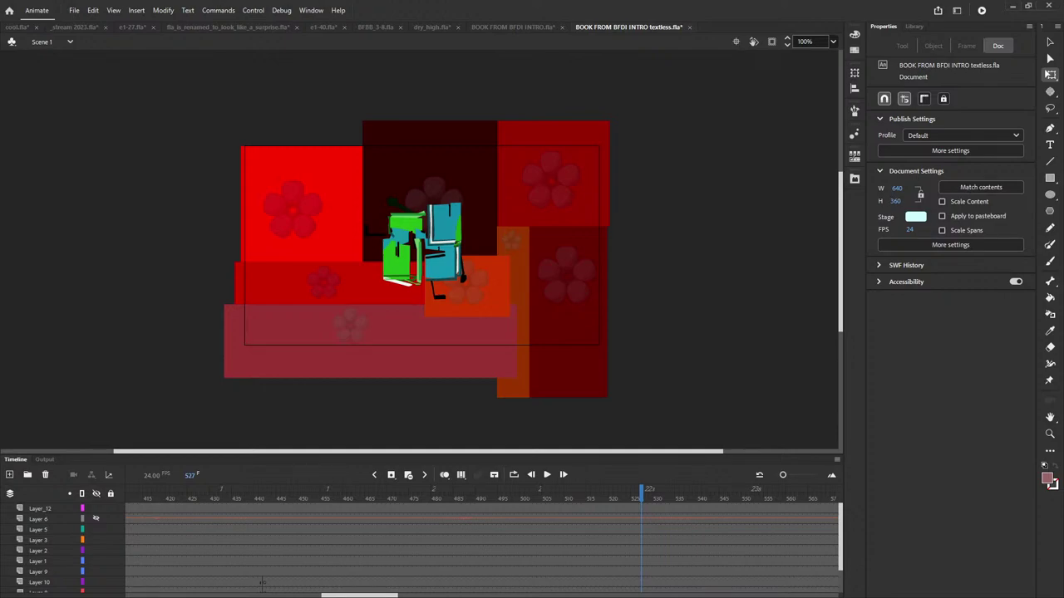
{"action": "left_click_drag", "start_coordinate": [640, 497], "coordinate": [437, 492]}
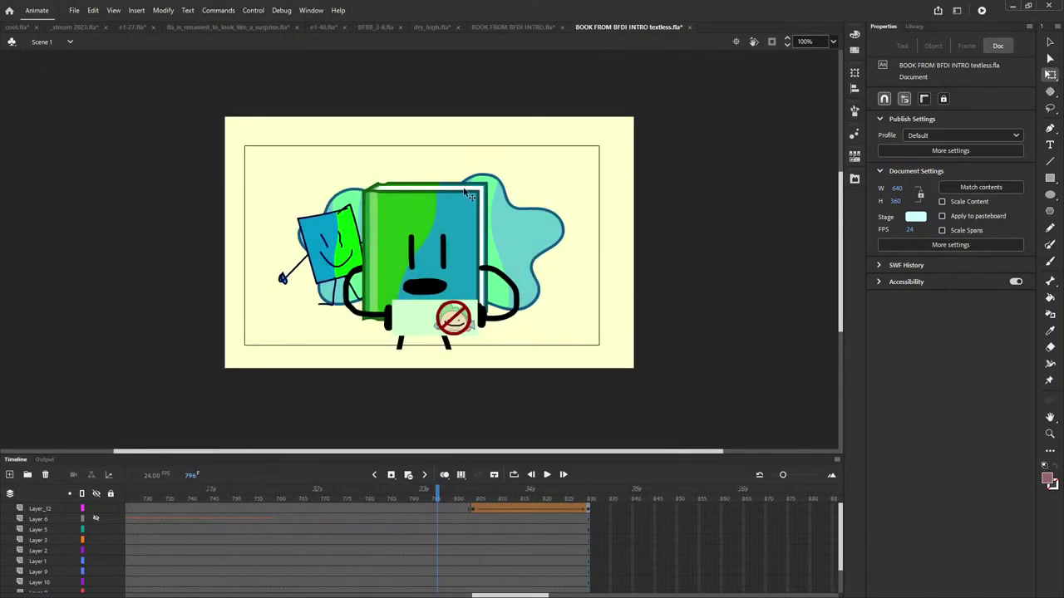
- Return to BOOK FROM BFDI INTRO.fla and scrub onward through the timeline beyond frame 322
{"action": "left_click", "coordinate": [522, 28]}
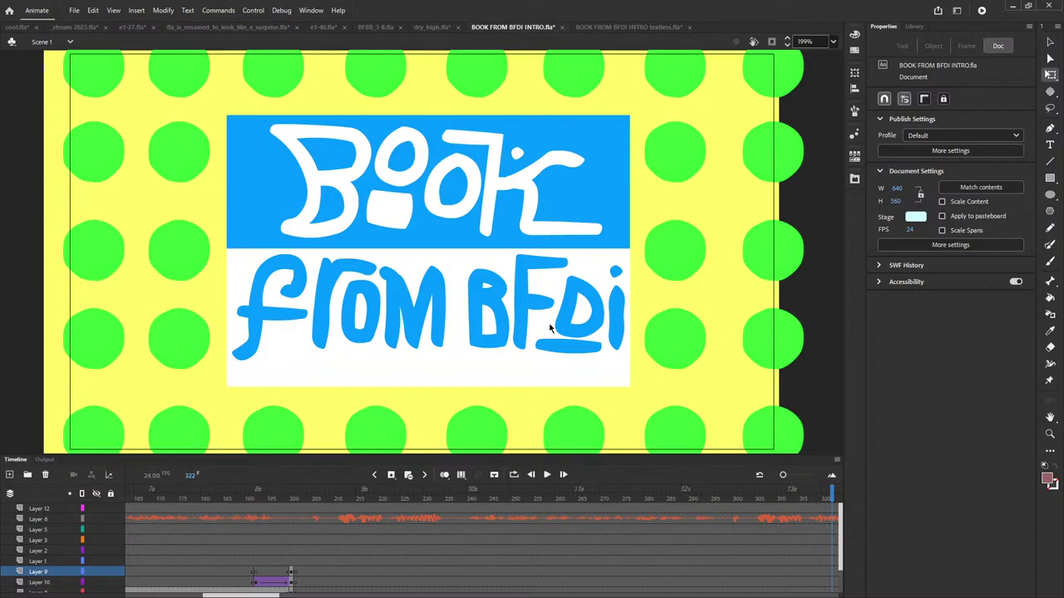
{"action": "scroll", "coordinate": [181, 511], "scroll_direction": "down", "scroll_amount": 3}
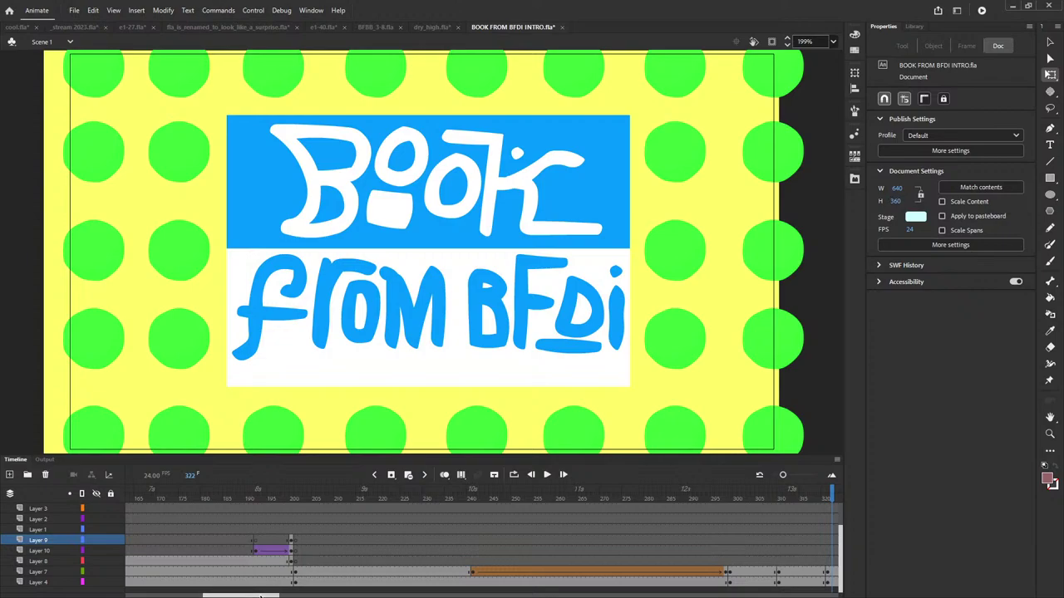
{"action": "left_click_drag", "start_coordinate": [260, 597], "coordinate": [339, 597]}
{"action": "left_click_drag", "start_coordinate": [207, 498], "coordinate": [505, 496]}
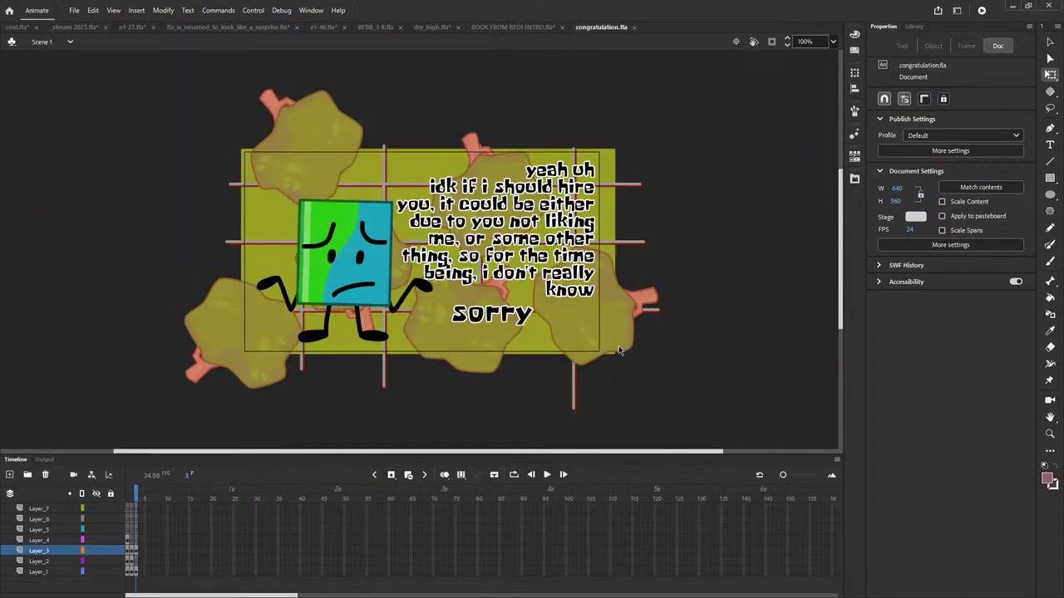
- Fit the congratulation.fla stage to the window and step from frame 1 to frame 3
{"action": "left_click", "coordinate": [833, 43]}
{"action": "left_click", "coordinate": [846, 61]}
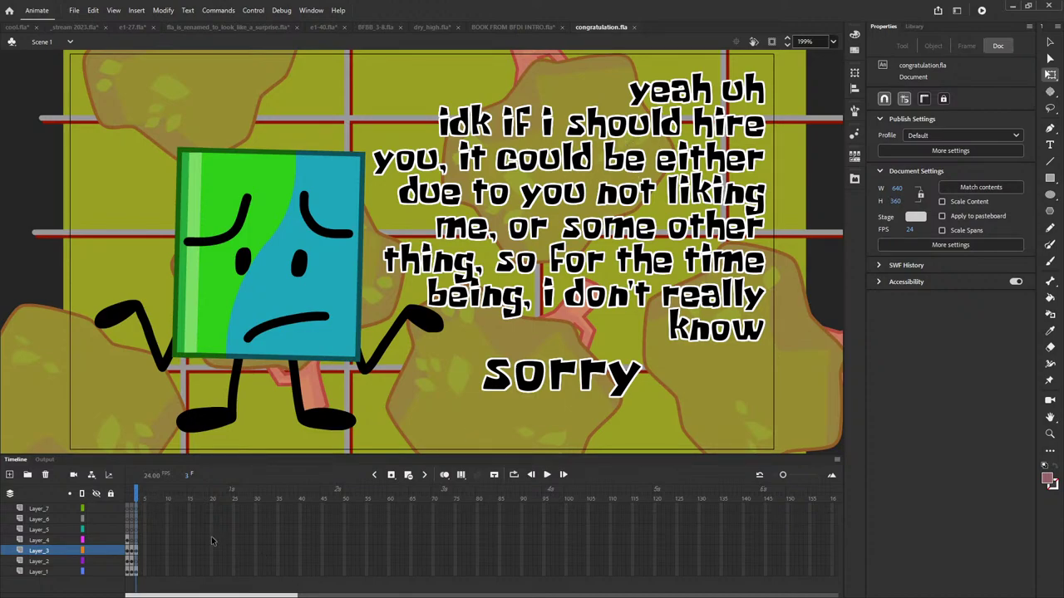
{"action": "left_click", "coordinate": [128, 494]}
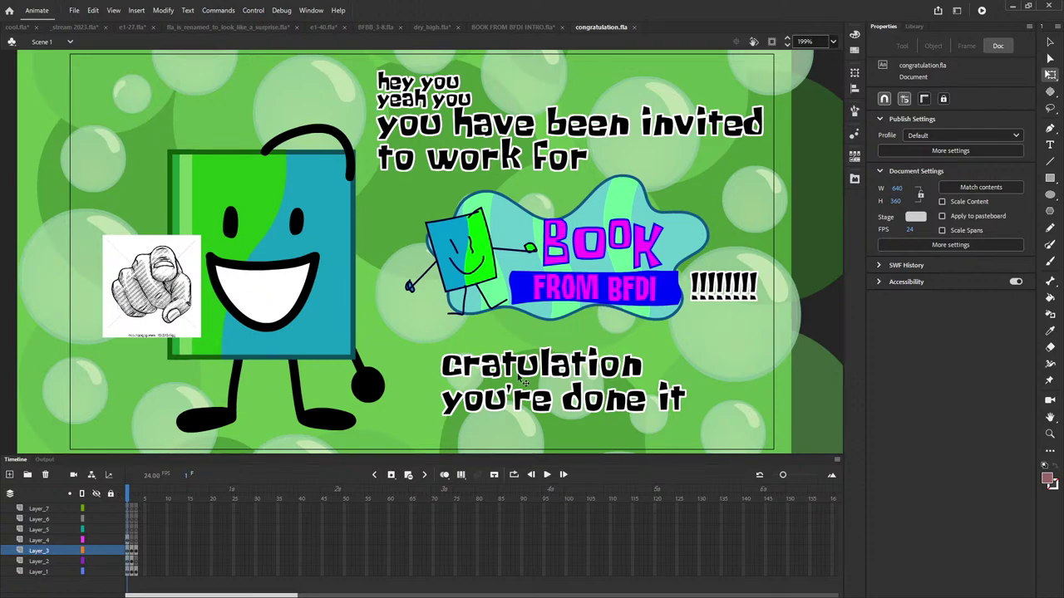
{"action": "left_click", "coordinate": [563, 475]}
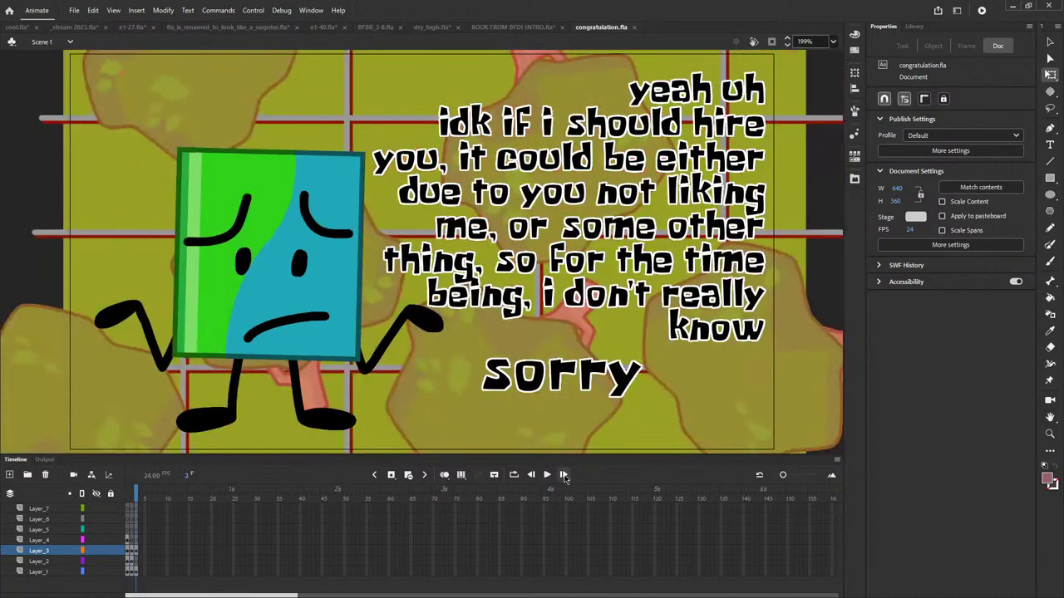
{"action": "left_click", "coordinate": [564, 474]}
- Compare the fired, invited and sorry cards of congratulation.fla again by revisiting frames 2, 1 and 3
{"action": "left_click", "coordinate": [131, 495]}
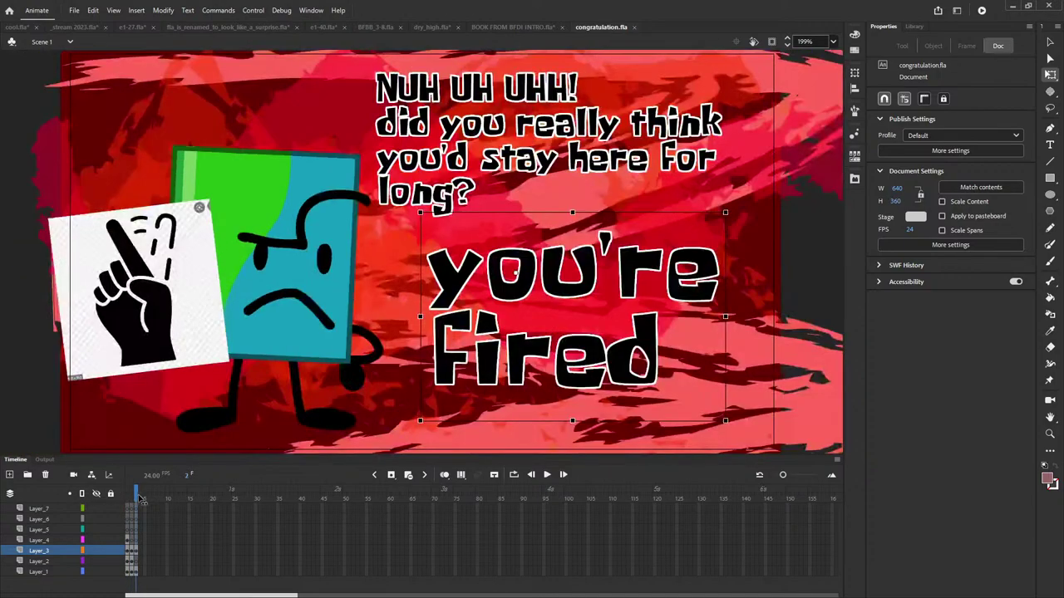
{"action": "left_click", "coordinate": [127, 495]}
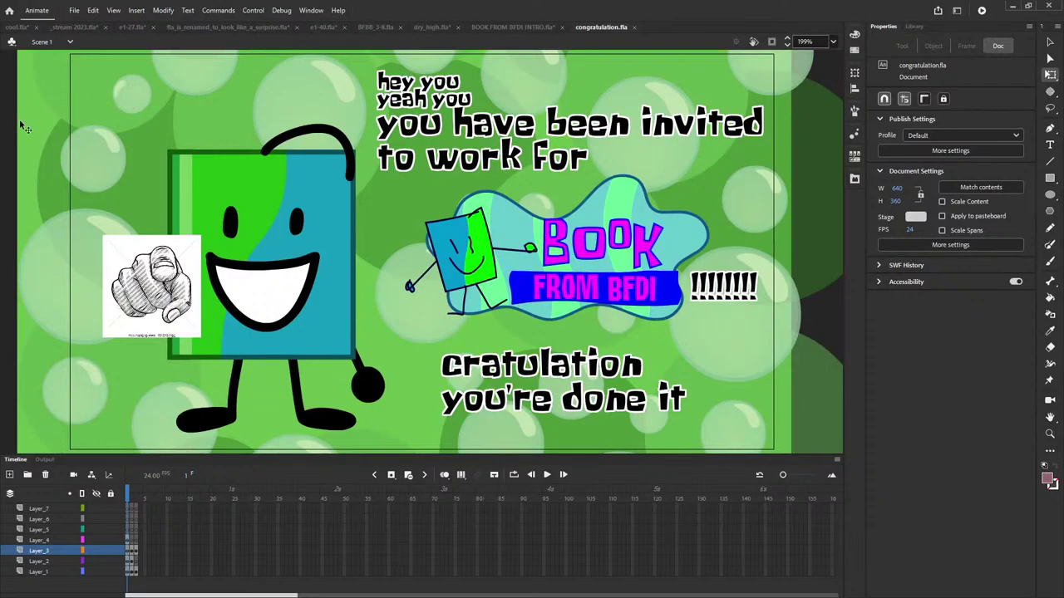
{"action": "left_click", "coordinate": [144, 497]}
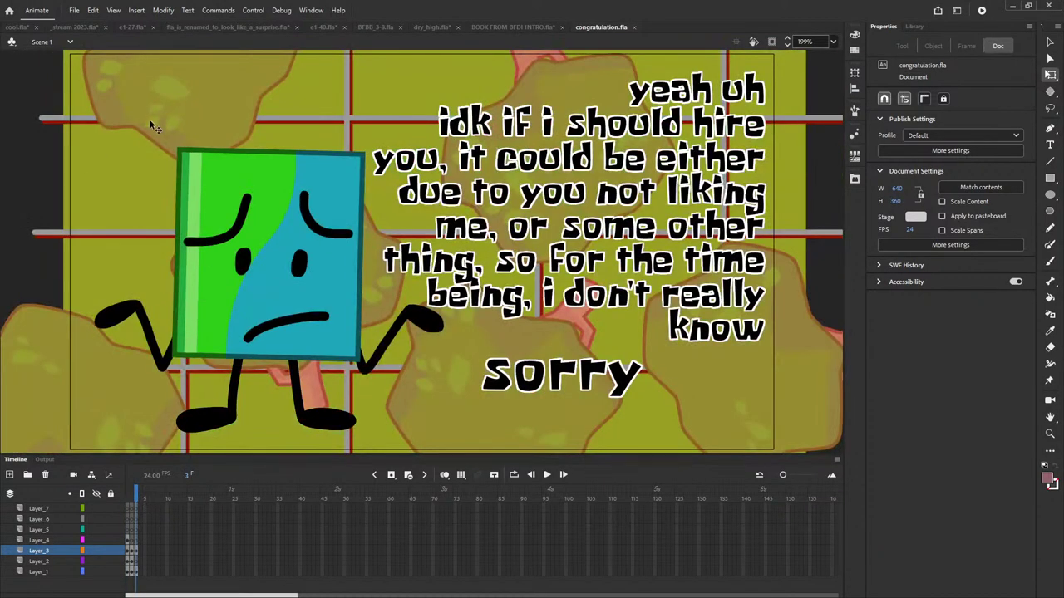
{"action": "left_click", "coordinate": [133, 499]}
{"action": "left_click_drag", "start_coordinate": [130, 499], "coordinate": [136, 513]}
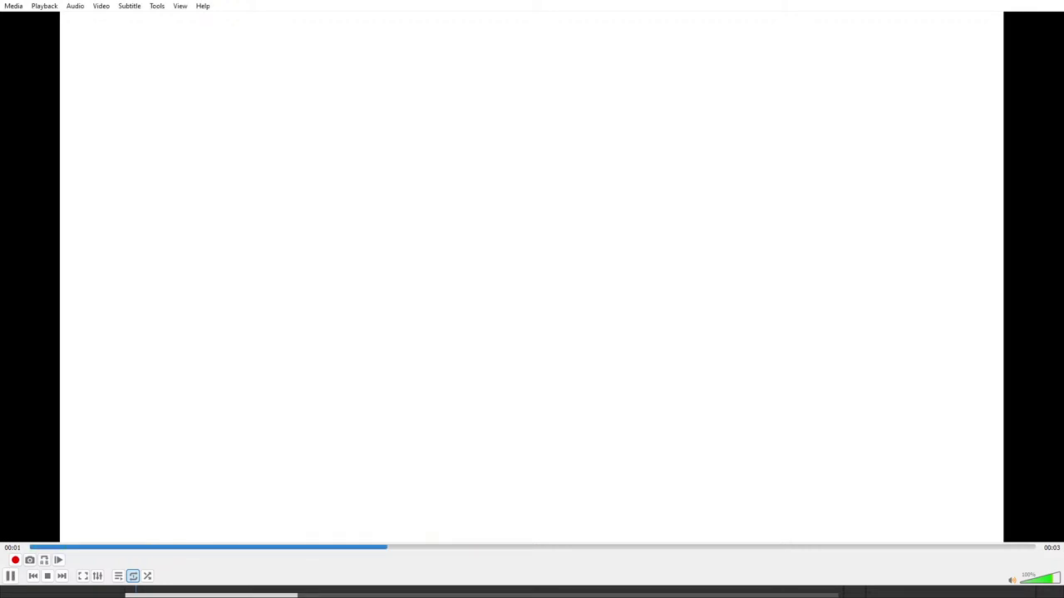
- Pause and resume the short video in VLC media player
{"action": "key", "text": "space"}
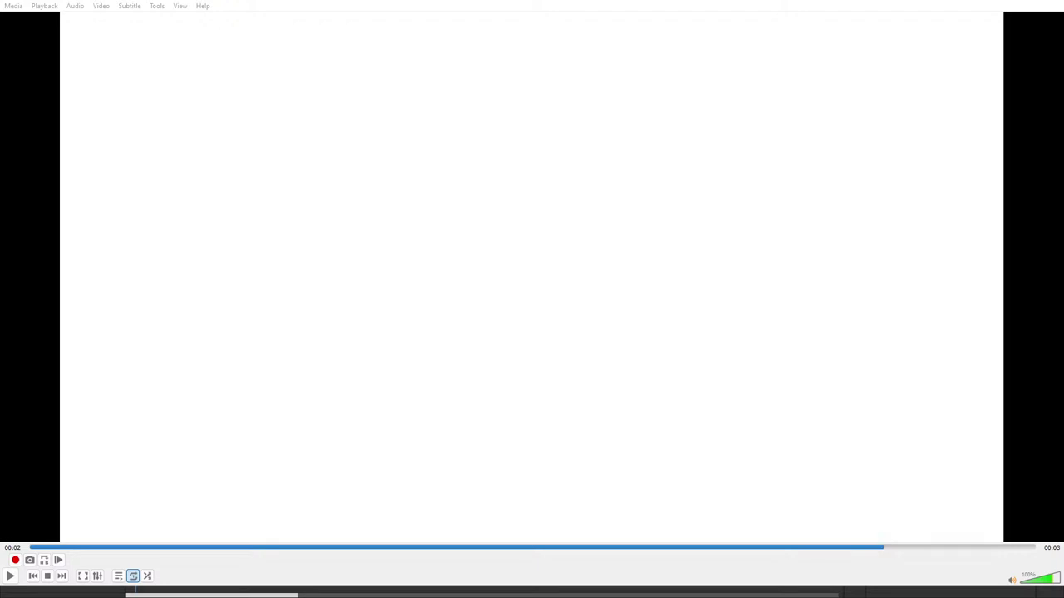
{"action": "key", "text": "space"}
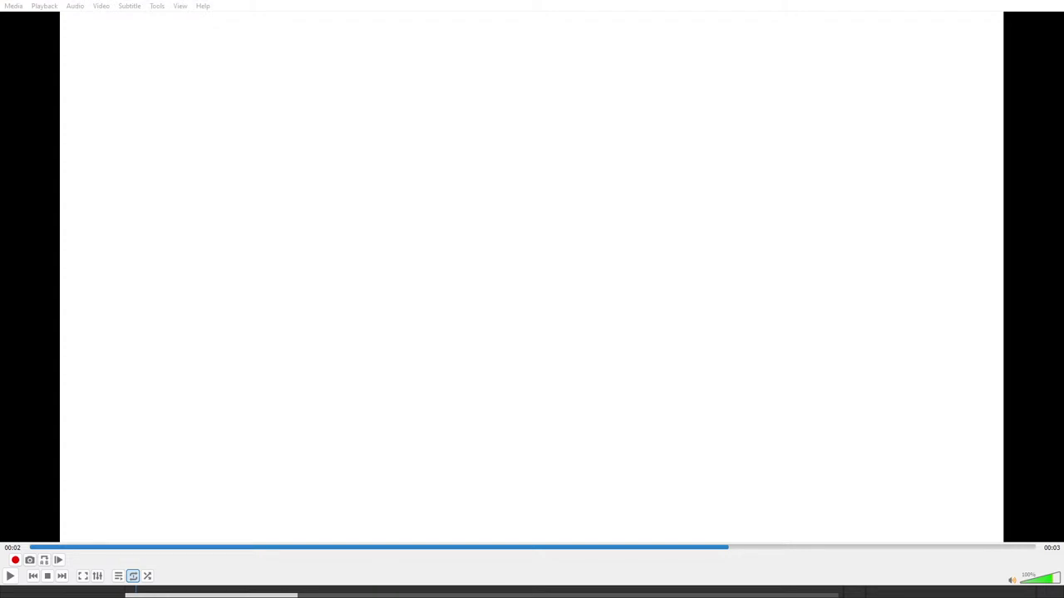
{"action": "key", "text": "space"}
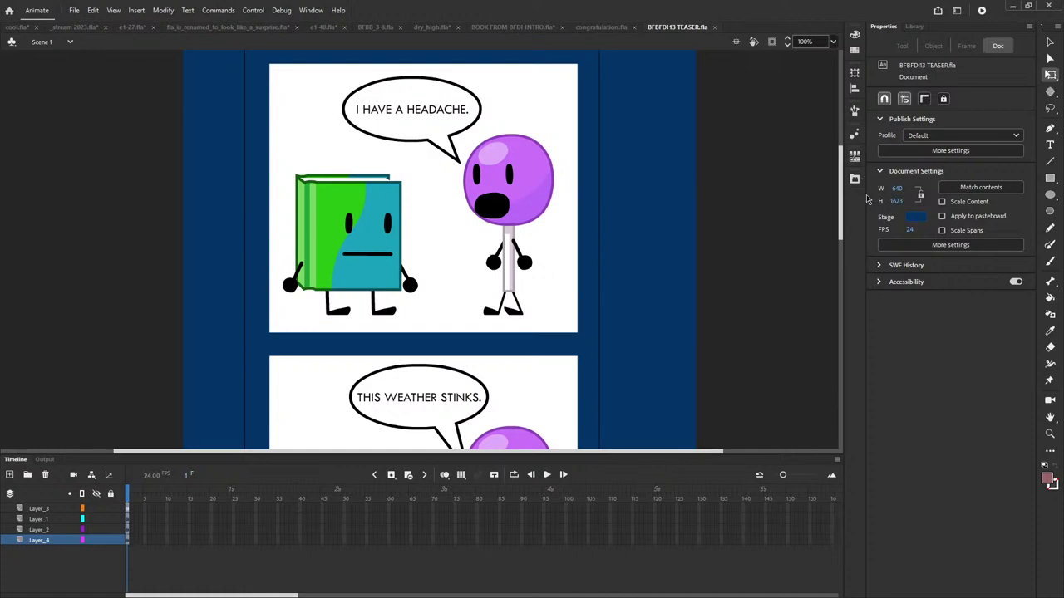
- Try moving the BFBFDI 13 date text above the WHY SO SOUR? panel in BFBFDI13 TEASER.fla and undo the move
{"action": "left_click_drag", "start_coordinate": [842, 195], "coordinate": [849, 307]}
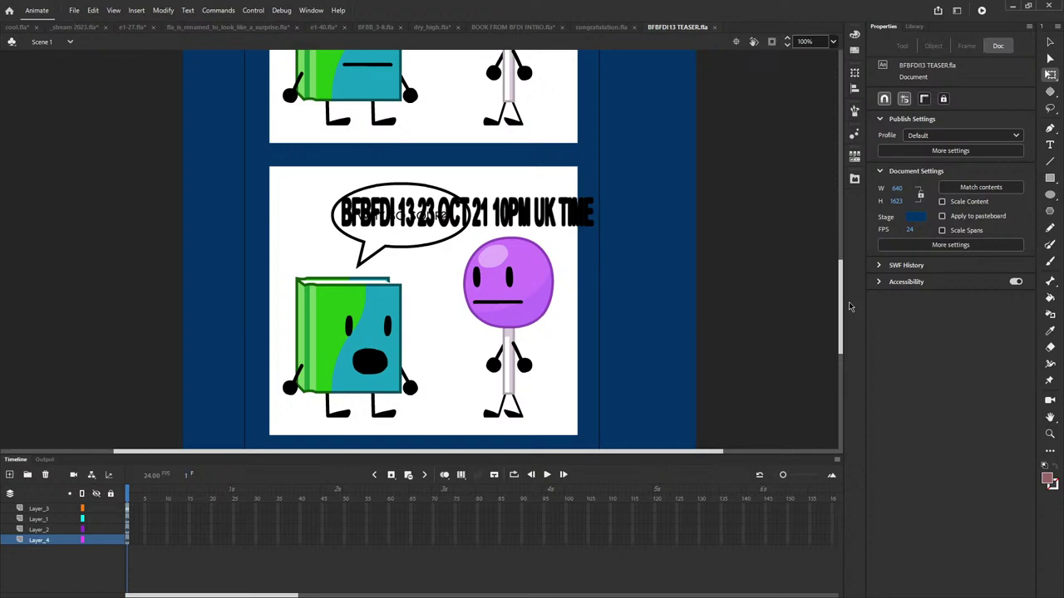
{"action": "left_click_drag", "start_coordinate": [532, 225], "coordinate": [552, 142]}
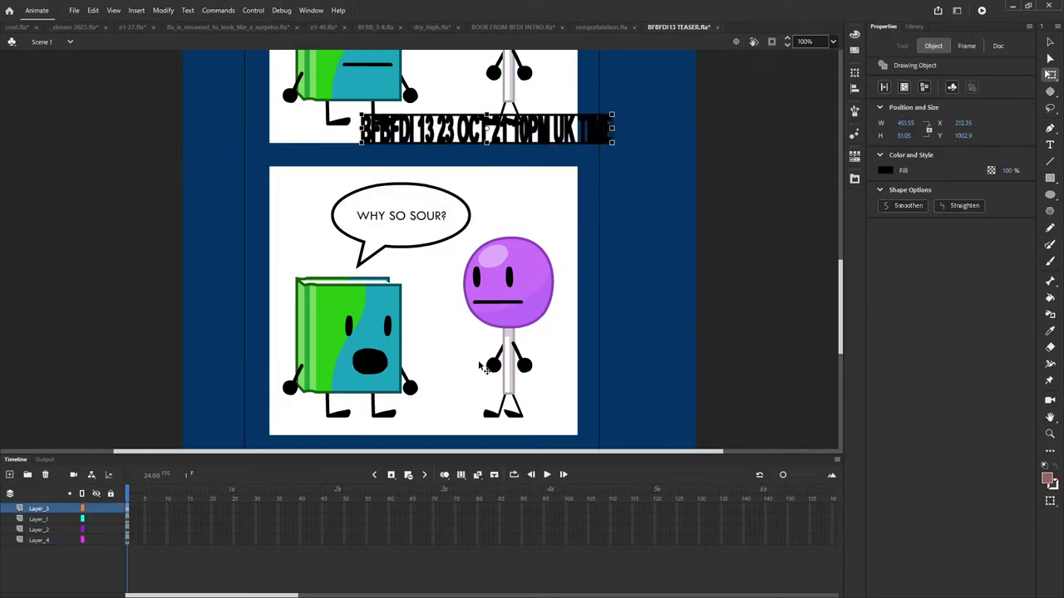
{"action": "key", "text": "ctrl+z"}
- Enter and leave the date text's drawing object, and look over the comic panels above it
{"action": "double_click", "coordinate": [459, 219]}
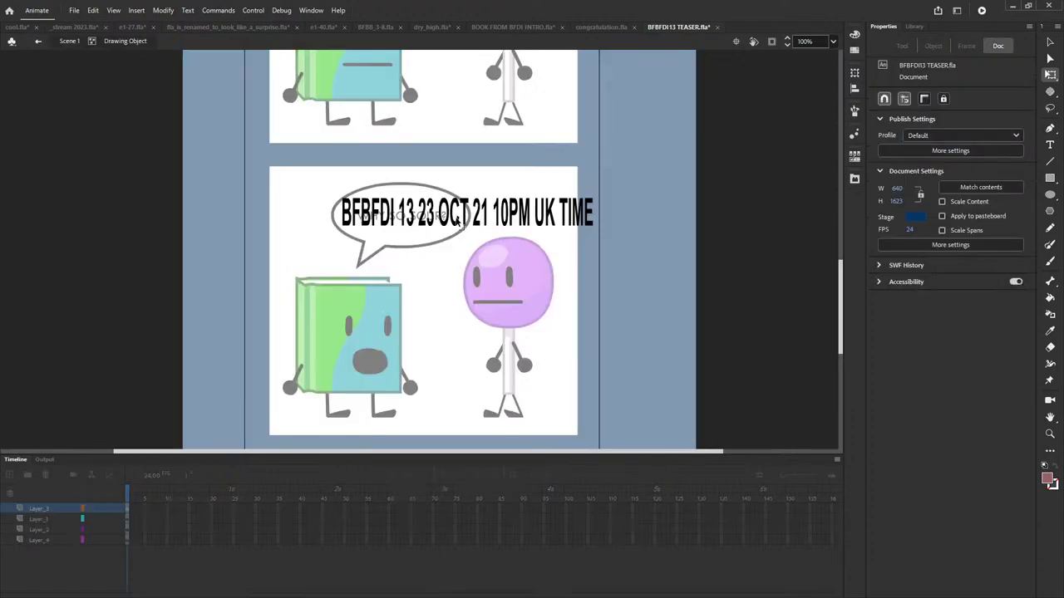
{"action": "double_click", "coordinate": [461, 238]}
{"action": "scroll", "coordinate": [430, 337], "scroll_direction": "up", "scroll_amount": 5}
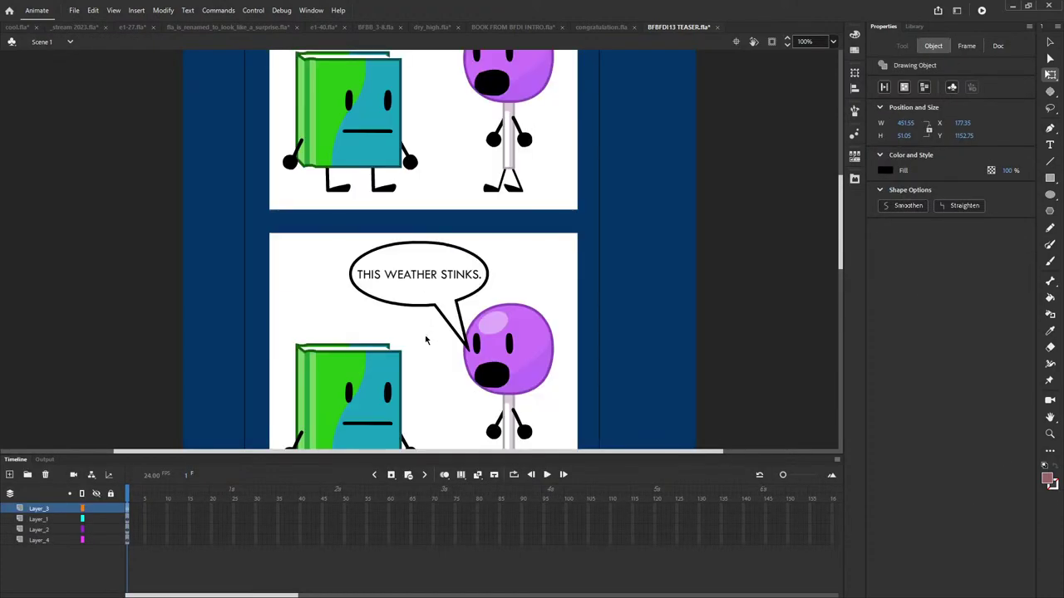
{"action": "scroll", "coordinate": [713, 246], "scroll_direction": "down", "scroll_amount": 5}
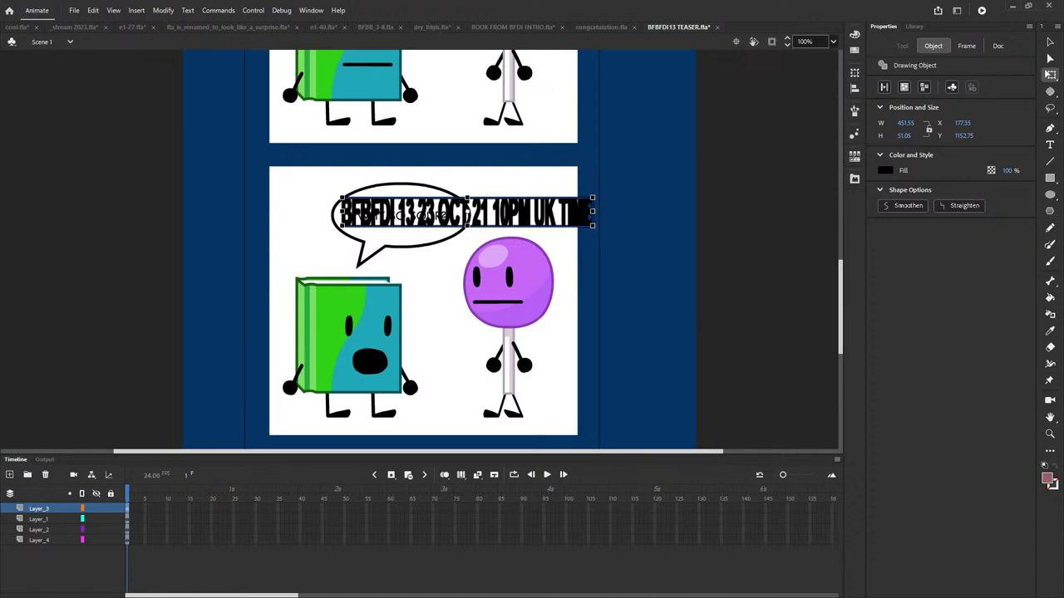
- Show frame 1 of congratulation.fla again and return to BFBFDI13 TEASER.fla
{"action": "left_click", "coordinate": [601, 27]}
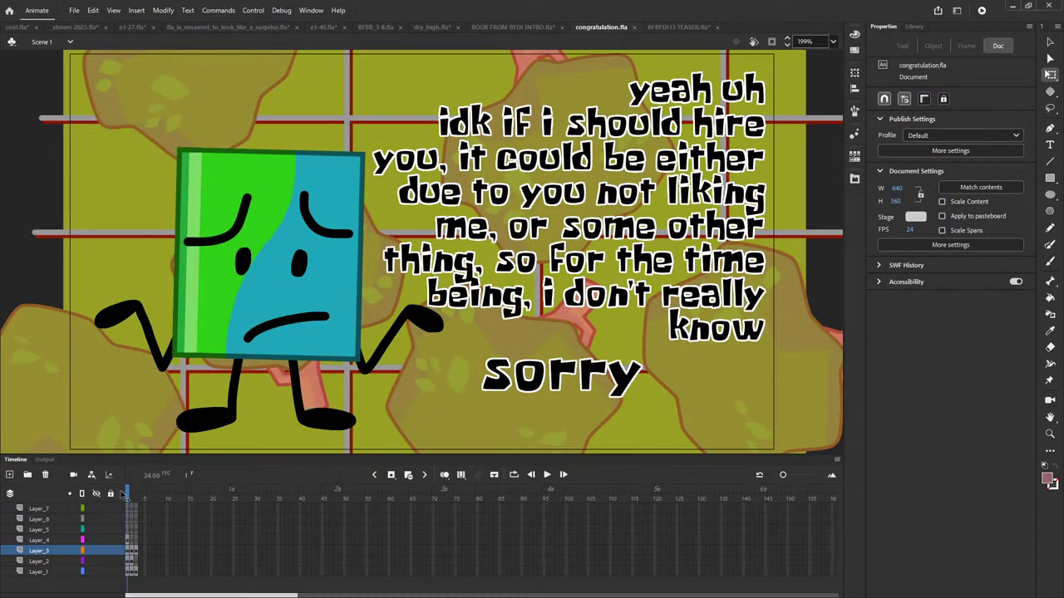
{"action": "left_click", "coordinate": [127, 497]}
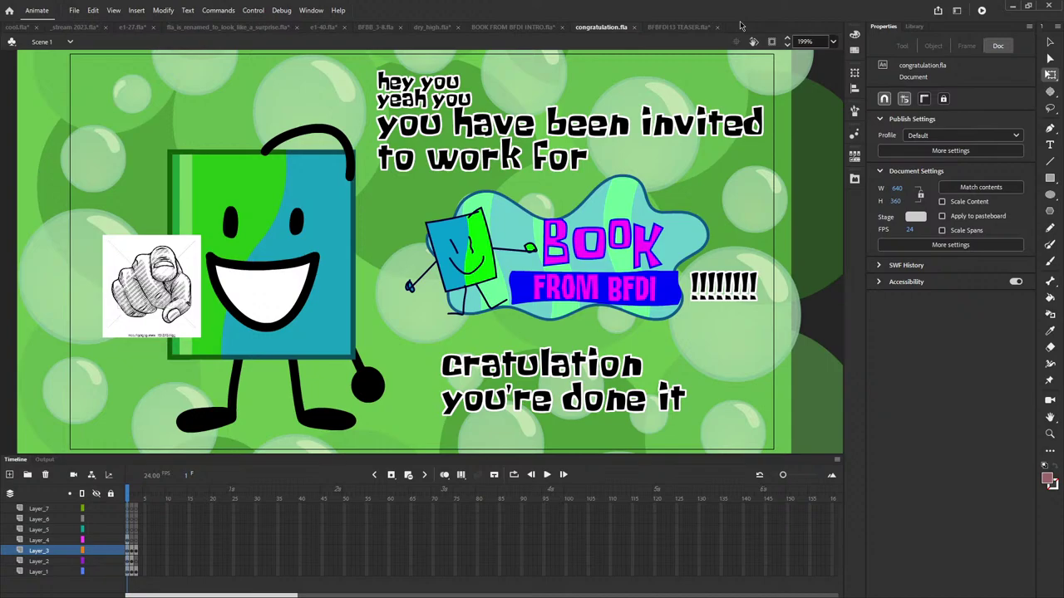
{"action": "left_click", "coordinate": [678, 27]}
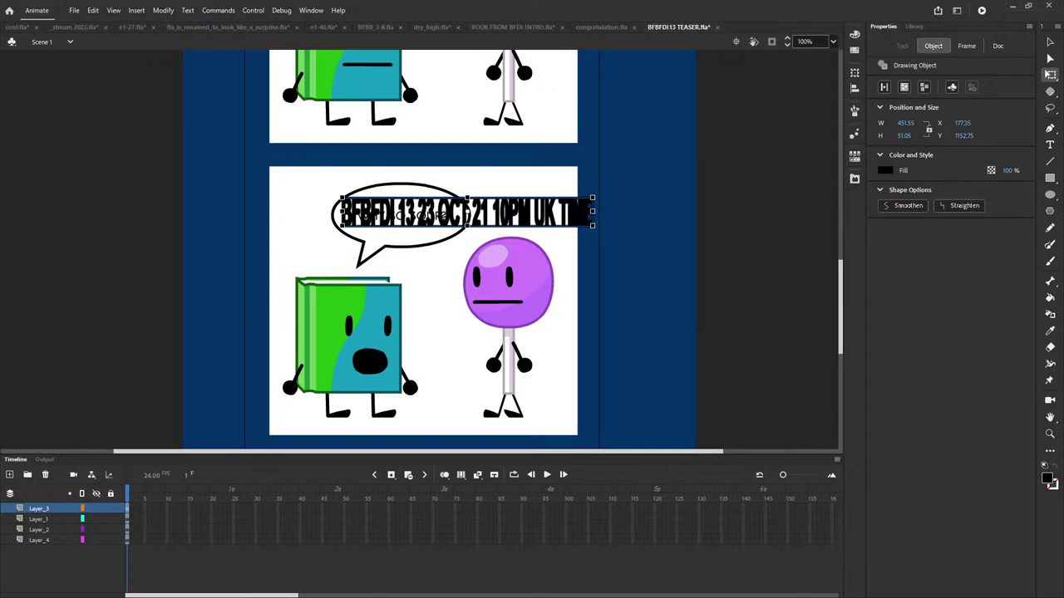
- Paste the plain Book icon and its crew version onto the teaser's WHY SO SOUR? panel
{"action": "key", "text": "ctrl+v"}
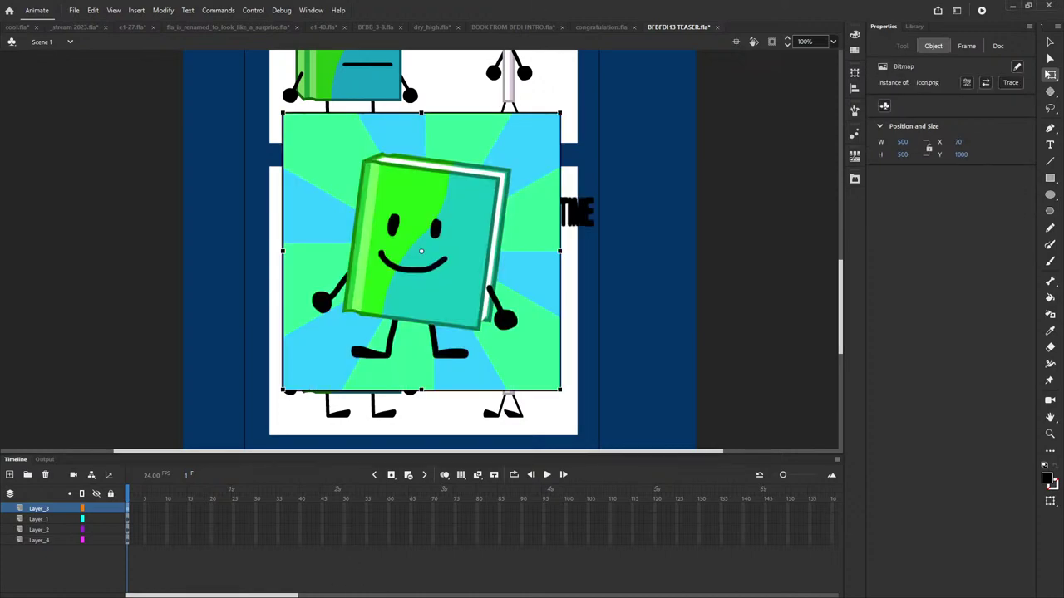
{"action": "key", "text": "ctrl+v"}
{"action": "left_click", "coordinate": [804, 243]}
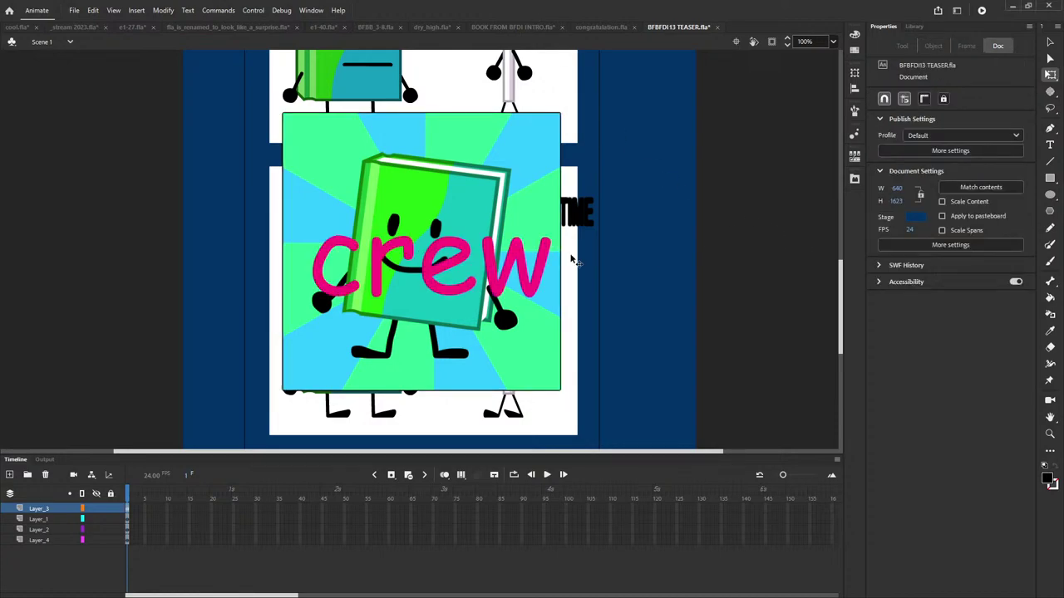
- Place the crew icon directly beside the plain icon so their edges touch, and shift the pair over the comic
{"action": "left_click_drag", "start_coordinate": [492, 283], "coordinate": [777, 280]}
{"action": "left_click", "coordinate": [510, 279], "text": "shift"}
{"action": "left_click_drag", "start_coordinate": [700, 273], "coordinate": [546, 270]}
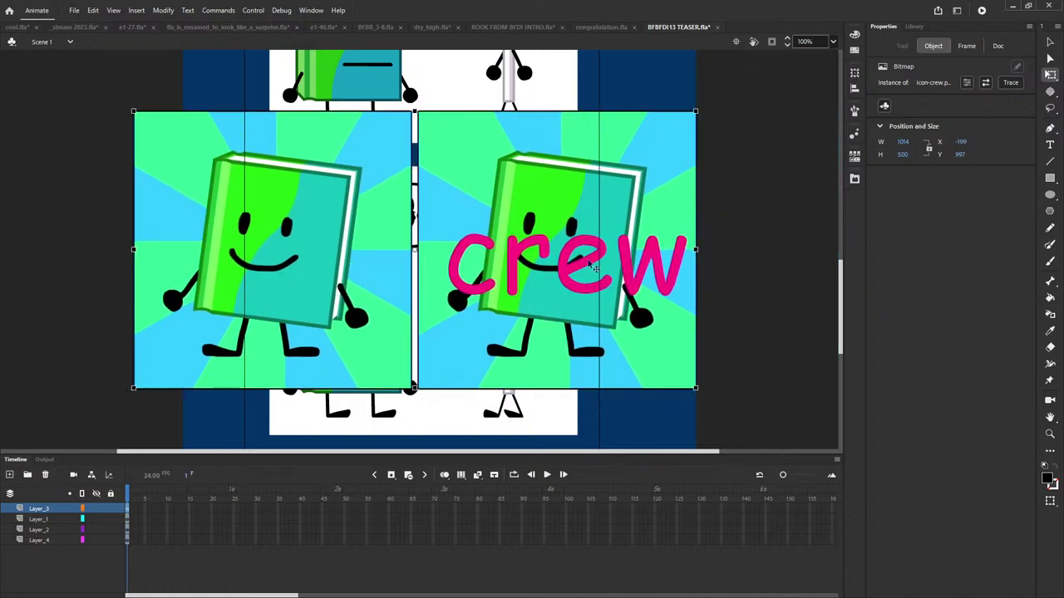
{"action": "left_click", "coordinate": [763, 220]}
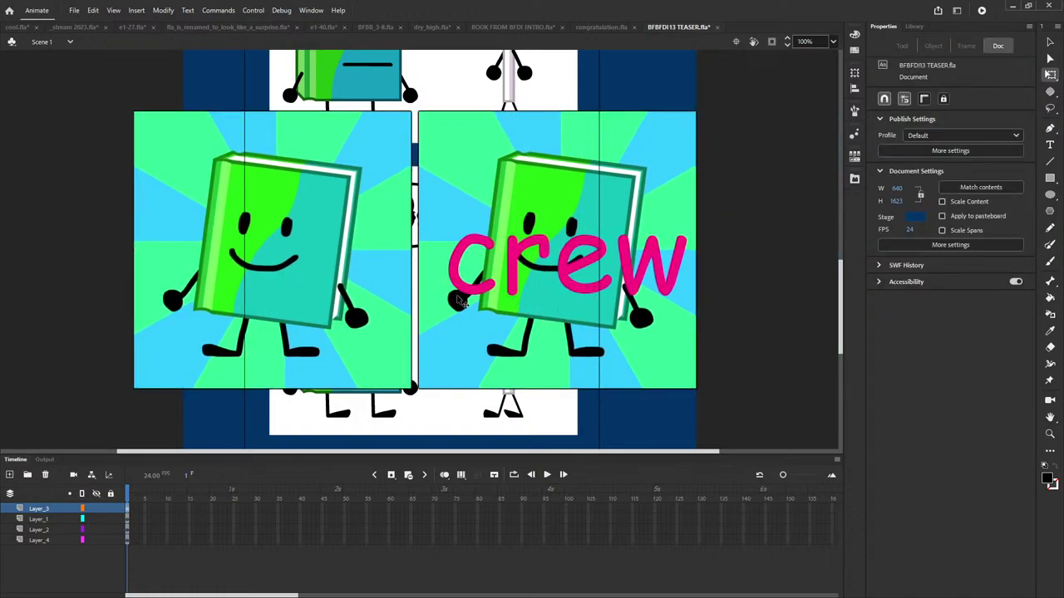
{"action": "left_click_drag", "start_coordinate": [461, 269], "coordinate": [454, 269]}
{"action": "left_click", "coordinate": [778, 252]}
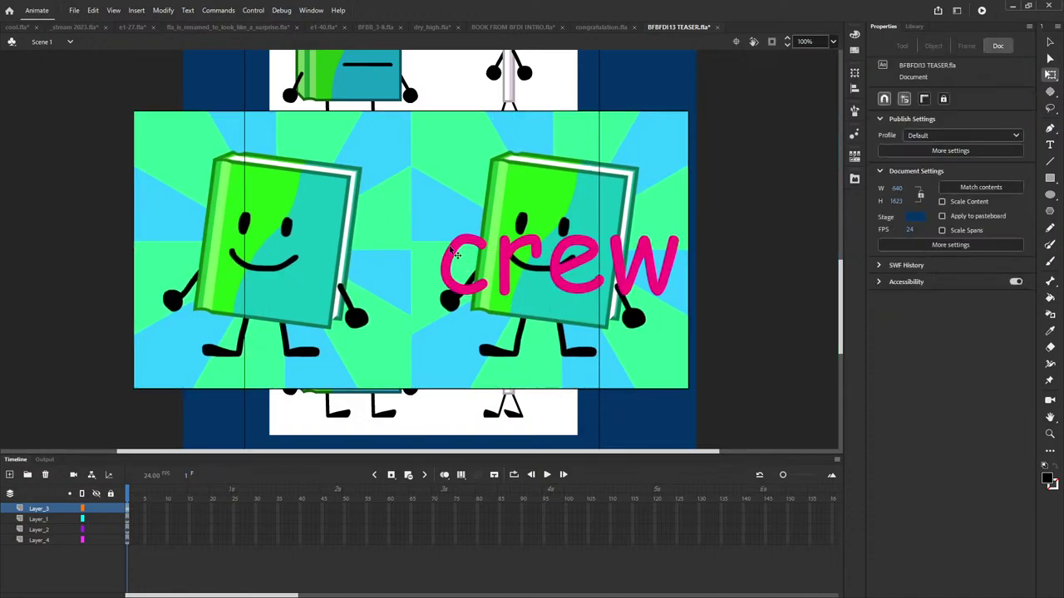
- Undo the icon placement and both pasted icons in the teaser
{"action": "key", "text": "ctrl+z"}
{"action": "key", "text": "ctrl+z"}
{"action": "key", "text": "ctrl+z"}
{"action": "key", "text": "ctrl+z"}
{"action": "key", "text": "ctrl+z"}
{"action": "key", "text": "ctrl+z"}
{"action": "key", "text": "ctrl+z"}
{"action": "key", "text": "ctrl+z"}
{"action": "key", "text": "ctrl+z"}
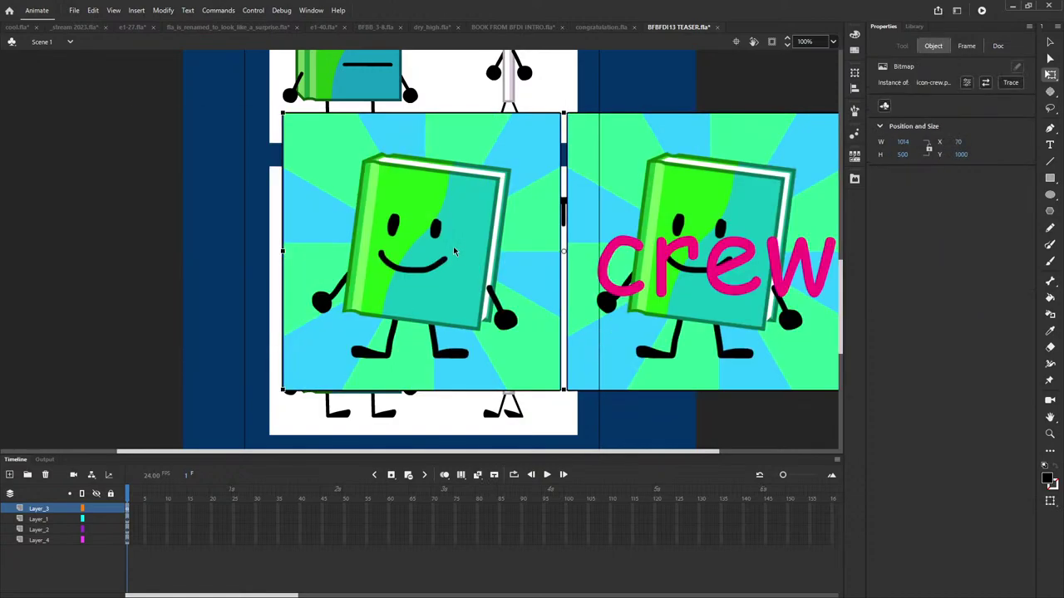
{"action": "key", "text": "ctrl+z"}
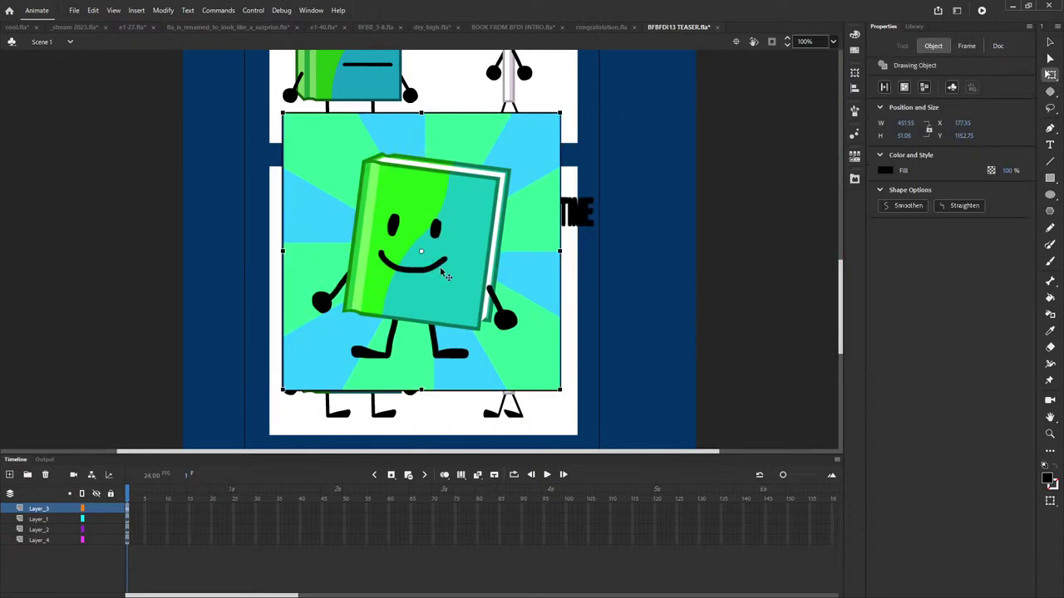
{"action": "key", "text": "ctrl+z"}
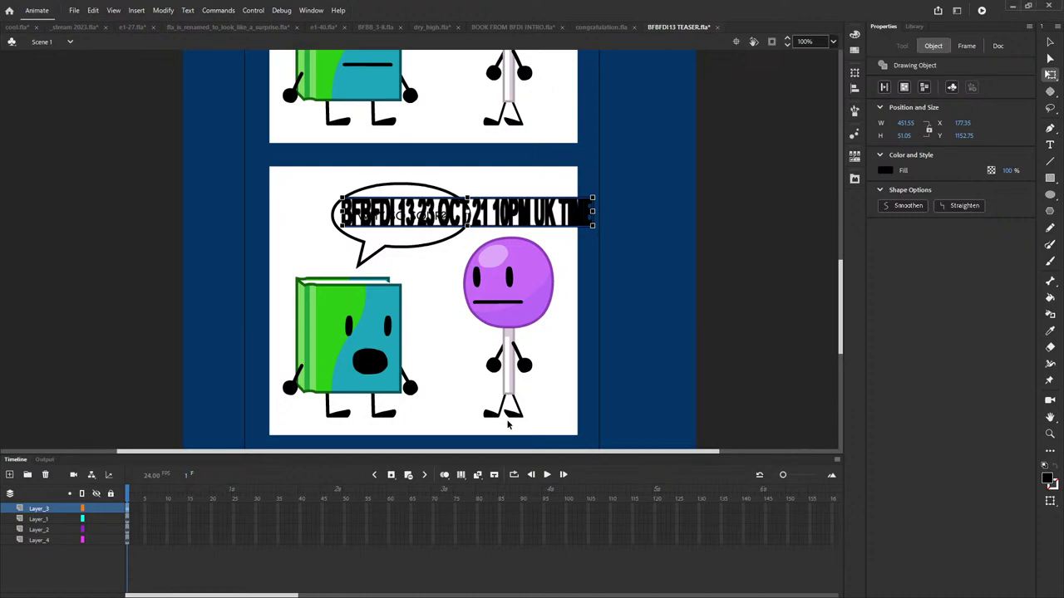
{"action": "scroll", "coordinate": [664, 158], "scroll_direction": "down", "scroll_amount": 4}
{"action": "scroll", "coordinate": [639, 216], "scroll_direction": "up", "scroll_amount": 4}
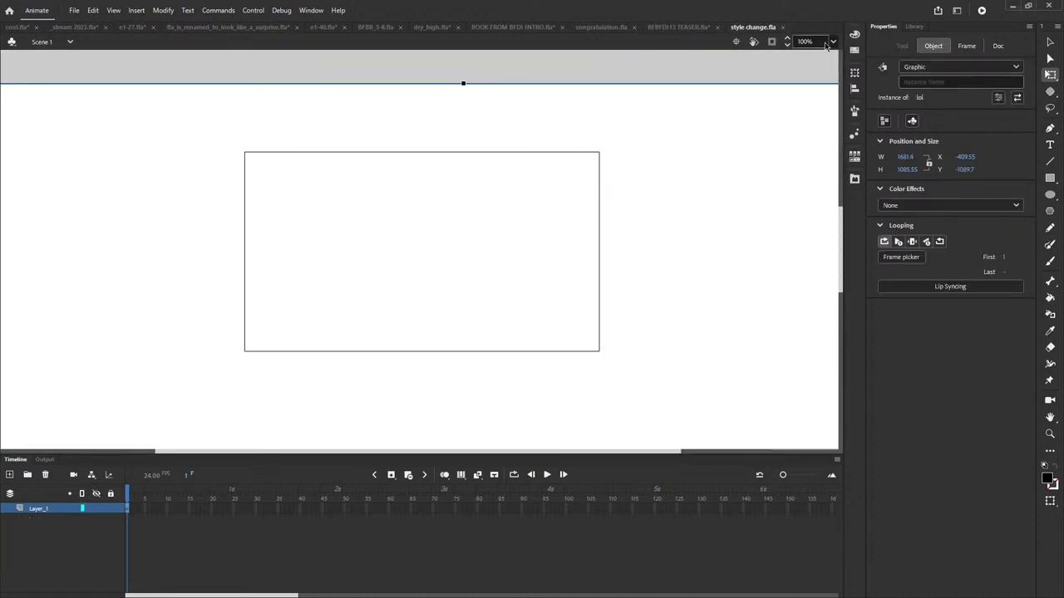
- Reduce the style change.fla view to 50% and frame the whole Book design chart from EP 1 to EP 14
{"action": "key", "text": "ctrl+minus"}
{"action": "scroll", "coordinate": [531, 248], "scroll_direction": "up", "scroll_amount": 4}
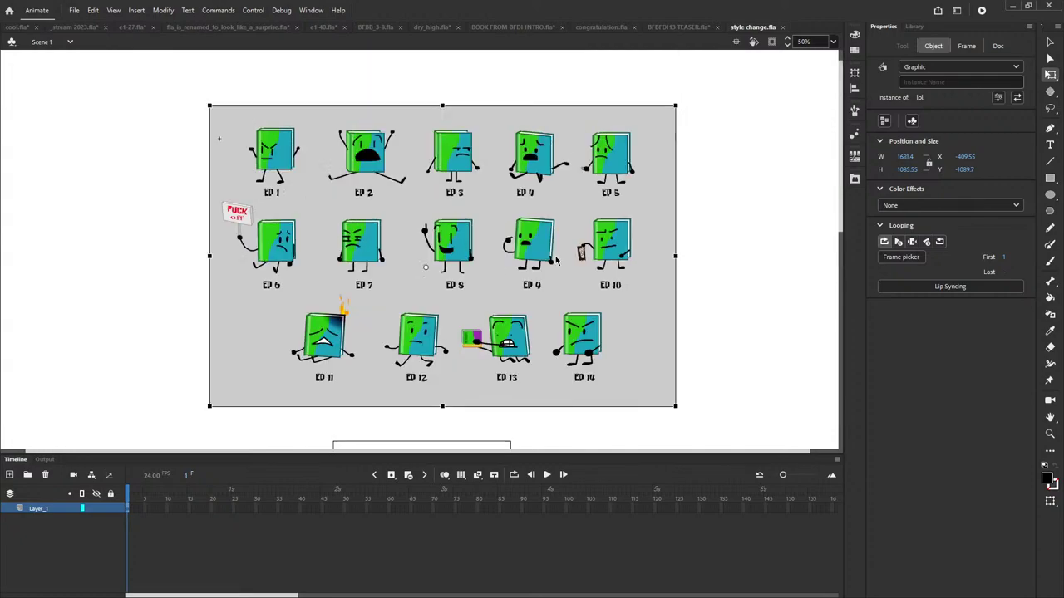
{"action": "left_click", "coordinate": [687, 272]}
{"action": "key", "text": "z"}
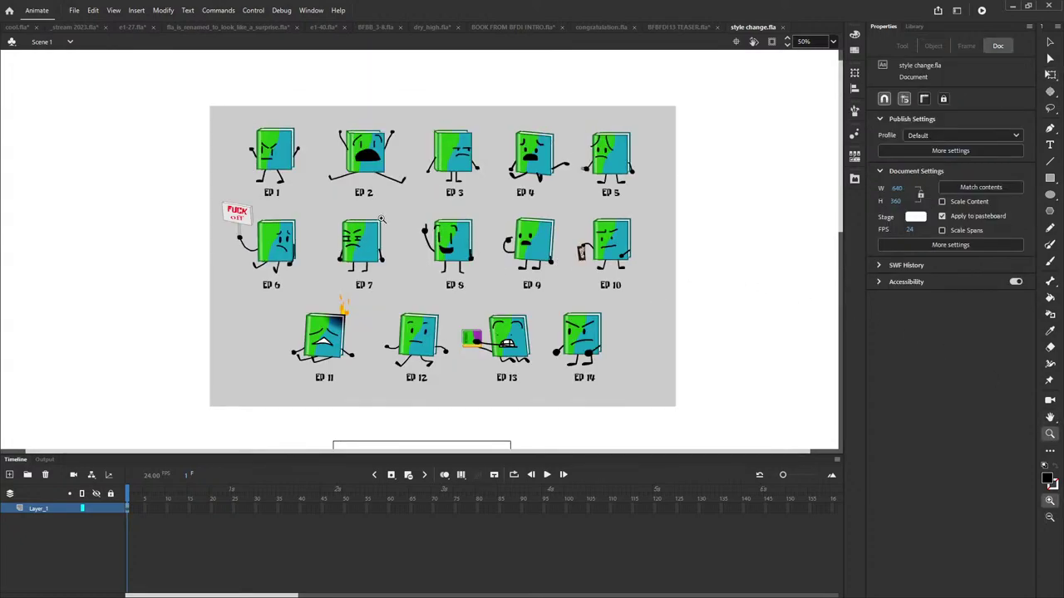
{"action": "left_click_drag", "start_coordinate": [197, 95], "coordinate": [690, 424]}
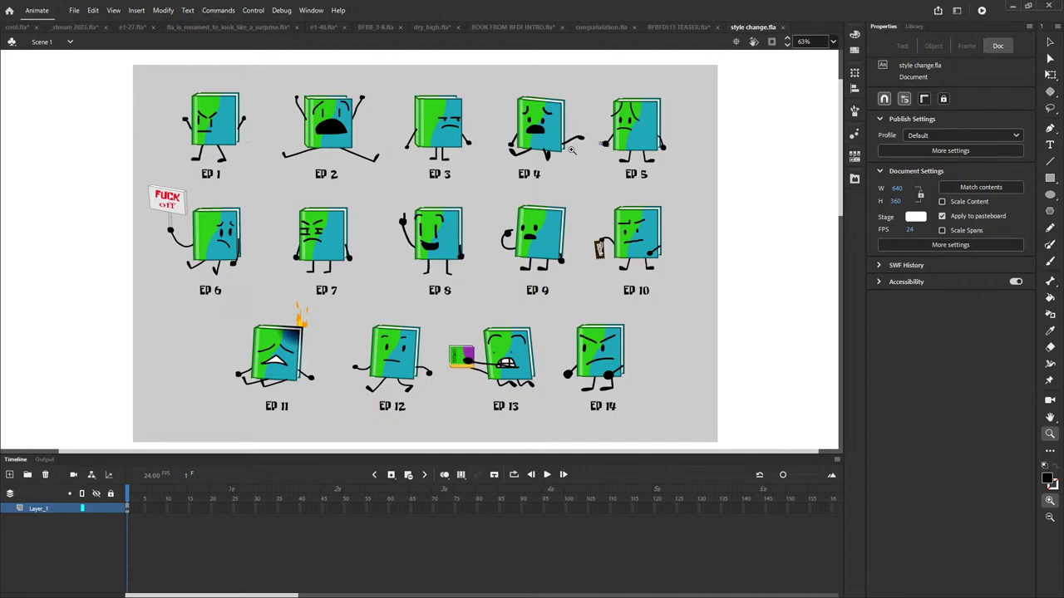
- Enlarge the EP 1 drawing and examine the Book designs close up through to EP 14
{"action": "left_click_drag", "start_coordinate": [141, 68], "coordinate": [291, 193]}
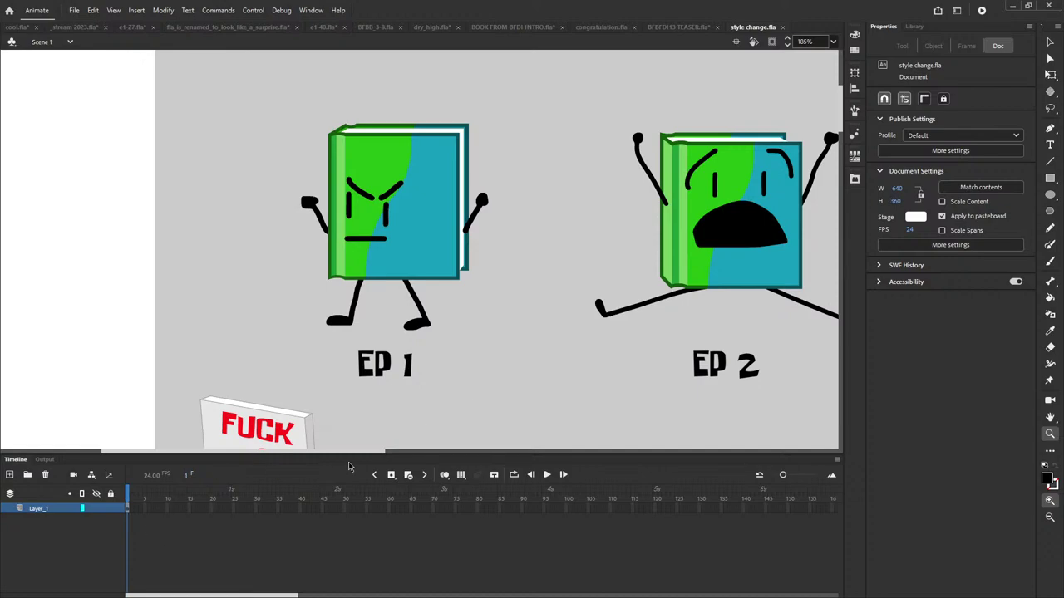
{"action": "left_click_drag", "start_coordinate": [322, 456], "coordinate": [691, 461]}
{"action": "scroll", "coordinate": [324, 392], "scroll_direction": "down", "scroll_amount": 3}
{"action": "scroll", "coordinate": [326, 392], "scroll_direction": "up", "scroll_amount": 1}
{"action": "scroll", "coordinate": [416, 453], "scroll_direction": "down", "scroll_amount": 3}
{"action": "scroll", "coordinate": [392, 419], "scroll_direction": "down", "scroll_amount": 4}
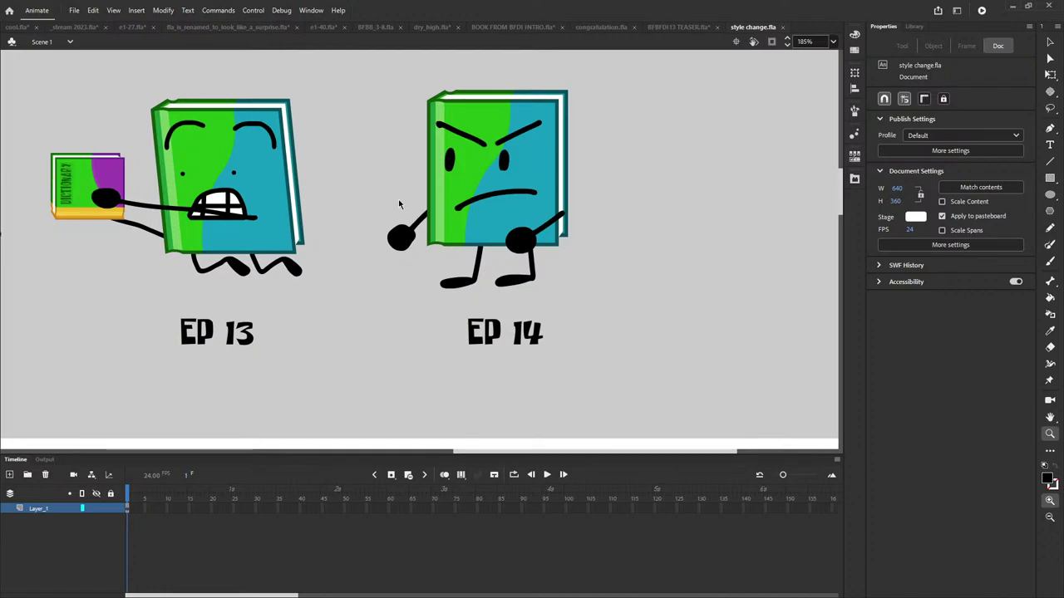
- Switch to BACKGROUNDS.fla, show its first frame at 199% zoom, and clip the content outside the stage
{"action": "key", "text": "ctrl+Tab"}
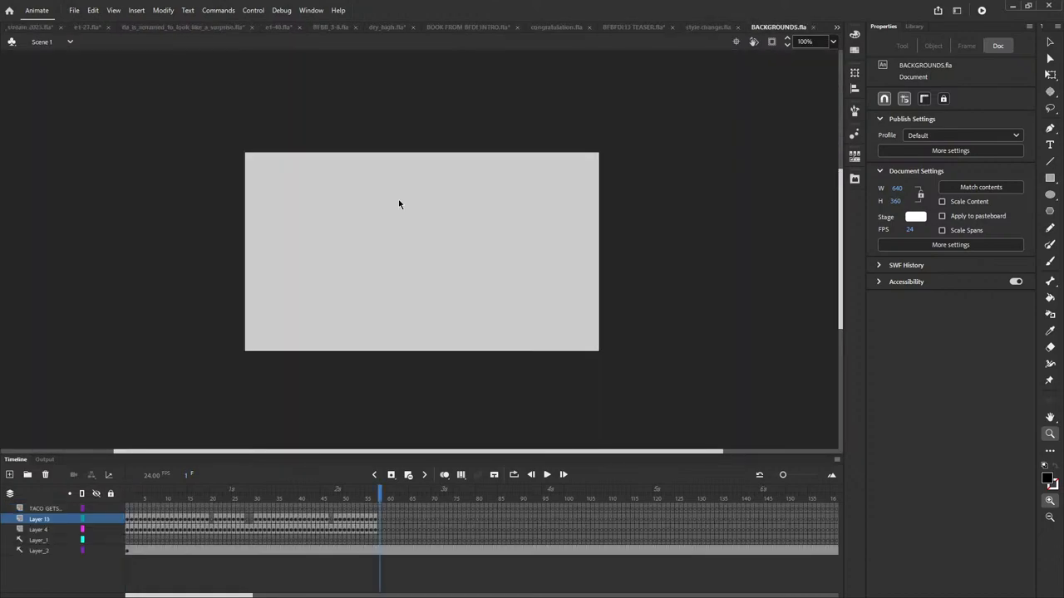
{"action": "left_click", "coordinate": [133, 496]}
{"action": "left_click", "coordinate": [838, 53]}
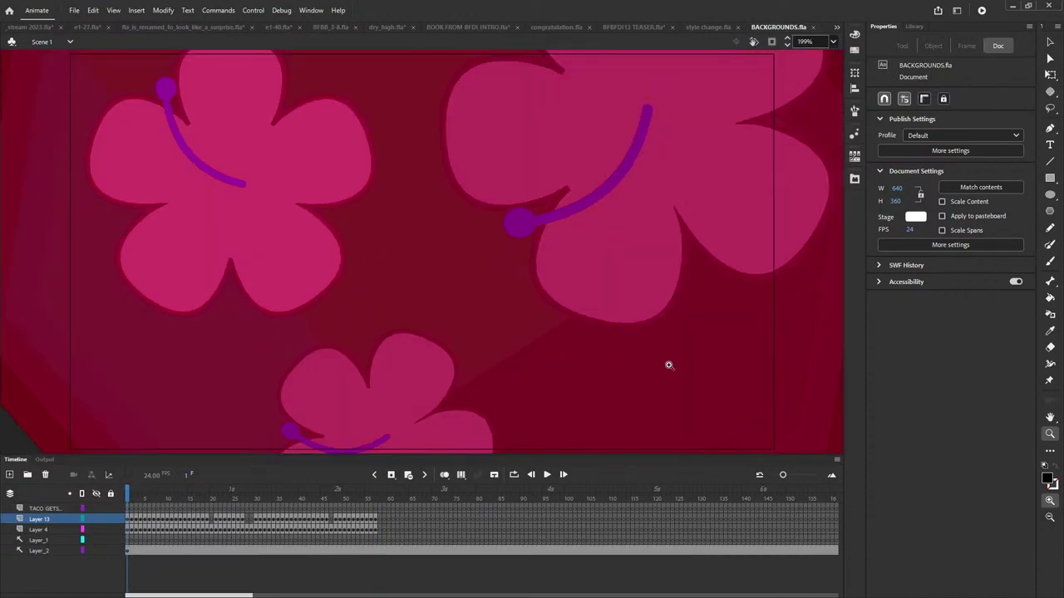
{"action": "left_click", "coordinate": [771, 42]}
- View the backgrounds one frame at a time from frame 2 to frame 10, and return to the book pattern on frame 9
{"action": "left_click", "coordinate": [563, 474]}
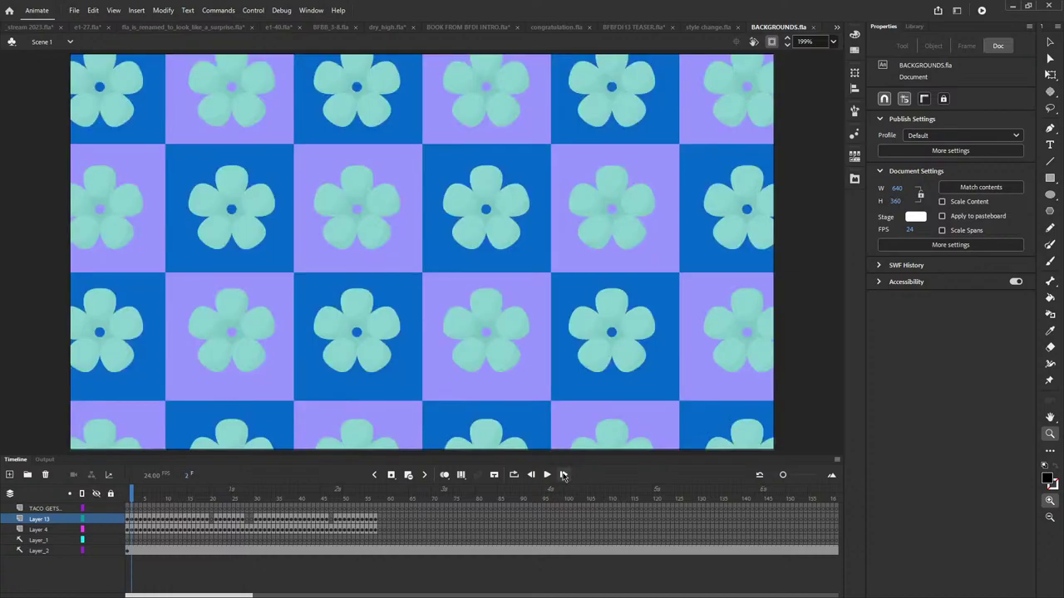
{"action": "left_click", "coordinate": [564, 474]}
{"action": "left_click", "coordinate": [564, 474]}
{"action": "left_click", "coordinate": [564, 475]}
{"action": "left_click", "coordinate": [563, 474]}
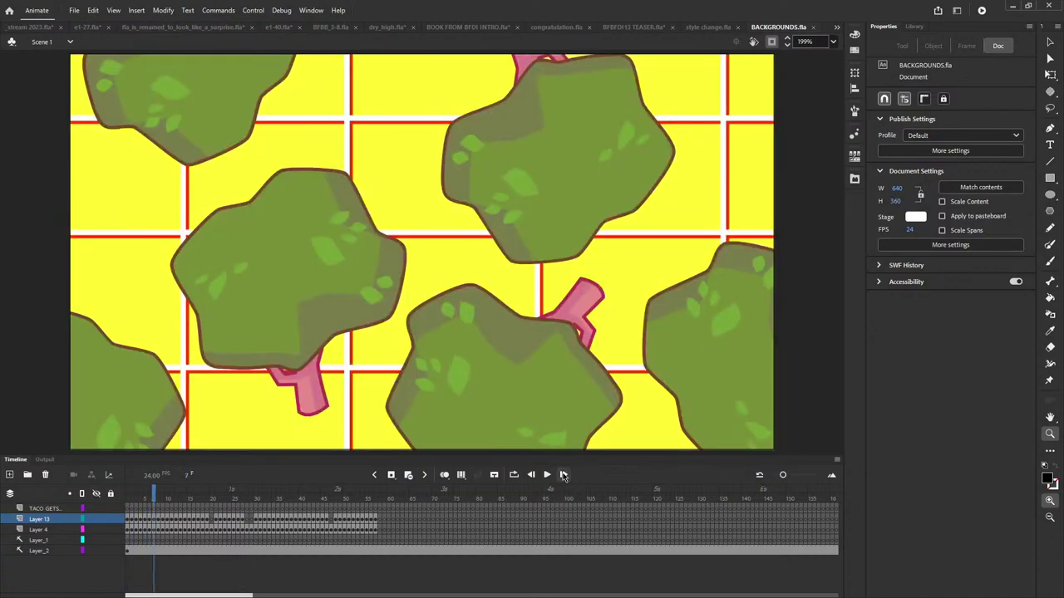
{"action": "left_click", "coordinate": [563, 474]}
{"action": "left_click", "coordinate": [564, 474]}
{"action": "left_click", "coordinate": [564, 475]}
{"action": "left_click", "coordinate": [563, 474]}
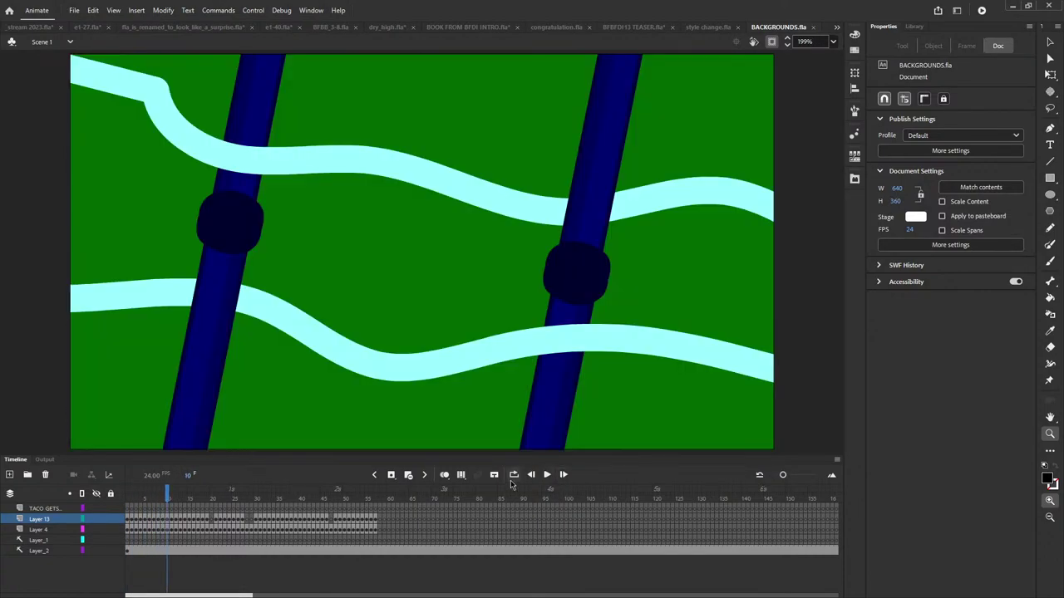
{"action": "left_click", "coordinate": [531, 475]}
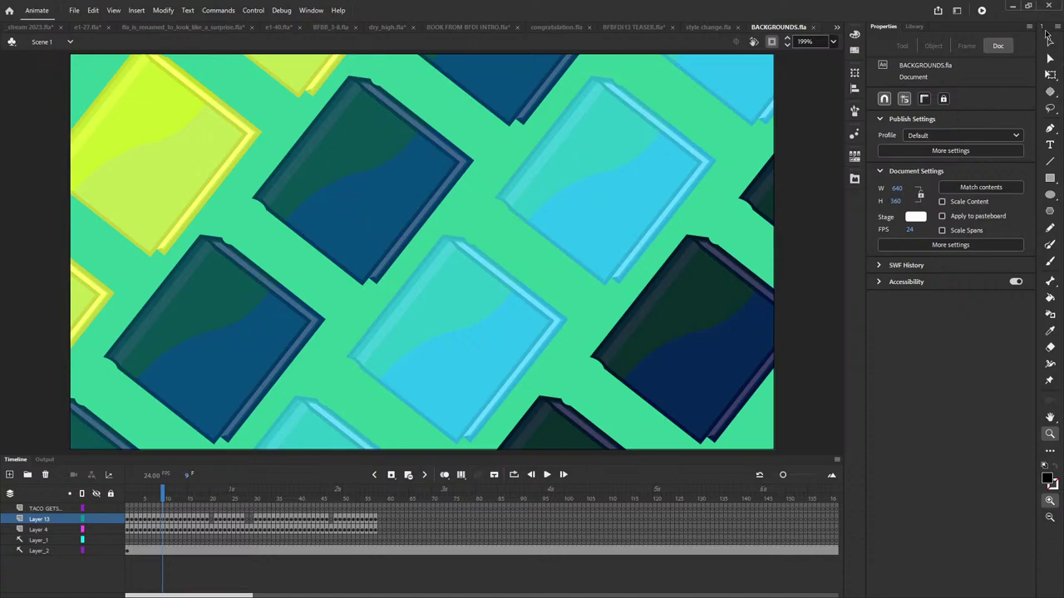
- Activate the Selection tool and view the backgrounds on frames 10 through 14, ending on the pen and pencil pattern
{"action": "left_click", "coordinate": [1050, 42]}
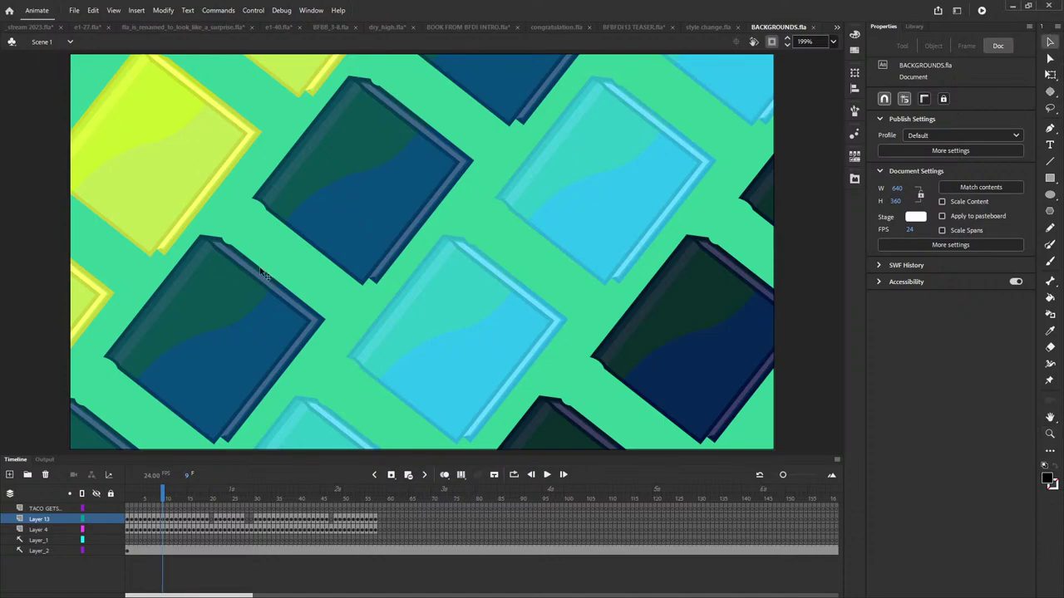
{"action": "left_click", "coordinate": [564, 474]}
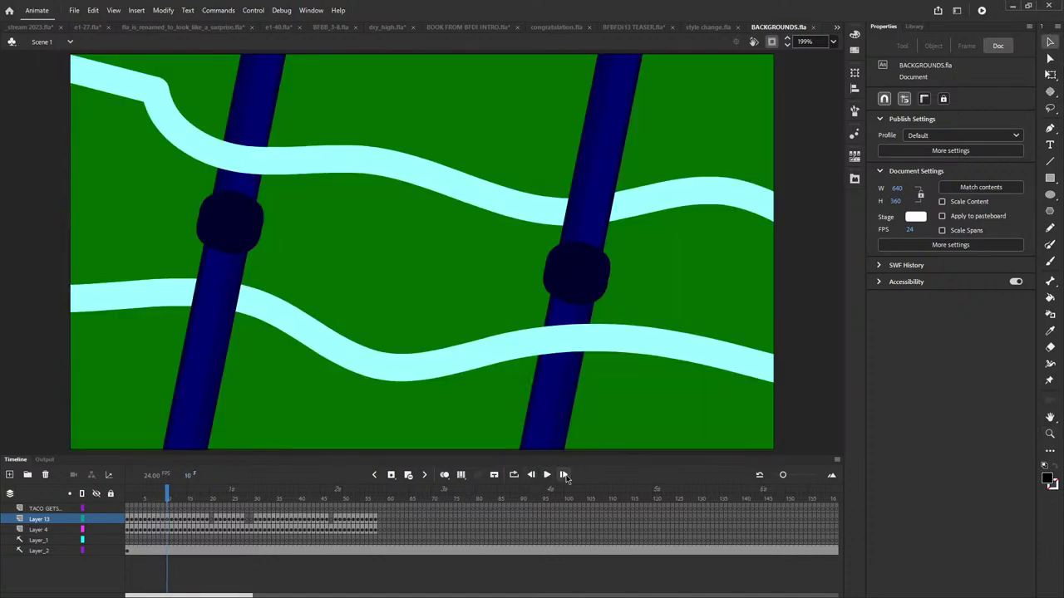
{"action": "left_click", "coordinate": [564, 475]}
{"action": "left_click", "coordinate": [563, 474]}
{"action": "left_click", "coordinate": [563, 475]}
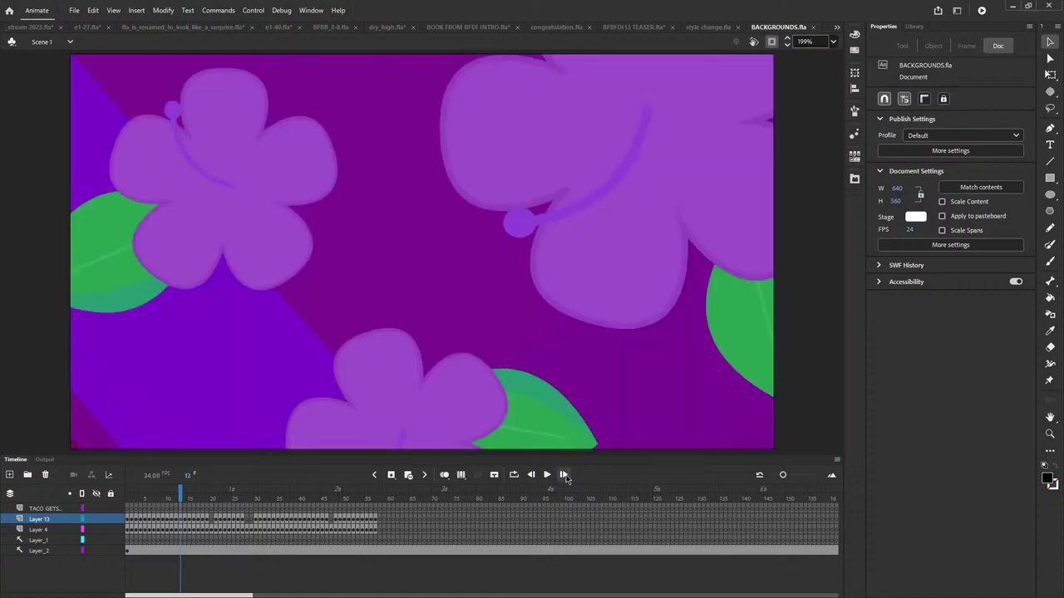
{"action": "left_click", "coordinate": [563, 475]}
{"action": "left_click", "coordinate": [28, 287]}
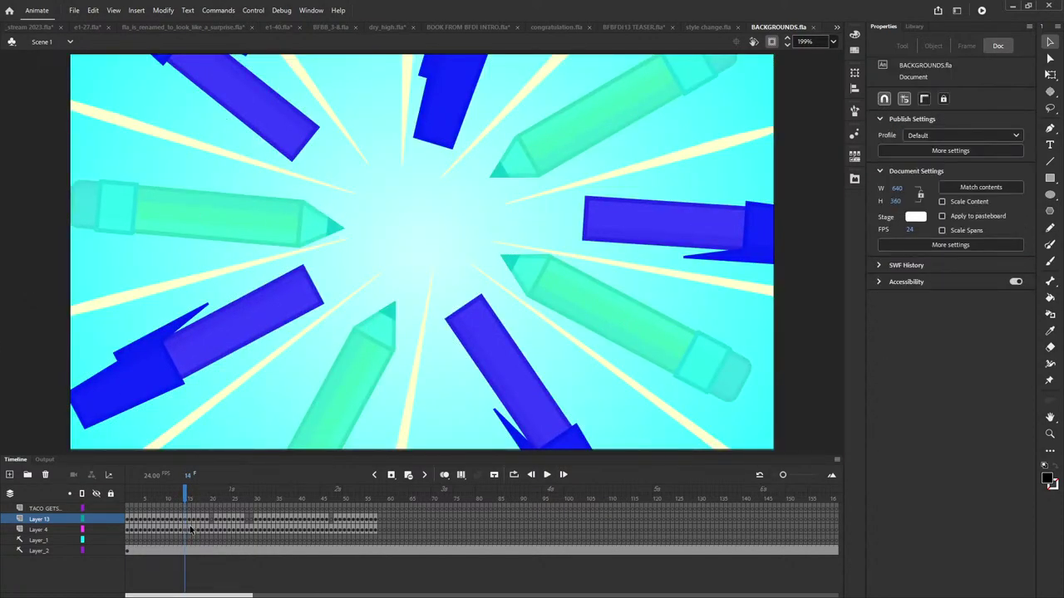
- View the backgrounds on frames 15 to 17 and select the first upper yellow match on frame 17
{"action": "left_click", "coordinate": [563, 475]}
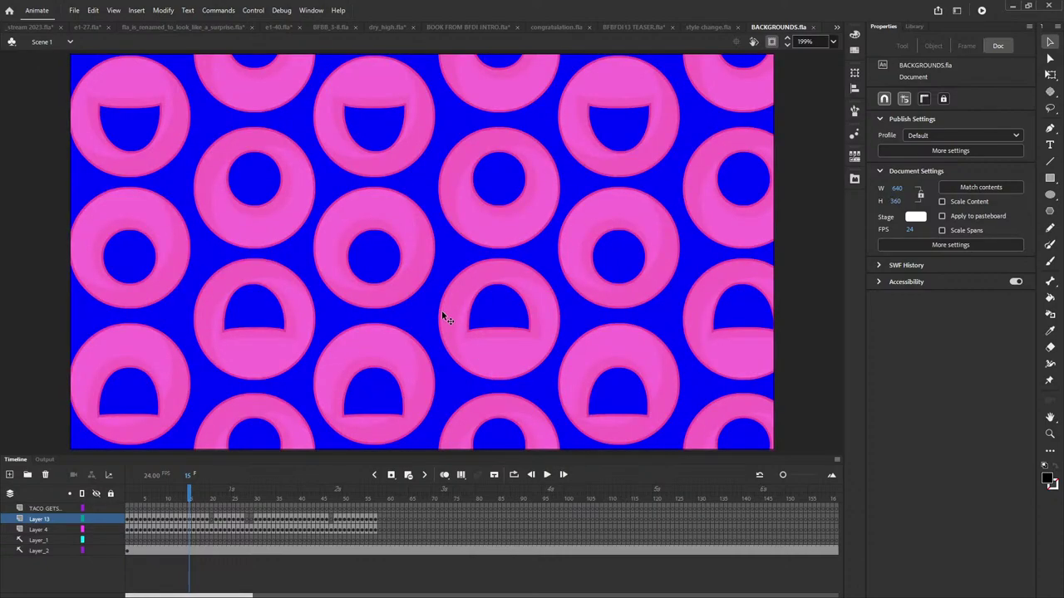
{"action": "left_click", "coordinate": [563, 475]}
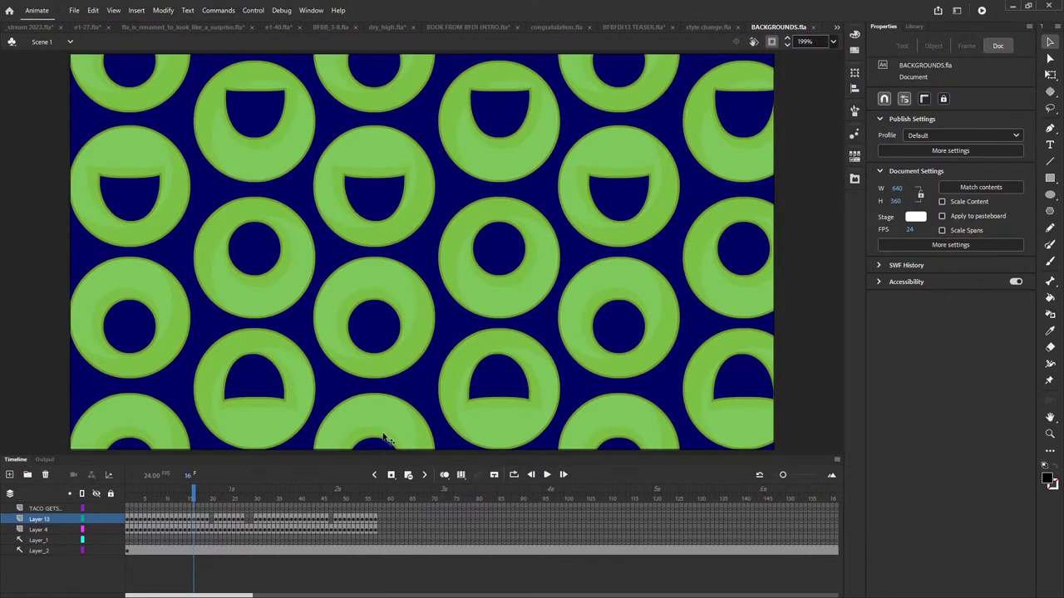
{"action": "left_click", "coordinate": [564, 477]}
{"action": "left_click", "coordinate": [529, 474]}
{"action": "left_click", "coordinate": [562, 474]}
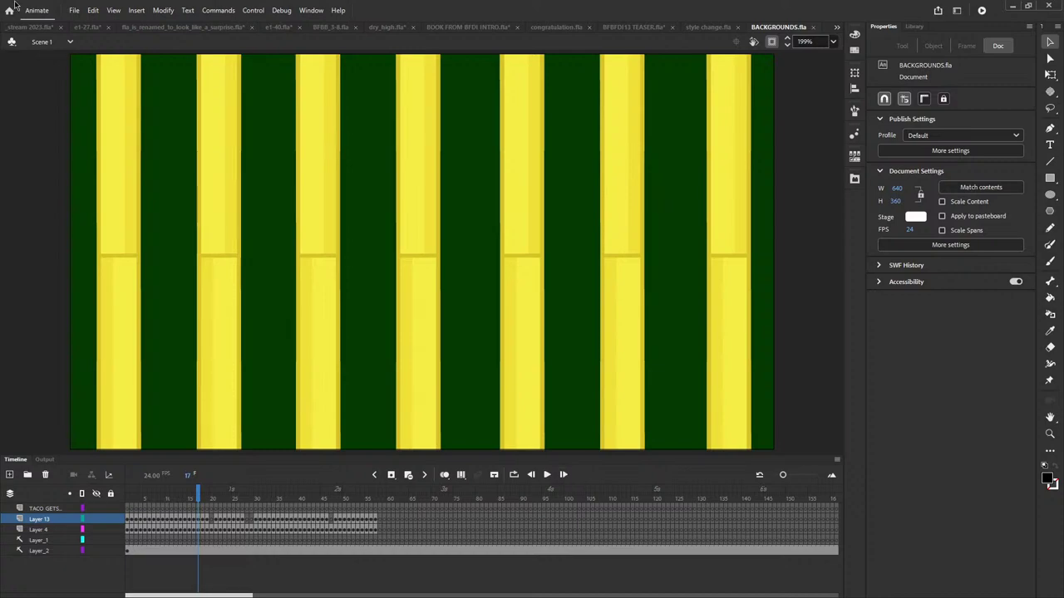
{"action": "left_click", "coordinate": [129, 167]}
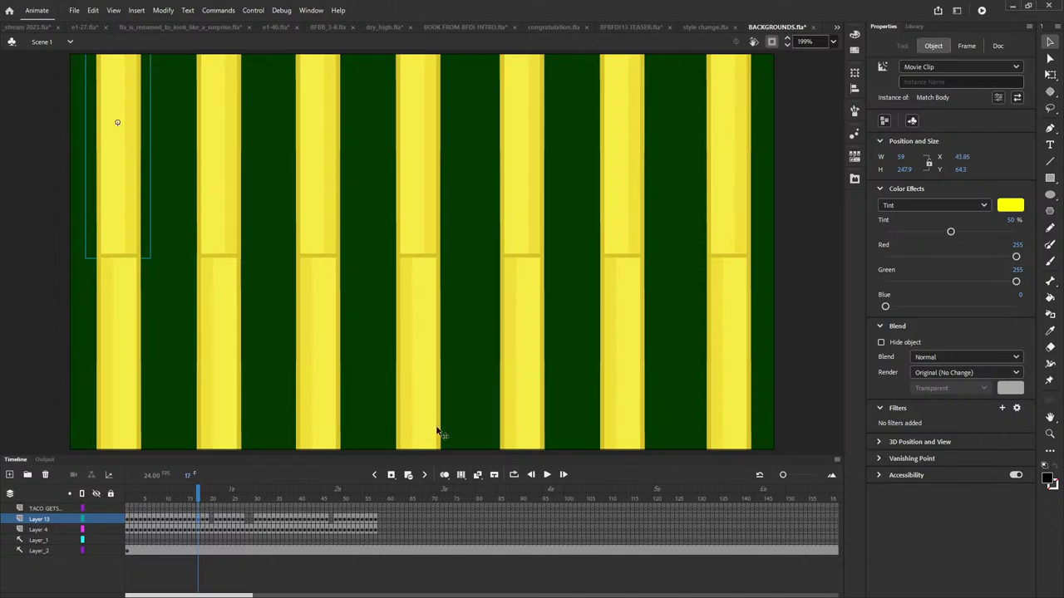
- View the backgrounds on frames 18 to 22 and return to the number 8 pattern on frame 21
{"action": "left_click", "coordinate": [564, 475]}
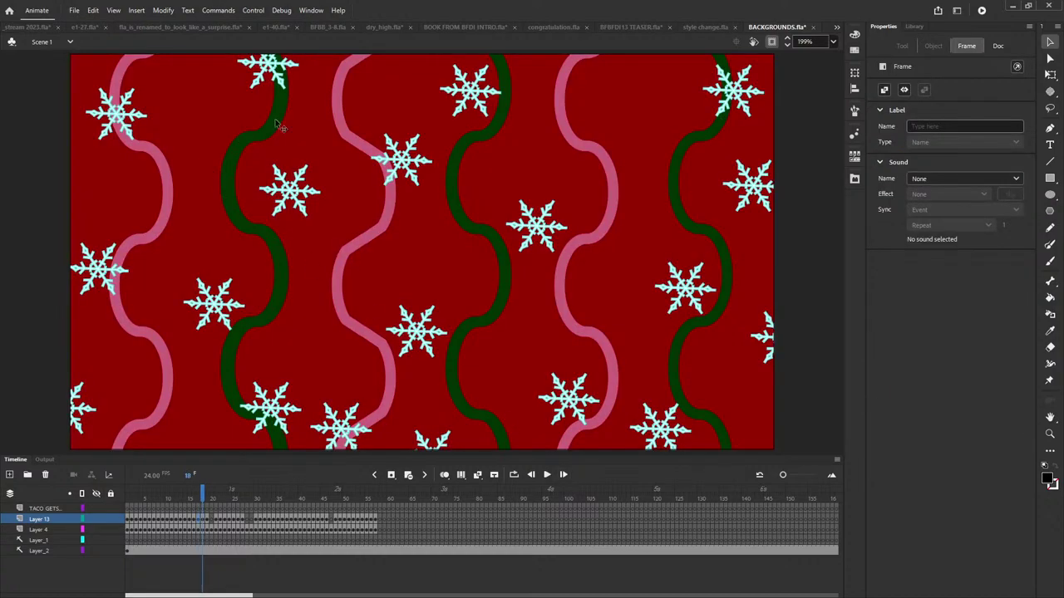
{"action": "left_click", "coordinate": [563, 474]}
{"action": "left_click", "coordinate": [563, 474]}
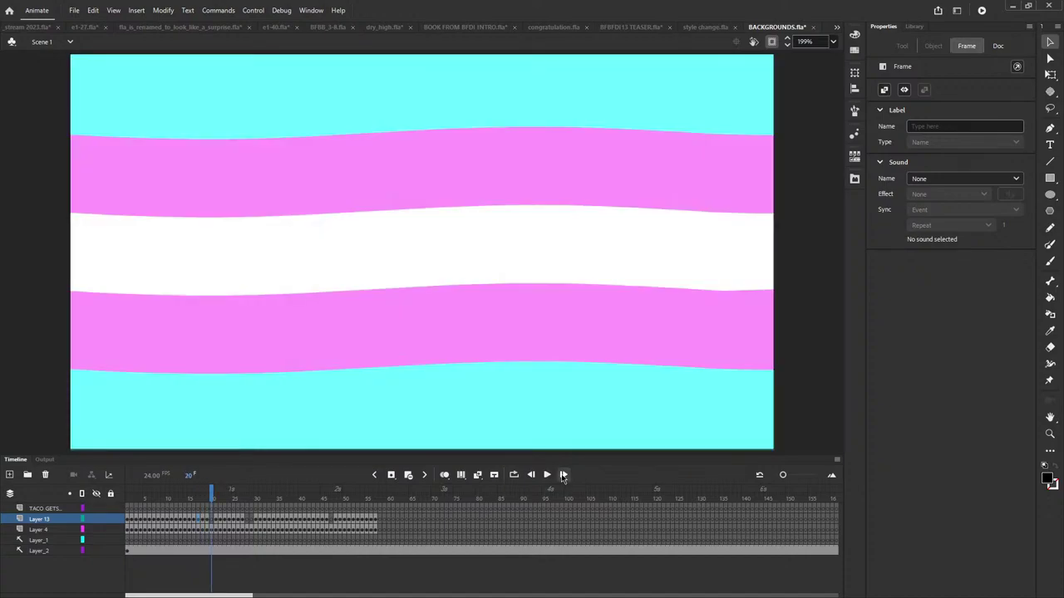
{"action": "left_click", "coordinate": [562, 475]}
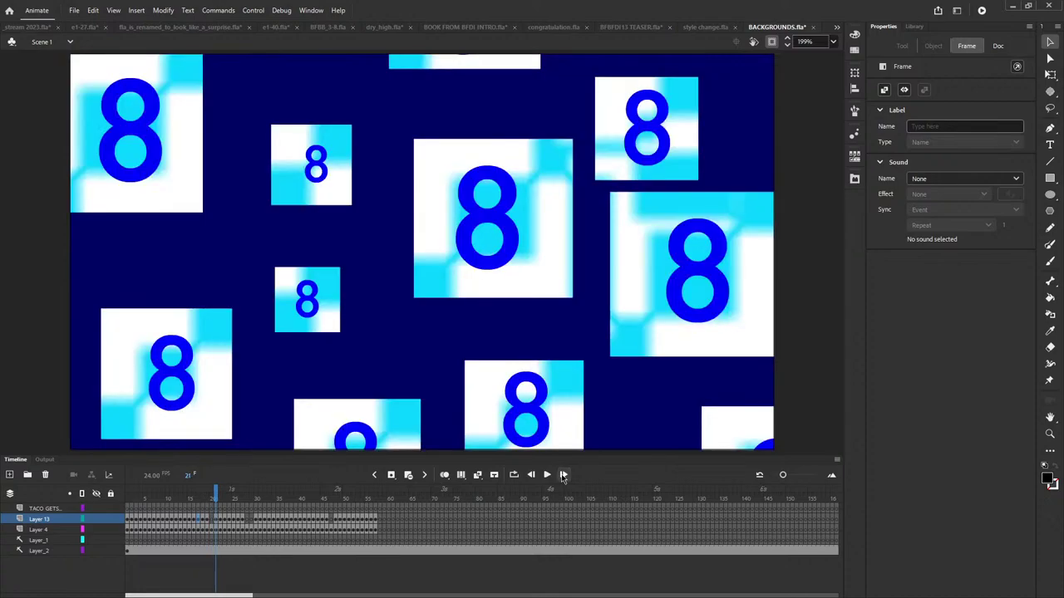
{"action": "left_click", "coordinate": [562, 475]}
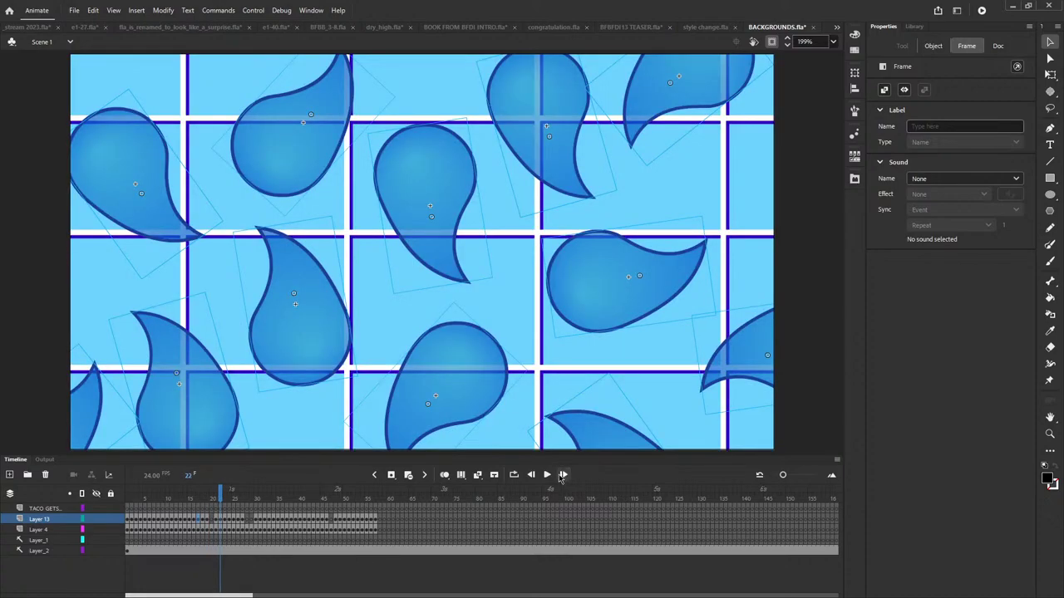
{"action": "left_click", "coordinate": [216, 493]}
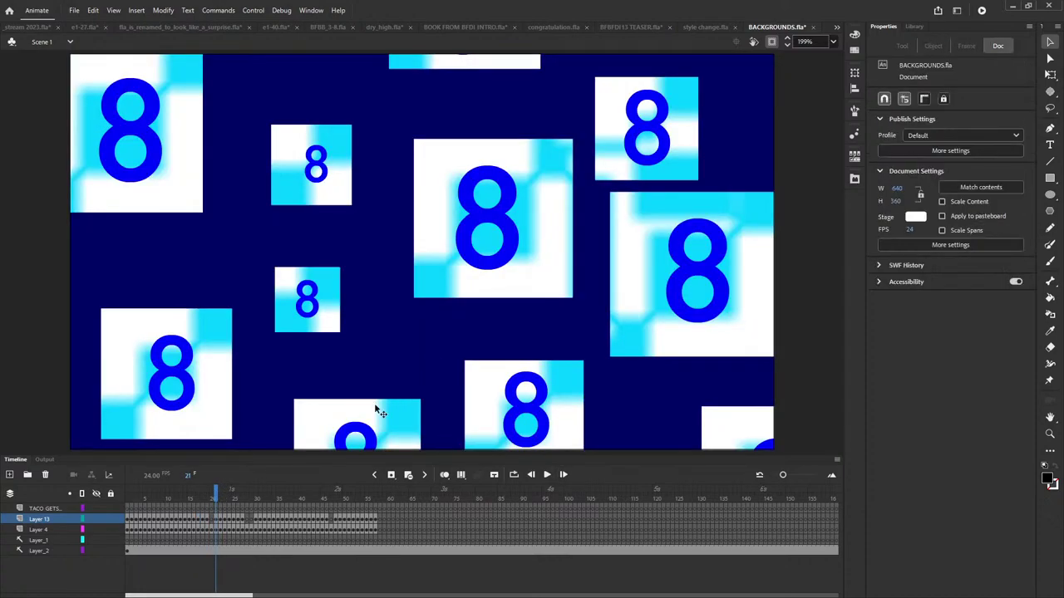
- Show the balloon pattern on frame 7, return to the teardrop pattern on frame 22, and deselect its shapes
{"action": "left_click_drag", "start_coordinate": [216, 498], "coordinate": [156, 533]}
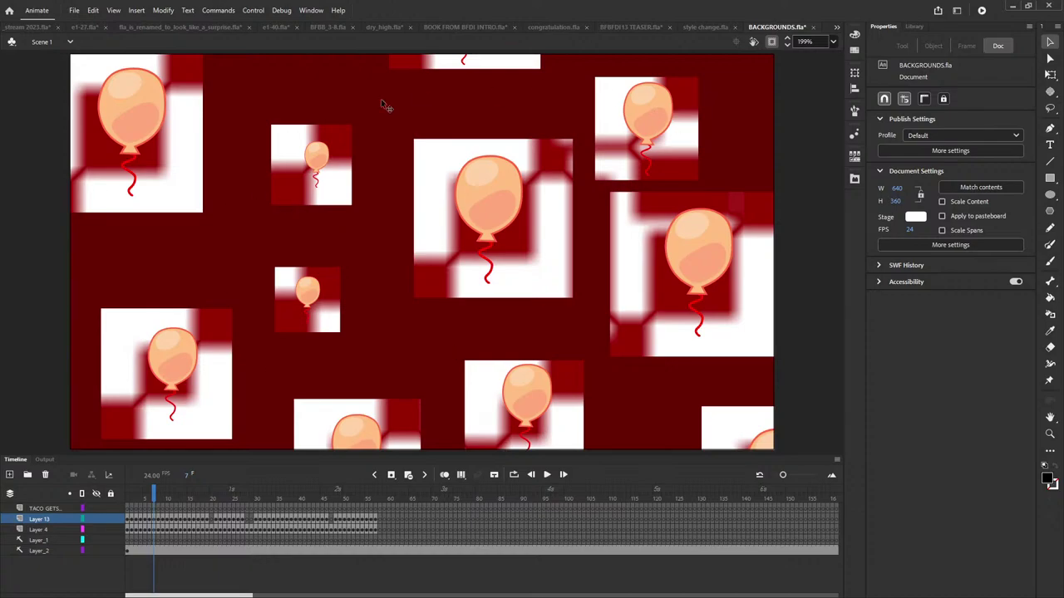
{"action": "left_click", "coordinate": [197, 499]}
{"action": "left_click_drag", "start_coordinate": [198, 498], "coordinate": [220, 498]}
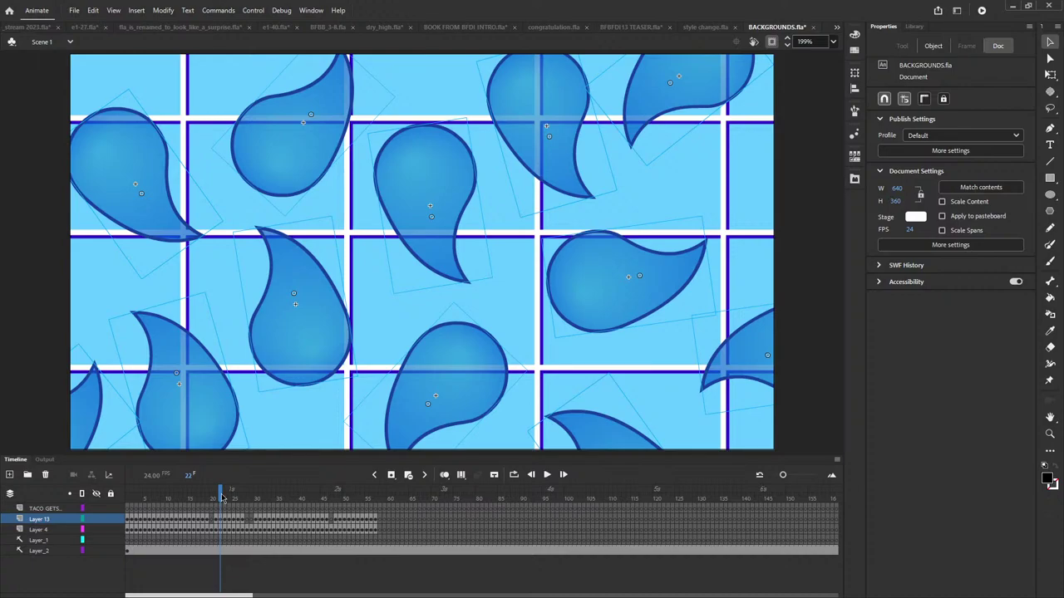
{"action": "left_click", "coordinate": [47, 318]}
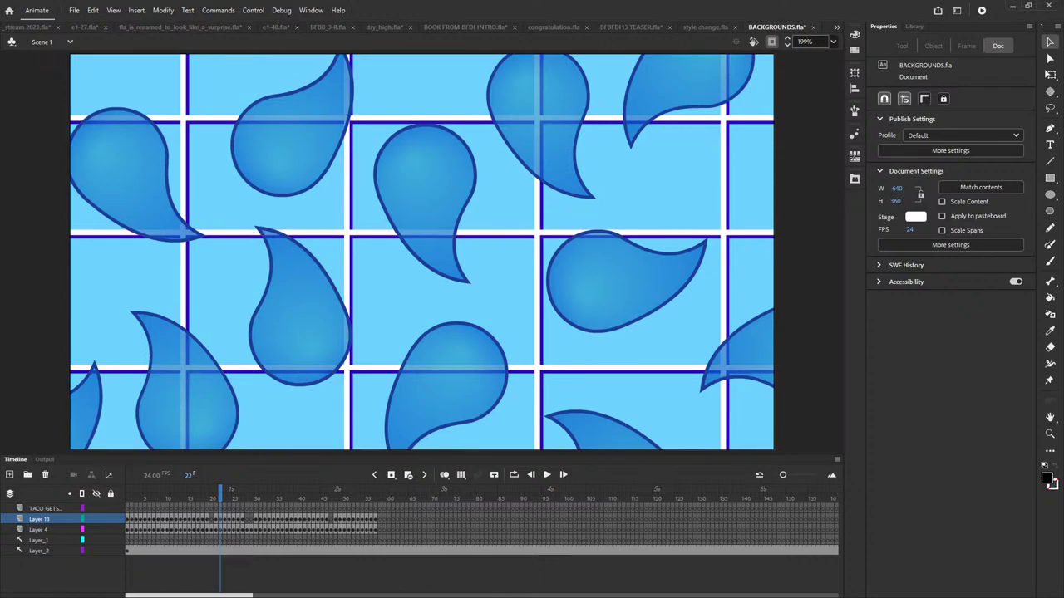
- View the backgrounds from frame 23 to frame 27 and step back to the purple striped pattern on frame 26
{"action": "left_click", "coordinate": [562, 477]}
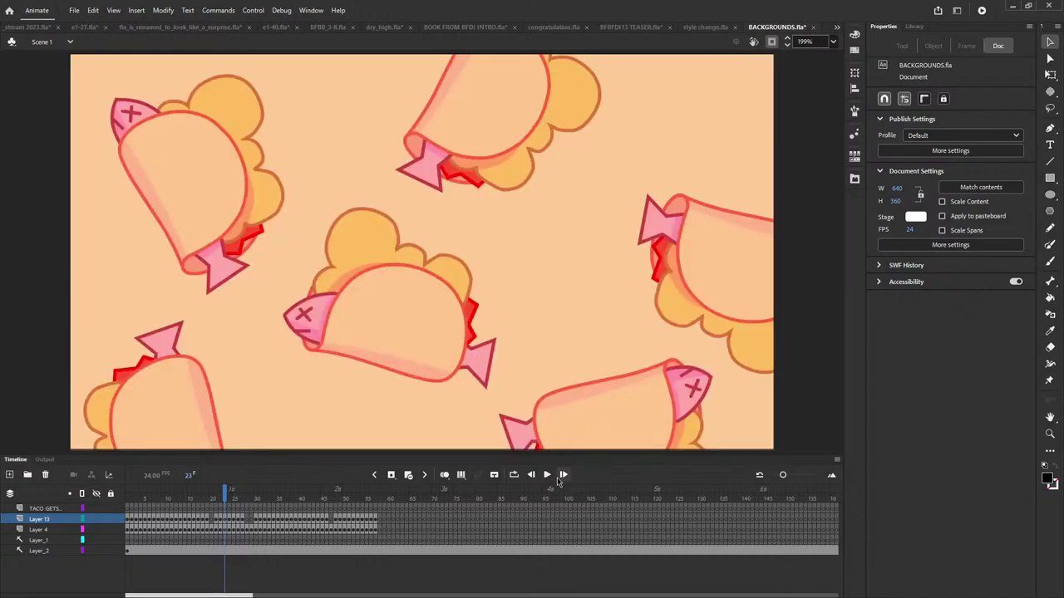
{"action": "left_click", "coordinate": [562, 477]}
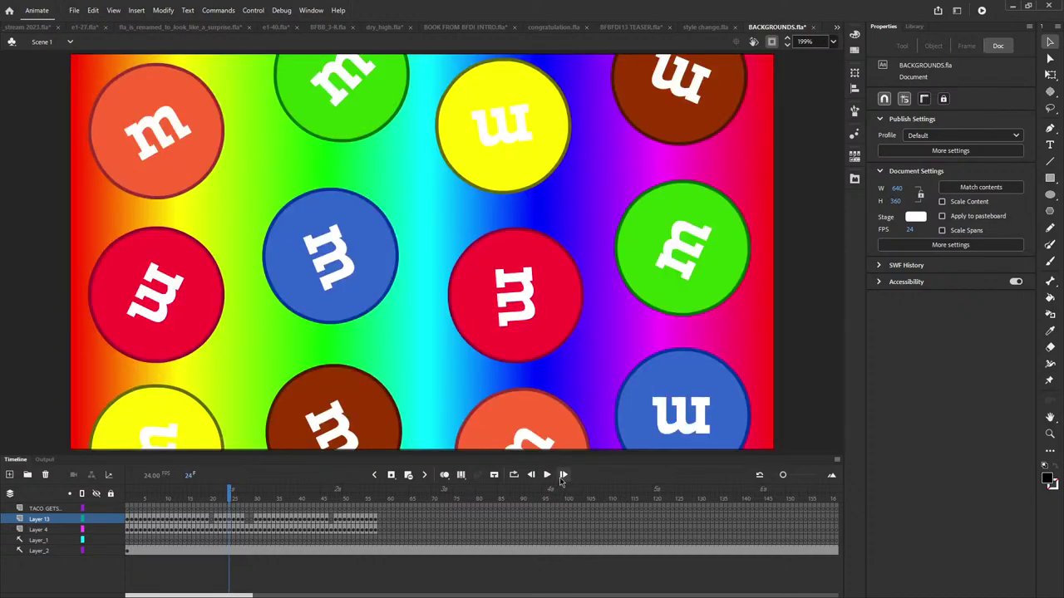
{"action": "left_click", "coordinate": [562, 477]}
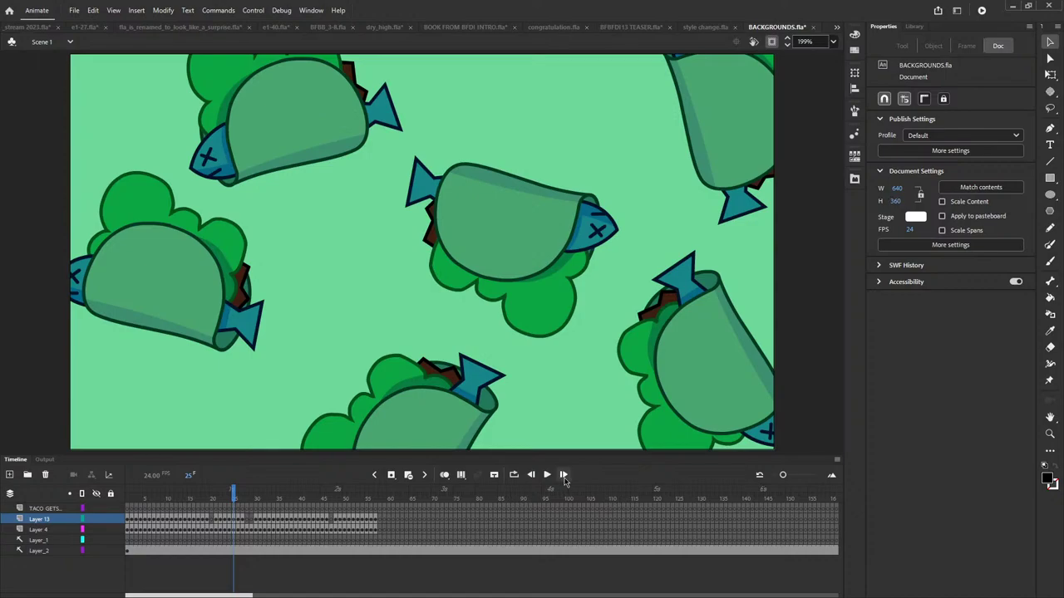
{"action": "left_click", "coordinate": [563, 477]}
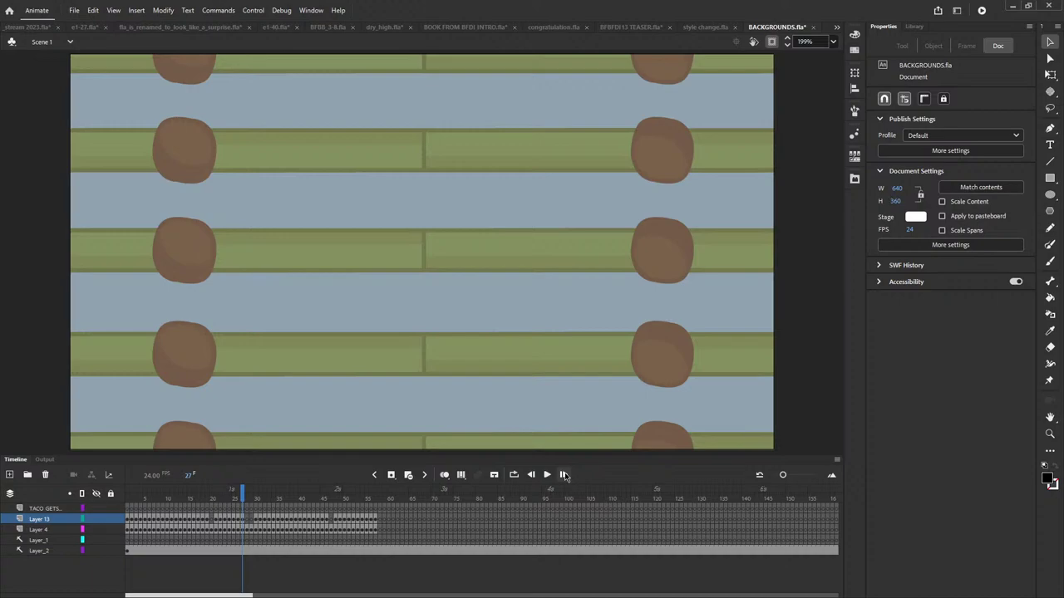
{"action": "left_click", "coordinate": [563, 476]}
{"action": "left_click", "coordinate": [531, 476]}
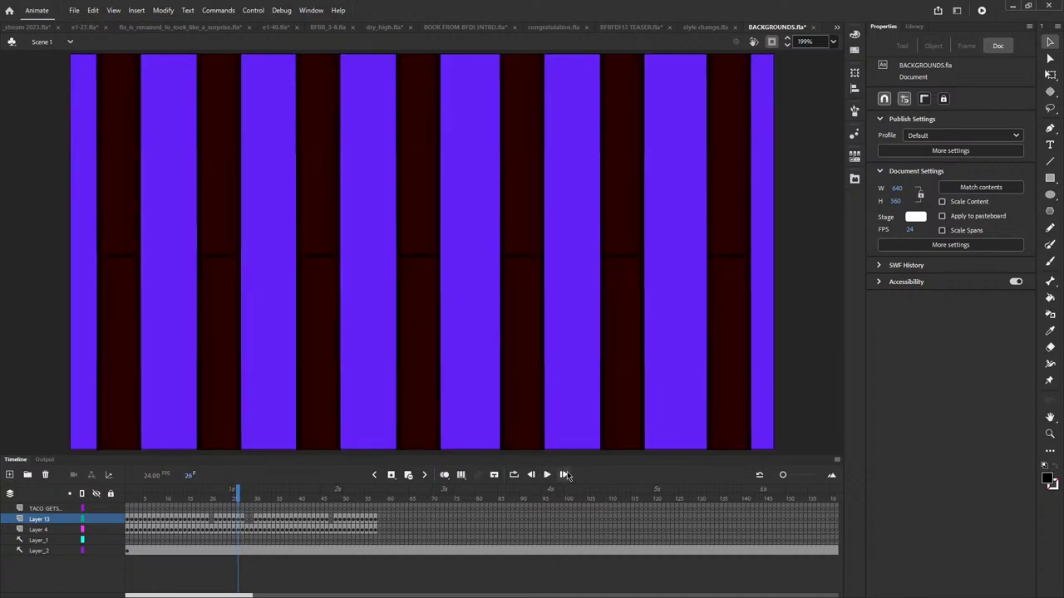
- Go back through the frames to the orange fish taco background on frame 23
{"action": "left_click", "coordinate": [566, 475]}
{"action": "left_click", "coordinate": [531, 474]}
{"action": "left_click", "coordinate": [531, 474]}
{"action": "left_click", "coordinate": [531, 474]}
{"action": "left_click", "coordinate": [531, 474]}
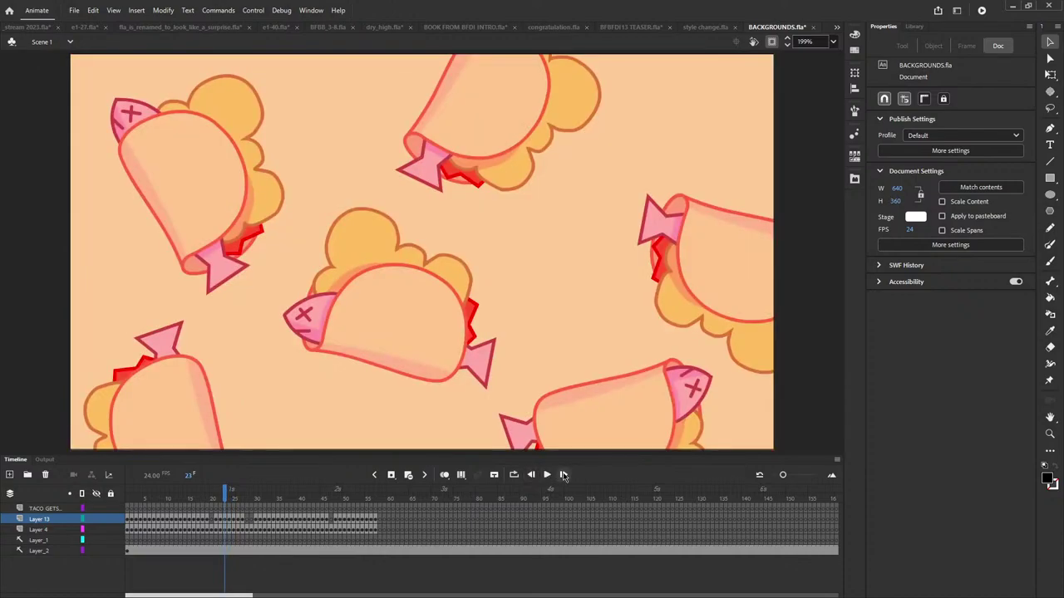
- View the backgrounds again from frame 23 forward to the snowflake pattern on frame 29
{"action": "left_click", "coordinate": [564, 475]}
{"action": "left_click", "coordinate": [564, 474]}
{"action": "left_click", "coordinate": [563, 475]}
{"action": "left_click", "coordinate": [564, 474]}
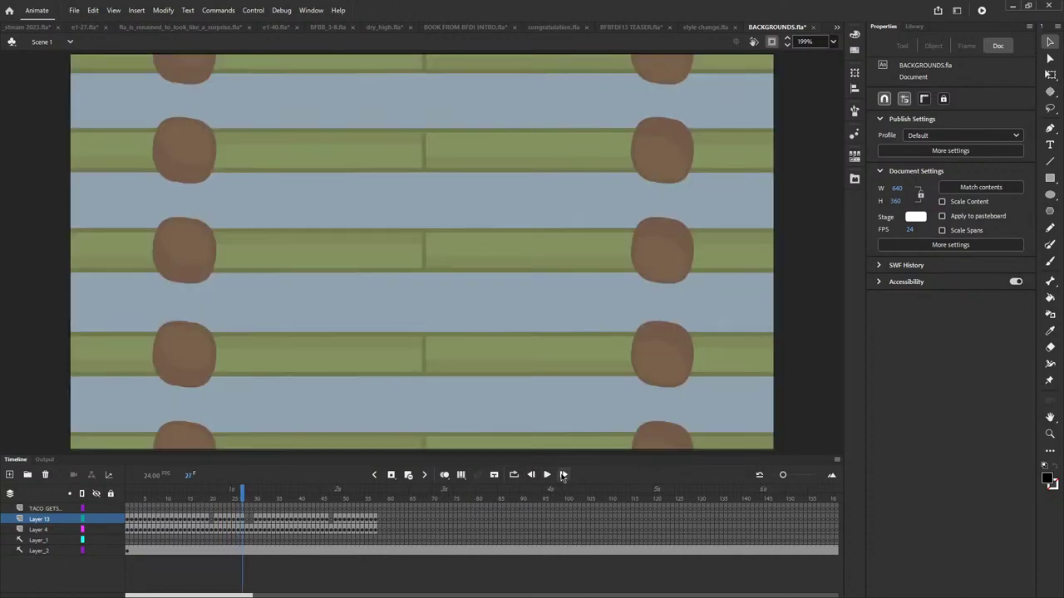
{"action": "left_click", "coordinate": [564, 475]}
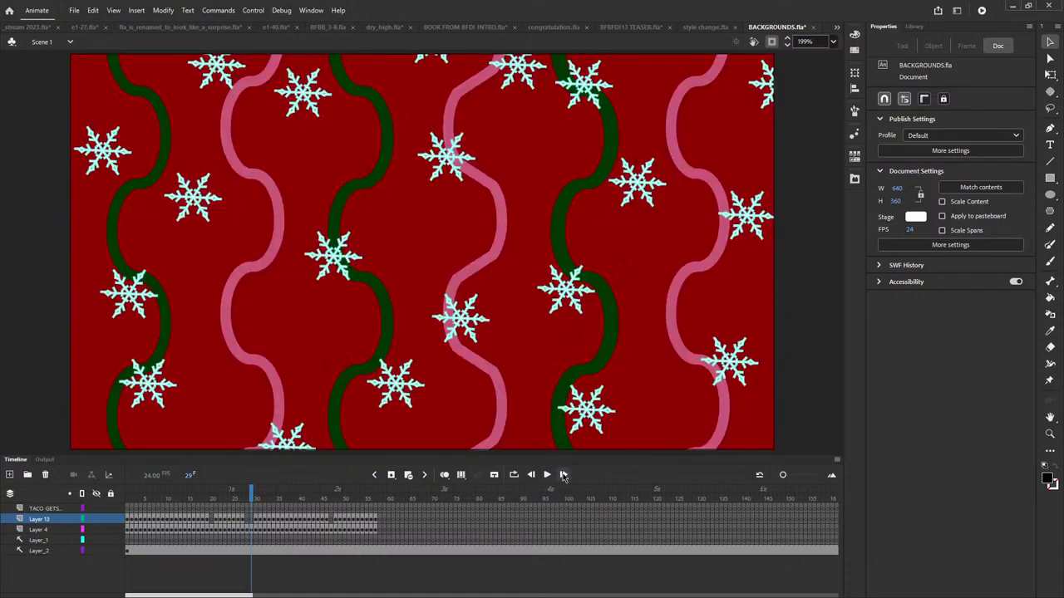
{"action": "left_click", "coordinate": [563, 475]}
- Compare the snowflake backgrounds on frames 18 and 29, checking the golden bell pattern on frame 33 as well
{"action": "left_click_drag", "start_coordinate": [176, 495], "coordinate": [203, 500]}
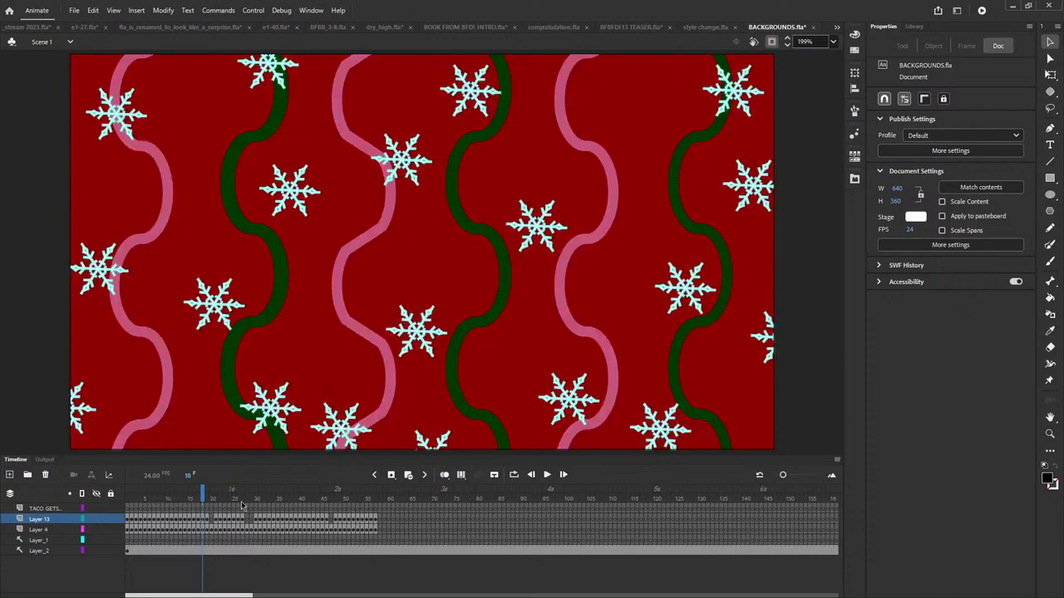
{"action": "left_click_drag", "start_coordinate": [278, 499], "coordinate": [269, 498]}
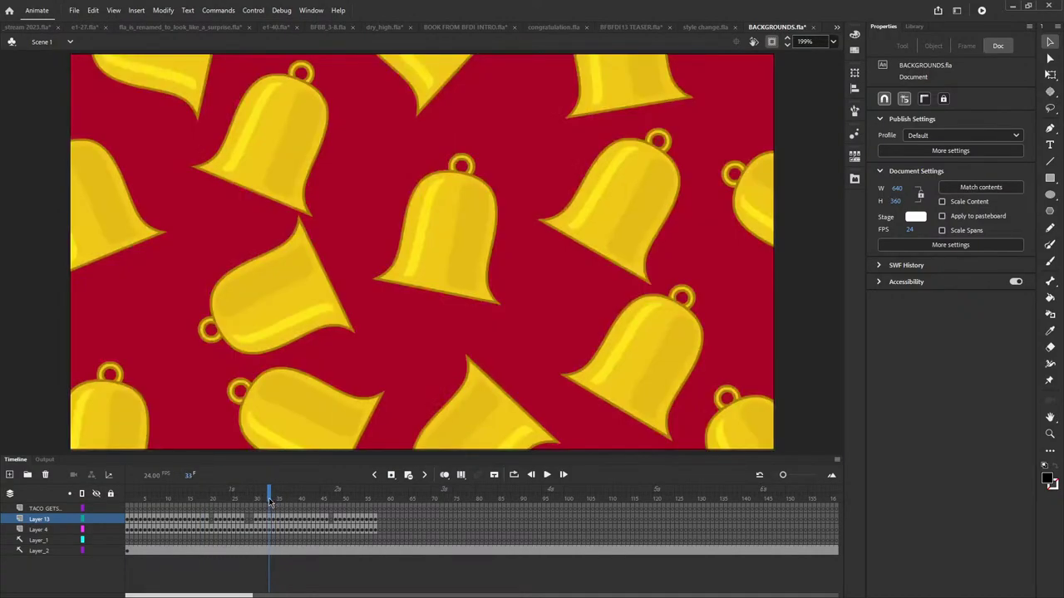
{"action": "left_click", "coordinate": [194, 499]}
{"action": "mouse_move", "coordinate": [193, 499]}
{"action": "left_mouse_down"}
{"action": "mouse_move", "coordinate": [181, 503]}
{"action": "mouse_move", "coordinate": [202, 501]}
{"action": "left_mouse_up"}
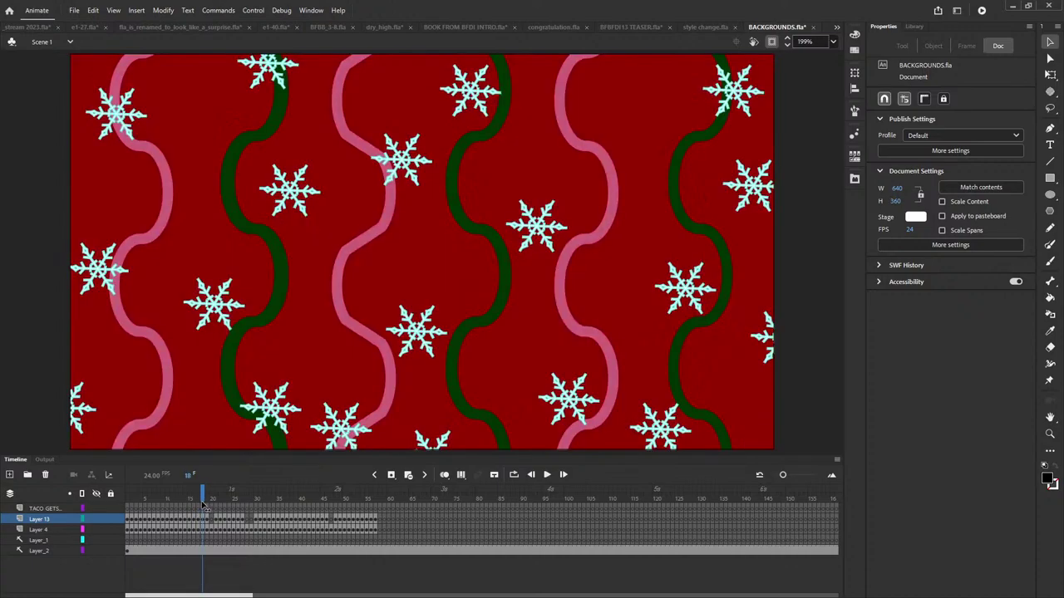
{"action": "mouse_move", "coordinate": [267, 498]}
{"action": "left_mouse_down"}
{"action": "mouse_move", "coordinate": [241, 500]}
{"action": "mouse_move", "coordinate": [252, 500]}
{"action": "left_mouse_up"}
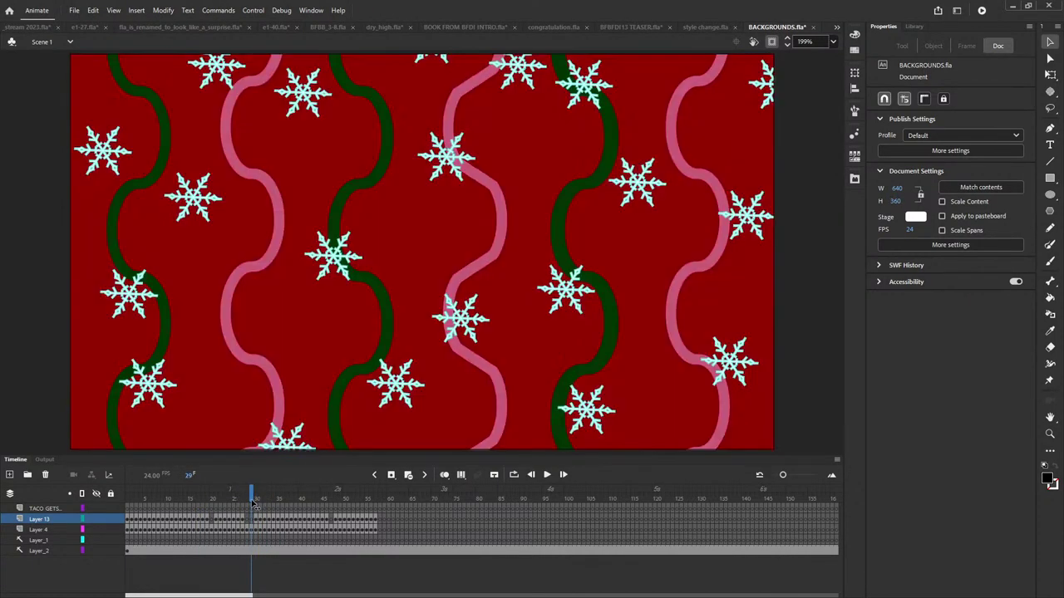
{"action": "left_click", "coordinate": [202, 498]}
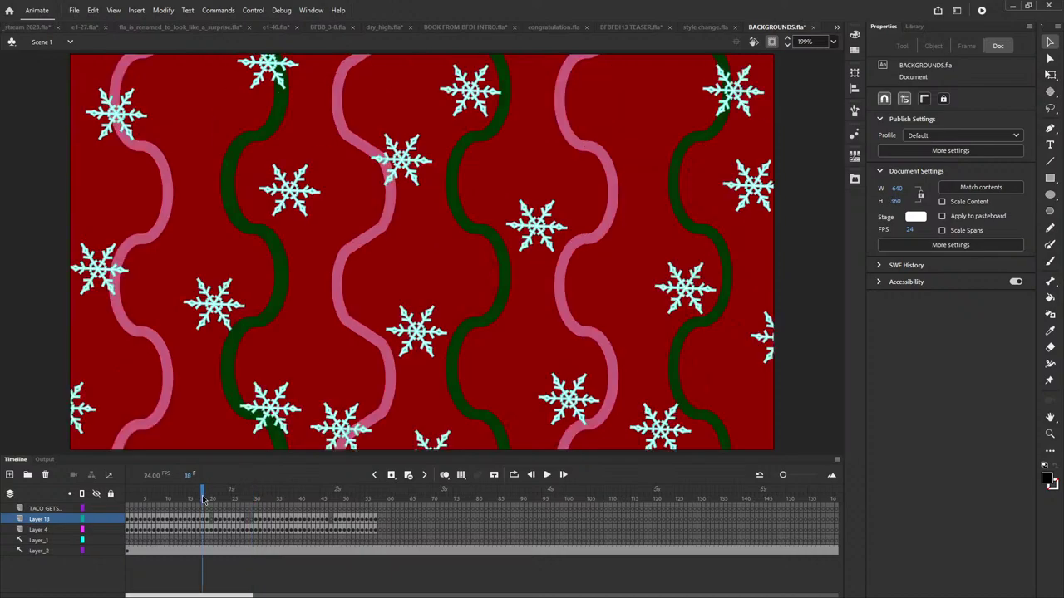
- View the Christmas backgrounds from the candy canes on frame 30 to the trees on frame 34, then step back to the presents on frame 32
{"action": "mouse_move", "coordinate": [266, 501]}
{"action": "left_mouse_down"}
{"action": "mouse_move", "coordinate": [247, 499]}
{"action": "mouse_move", "coordinate": [256, 501]}
{"action": "left_mouse_up"}
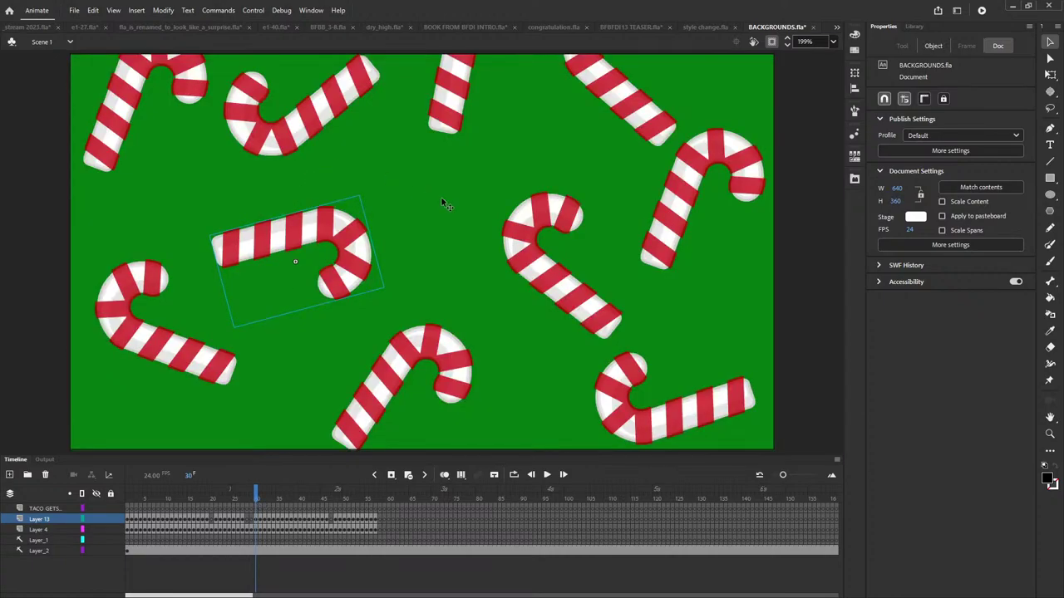
{"action": "left_click", "coordinate": [812, 241]}
{"action": "left_click", "coordinate": [563, 474]}
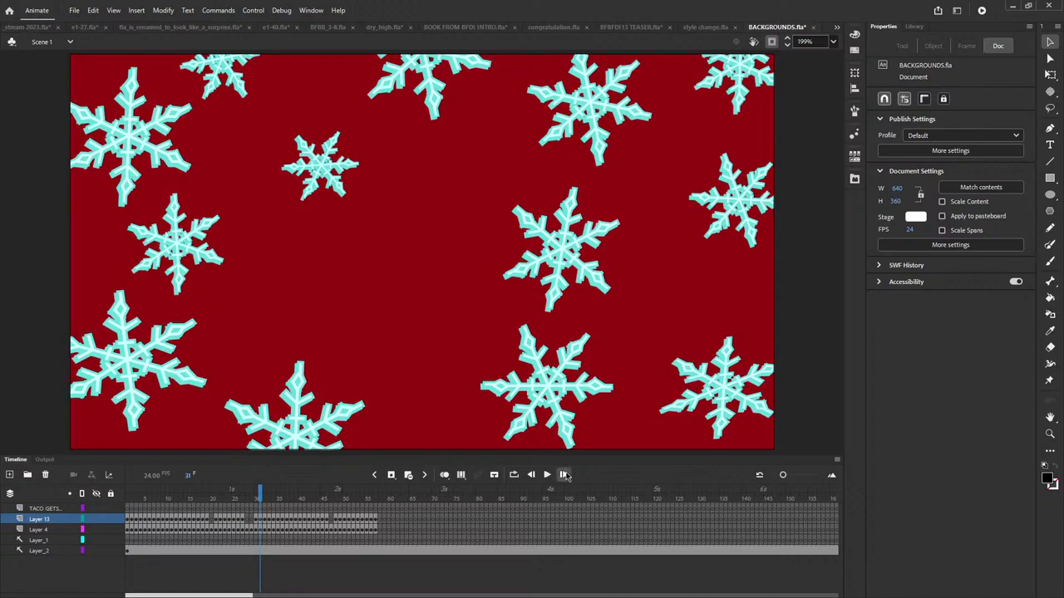
{"action": "left_click", "coordinate": [563, 475]}
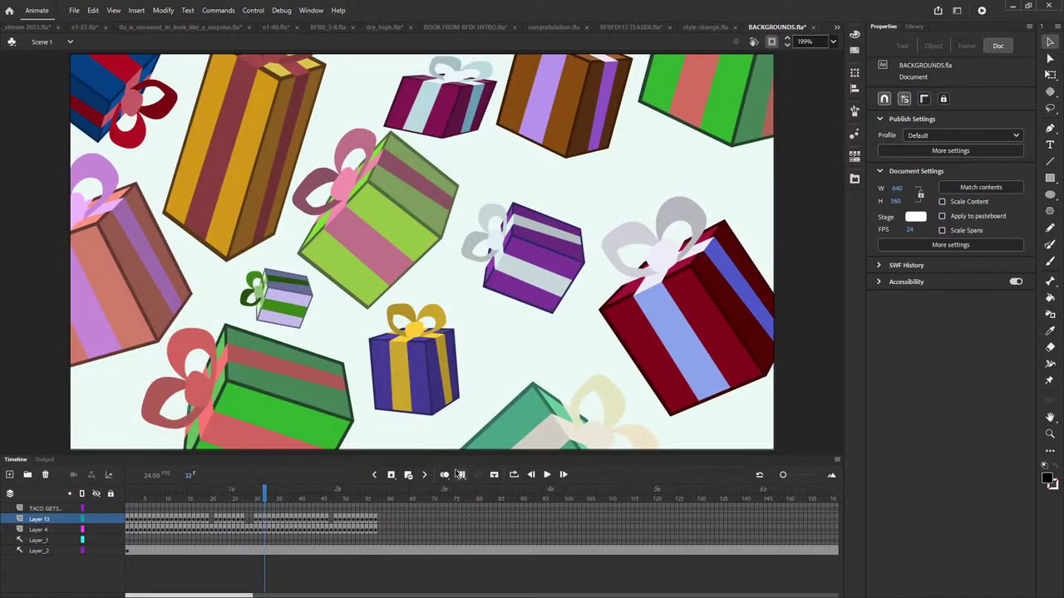
{"action": "left_click", "coordinate": [535, 478]}
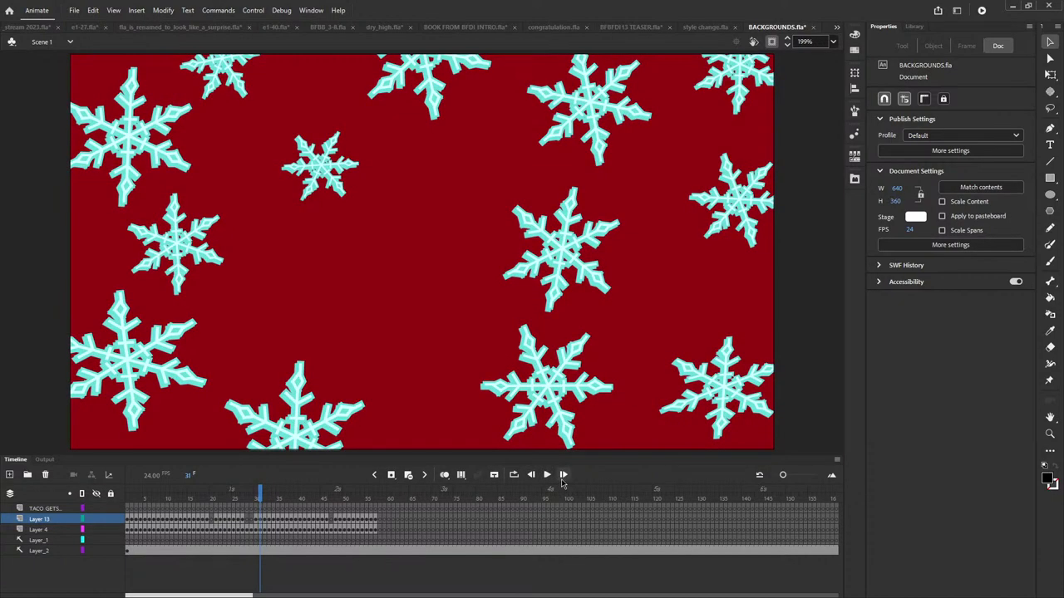
{"action": "left_click", "coordinate": [563, 474]}
{"action": "left_click", "coordinate": [563, 474]}
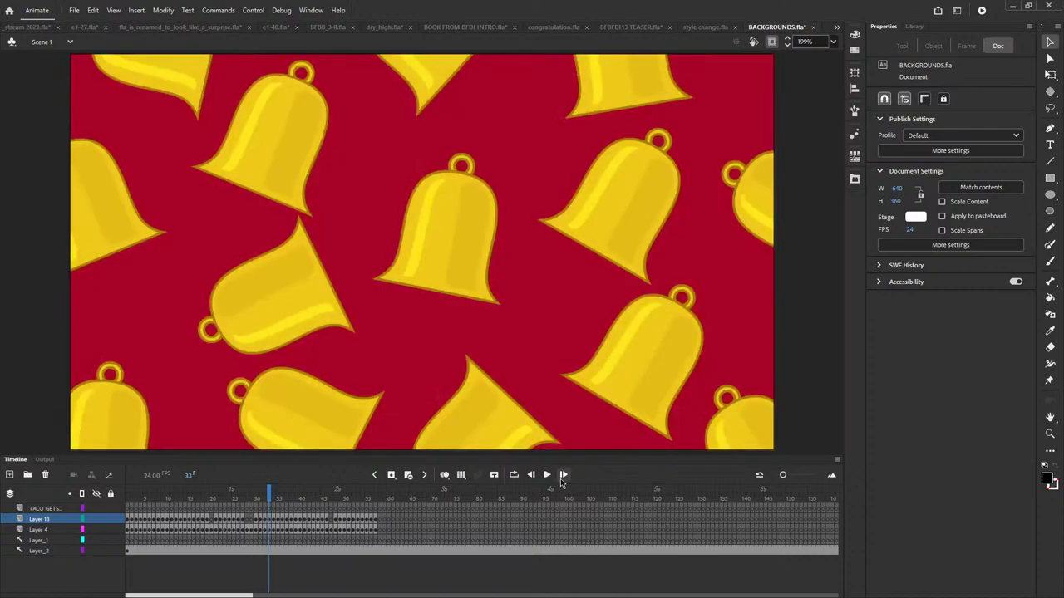
{"action": "left_click", "coordinate": [563, 475]}
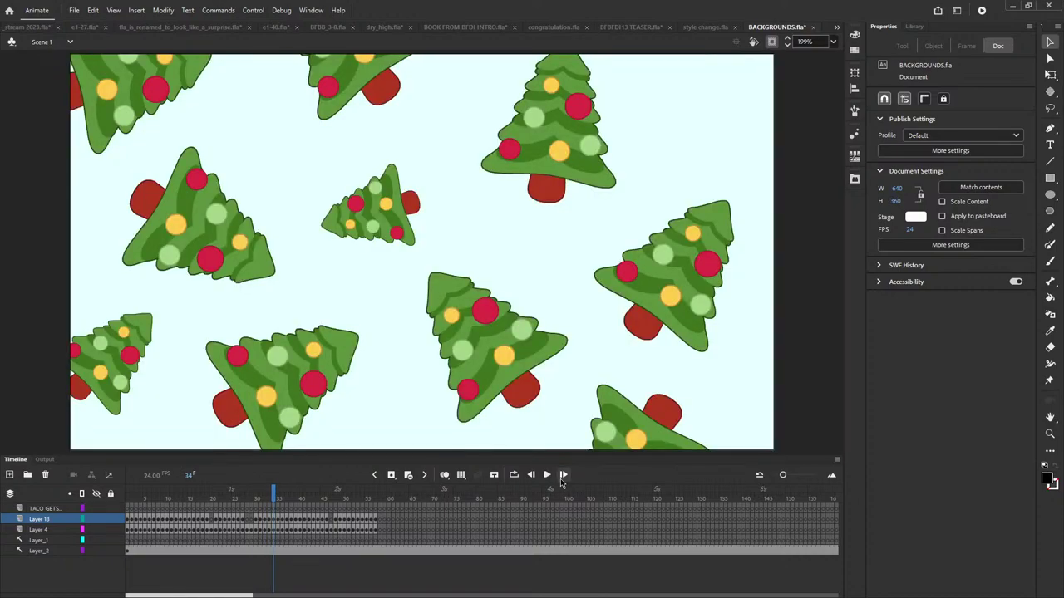
{"action": "left_click", "coordinate": [531, 474]}
{"action": "left_click", "coordinate": [531, 475]}
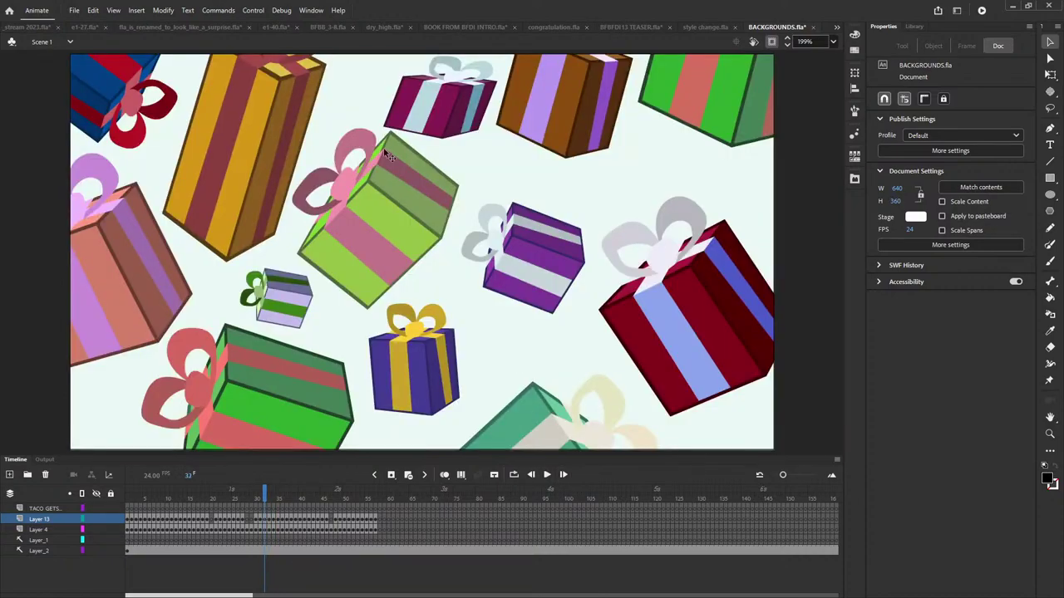
- Return to the Christmas tree background on frame 34 and look inside one of its tree symbols, returning to Scene 1
{"action": "left_click", "coordinate": [564, 475]}
{"action": "left_click", "coordinate": [564, 475]}
{"action": "left_click", "coordinate": [204, 239]}
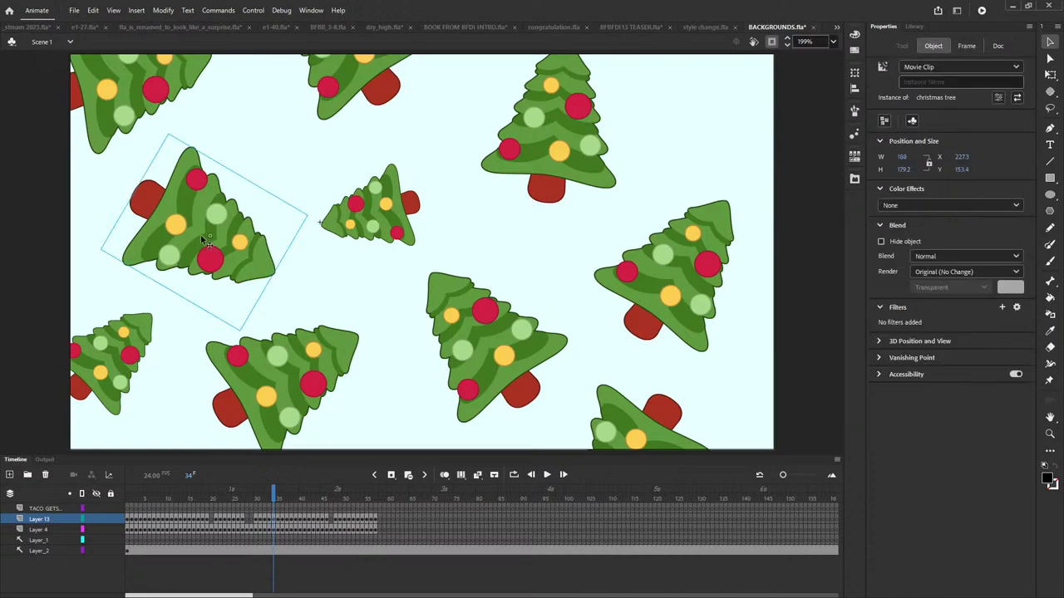
{"action": "double_click", "coordinate": [201, 238]}
{"action": "double_click", "coordinate": [67, 226]}
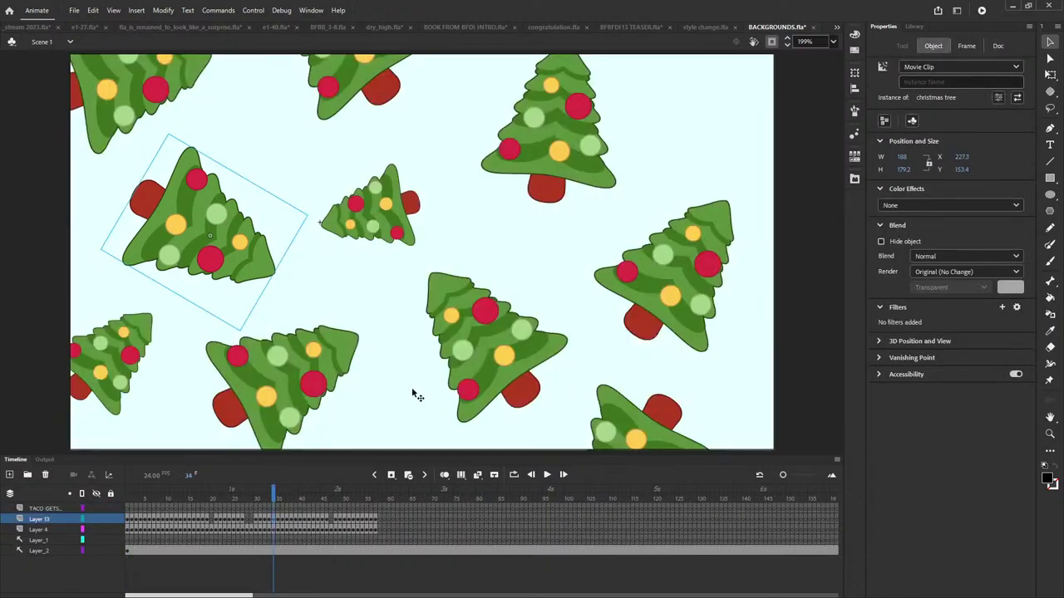
- View the snowflake backgrounds on frames 35 and 36, going back and forth between them, and continue to the green bubbles on frame 38
{"action": "left_click", "coordinate": [563, 474]}
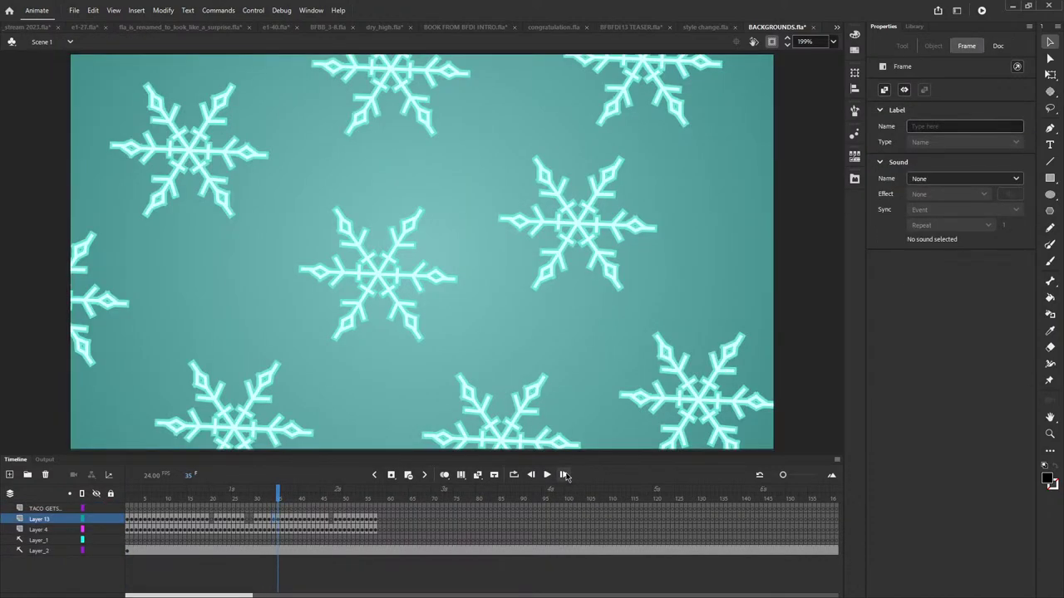
{"action": "left_click", "coordinate": [564, 474]}
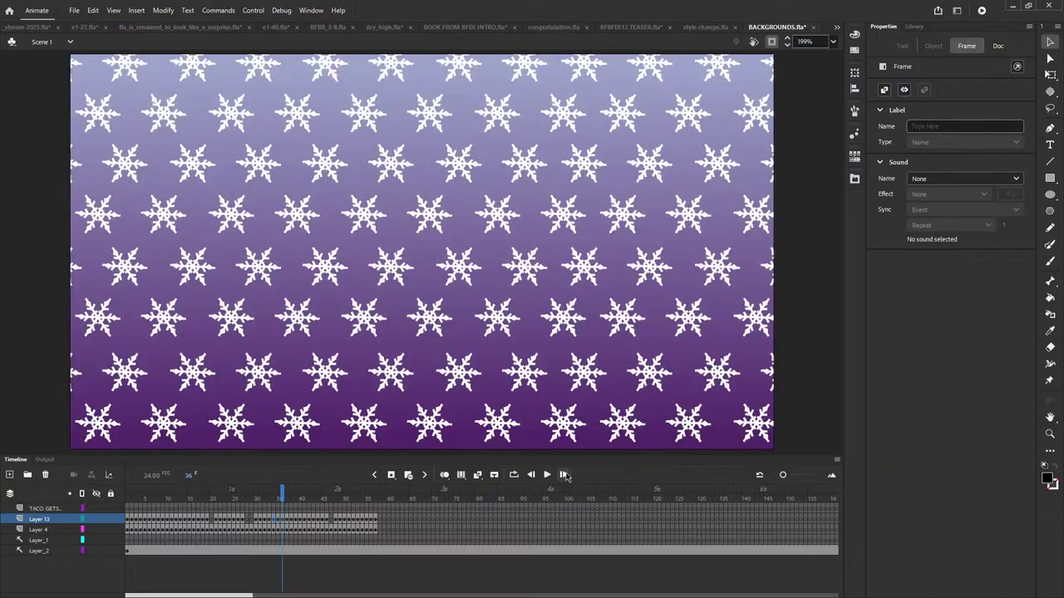
{"action": "left_click", "coordinate": [530, 474]}
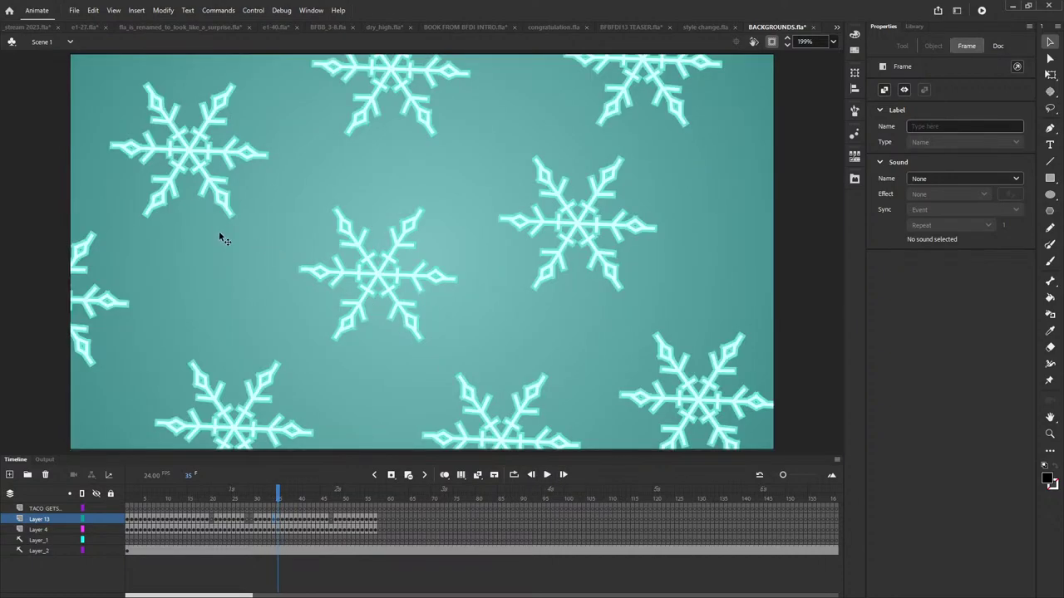
{"action": "left_click", "coordinate": [530, 474]}
{"action": "double_click", "coordinate": [564, 475]}
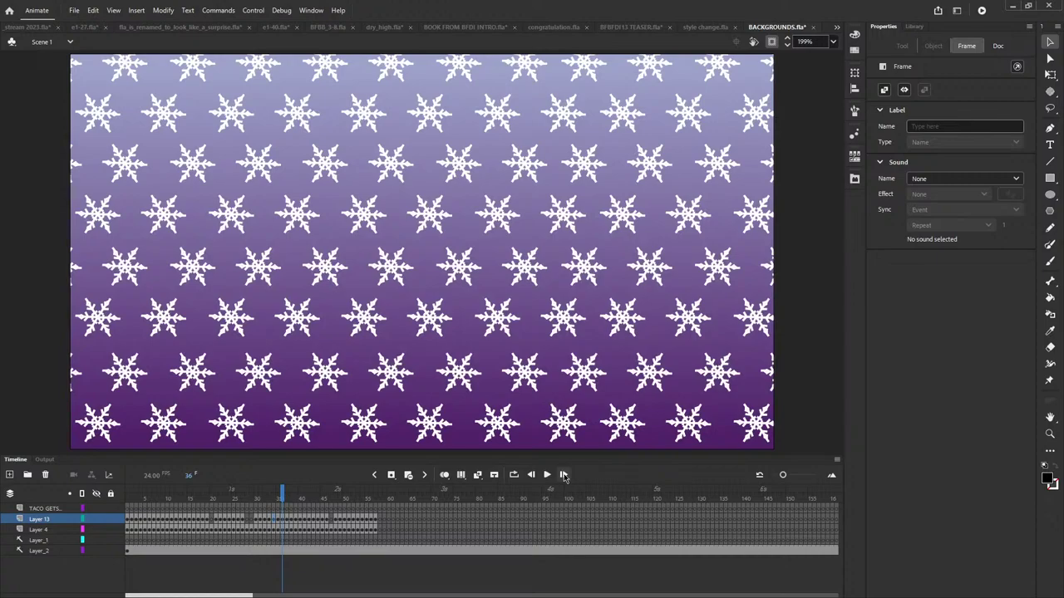
{"action": "left_click", "coordinate": [563, 474]}
{"action": "left_click", "coordinate": [563, 475]}
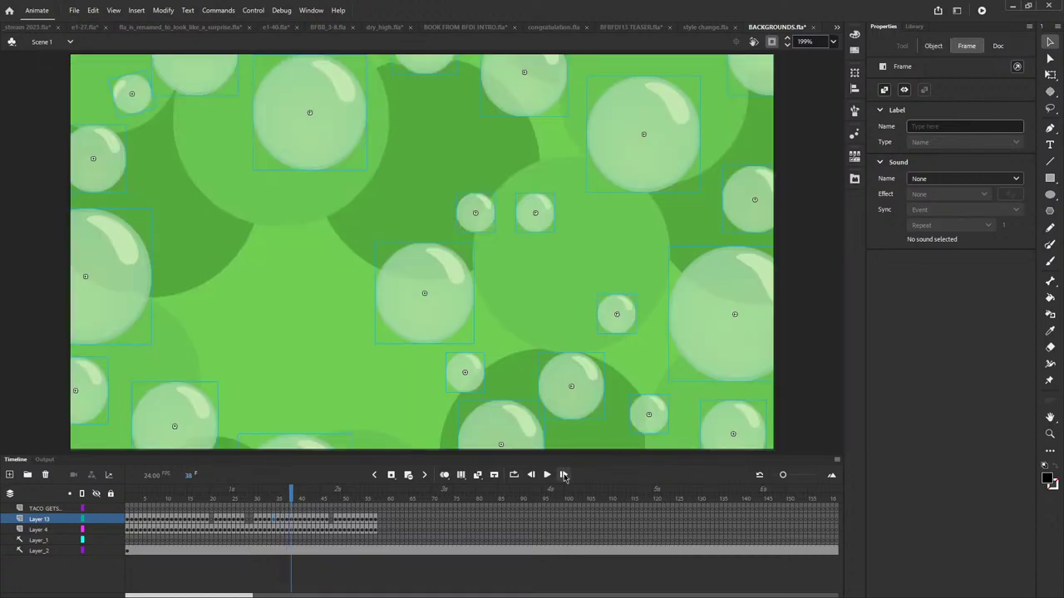
{"action": "left_click", "coordinate": [808, 313]}
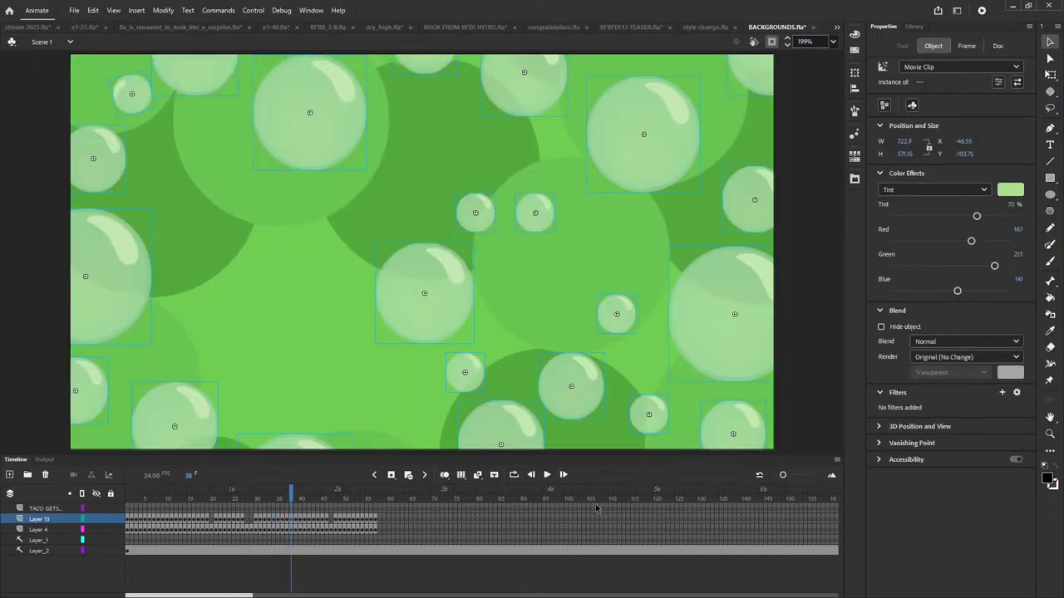
- View the pink and purple abstract background on frame 39 and look inside its symbol, returning to Scene 1
{"action": "left_click", "coordinate": [564, 474]}
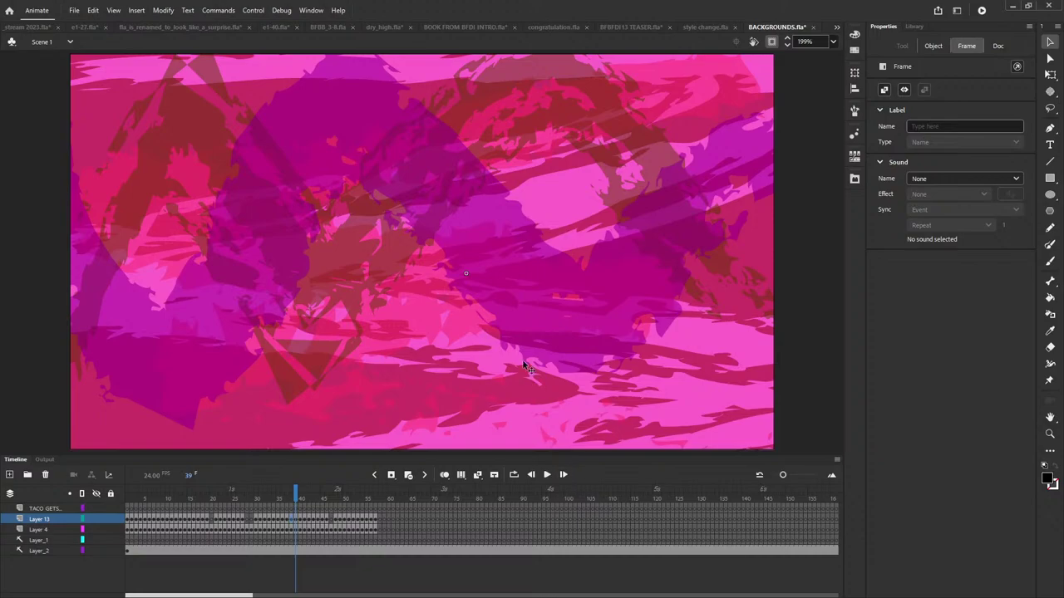
{"action": "left_click", "coordinate": [564, 475]}
{"action": "left_click", "coordinate": [531, 475]}
{"action": "double_click", "coordinate": [404, 273]}
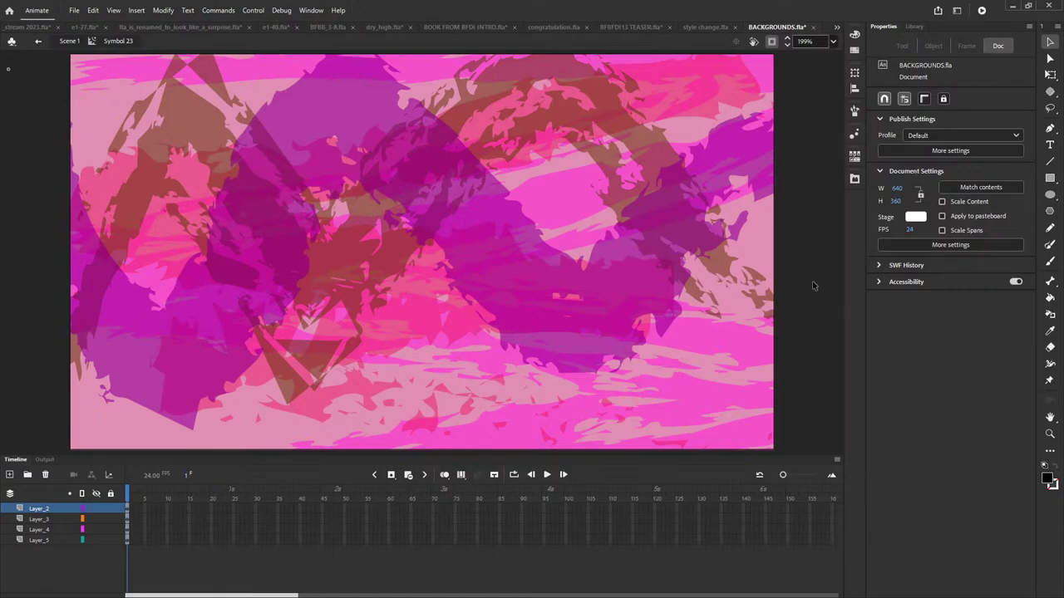
{"action": "left_click", "coordinate": [80, 40]}
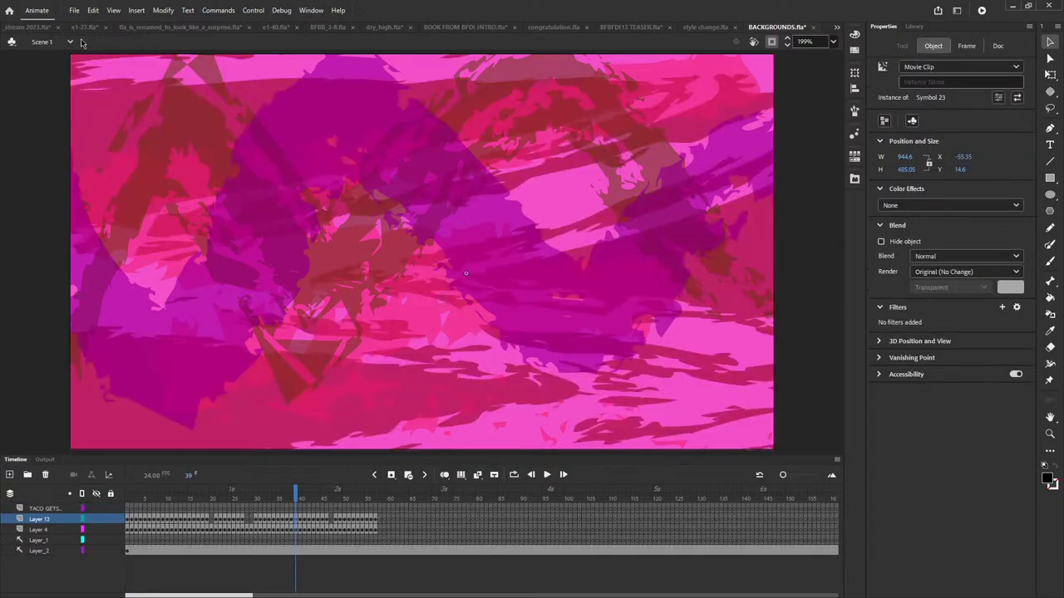
- View the backgrounds from the boxed pink objects on frame 40 to the orange-tinted rings on frame 42
{"action": "left_click", "coordinate": [563, 475]}
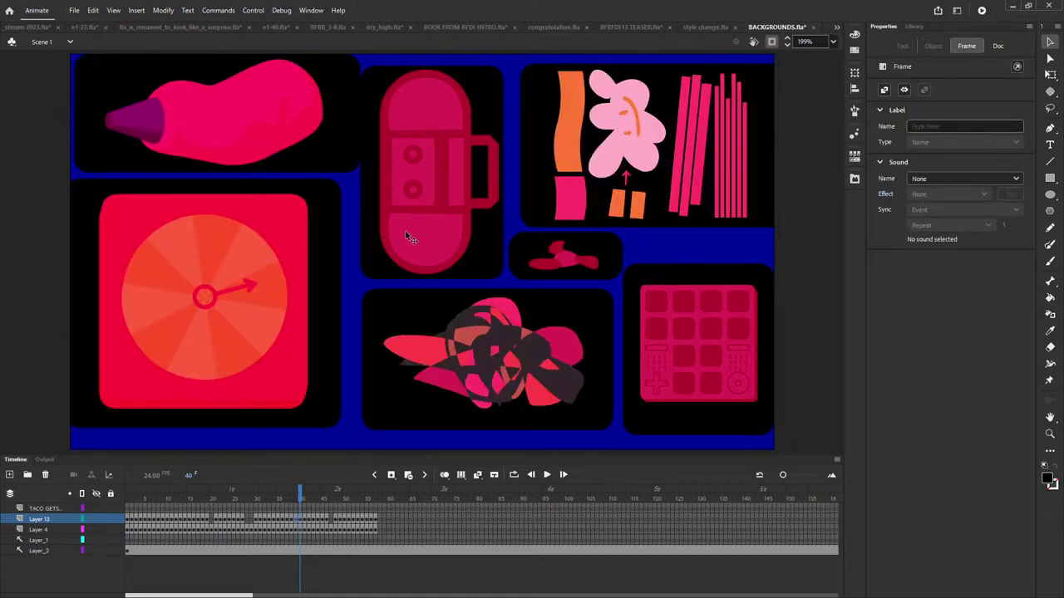
{"action": "left_click", "coordinate": [564, 474]}
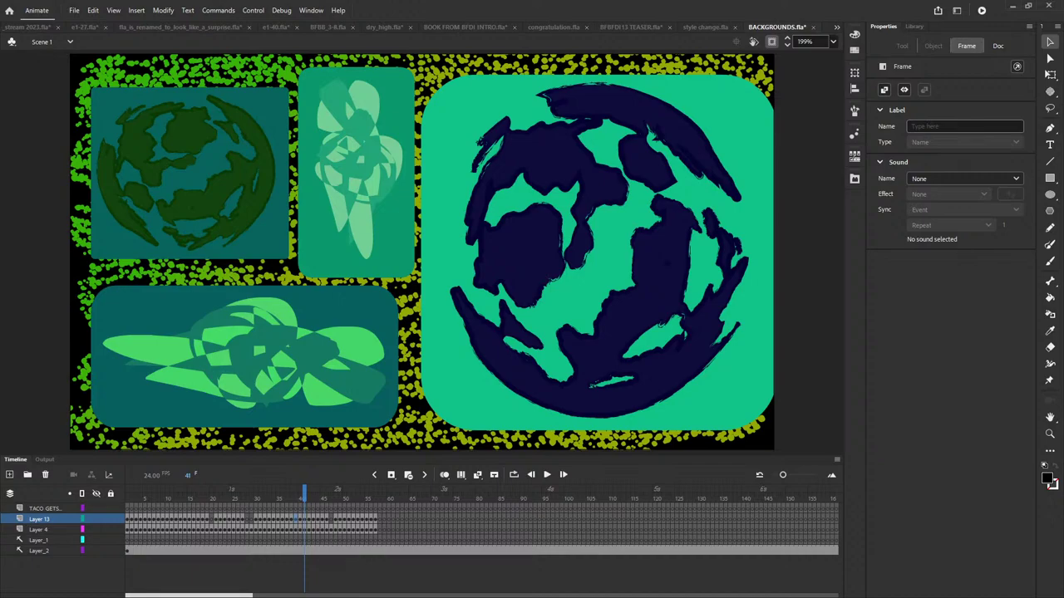
{"action": "left_click", "coordinate": [570, 475]}
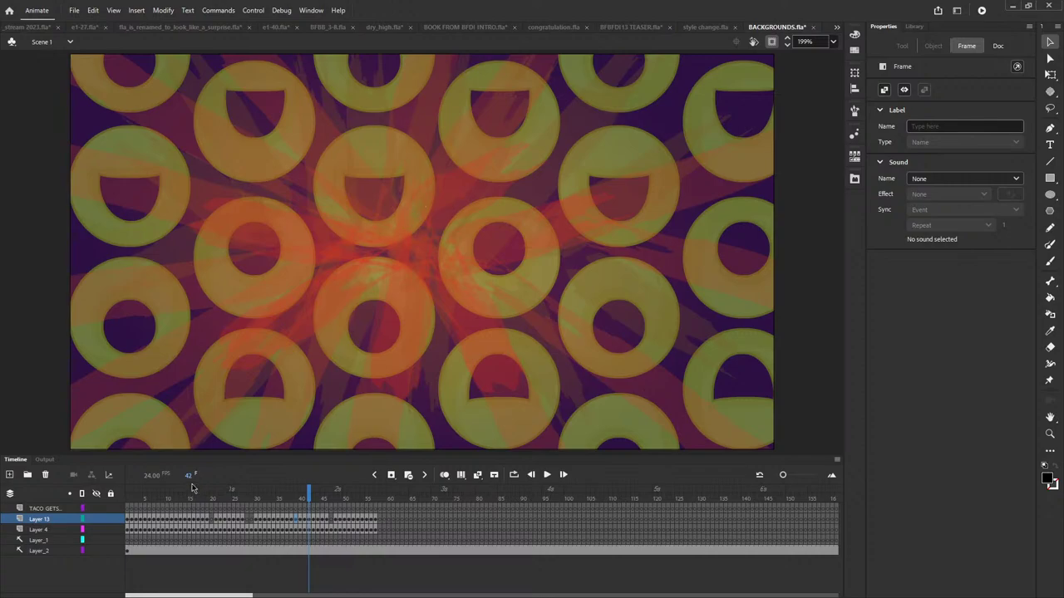
- Compare the green ring pattern on frame 16 with the orange-tinted version on frame 42, and look inside the tint overlay symbol
{"action": "mouse_move", "coordinate": [190, 490]}
{"action": "left_mouse_down"}
{"action": "mouse_move", "coordinate": [177, 496]}
{"action": "mouse_move", "coordinate": [194, 502]}
{"action": "left_mouse_up"}
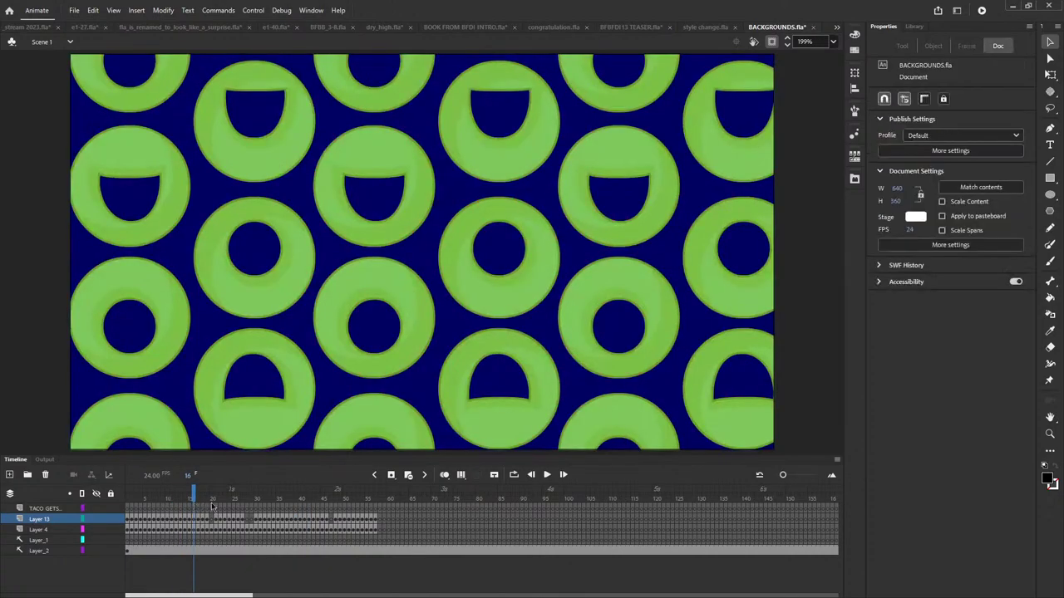
{"action": "left_click", "coordinate": [291, 499]}
{"action": "left_click_drag", "start_coordinate": [293, 498], "coordinate": [309, 499]}
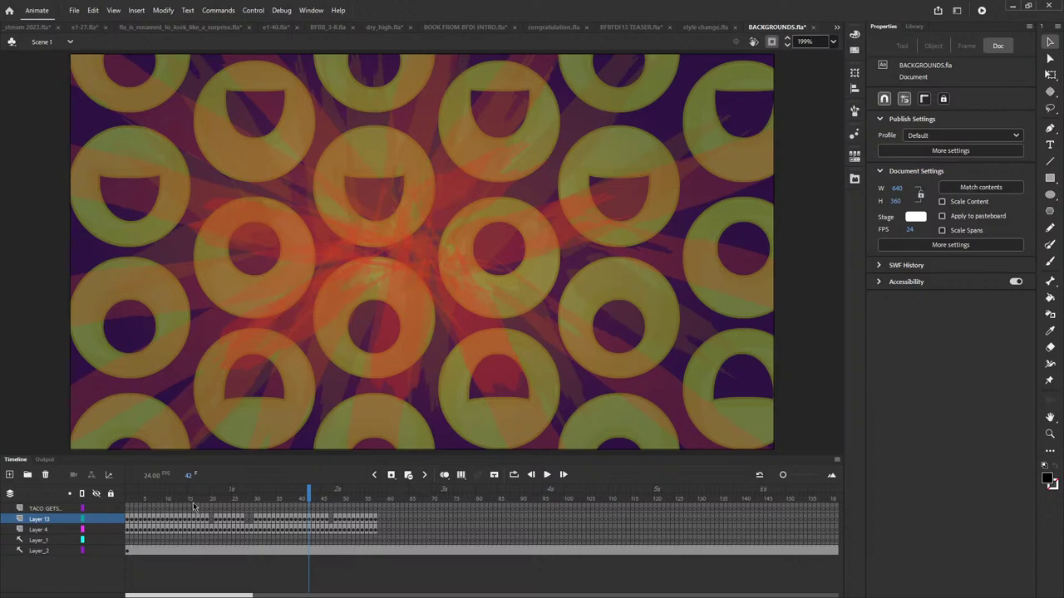
{"action": "left_click_drag", "start_coordinate": [194, 501], "coordinate": [195, 502]}
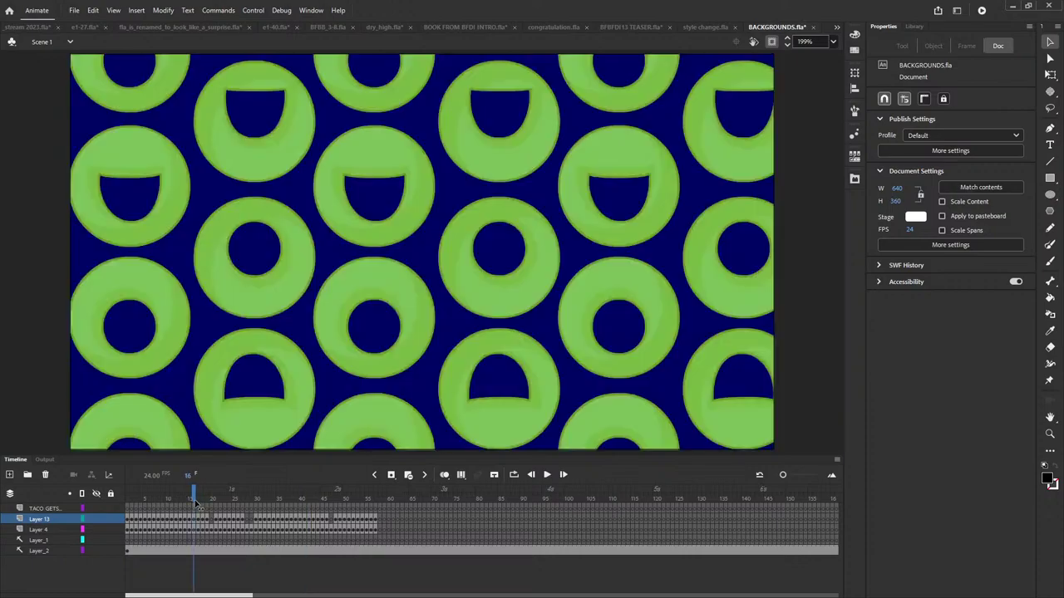
{"action": "left_click", "coordinate": [306, 499]}
{"action": "left_click_drag", "start_coordinate": [306, 498], "coordinate": [310, 499]}
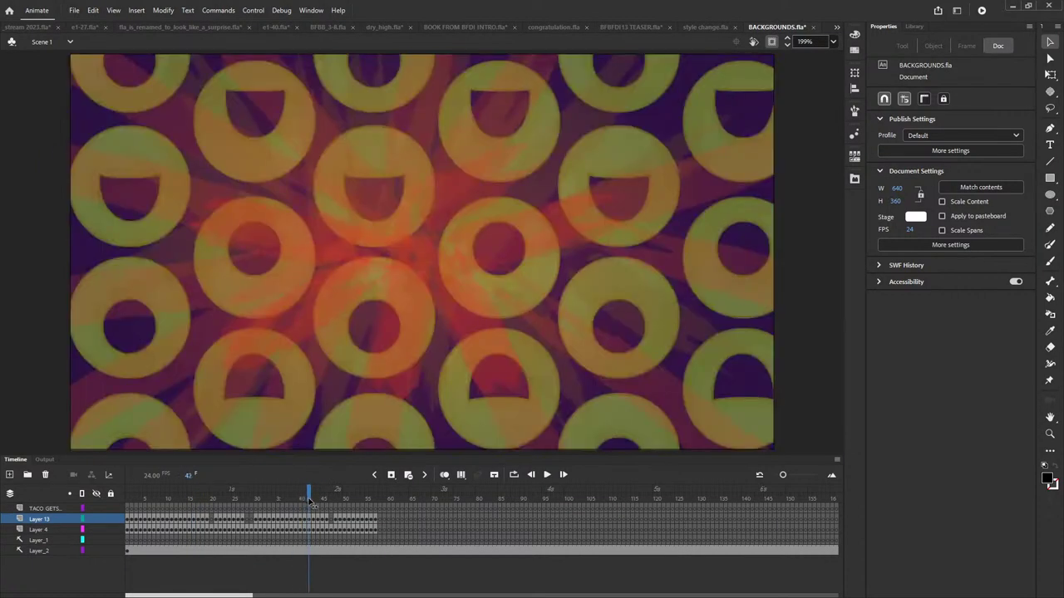
{"action": "left_click", "coordinate": [193, 500]}
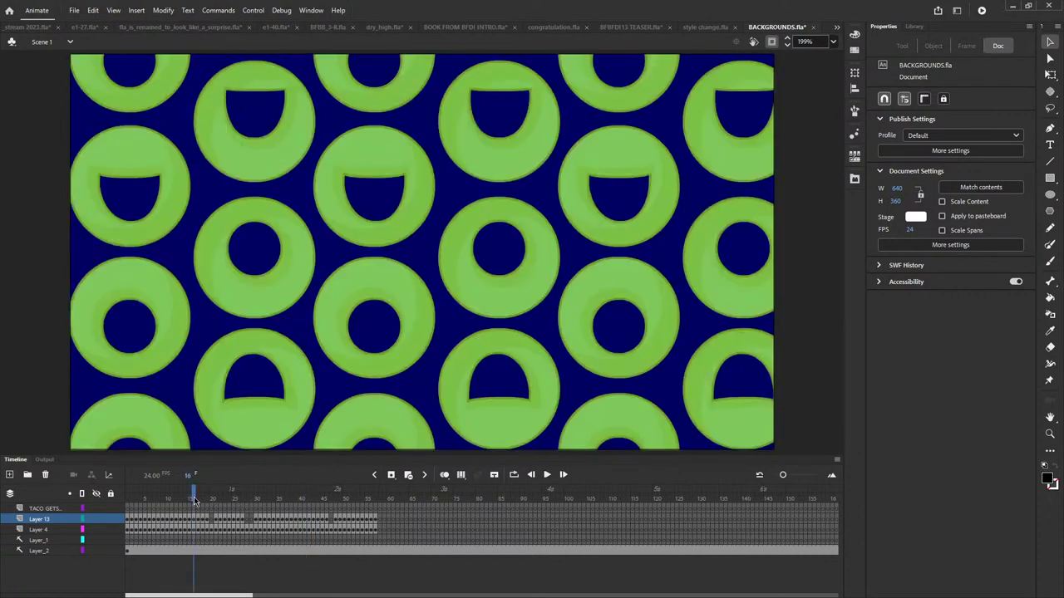
{"action": "left_click", "coordinate": [308, 500]}
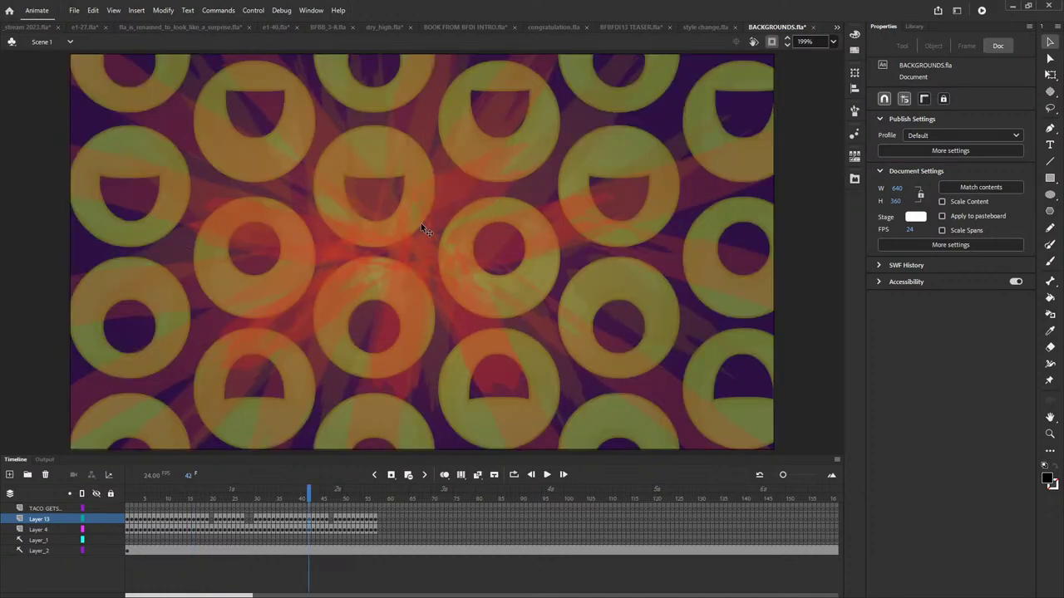
{"action": "double_click", "coordinate": [419, 224]}
{"action": "double_click", "coordinate": [16, 225]}
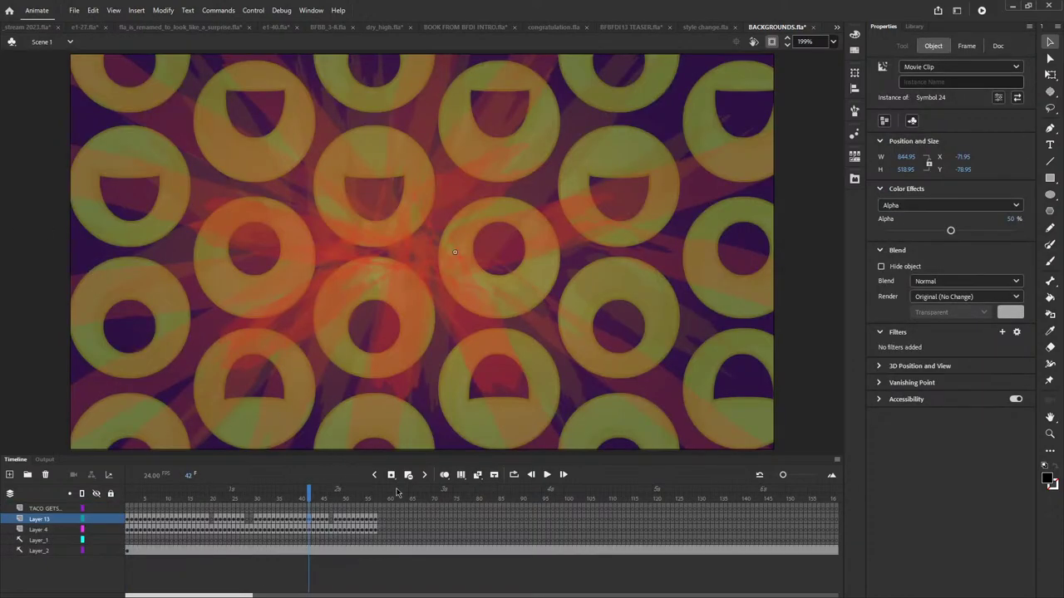
- View the backgrounds from the candy canes on frame 43 to the orange patchwork on frame 47
{"action": "left_click", "coordinate": [562, 474]}
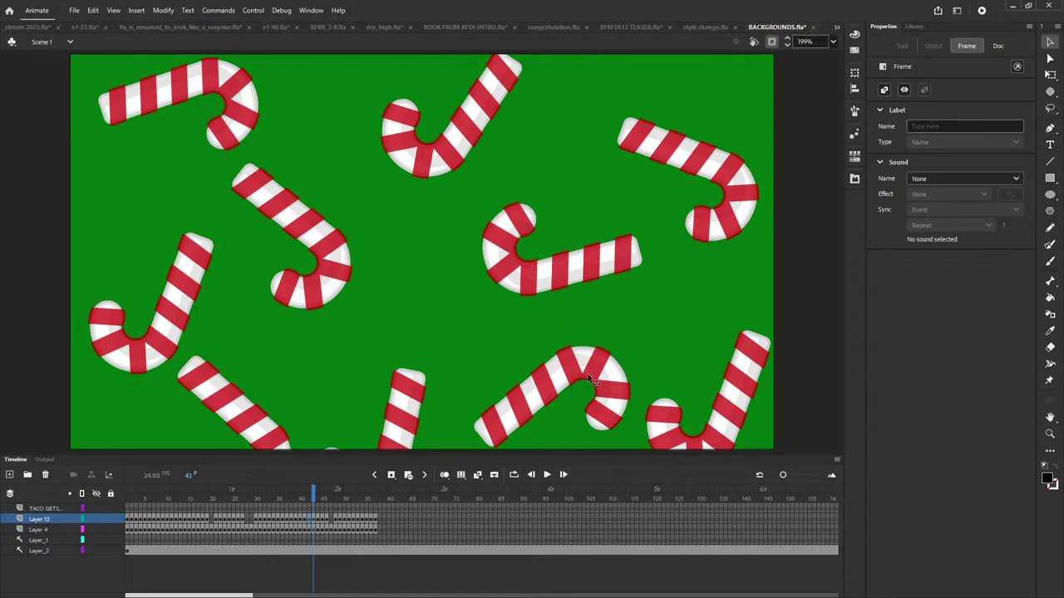
{"action": "left_click", "coordinate": [563, 475]}
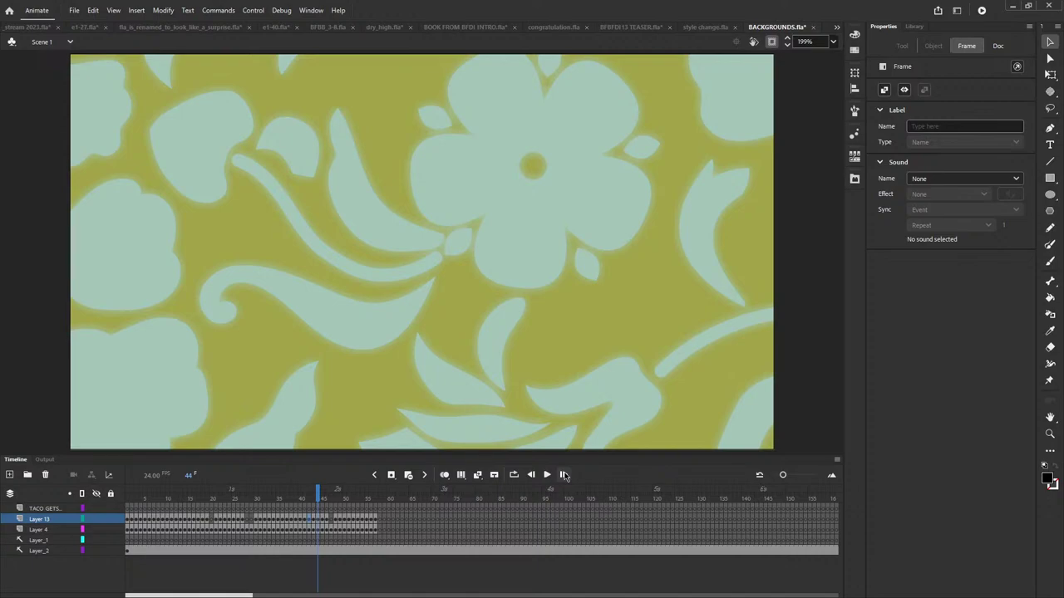
{"action": "left_click", "coordinate": [563, 475]}
{"action": "left_click", "coordinate": [562, 475]}
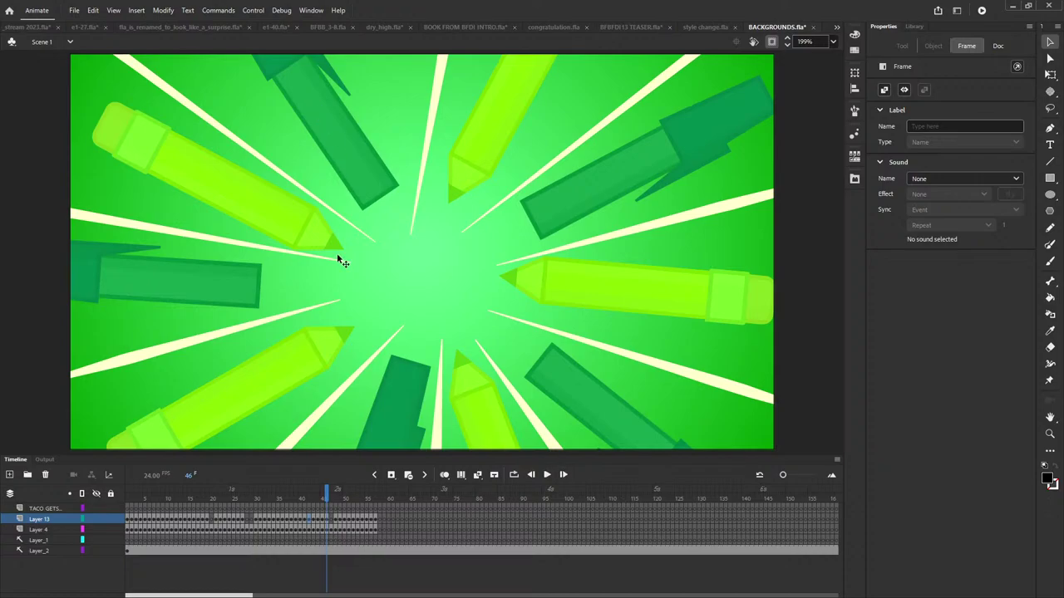
{"action": "left_click", "coordinate": [562, 474]}
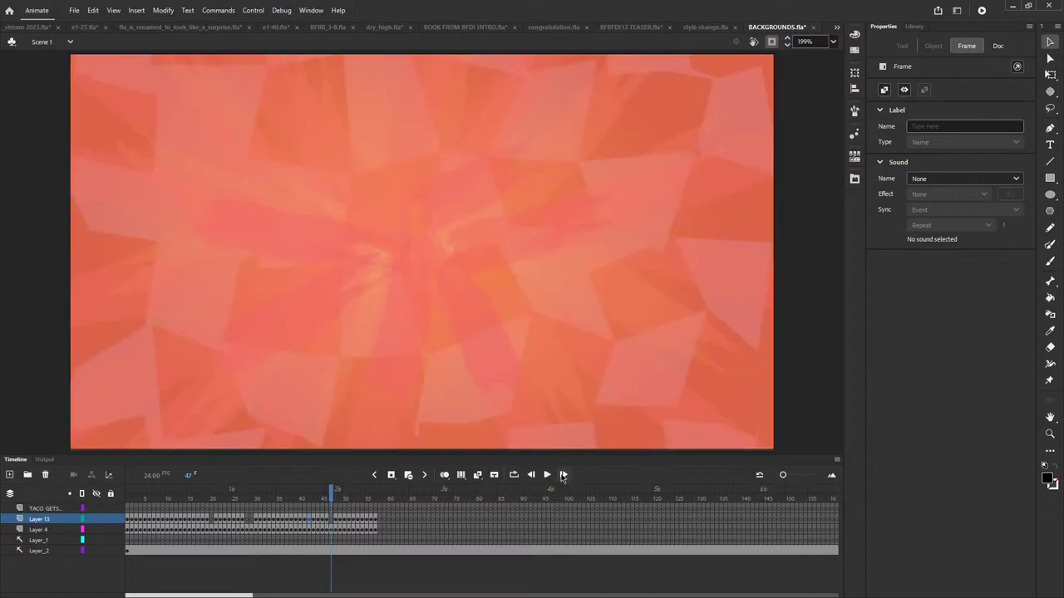
- Shift the orange overlay on frame 47 to look underneath, undo the move, and go to the turquoise background on frame 48
{"action": "left_click", "coordinate": [487, 194]}
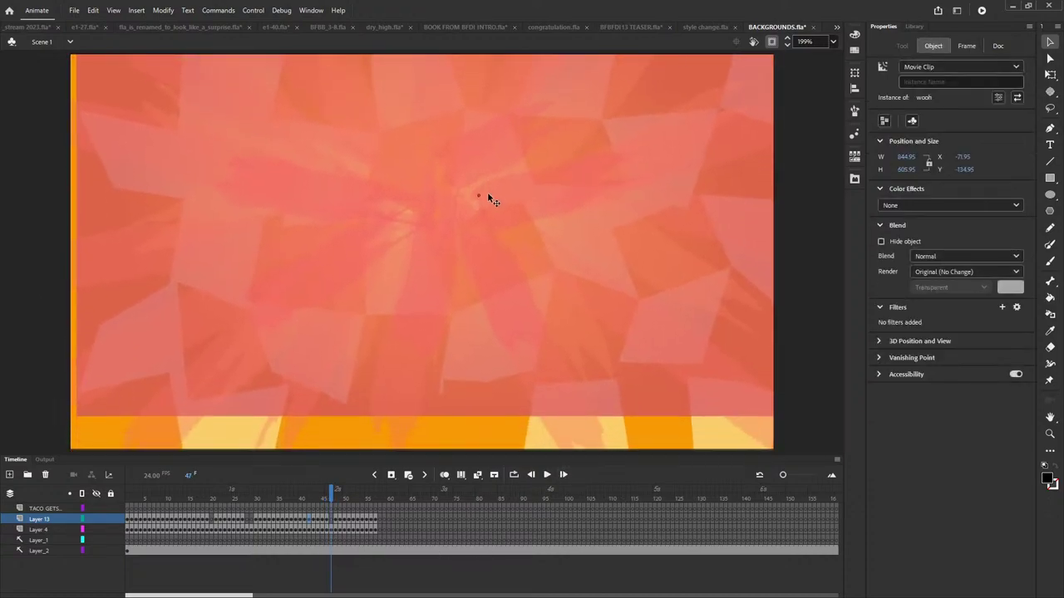
{"action": "left_click", "coordinate": [563, 474]}
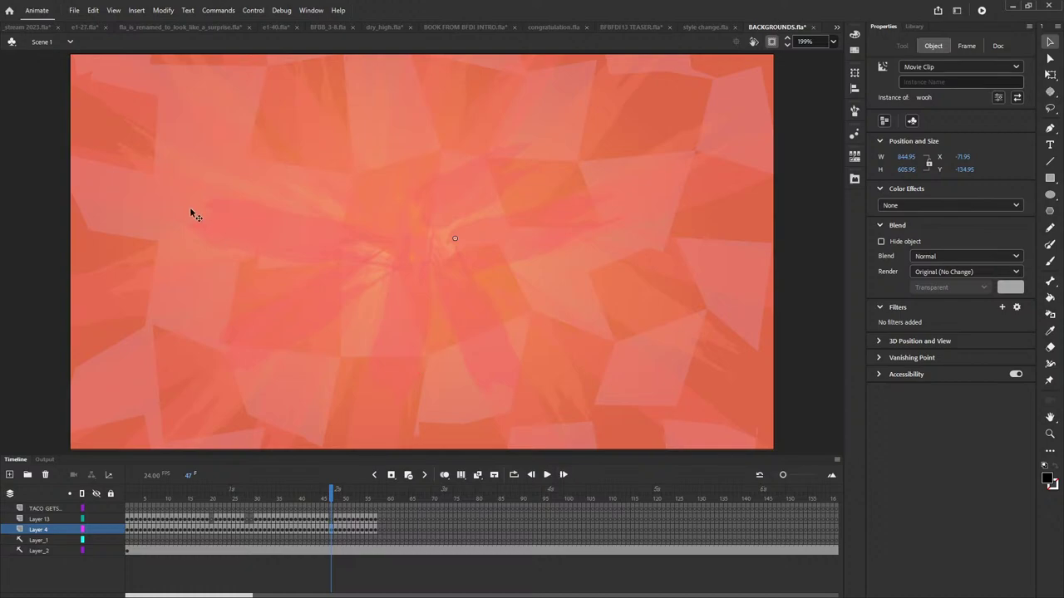
{"action": "left_click", "coordinate": [563, 474]}
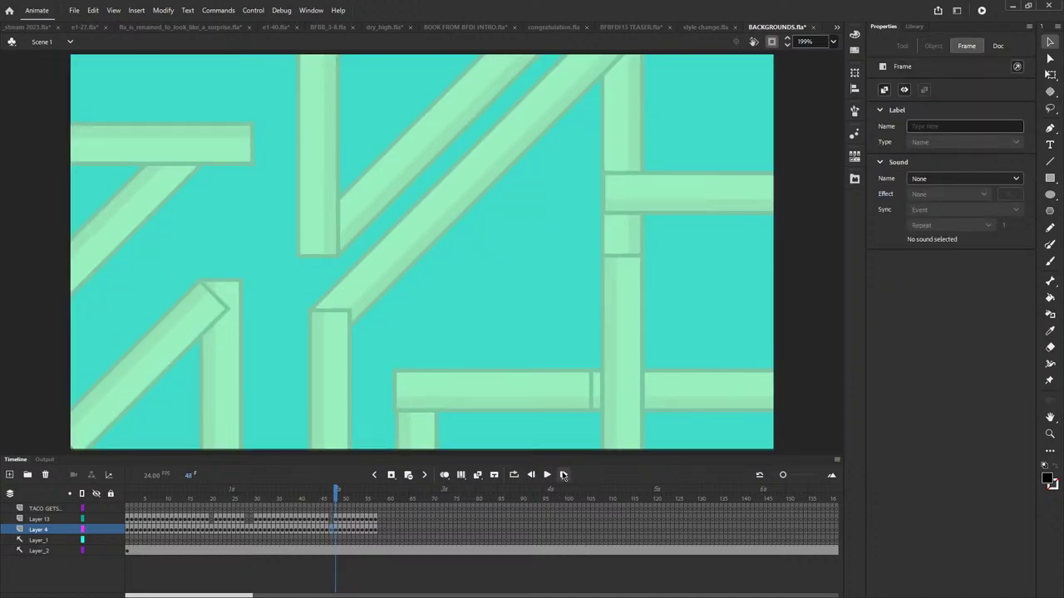
- View the yellow background on frame 49 and look inside its glowing overlay symbol
{"action": "left_click", "coordinate": [563, 475]}
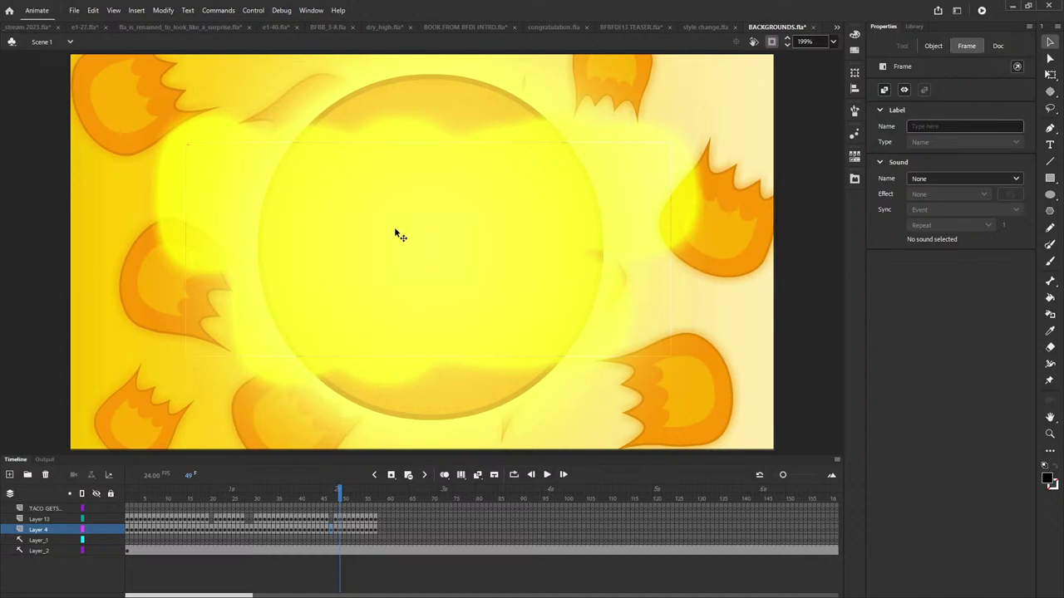
{"action": "left_click", "coordinate": [396, 200]}
{"action": "left_click_drag", "start_coordinate": [487, 190], "coordinate": [491, 197]}
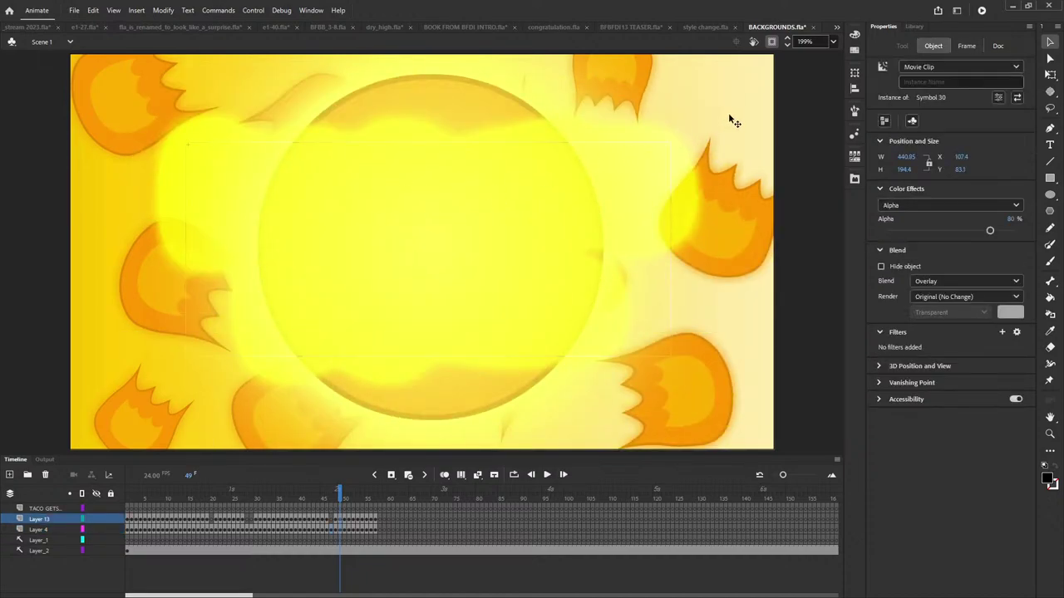
{"action": "double_click", "coordinate": [504, 166]}
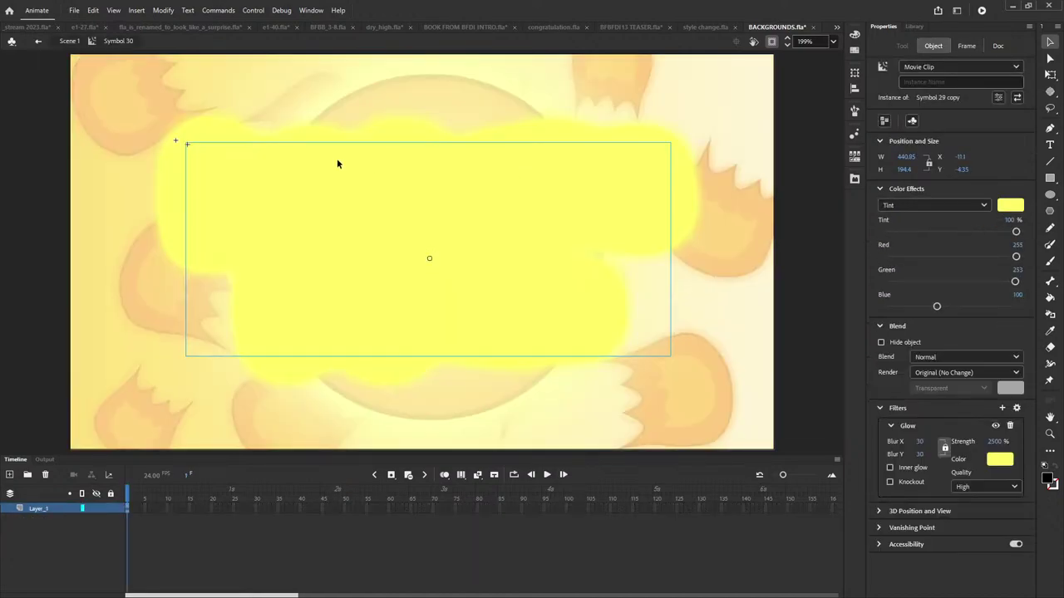
{"action": "double_click", "coordinate": [129, 131]}
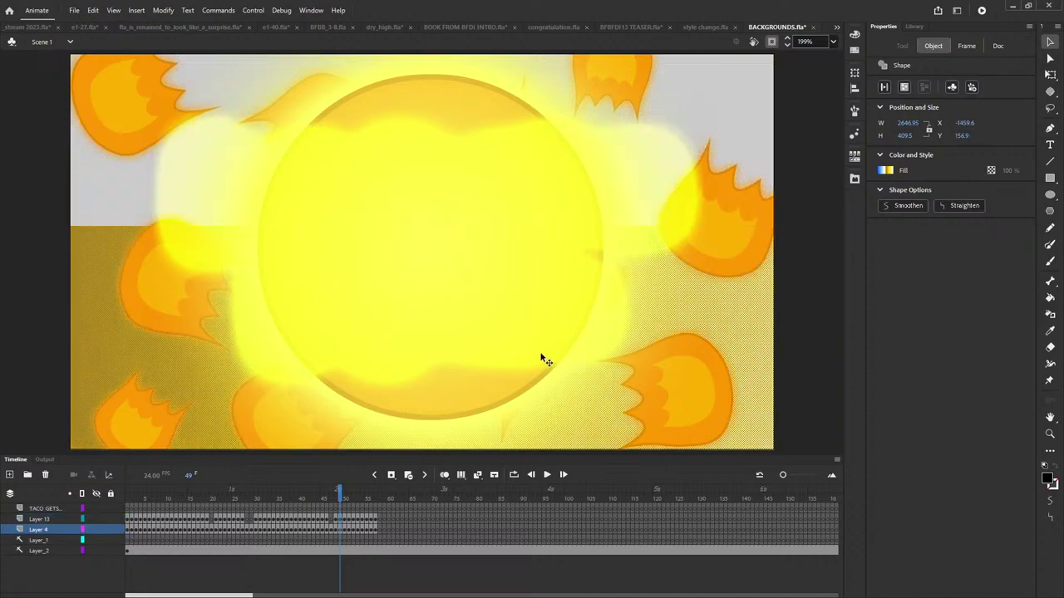
{"action": "left_click", "coordinate": [302, 199]}
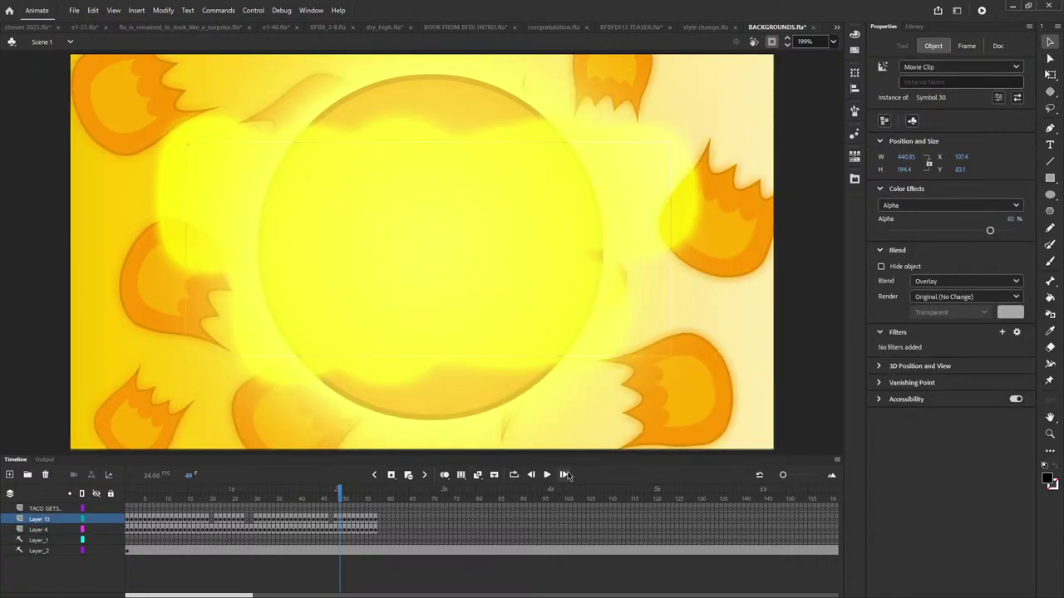
{"action": "left_click_drag", "start_coordinate": [315, 222], "coordinate": [401, 597]}
- Go to the white and grey page layout on frame 51 and examine the full artwork extending beyond the stage
{"action": "left_click", "coordinate": [564, 475]}
{"action": "left_click", "coordinate": [563, 475]}
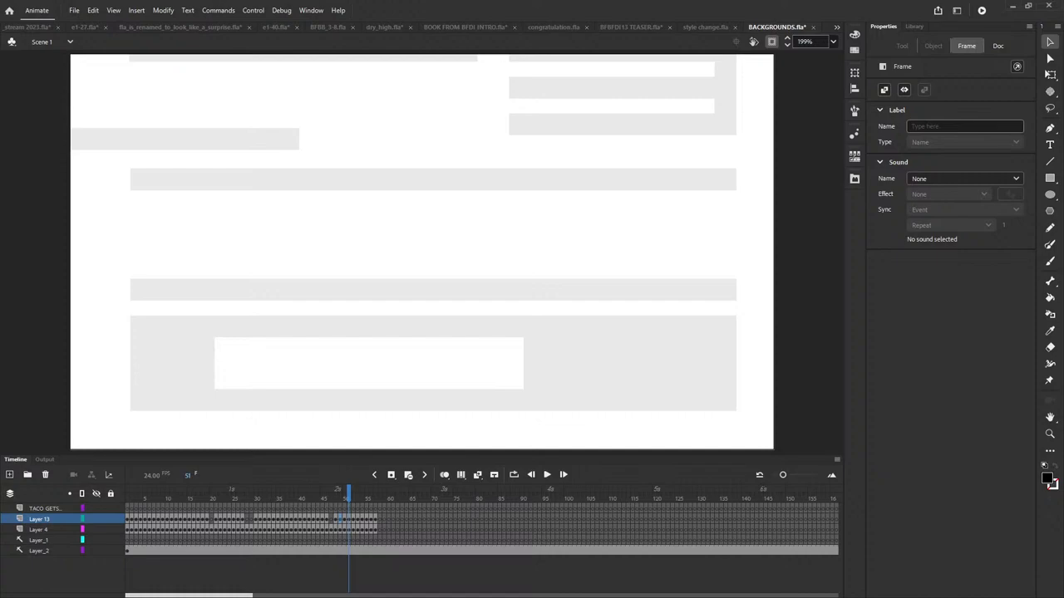
{"action": "left_click", "coordinate": [326, 263]}
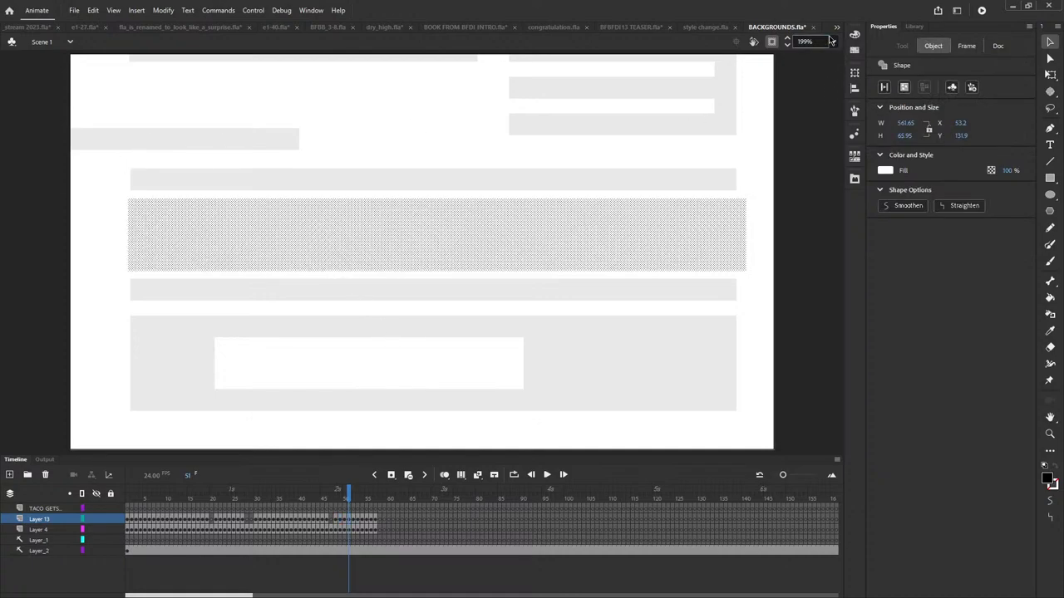
{"action": "left_click", "coordinate": [772, 41]}
{"action": "key", "text": "ctrl+minus"}
{"action": "key", "text": "ctrl+minus"}
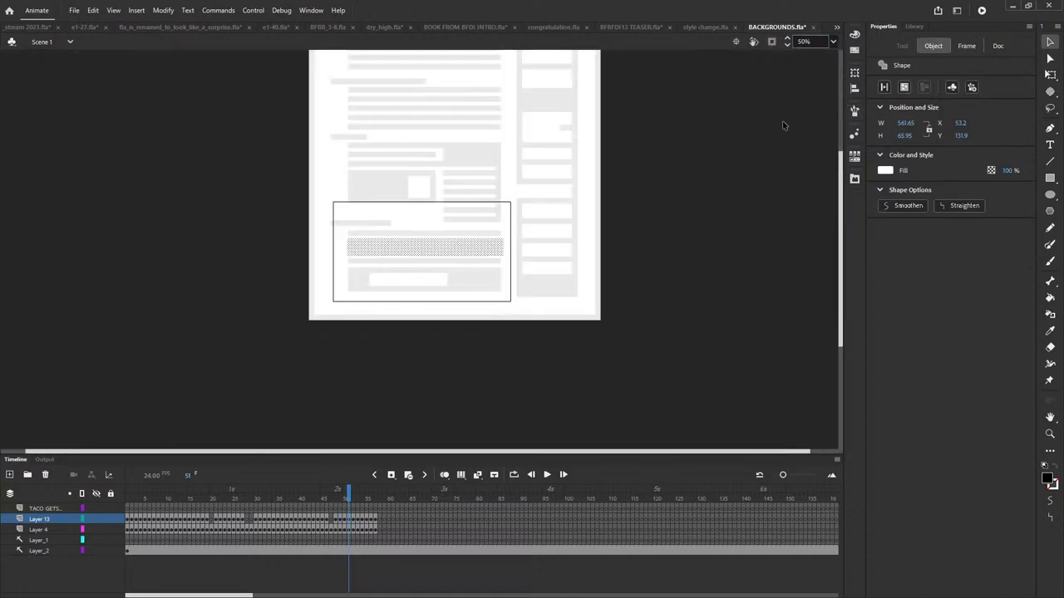
{"action": "scroll", "coordinate": [731, 142], "scroll_direction": "up", "scroll_amount": 3}
{"action": "left_click", "coordinate": [529, 206]}
{"action": "scroll", "coordinate": [598, 204], "scroll_direction": "down", "scroll_amount": 3}
{"action": "scroll", "coordinate": [562, 166], "scroll_direction": "up", "scroll_amount": 3}
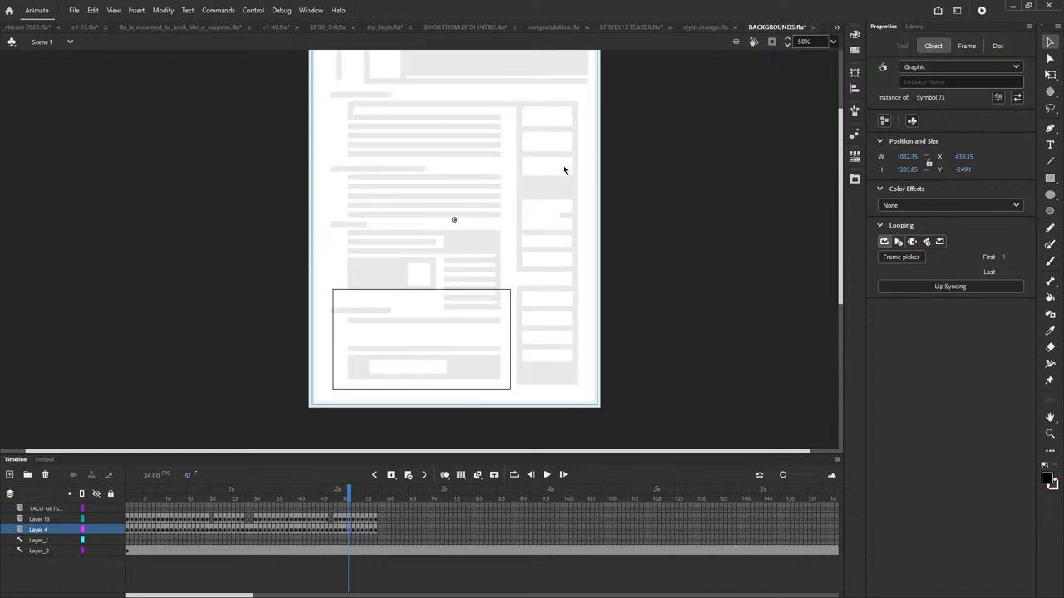
{"action": "double_click", "coordinate": [578, 85]}
{"action": "double_click", "coordinate": [670, 106]}
{"action": "key", "text": "ctrl+equal"}
{"action": "key", "text": "ctrl+equal"}
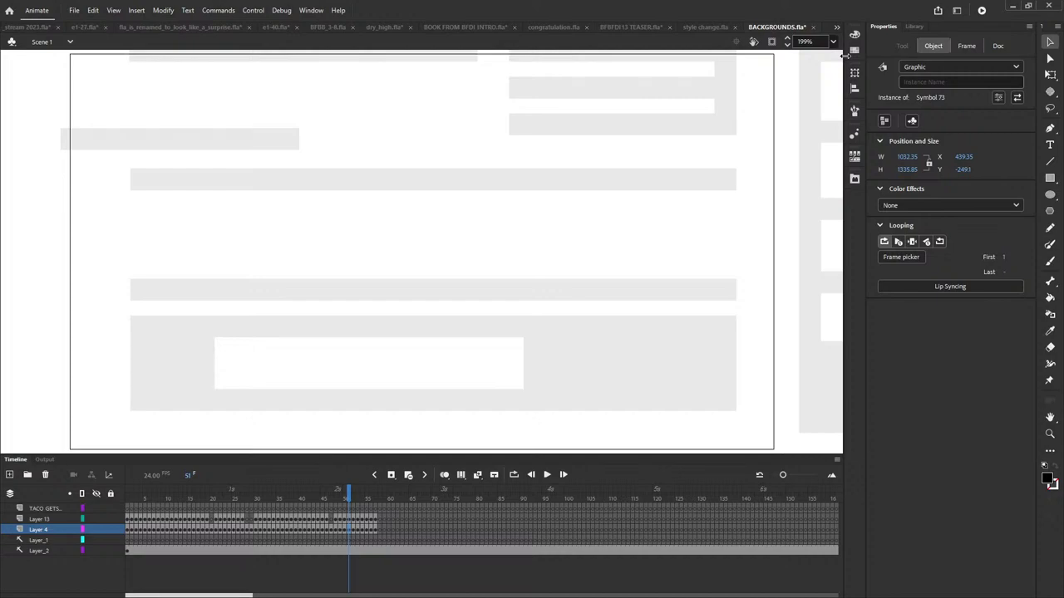
{"action": "left_click", "coordinate": [771, 41]}
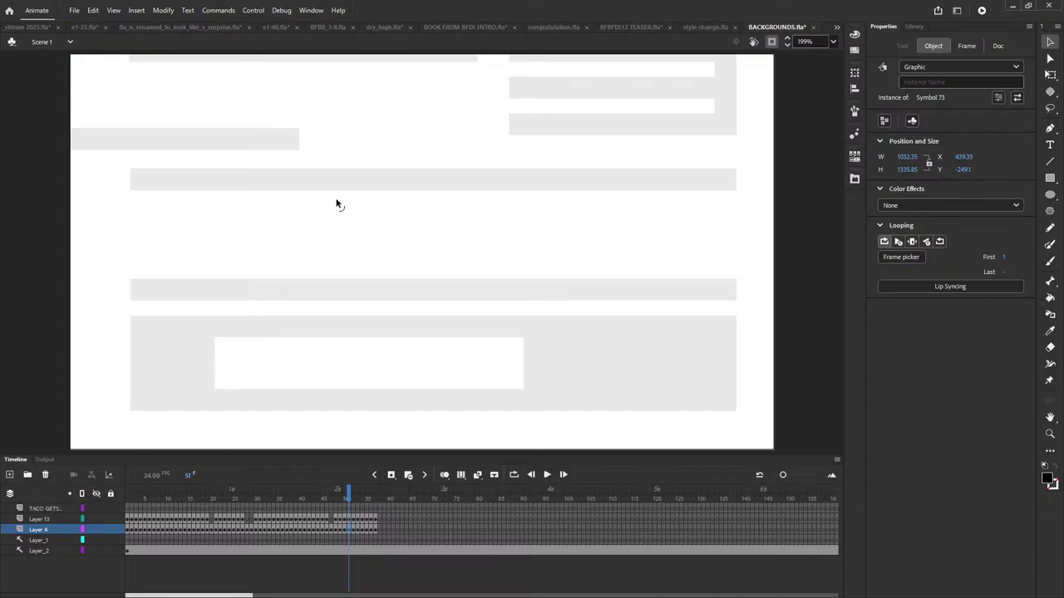
- View the discs on frame 52, revisit frames 50 and 51, and continue to the pink books on frame 53
{"action": "left_click", "coordinate": [564, 474]}
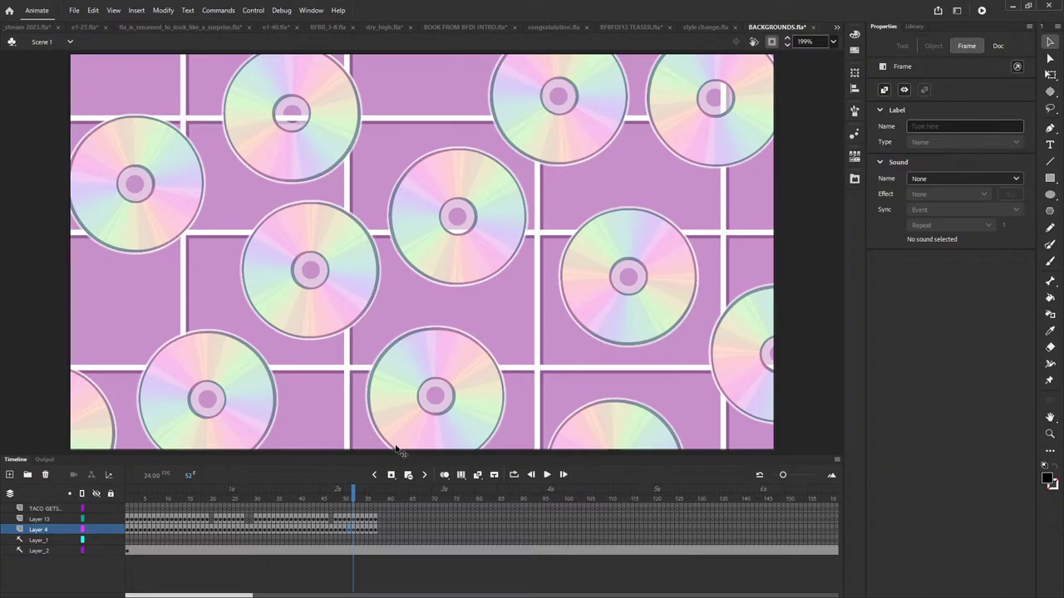
{"action": "mouse_move", "coordinate": [353, 497]}
{"action": "left_mouse_down"}
{"action": "mouse_move", "coordinate": [337, 497]}
{"action": "mouse_move", "coordinate": [346, 498]}
{"action": "left_mouse_up"}
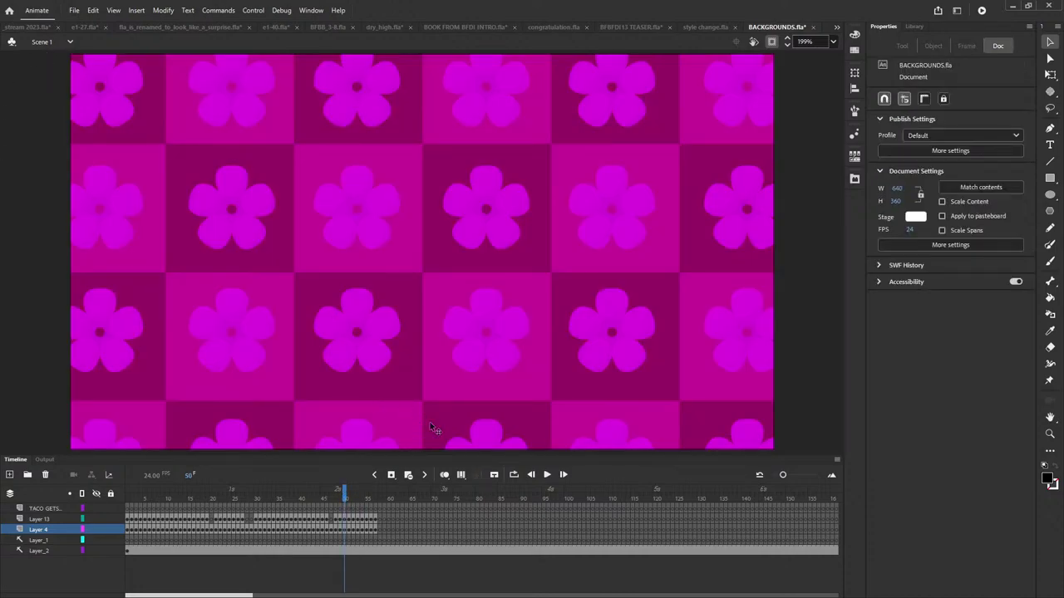
{"action": "left_click", "coordinate": [563, 475]}
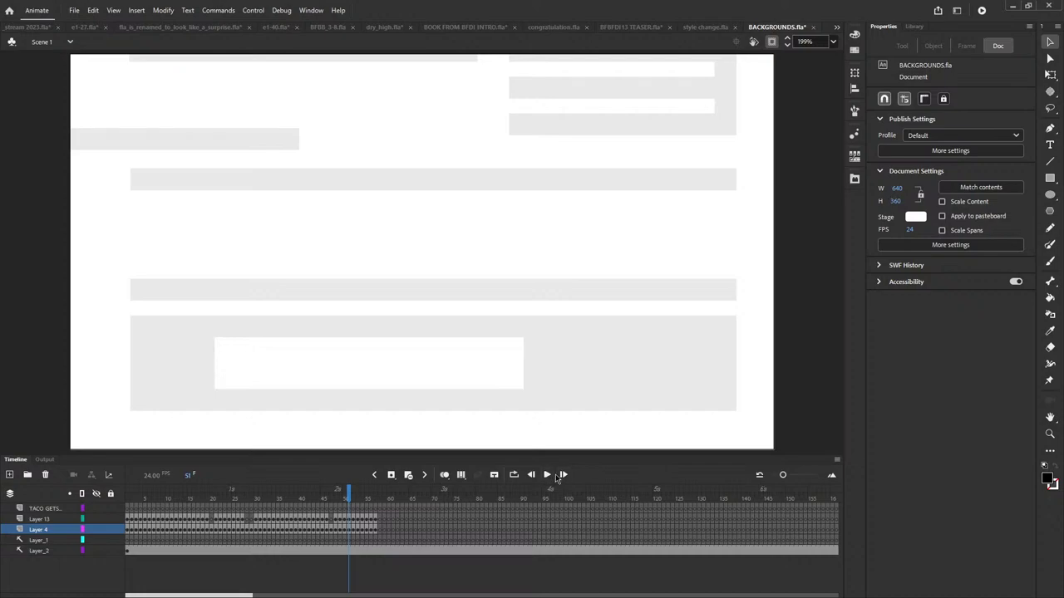
{"action": "left_click", "coordinate": [563, 475]}
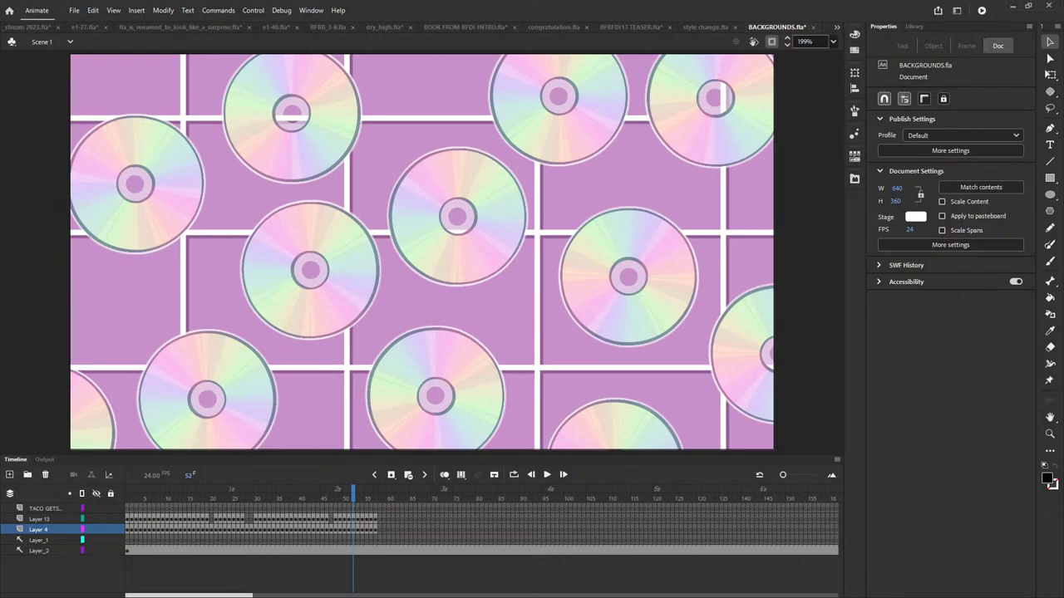
{"action": "left_click", "coordinate": [565, 475]}
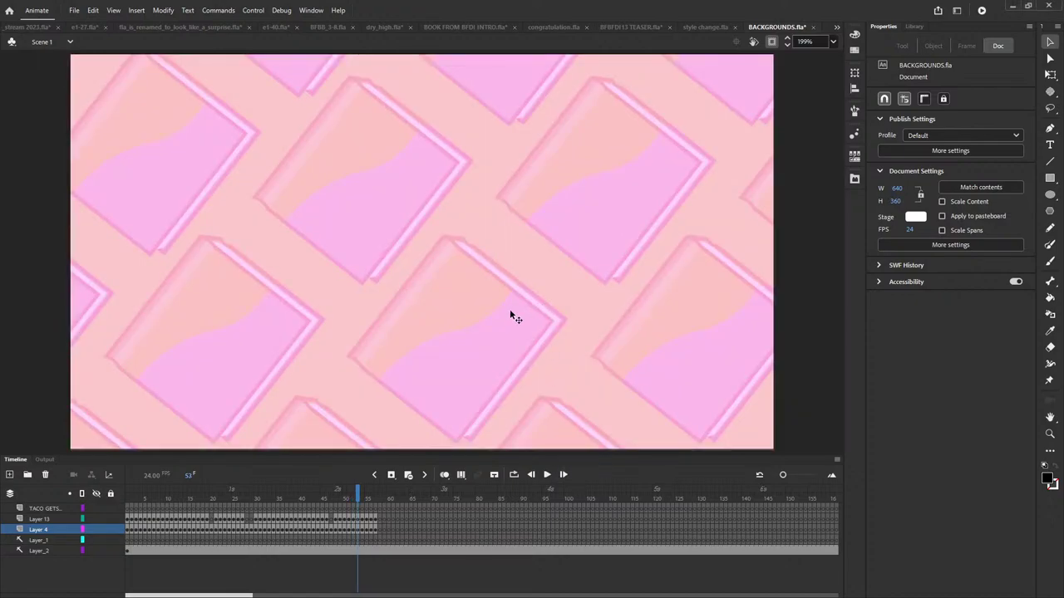
- Shift one book on frame 53, undo the move, and check the pink fill behind the books
{"action": "left_click_drag", "start_coordinate": [510, 313], "coordinate": [657, 293]}
{"action": "key", "text": "ctrl+z"}
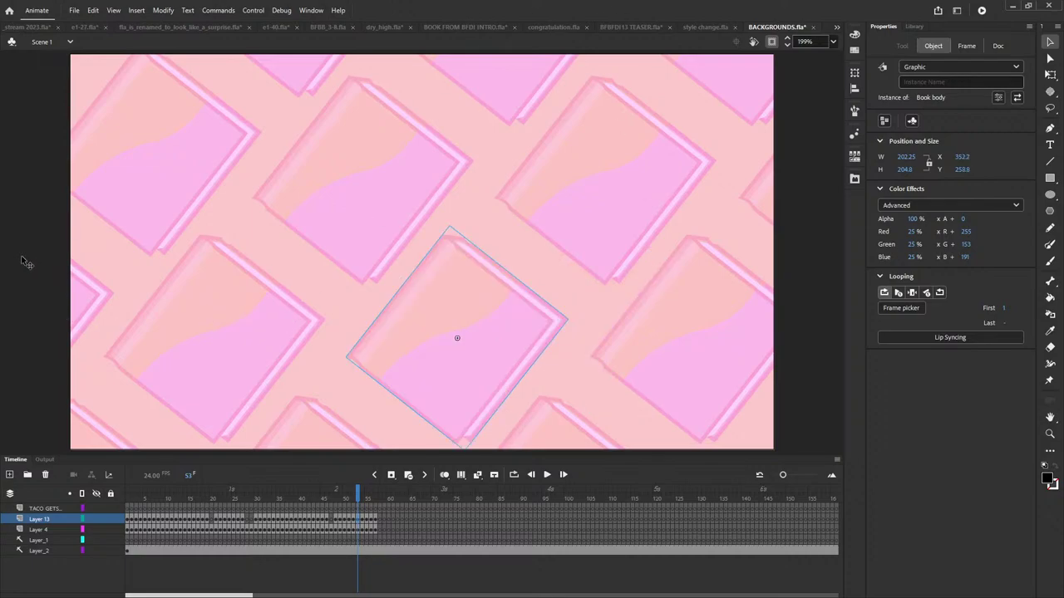
{"action": "left_click", "coordinate": [3, 166]}
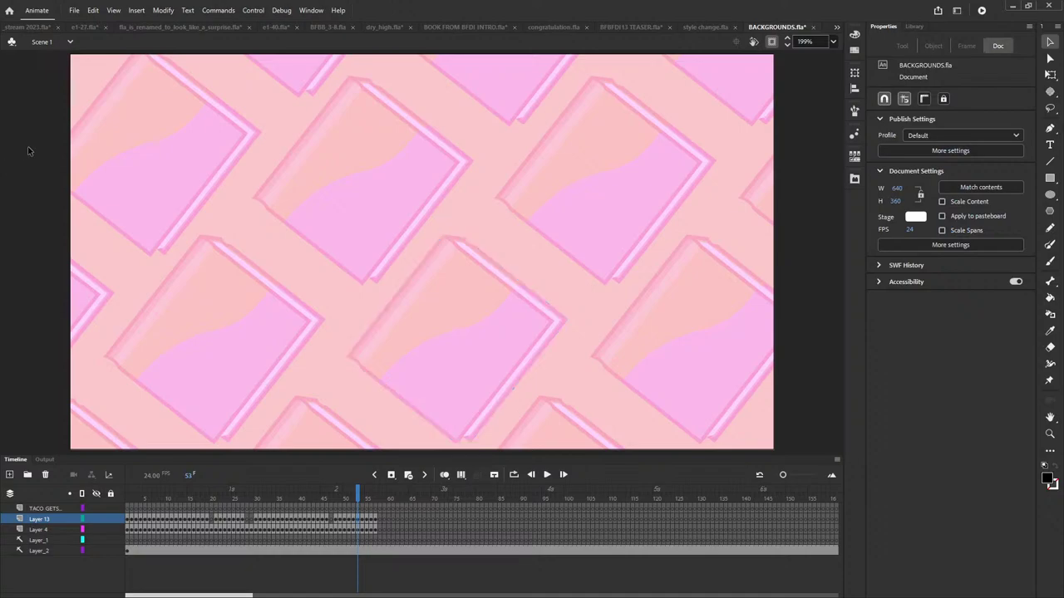
{"action": "left_click", "coordinate": [54, 65]}
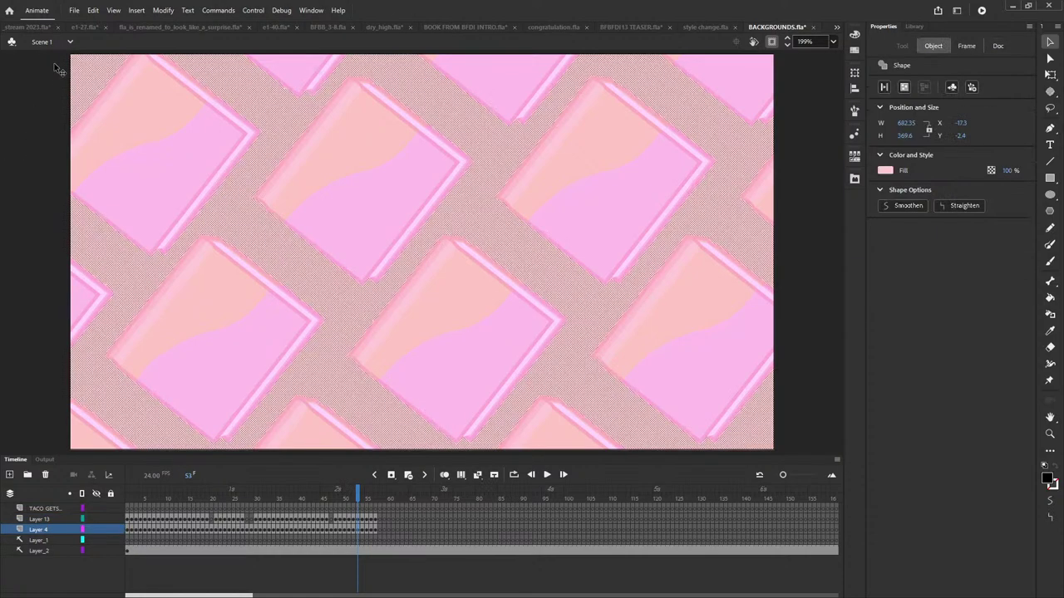
{"action": "left_click", "coordinate": [12, 88]}
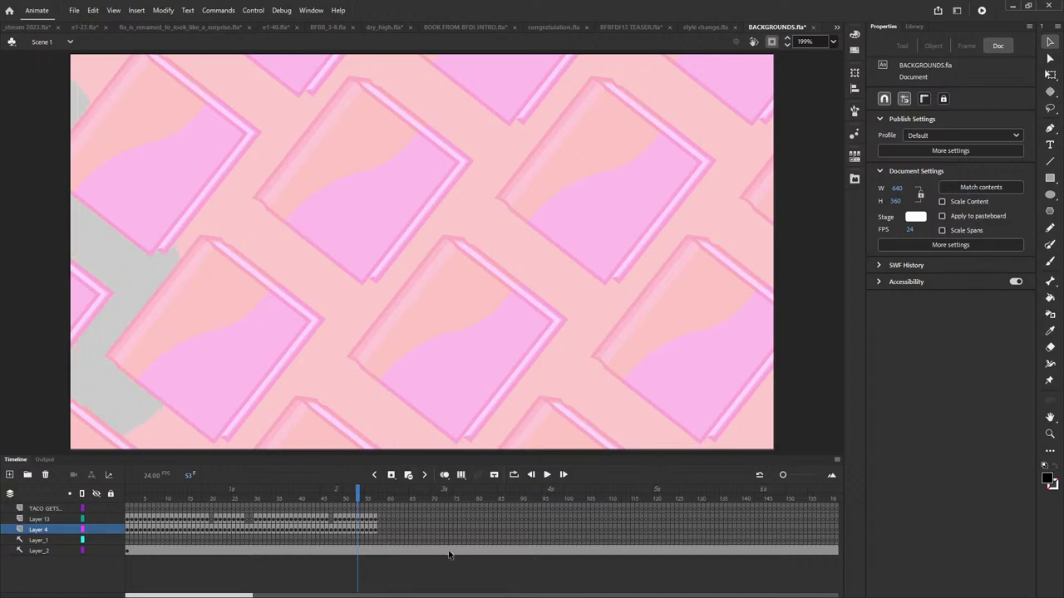
{"action": "key", "text": "ctrl+z"}
- Go to the green bubbles on frame 54, shift the central bubble to look behind it, and undo the move
{"action": "left_click", "coordinate": [563, 477]}
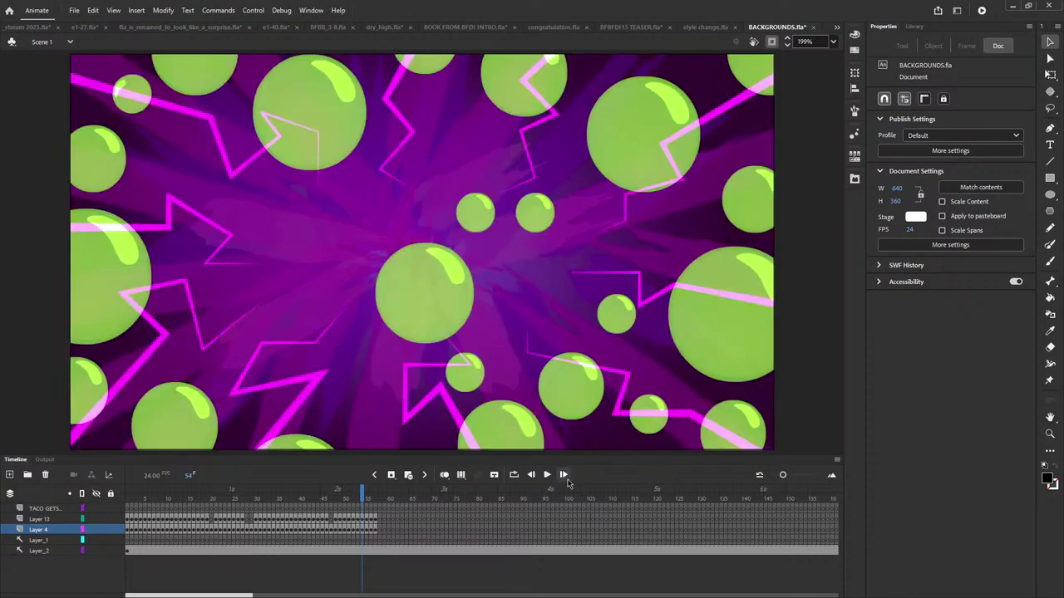
{"action": "left_click_drag", "start_coordinate": [387, 285], "coordinate": [323, 229]}
{"action": "key", "text": "ctrl+z"}
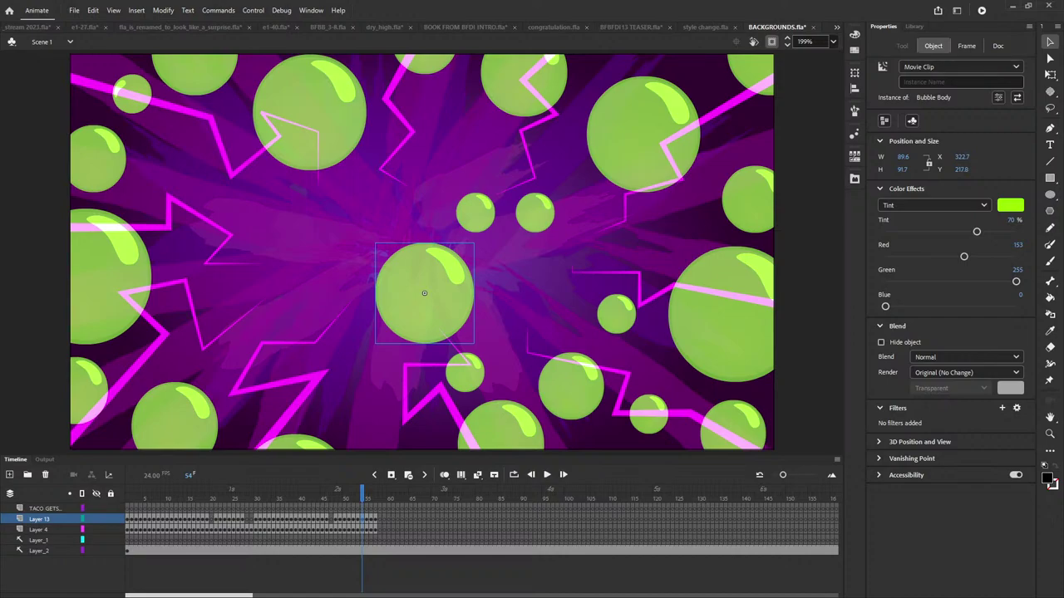
- View the magenta beach ball and flame pattern on frame 55 and inspect the gradient objects inside its background symbol
{"action": "left_click", "coordinate": [564, 475]}
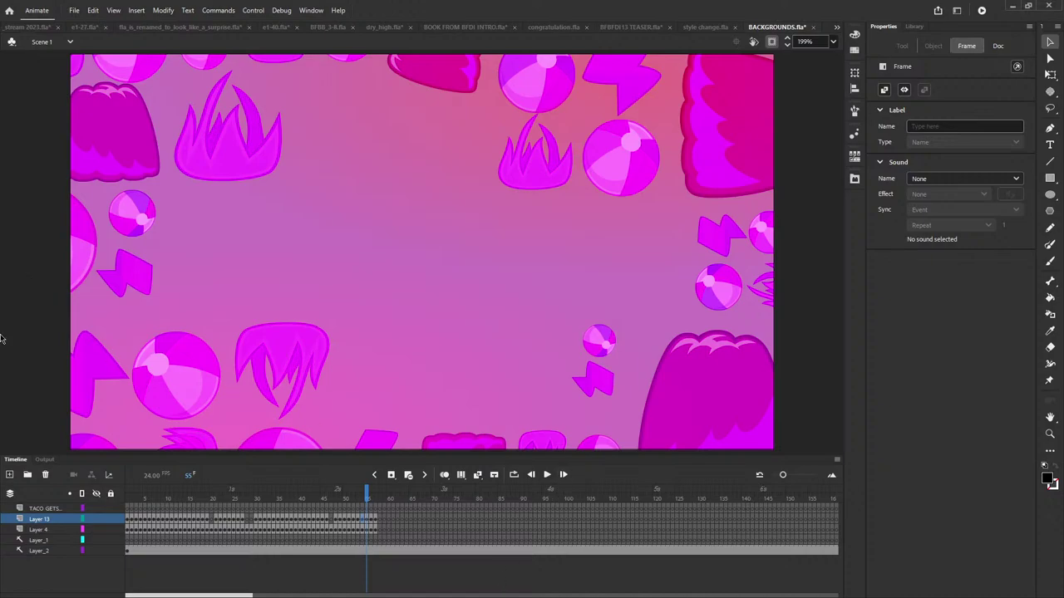
{"action": "double_click", "coordinate": [366, 215]}
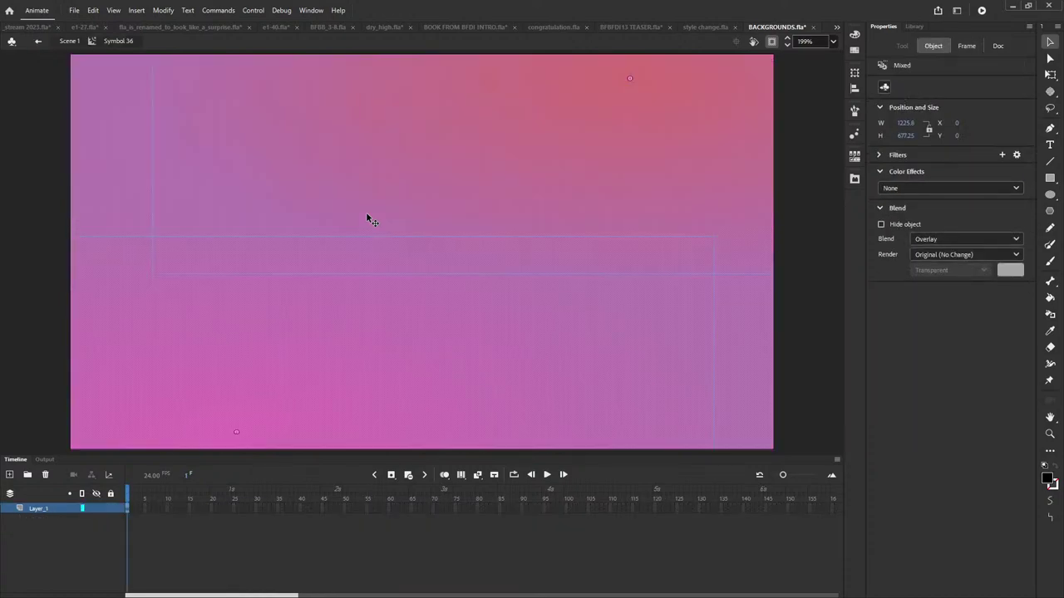
{"action": "left_click", "coordinate": [621, 165]}
{"action": "double_click", "coordinate": [672, 147]}
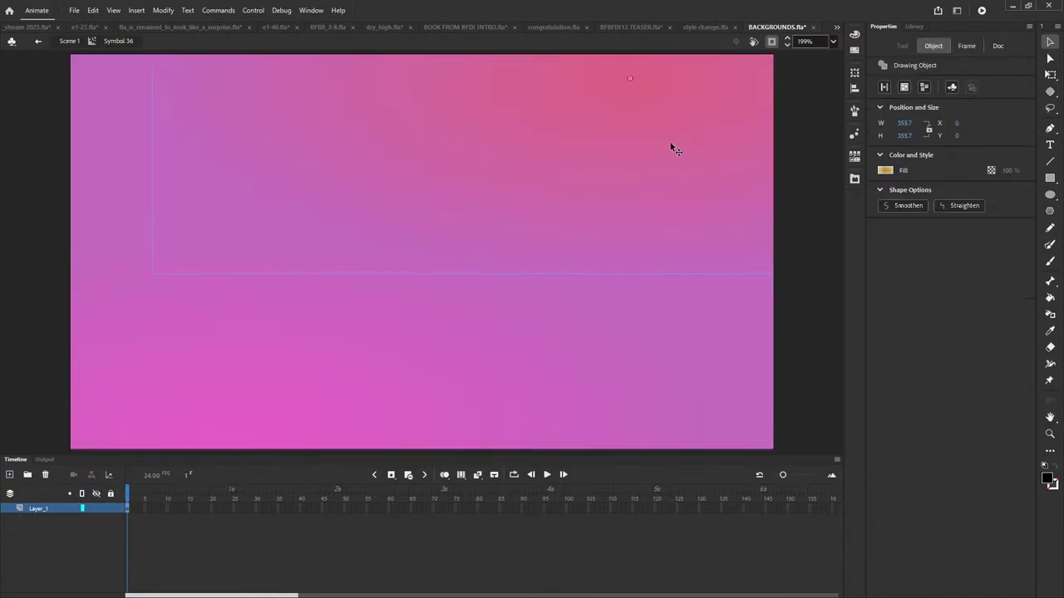
{"action": "left_click", "coordinate": [72, 40]}
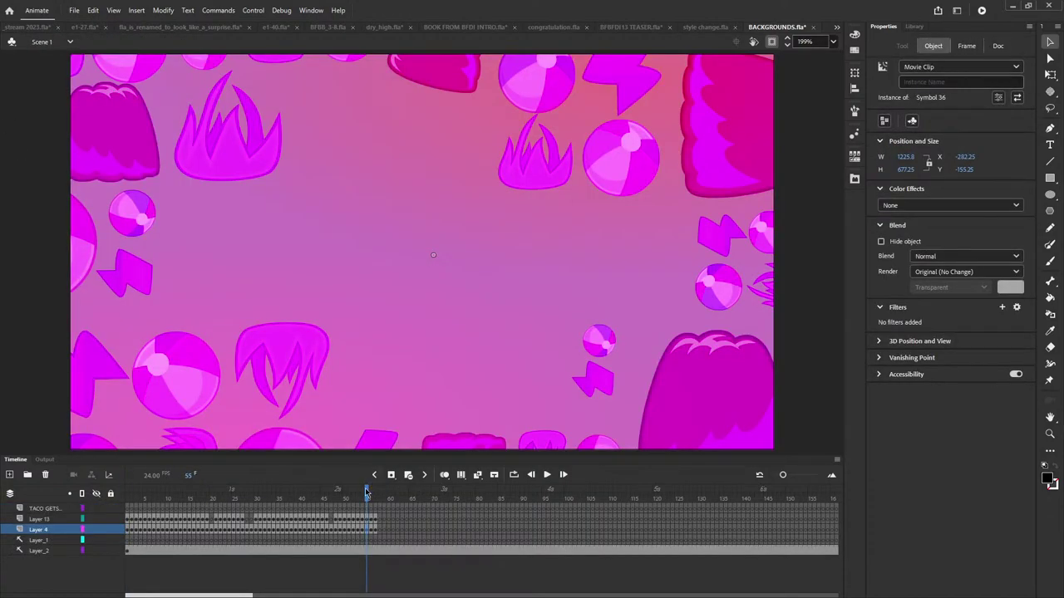
- View the red cracked grid on frame 56 and the orange flowers on frame 57, checking one of the small bubbles
{"action": "left_click", "coordinate": [564, 476]}
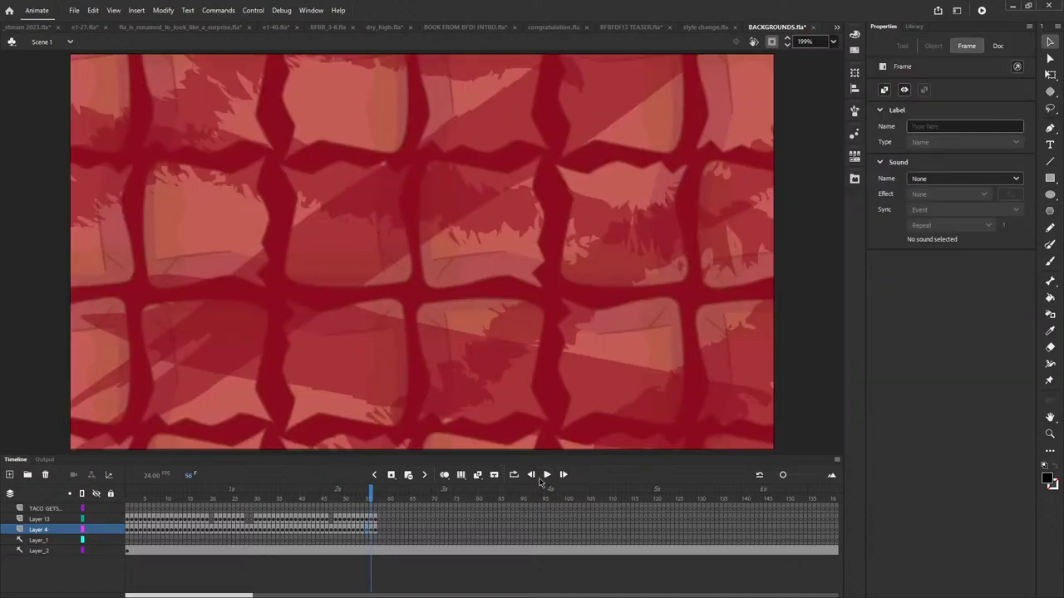
{"action": "left_click", "coordinate": [564, 476]}
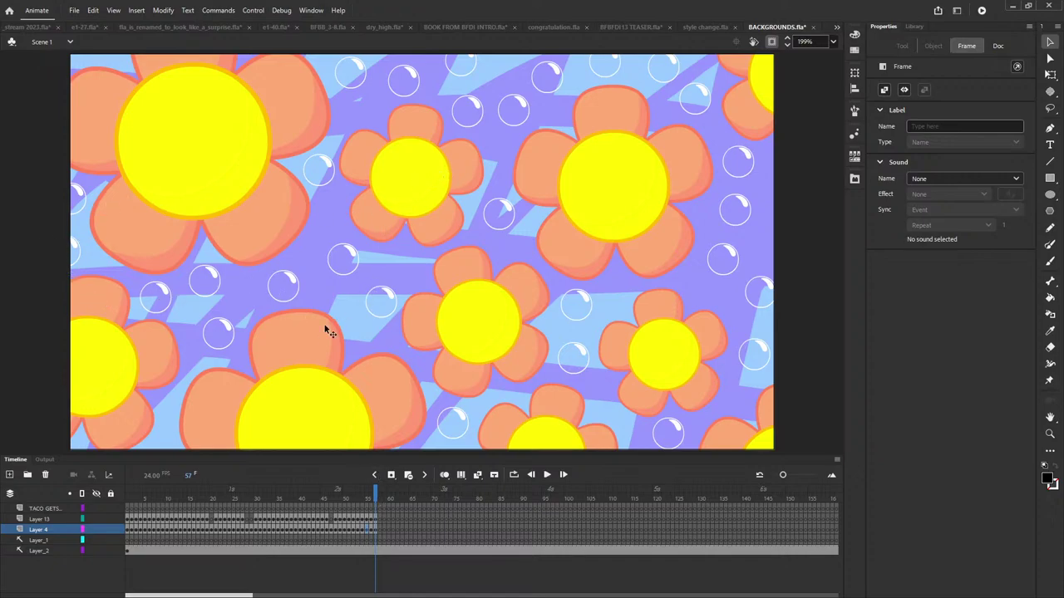
{"action": "left_click", "coordinate": [487, 243]}
{"action": "left_click", "coordinate": [378, 494]}
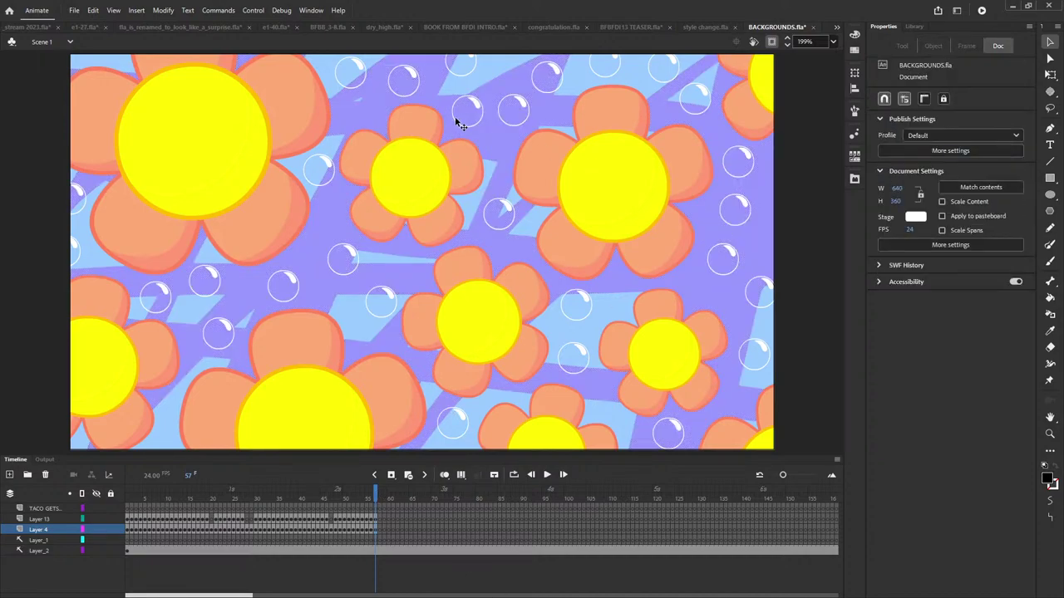
{"action": "left_click", "coordinate": [326, 165]}
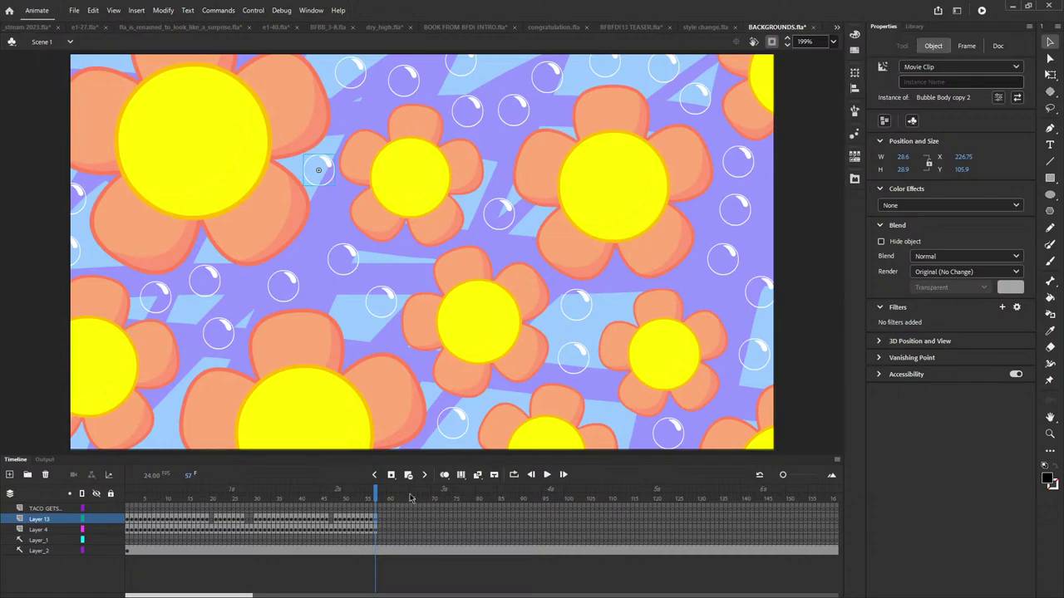
{"action": "left_click", "coordinate": [835, 314]}
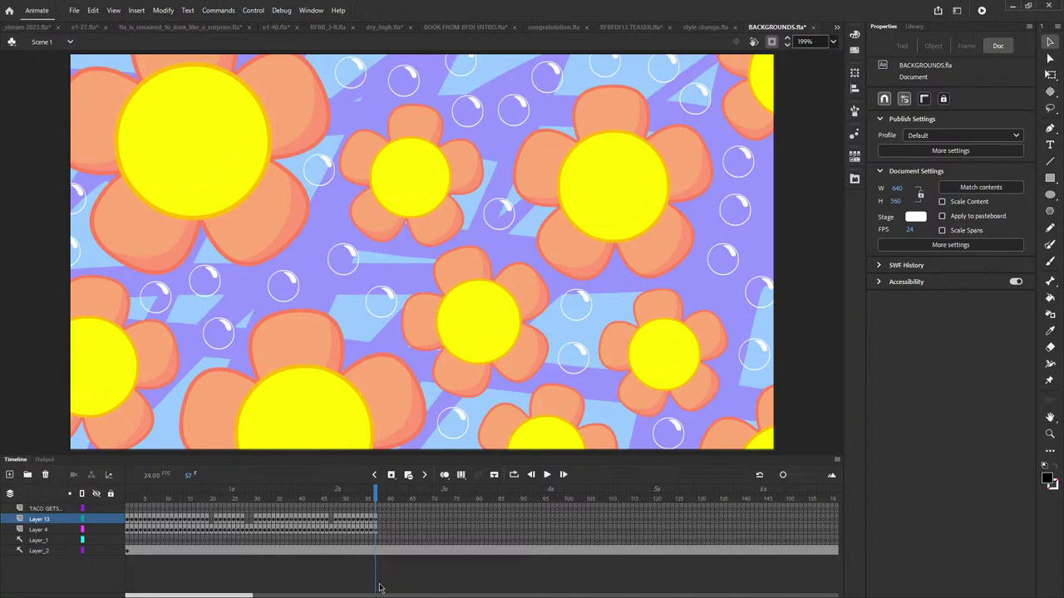
- Close BACKGROUNDS.fla, hide the artwork outside the stage in poster new.fla, and look at poster.fla as well
{"action": "left_click", "coordinate": [814, 31]}
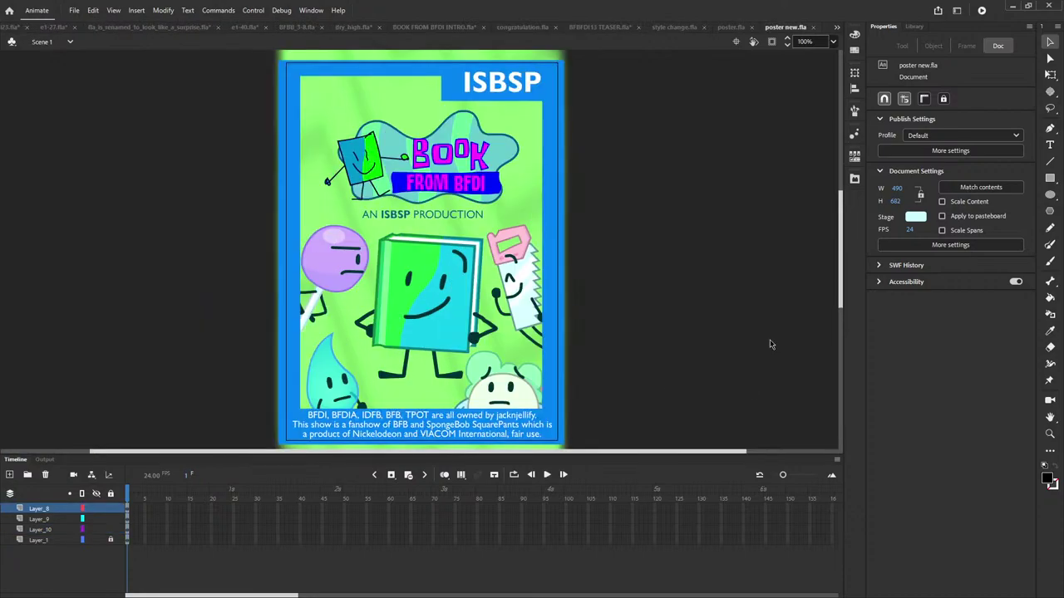
{"action": "left_click", "coordinate": [771, 42]}
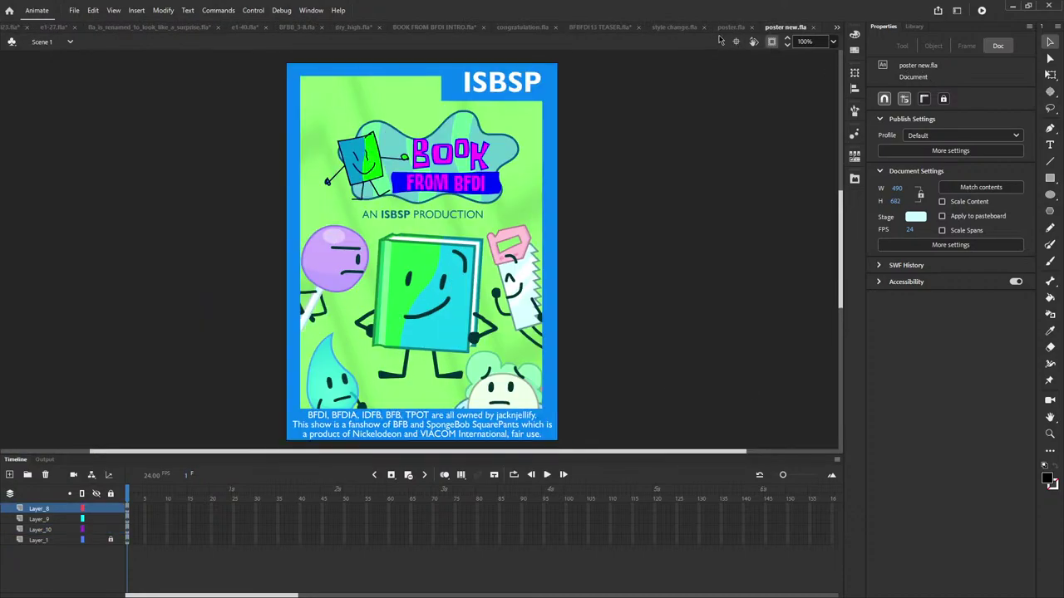
{"action": "left_click", "coordinate": [730, 26]}
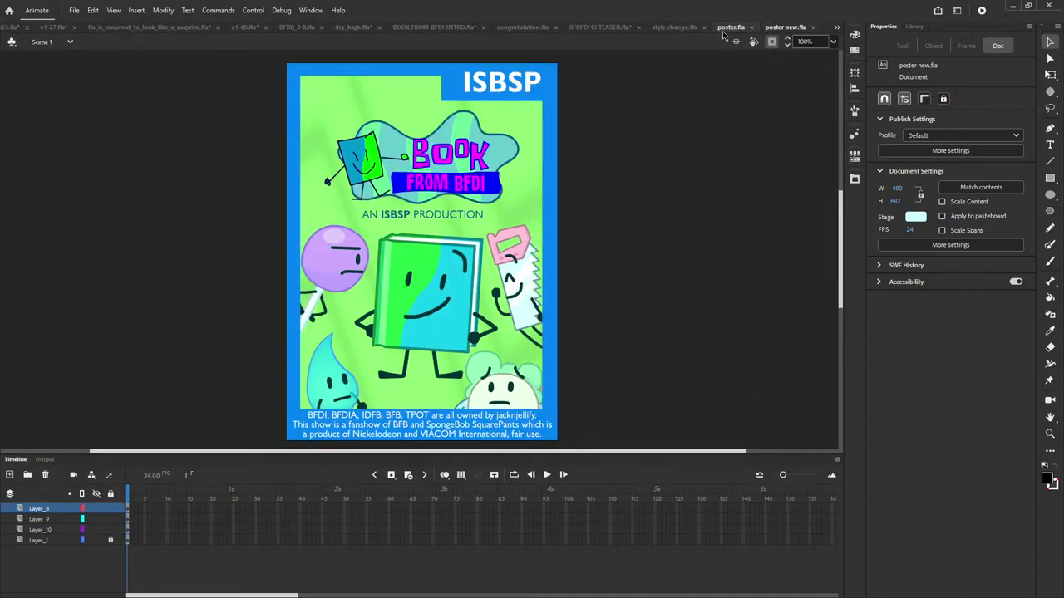
{"action": "left_click", "coordinate": [803, 27]}
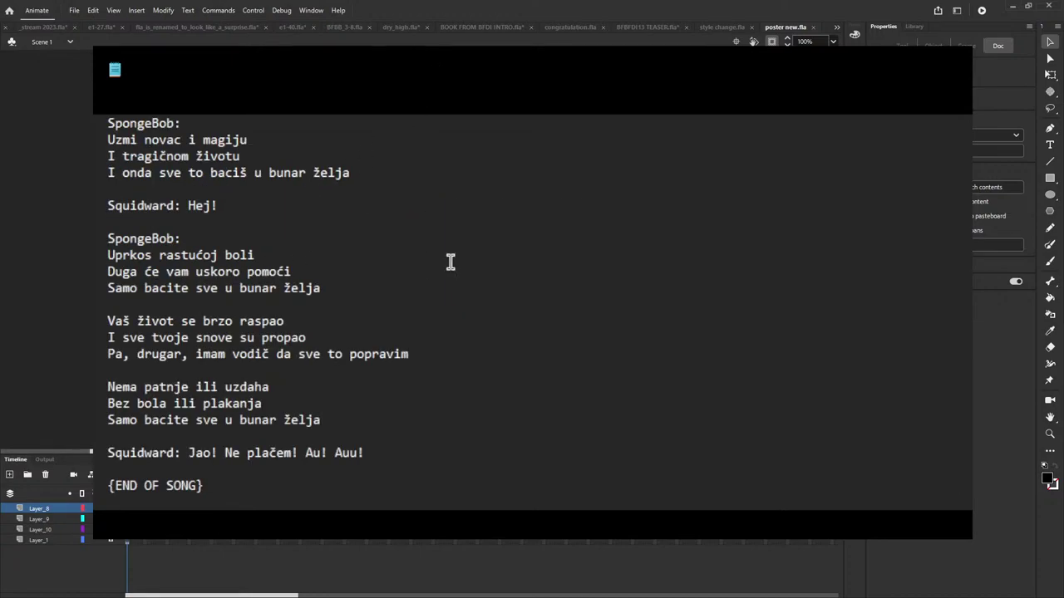
- Read through the SpongeBob dub script in Notepad, covering the wishing-well song lyrics and the dialogue with Mr Krabs and Patrick
{"action": "scroll", "coordinate": [460, 262], "scroll_direction": "up", "scroll_amount": 1}
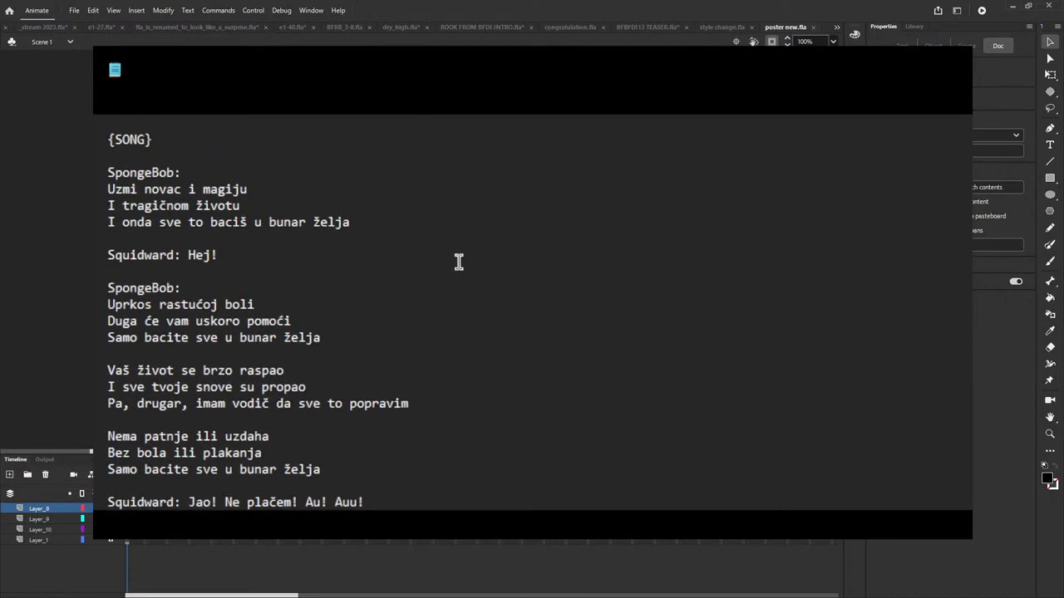
{"action": "left_click_drag", "start_coordinate": [107, 189], "coordinate": [209, 295]}
{"action": "left_click", "coordinate": [208, 288]}
{"action": "scroll", "coordinate": [300, 287], "scroll_direction": "down", "scroll_amount": 3}
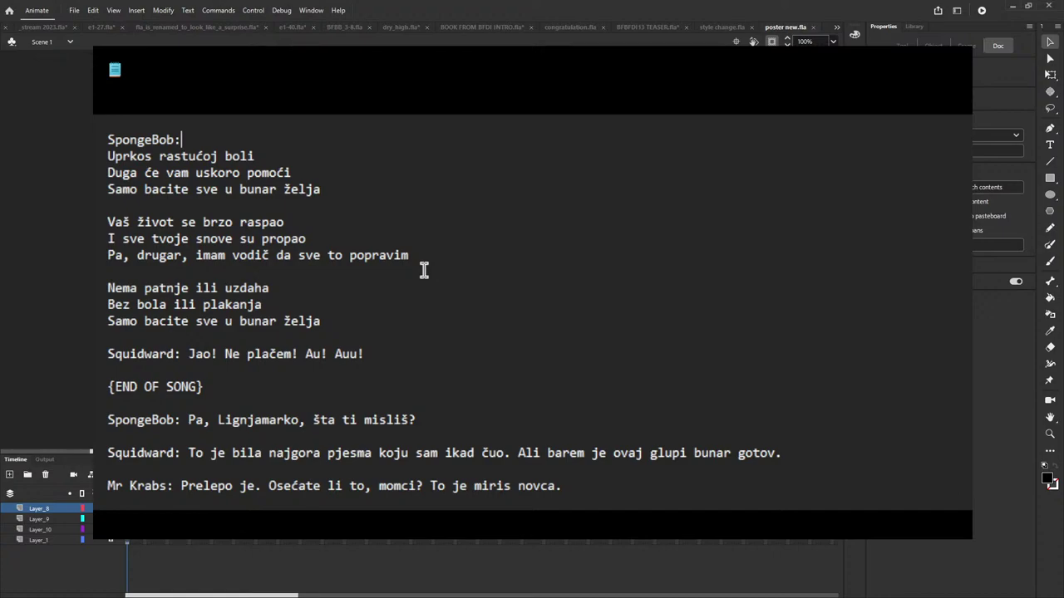
{"action": "scroll", "coordinate": [399, 282], "scroll_direction": "down", "scroll_amount": 17}
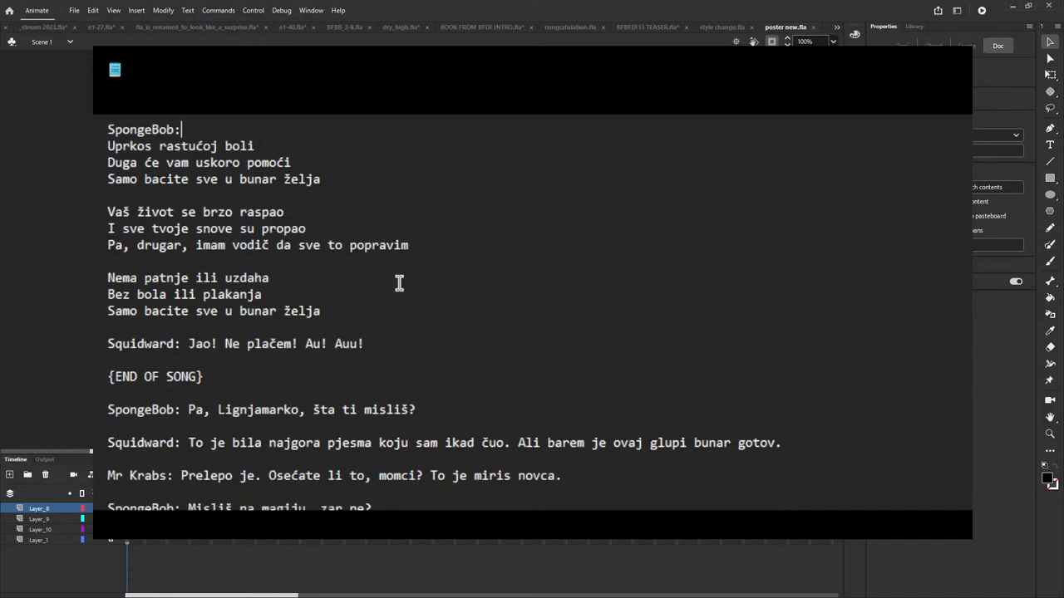
{"action": "scroll", "coordinate": [909, 319], "scroll_direction": "up", "scroll_amount": 10}
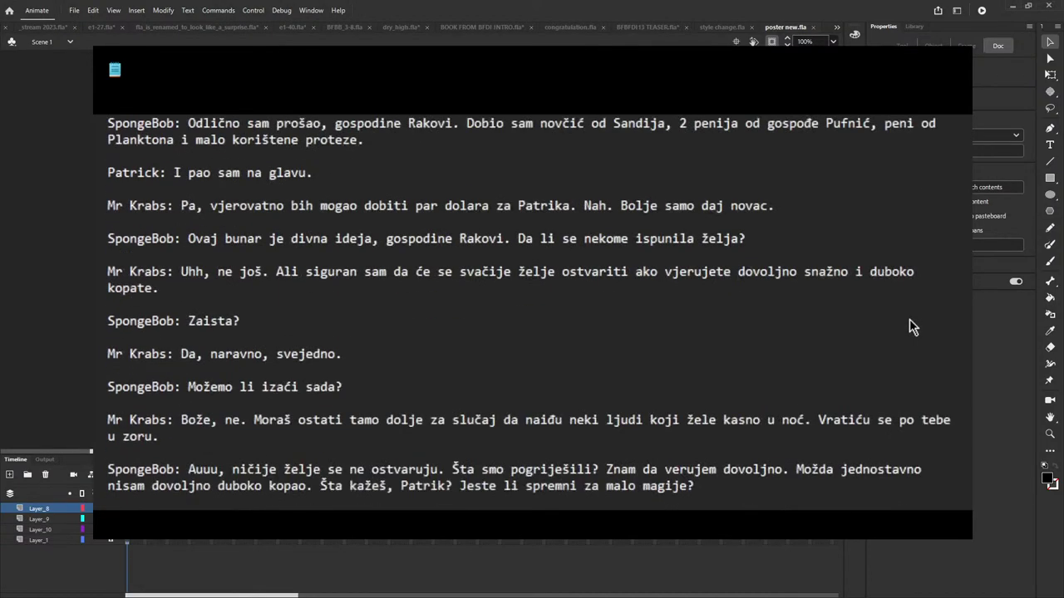
{"action": "scroll", "coordinate": [909, 320], "scroll_direction": "down", "scroll_amount": 5}
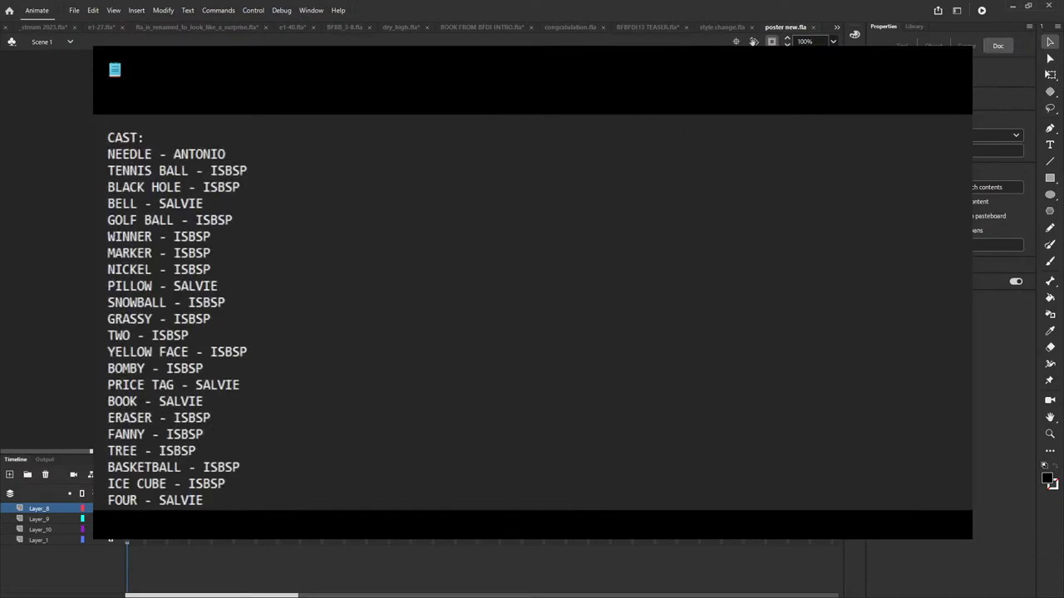
- Look through the Italian TPOT 10 fandub script, covering the Winner's nightmare scene, the elimination dialogue and the cast list
{"action": "scroll", "coordinate": [446, 383], "scroll_direction": "down", "scroll_amount": 12}
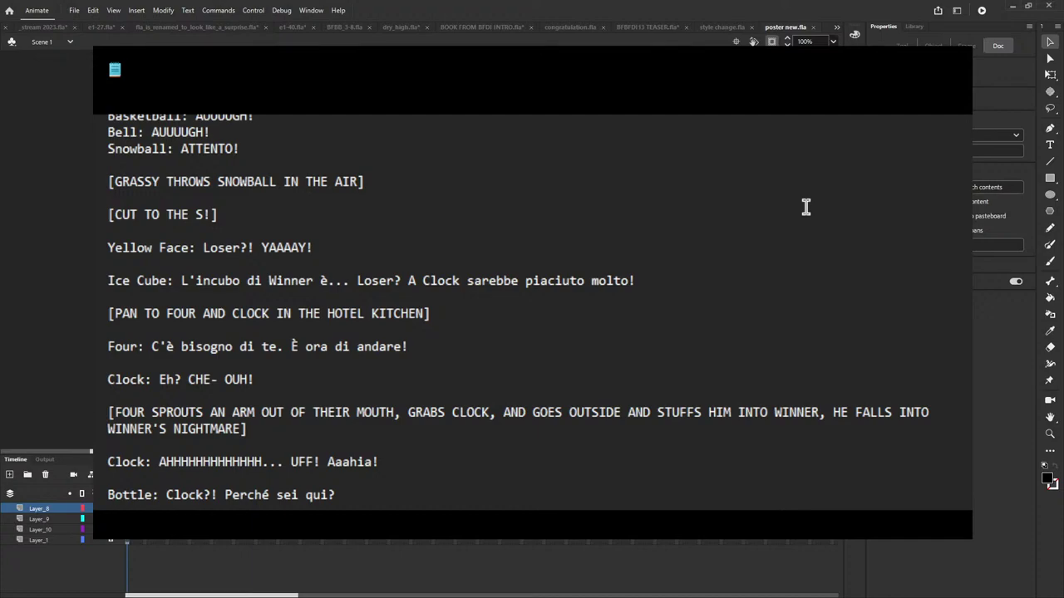
{"action": "scroll", "coordinate": [706, 349], "scroll_direction": "up", "scroll_amount": 3}
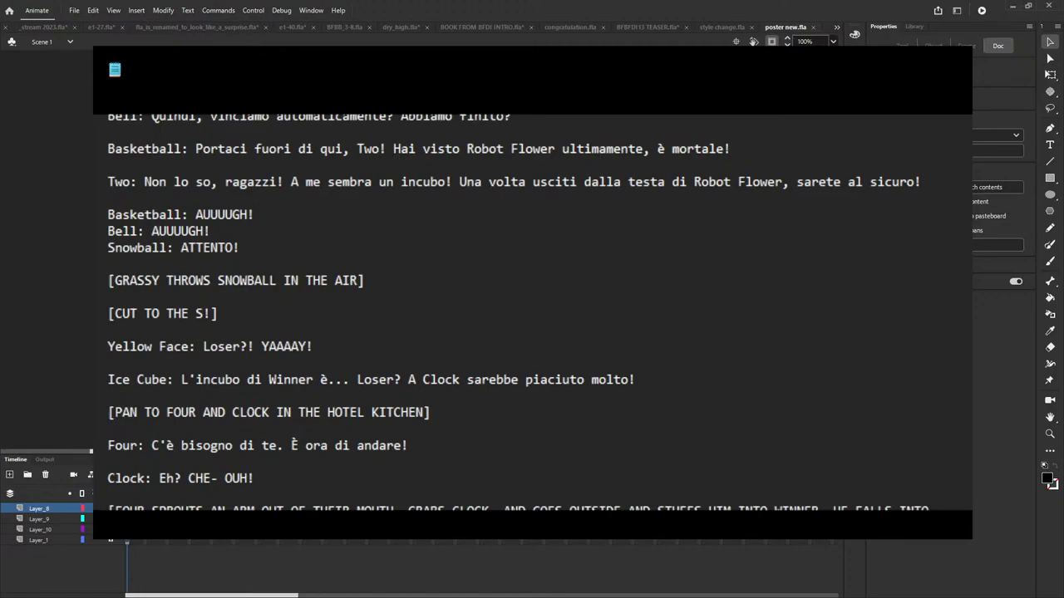
{"action": "scroll", "coordinate": [964, 208], "scroll_direction": "up", "scroll_amount": 15}
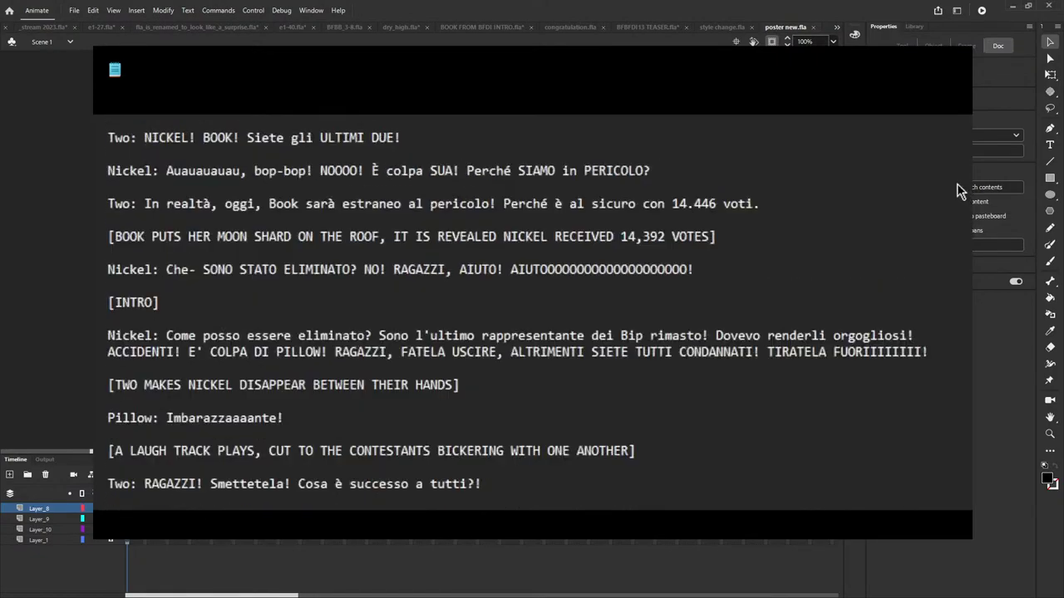
{"action": "scroll", "coordinate": [956, 190], "scroll_direction": "up", "scroll_amount": 12}
{"action": "scroll", "coordinate": [953, 177], "scroll_direction": "up", "scroll_amount": 5}
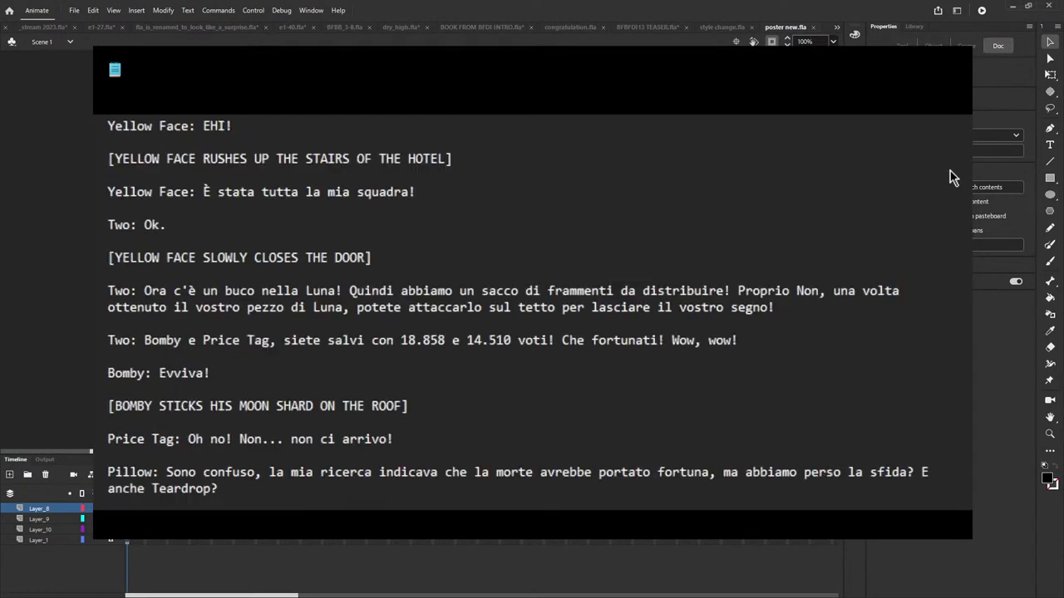
{"action": "scroll", "coordinate": [952, 177], "scroll_direction": "up", "scroll_amount": 20}
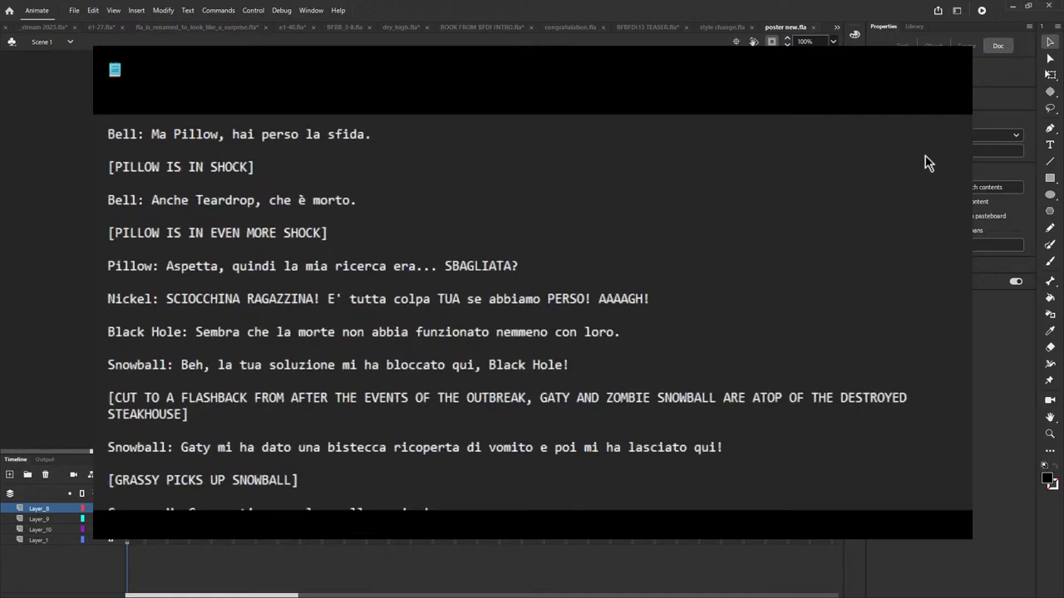
{"action": "scroll", "coordinate": [951, 171], "scroll_direction": "up", "scroll_amount": 5}
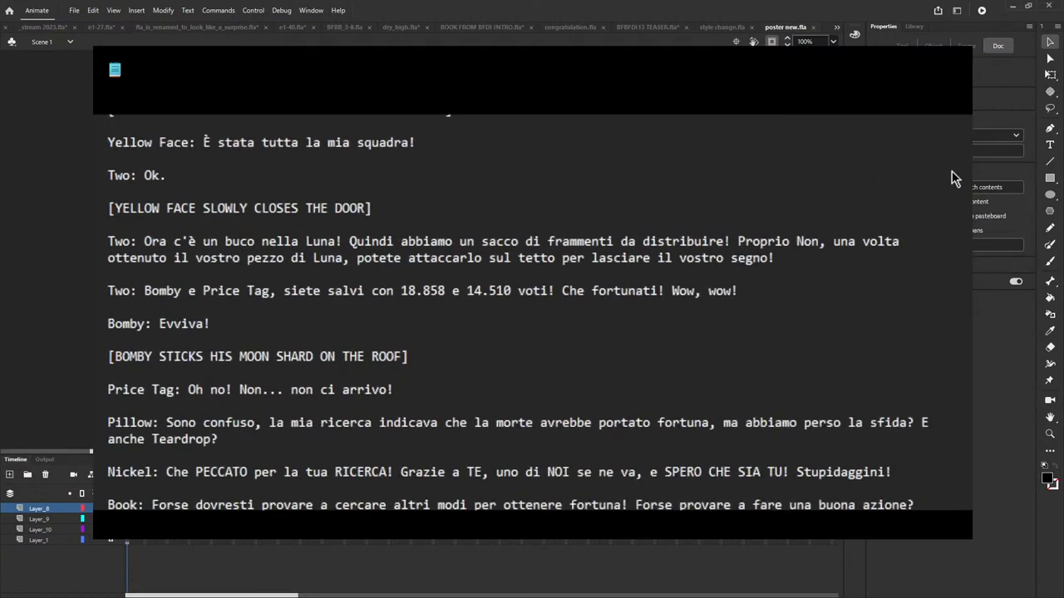
{"action": "scroll", "coordinate": [952, 172], "scroll_direction": "up", "scroll_amount": 20}
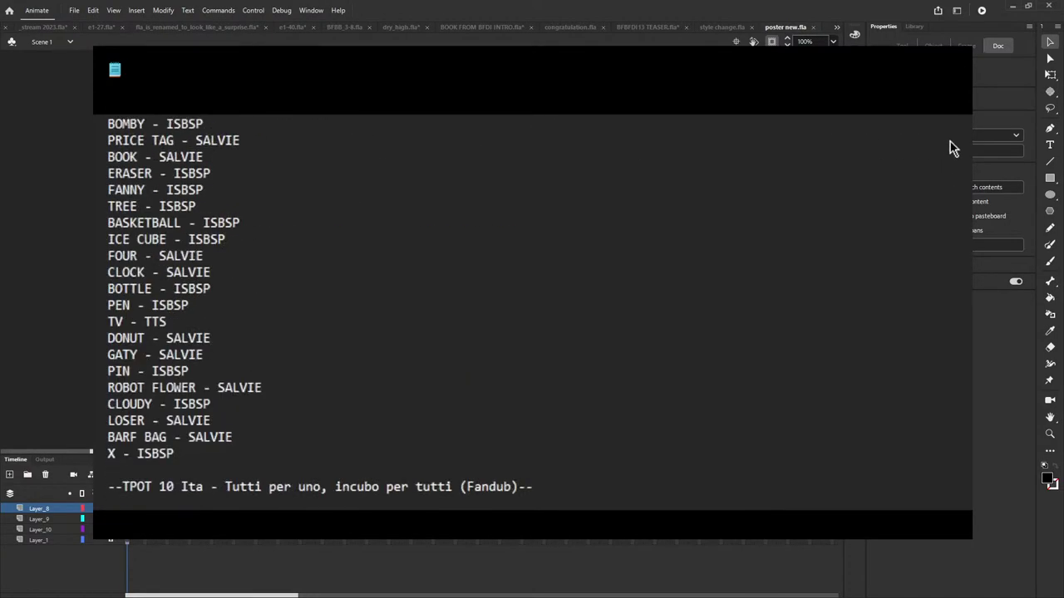
- Look through the Italian fandub script, from the cast list to Two's dialogue on the hotel roof
{"action": "scroll", "coordinate": [953, 148], "scroll_direction": "down", "scroll_amount": 20}
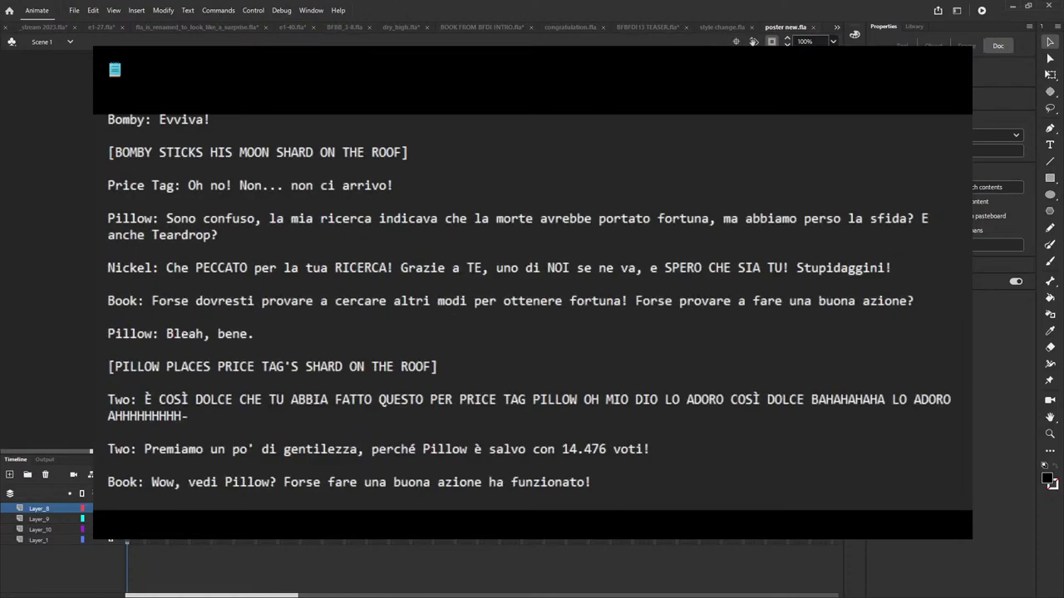
{"action": "scroll", "coordinate": [970, 175], "scroll_direction": "up", "scroll_amount": 4}
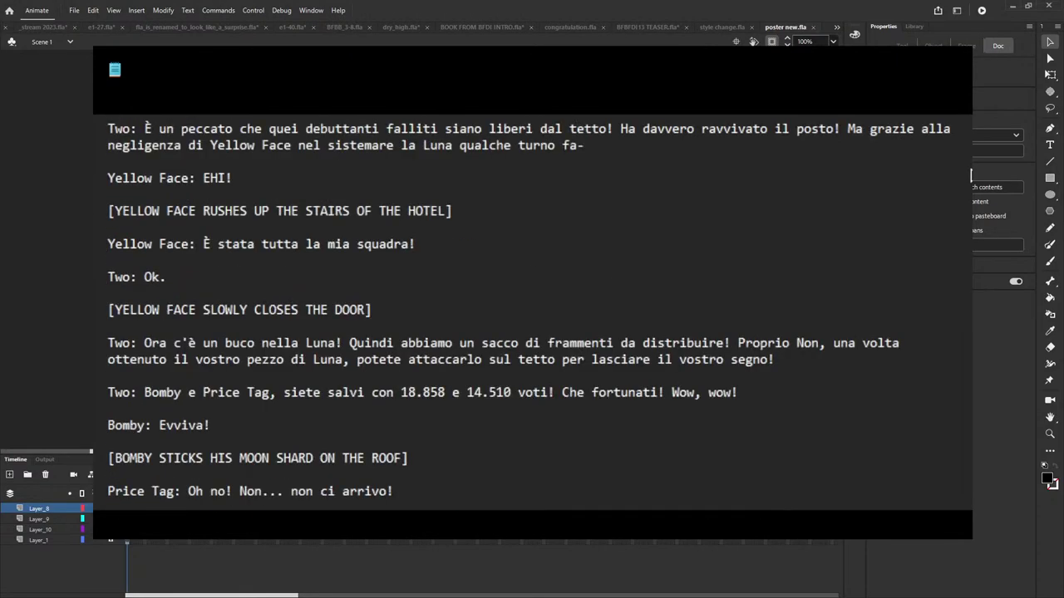
{"action": "scroll", "coordinate": [283, 357], "scroll_direction": "up", "scroll_amount": 3}
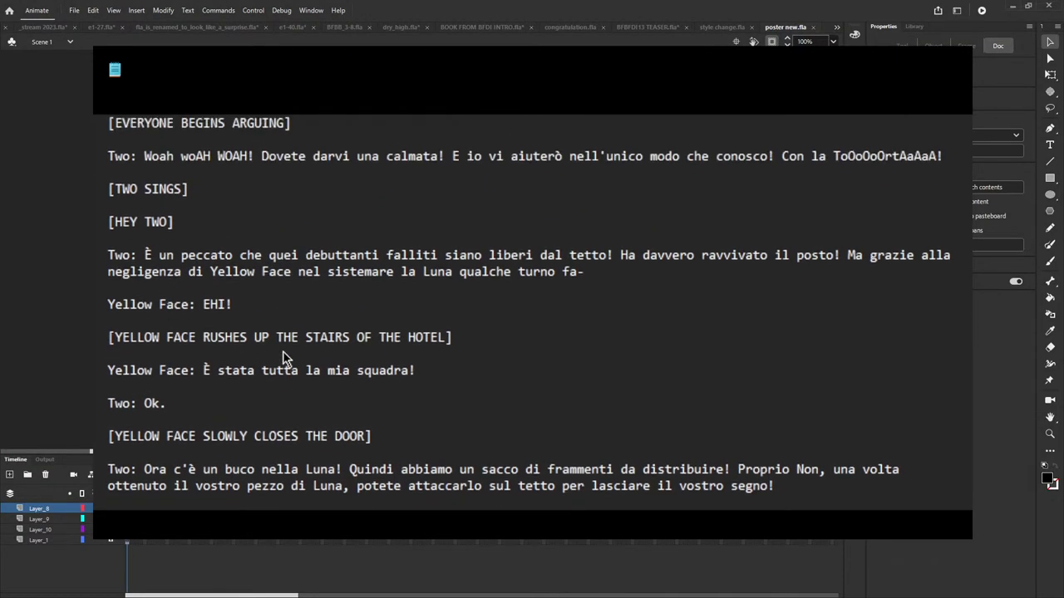
{"action": "scroll", "coordinate": [283, 358], "scroll_direction": "up", "scroll_amount": 3}
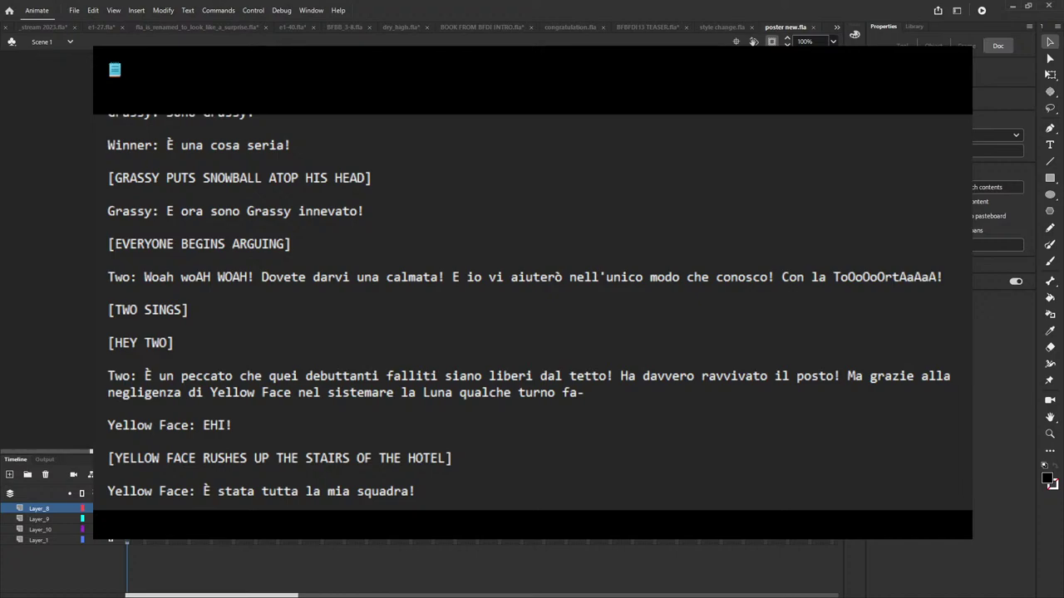
{"action": "left_click", "coordinate": [423, 68]}
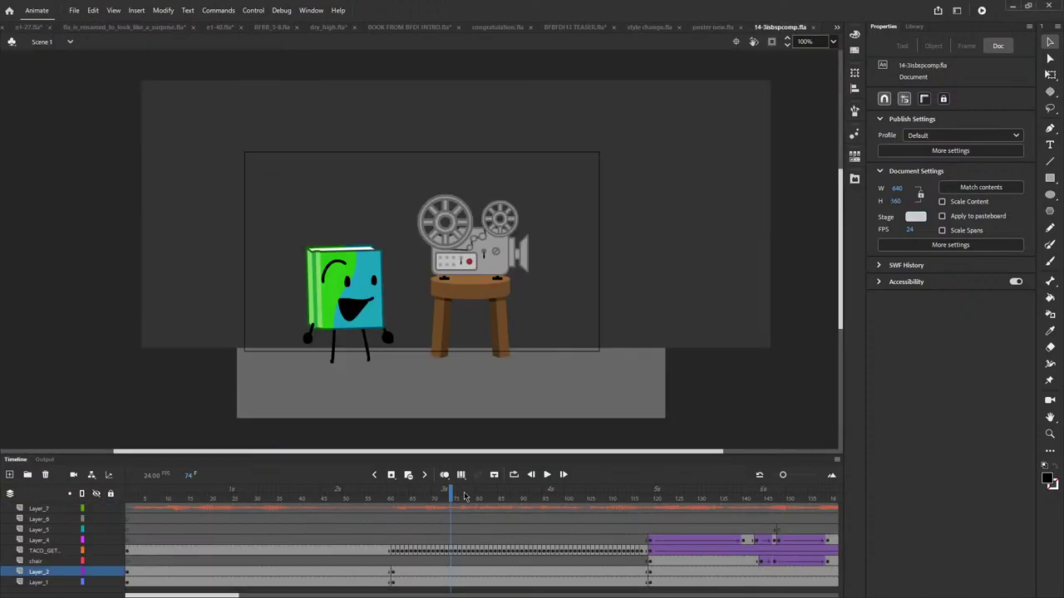
- Scrub forward through the 14-3isbspcomp scene and return the 14-4isbspcomp timeline to frame 1
{"action": "left_click_drag", "start_coordinate": [465, 497], "coordinate": [766, 495]}
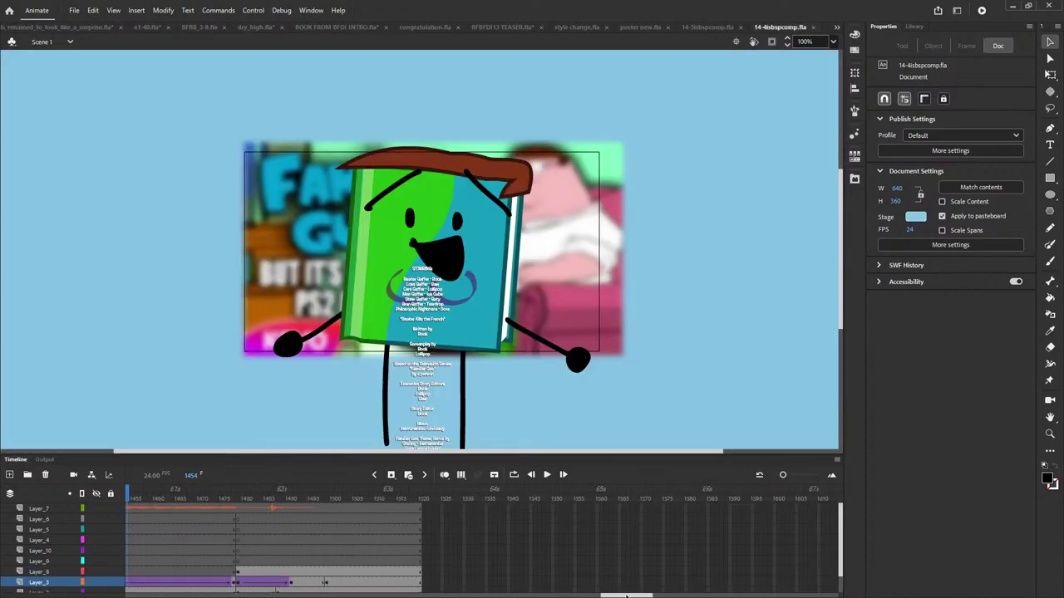
{"action": "left_click_drag", "start_coordinate": [605, 595], "coordinate": [125, 595]}
{"action": "left_click", "coordinate": [142, 496]}
{"action": "left_click_drag", "start_coordinate": [109, 496], "coordinate": [125, 496]}
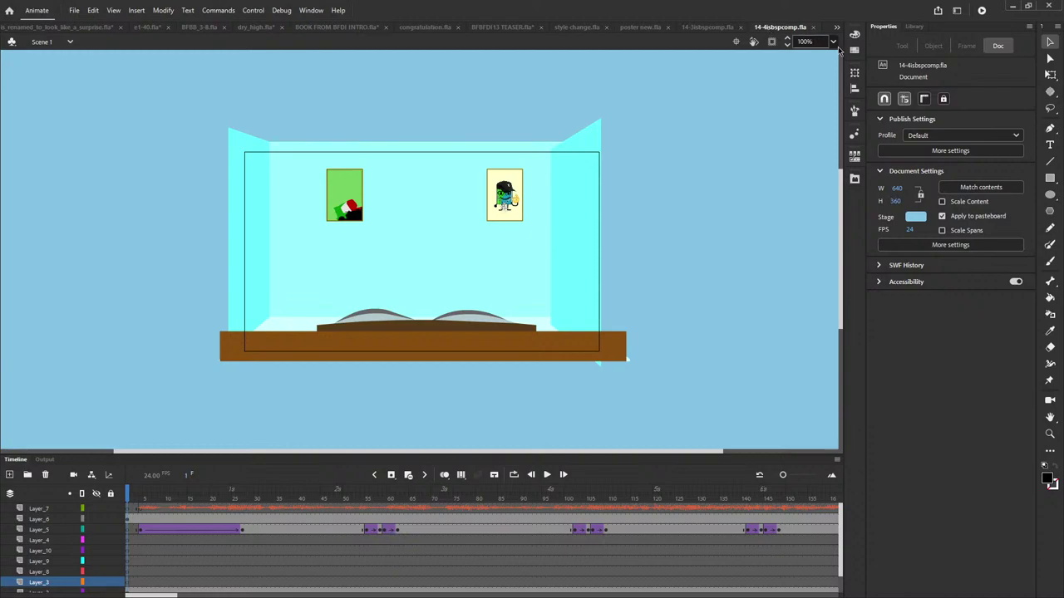
- Examine the green framed picture on the wall up close and restore the stage view to 199%
{"action": "left_click", "coordinate": [834, 42]}
{"action": "left_click", "coordinate": [840, 57]}
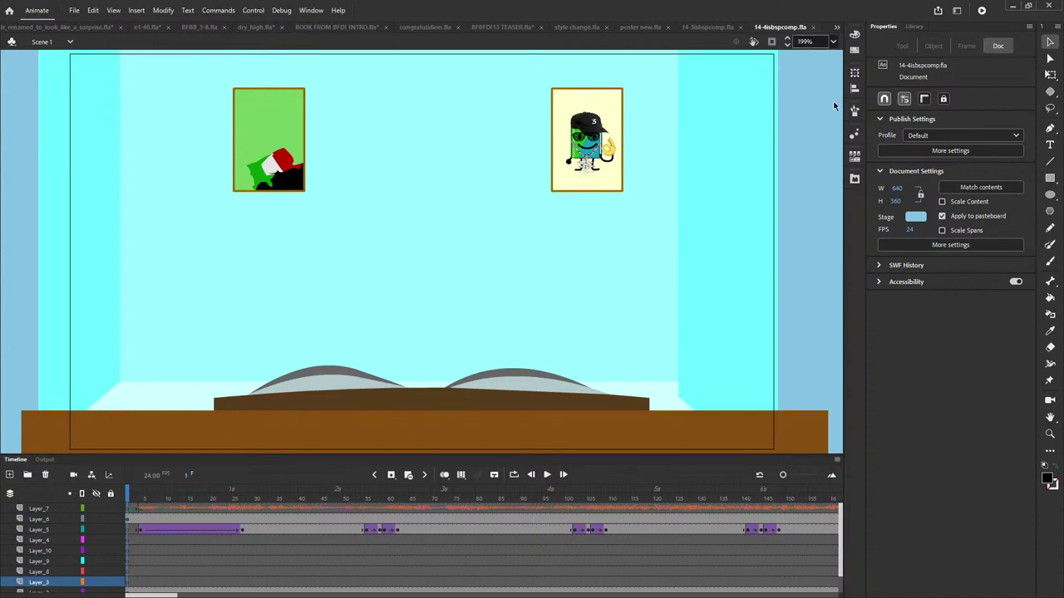
{"action": "key", "text": "ctrl+1"}
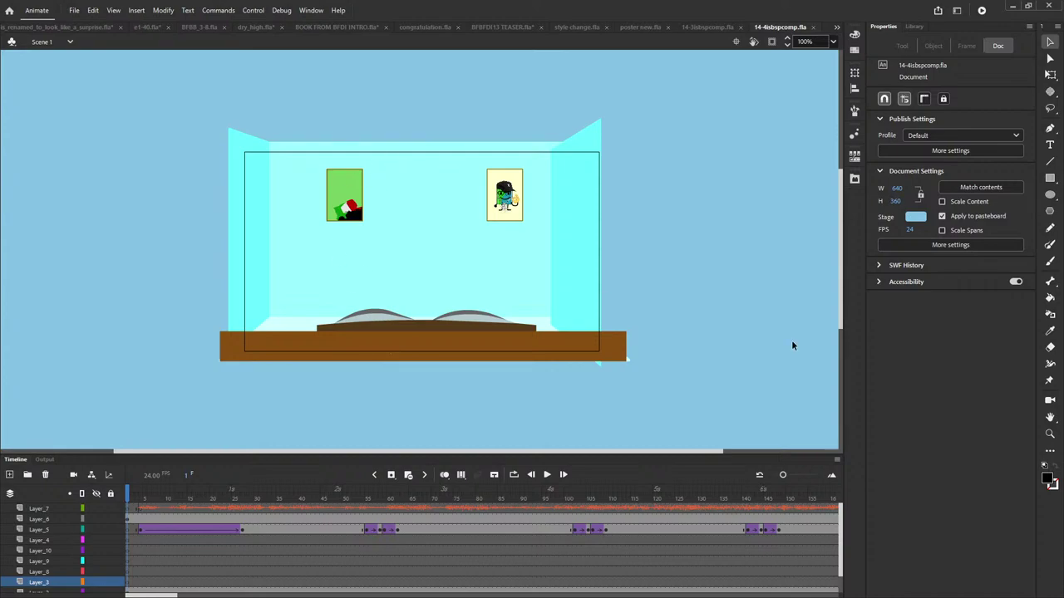
{"action": "left_click", "coordinate": [1050, 433]}
{"action": "left_click_drag", "start_coordinate": [325, 166], "coordinate": [387, 239]}
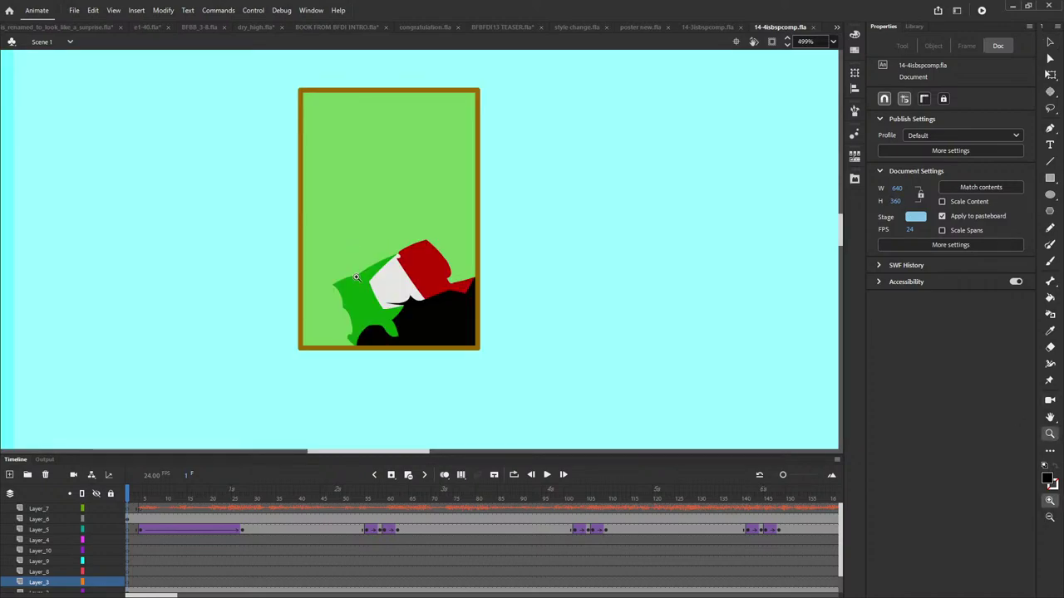
{"action": "left_click", "coordinate": [831, 41]}
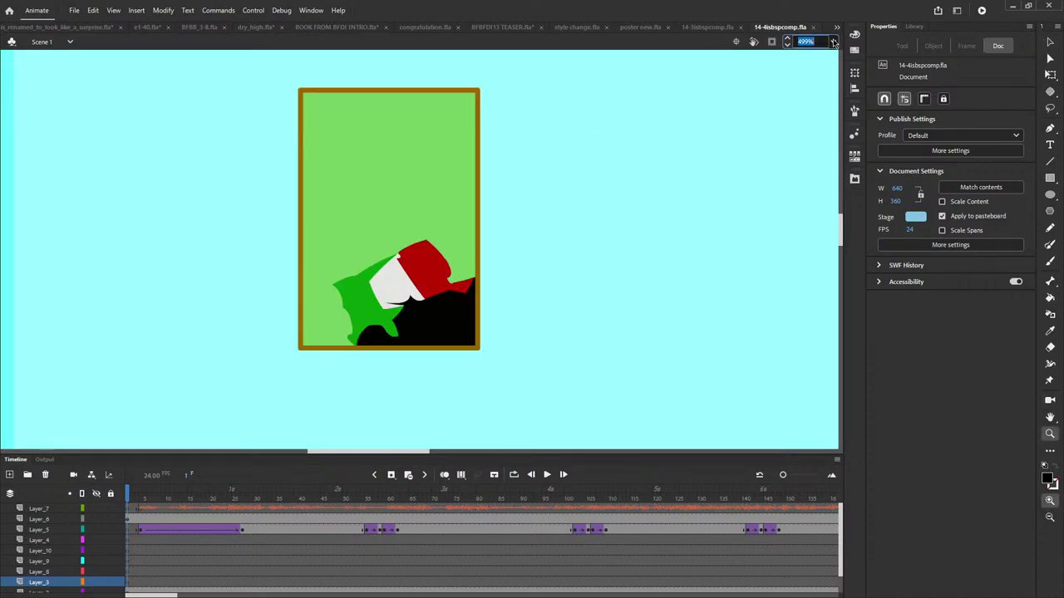
{"action": "type", "text": "199"}
{"action": "key", "text": "Return"}
- Play the scene from frame 1, toggle Layer_5's visibility off and on, and resume playback
{"action": "left_click", "coordinate": [548, 475]}
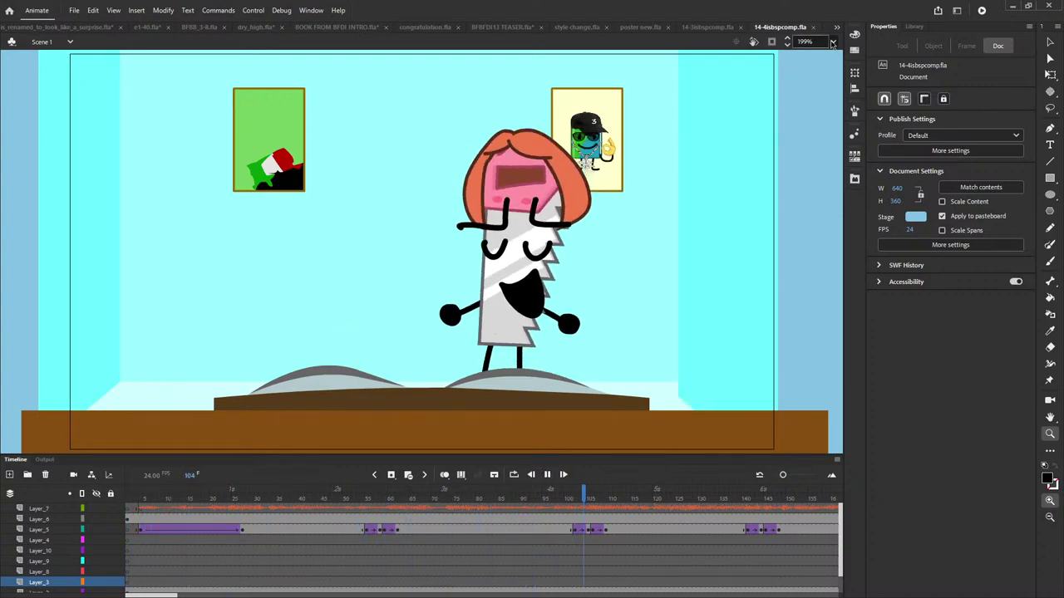
{"action": "left_click", "coordinate": [97, 530]}
{"action": "left_click", "coordinate": [96, 529]}
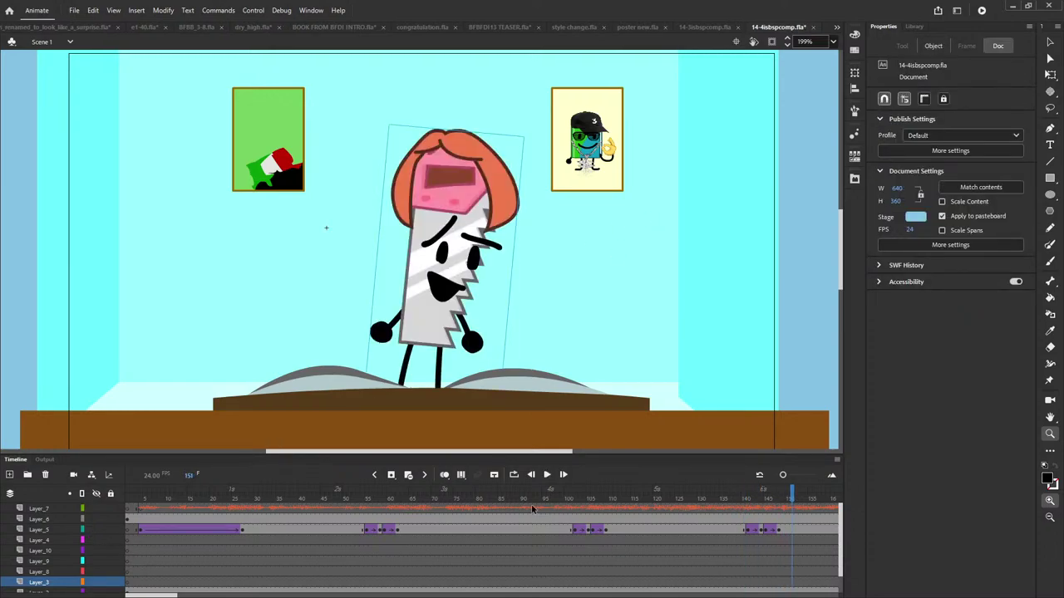
{"action": "left_click", "coordinate": [547, 475]}
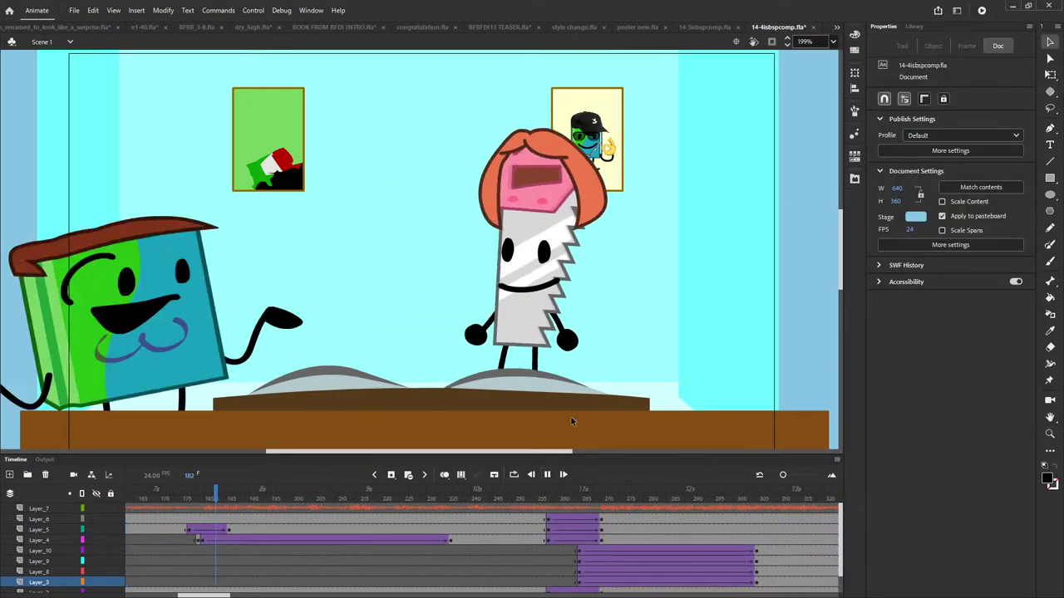
- Stop at frame 178 and examine the handwritten signature on the pasteboard beside the stage
{"action": "left_click", "coordinate": [206, 497]}
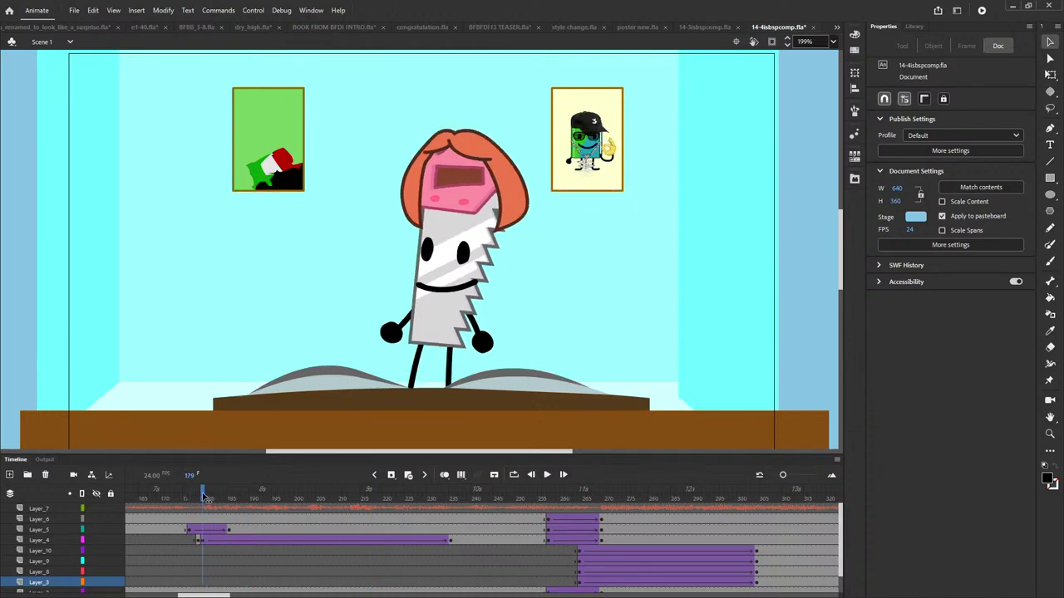
{"action": "left_click_drag", "start_coordinate": [202, 497], "coordinate": [198, 497]}
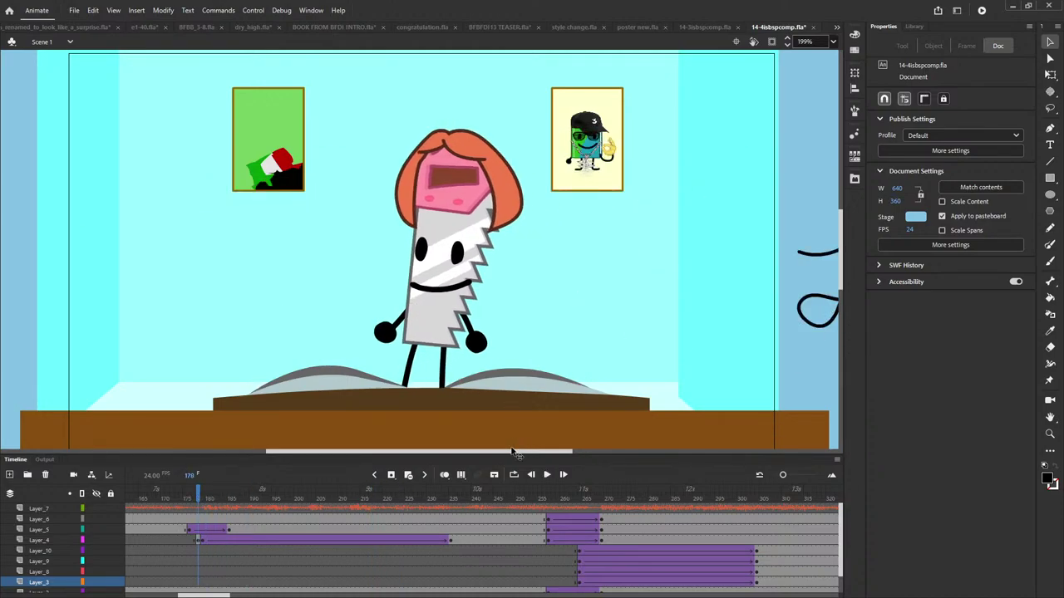
{"action": "left_click_drag", "start_coordinate": [512, 453], "coordinate": [608, 454]}
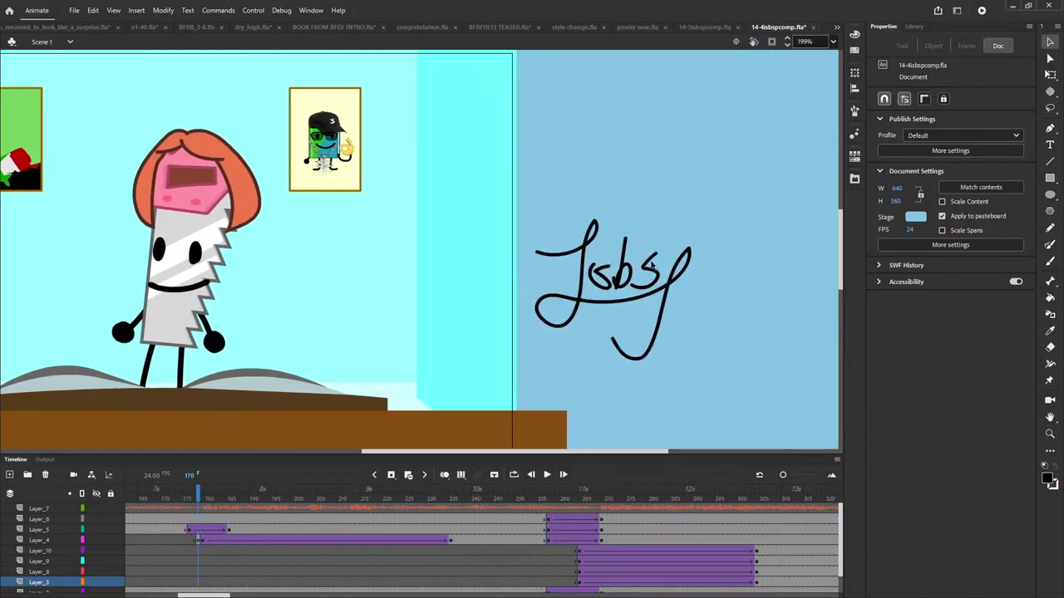
- Try to shift Layer_4's tween keyframe from frame 179 to frame 167, and undo the move
{"action": "left_click", "coordinate": [204, 541]}
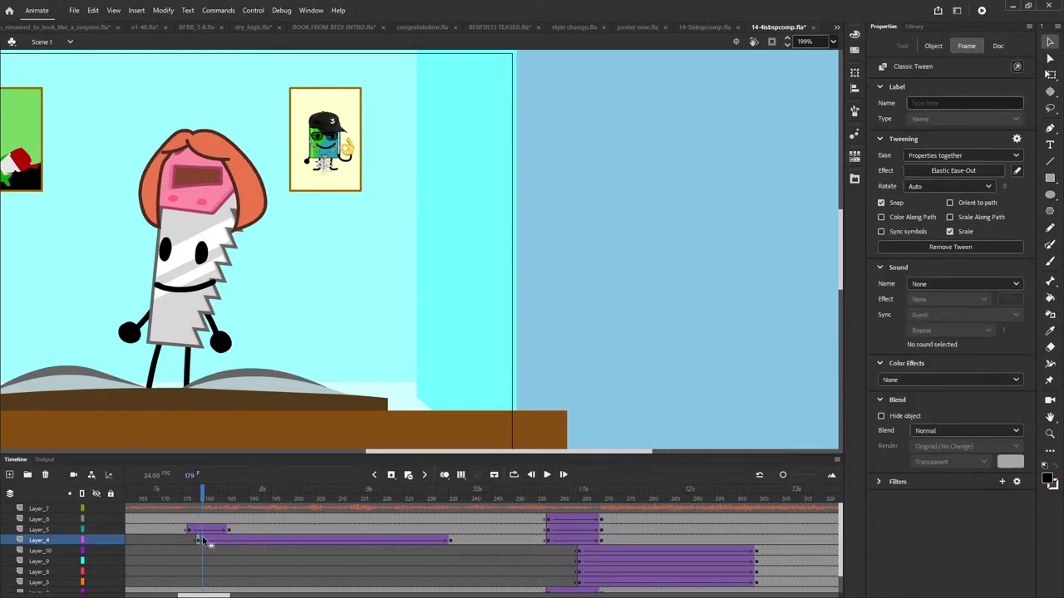
{"action": "left_click", "coordinate": [832, 43]}
{"action": "left_click", "coordinate": [834, 54]}
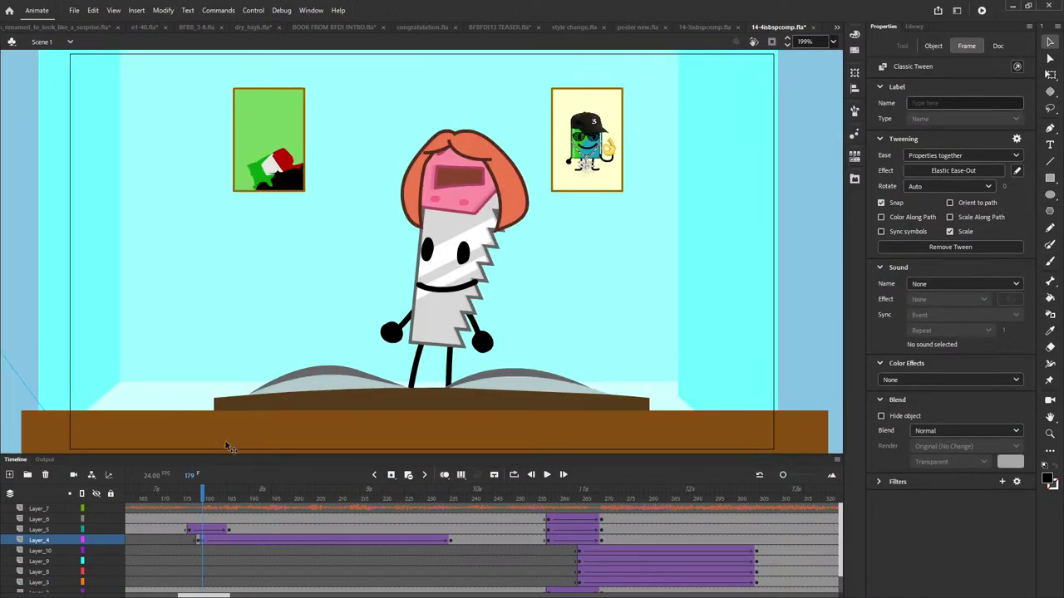
{"action": "left_click_drag", "start_coordinate": [203, 541], "coordinate": [149, 541]}
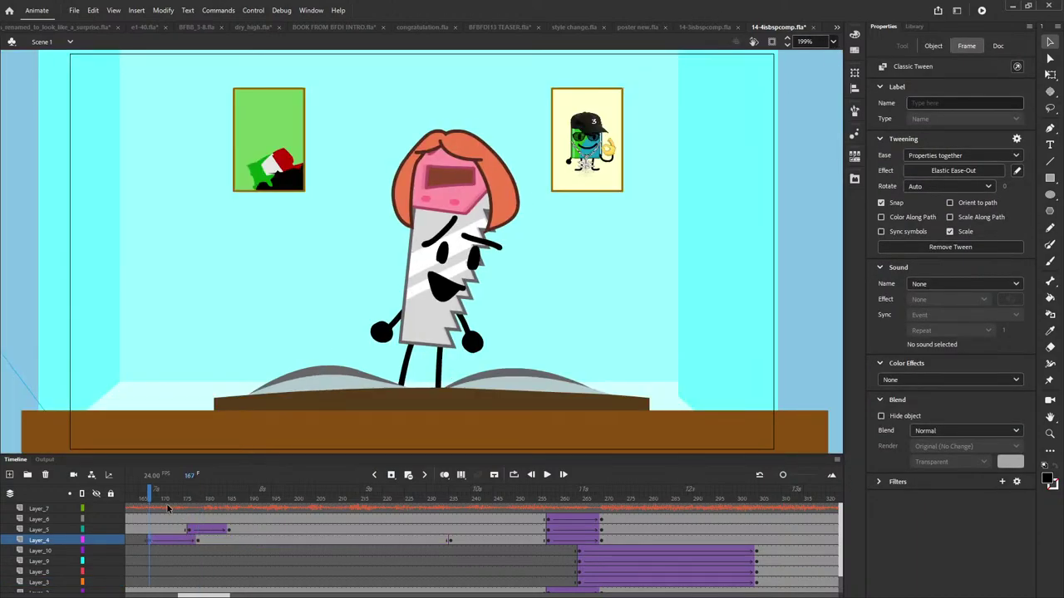
{"action": "mouse_move", "coordinate": [150, 499]}
{"action": "left_mouse_down"}
{"action": "mouse_move", "coordinate": [202, 507]}
{"action": "mouse_move", "coordinate": [162, 513]}
{"action": "left_mouse_up"}
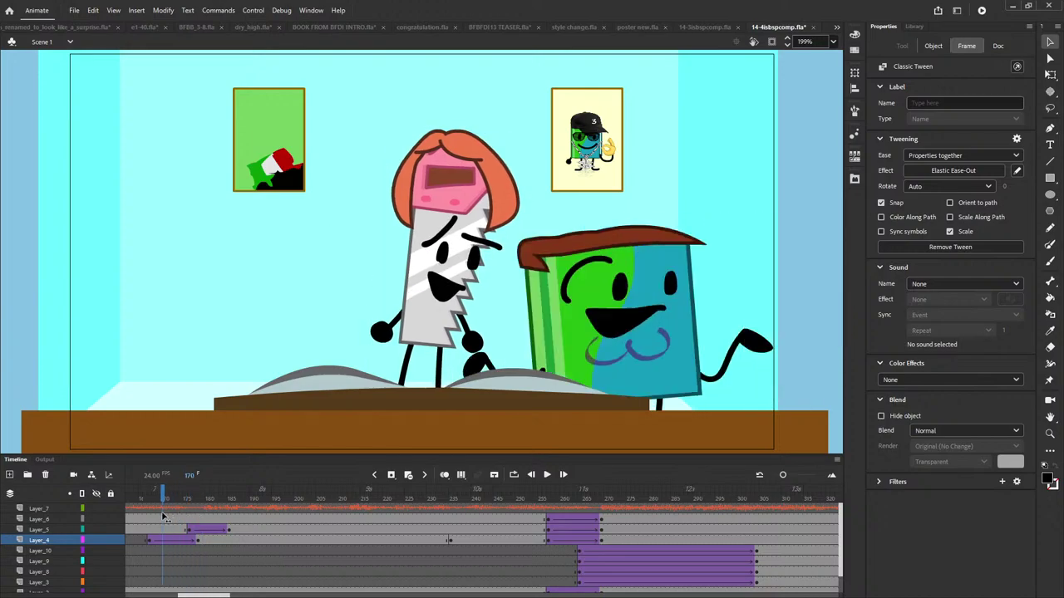
{"action": "key", "text": "ctrl+z"}
{"action": "key", "text": "ctrl+z"}
{"action": "key", "text": "ctrl+z"}
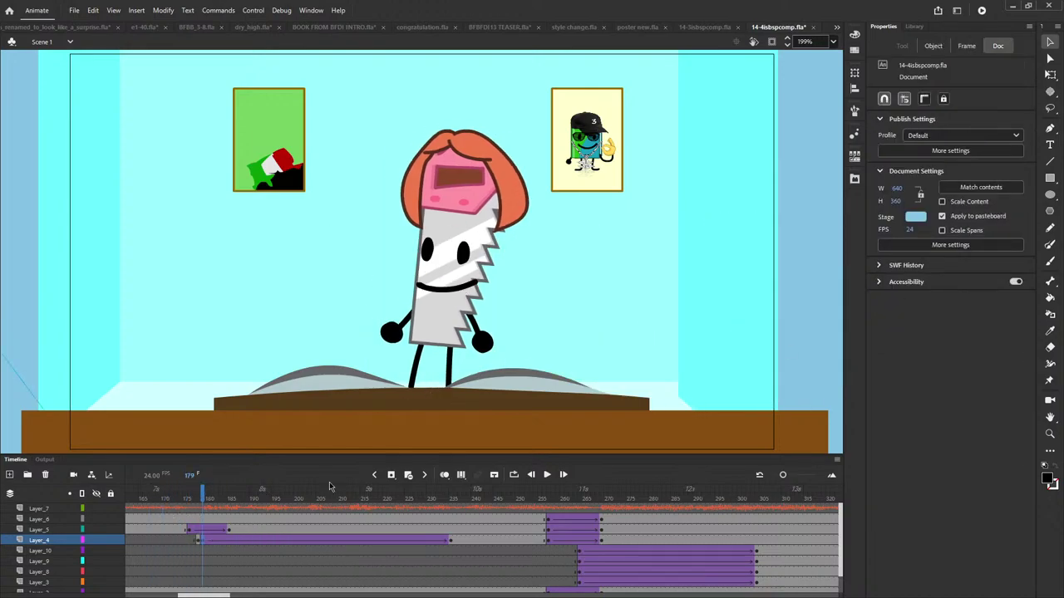
- Play the scene on to frame 319, inspect the purple lollipop character's body symbol, and return to Scene 1
{"action": "left_click", "coordinate": [545, 475]}
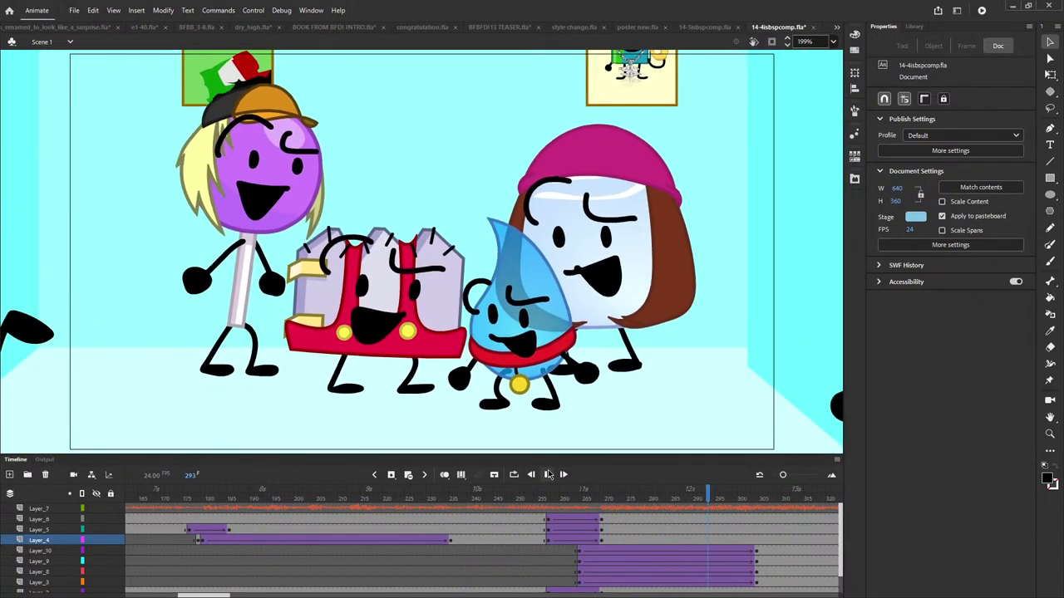
{"action": "left_click", "coordinate": [546, 475]}
{"action": "left_click", "coordinate": [239, 230]}
{"action": "double_click", "coordinate": [240, 231]}
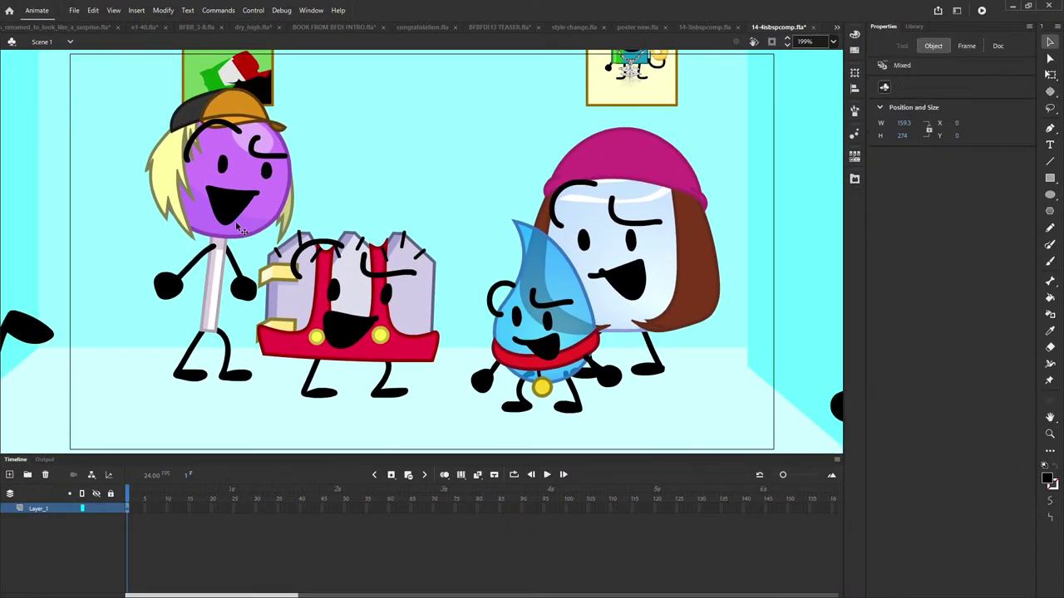
{"action": "double_click", "coordinate": [233, 200]}
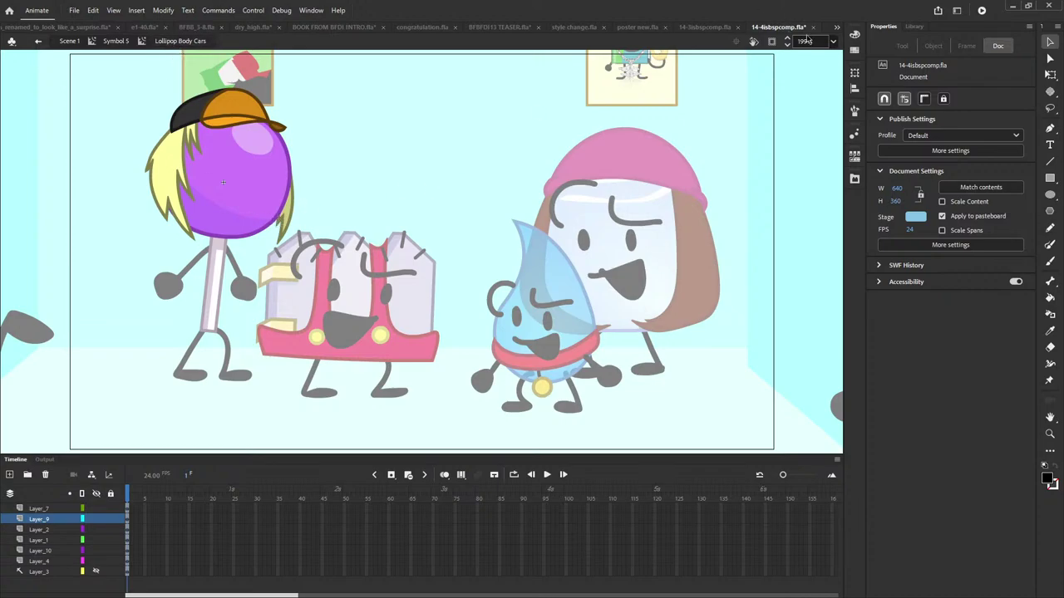
{"action": "key", "text": "ctrl+2"}
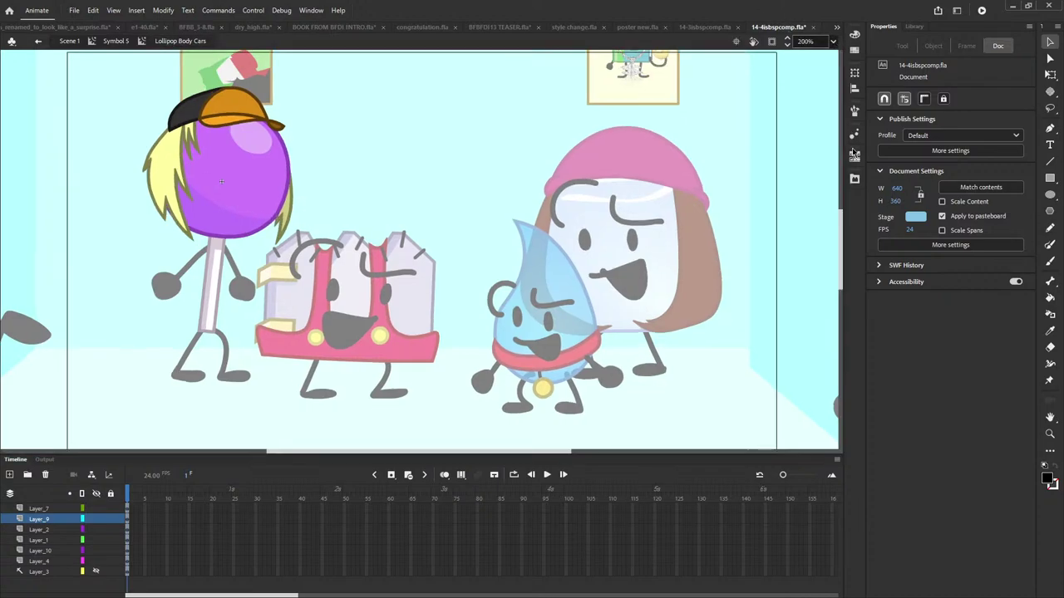
{"action": "key", "text": "ctrl+1"}
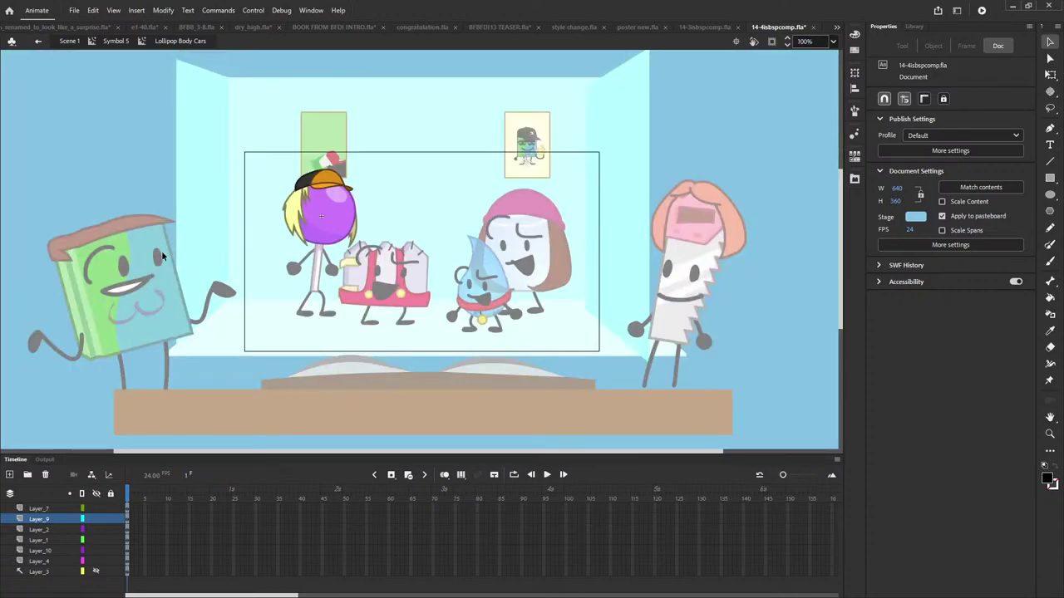
{"action": "double_click", "coordinate": [188, 283]}
{"action": "left_click", "coordinate": [70, 40]}
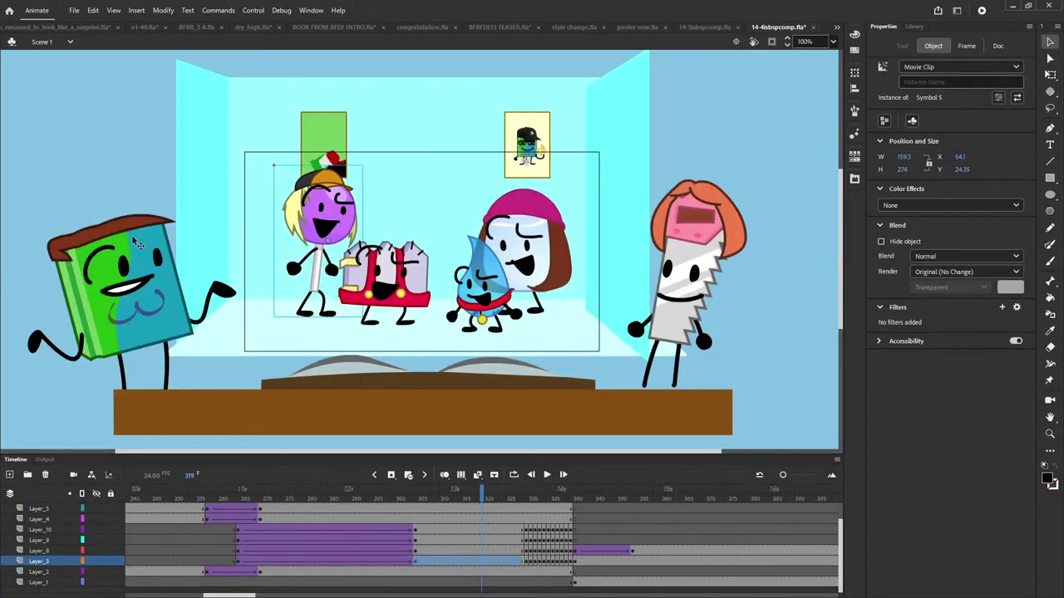
- Inspect the book character's body symbol, selecting the lower outline of its brown hair, and return to Scene 1
{"action": "double_click", "coordinate": [131, 235]}
{"action": "double_click", "coordinate": [129, 235]}
{"action": "double_click", "coordinate": [130, 237]}
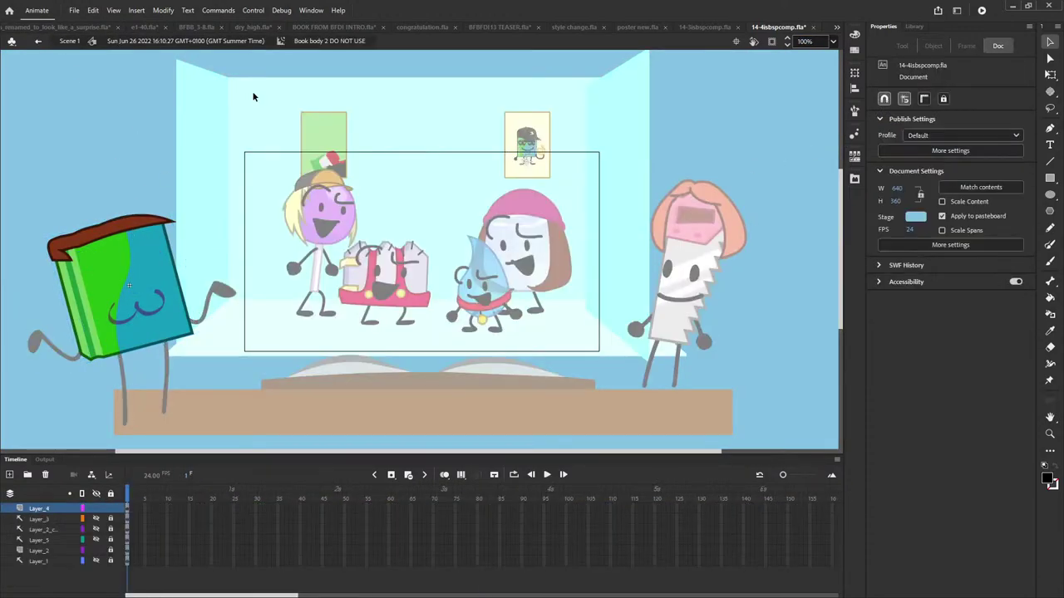
{"action": "left_click", "coordinate": [120, 238]}
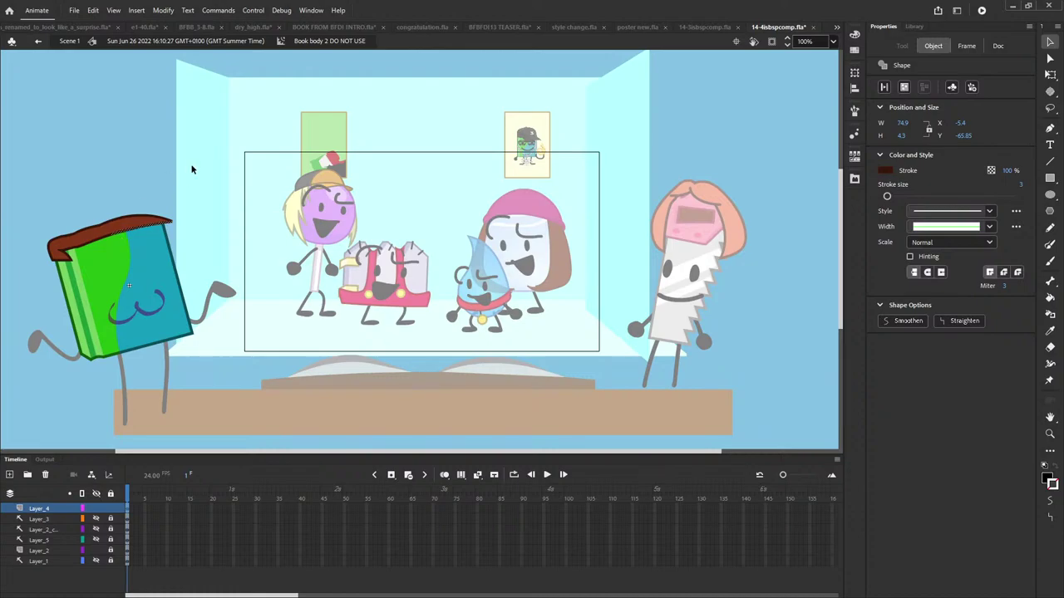
{"action": "left_click", "coordinate": [70, 40]}
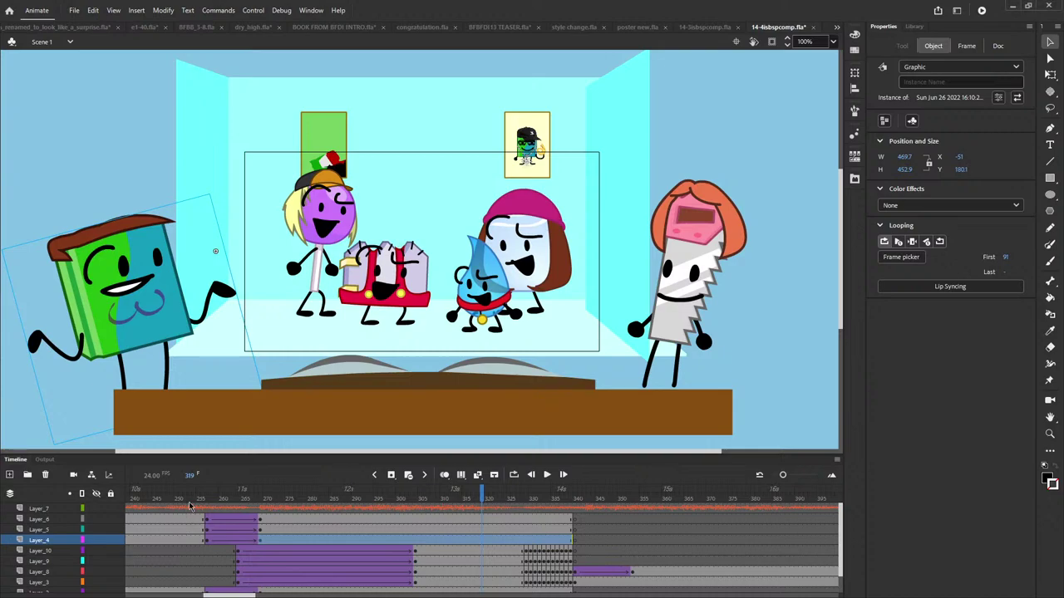
- Inspect the saw character's pink-handle body symbol and return to Scene 1
{"action": "double_click", "coordinate": [696, 259]}
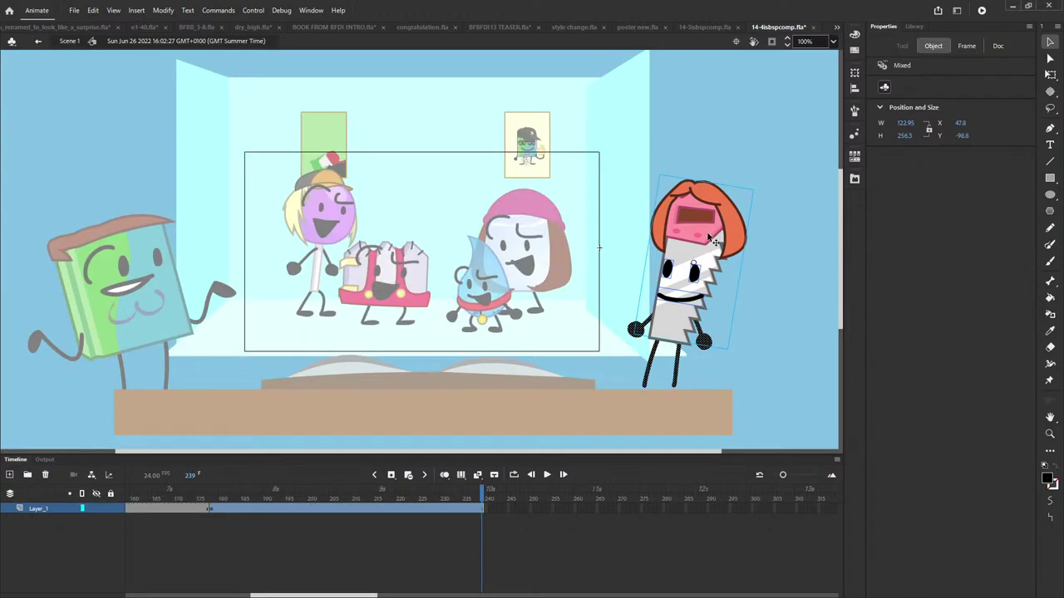
{"action": "double_click", "coordinate": [707, 237]}
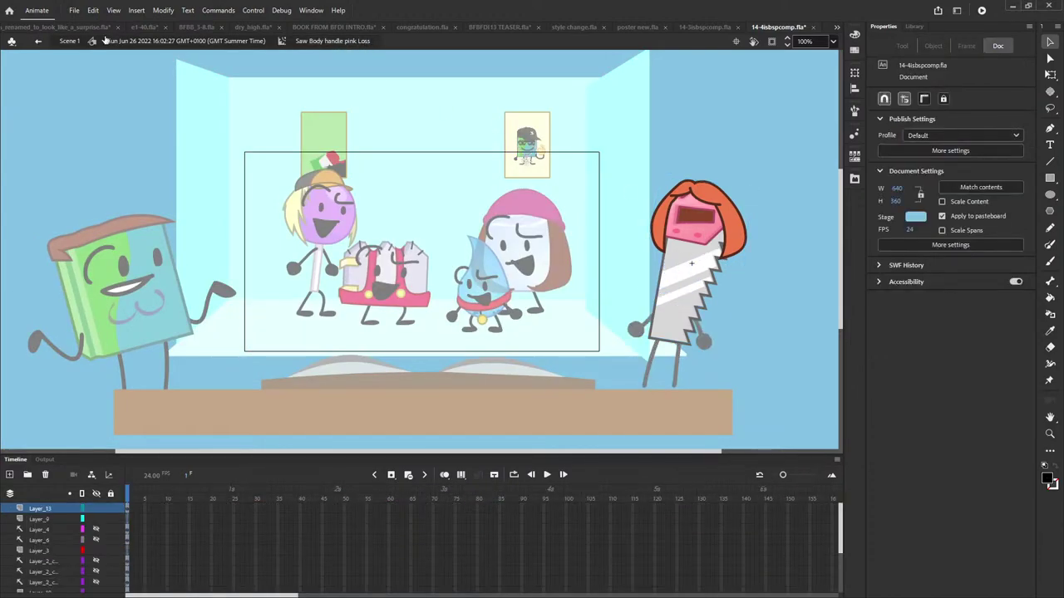
{"action": "left_click", "coordinate": [69, 41]}
- Inspect the ice cube character's body symbol inside Symbol 4 and return to Symbol 4
{"action": "double_click", "coordinate": [508, 213]}
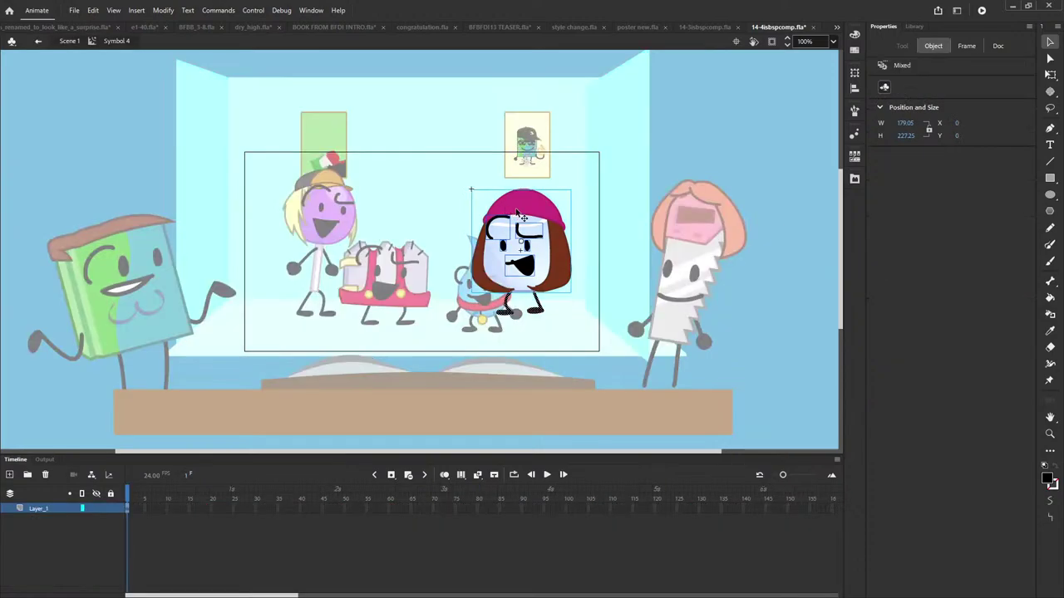
{"action": "double_click", "coordinate": [499, 216]}
{"action": "left_click", "coordinate": [117, 41]}
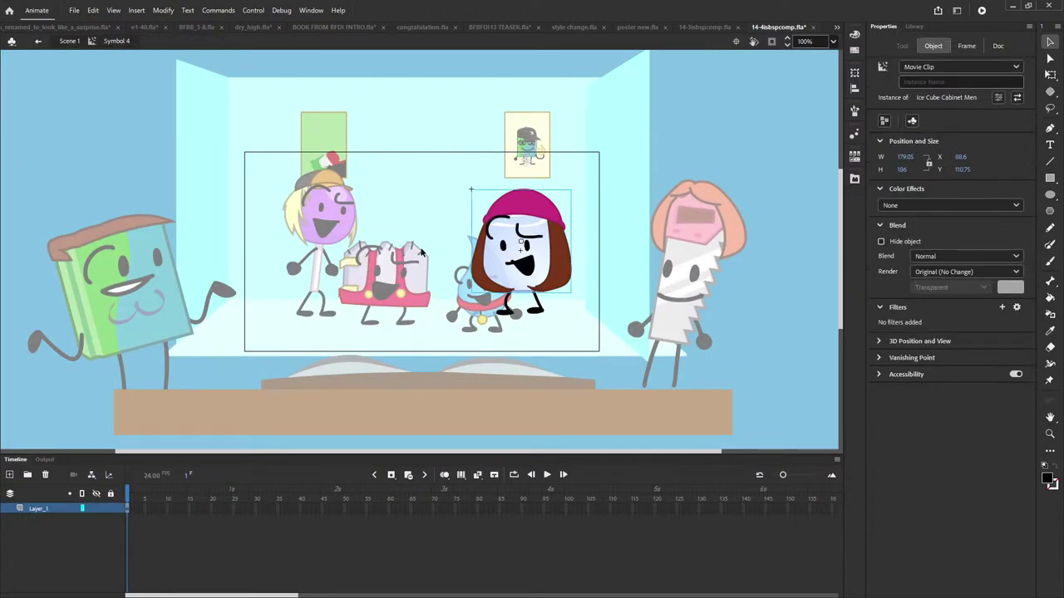
- Inspect the teardrop character's body symbol inside Symbol 2 and return to Symbol 2
{"action": "double_click", "coordinate": [430, 284]}
{"action": "double_click", "coordinate": [492, 255]}
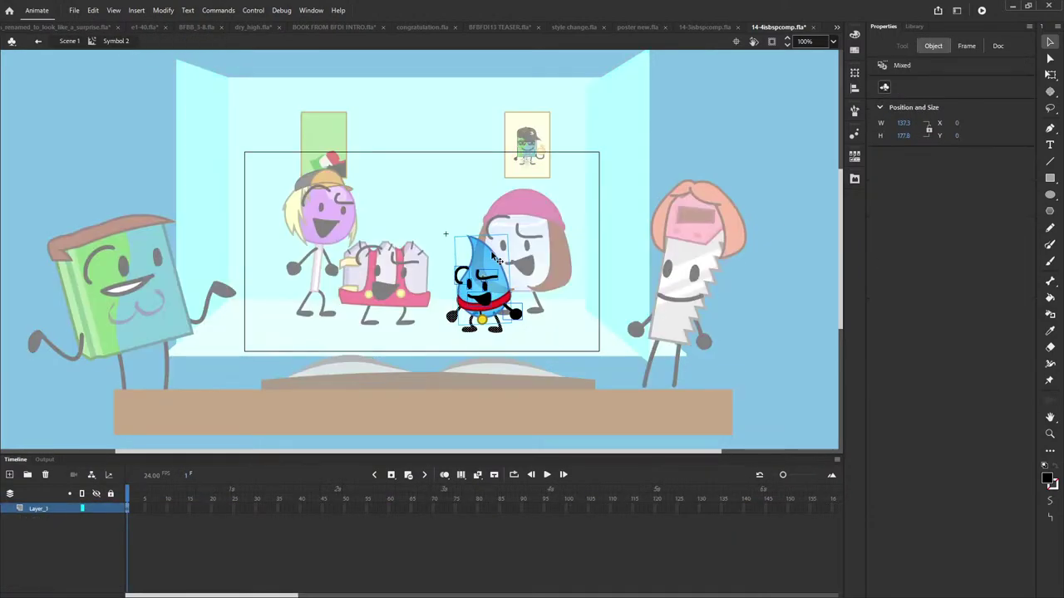
{"action": "double_click", "coordinate": [489, 254]}
{"action": "left_click", "coordinate": [116, 41]}
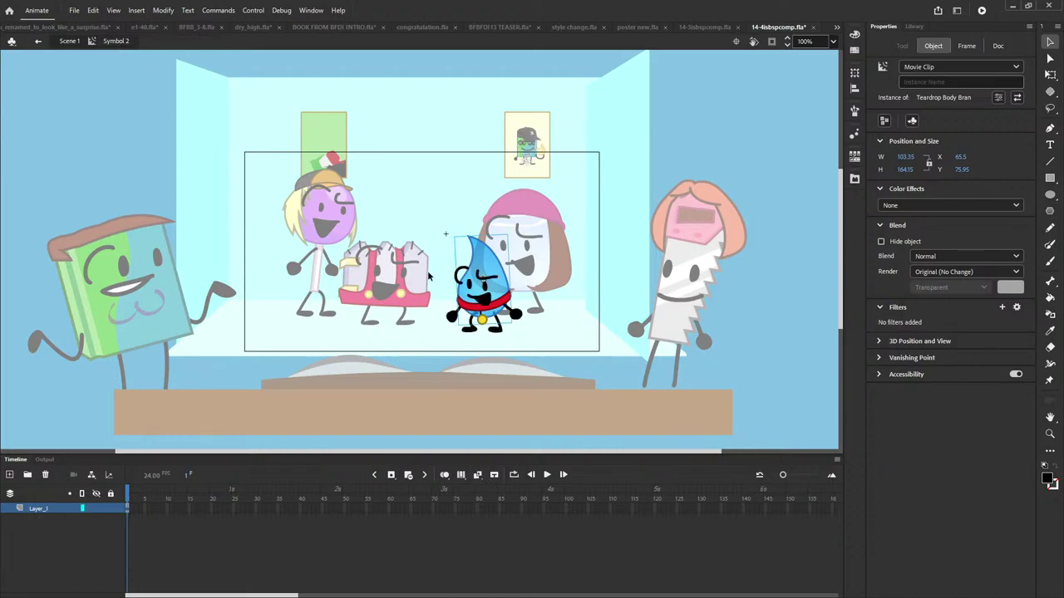
- Inspect the gate character's front body symbol inside Symbol 3, checking its parts, and return to Symbol 3
{"action": "double_click", "coordinate": [427, 274]}
{"action": "double_click", "coordinate": [429, 281]}
{"action": "double_click", "coordinate": [426, 280]}
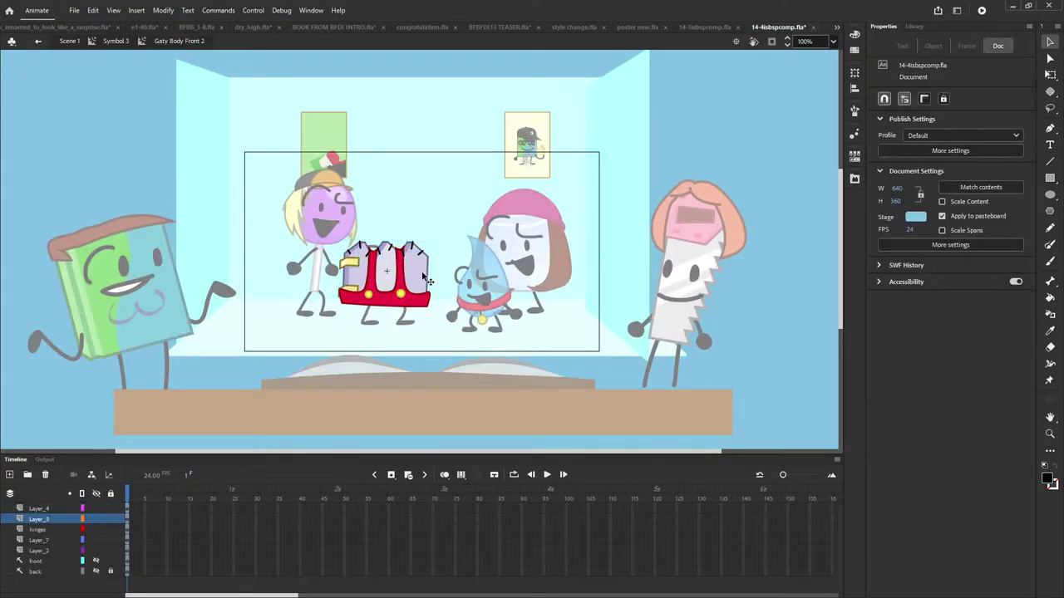
{"action": "left_click", "coordinate": [425, 281]}
{"action": "left_click", "coordinate": [401, 298]}
{"action": "left_click", "coordinate": [456, 252]}
{"action": "left_click", "coordinate": [106, 41]}
- Inspect the purple lollipop character's body symbol inside Symbol 5 and return to Scene 1
{"action": "double_click", "coordinate": [352, 236]}
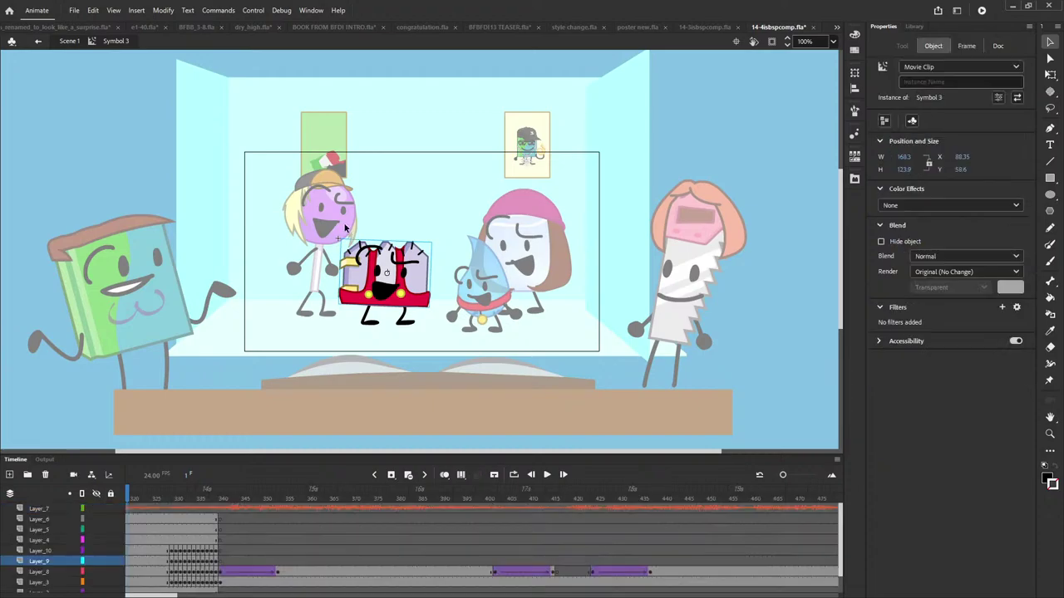
{"action": "double_click", "coordinate": [346, 227]}
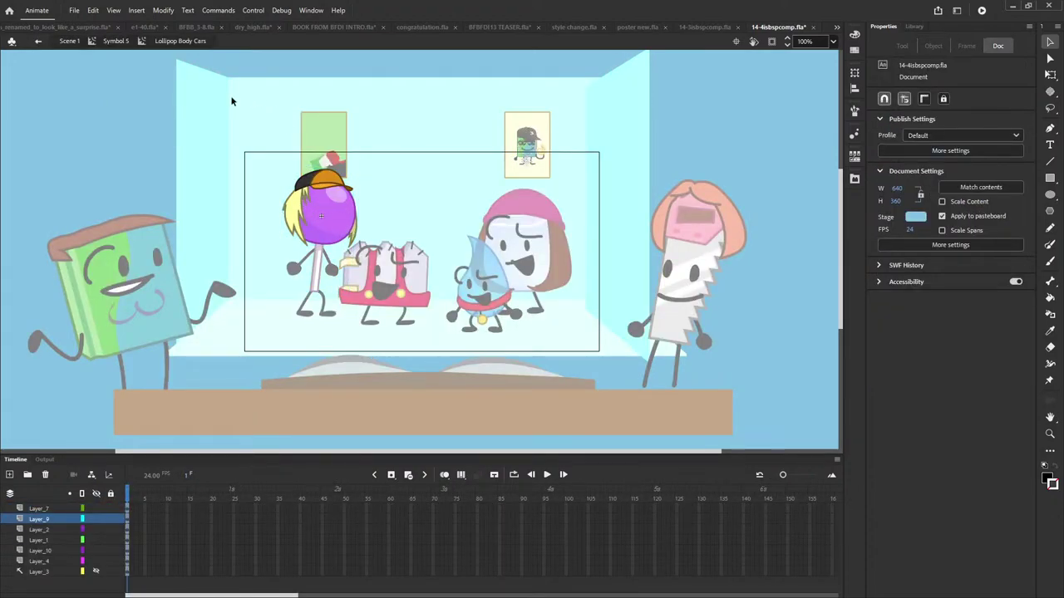
{"action": "left_click", "coordinate": [69, 40]}
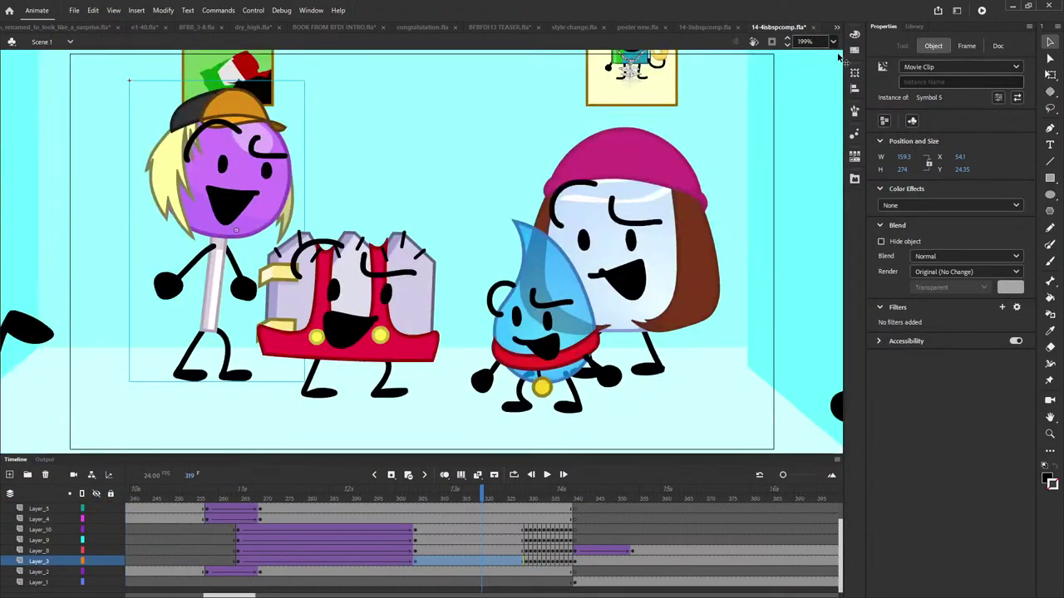
- Scrub to frame 336, look inside the rotated teardrop character's symbol, and return to Scene 1
{"action": "key", "text": "ctrl+equal"}
{"action": "left_click_drag", "start_coordinate": [522, 500], "coordinate": [557, 515]}
{"action": "left_click", "coordinate": [545, 404]}
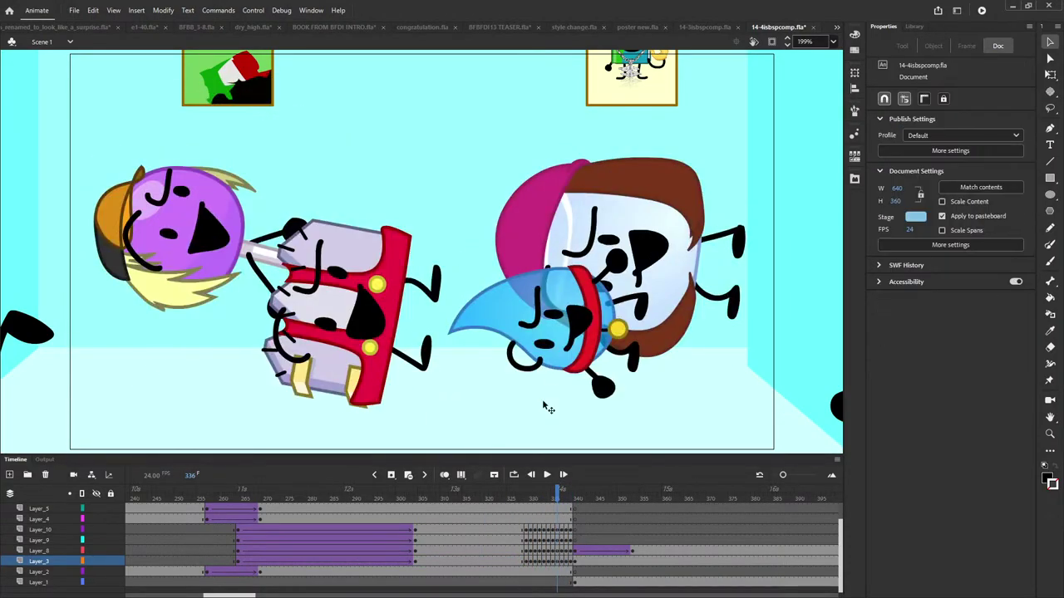
{"action": "double_click", "coordinate": [532, 347]}
{"action": "left_click", "coordinate": [90, 43]}
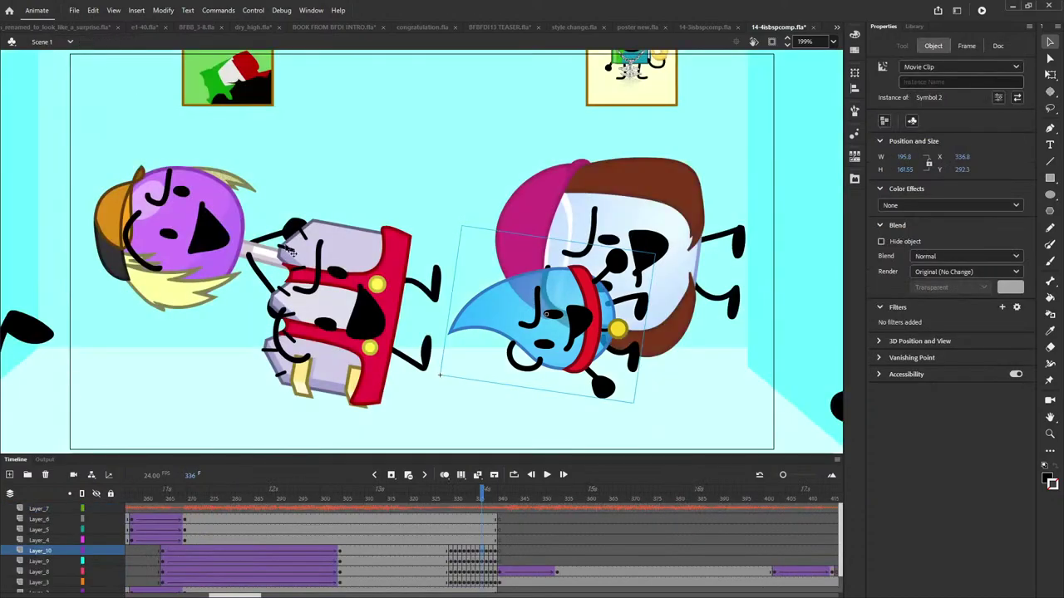
- Play the scene on from frame 336 to the red credits section and scrub through it to frame 457
{"action": "left_click", "coordinate": [547, 475]}
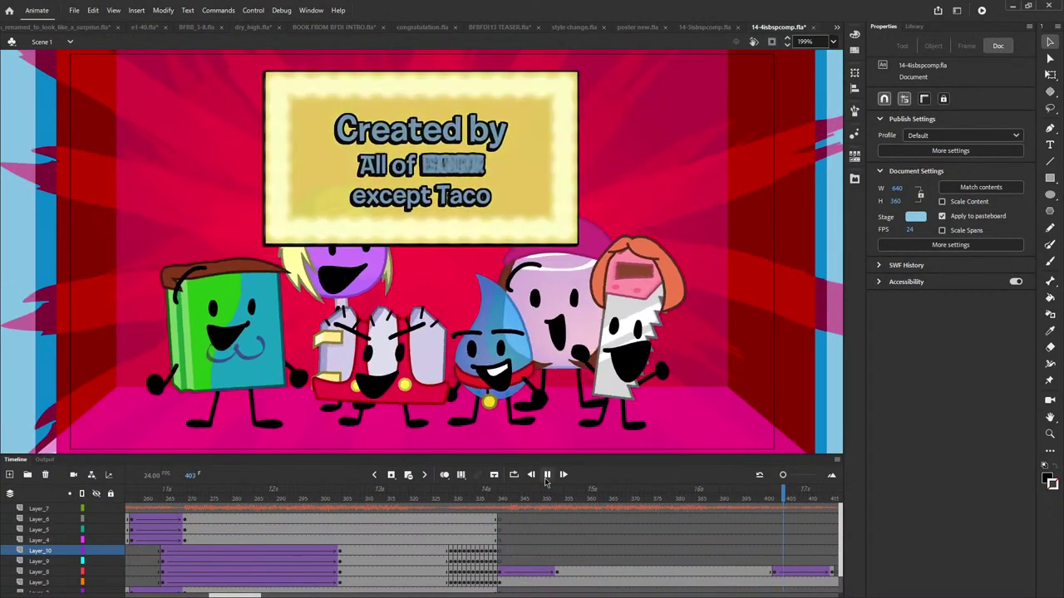
{"action": "left_click", "coordinate": [547, 475]}
{"action": "left_click_drag", "start_coordinate": [2, 487], "coordinate": [291, 527]}
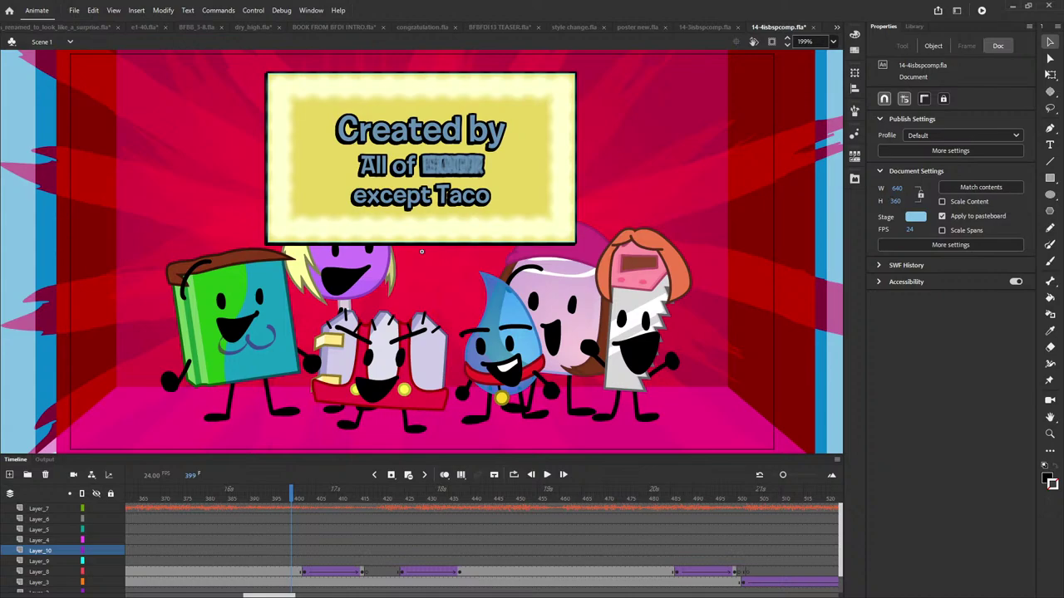
{"action": "left_click_drag", "start_coordinate": [433, 497], "coordinate": [548, 497]}
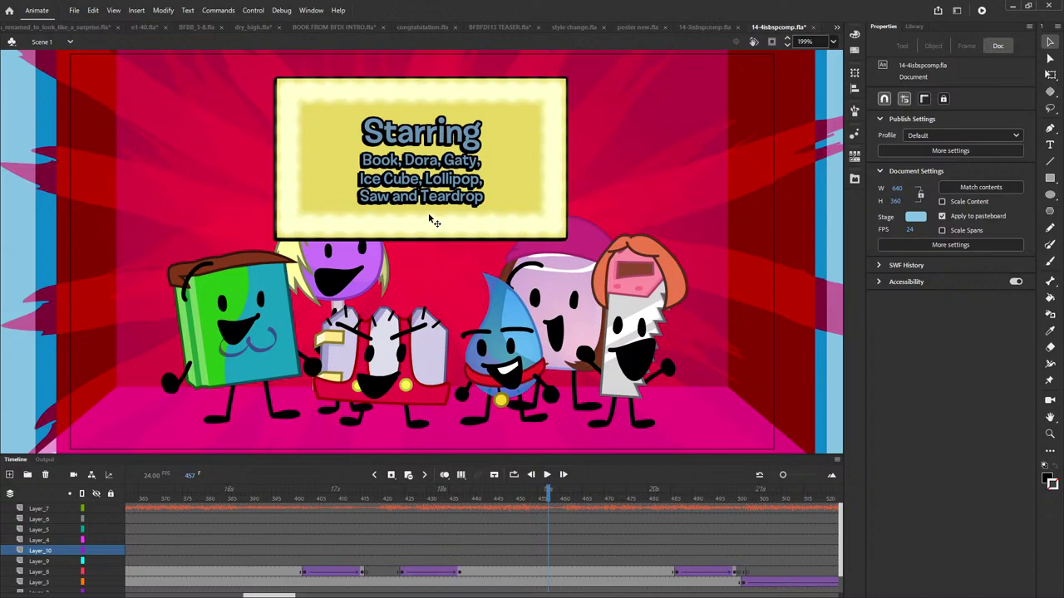
- Replay the credits section and play on past the title card to the house picture at frame 779, pausing along the way
{"action": "left_click", "coordinate": [274, 492]}
{"action": "left_click", "coordinate": [547, 475]}
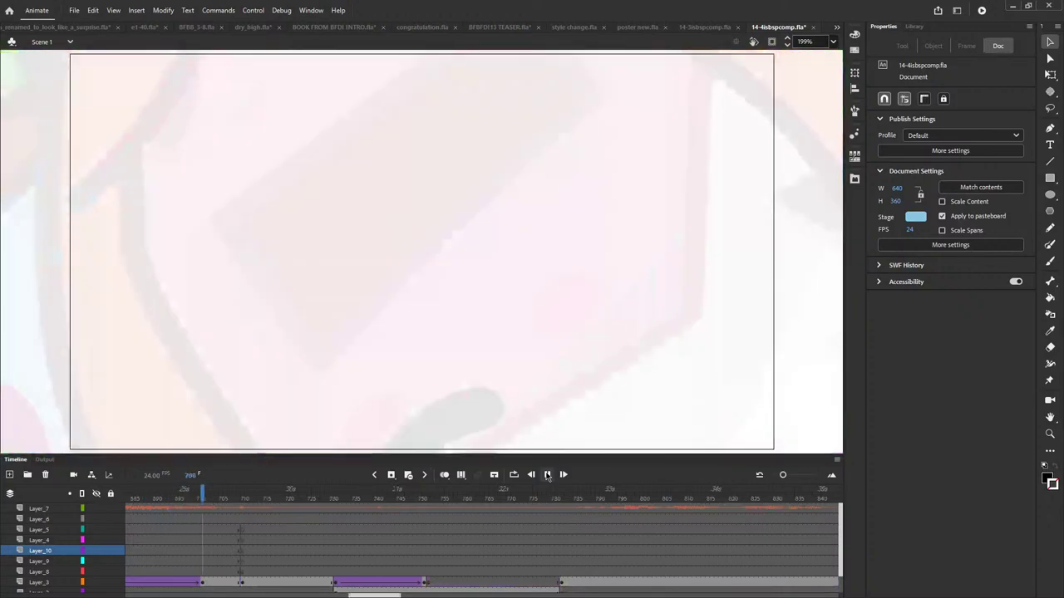
{"action": "left_click", "coordinate": [547, 475]}
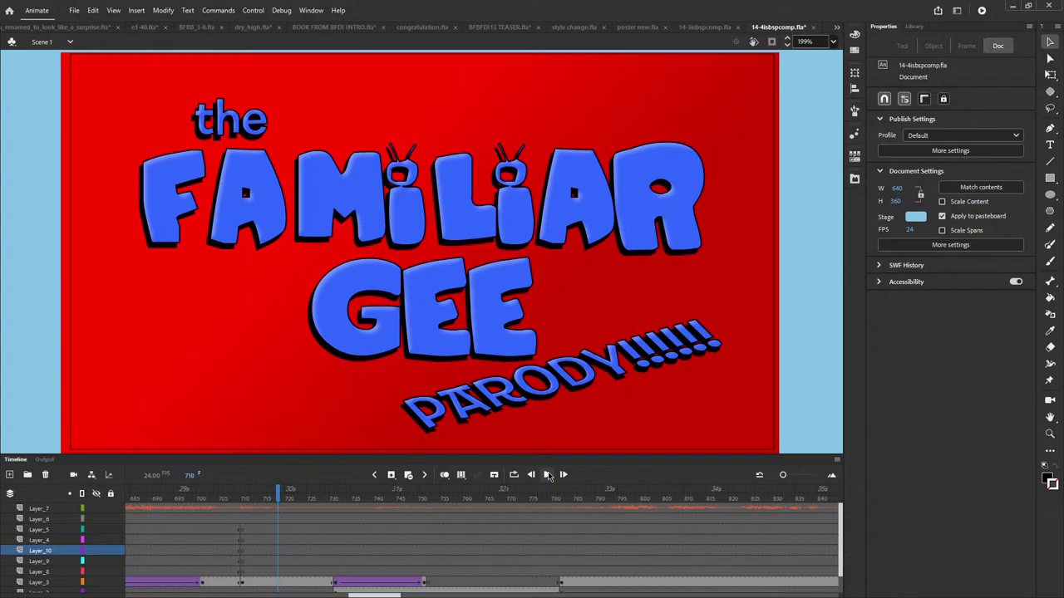
{"action": "left_click", "coordinate": [547, 475]}
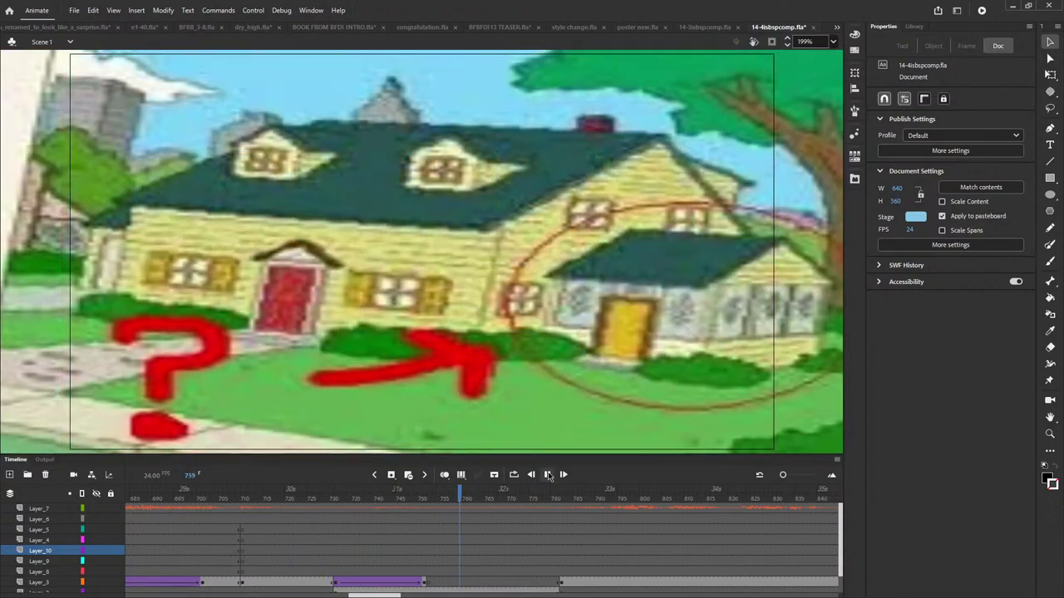
{"action": "left_click", "coordinate": [547, 475]}
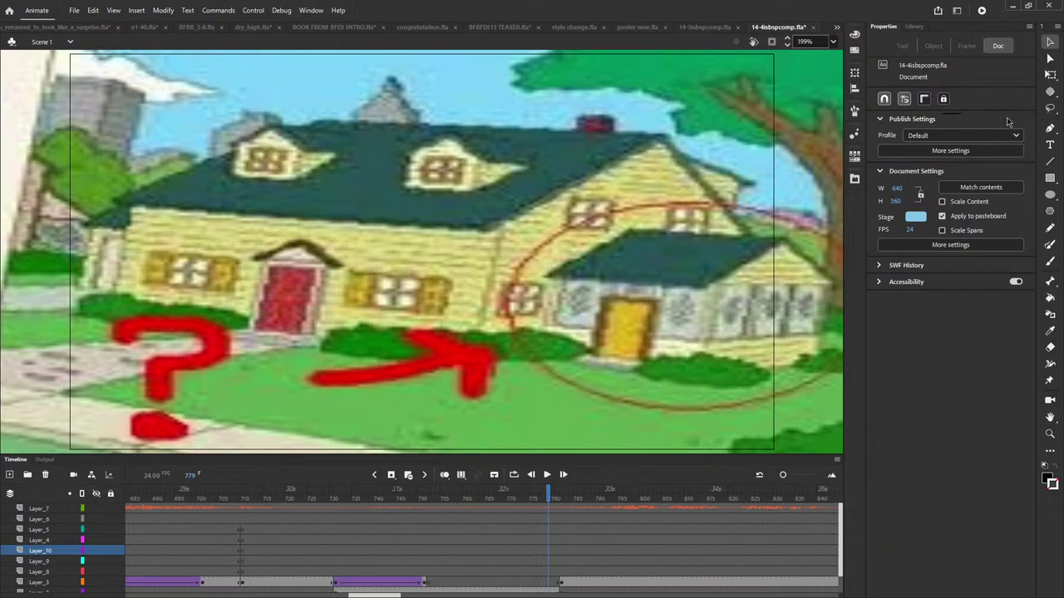
- Try shifting the house bitmap up and to the right on the stage, and undo the move
{"action": "left_click_drag", "start_coordinate": [304, 248], "coordinate": [549, 195]}
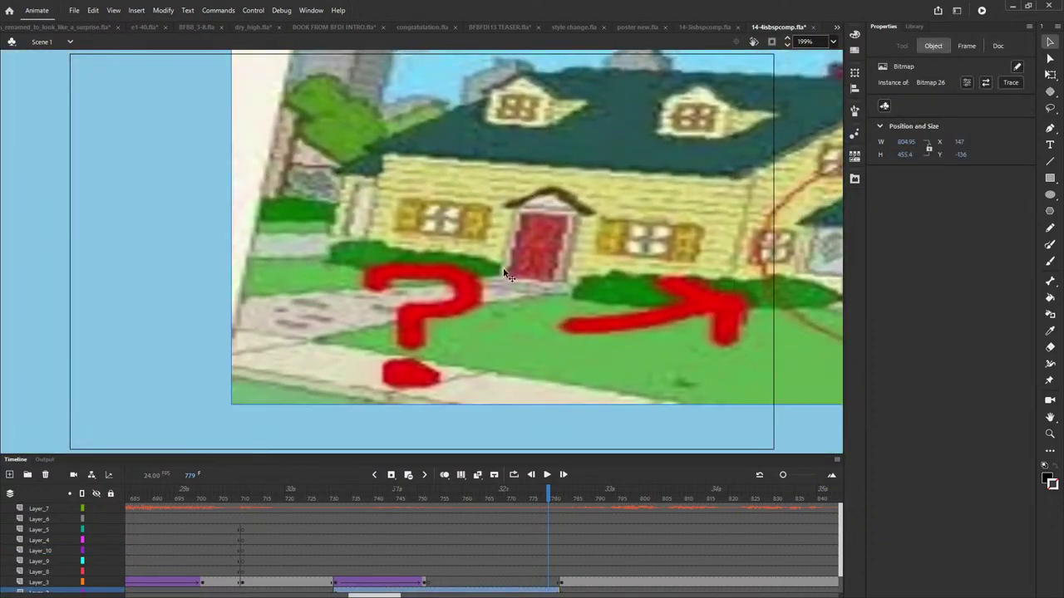
{"action": "key", "text": "ctrl+z"}
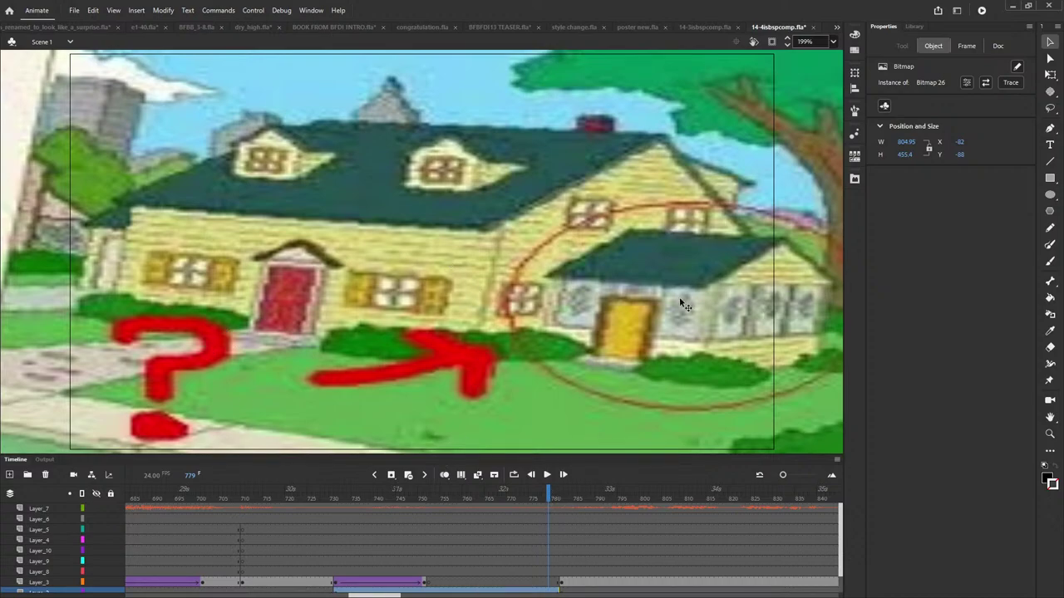
- Play on from frame 779 to frame 1015, and go back to the start of the spiral stick figure scene at frame 971
{"action": "left_click", "coordinate": [547, 474]}
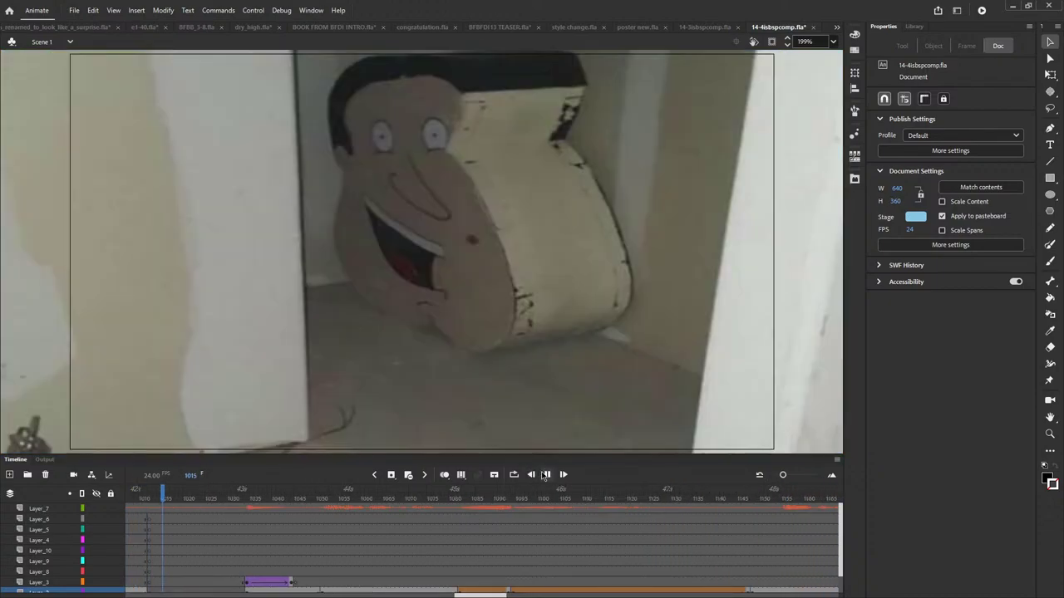
{"action": "left_click", "coordinate": [164, 521]}
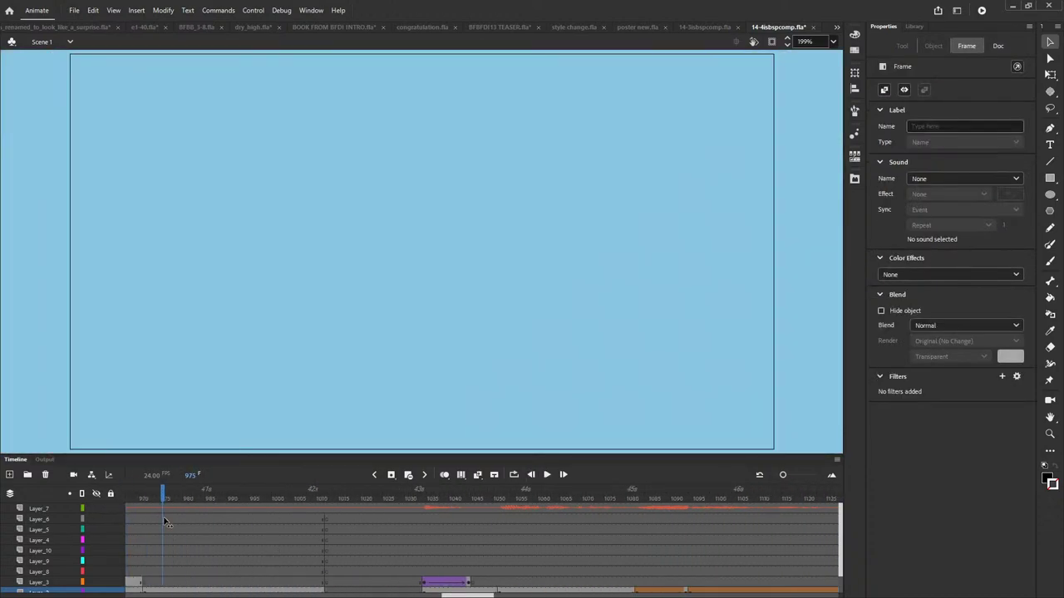
{"action": "left_click", "coordinate": [337, 449]}
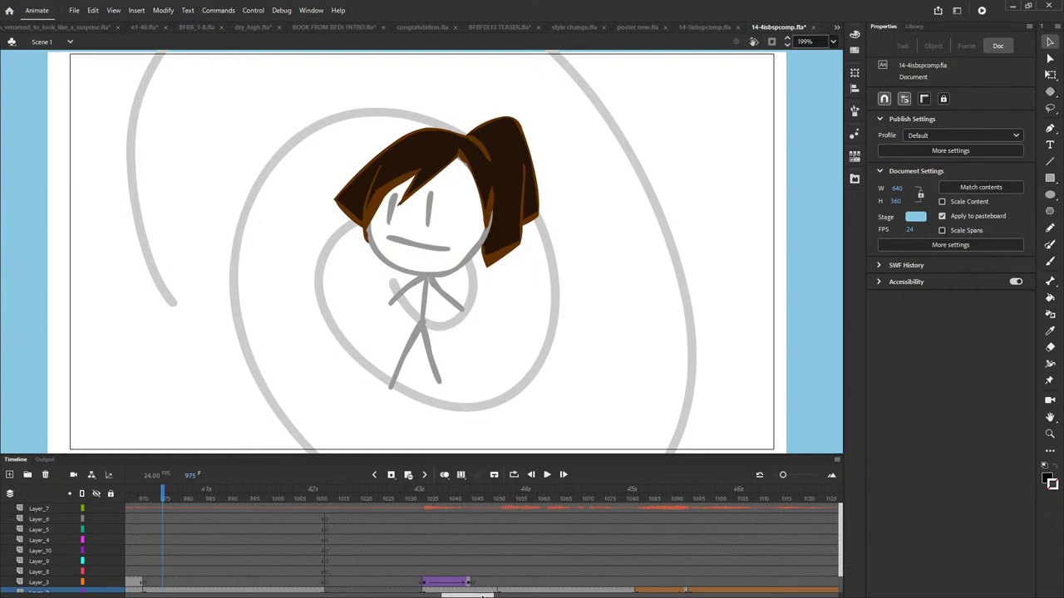
{"action": "left_click_drag", "start_coordinate": [483, 596], "coordinate": [447, 499]}
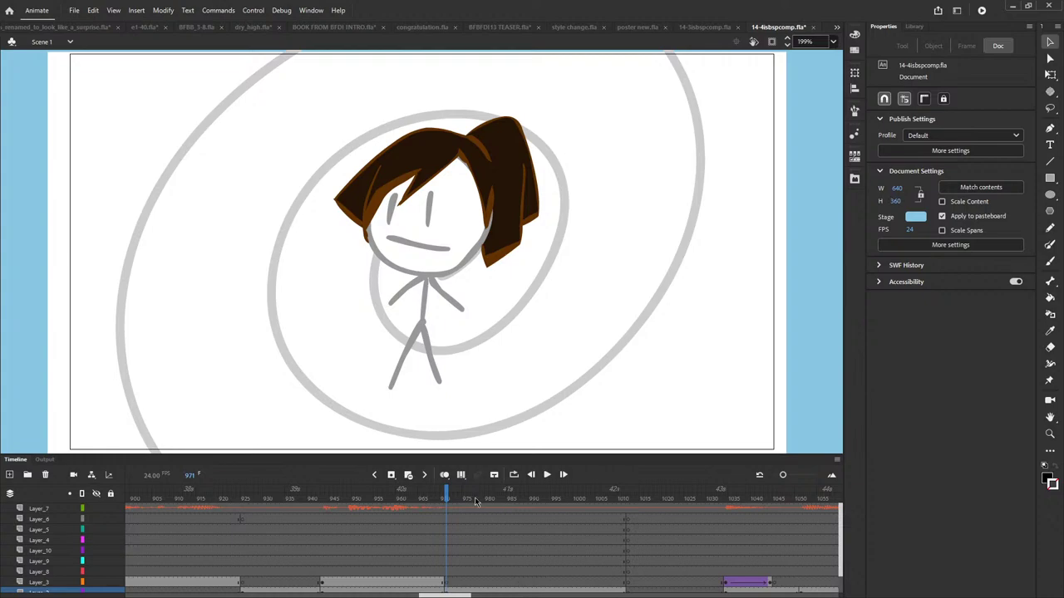
- Try moving the brown-haired stick figure up and to the right over the spiral, and undo the move
{"action": "left_click_drag", "start_coordinate": [460, 226], "coordinate": [528, 171]}
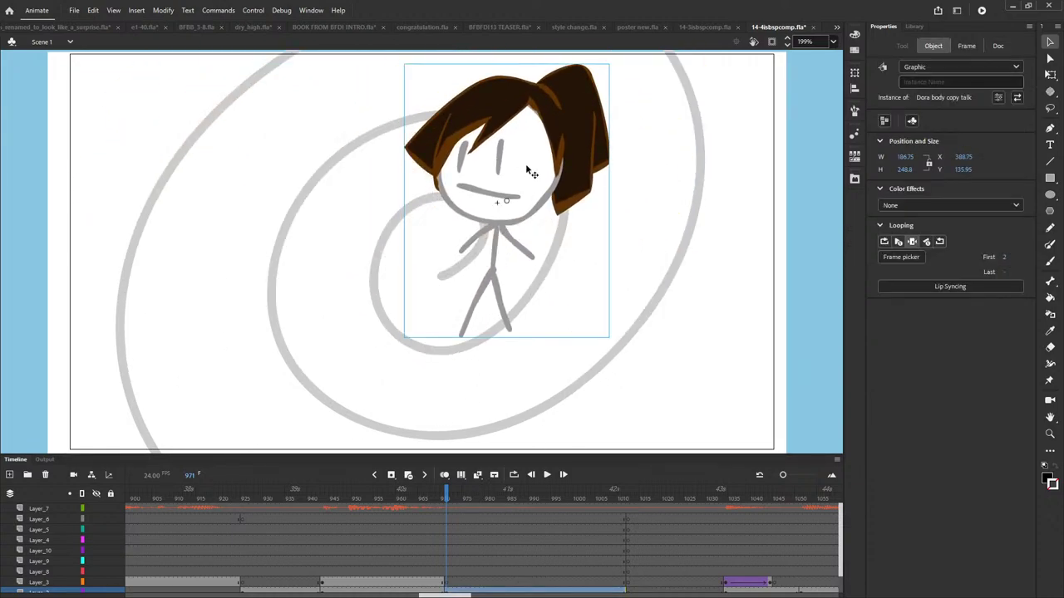
{"action": "key", "text": "ctrl+z"}
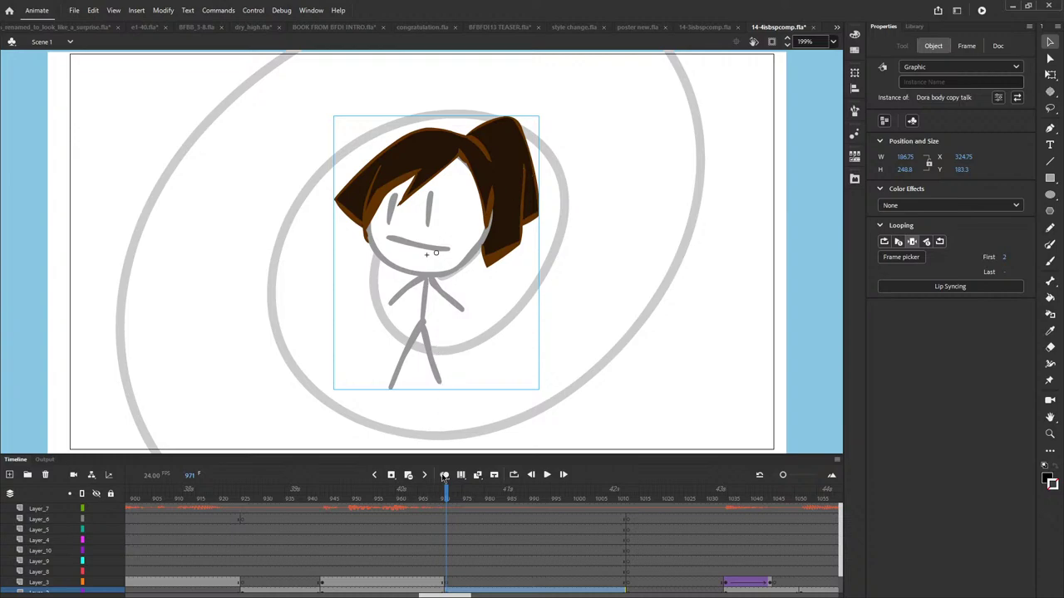
- Scrub to frame 1003 and open the spiral background's Symbol 21 and its nested Symbol 22 to inspect the spiral drawing
{"action": "scroll", "coordinate": [426, 475], "scroll_direction": "down", "scroll_amount": 1}
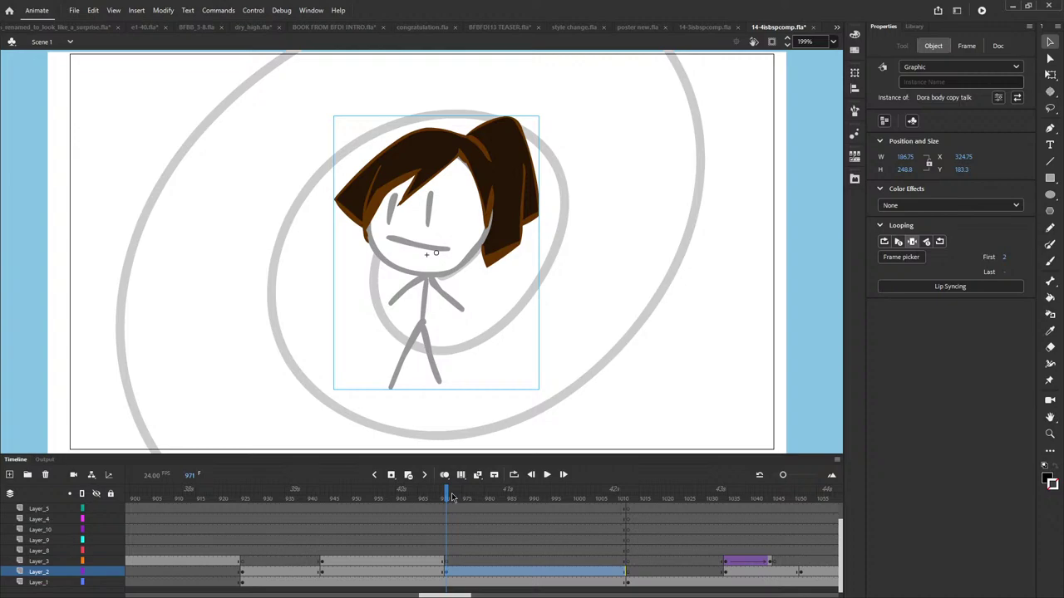
{"action": "left_click_drag", "start_coordinate": [452, 497], "coordinate": [590, 519]}
{"action": "left_click", "coordinate": [678, 325]}
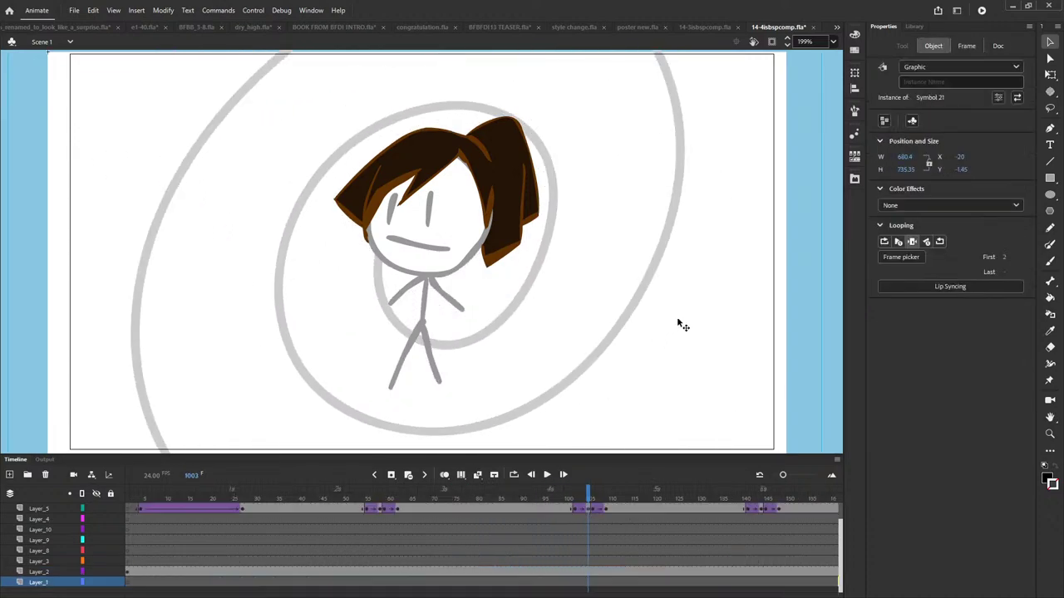
{"action": "double_click", "coordinate": [678, 324]}
{"action": "double_click", "coordinate": [632, 309]}
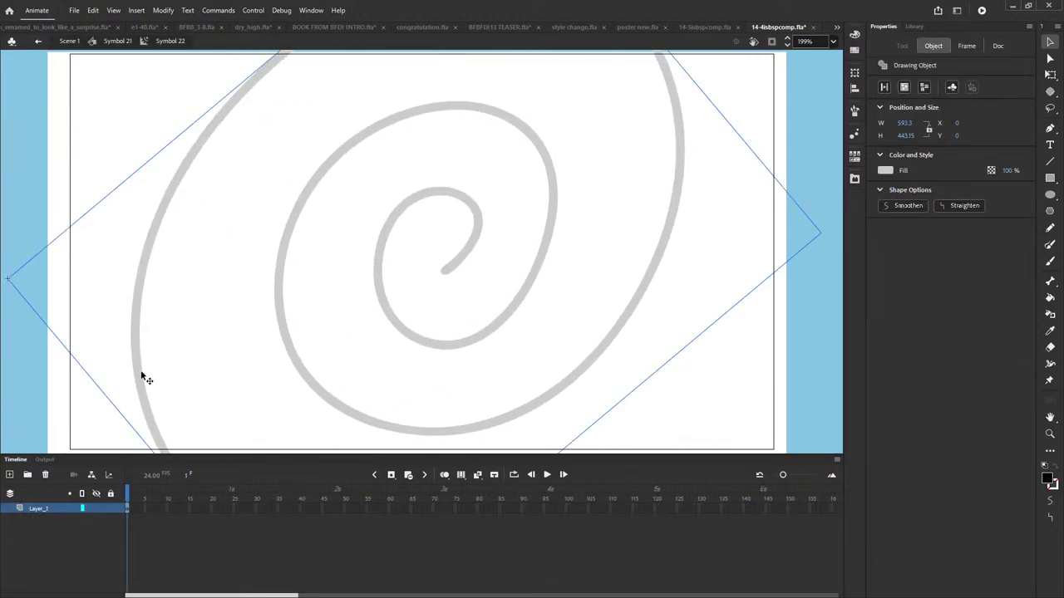
{"action": "left_click", "coordinate": [101, 372]}
- Go back up to Symbol 21, scrub through its spiral rotation tween to frame 64, and return to Scene 1
{"action": "double_click", "coordinate": [104, 400]}
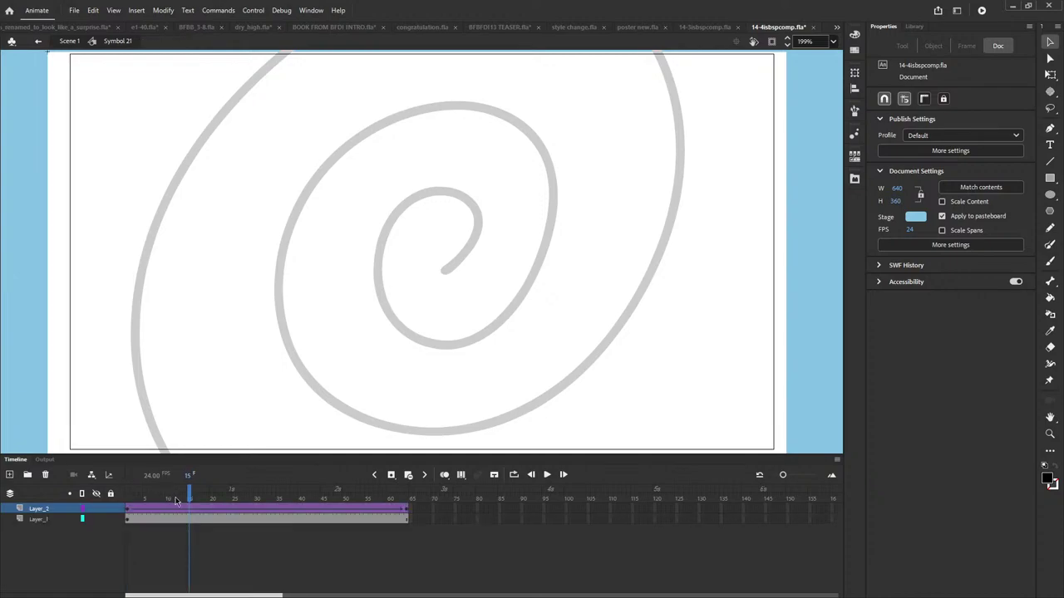
{"action": "left_click_drag", "start_coordinate": [176, 499], "coordinate": [487, 565]}
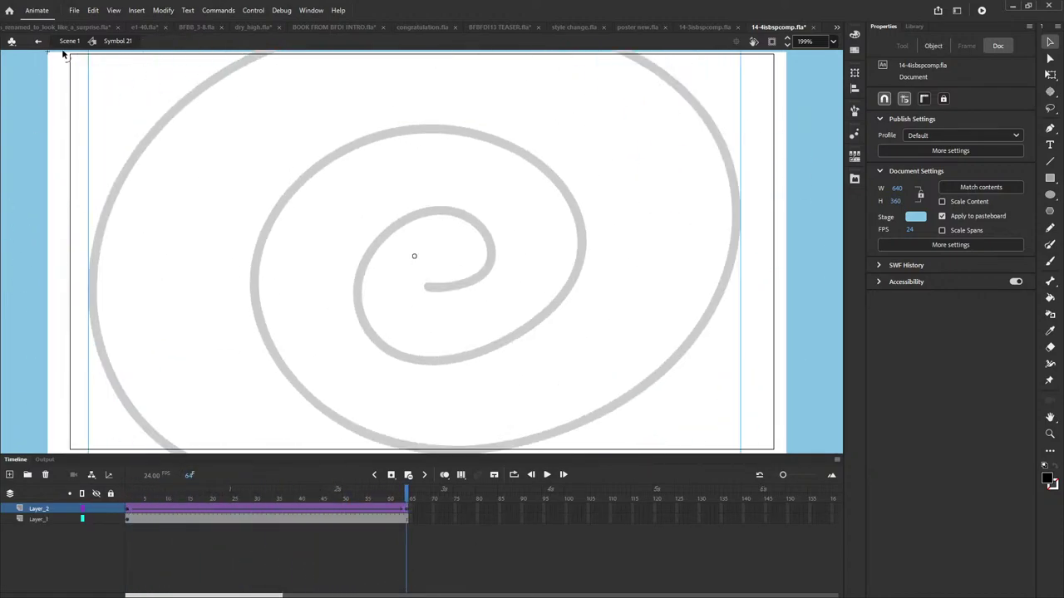
{"action": "left_click", "coordinate": [67, 41]}
- Scrub to frame 1026 and select the closet photo bitmap filling the background
{"action": "left_click_drag", "start_coordinate": [504, 491], "coordinate": [652, 526]}
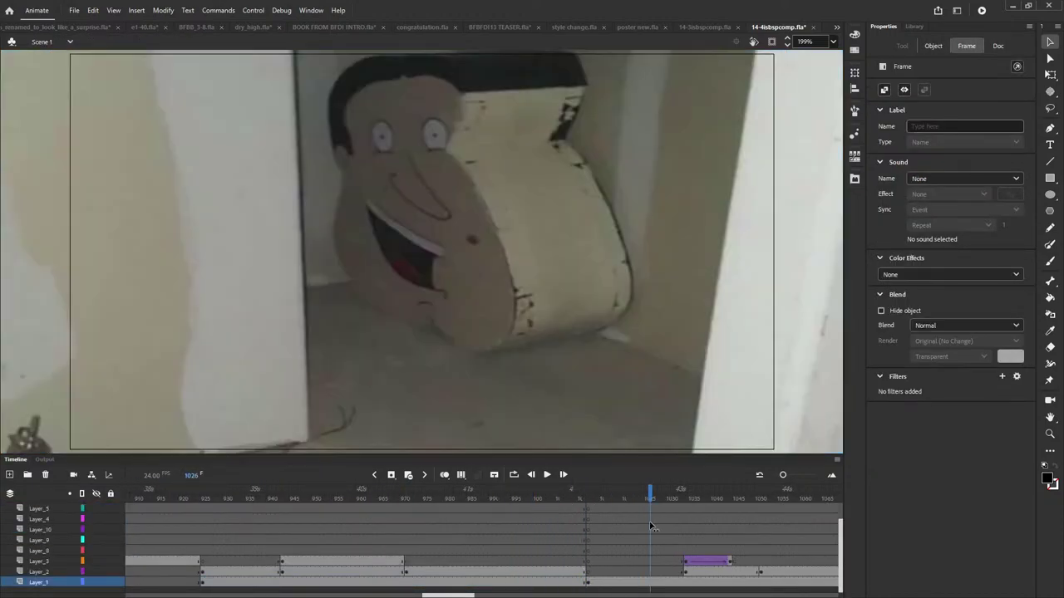
{"action": "left_click", "coordinate": [650, 527]}
{"action": "left_click", "coordinate": [422, 220]}
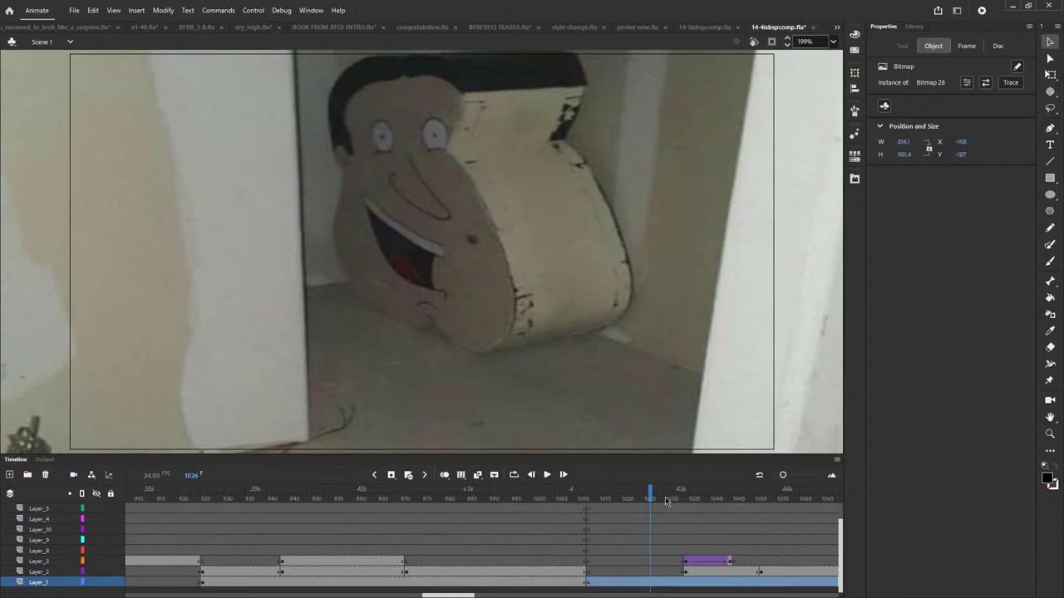
- Scrub to frame 1040 where the lollipop character appears, and play its stretching animation to frame 1093
{"action": "left_click_drag", "start_coordinate": [669, 499], "coordinate": [713, 514]}
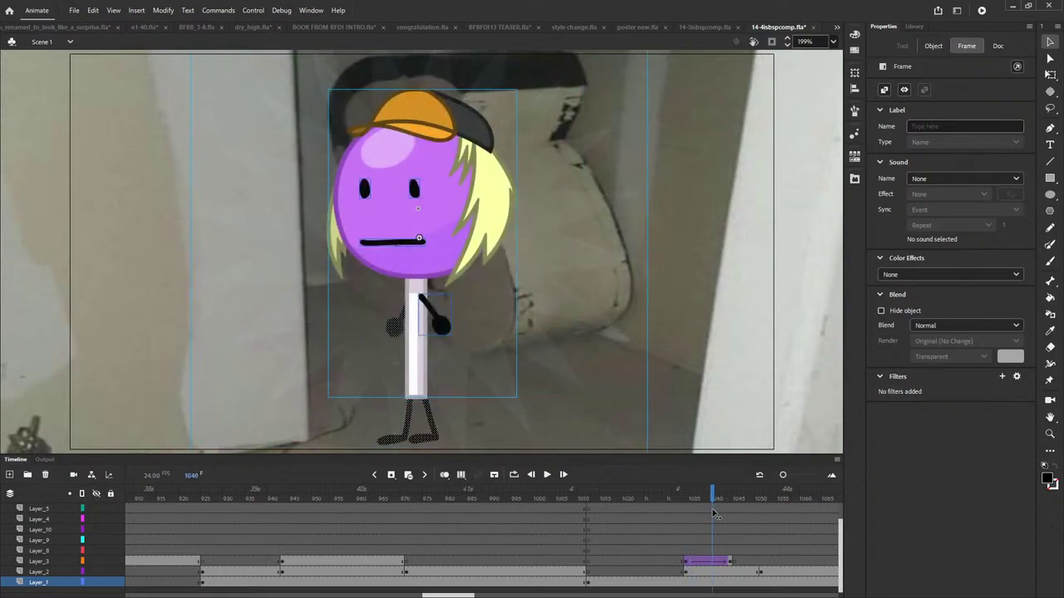
{"action": "left_click", "coordinate": [546, 474]}
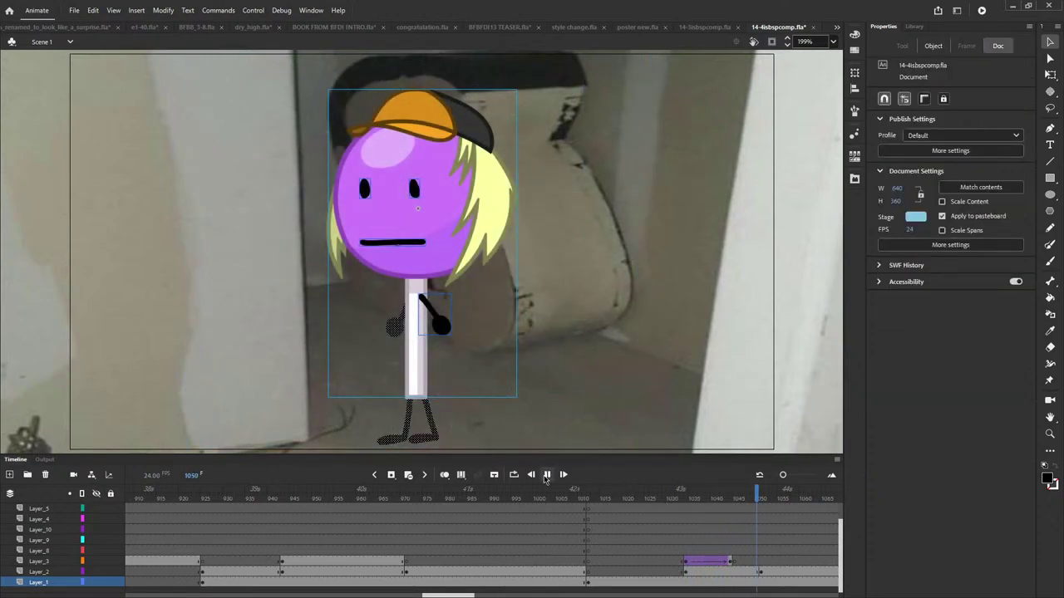
{"action": "left_click", "coordinate": [546, 474]}
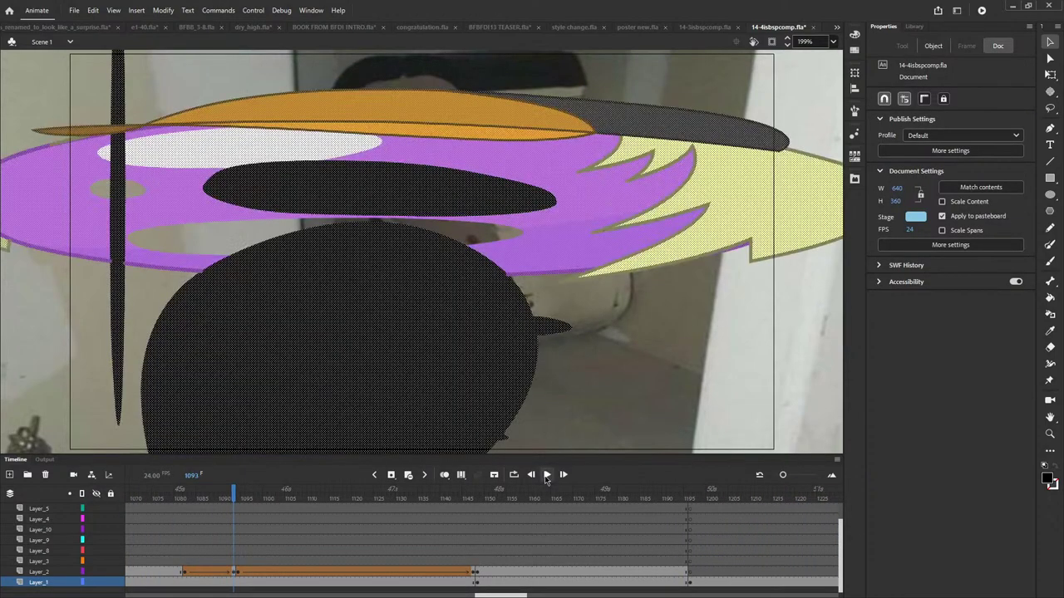
- Select the closet photo at frame 1093, scrub on to the hospital bed scene, and open its background's Symbol 23
{"action": "left_click", "coordinate": [85, 341]}
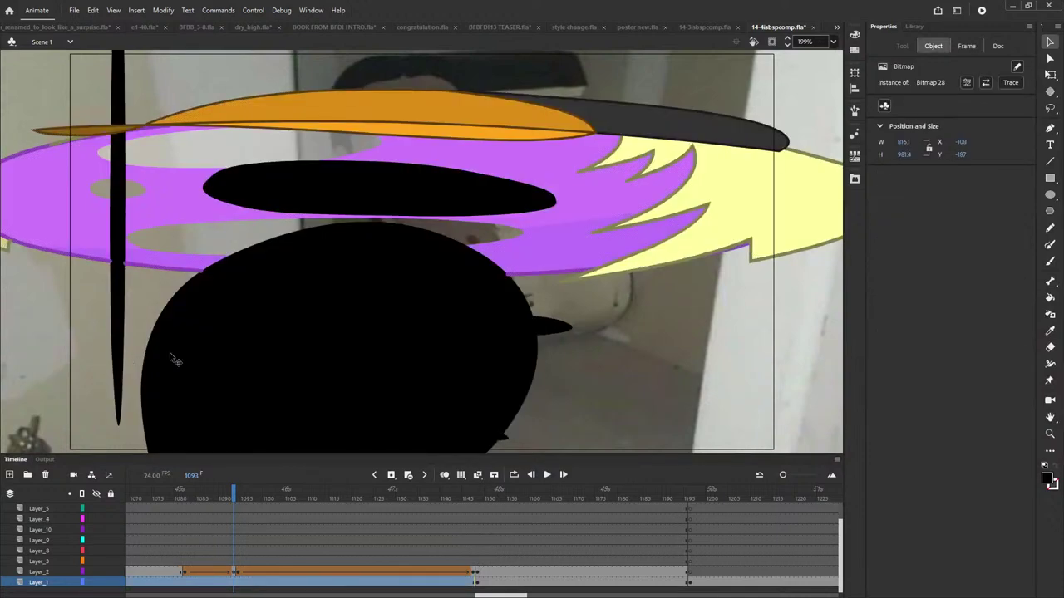
{"action": "left_click_drag", "start_coordinate": [233, 538], "coordinate": [548, 532]}
{"action": "double_click", "coordinate": [237, 238]}
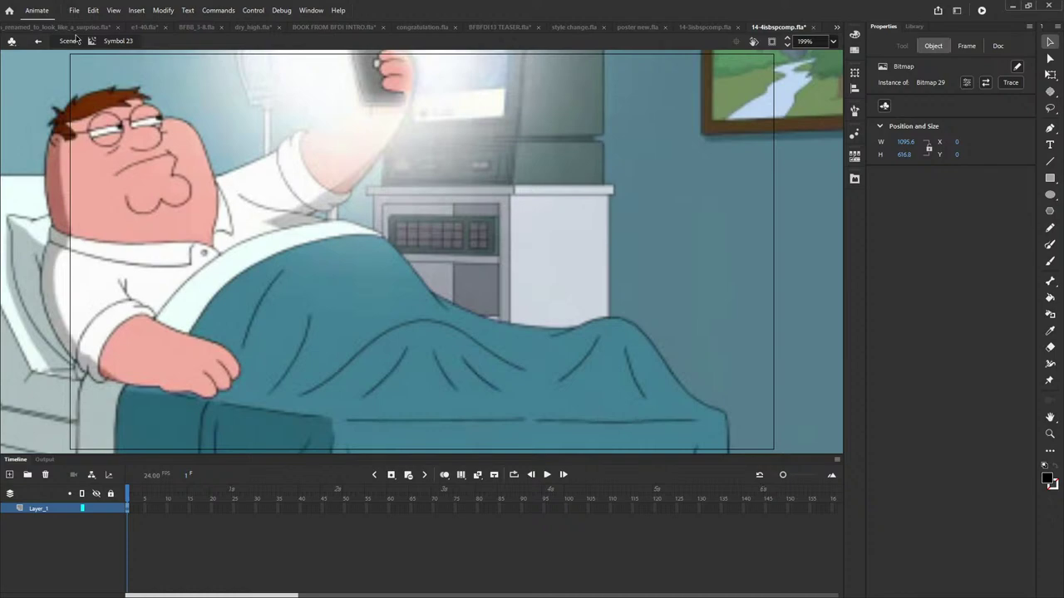
- Return to Scene 1 and play the timeline from frame 1164 to the teardrop shot, pausing at frame 1288
{"action": "left_click", "coordinate": [70, 40]}
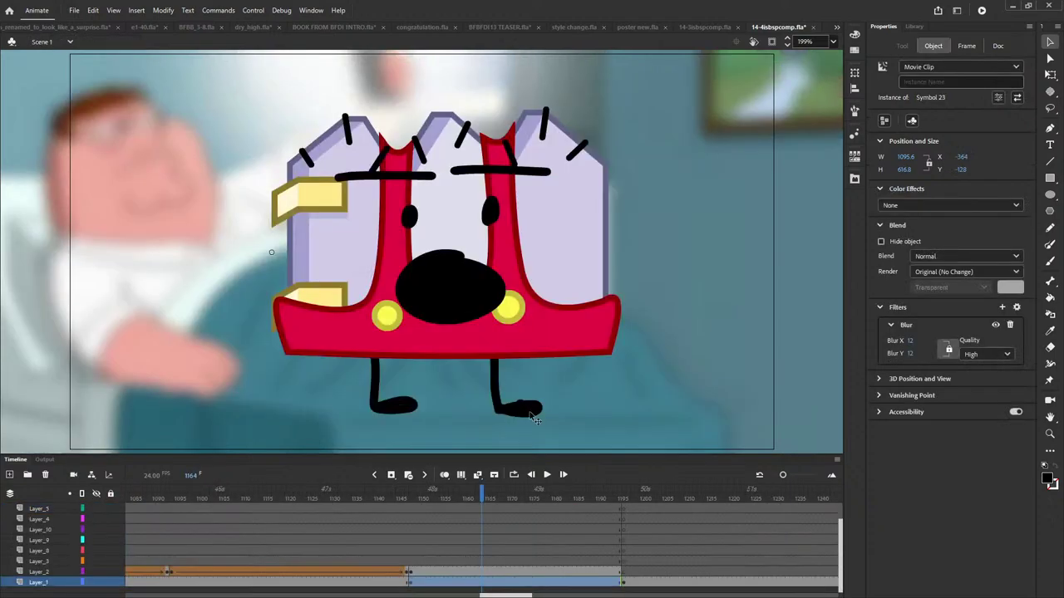
{"action": "left_click", "coordinate": [548, 474]}
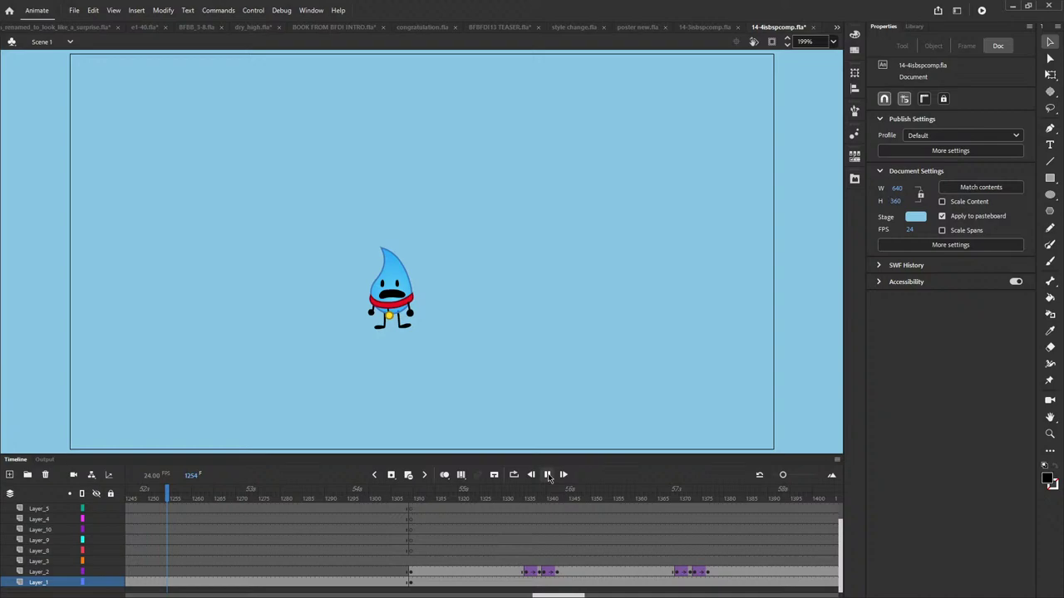
{"action": "left_click", "coordinate": [547, 474]}
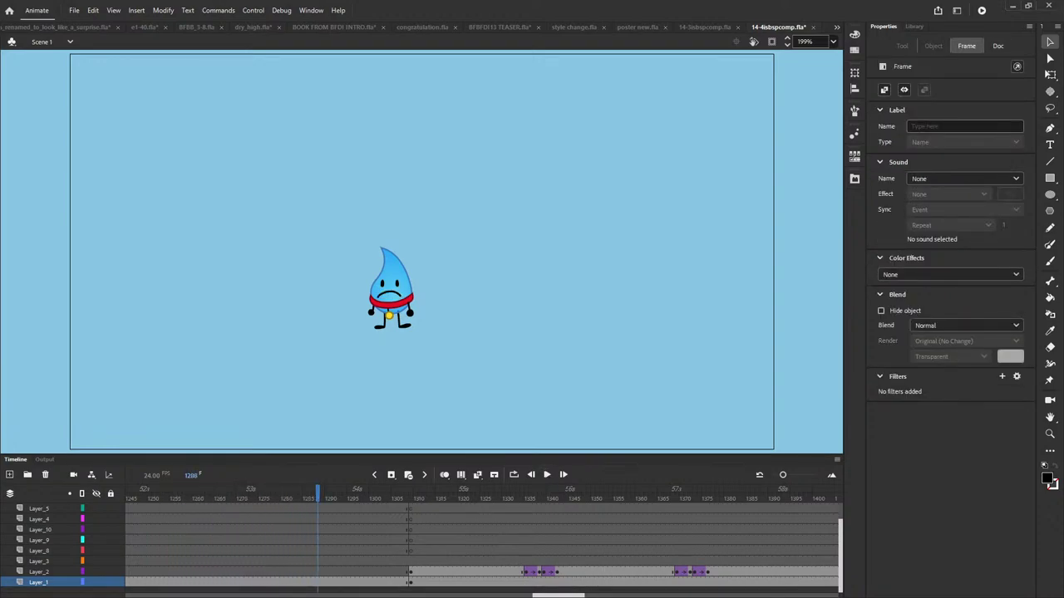
{"action": "left_click", "coordinate": [398, 285]}
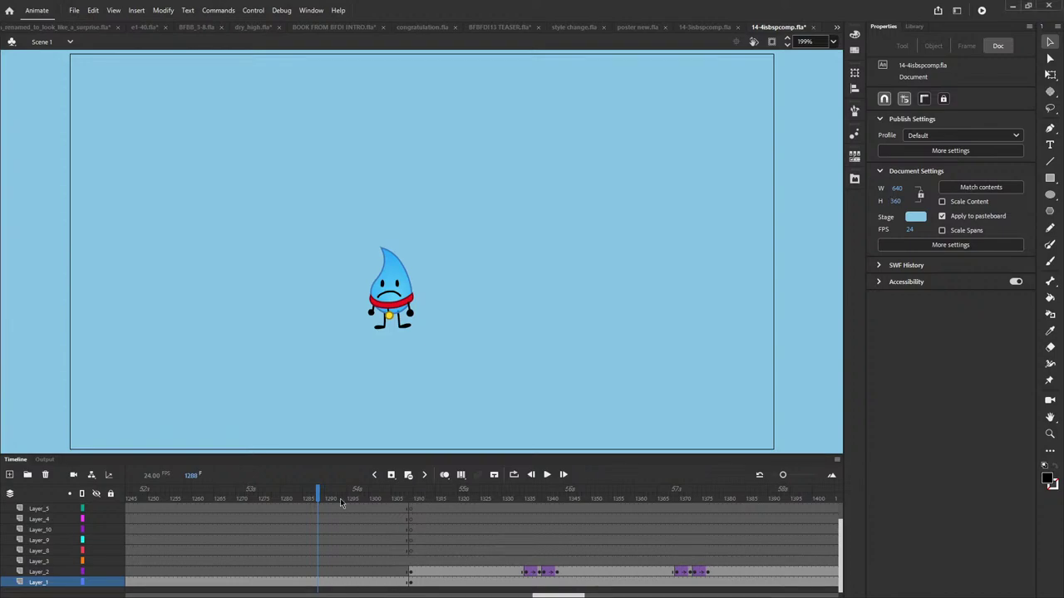
- Advance to the book character's scene, open its background's Symbol 24, and return to Scene 1
{"action": "left_click_drag", "start_coordinate": [341, 502], "coordinate": [408, 499]}
{"action": "left_click", "coordinate": [546, 475]}
{"action": "double_click", "coordinate": [217, 296]}
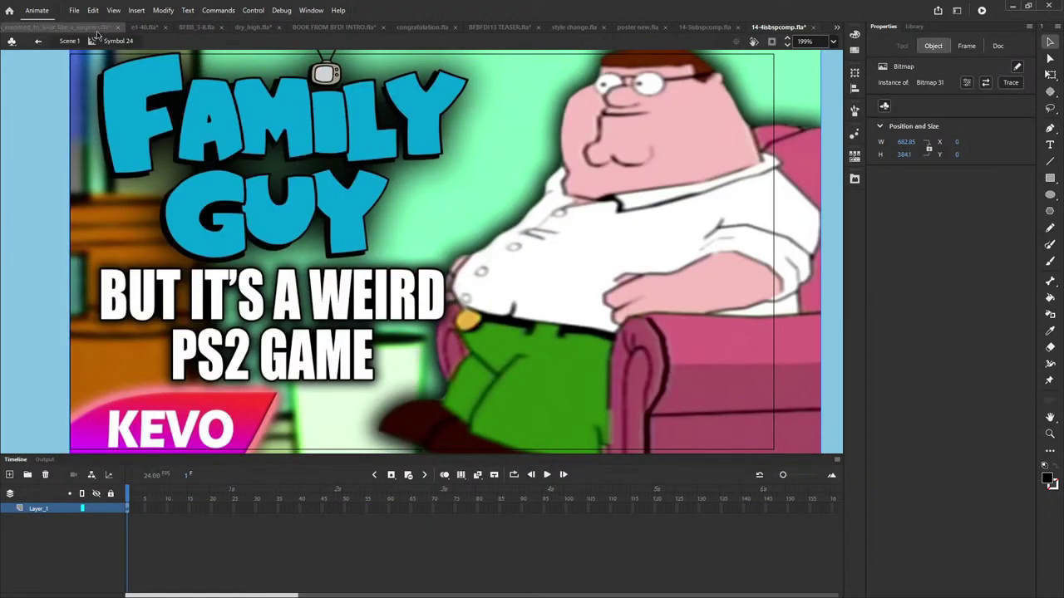
{"action": "left_click", "coordinate": [66, 42]}
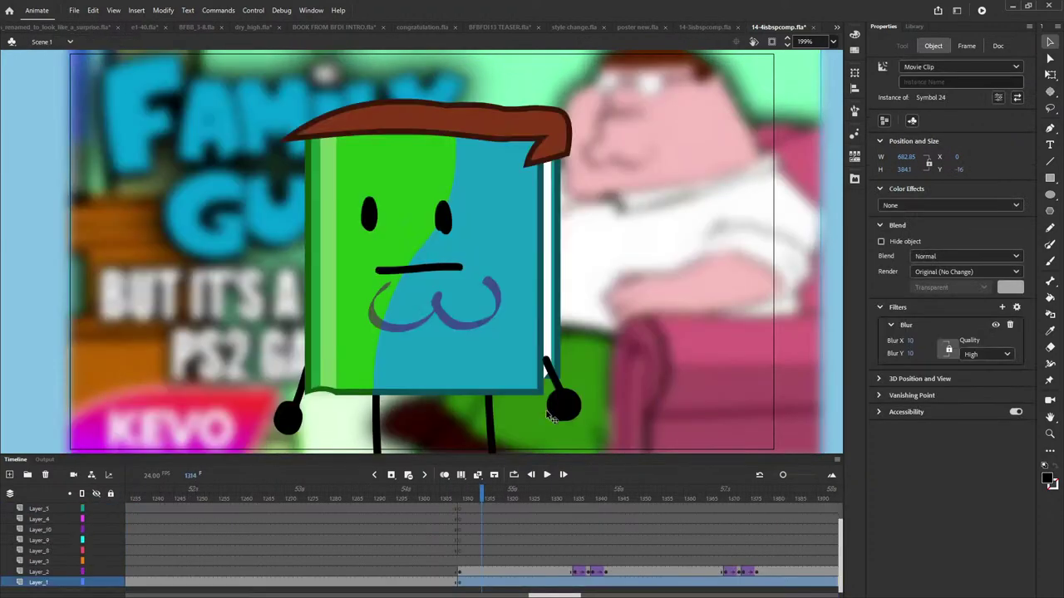
- Play the book character's scene on to frame 1453, then open the book's graphic symbol and return to Scene 1
{"action": "left_click", "coordinate": [547, 474]}
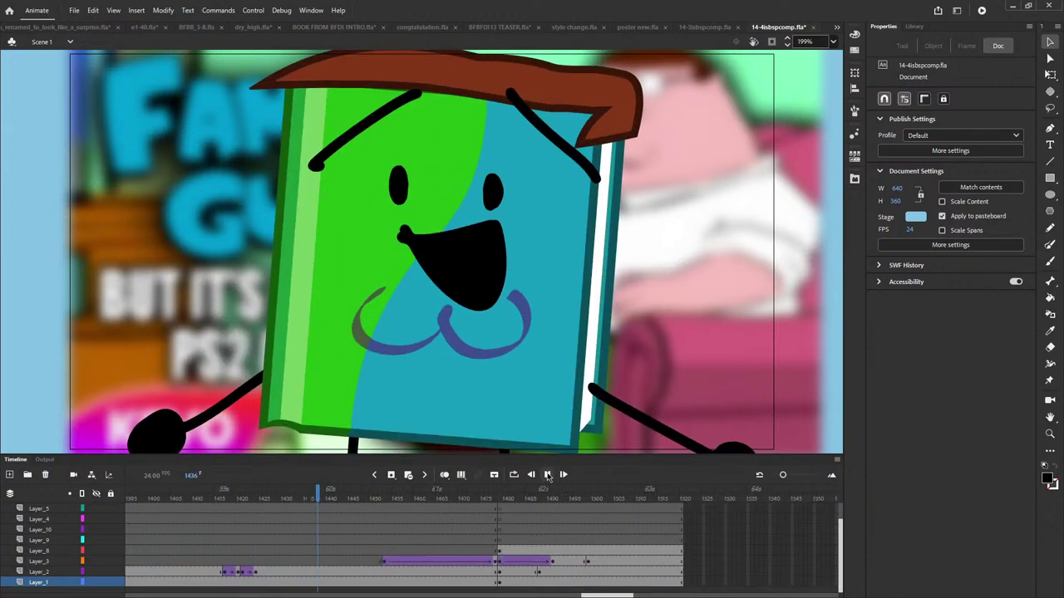
{"action": "left_click", "coordinate": [547, 476]}
{"action": "left_click", "coordinate": [454, 584]}
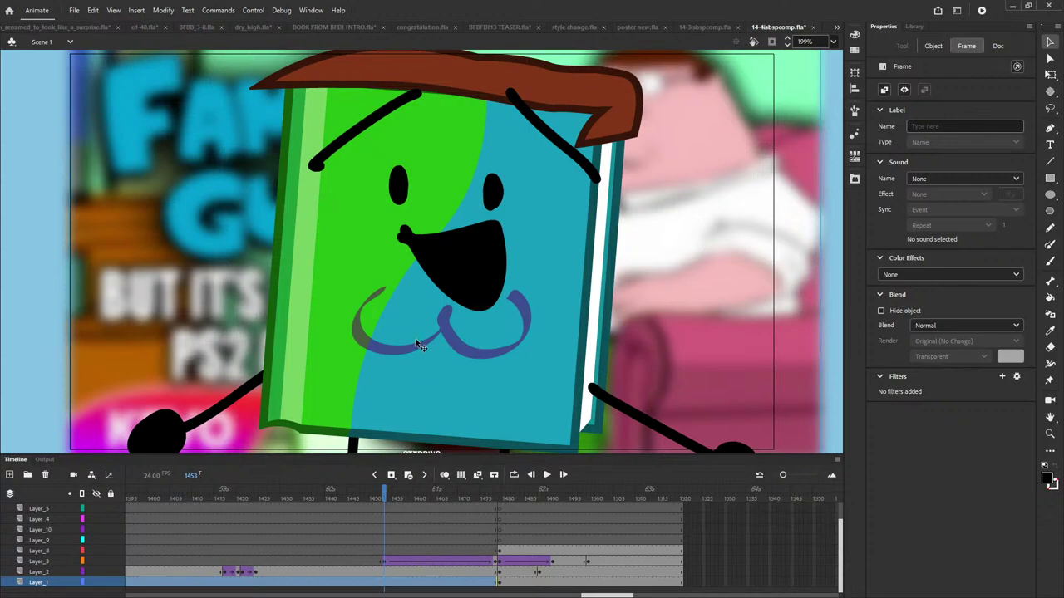
{"action": "double_click", "coordinate": [367, 341]}
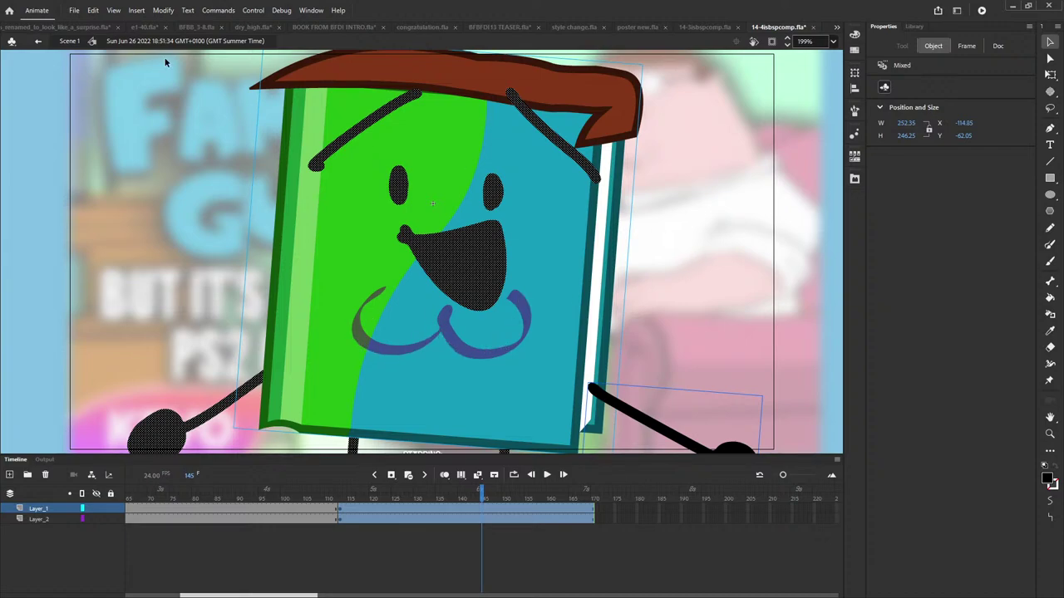
{"action": "left_click", "coordinate": [75, 41]}
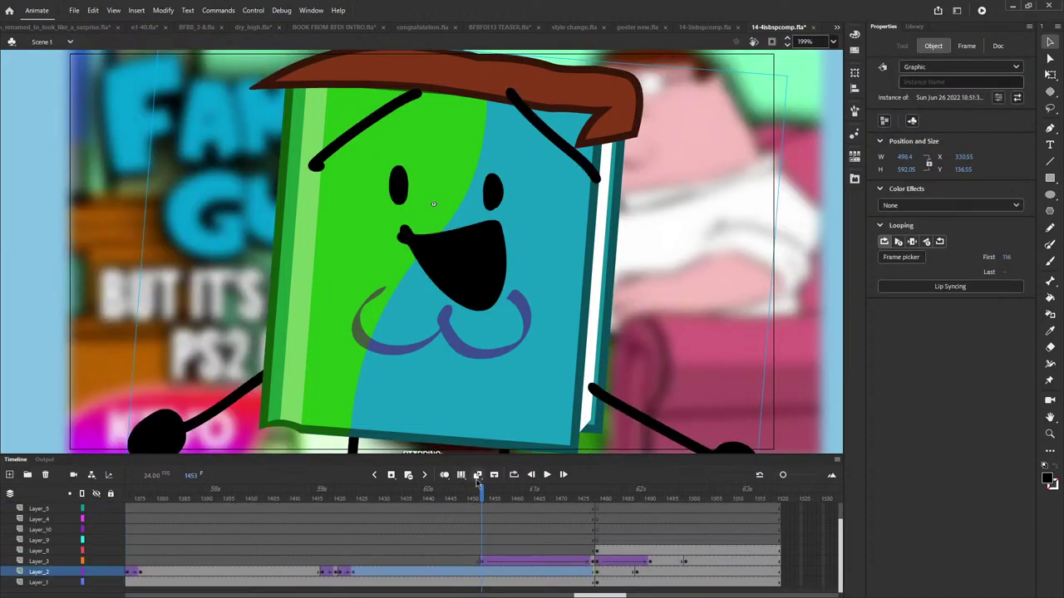
- Scrub to frame 1455 and view the starring cast list and episode title of the credits up close
{"action": "left_click_drag", "start_coordinate": [484, 500], "coordinate": [492, 500]}
{"action": "left_click", "coordinate": [1048, 435]}
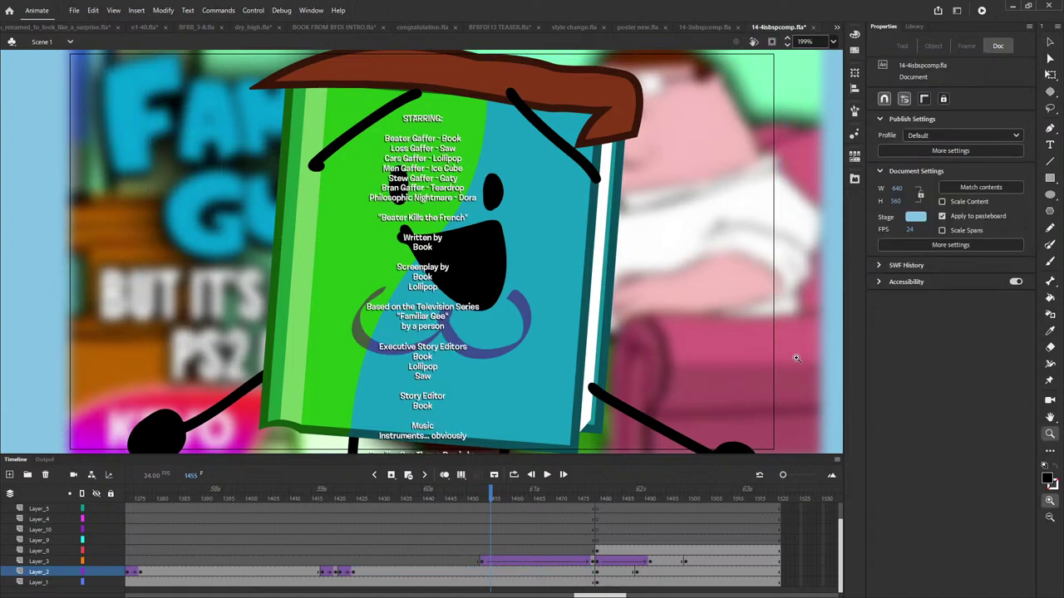
{"action": "left_click_drag", "start_coordinate": [352, 94], "coordinate": [498, 218]}
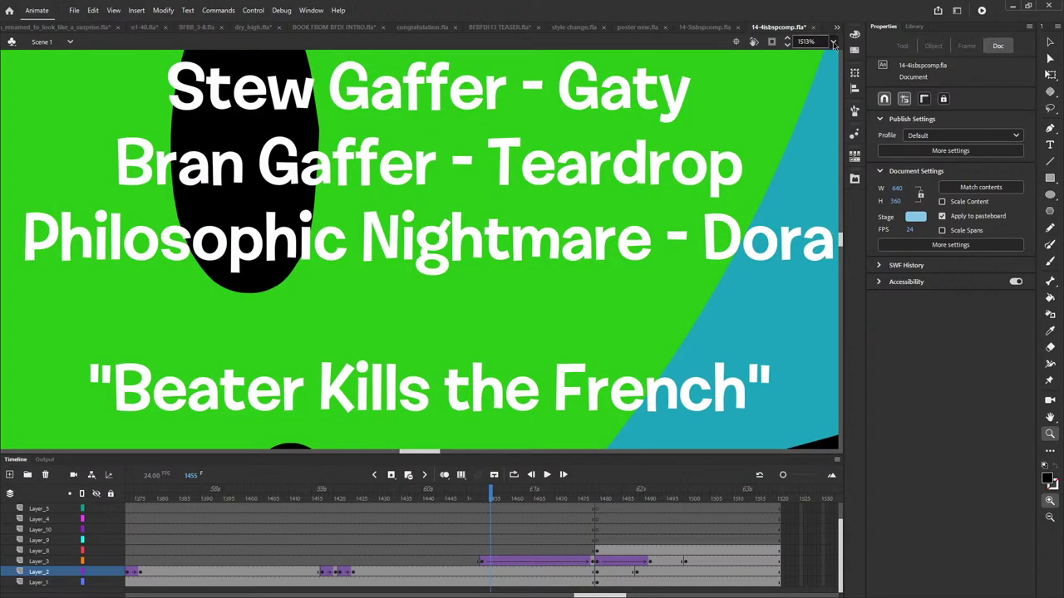
{"action": "key", "text": "ctrl+2"}
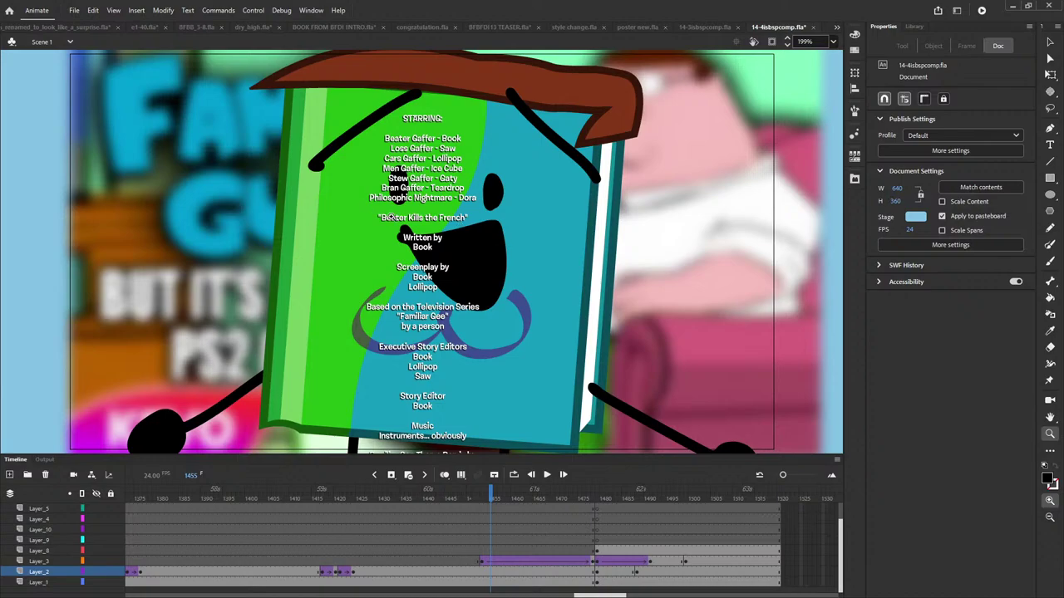
- Read the production credits up close, from "Written by" through the story editors to the theme remix credit
{"action": "left_click", "coordinate": [389, 217]}
{"action": "left_click_drag", "start_coordinate": [343, 221], "coordinate": [631, 430]}
{"action": "scroll", "coordinate": [780, 114], "scroll_direction": "down", "scroll_amount": 2}
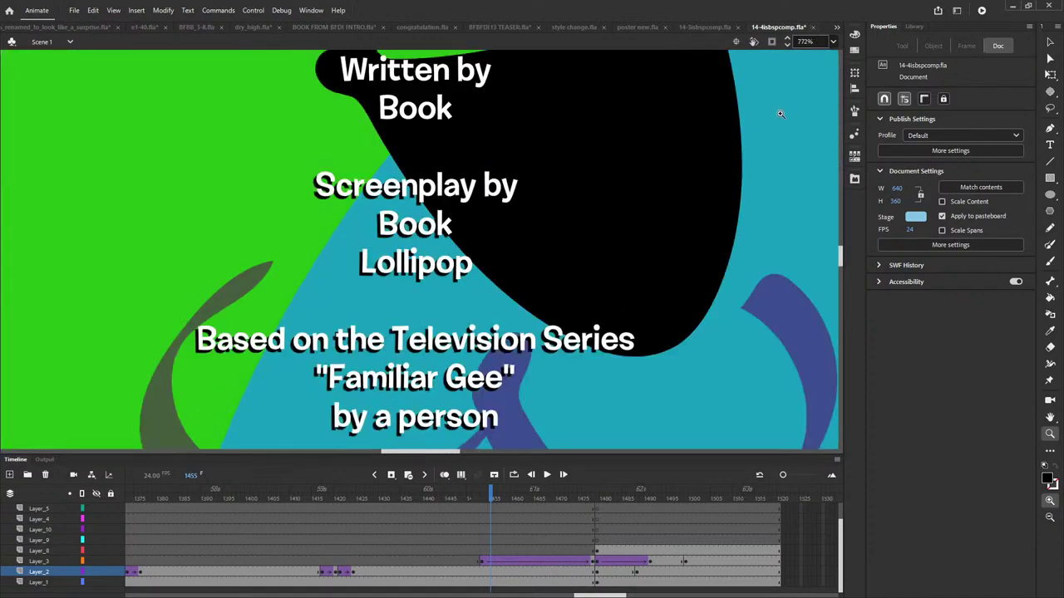
{"action": "scroll", "coordinate": [781, 114], "scroll_direction": "down", "scroll_amount": 2}
{"action": "scroll", "coordinate": [780, 114], "scroll_direction": "up", "scroll_amount": 2}
{"action": "scroll", "coordinate": [342, 391], "scroll_direction": "down", "scroll_amount": 2}
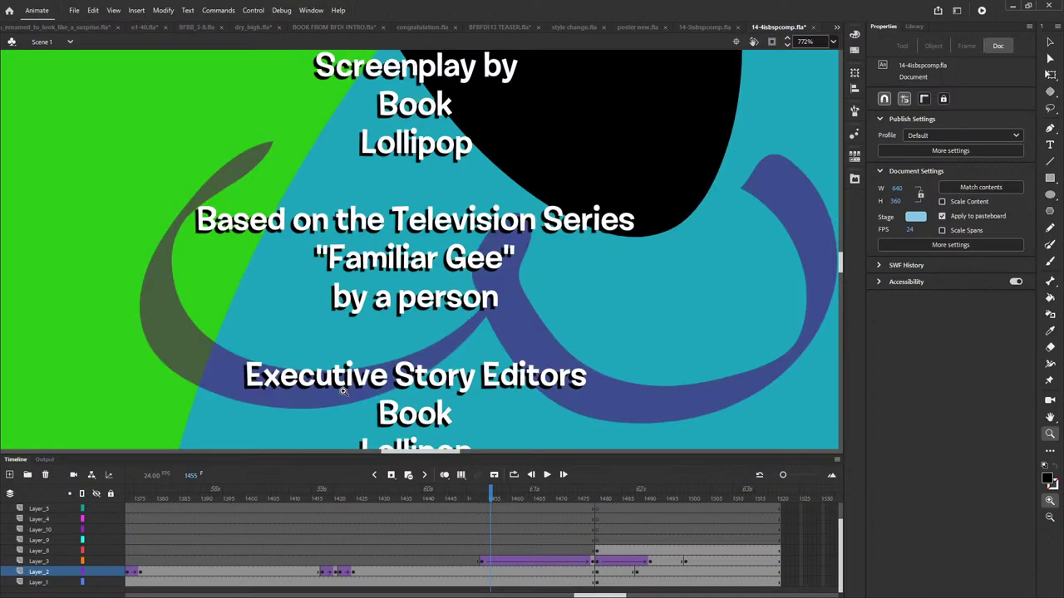
{"action": "scroll", "coordinate": [342, 391], "scroll_direction": "down", "scroll_amount": 4}
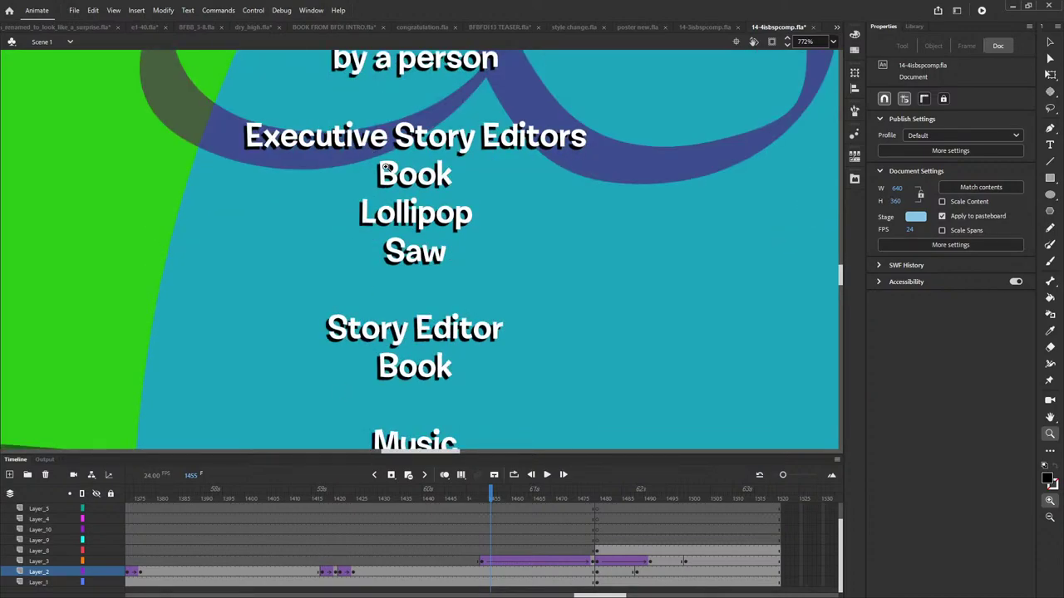
{"action": "scroll", "coordinate": [376, 299], "scroll_direction": "down", "scroll_amount": 4}
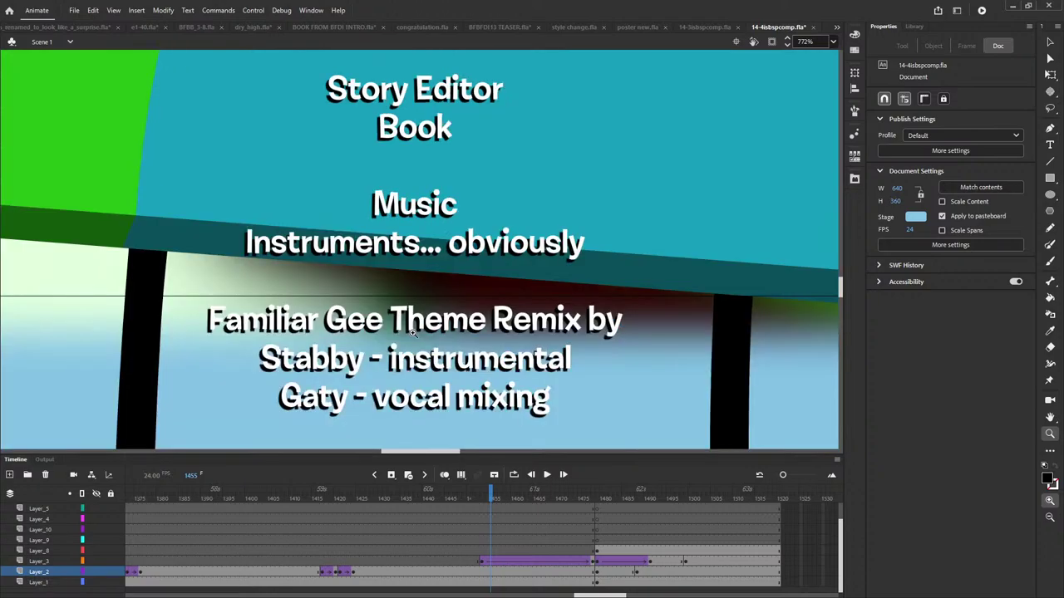
{"action": "scroll", "coordinate": [325, 240], "scroll_direction": "down", "scroll_amount": 2}
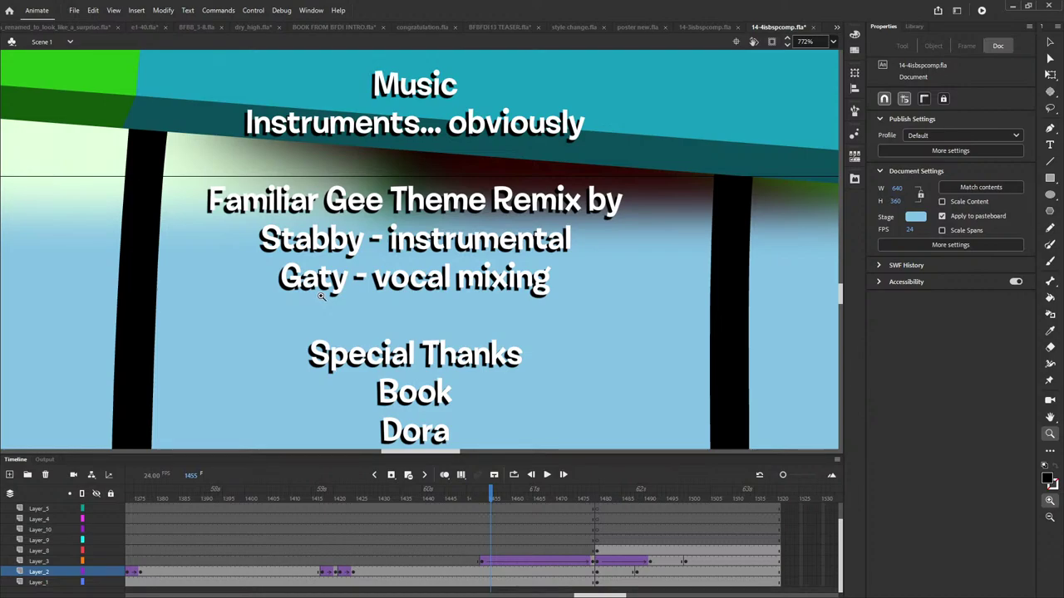
- Read the Special Thanks list from its heading down to the Inbetweeners entries
{"action": "scroll", "coordinate": [327, 297], "scroll_direction": "down", "scroll_amount": 4}
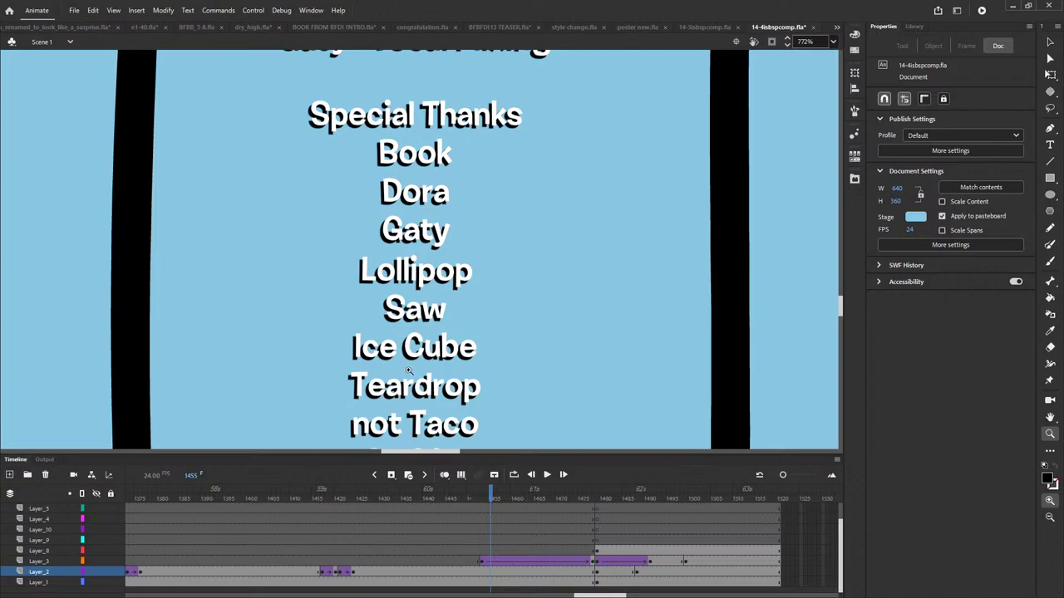
{"action": "scroll", "coordinate": [410, 332], "scroll_direction": "down", "scroll_amount": 2}
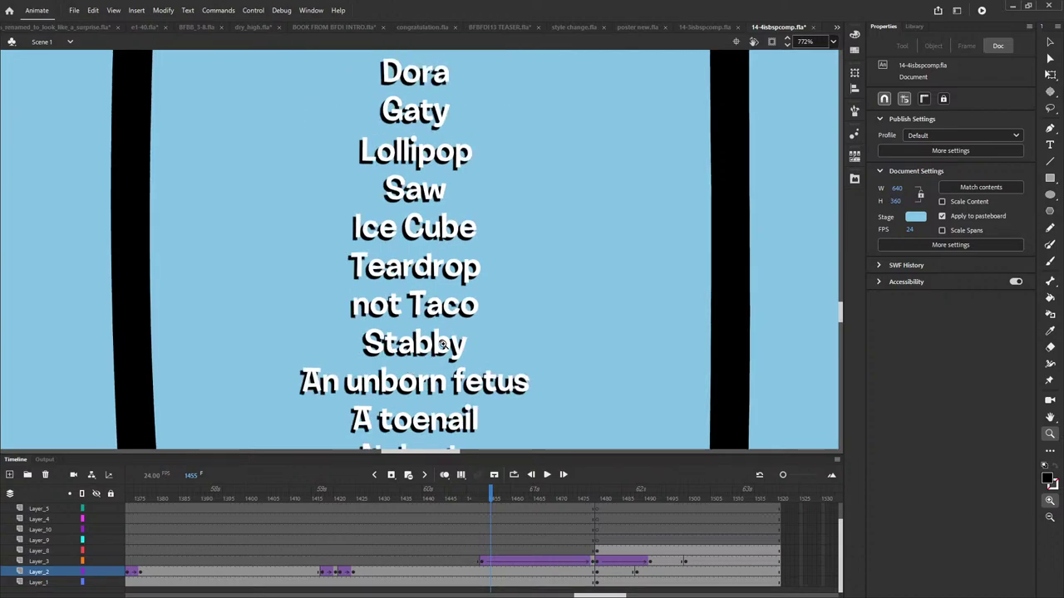
{"action": "scroll", "coordinate": [386, 341], "scroll_direction": "down", "scroll_amount": 2}
{"action": "scroll", "coordinate": [374, 254], "scroll_direction": "down", "scroll_amount": 2}
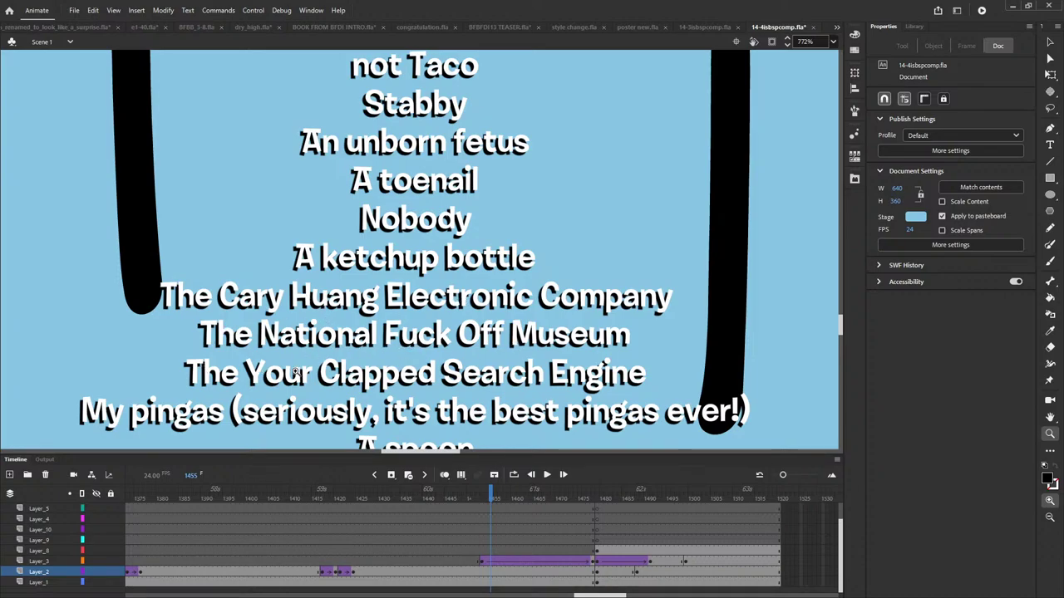
{"action": "scroll", "coordinate": [215, 407], "scroll_direction": "down", "scroll_amount": 2}
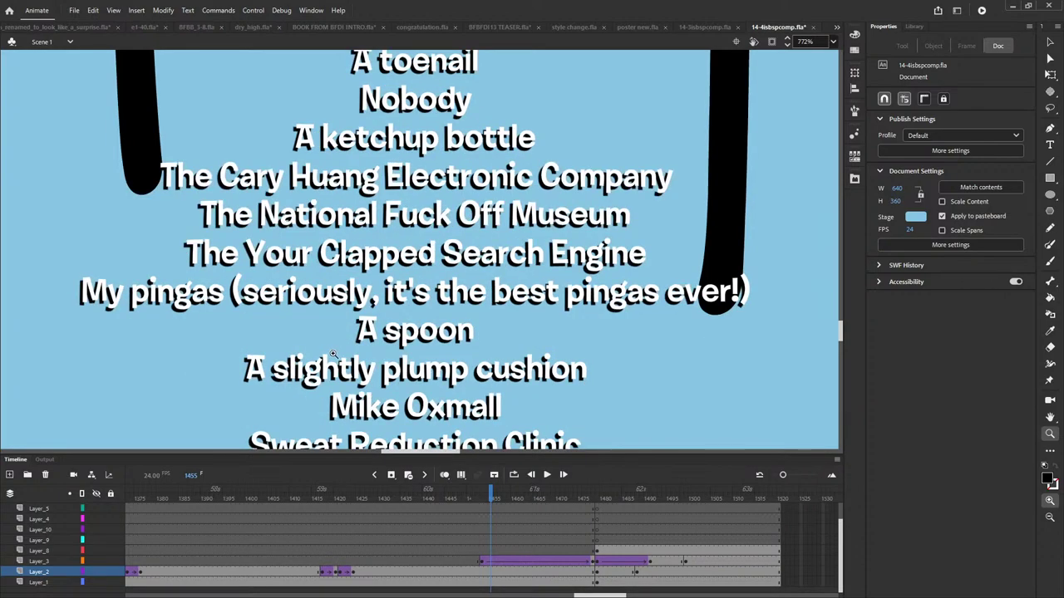
{"action": "scroll", "coordinate": [488, 377], "scroll_direction": "down", "scroll_amount": 10}
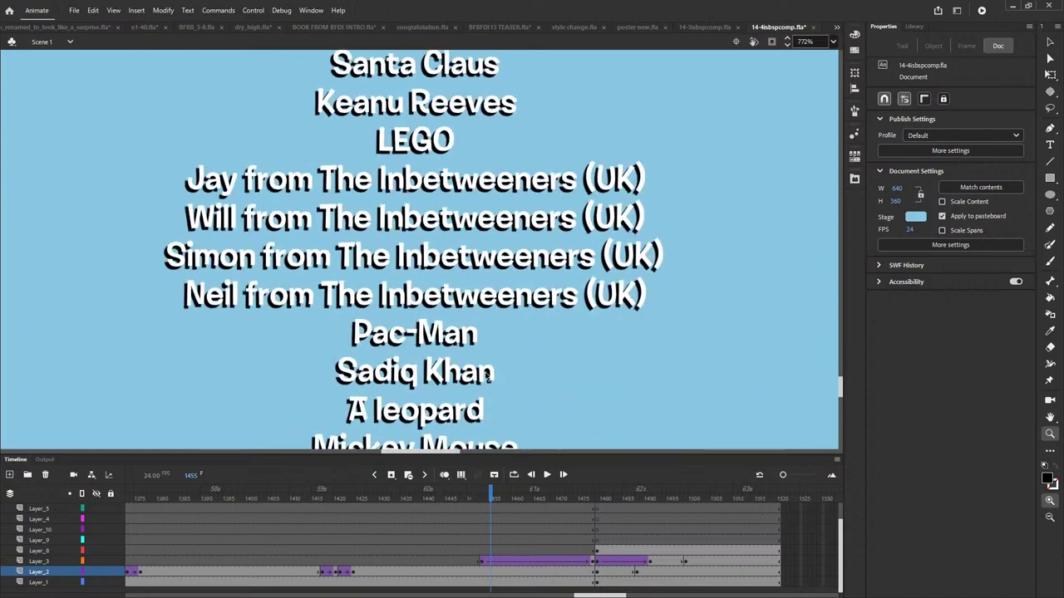
- Go back up through the Special Thanks entries, reading from the Inbetweeners lines up to "Sweat Reduction Clinic"
{"action": "scroll", "coordinate": [486, 377], "scroll_direction": "down", "scroll_amount": 7}
{"action": "scroll", "coordinate": [486, 377], "scroll_direction": "up", "scroll_amount": 7}
{"action": "scroll", "coordinate": [191, 262], "scroll_direction": "up", "scroll_amount": 3}
{"action": "scroll", "coordinate": [162, 193], "scroll_direction": "down", "scroll_amount": 3}
{"action": "scroll", "coordinate": [499, 294], "scroll_direction": "up", "scroll_amount": 3}
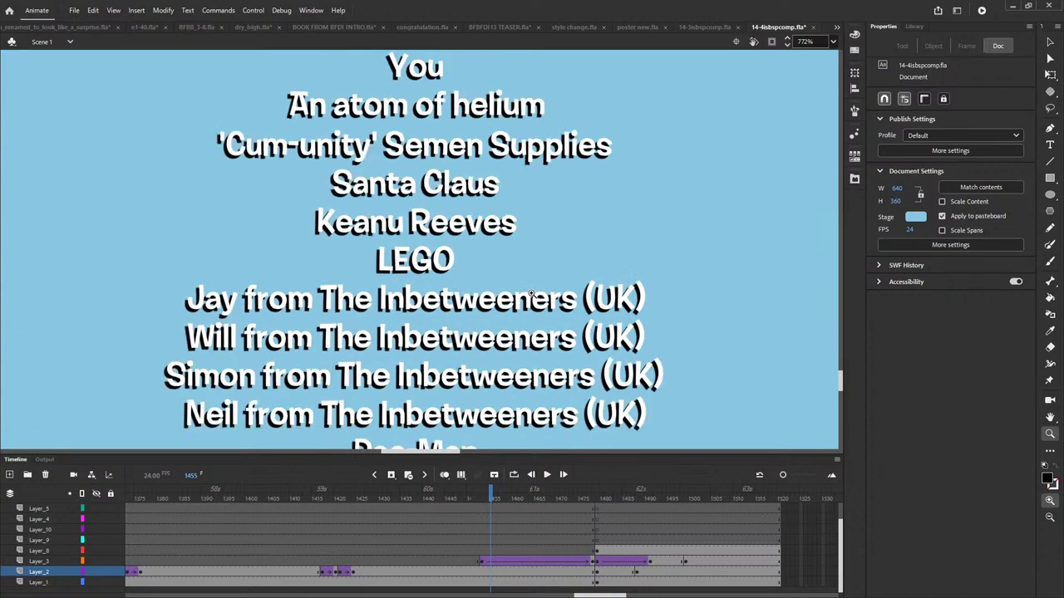
{"action": "scroll", "coordinate": [414, 230], "scroll_direction": "up", "scroll_amount": 3}
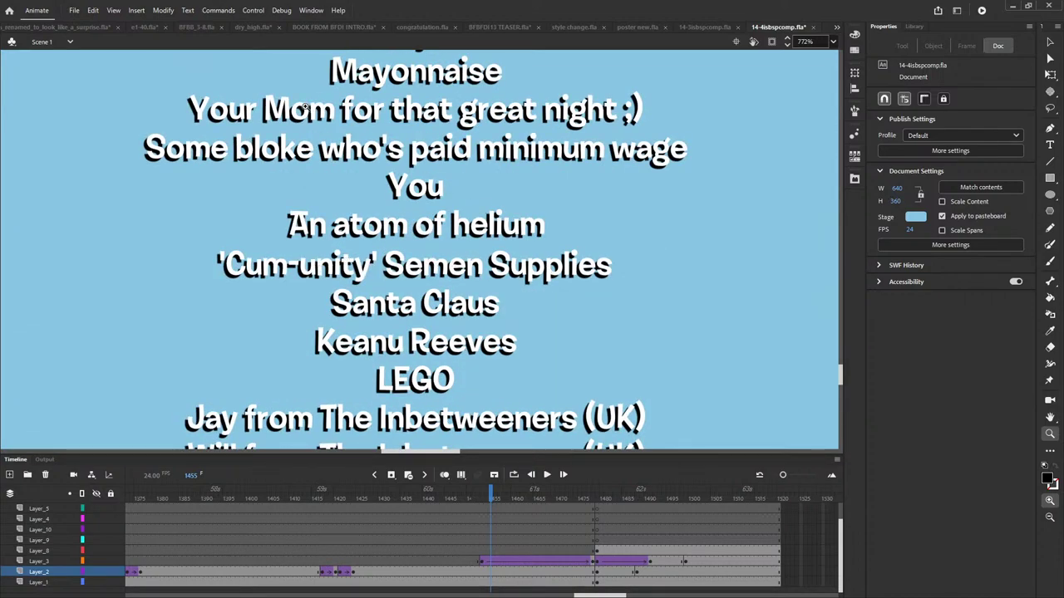
{"action": "scroll", "coordinate": [490, 182], "scroll_direction": "up", "scroll_amount": 3}
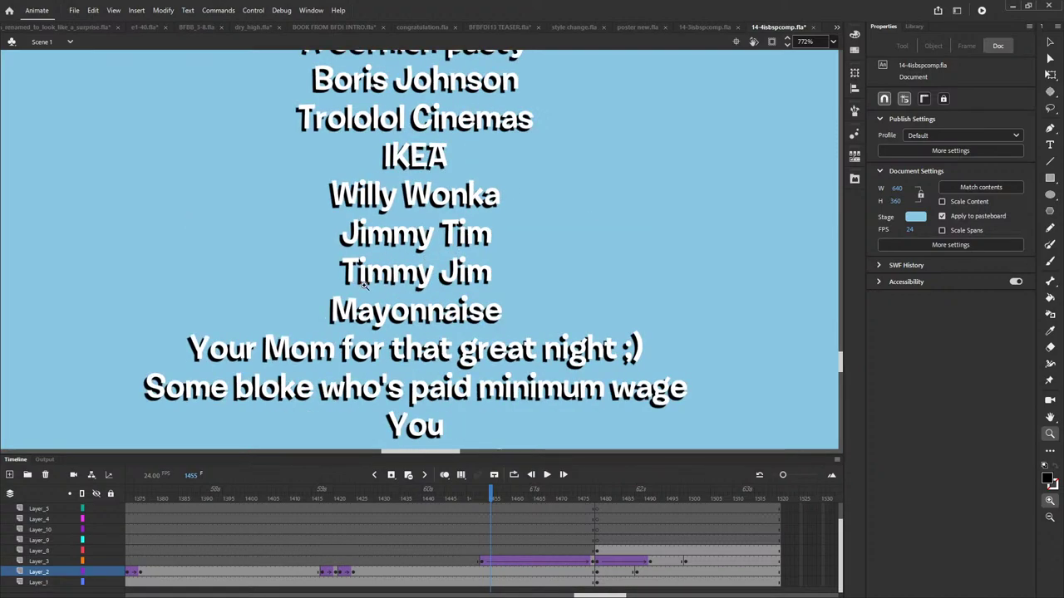
{"action": "scroll", "coordinate": [420, 169], "scroll_direction": "up", "scroll_amount": 3}
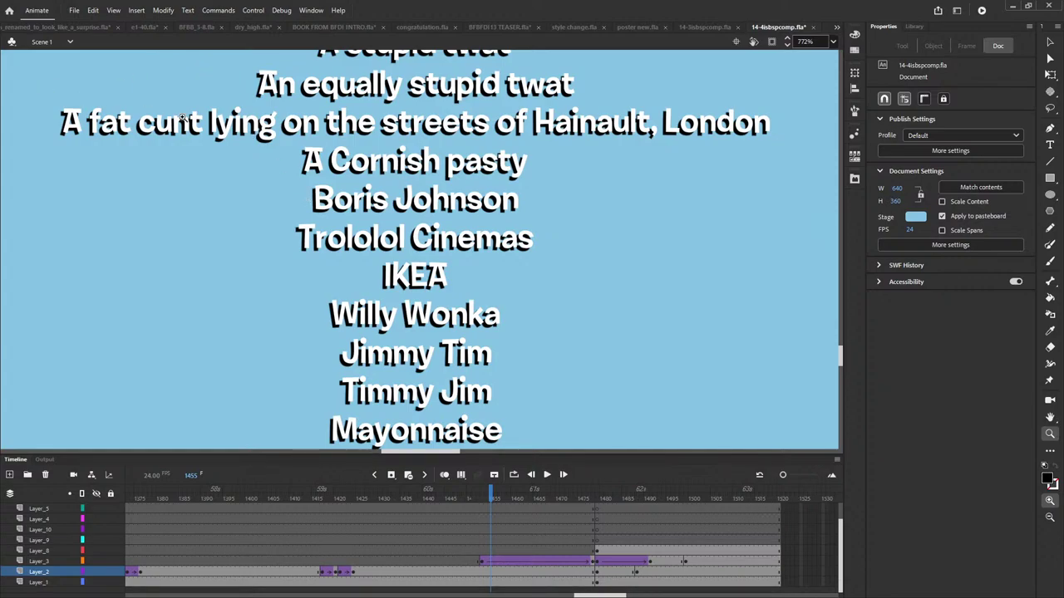
{"action": "scroll", "coordinate": [361, 218], "scroll_direction": "up", "scroll_amount": 3}
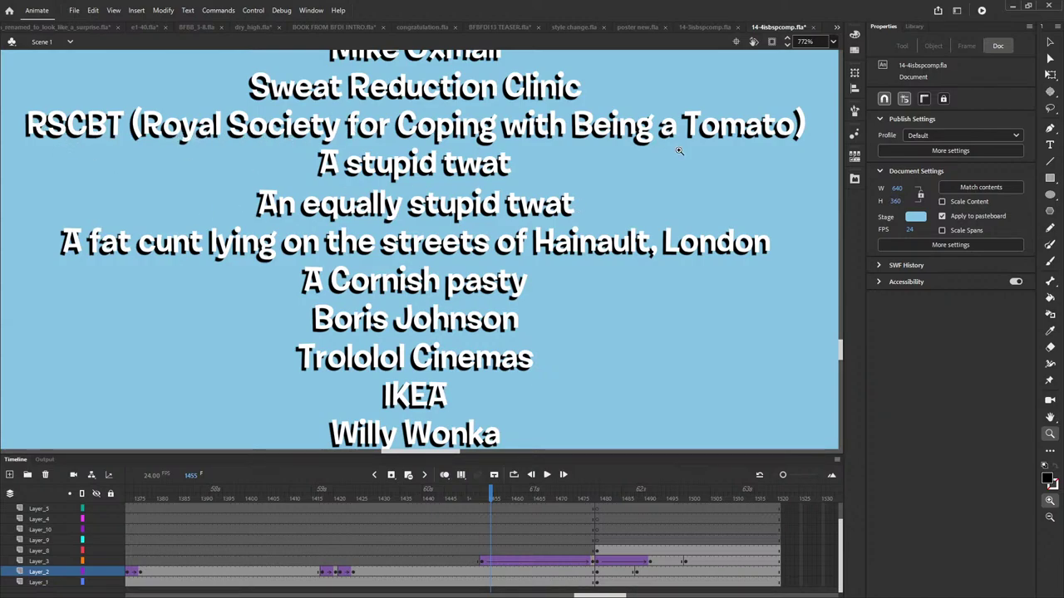
{"action": "scroll", "coordinate": [665, 166], "scroll_direction": "up", "scroll_amount": 2}
- Read the rest of the Special Thanks list, from "LEGO" past the potato entries down to "Wales"
{"action": "scroll", "coordinate": [628, 265], "scroll_direction": "down", "scroll_amount": 7}
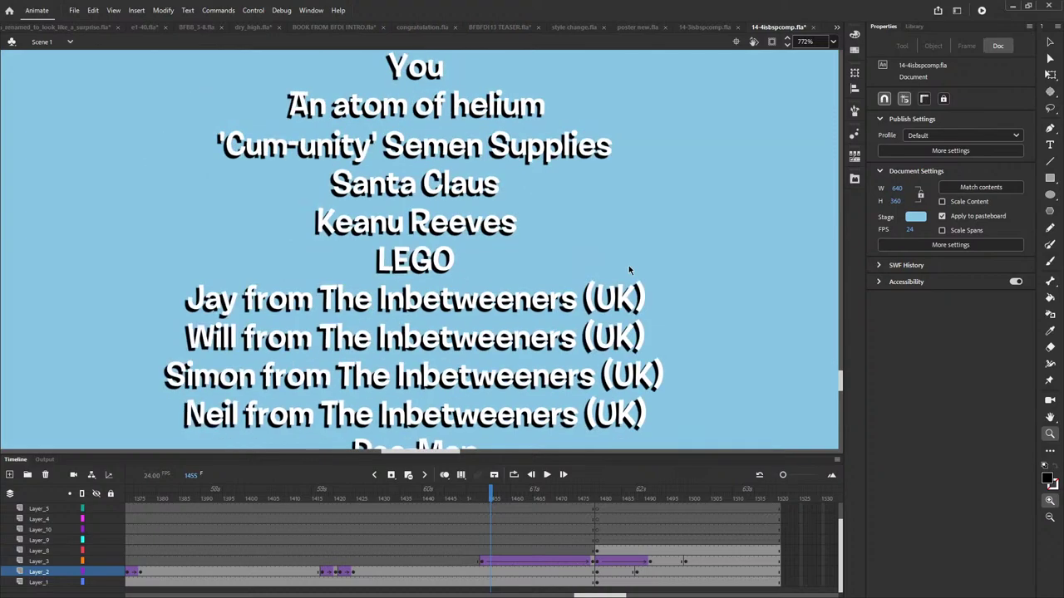
{"action": "scroll", "coordinate": [629, 265], "scroll_direction": "down", "scroll_amount": 5}
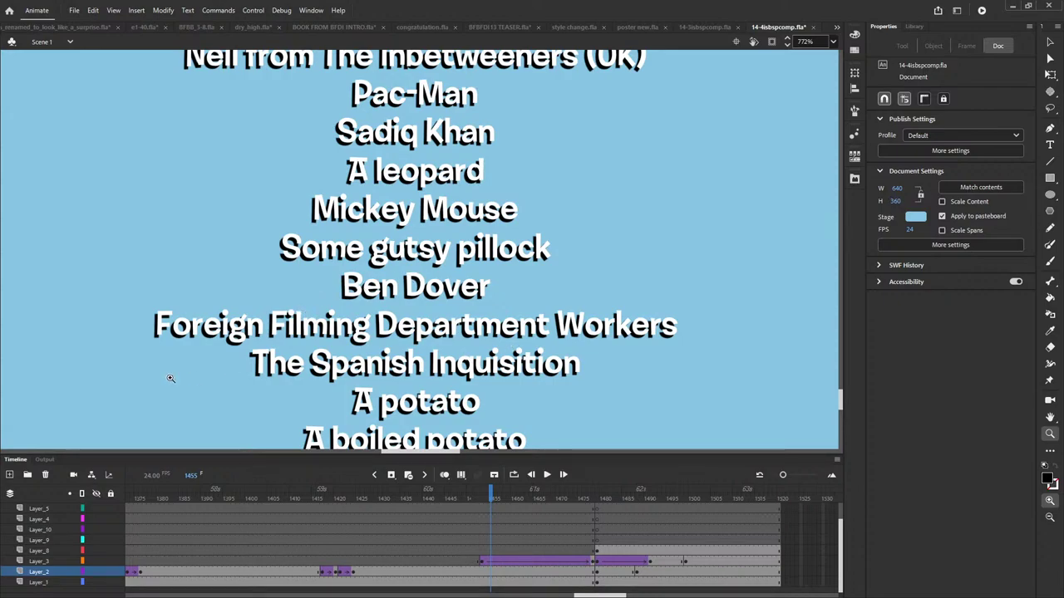
{"action": "scroll", "coordinate": [366, 405], "scroll_direction": "down", "scroll_amount": 3}
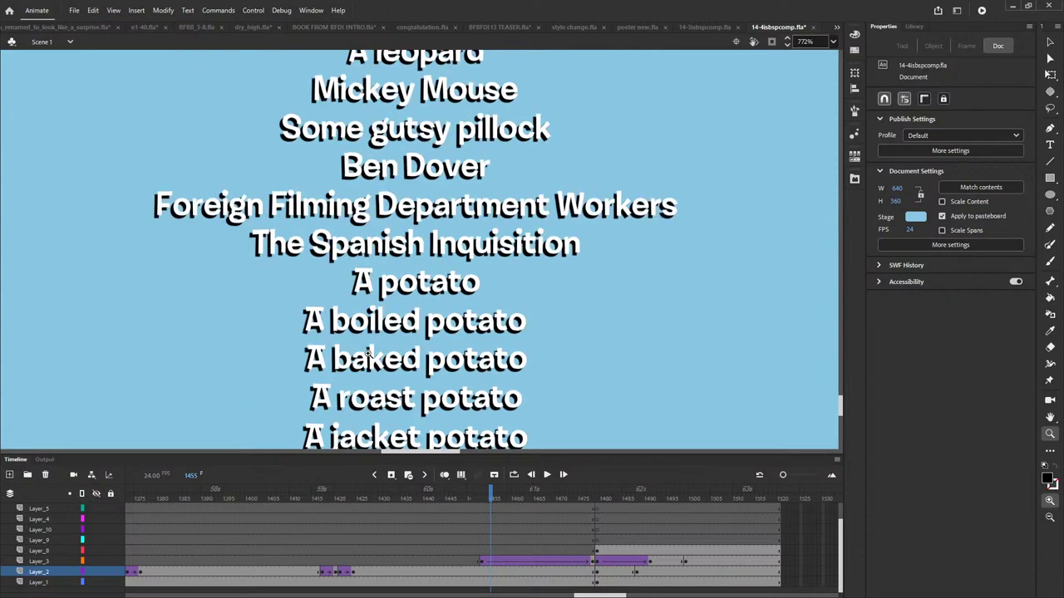
{"action": "scroll", "coordinate": [382, 351], "scroll_direction": "down", "scroll_amount": 3}
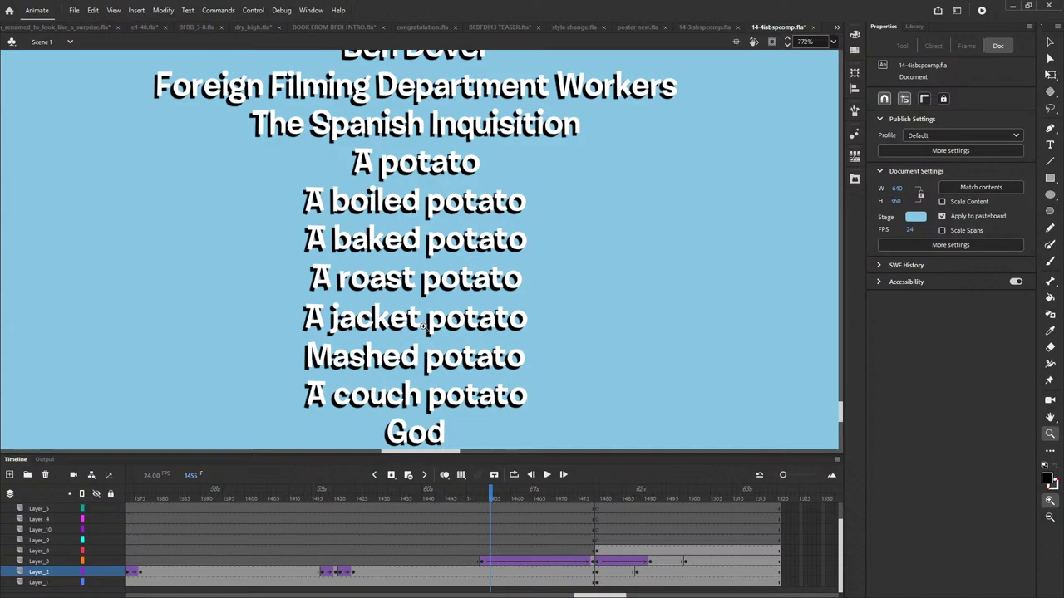
{"action": "scroll", "coordinate": [413, 316], "scroll_direction": "down", "scroll_amount": 3}
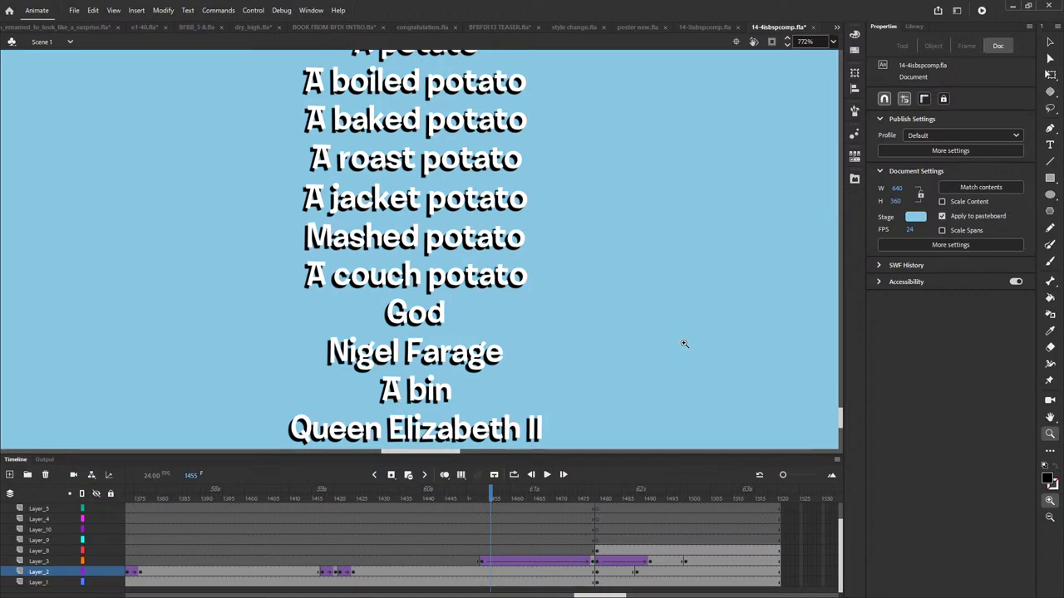
{"action": "scroll", "coordinate": [684, 344], "scroll_direction": "down", "scroll_amount": 5}
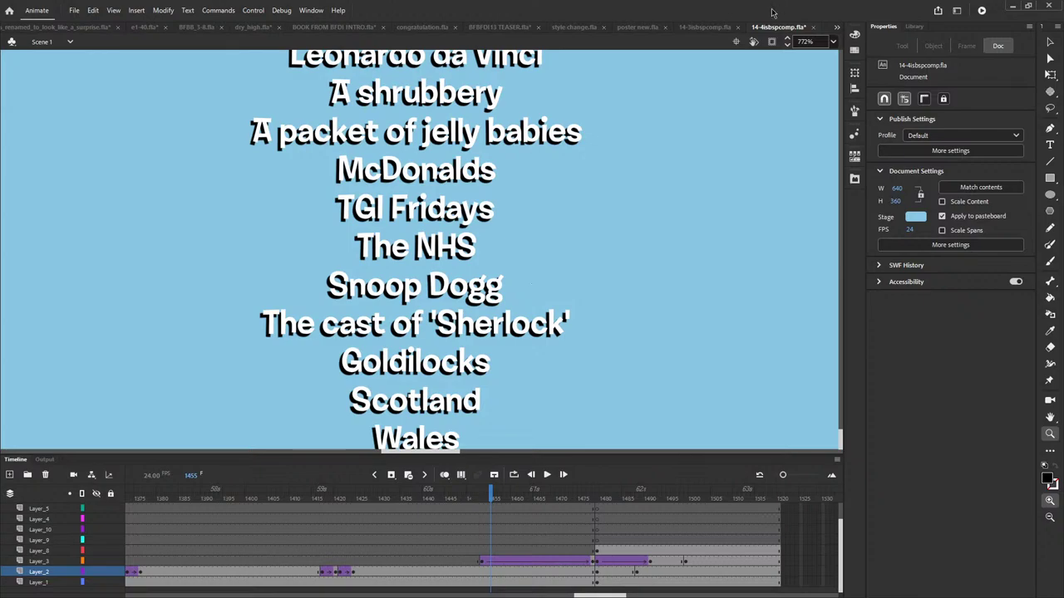
- Set the stage magnification to 75% to view the whole credits column below the book character
{"action": "left_click", "coordinate": [833, 42]}
{"action": "left_click", "coordinate": [835, 117]}
{"action": "left_click", "coordinate": [834, 41]}
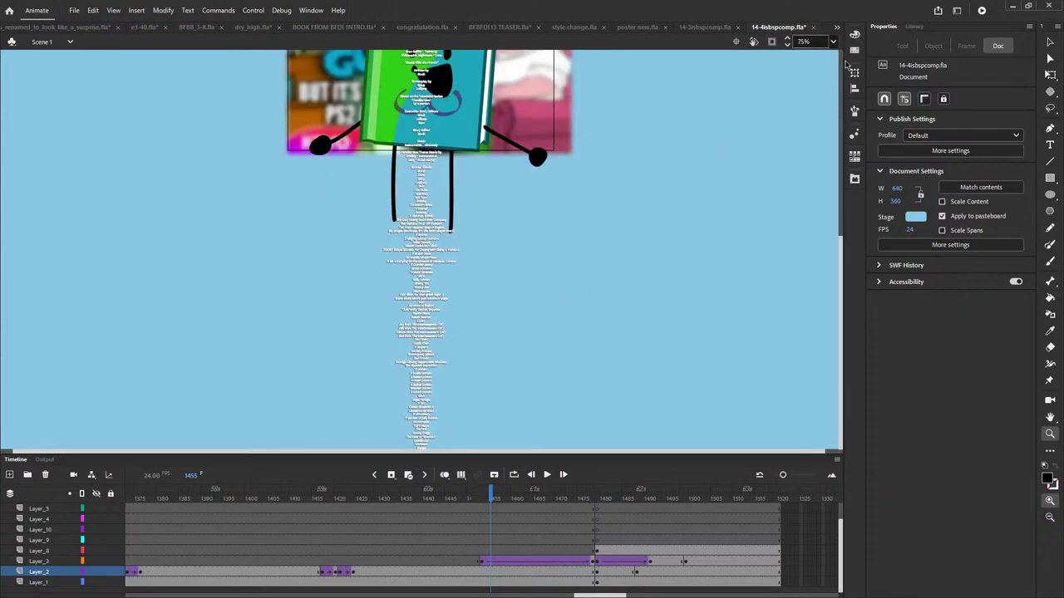
- Move the playhead to frame 1473 and read the credits lines from "A rhubarb crumble" down to "Vanilla Ice"
{"action": "left_click", "coordinate": [845, 61]}
{"action": "left_click_drag", "start_coordinate": [492, 498], "coordinate": [570, 499]}
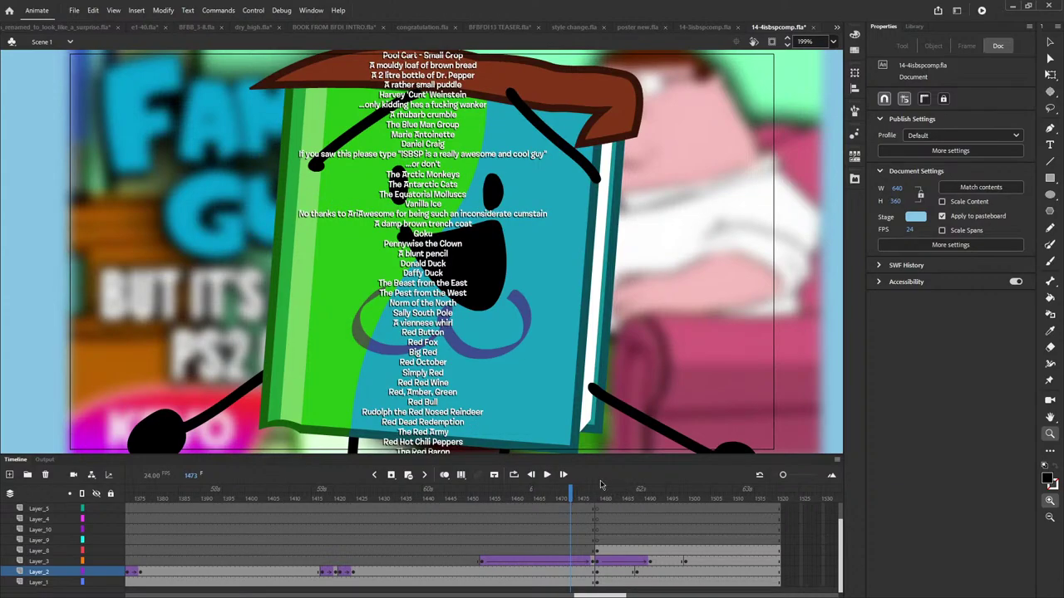
{"action": "left_click_drag", "start_coordinate": [287, 133], "coordinate": [561, 176]}
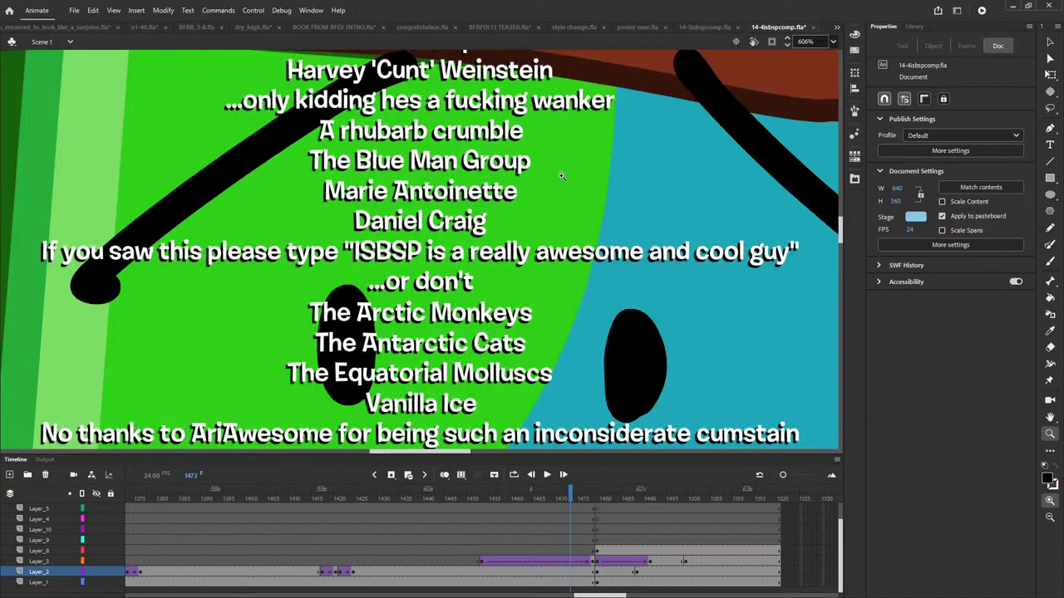
{"action": "left_click", "coordinate": [833, 43]}
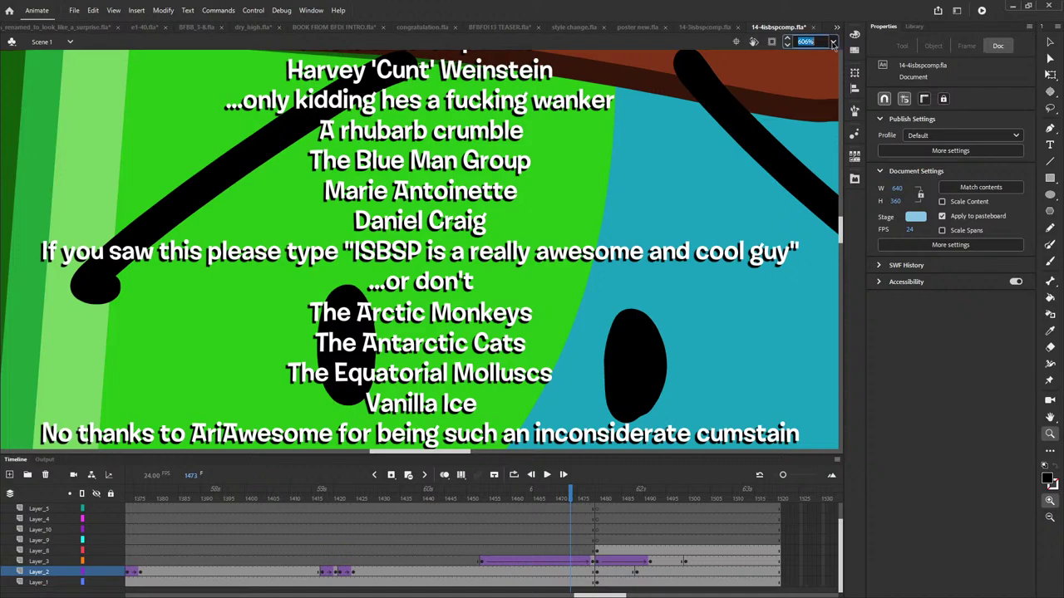
{"action": "left_click", "coordinate": [845, 57]}
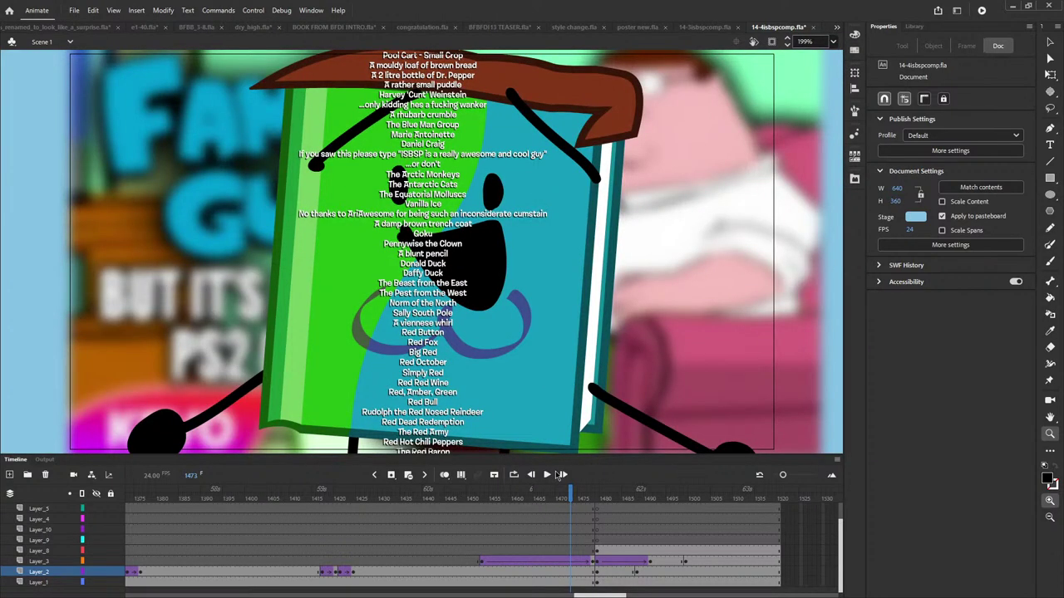
- Advance to frame 1474 and read the credits lines containing "Red", from "Red October" down to "Helen Keller"
{"action": "left_click", "coordinate": [561, 475]}
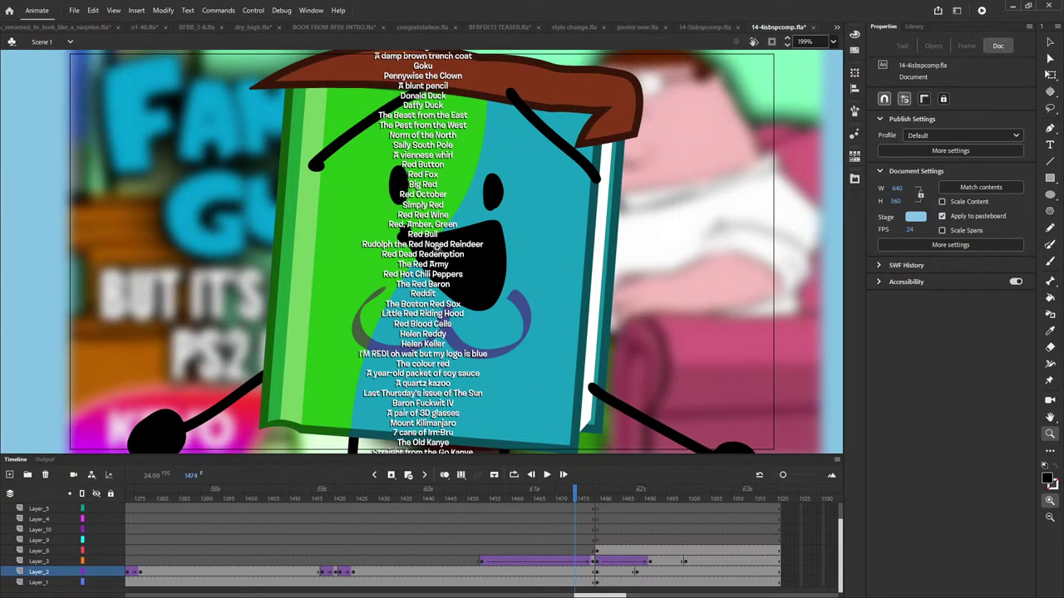
{"action": "left_click_drag", "start_coordinate": [396, 155], "coordinate": [473, 187]}
{"action": "scroll", "coordinate": [361, 266], "scroll_direction": "down", "scroll_amount": 2}
{"action": "scroll", "coordinate": [360, 266], "scroll_direction": "down", "scroll_amount": 4}
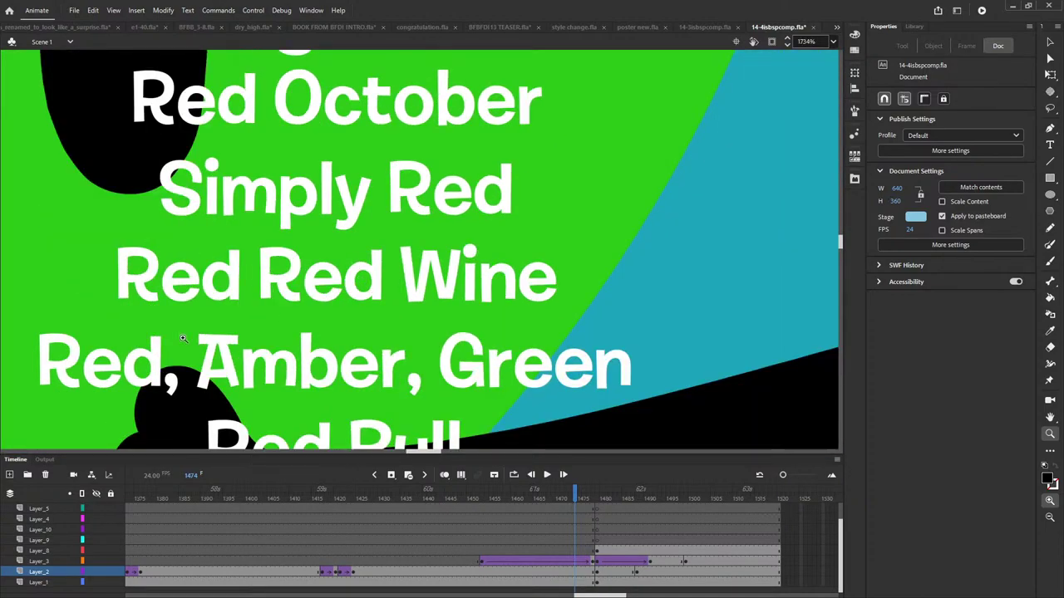
{"action": "scroll", "coordinate": [182, 338], "scroll_direction": "down", "scroll_amount": 4}
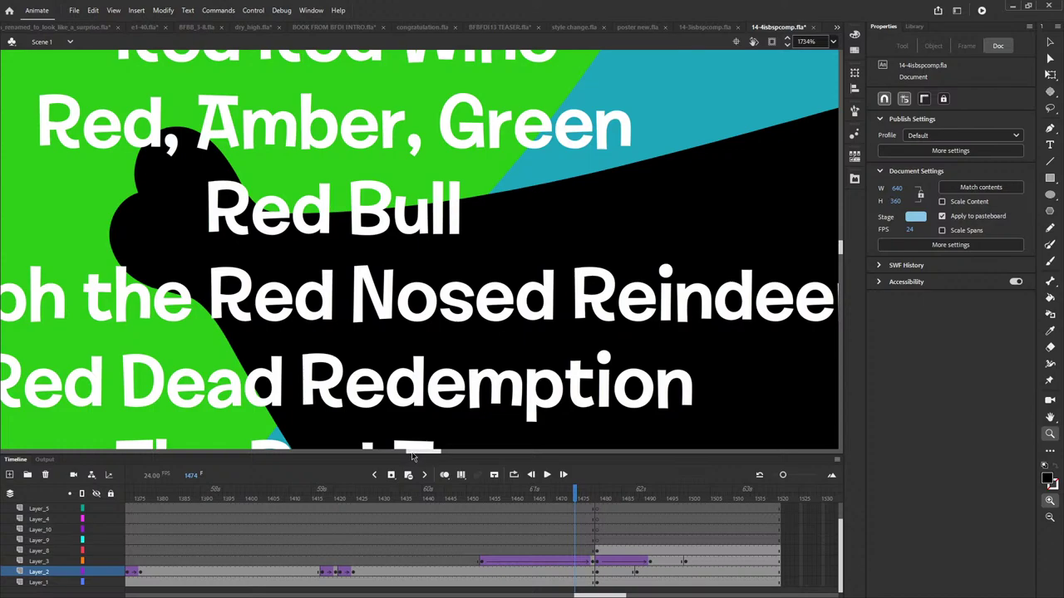
{"action": "left_click_drag", "start_coordinate": [413, 453], "coordinate": [408, 453]}
{"action": "scroll", "coordinate": [428, 421], "scroll_direction": "down", "scroll_amount": 4}
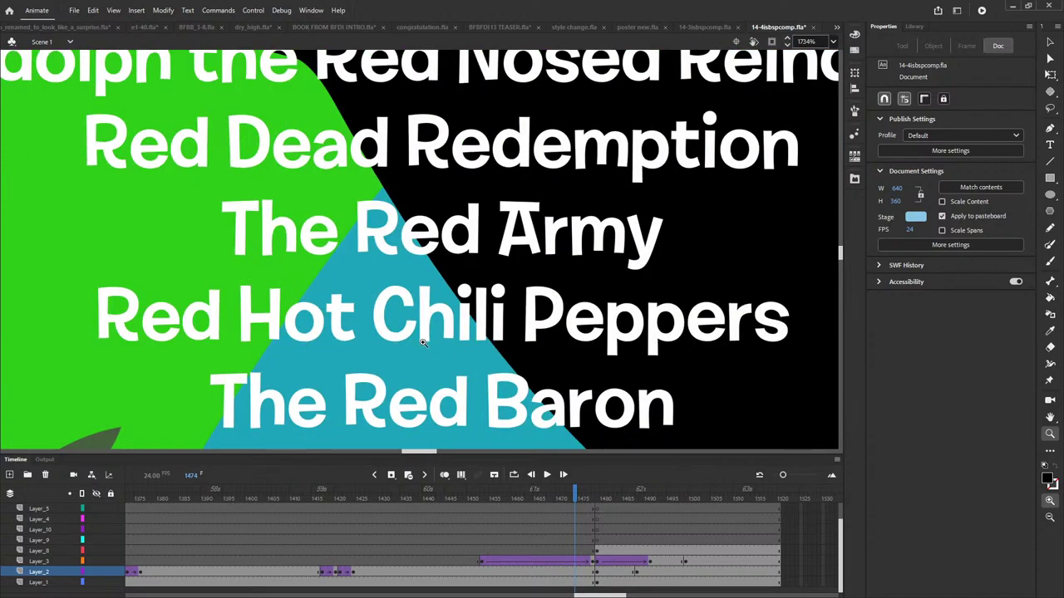
{"action": "scroll", "coordinate": [352, 342], "scroll_direction": "down", "scroll_amount": 4}
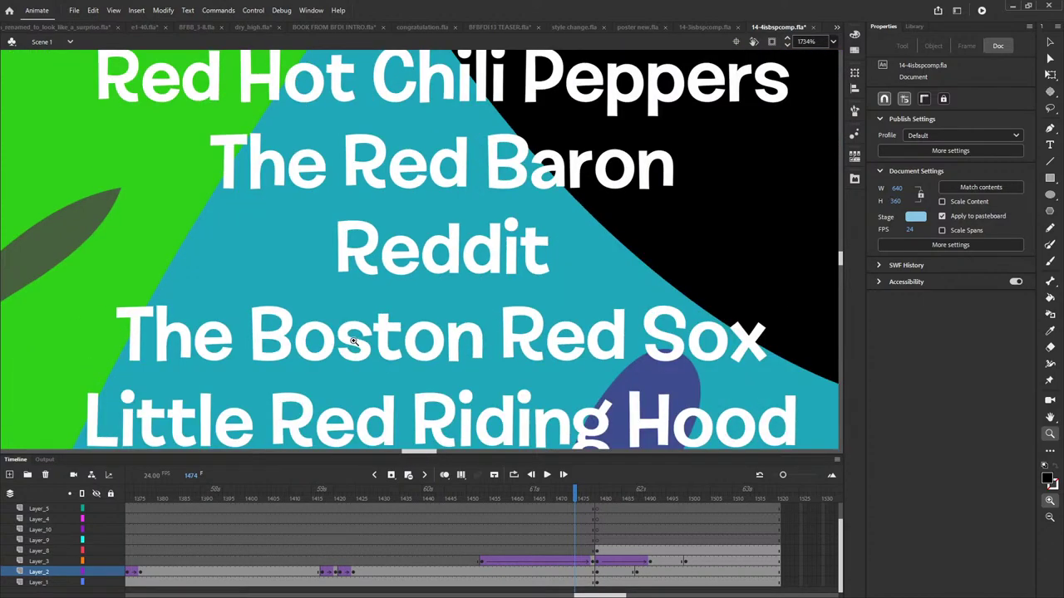
{"action": "scroll", "coordinate": [358, 333], "scroll_direction": "down", "scroll_amount": 2}
{"action": "scroll", "coordinate": [441, 335], "scroll_direction": "down", "scroll_amount": 2}
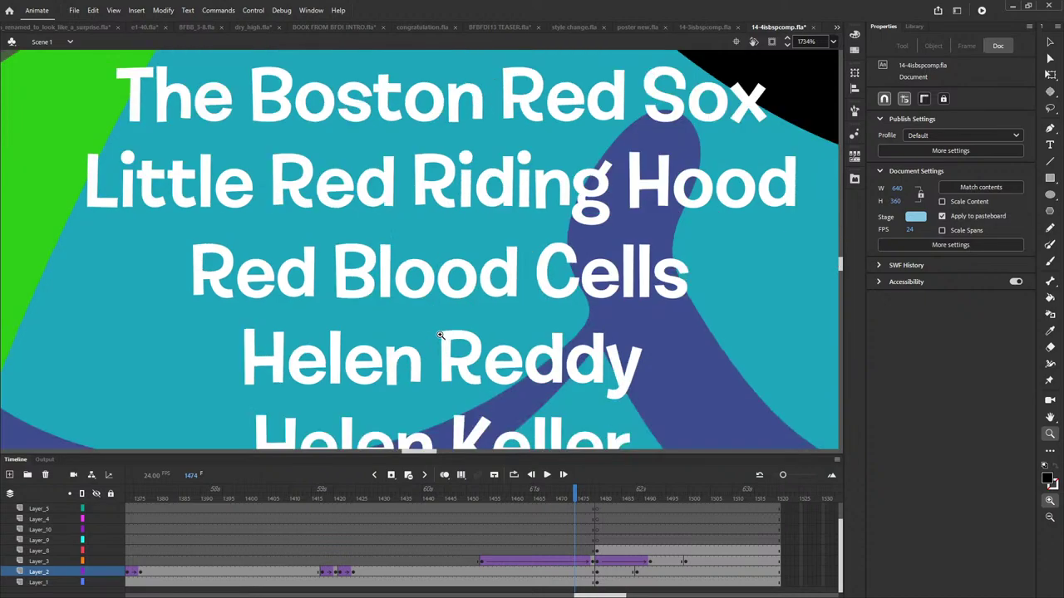
{"action": "scroll", "coordinate": [432, 334], "scroll_direction": "down", "scroll_amount": 2}
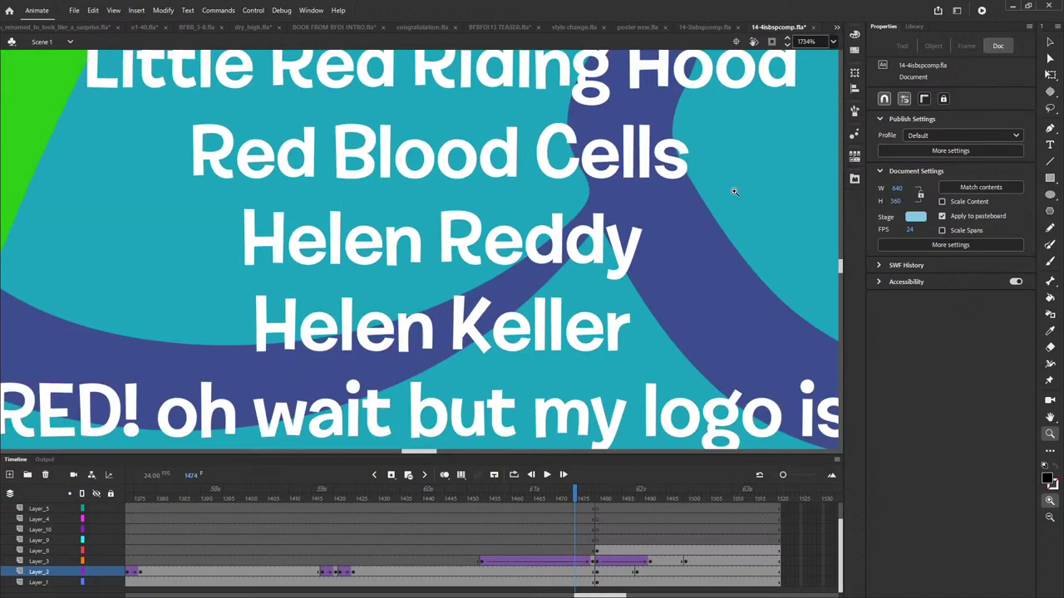
{"action": "key", "text": "ctrl+2"}
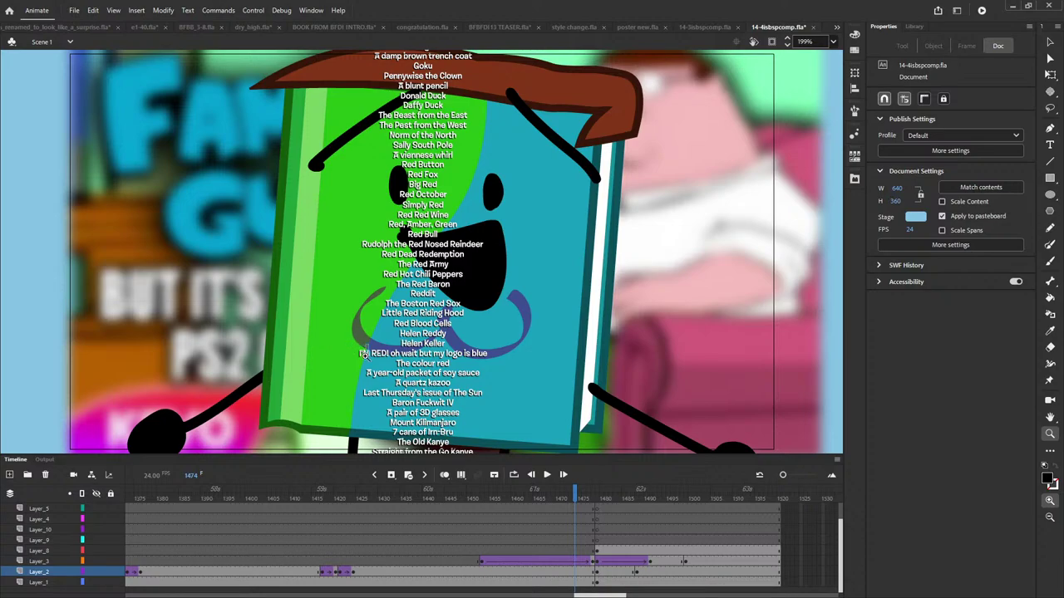
- Read the credits lines from "I'M RED! oh wait but my logo is blue" to "Last Thursday's issue of The Sun" up close
{"action": "left_click_drag", "start_coordinate": [362, 344], "coordinate": [526, 378]}
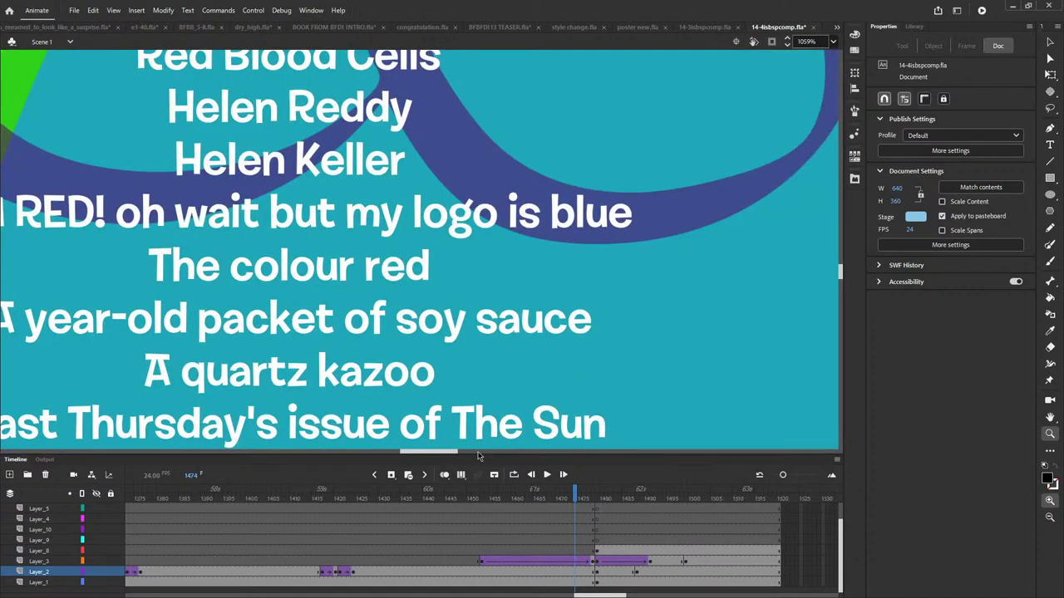
{"action": "left_click_drag", "start_coordinate": [464, 454], "coordinate": [441, 453]}
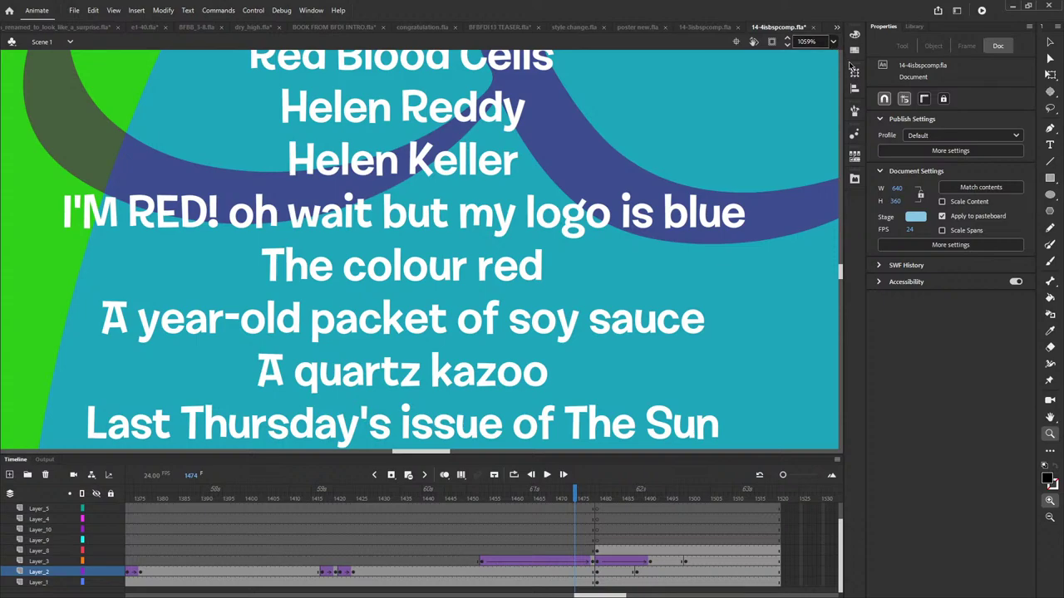
{"action": "key", "text": "ctrl+2"}
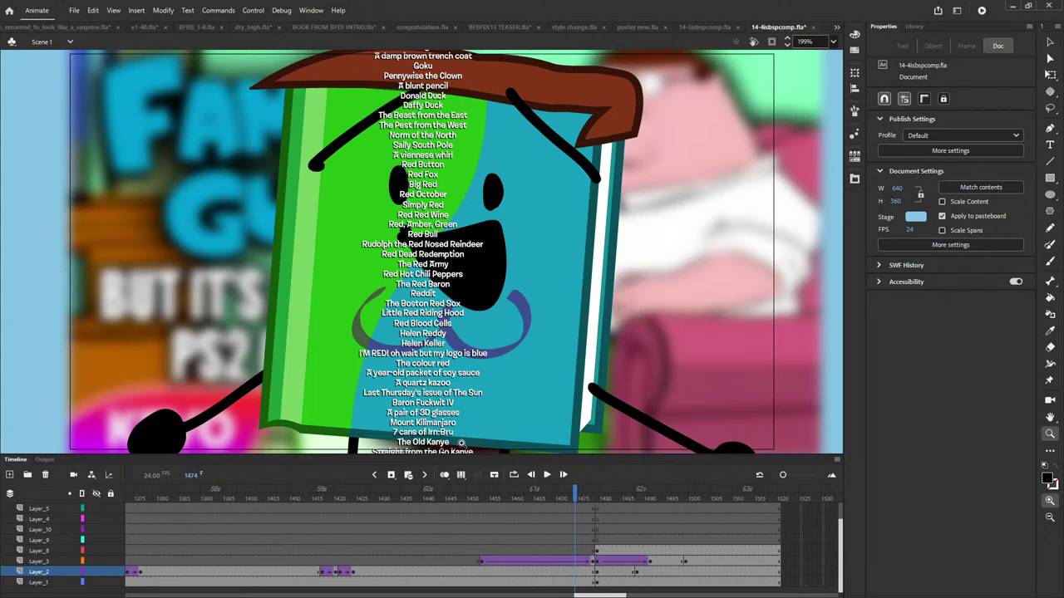
- Read the credits from "A pair of 3D glasses" through the Kanye lines, ending at "Spaz in the news Kanye"
{"action": "left_click_drag", "start_coordinate": [335, 403], "coordinate": [504, 444]}
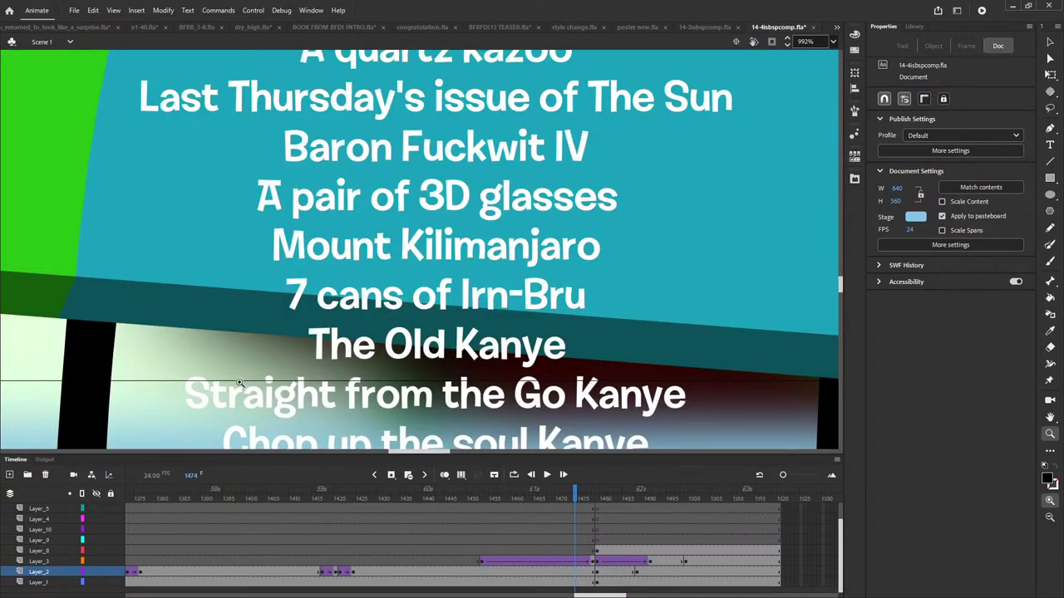
{"action": "scroll", "coordinate": [262, 355], "scroll_direction": "down", "scroll_amount": 3}
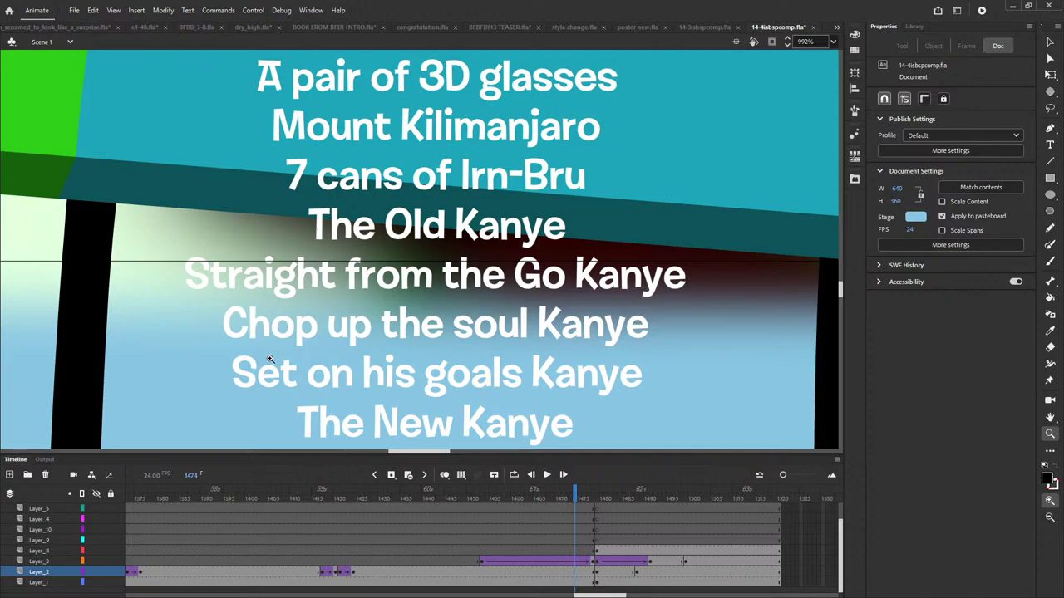
{"action": "scroll", "coordinate": [590, 378], "scroll_direction": "down", "scroll_amount": 3}
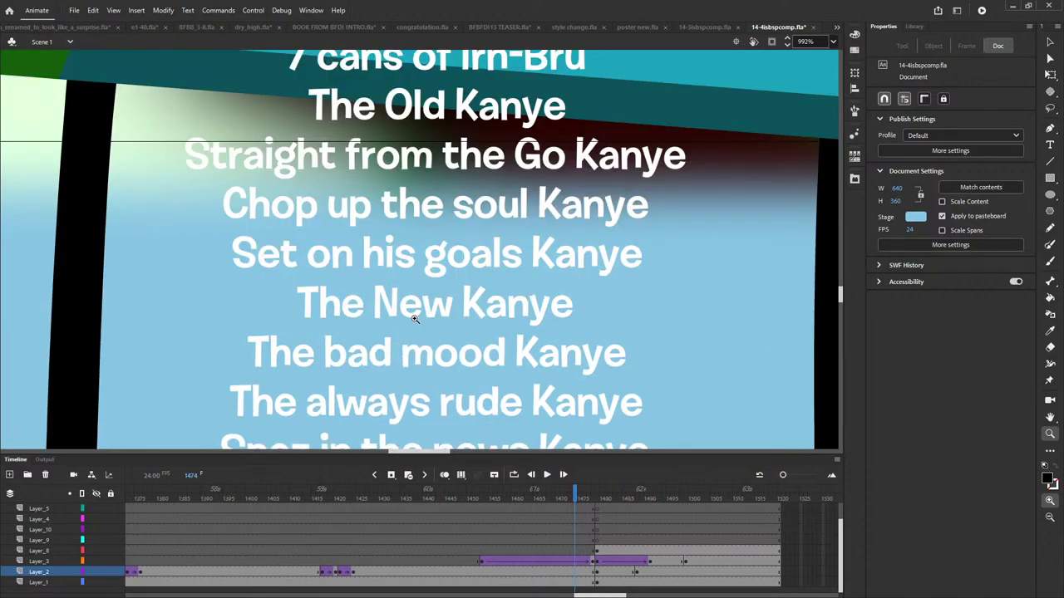
{"action": "scroll", "coordinate": [416, 319], "scroll_direction": "down", "scroll_amount": 3}
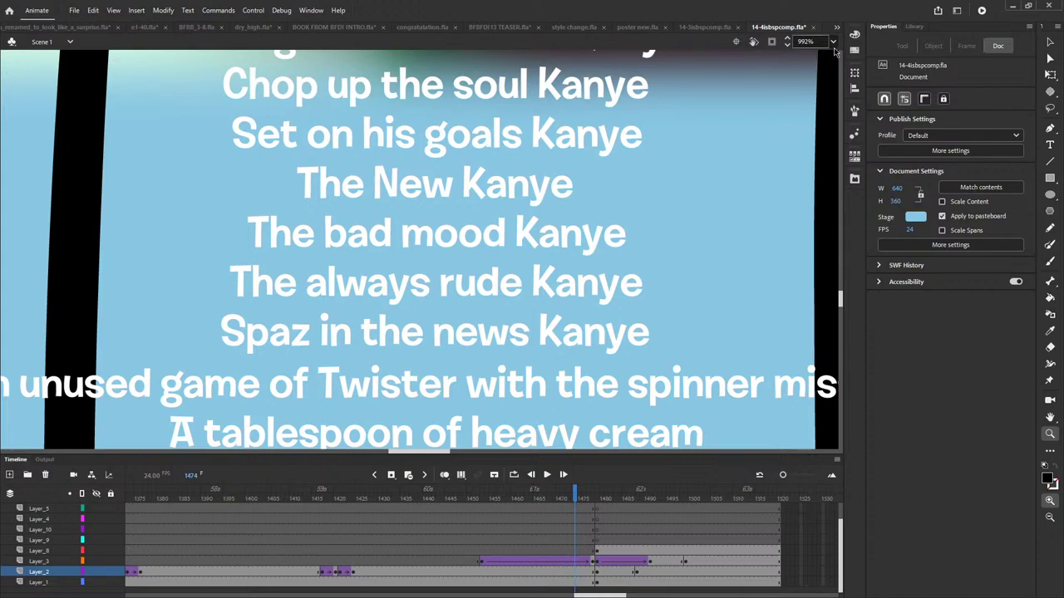
{"action": "key", "text": "ctrl+2"}
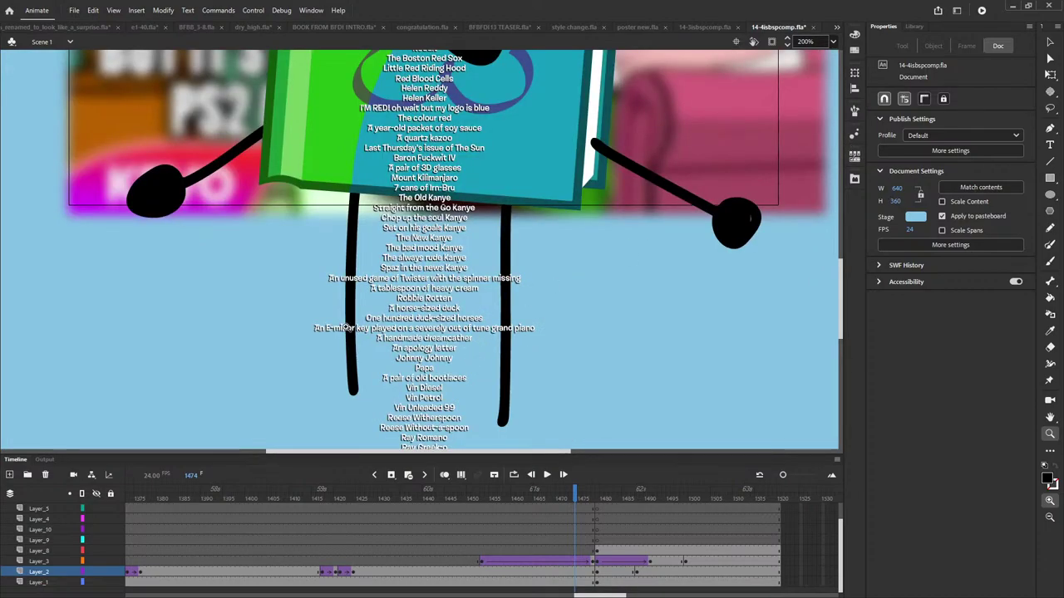
- Read the credits below the Kanye lines, from "An unused game of Twister with the spinner missing" to "A corroded nail-clipper"
{"action": "left_click_drag", "start_coordinate": [312, 267], "coordinate": [547, 353]}
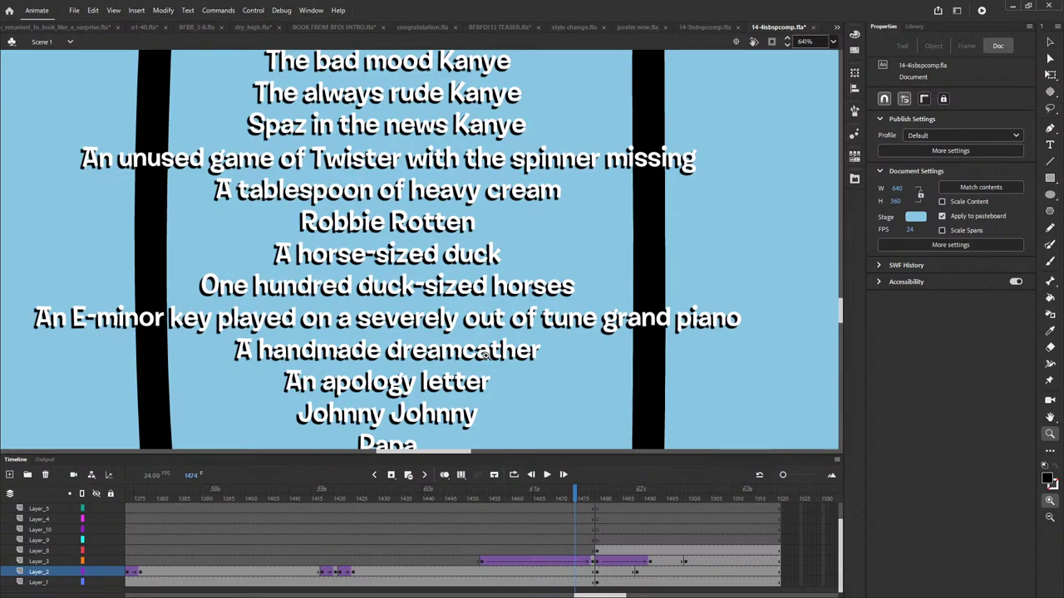
{"action": "scroll", "coordinate": [490, 391], "scroll_direction": "down", "scroll_amount": 3}
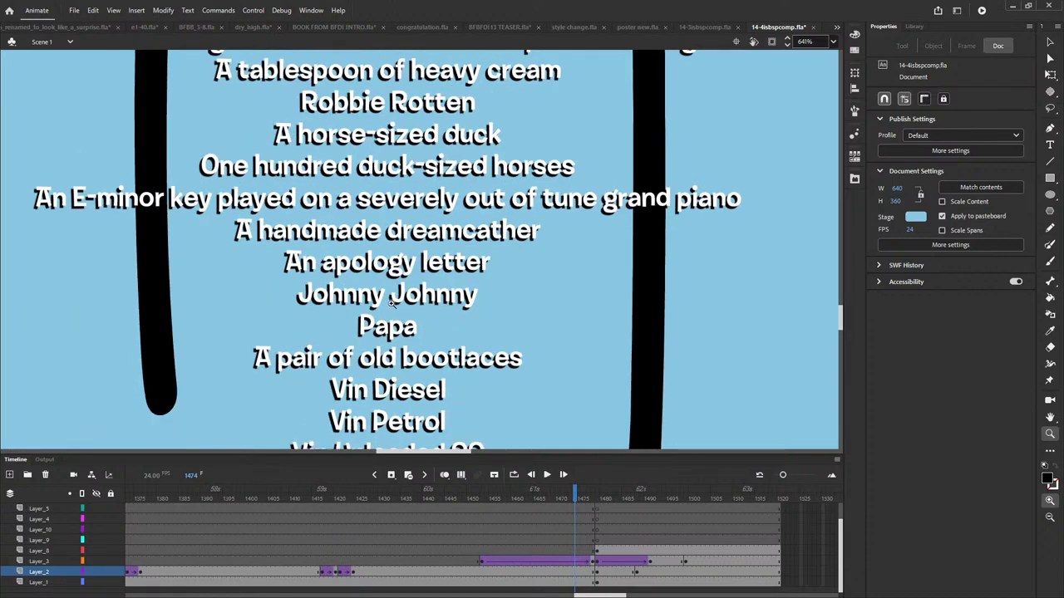
{"action": "scroll", "coordinate": [414, 351], "scroll_direction": "down", "scroll_amount": 6}
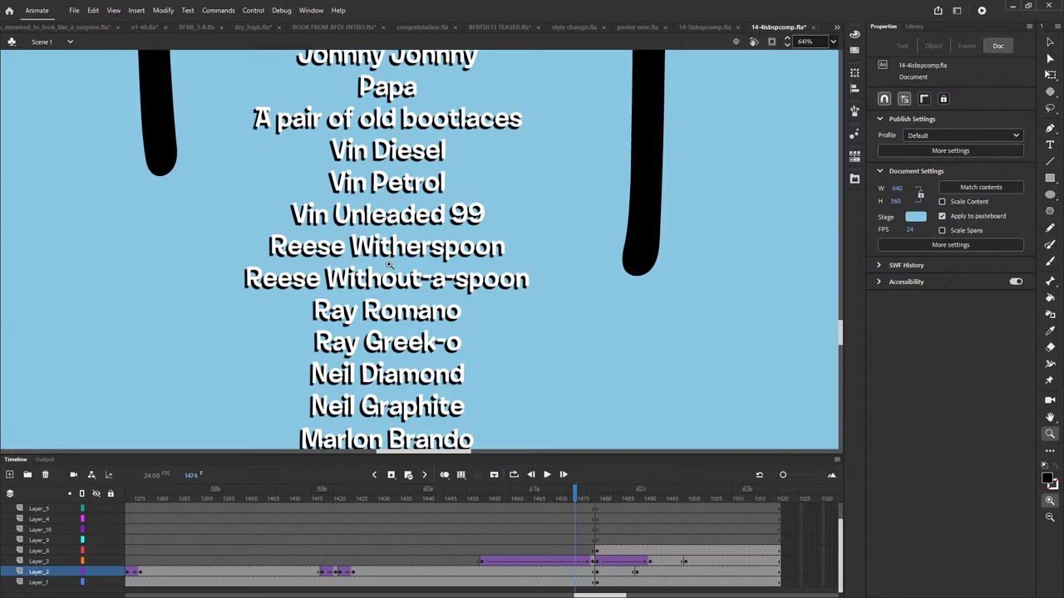
{"action": "scroll", "coordinate": [382, 304], "scroll_direction": "down", "scroll_amount": 3}
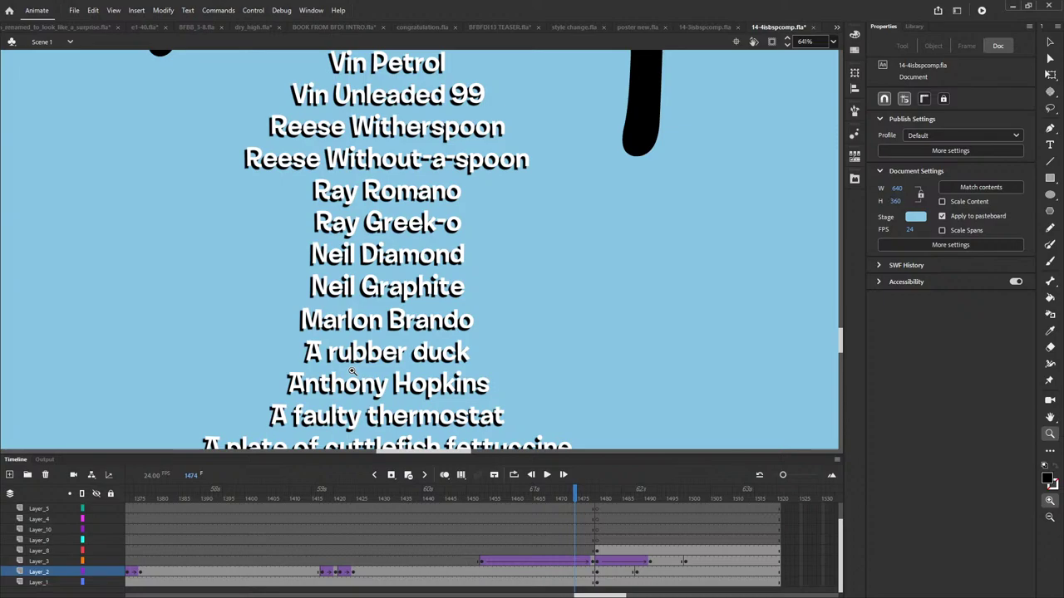
{"action": "scroll", "coordinate": [353, 364], "scroll_direction": "up", "scroll_amount": 3}
{"action": "scroll", "coordinate": [352, 364], "scroll_direction": "down", "scroll_amount": 3}
{"action": "scroll", "coordinate": [351, 365], "scroll_direction": "down", "scroll_amount": 6}
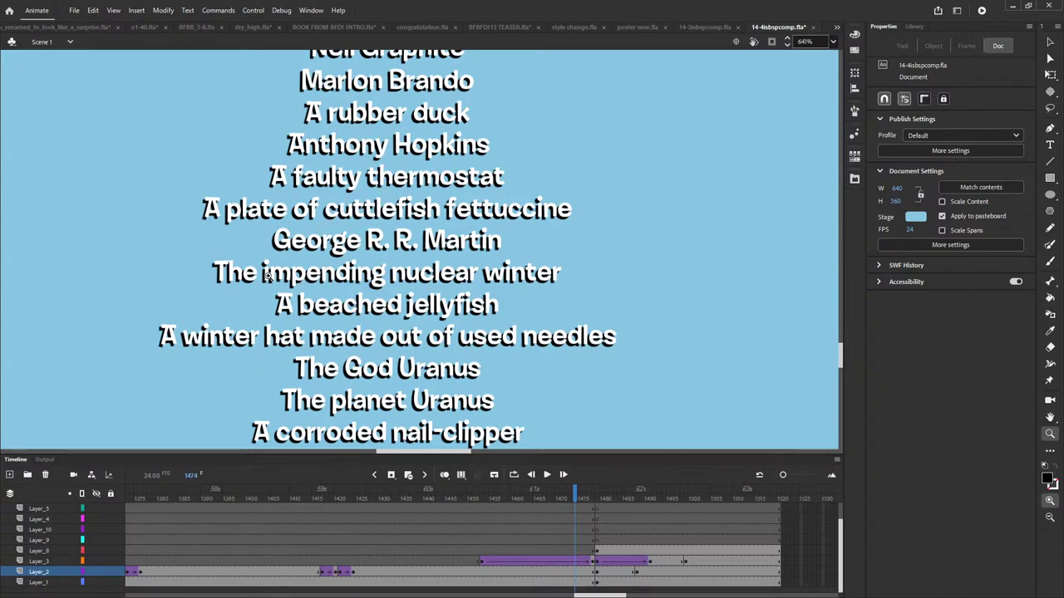
- Read the rest of the credits, from "The entire population of Luxembourg" to the closing line "Need I say more?"
{"action": "scroll", "coordinate": [283, 299], "scroll_direction": "down", "scroll_amount": 3}
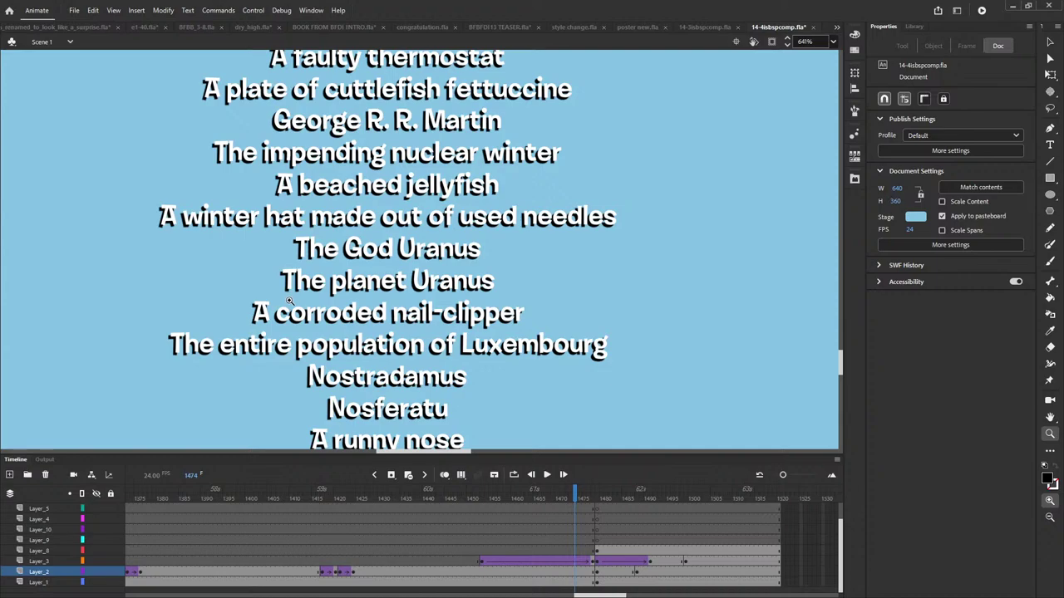
{"action": "scroll", "coordinate": [291, 304], "scroll_direction": "down", "scroll_amount": 6}
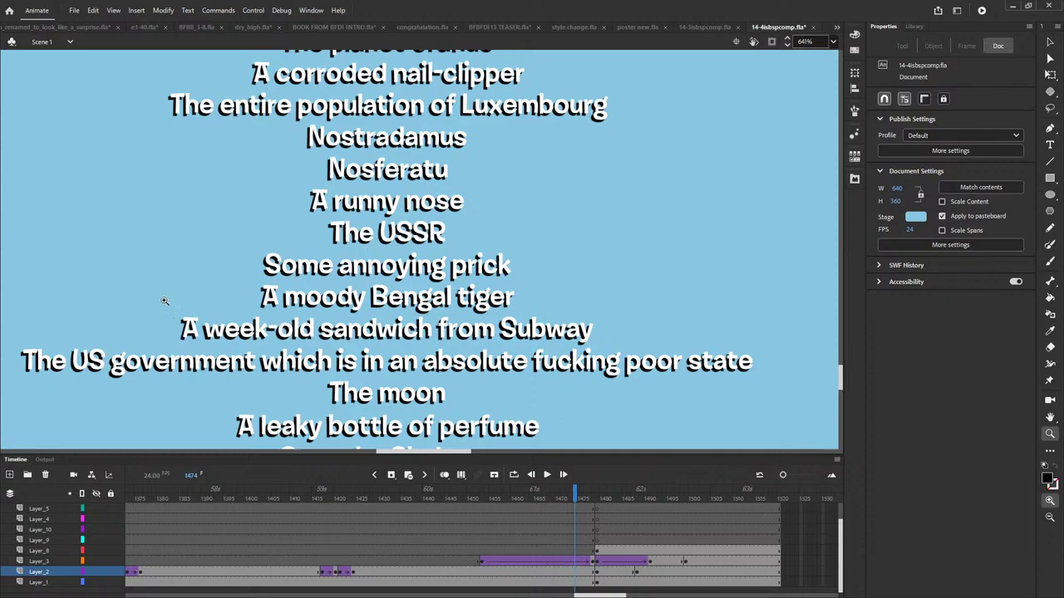
{"action": "scroll", "coordinate": [258, 321], "scroll_direction": "down", "scroll_amount": 3}
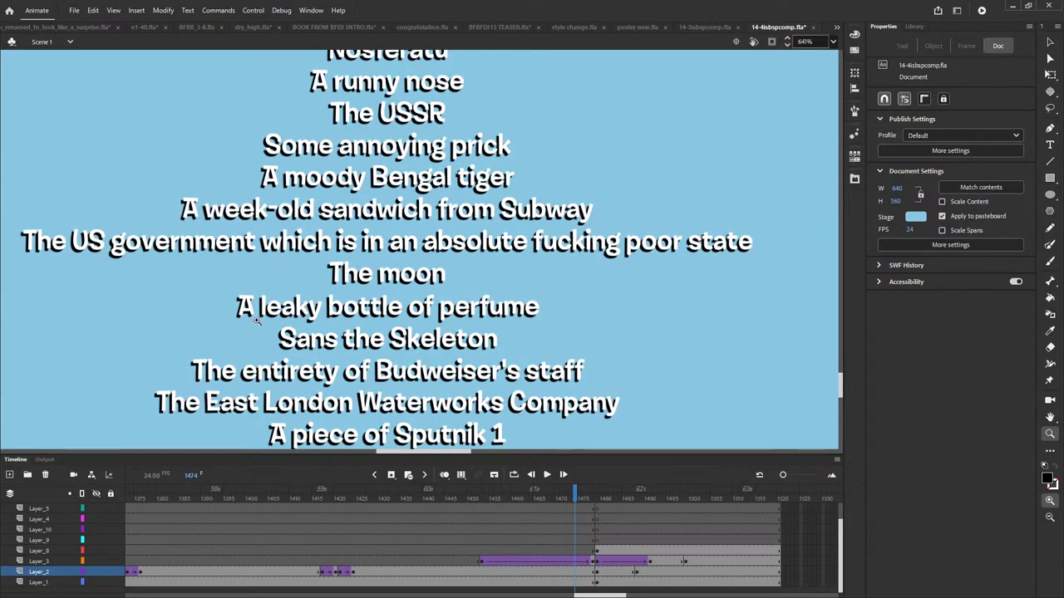
{"action": "scroll", "coordinate": [603, 324], "scroll_direction": "down", "scroll_amount": 6}
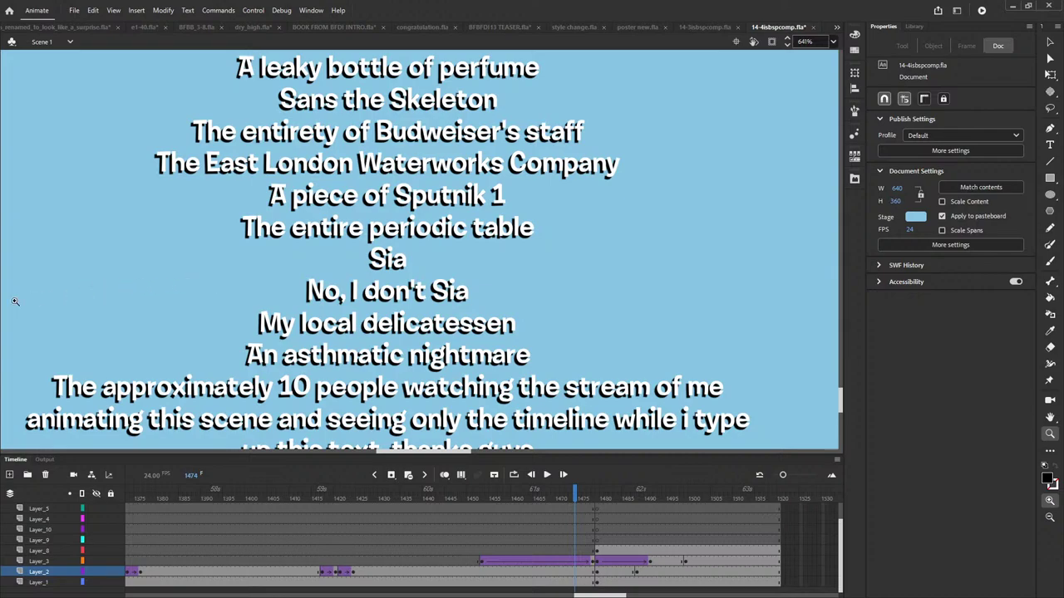
{"action": "scroll", "coordinate": [90, 364], "scroll_direction": "down", "scroll_amount": 3}
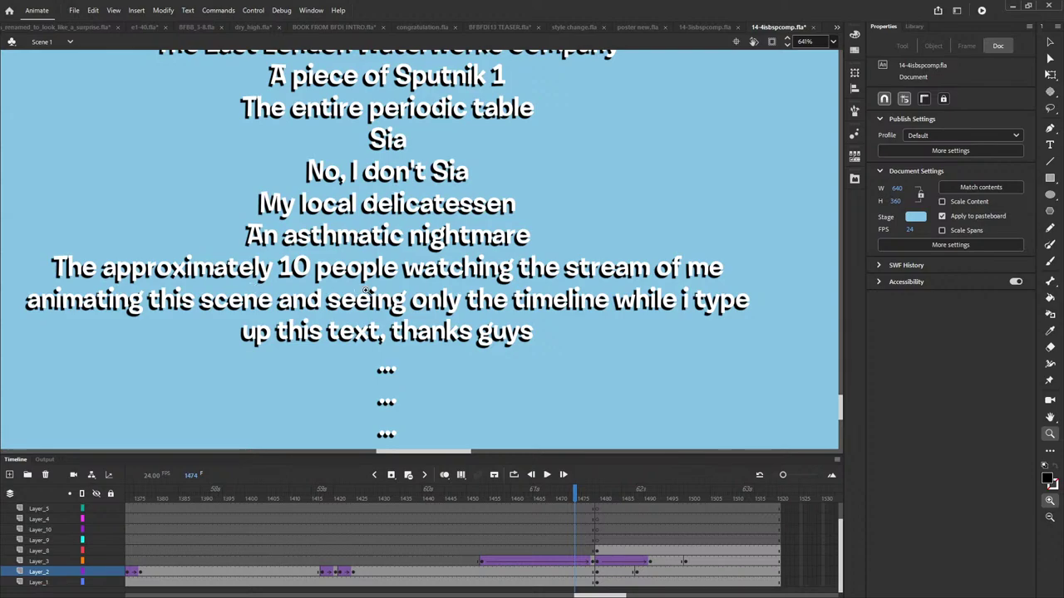
{"action": "scroll", "coordinate": [338, 353], "scroll_direction": "down", "scroll_amount": 6}
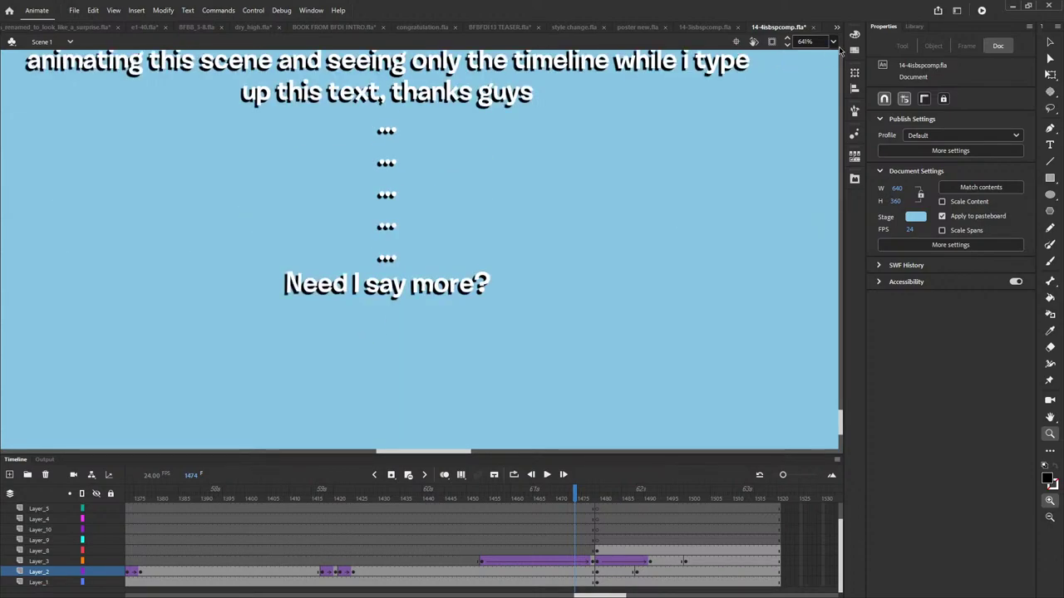
- Show the whole stage again and scrub the timeline to frame 1512, where the book stands beside the film projector
{"action": "key", "text": "ctrl+2"}
{"action": "left_click", "coordinate": [579, 492]}
{"action": "left_click_drag", "start_coordinate": [582, 496], "coordinate": [742, 529]}
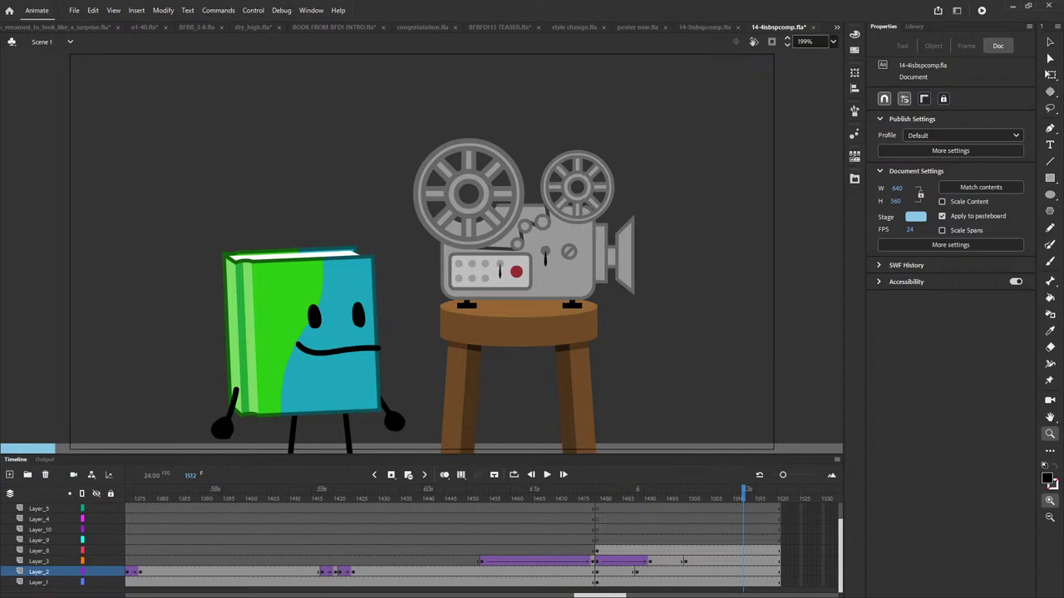
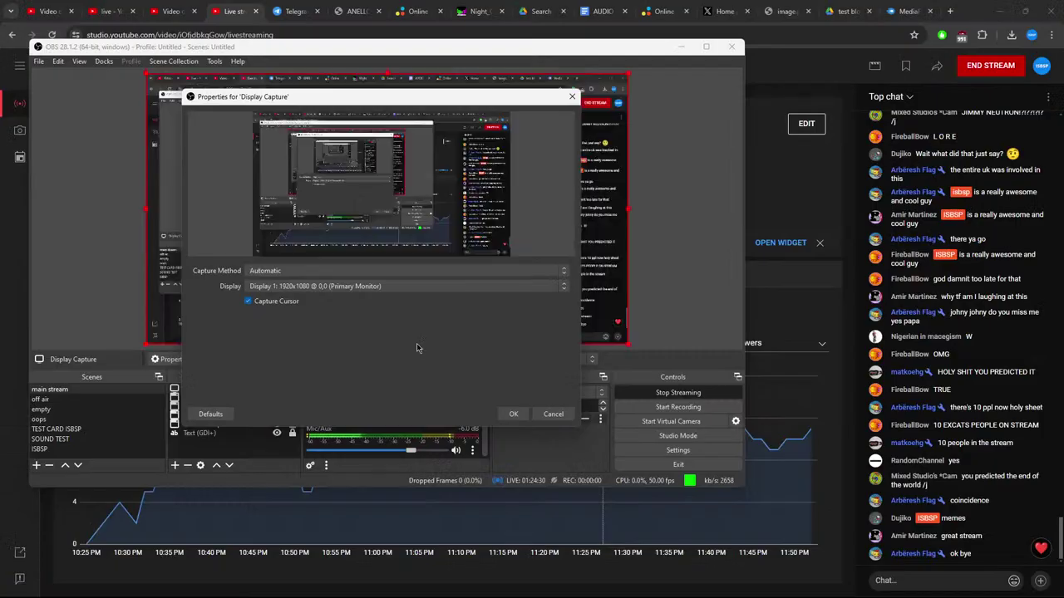
{"action": "left_click", "coordinate": [398, 271]}
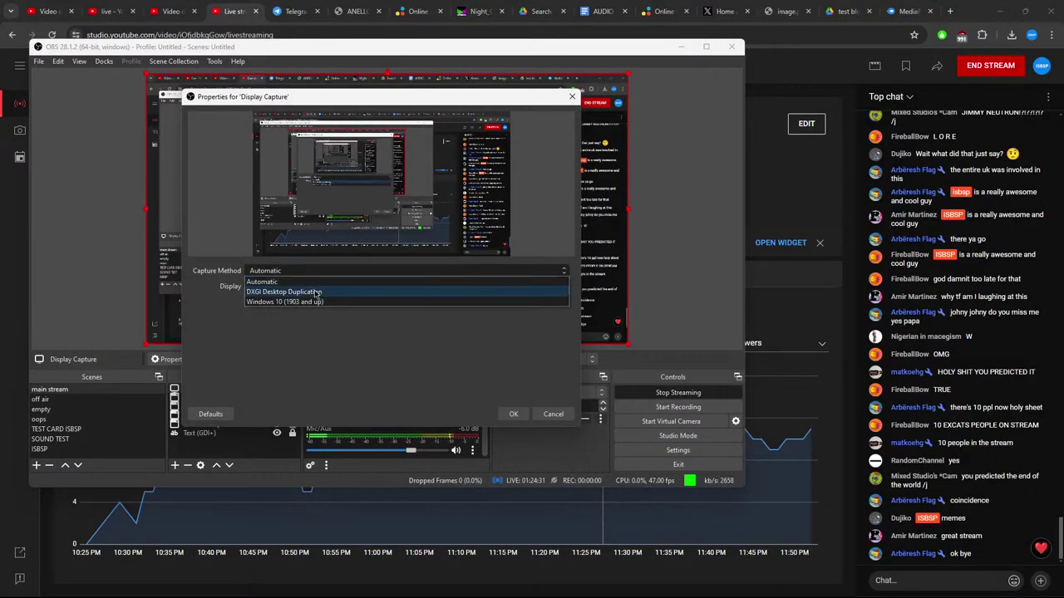
{"action": "left_click", "coordinate": [301, 328]}
{"action": "left_click", "coordinate": [321, 286]}
{"action": "left_click", "coordinate": [323, 327]}
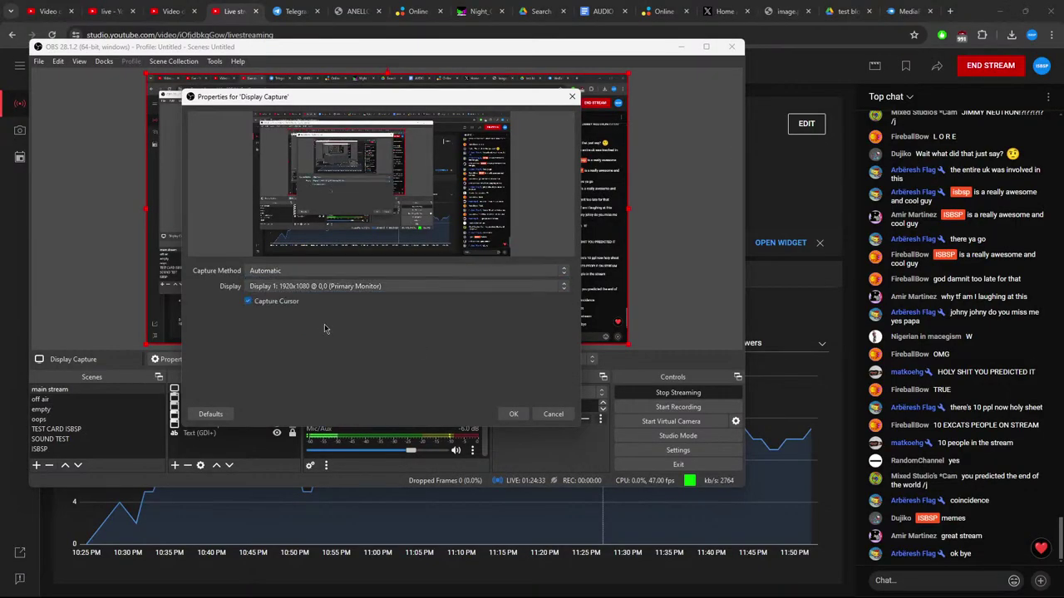
- Accept the Display Capture properties and switch to FL Studio
{"action": "left_click", "coordinate": [512, 414]}
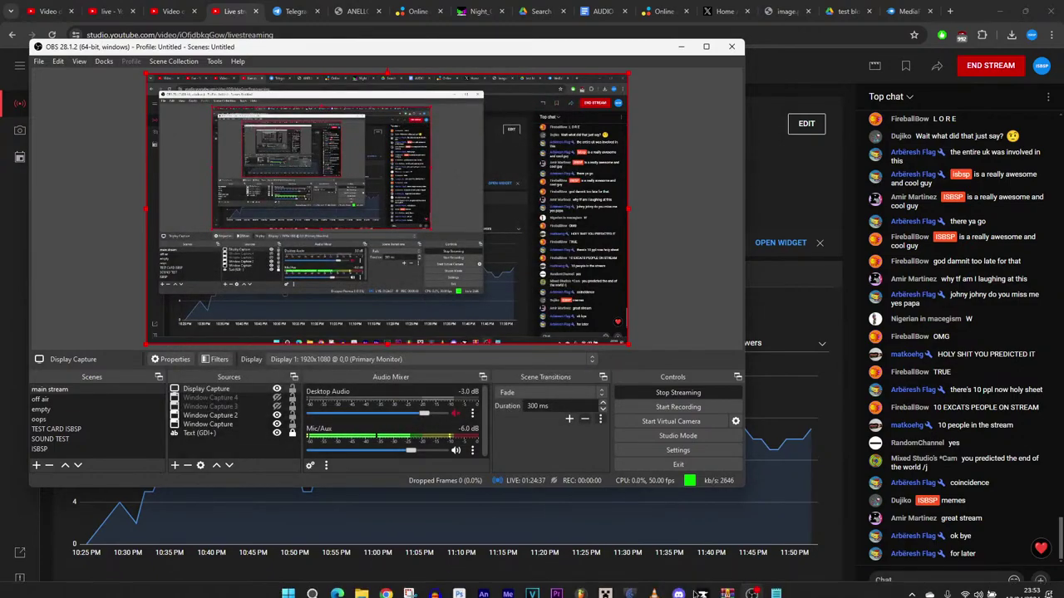
{"action": "left_click", "coordinate": [581, 593]}
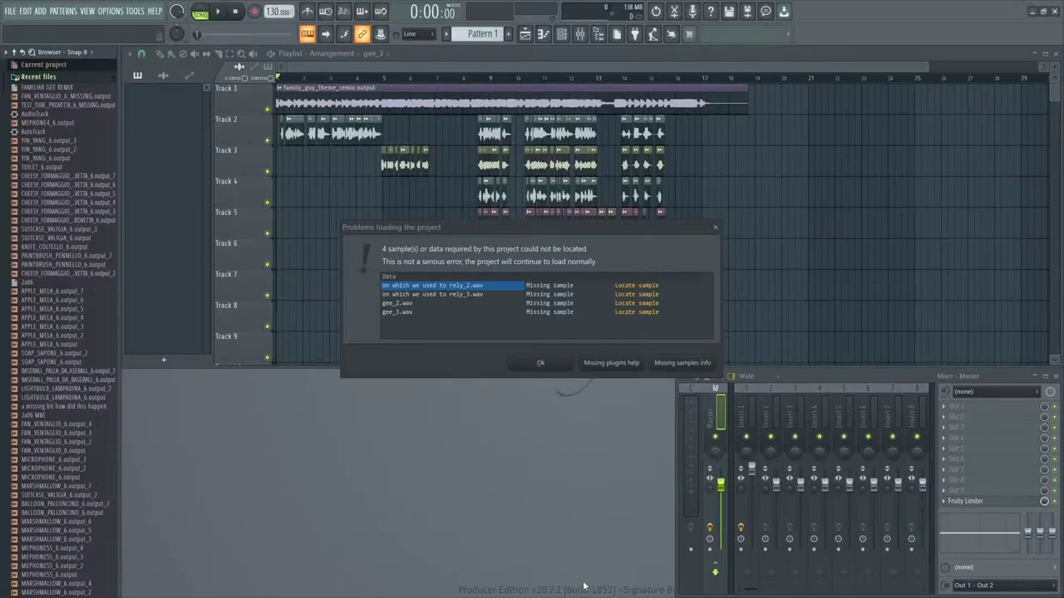
- Try to locate the missing sample "on which we used to rely_2.wav" in the S2 E4 song folder's "useless bits" subfolder on ARCHIVE (D:)
{"action": "left_click", "coordinate": [629, 285]}
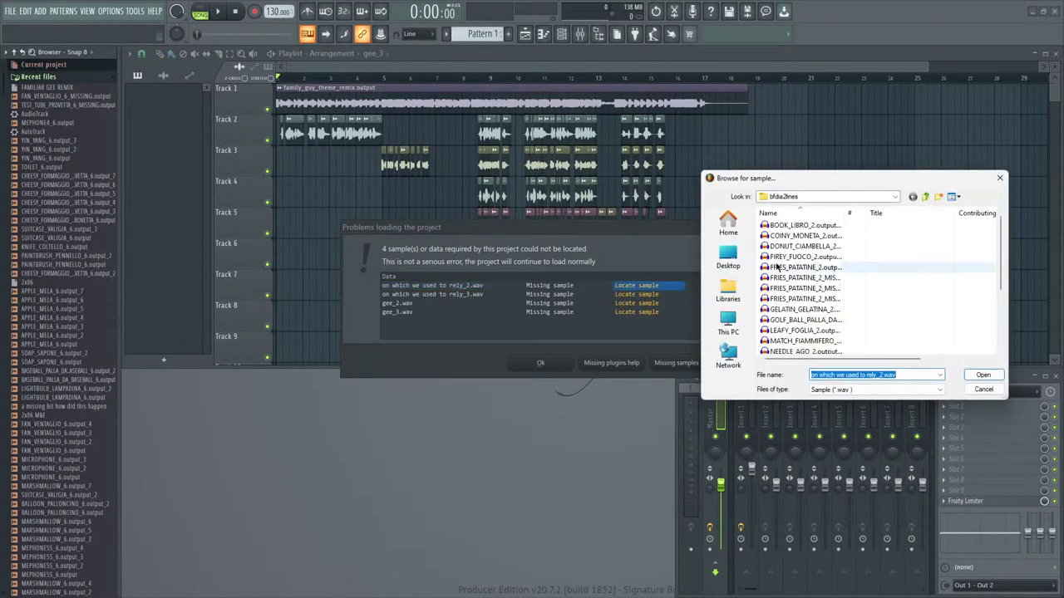
{"action": "left_click", "coordinate": [814, 198]}
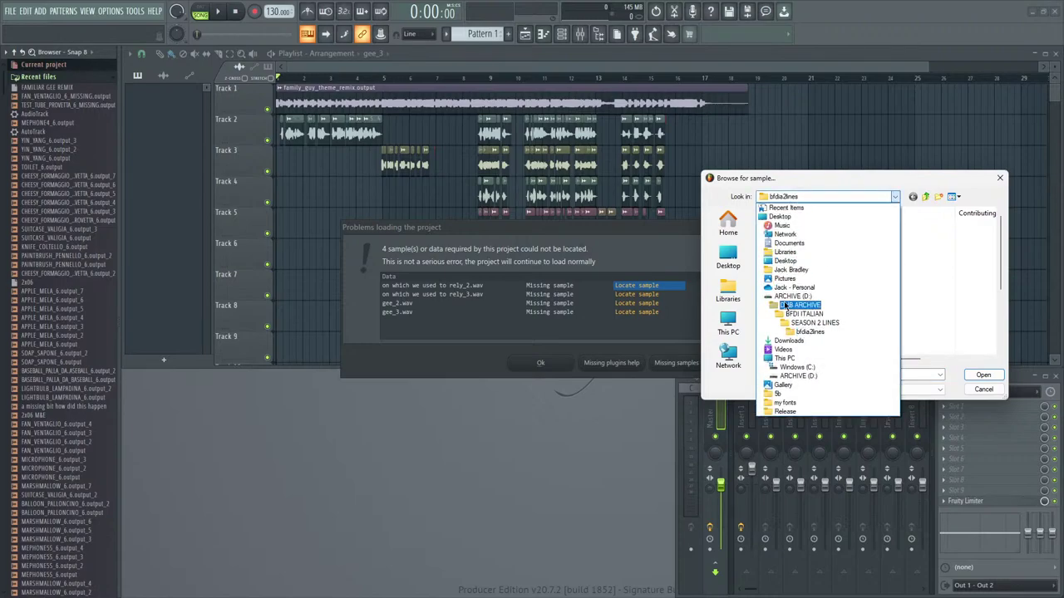
{"action": "left_click", "coordinate": [794, 296]}
{"action": "scroll", "coordinate": [815, 308], "scroll_direction": "down", "scroll_amount": 2}
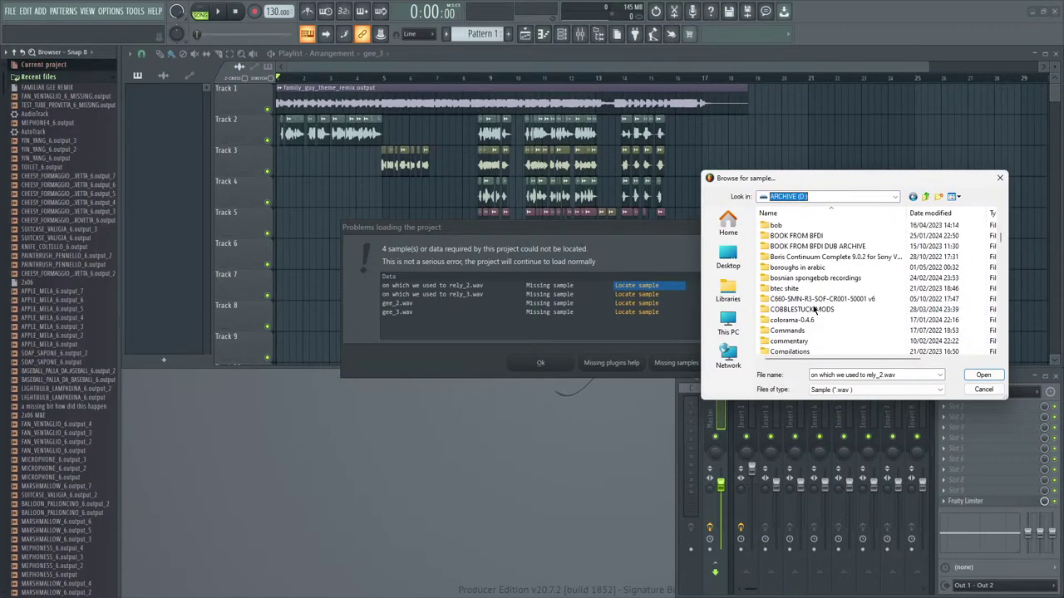
{"action": "scroll", "coordinate": [815, 309], "scroll_direction": "up", "scroll_amount": 1}
{"action": "double_click", "coordinate": [815, 268]}
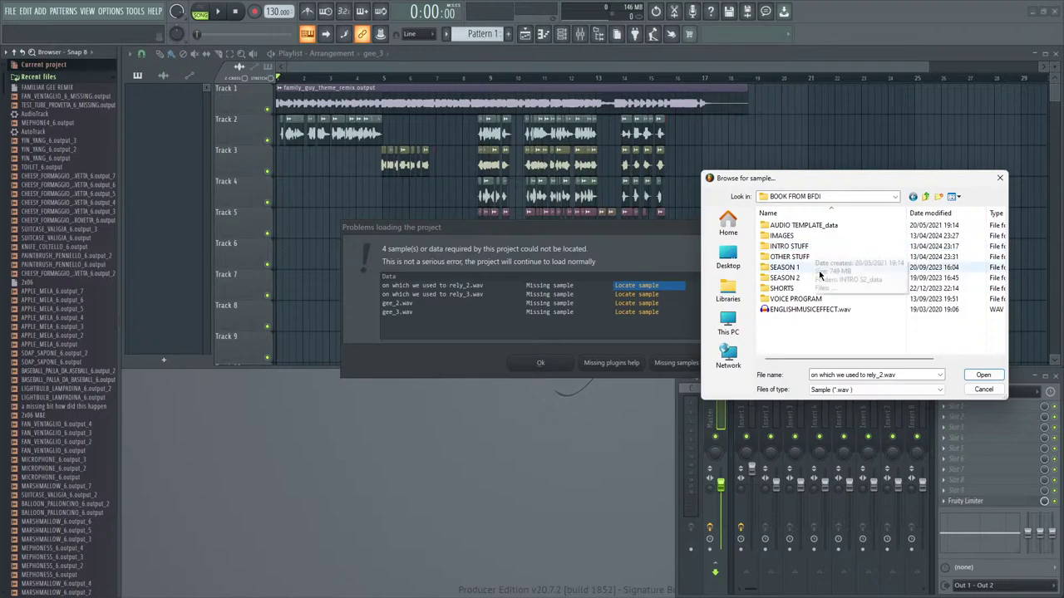
{"action": "double_click", "coordinate": [814, 278]}
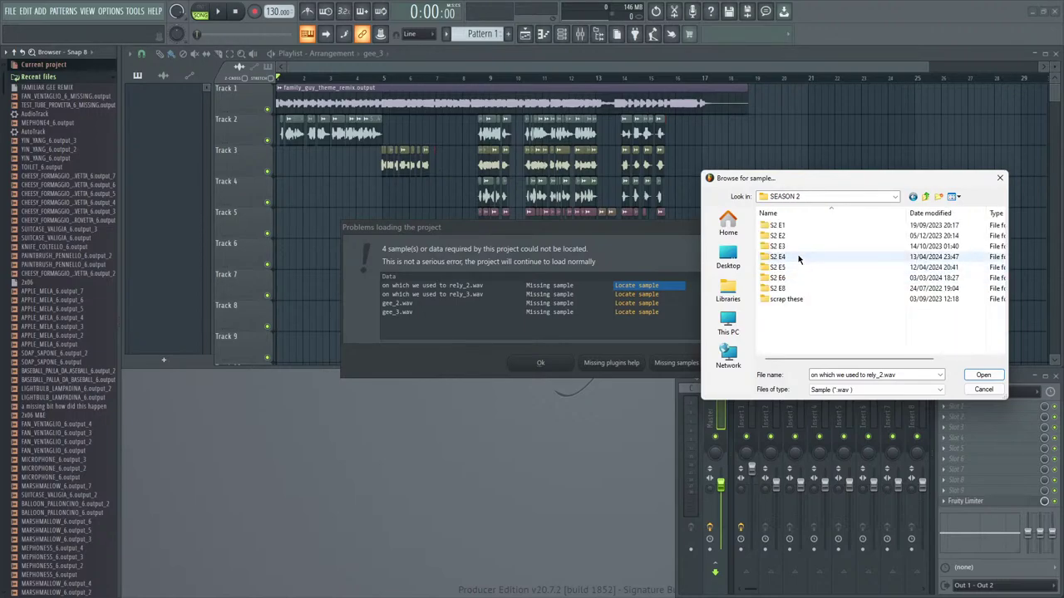
{"action": "double_click", "coordinate": [798, 260]}
{"action": "double_click", "coordinate": [850, 238]}
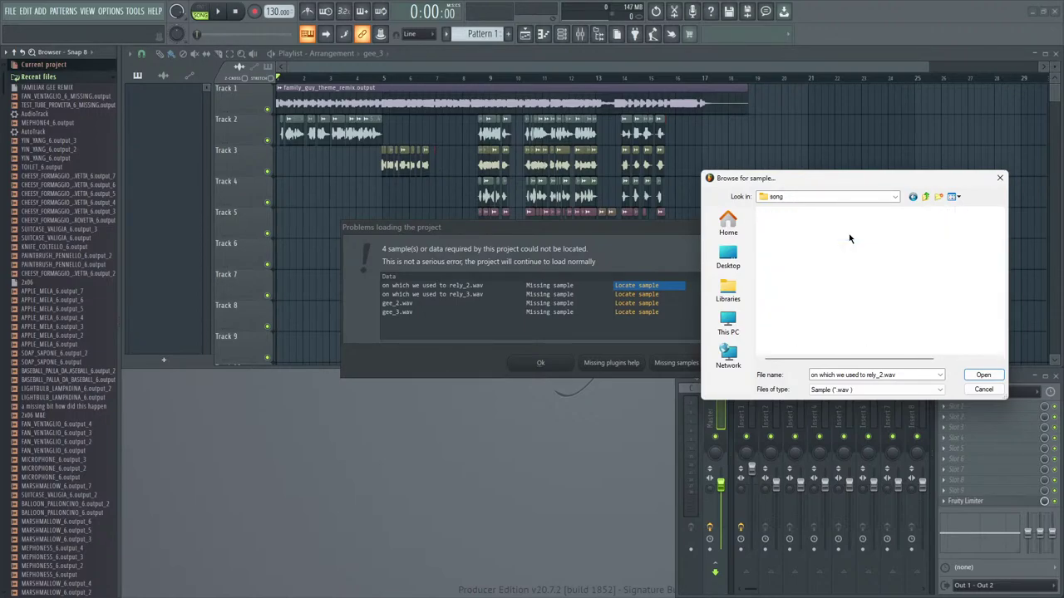
{"action": "double_click", "coordinate": [831, 226]}
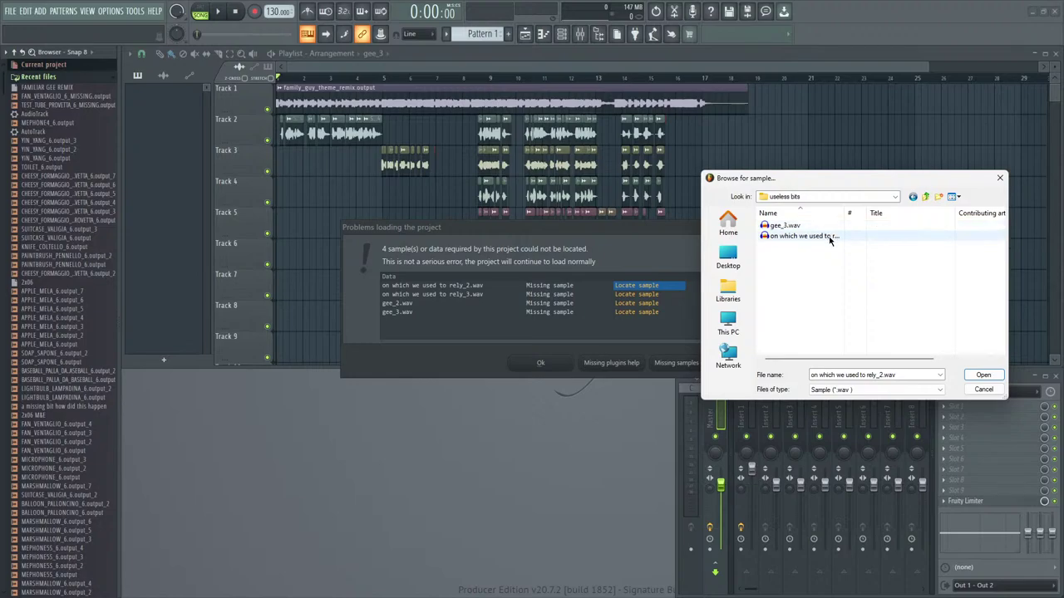
{"action": "left_click_drag", "start_coordinate": [946, 213], "coordinate": [948, 213]}
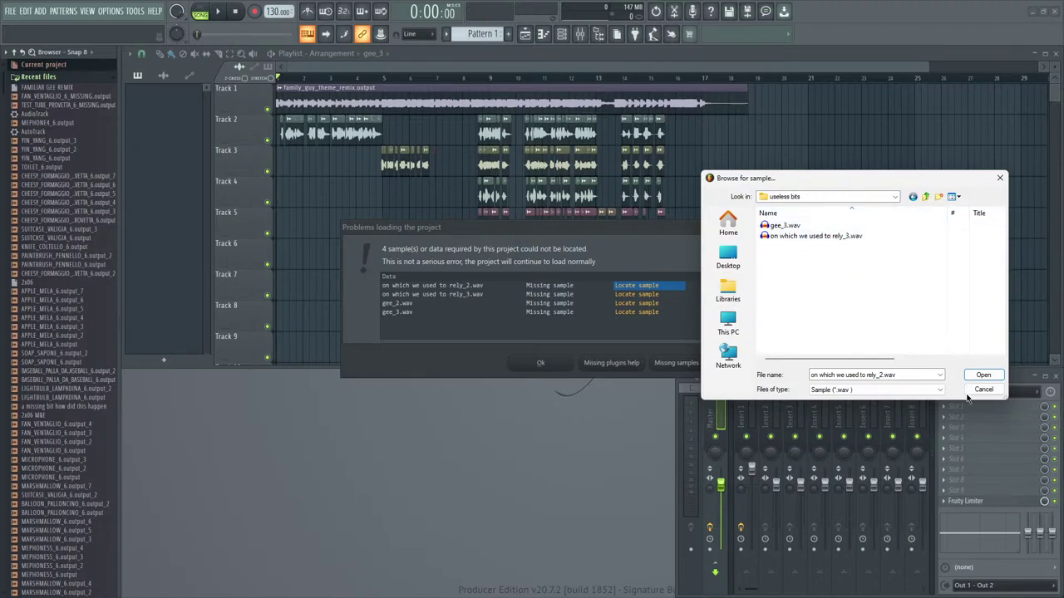
{"action": "left_click", "coordinate": [982, 390]}
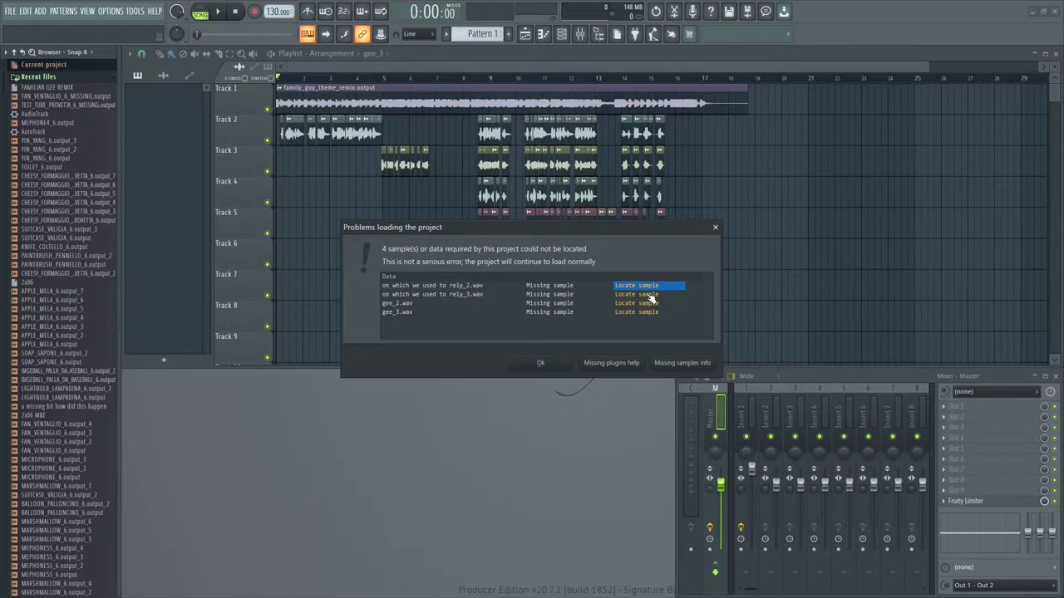
- Locate "on which we used to rely_3.wav" in the S2 E4 song folder's "useless bits" subfolder on ARCHIVE (D:) and reload the project
{"action": "left_click", "coordinate": [651, 298]}
{"action": "left_click", "coordinate": [894, 197]}
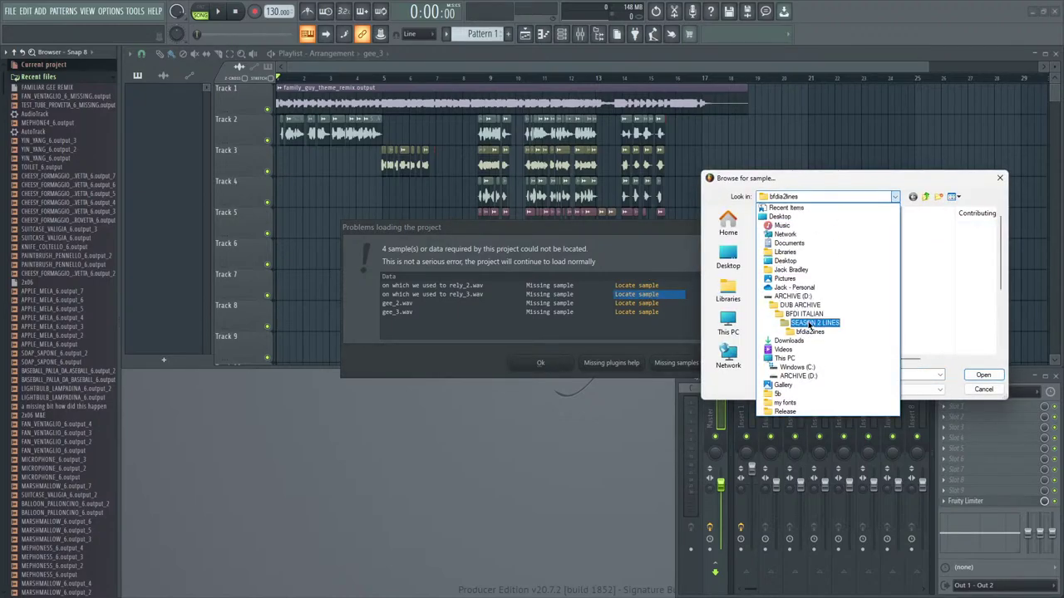
{"action": "left_click", "coordinate": [791, 296]}
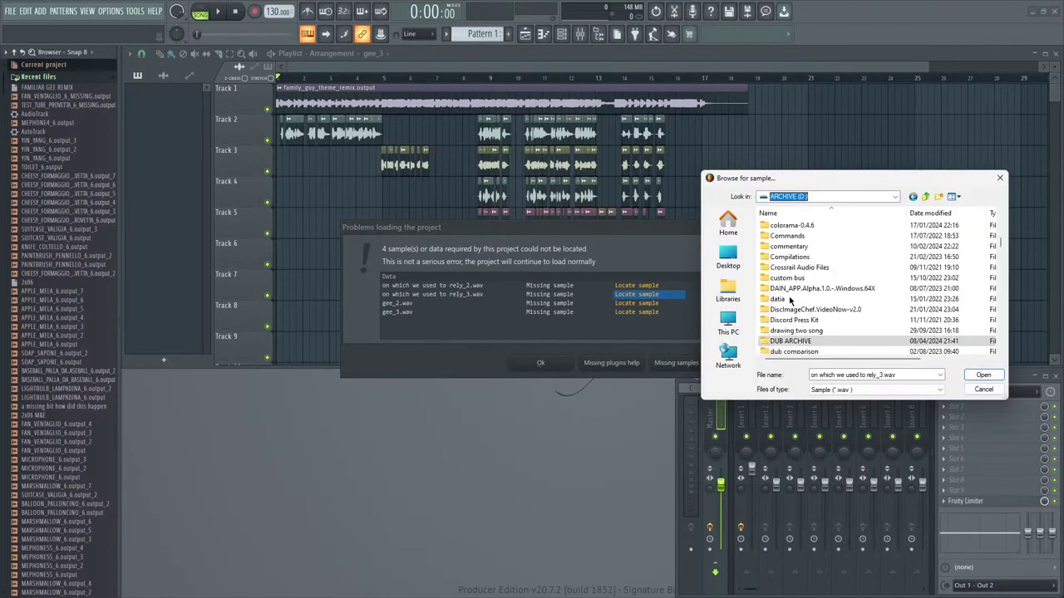
{"action": "scroll", "coordinate": [810, 290], "scroll_direction": "up", "scroll_amount": 4}
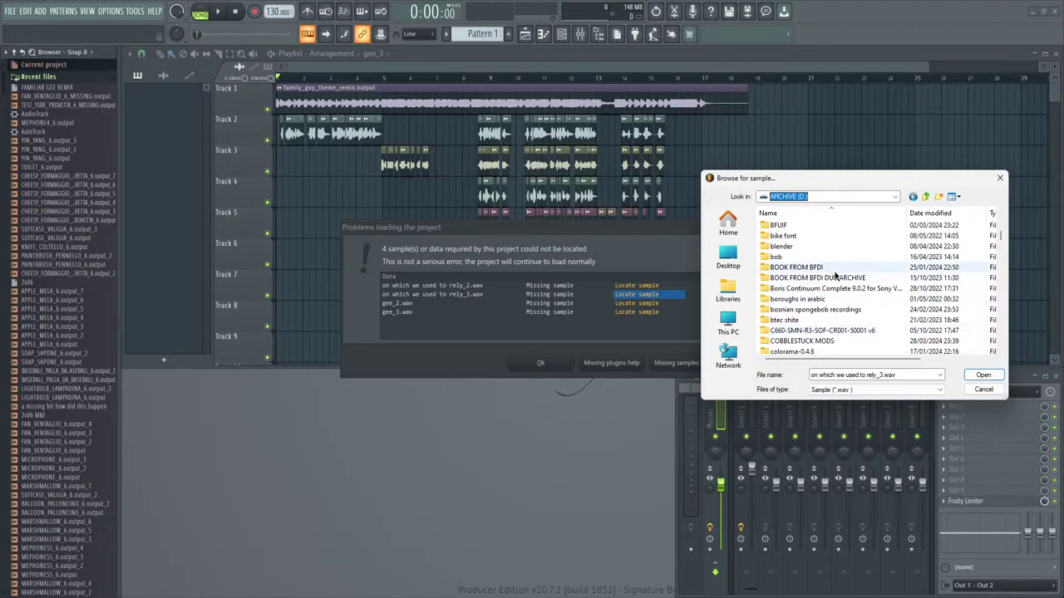
{"action": "double_click", "coordinate": [835, 270]}
{"action": "double_click", "coordinate": [805, 284]}
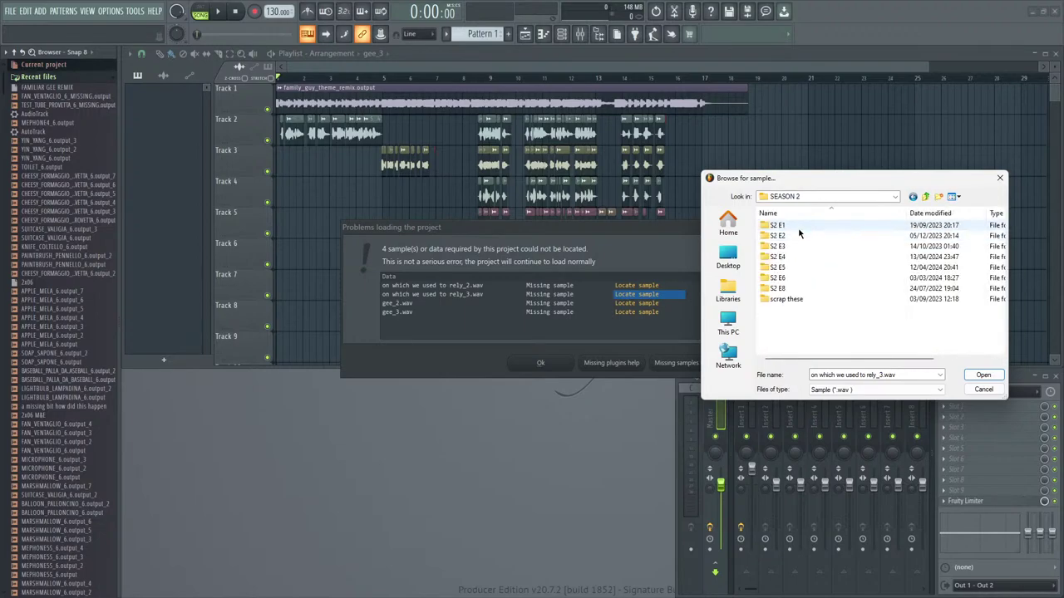
{"action": "double_click", "coordinate": [779, 257]}
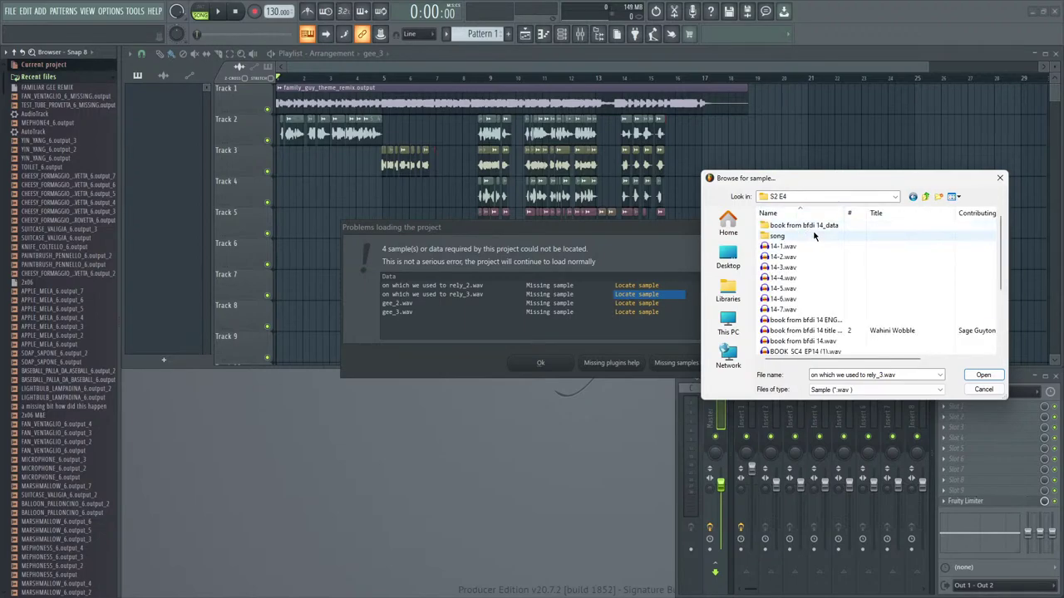
{"action": "double_click", "coordinate": [813, 236]}
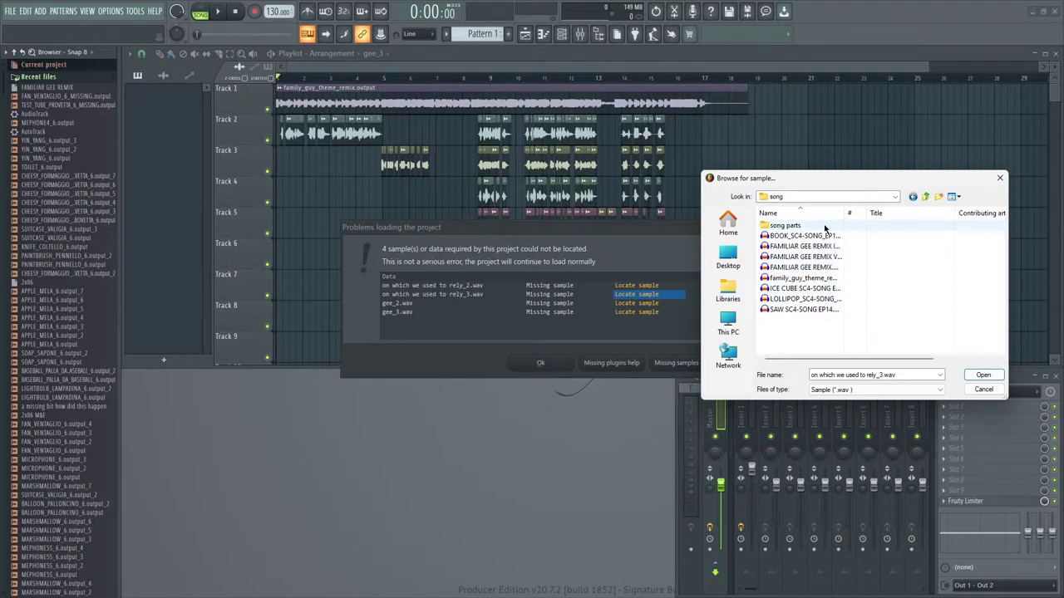
{"action": "double_click", "coordinate": [810, 226]}
{"action": "double_click", "coordinate": [809, 226]}
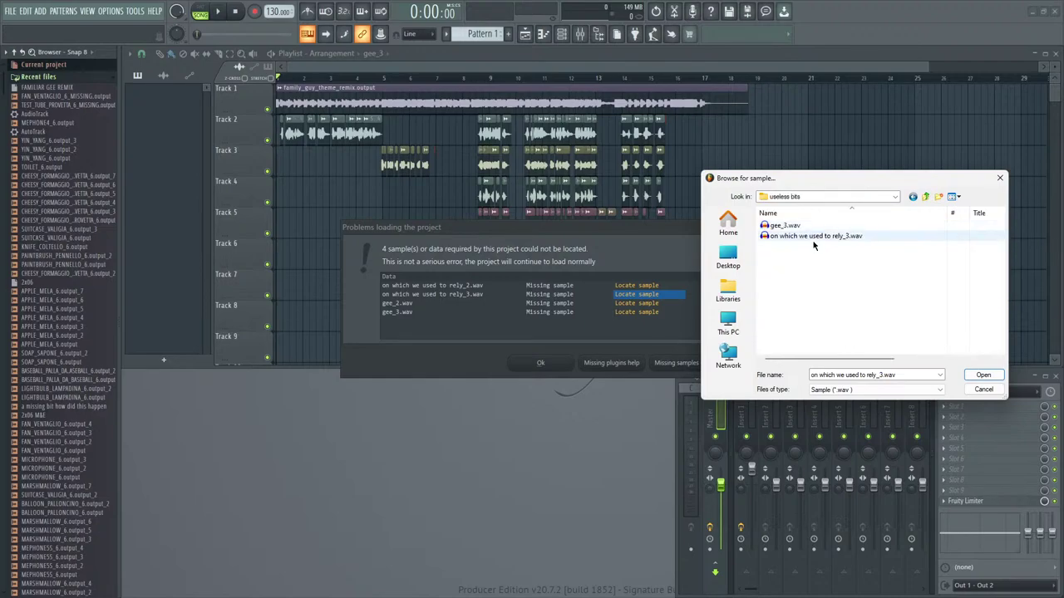
{"action": "left_click", "coordinate": [814, 237]}
{"action": "left_click", "coordinate": [980, 389]}
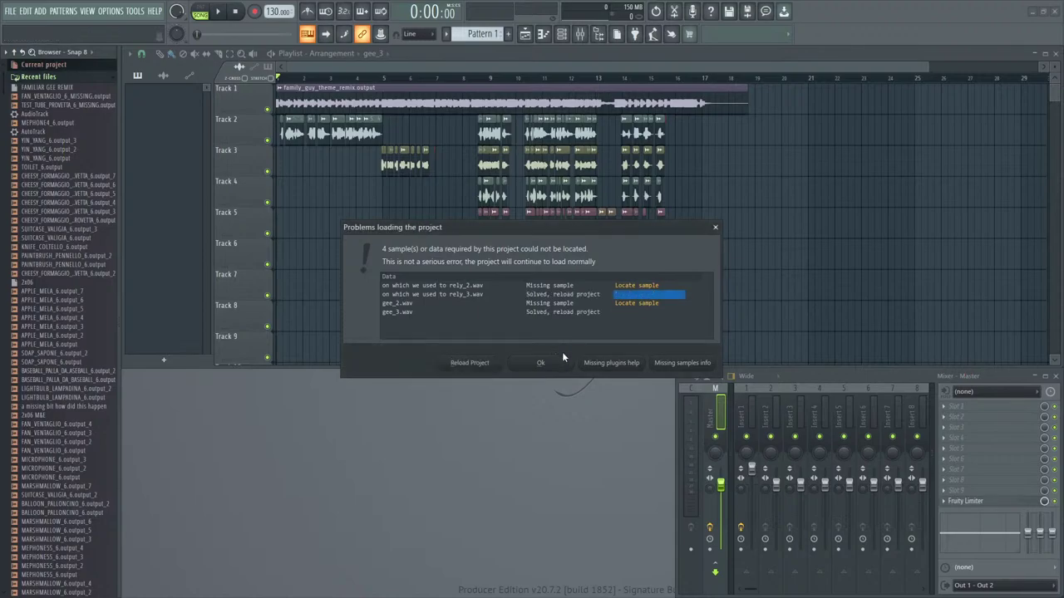
{"action": "left_click", "coordinate": [487, 369]}
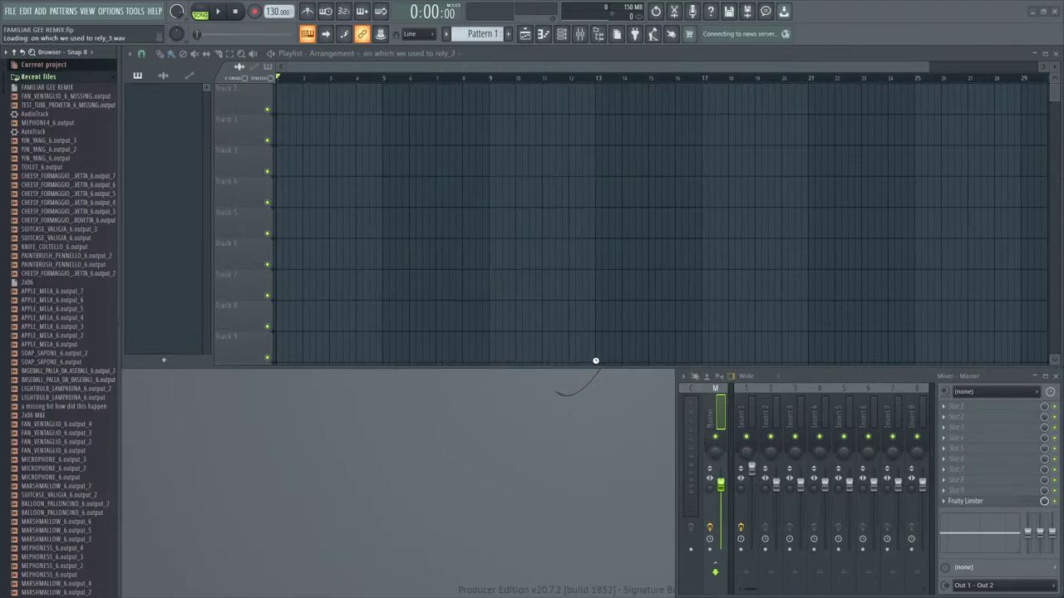
- Switch to Discord and open the group conversation "whats with these homies"
{"action": "key", "text": "super"}
{"action": "left_click", "coordinate": [680, 586]}
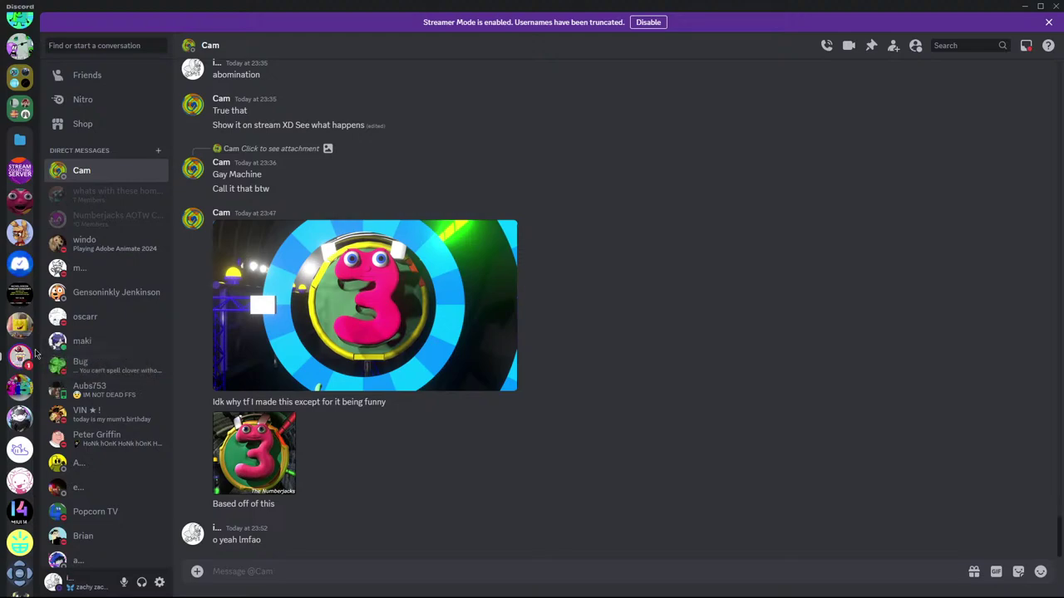
{"action": "right_click", "coordinate": [20, 359]}
{"action": "key", "text": "Escape"}
{"action": "left_click", "coordinate": [14, 147]}
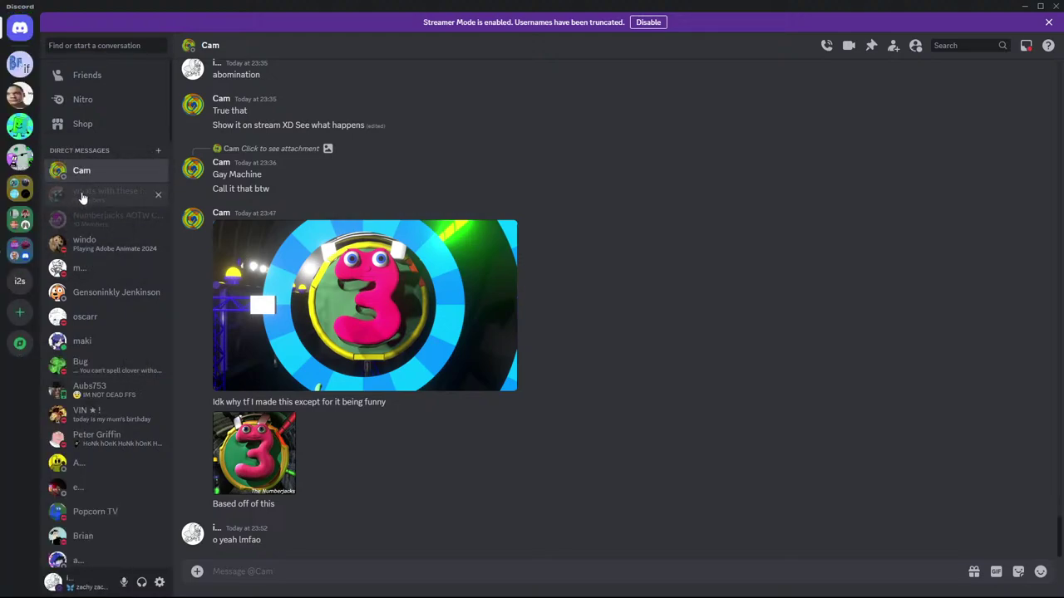
{"action": "left_click", "coordinate": [92, 194]}
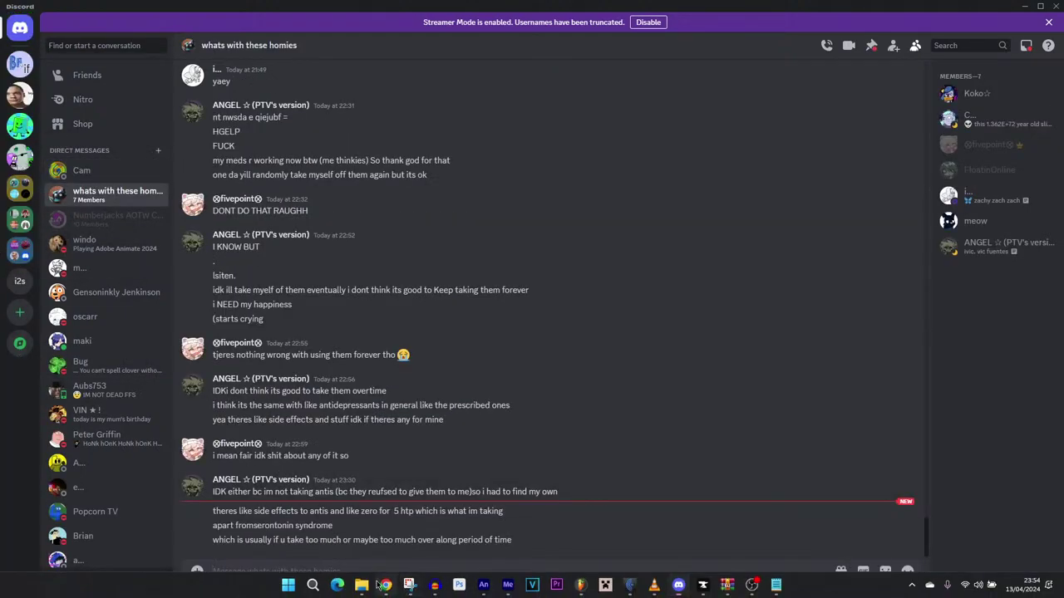
- Check the livestream analytics and chat in YouTube Studio and bring Adobe Animate back to the front
{"action": "left_click", "coordinate": [386, 588]}
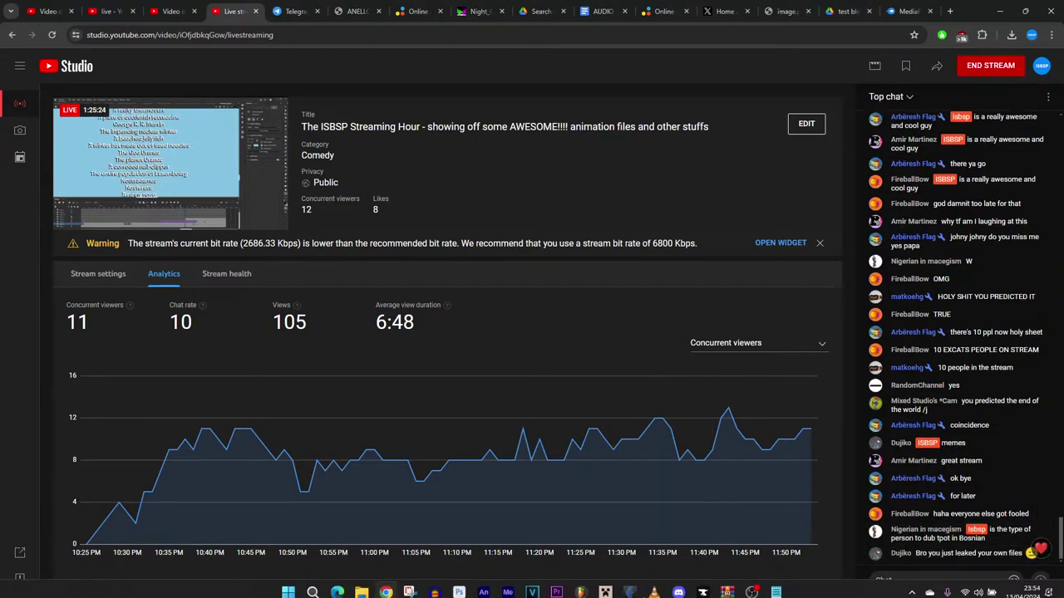
{"action": "left_click", "coordinate": [483, 592]}
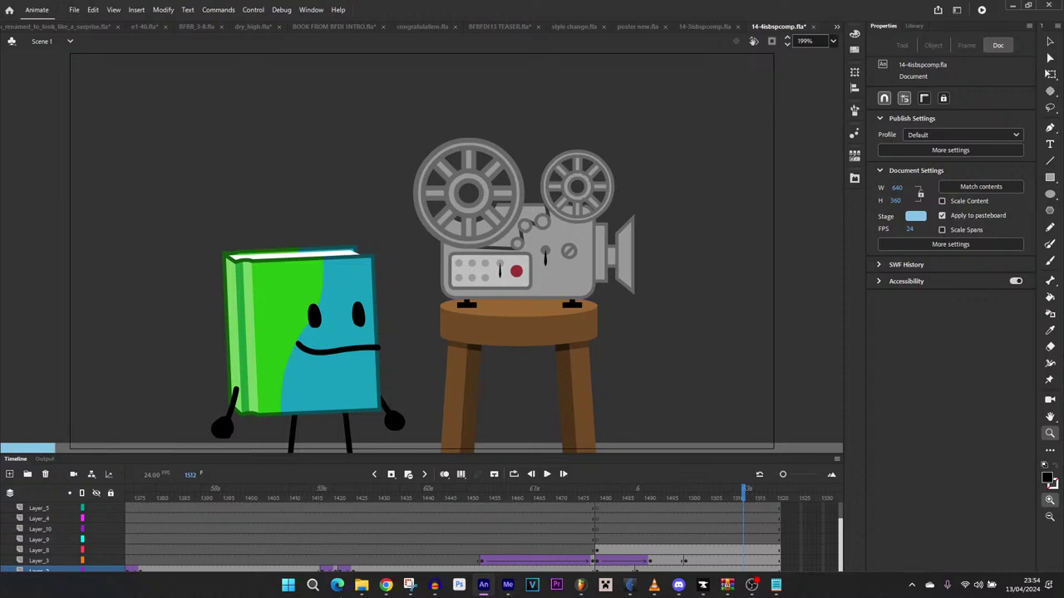
{"action": "mouse_move", "coordinate": [352, 595]}
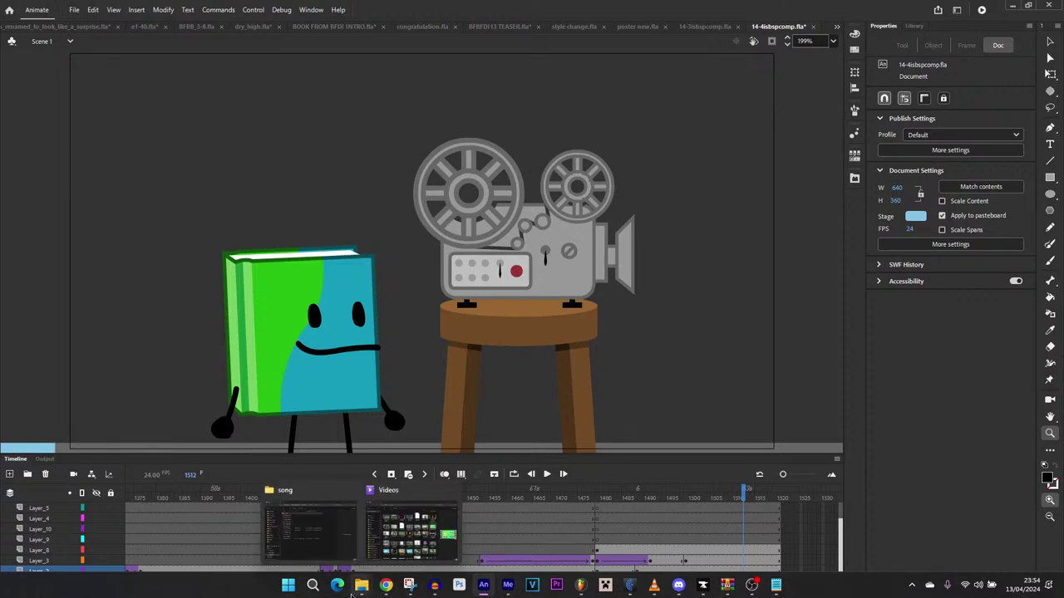
{"action": "mouse_move", "coordinate": [738, 588]}
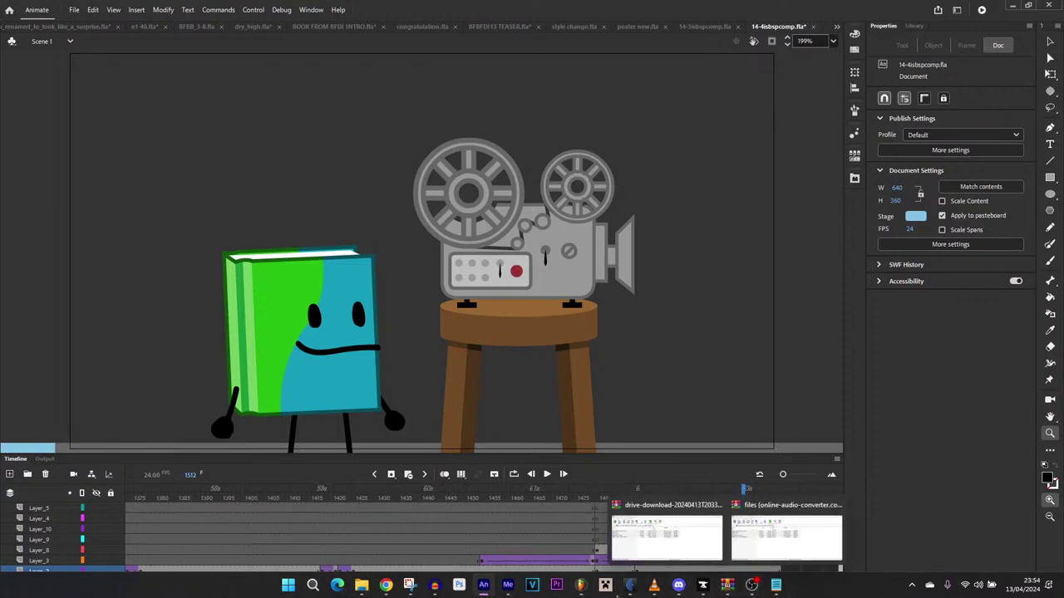
- Switch back to FL Studio and dismiss the new-version notice and the project loading problems report
{"action": "left_click", "coordinate": [580, 585]}
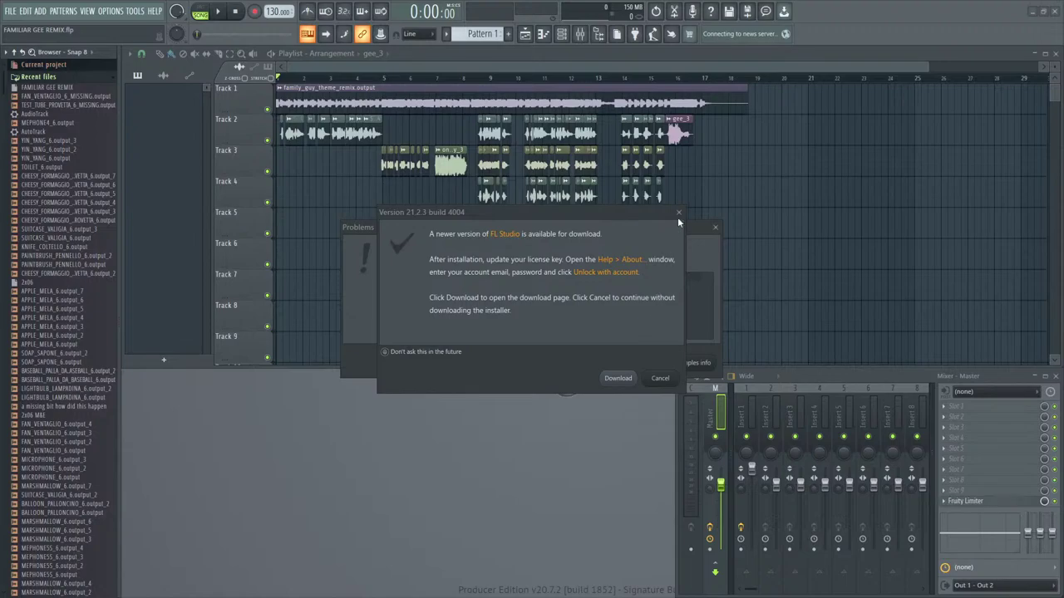
{"action": "left_click", "coordinate": [678, 213]}
{"action": "left_click", "coordinate": [717, 229]}
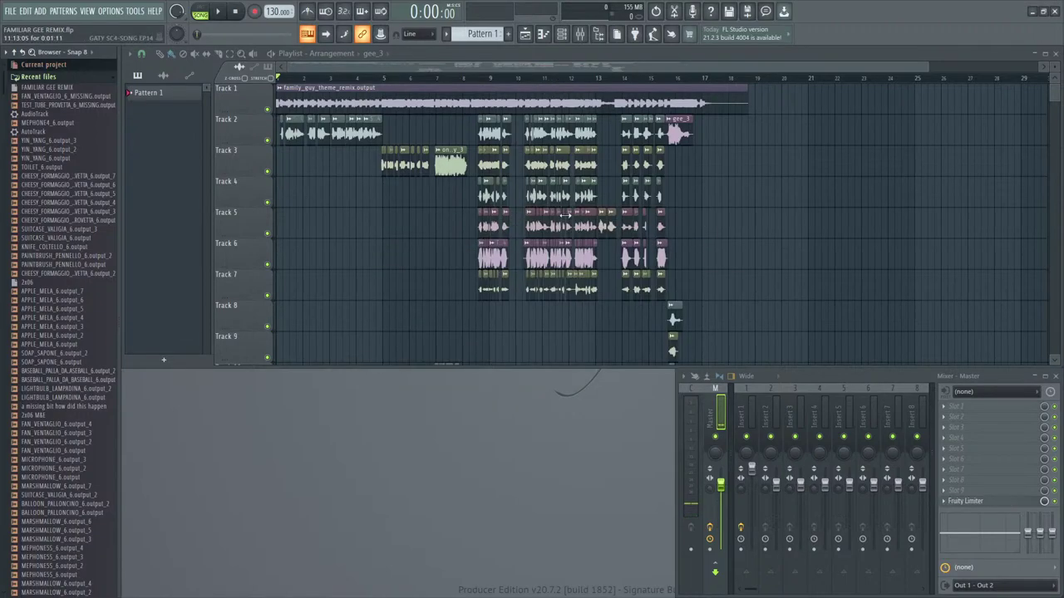
- Look over the reloaded FAMILIAR GEE REMIX arrangement and play the song from its start
{"action": "scroll", "coordinate": [525, 191], "scroll_direction": "down", "scroll_amount": 5}
{"action": "scroll", "coordinate": [437, 71], "scroll_direction": "up", "scroll_amount": 3}
{"action": "scroll", "coordinate": [456, 114], "scroll_direction": "up", "scroll_amount": 5}
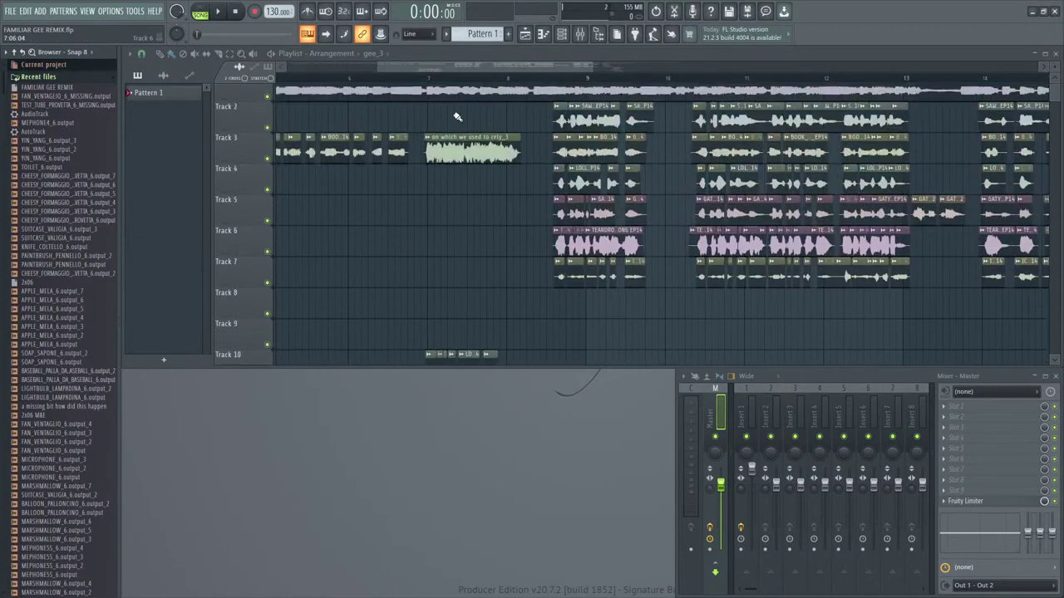
{"action": "left_click_drag", "start_coordinate": [371, 78], "coordinate": [239, 106]}
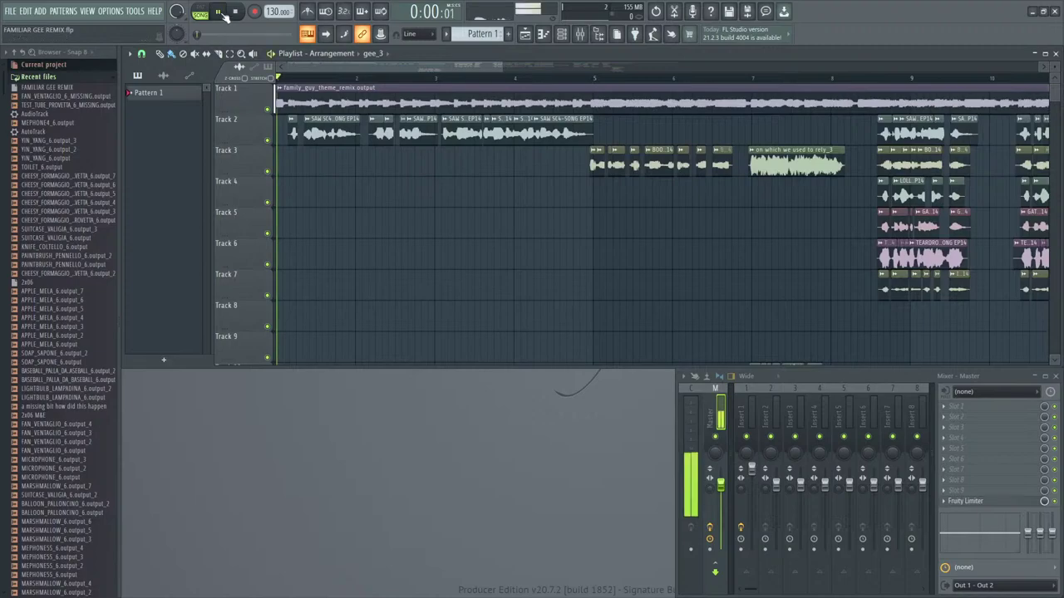
- Turn off the effects on mixer Insert 1 and mute Track 1, which holds the family_guy_theme_remix.output backing
{"action": "left_click", "coordinate": [748, 401]}
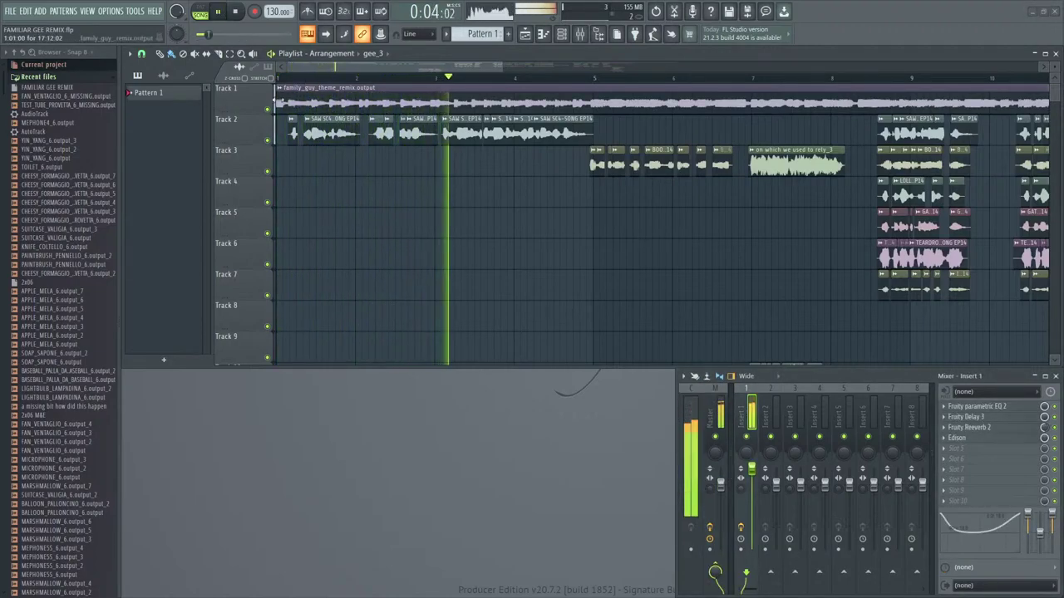
{"action": "left_click", "coordinate": [268, 108]}
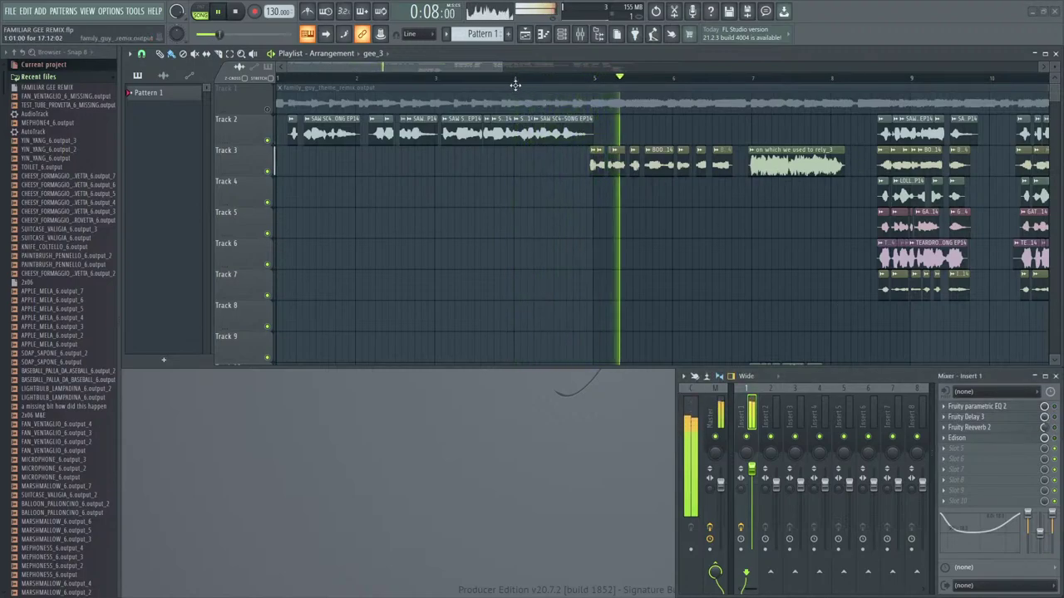
{"action": "scroll", "coordinate": [515, 85], "scroll_direction": "down", "scroll_amount": 4}
{"action": "key", "text": "super"}
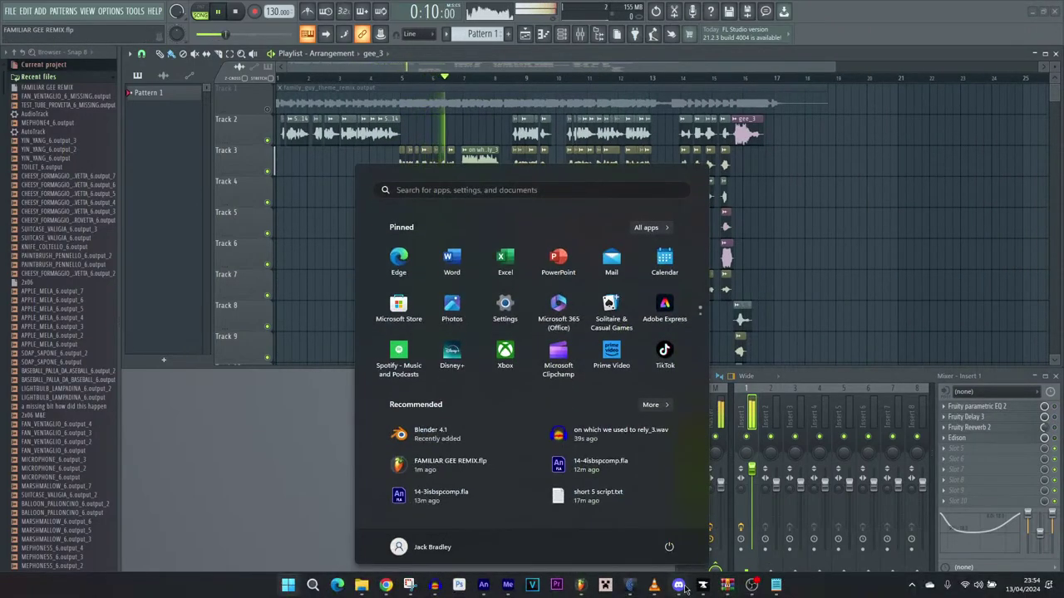
{"action": "mouse_move", "coordinate": [684, 590]}
{"action": "left_click", "coordinate": [776, 585]}
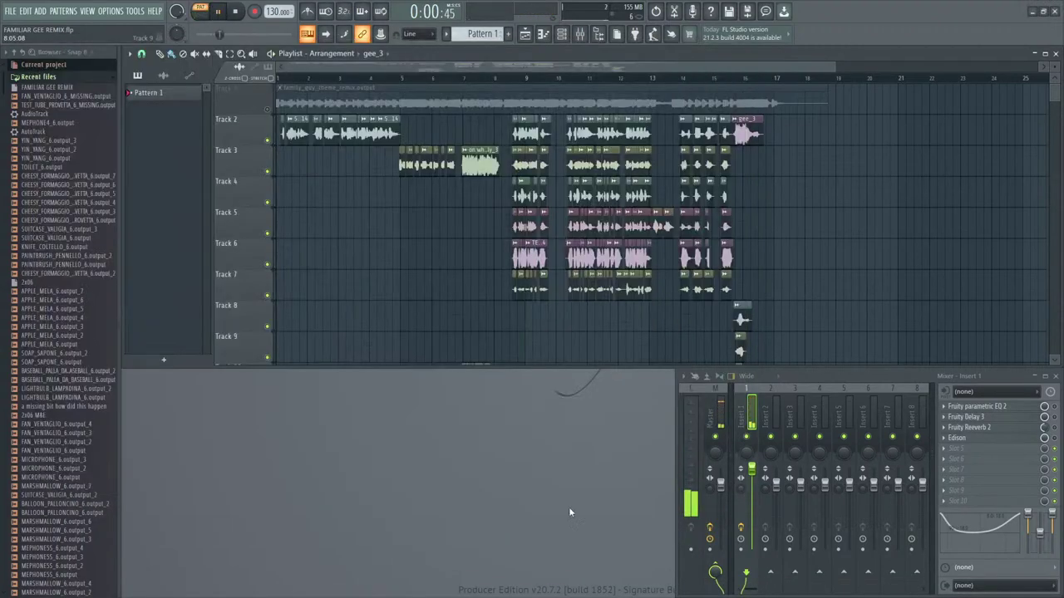
- Pause the song playback and bring up OBS to check the running livestream
{"action": "key", "text": "super"}
{"action": "left_click", "coordinate": [752, 587]}
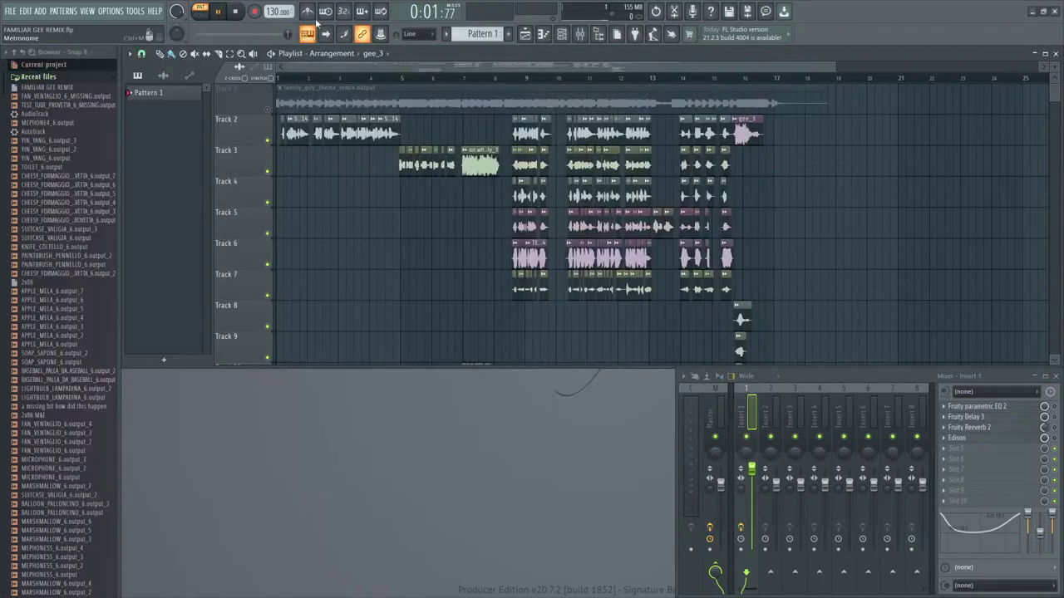
{"action": "key", "text": "super"}
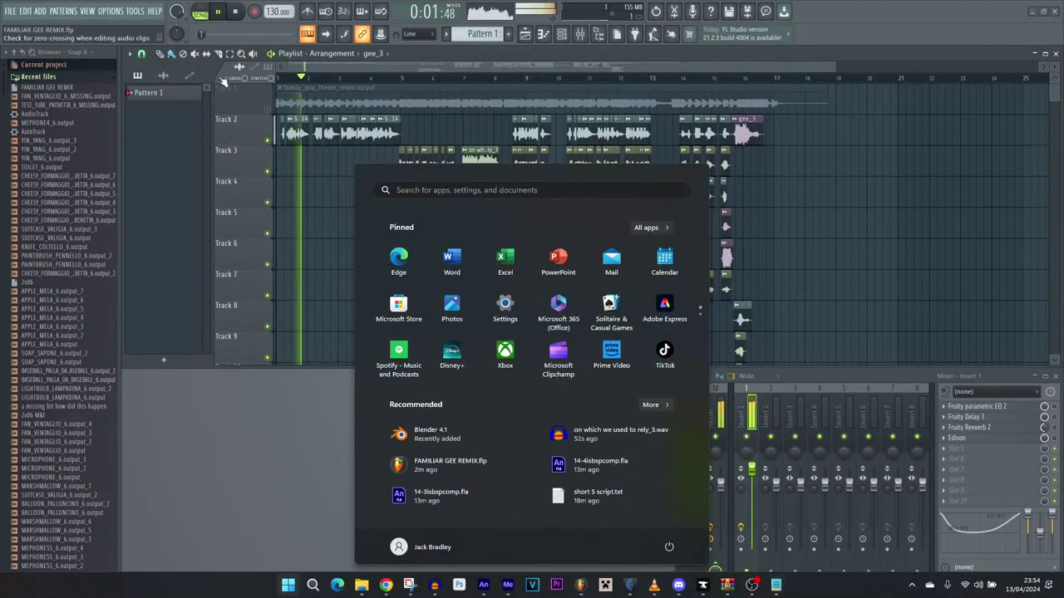
{"action": "left_click", "coordinate": [221, 14]}
{"action": "key", "text": "super"}
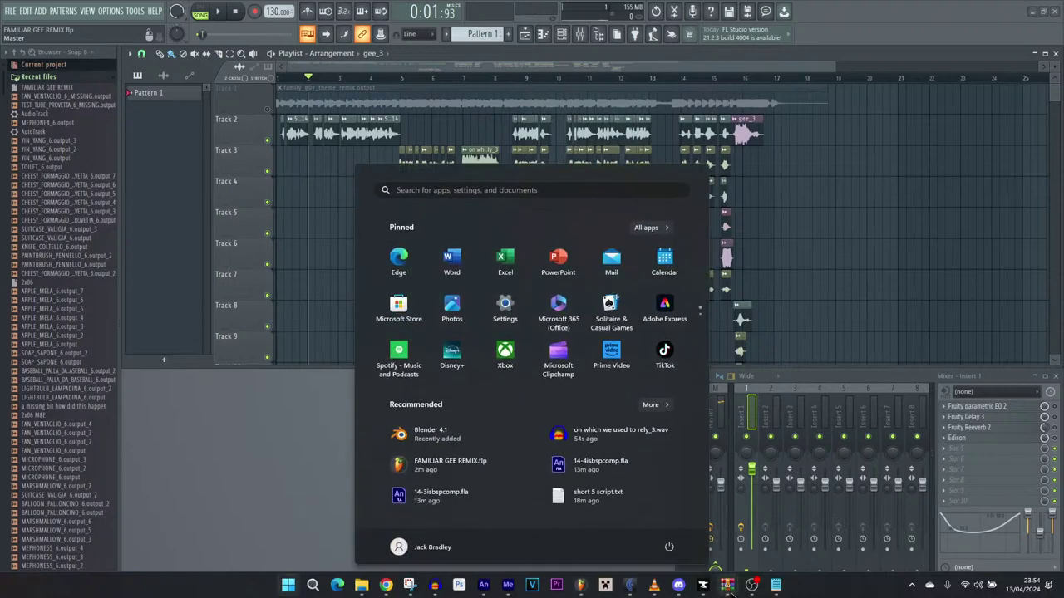
{"action": "left_click", "coordinate": [751, 585]}
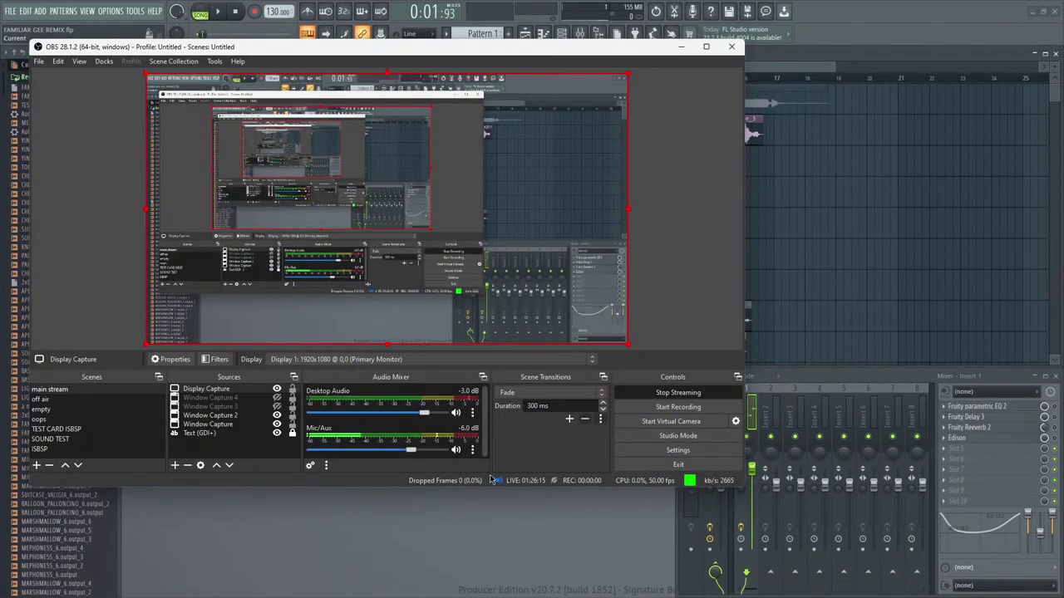
- Check the livestream analytics and chat in YouTube Studio, and switch back to FL Studio
{"action": "left_click", "coordinate": [386, 585]}
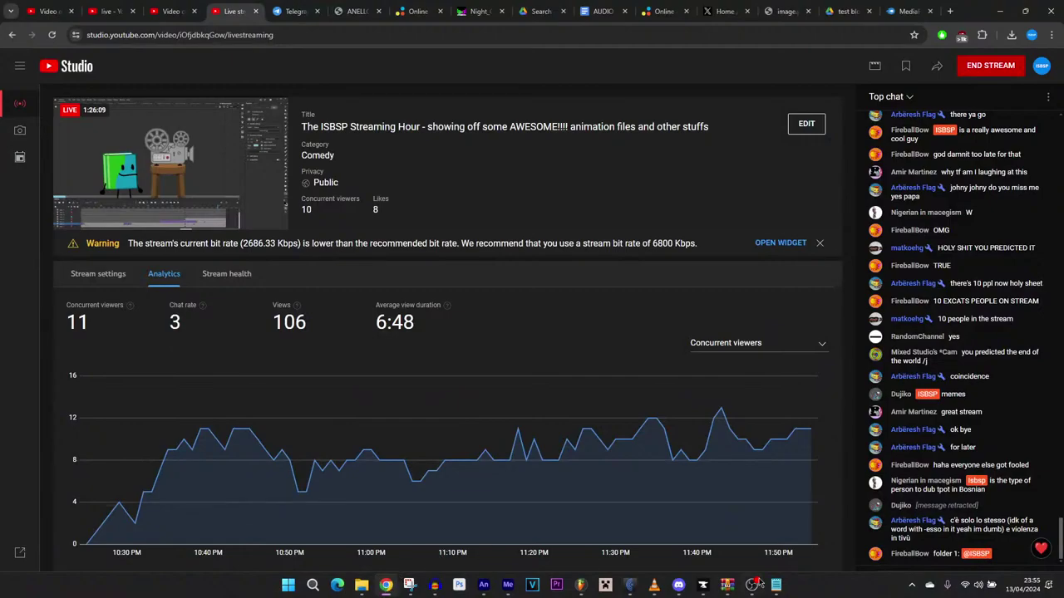
{"action": "mouse_move", "coordinate": [582, 593]}
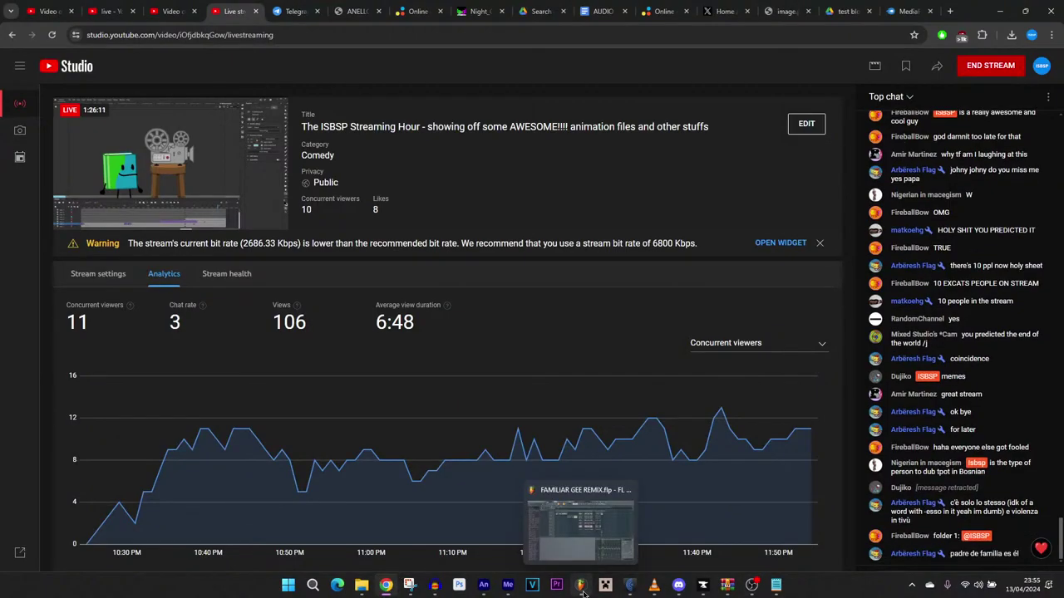
{"action": "left_click", "coordinate": [583, 593]}
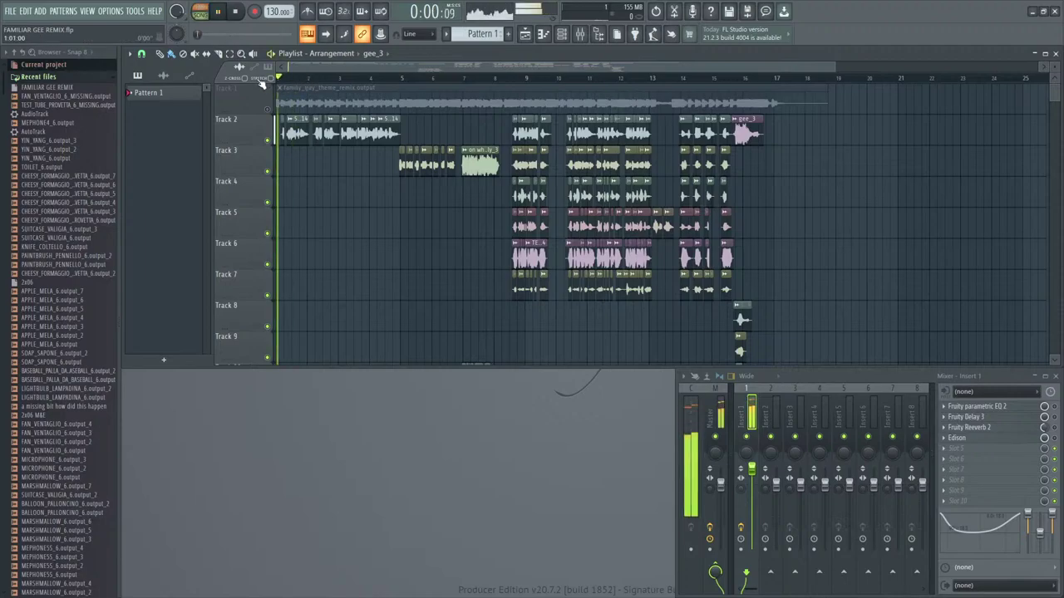
- Play the song from its start and look over the opening vocal clips on Tracks 2 and 3
{"action": "scroll", "coordinate": [404, 100], "scroll_direction": "down", "scroll_amount": 2}
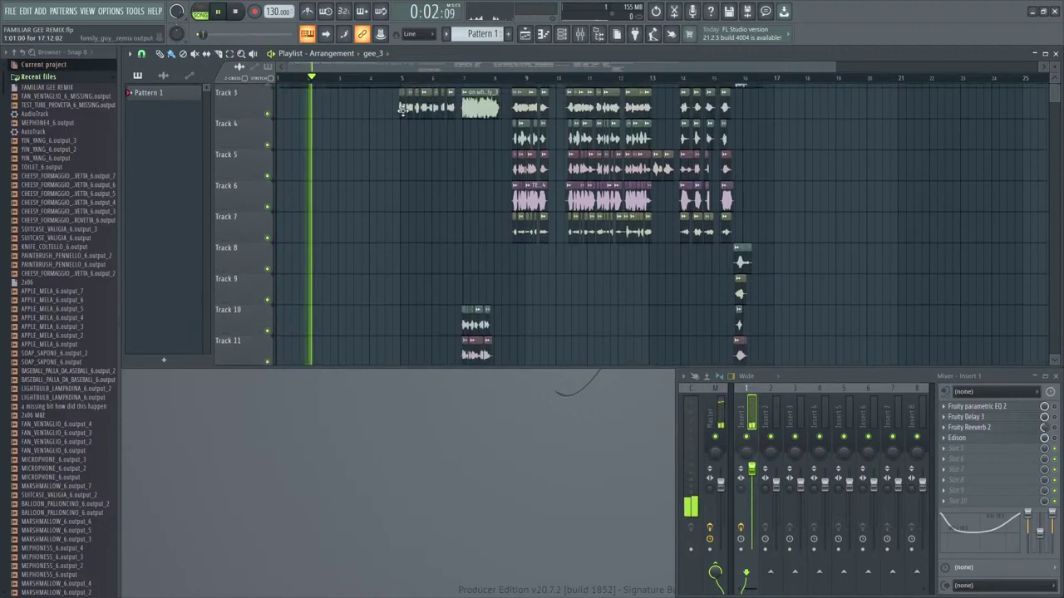
{"action": "scroll", "coordinate": [402, 108], "scroll_direction": "up", "scroll_amount": 2}
{"action": "scroll", "coordinate": [399, 88], "scroll_direction": "up", "scroll_amount": 2}
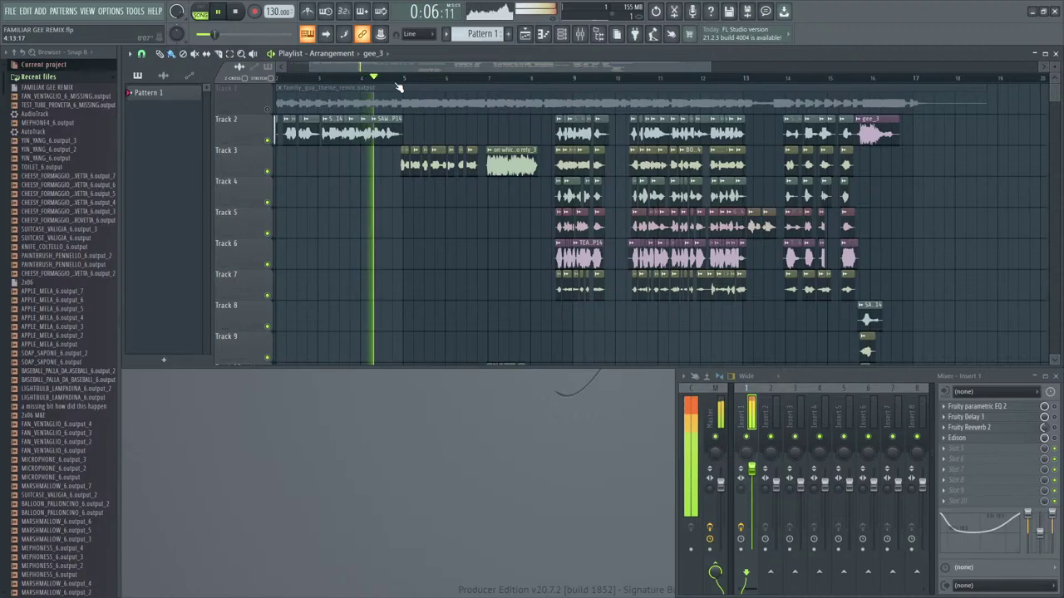
{"action": "scroll", "coordinate": [399, 86], "scroll_direction": "up", "scroll_amount": 1}
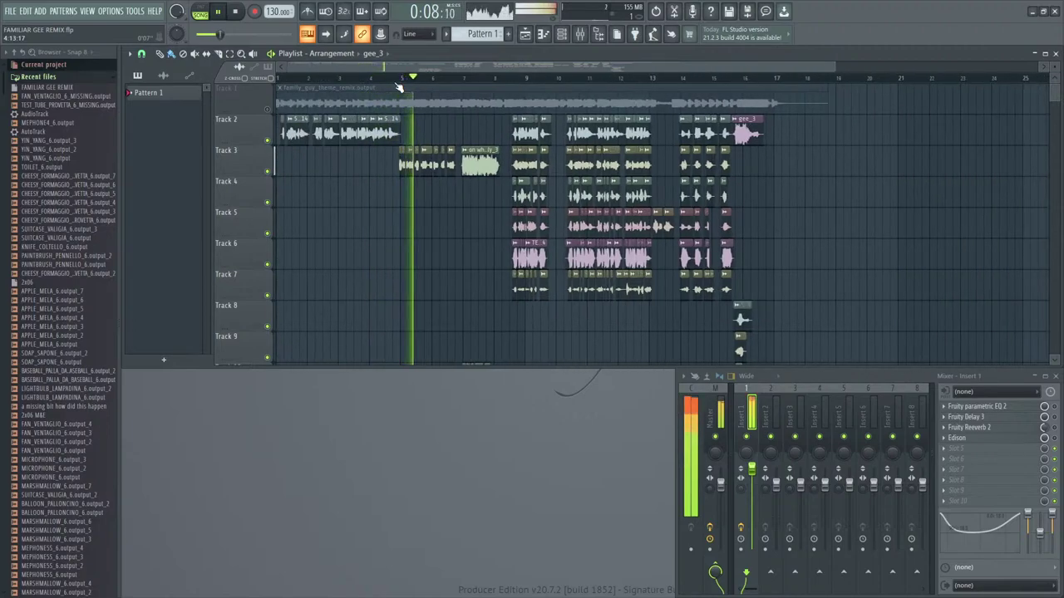
{"action": "scroll", "coordinate": [399, 86], "scroll_direction": "up", "scroll_amount": 1}
{"action": "key", "text": "super"}
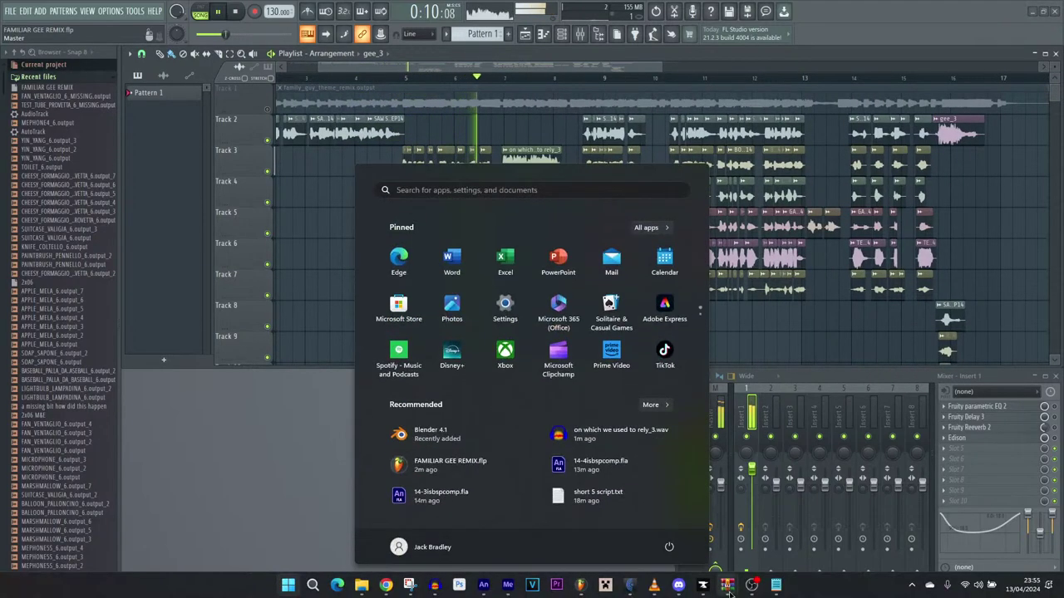
{"action": "key", "text": "super"}
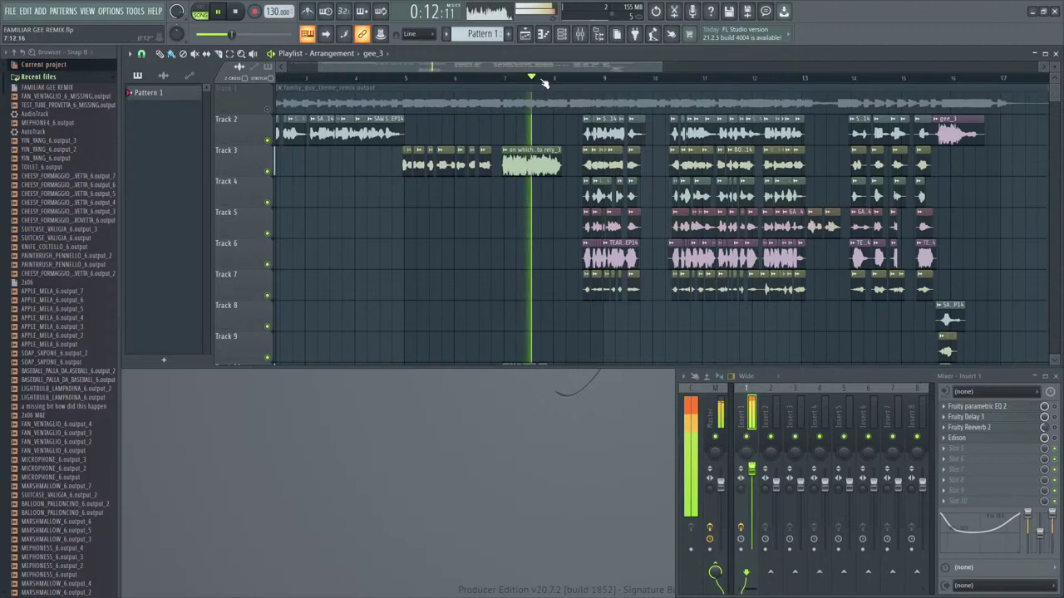
- Examine the group vocal clips on Tracks 10 to 13 around bar 7 while the song plays
{"action": "scroll", "coordinate": [544, 82], "scroll_direction": "up", "scroll_amount": 2}
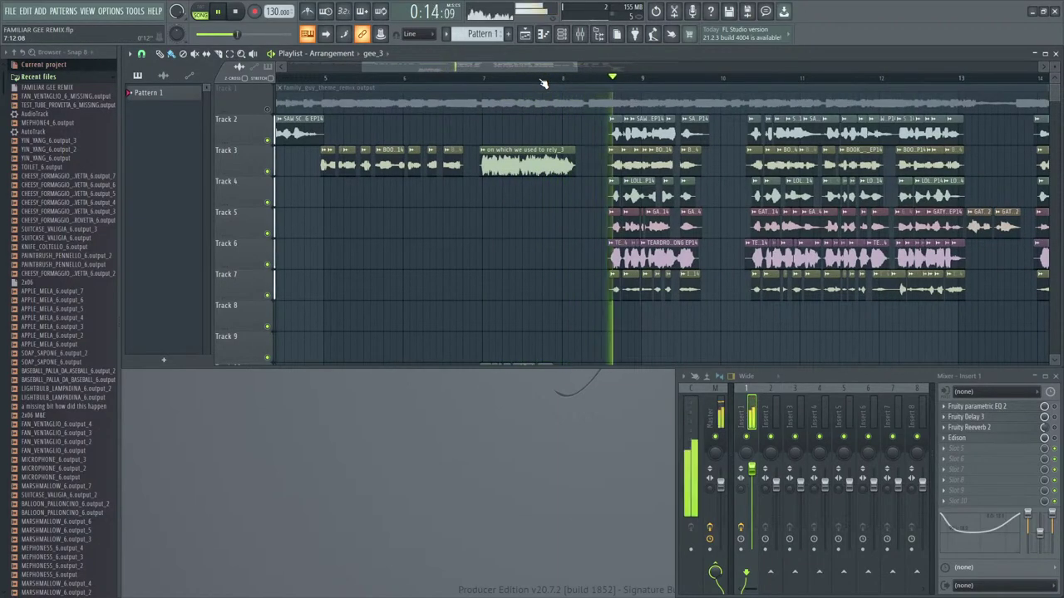
{"action": "scroll", "coordinate": [546, 133], "scroll_direction": "down", "scroll_amount": 3}
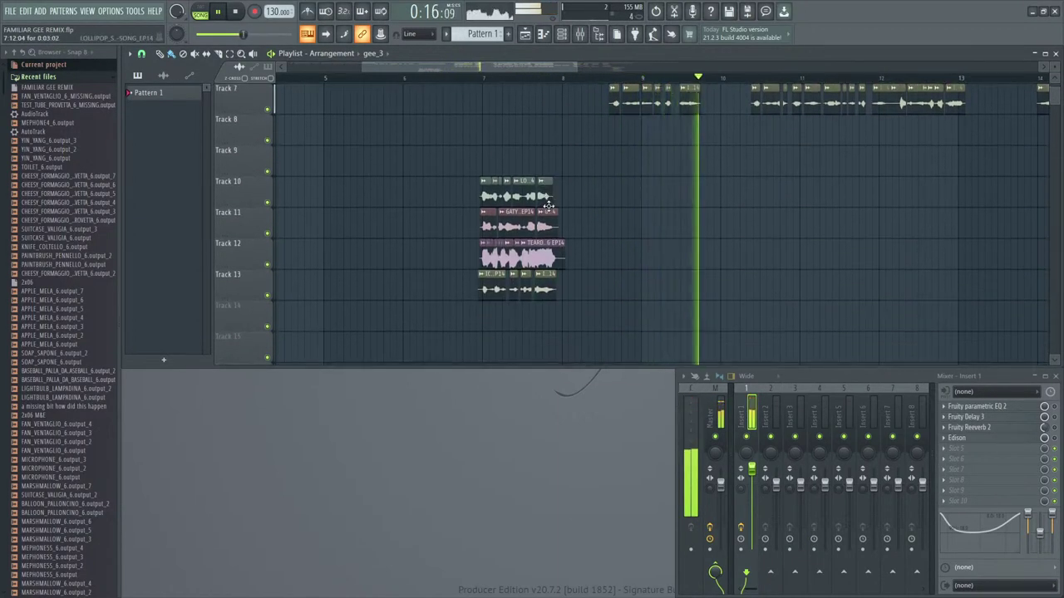
{"action": "scroll", "coordinate": [548, 206], "scroll_direction": "up", "scroll_amount": 3}
{"action": "scroll", "coordinate": [598, 80], "scroll_direction": "up", "scroll_amount": 2}
{"action": "scroll", "coordinate": [598, 135], "scroll_direction": "down", "scroll_amount": 2}
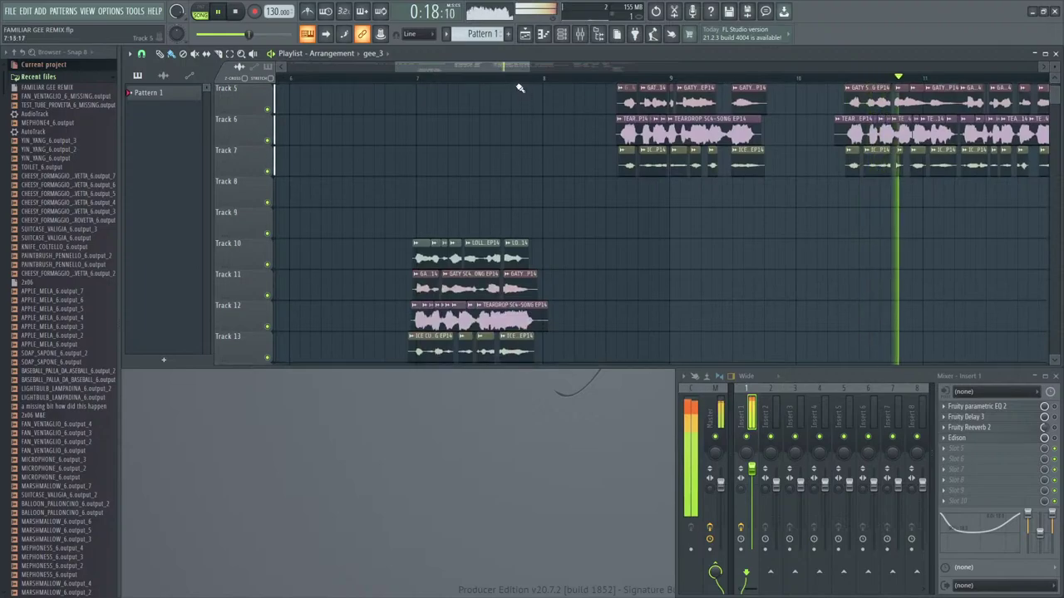
{"action": "scroll", "coordinate": [518, 88], "scroll_direction": "down", "scroll_amount": 3}
{"action": "scroll", "coordinate": [518, 81], "scroll_direction": "down", "scroll_amount": 6}
{"action": "scroll", "coordinate": [625, 147], "scroll_direction": "up", "scroll_amount": 3}
{"action": "scroll", "coordinate": [808, 81], "scroll_direction": "up", "scroll_amount": 1}
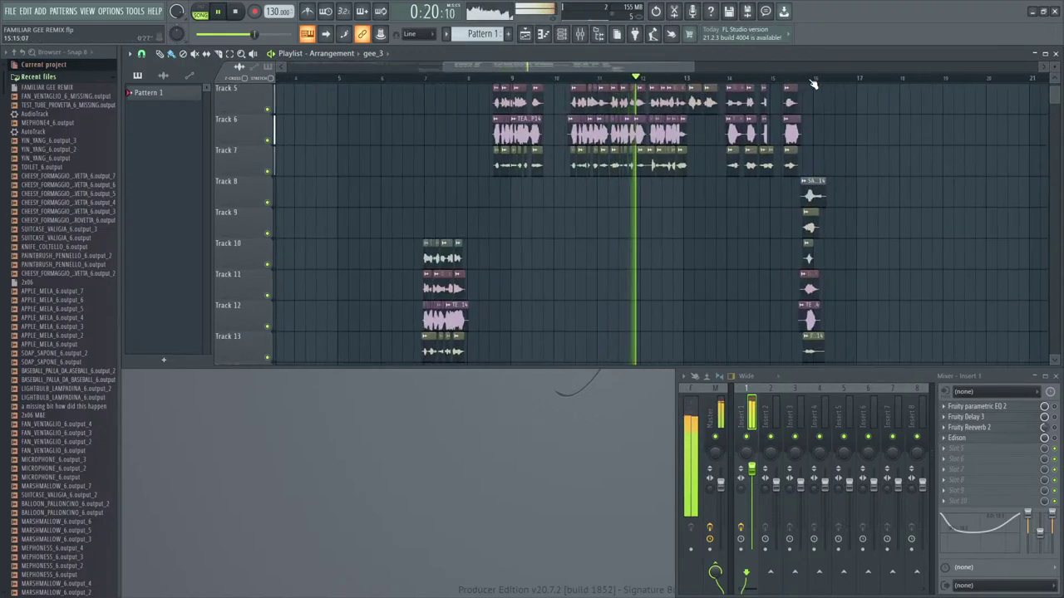
- Follow the playback through the last vocal clips and inspect the stacked clips around bars 15 and 16
{"action": "scroll", "coordinate": [813, 82], "scroll_direction": "up", "scroll_amount": 6}
{"action": "scroll", "coordinate": [826, 133], "scroll_direction": "down", "scroll_amount": 3}
{"action": "scroll", "coordinate": [892, 83], "scroll_direction": "up", "scroll_amount": 2}
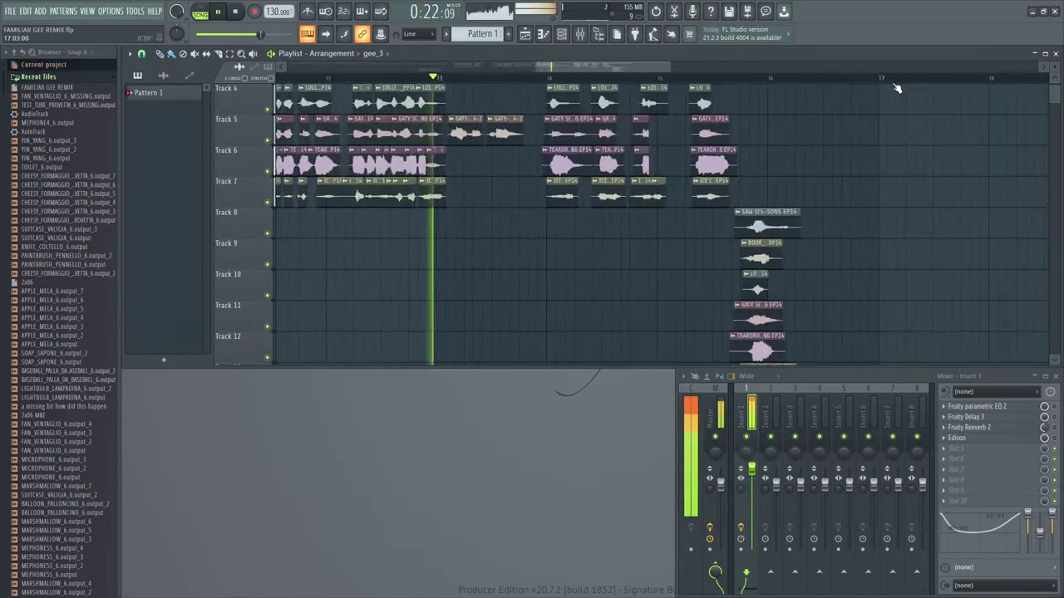
{"action": "scroll", "coordinate": [831, 133], "scroll_direction": "up", "scroll_amount": 4}
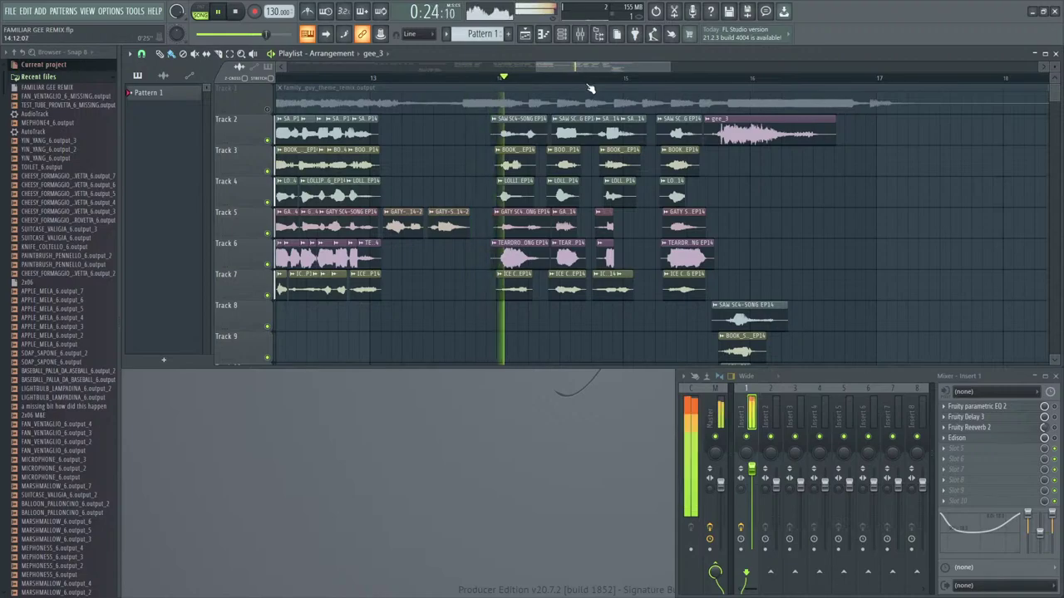
{"action": "scroll", "coordinate": [590, 88], "scroll_direction": "down", "scroll_amount": 4}
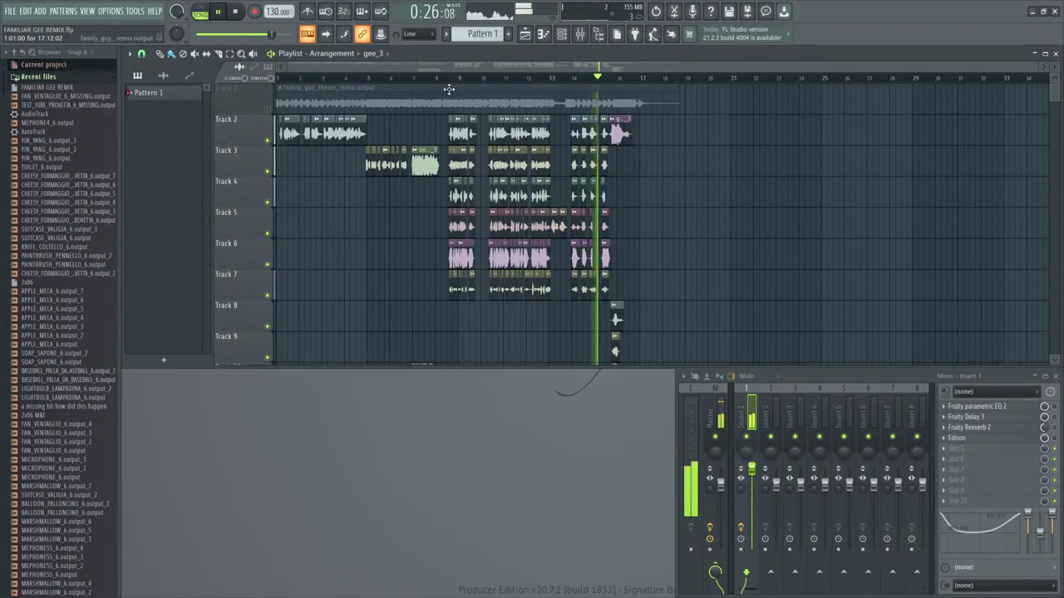
{"action": "scroll", "coordinate": [427, 78], "scroll_direction": "up", "scroll_amount": 4}
{"action": "scroll", "coordinate": [436, 126], "scroll_direction": "down", "scroll_amount": 4}
{"action": "scroll", "coordinate": [438, 130], "scroll_direction": "up", "scroll_amount": 2}
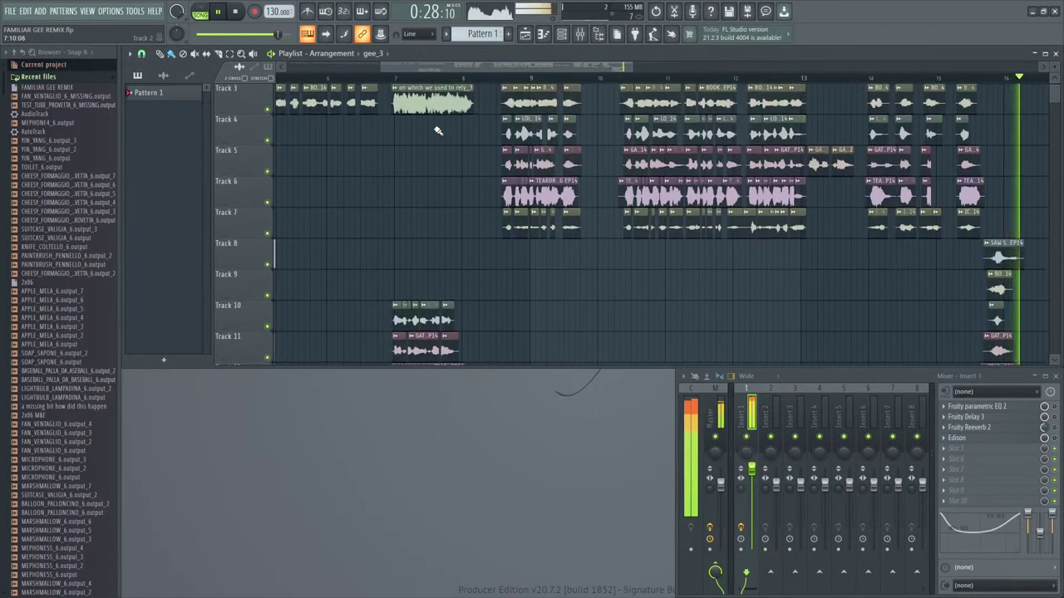
{"action": "scroll", "coordinate": [438, 131], "scroll_direction": "up", "scroll_amount": 2}
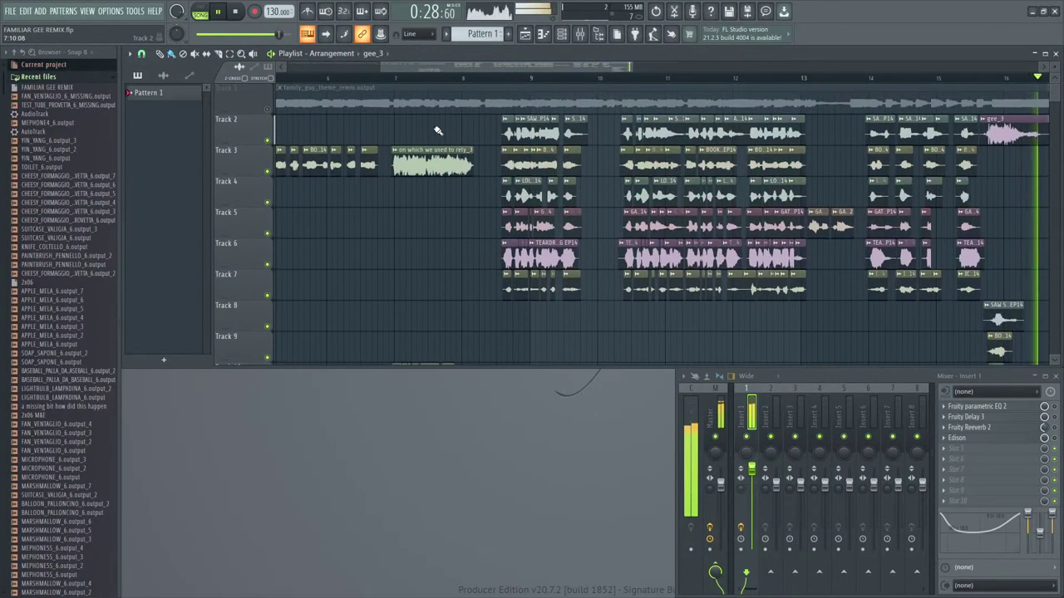
- Solo Track 3 and replay it from bar 6 to hear the on which we used to rely_3 clip
{"action": "right_click", "coordinate": [266, 171]}
{"action": "scroll", "coordinate": [395, 87], "scroll_direction": "up", "scroll_amount": 2}
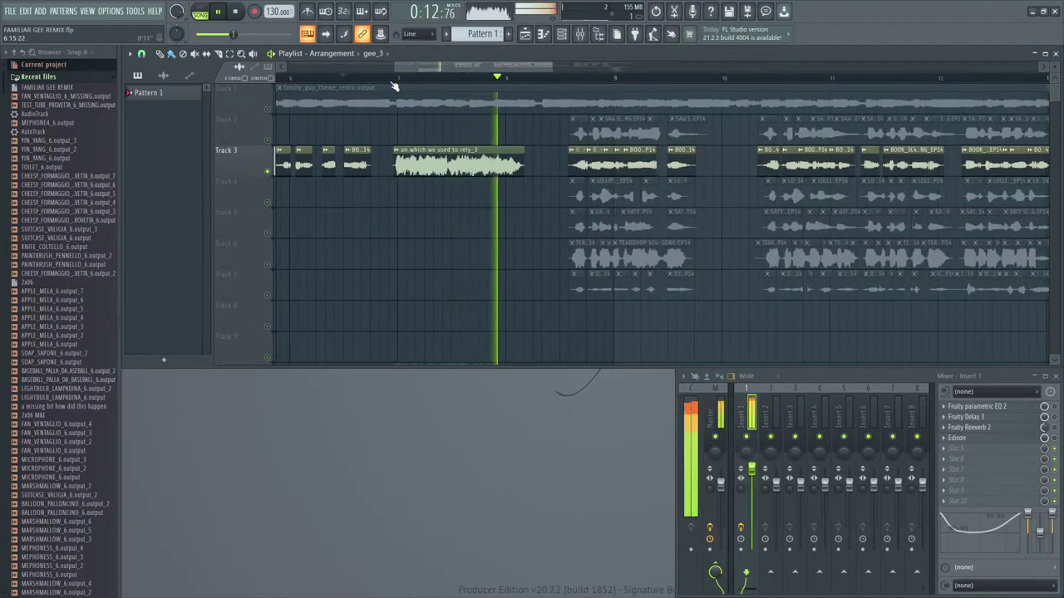
{"action": "left_click", "coordinate": [325, 79]}
- Solo Track 10, unmute Tracks 11, 12 and 13 with it, and replay the four tracks from just before bar 7
{"action": "scroll", "coordinate": [299, 199], "scroll_direction": "down", "scroll_amount": 5}
{"action": "right_click", "coordinate": [267, 234]}
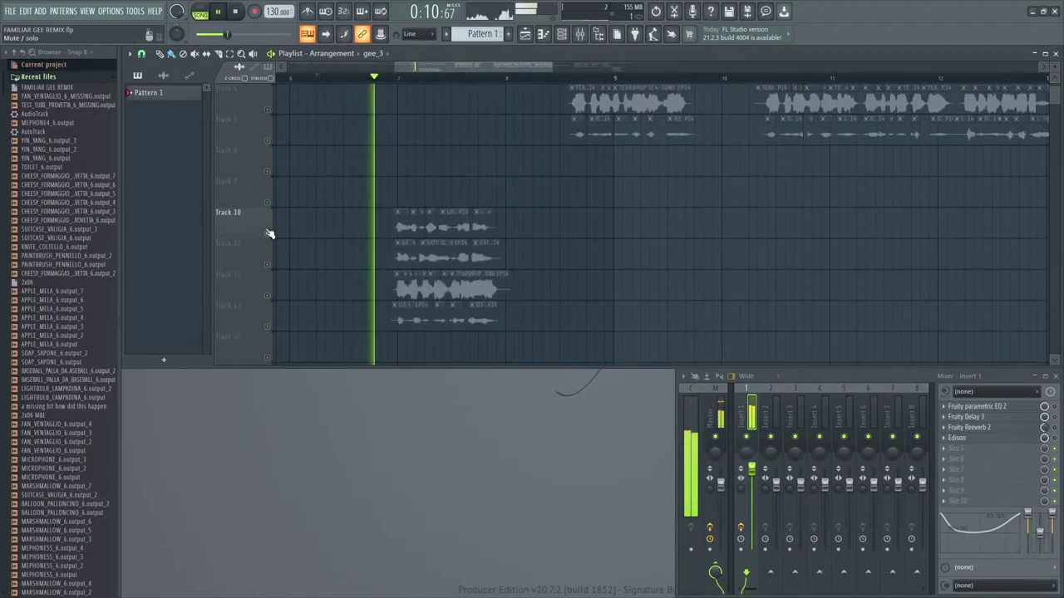
{"action": "left_click", "coordinate": [267, 264]}
{"action": "left_click", "coordinate": [268, 295]}
{"action": "left_click", "coordinate": [268, 326]}
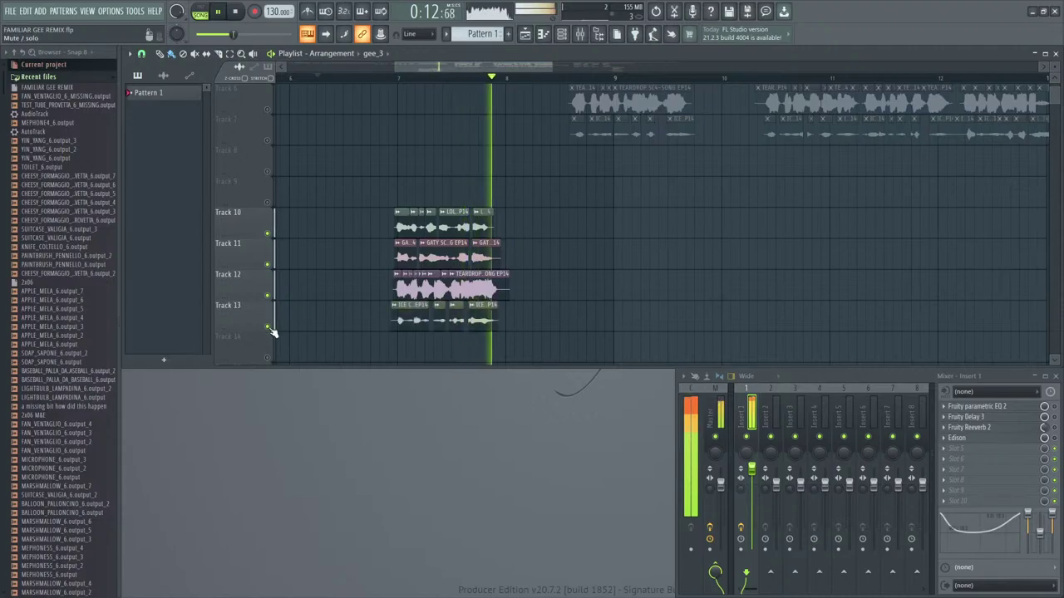
{"action": "left_click", "coordinate": [430, 91]}
{"action": "right_click", "coordinate": [427, 90]}
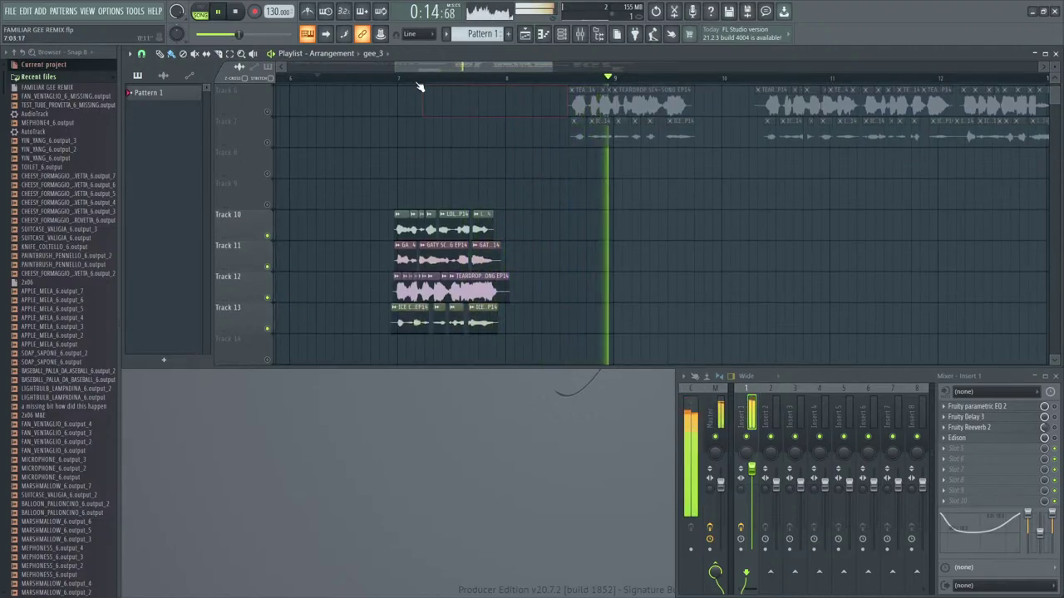
{"action": "left_click", "coordinate": [372, 78]}
- Listen to Track 12 alone, and solo Track 10 and replay it from just before bar 7
{"action": "right_click", "coordinate": [268, 297]}
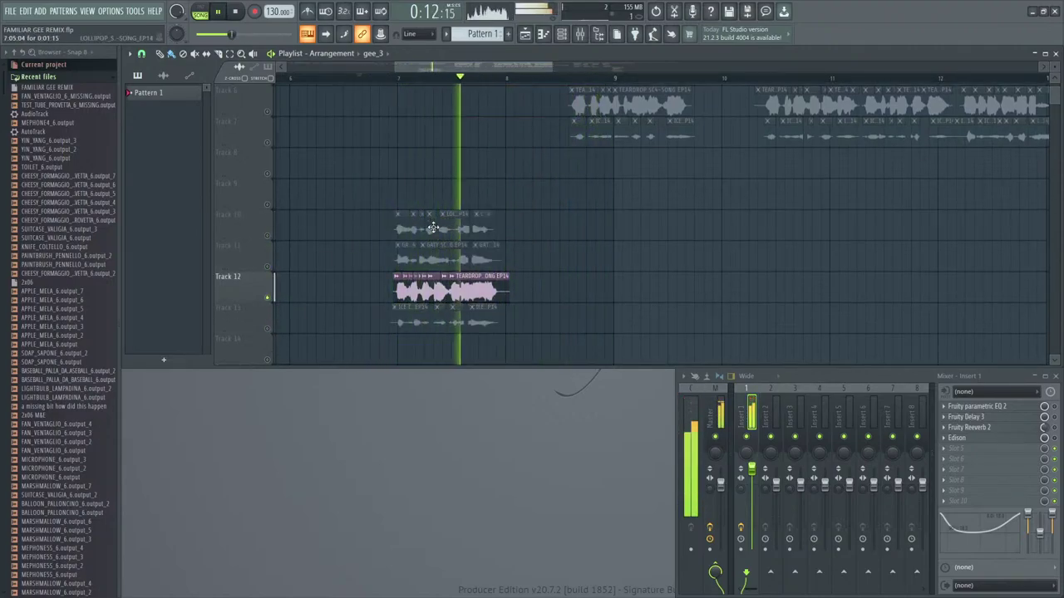
{"action": "right_click", "coordinate": [268, 235]}
{"action": "left_click", "coordinate": [383, 76]}
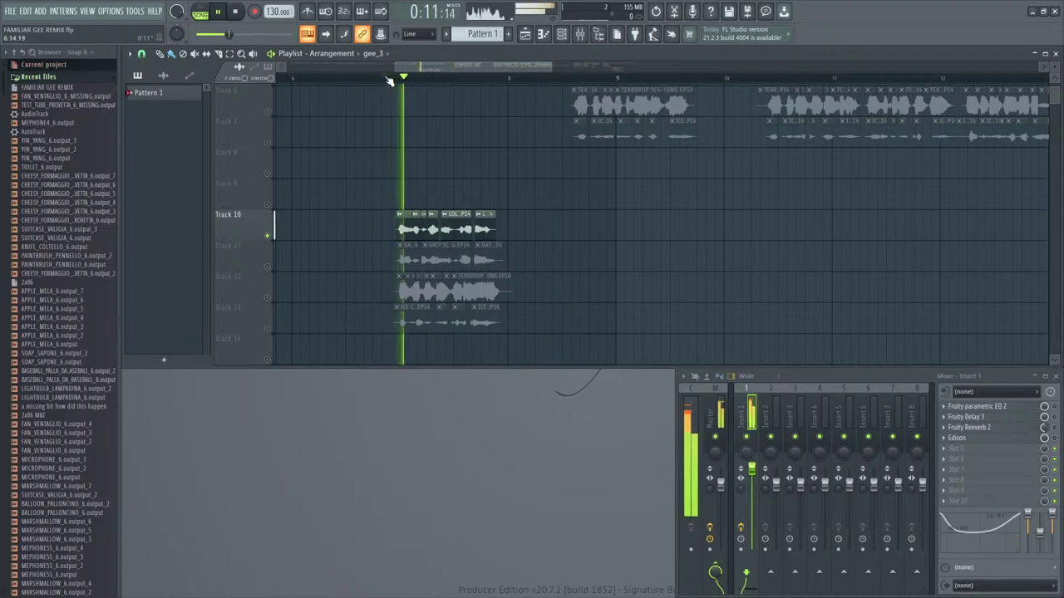
- Solo Track 11 and after it Track 13, replaying each one from just before bar 7
{"action": "scroll", "coordinate": [387, 78], "scroll_direction": "up", "scroll_amount": 2}
{"action": "scroll", "coordinate": [423, 164], "scroll_direction": "down", "scroll_amount": 1}
{"action": "right_click", "coordinate": [268, 204]}
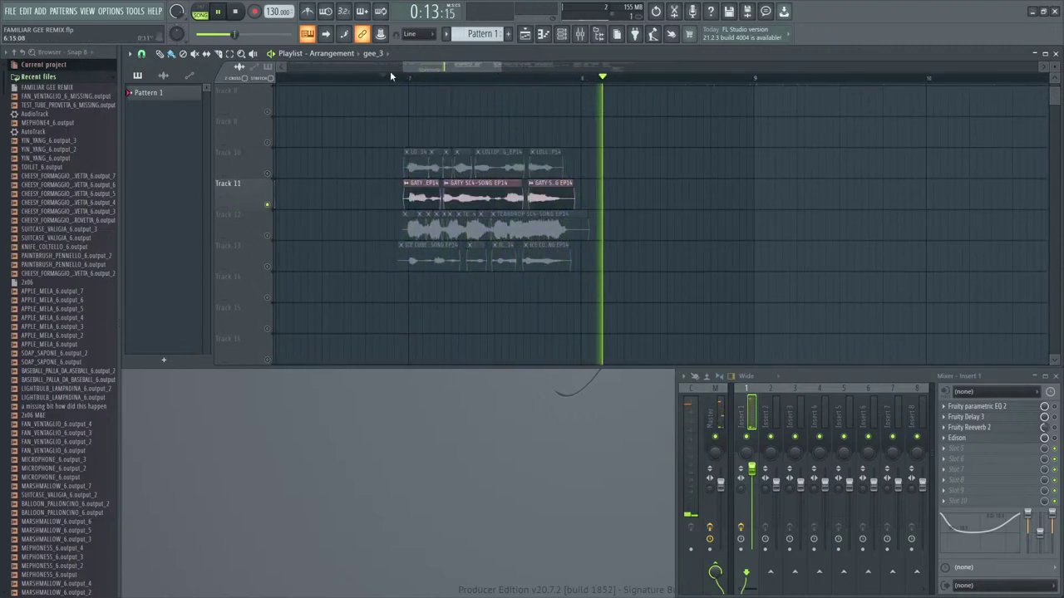
{"action": "left_click", "coordinate": [399, 77]}
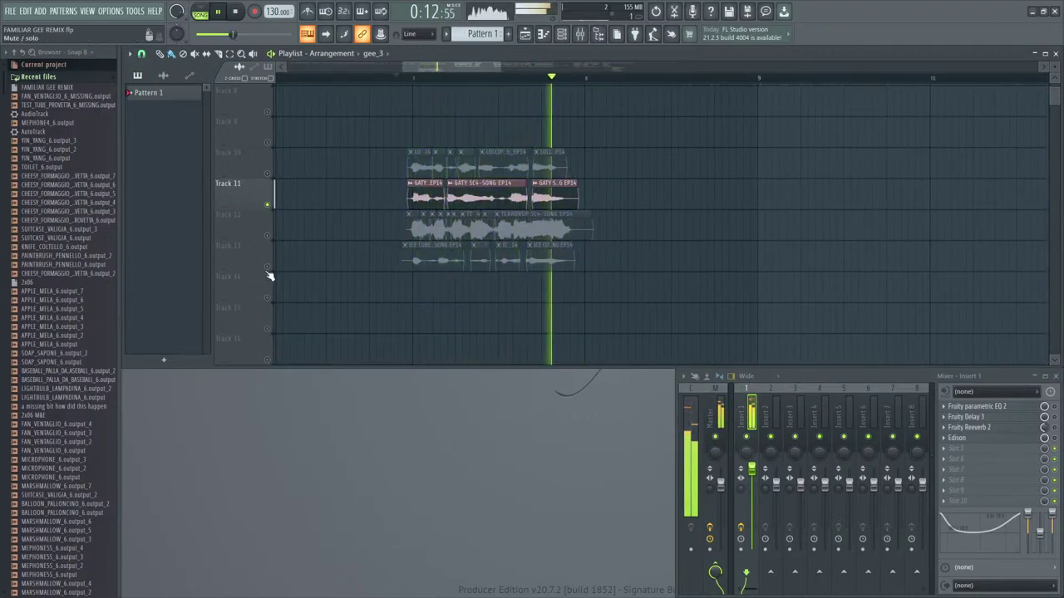
{"action": "right_click", "coordinate": [268, 266]}
{"action": "left_click", "coordinate": [383, 83]}
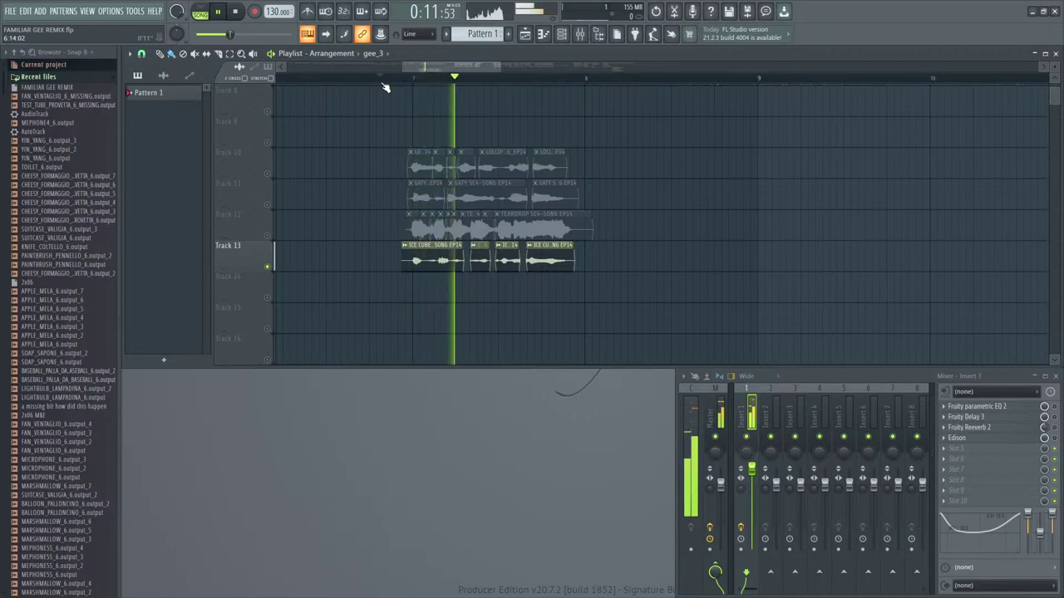
- Solo Track 2 and listen to its vocals through to the final gee_3 clip
{"action": "scroll", "coordinate": [384, 88], "scroll_direction": "up", "scroll_amount": 3}
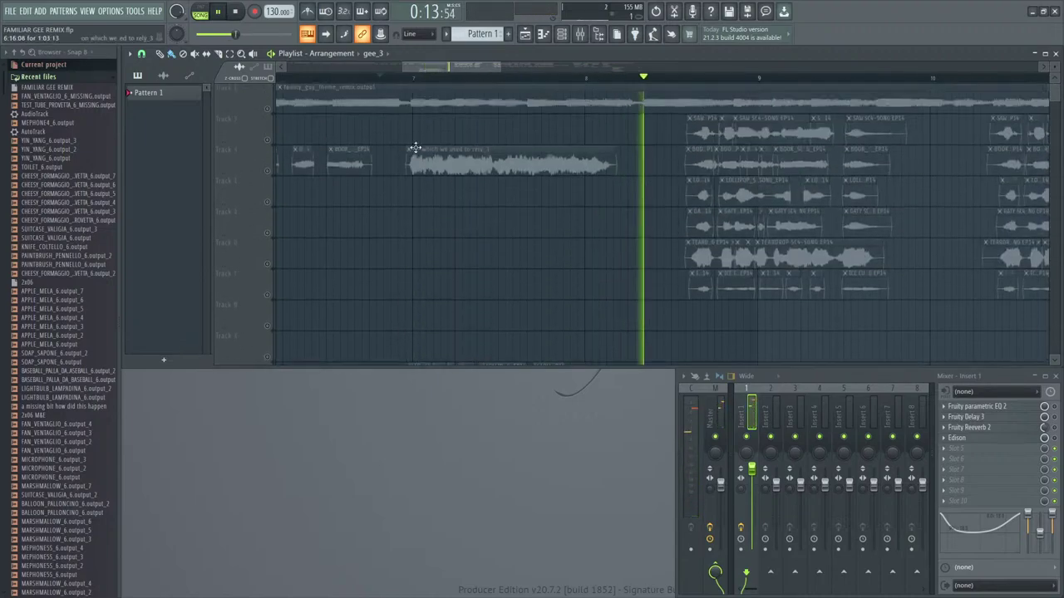
{"action": "right_click", "coordinate": [268, 140]}
{"action": "scroll", "coordinate": [540, 83], "scroll_direction": "down", "scroll_amount": 5}
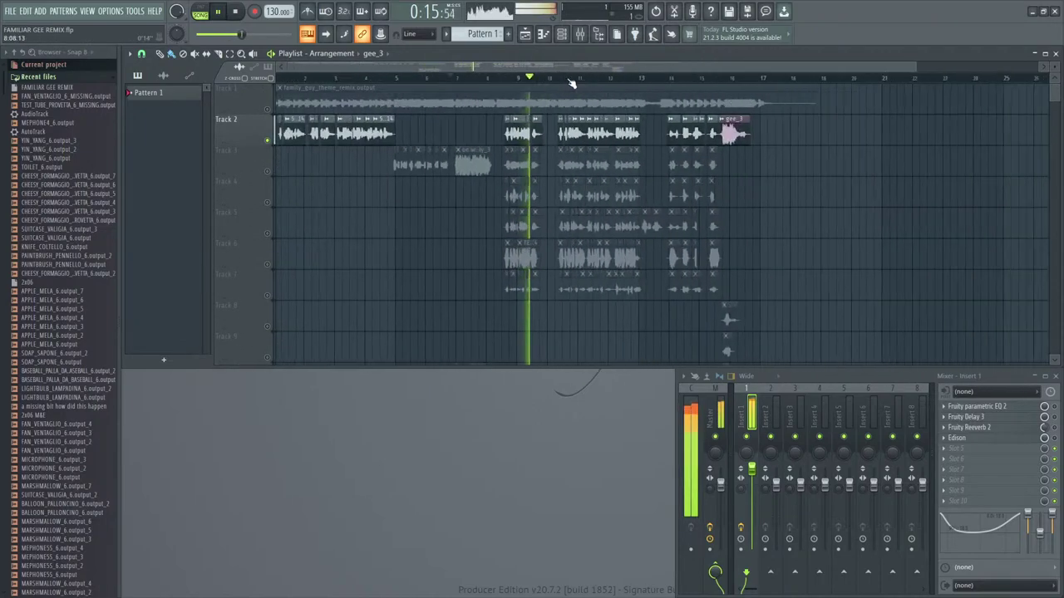
{"action": "key", "text": "super"}
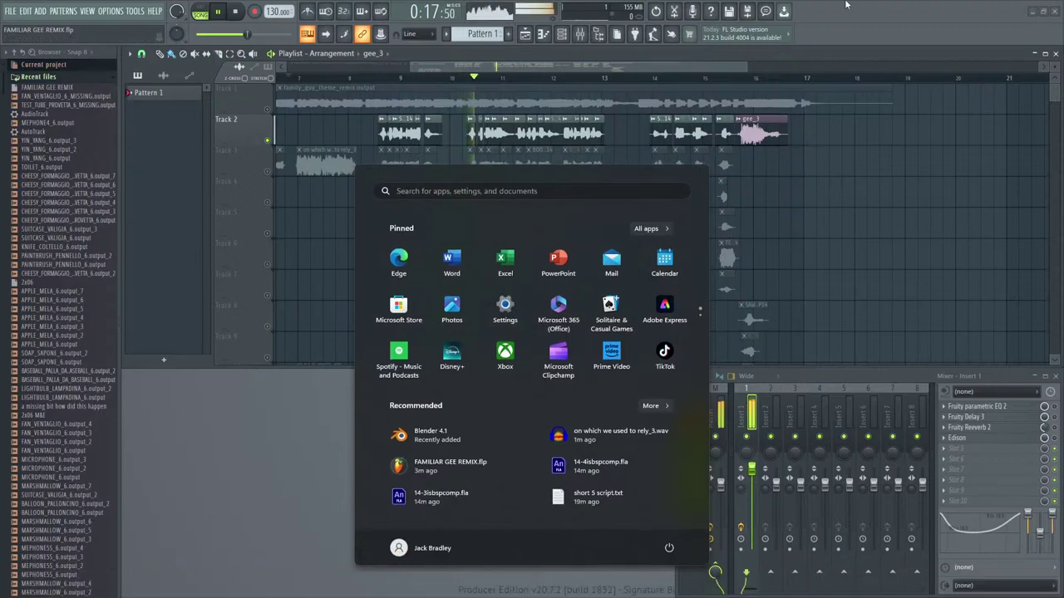
{"action": "key", "text": "super"}
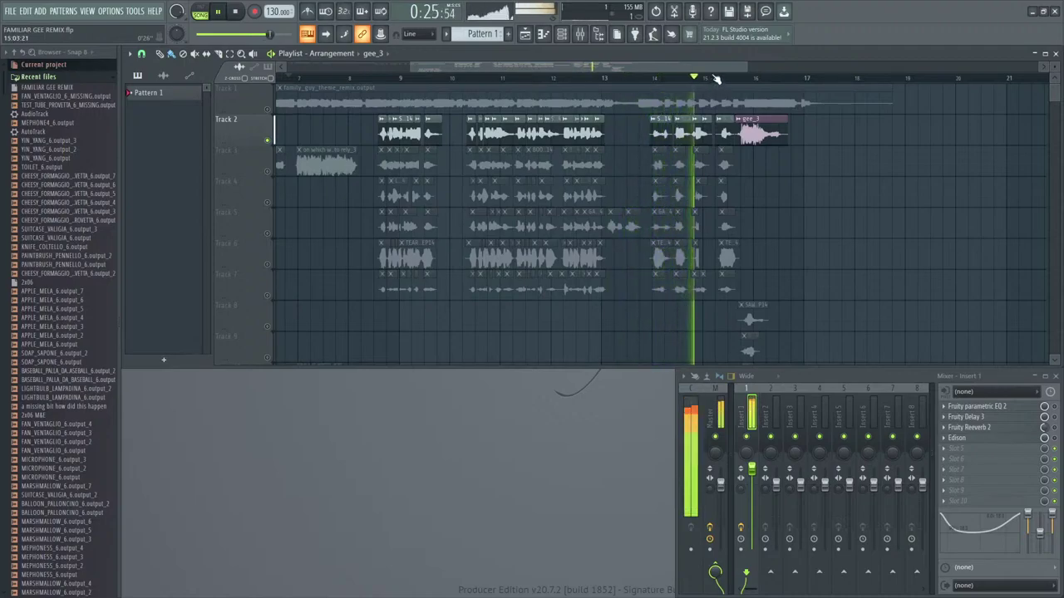
{"action": "scroll", "coordinate": [714, 77], "scroll_direction": "up", "scroll_amount": 2}
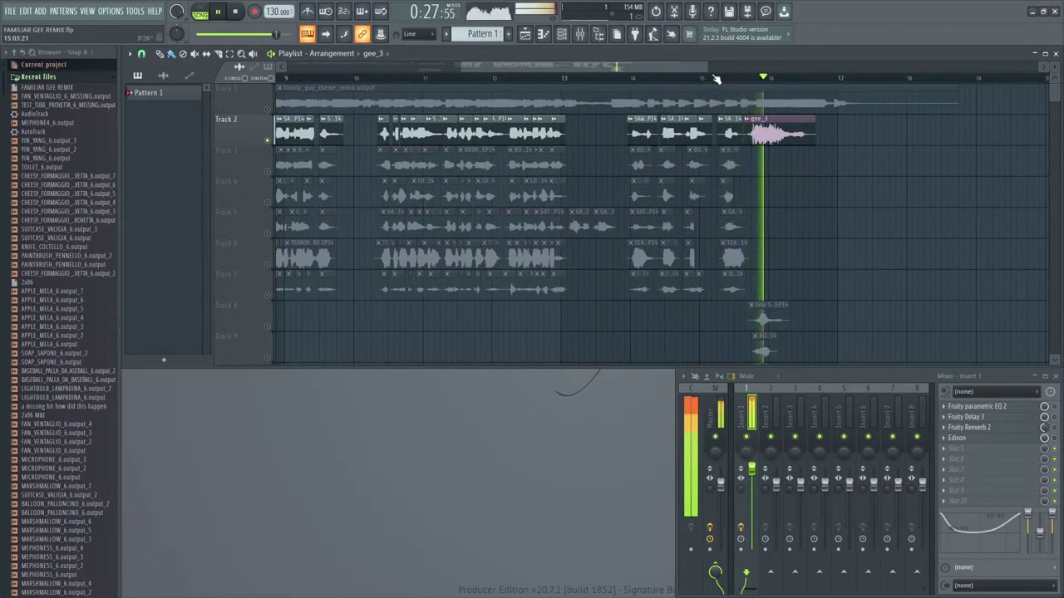
- Replay Track 2 from just before bar 12, and solo Track 8 to hear its single SAW clip near bar 16
{"action": "left_click_drag", "start_coordinate": [717, 78], "coordinate": [487, 78]}
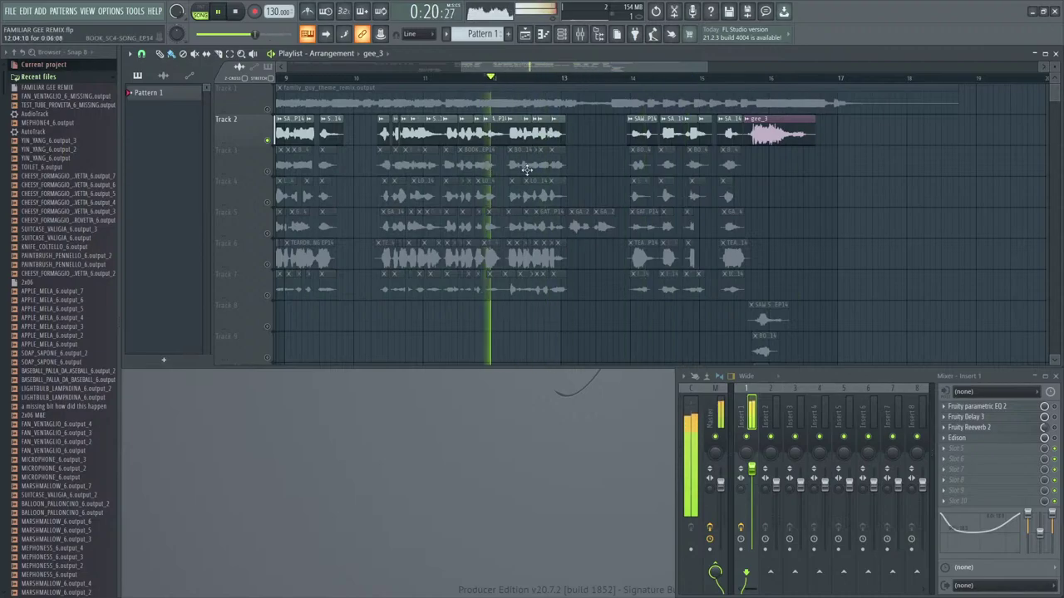
{"action": "scroll", "coordinate": [766, 87], "scroll_direction": "up", "scroll_amount": 3}
{"action": "scroll", "coordinate": [707, 191], "scroll_direction": "down", "scroll_amount": 3}
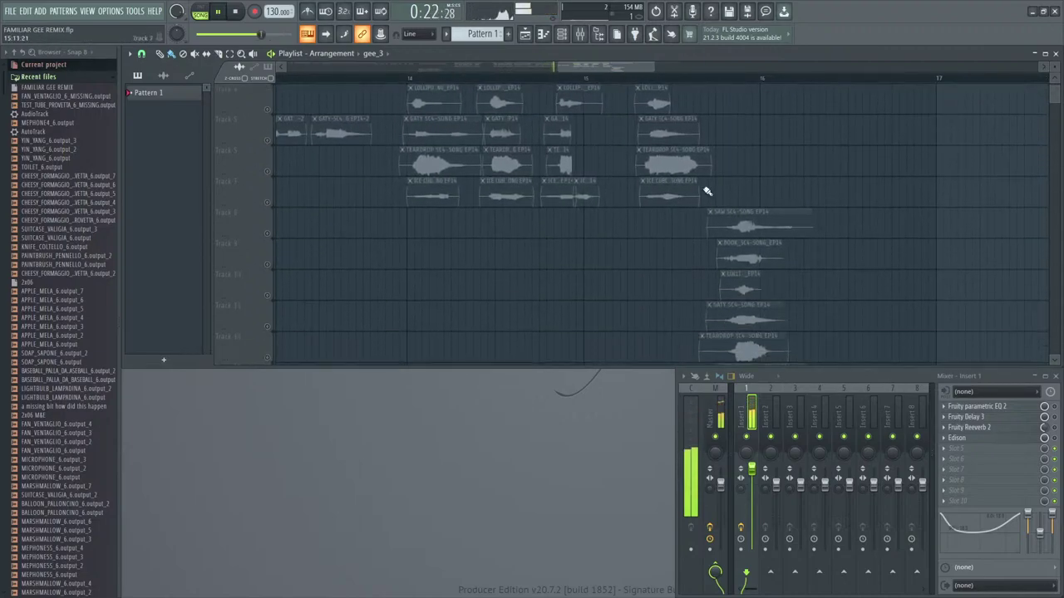
{"action": "left_click", "coordinate": [269, 235]}
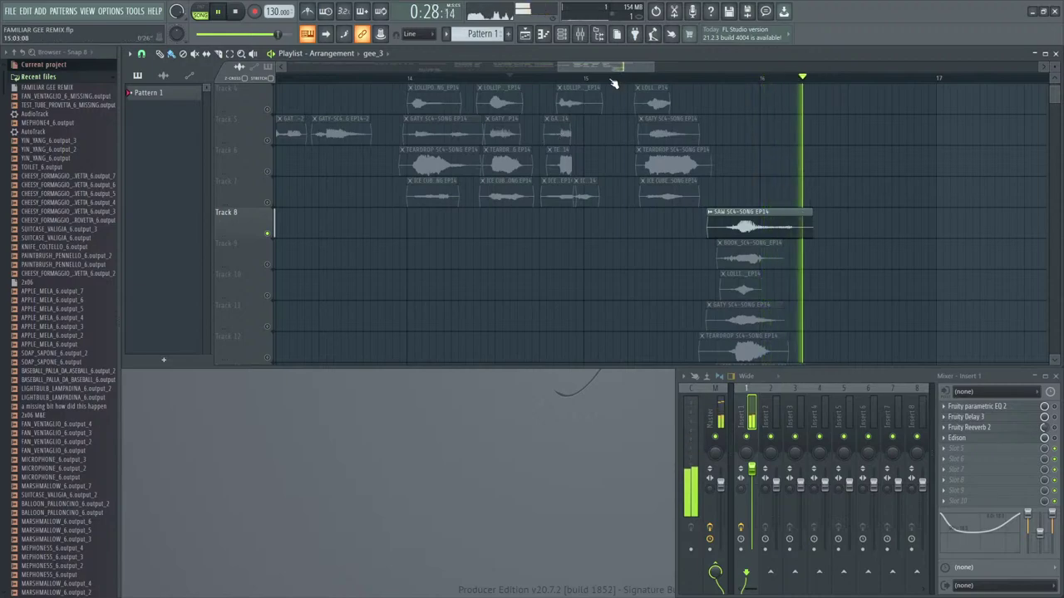
{"action": "scroll", "coordinate": [612, 77], "scroll_direction": "down", "scroll_amount": 4}
{"action": "scroll", "coordinate": [603, 135], "scroll_direction": "up", "scroll_amount": 3}
{"action": "left_click", "coordinate": [494, 79]}
{"action": "scroll", "coordinate": [641, 79], "scroll_direction": "up", "scroll_amount": 2}
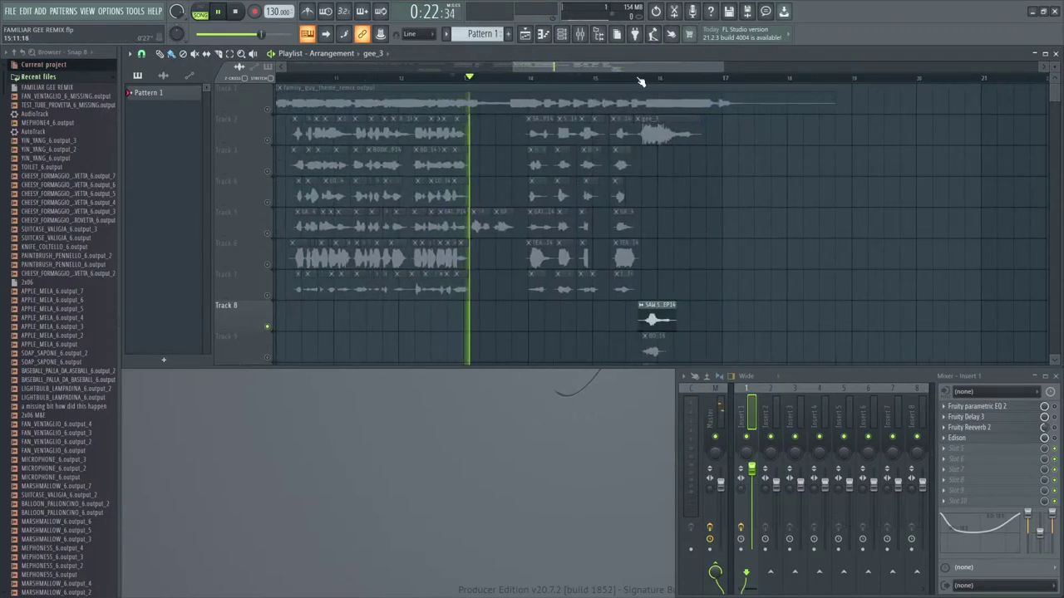
- Solo Track 3 and listen to its vocals from the "on which we used to rely" clip at bar 7 onward
{"action": "left_click_drag", "start_coordinate": [436, 79], "coordinate": [369, 155]}
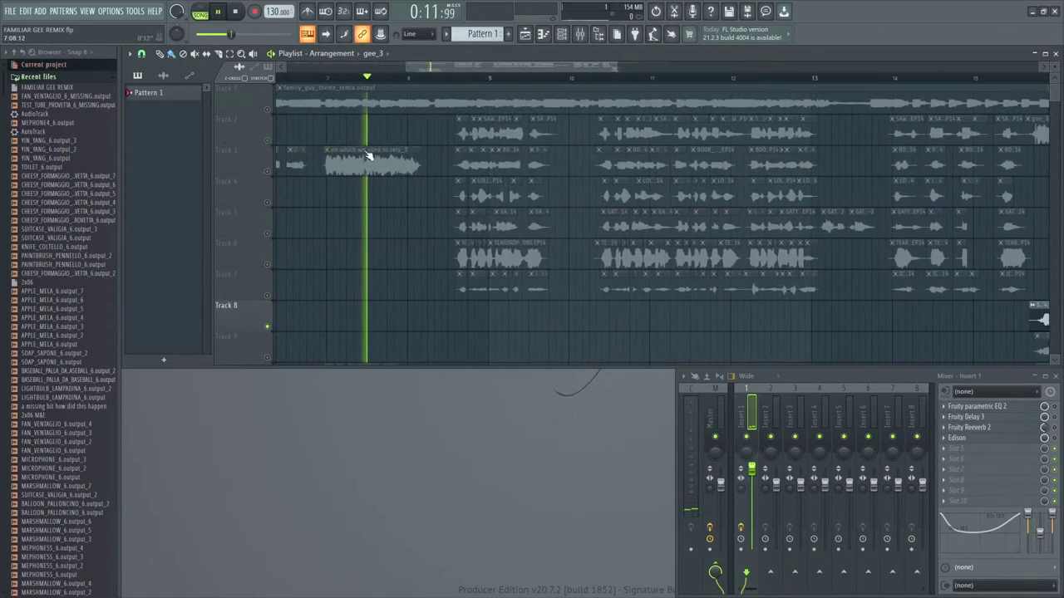
{"action": "left_click", "coordinate": [267, 172]}
{"action": "scroll", "coordinate": [461, 78], "scroll_direction": "down", "scroll_amount": 2}
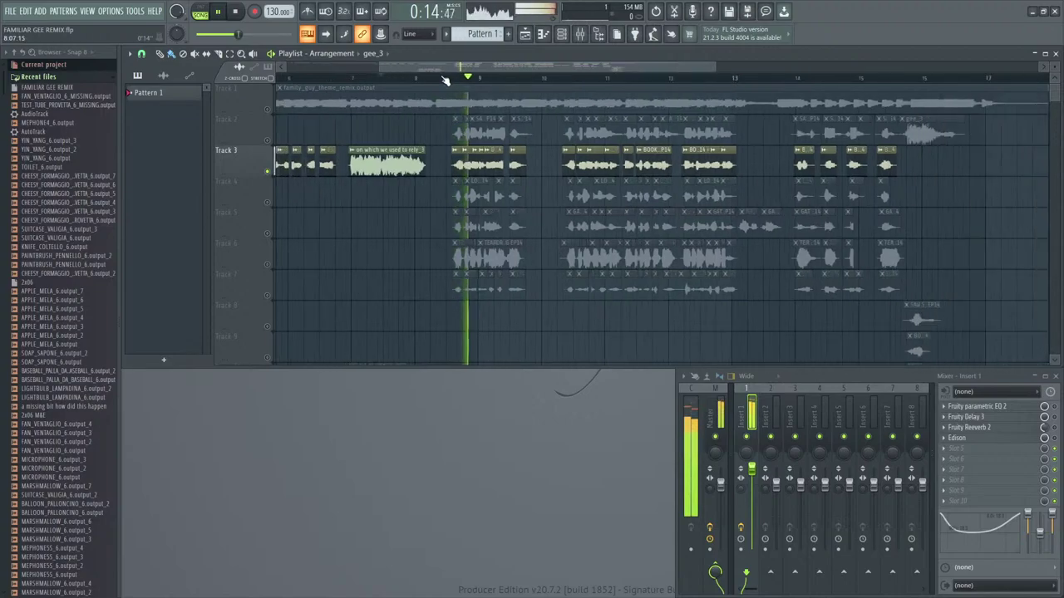
{"action": "scroll", "coordinate": [601, 79], "scroll_direction": "up", "scroll_amount": 1}
{"action": "scroll", "coordinate": [602, 79], "scroll_direction": "down", "scroll_amount": 2}
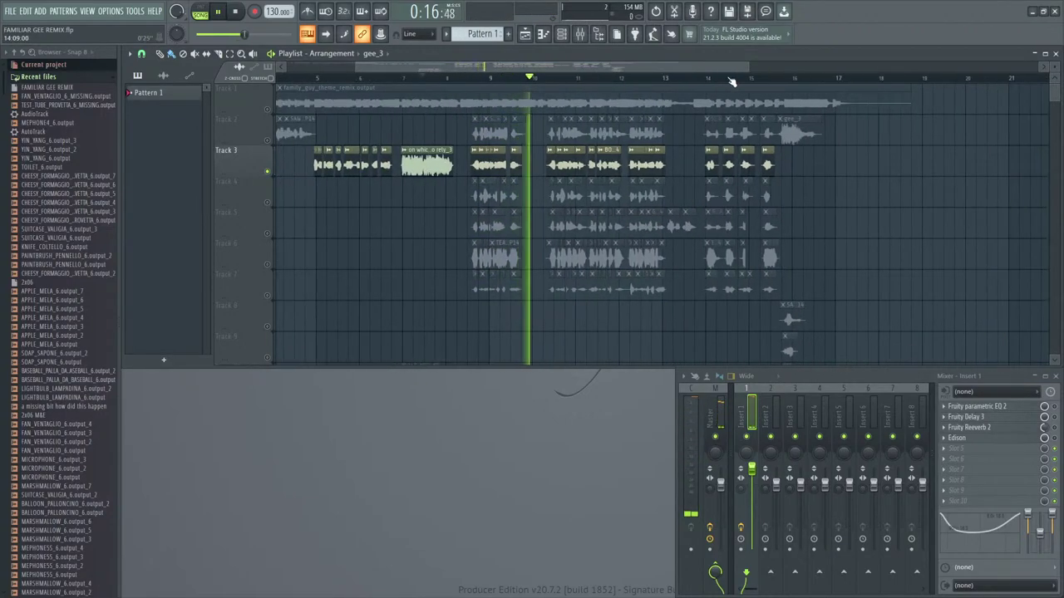
{"action": "scroll", "coordinate": [842, 81], "scroll_direction": "up", "scroll_amount": 2}
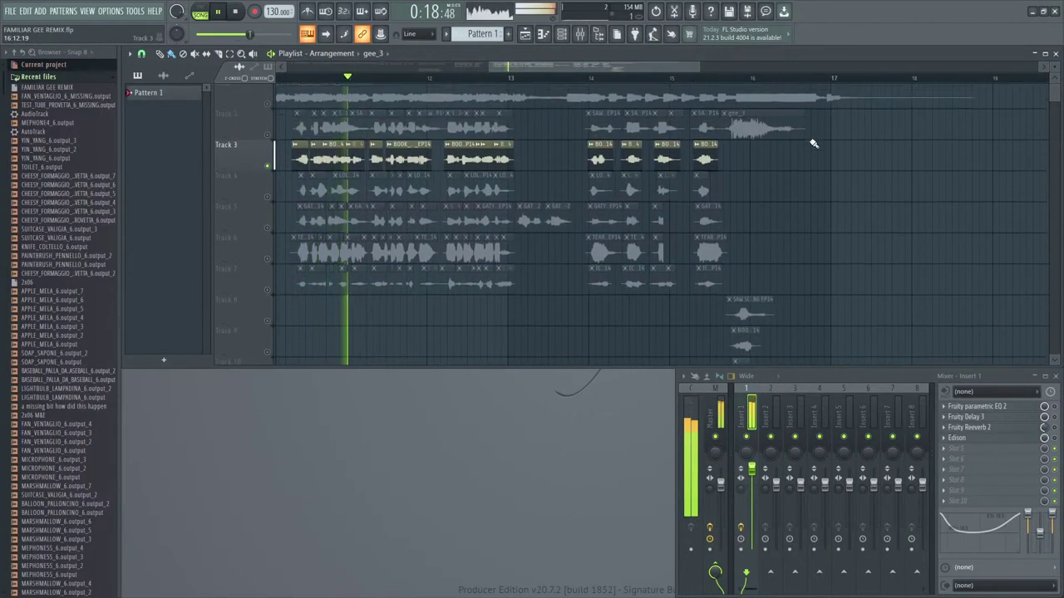
- Delete the gee_3 clip on Track 2 and move the ending clips near bar 16 from Tracks 8–13 up to Tracks 2–7
{"action": "right_click", "coordinate": [756, 131]}
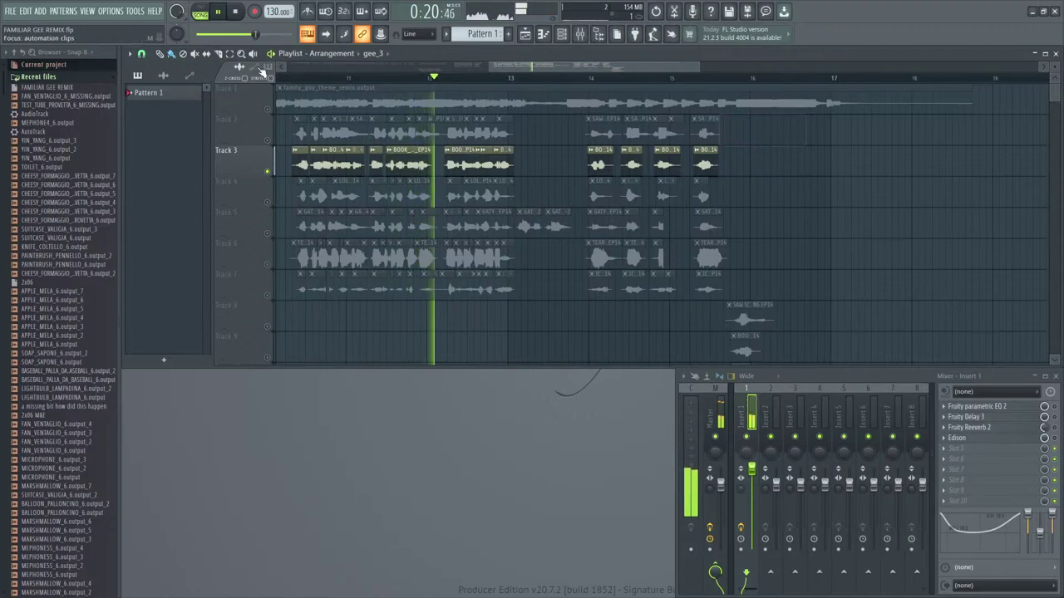
{"action": "scroll", "coordinate": [731, 208], "scroll_direction": "down", "scroll_amount": 3}
{"action": "left_click_drag", "start_coordinate": [703, 227], "coordinate": [805, 450]}
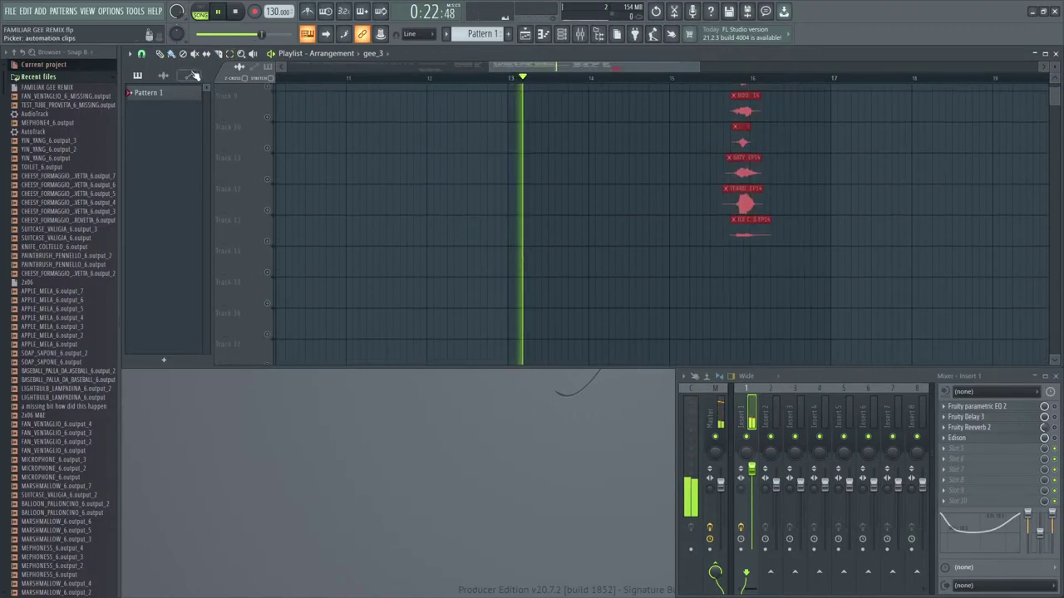
{"action": "left_click", "coordinate": [158, 54]}
{"action": "scroll", "coordinate": [754, 81], "scroll_direction": "up", "scroll_amount": 6}
{"action": "scroll", "coordinate": [600, 126], "scroll_direction": "up", "scroll_amount": 3}
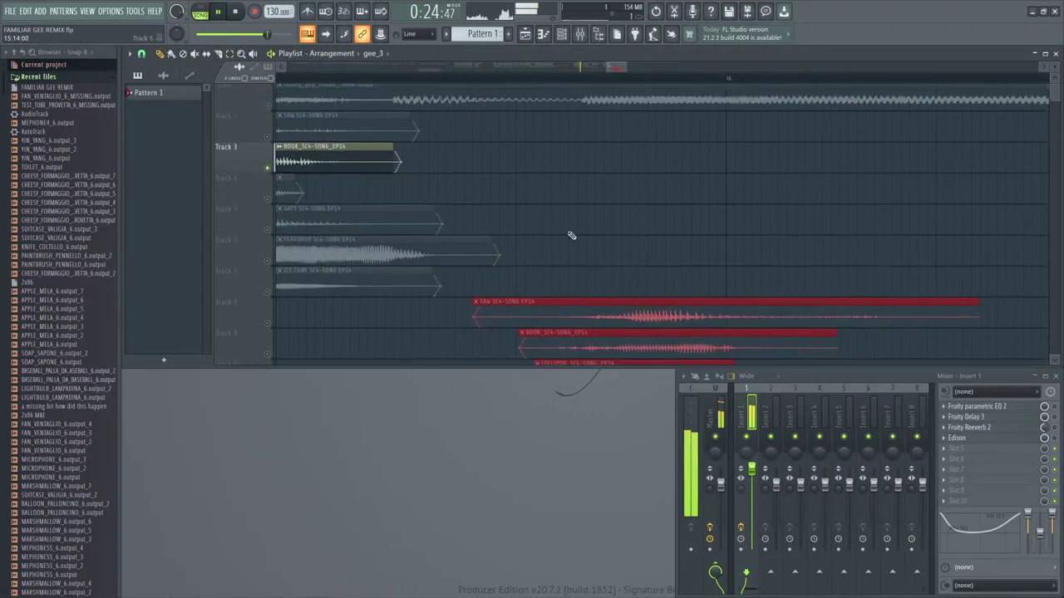
{"action": "left_click_drag", "start_coordinate": [526, 321], "coordinate": [522, 130]}
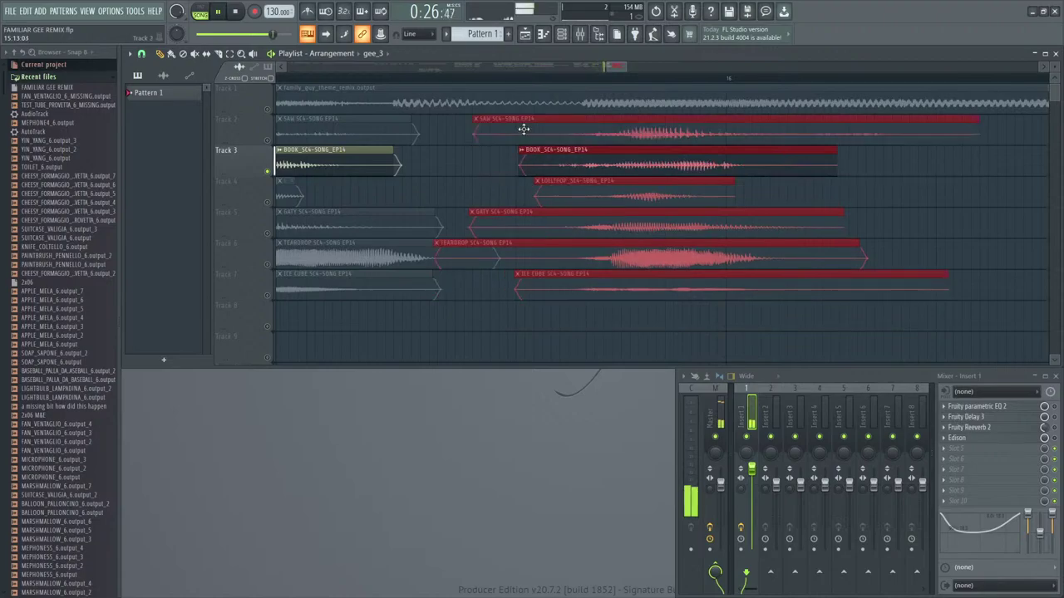
- Solo Track 4 and listen to its vocals through bar 15, clearing the selection of the moved clips
{"action": "scroll", "coordinate": [548, 80], "scroll_direction": "down", "scroll_amount": 3}
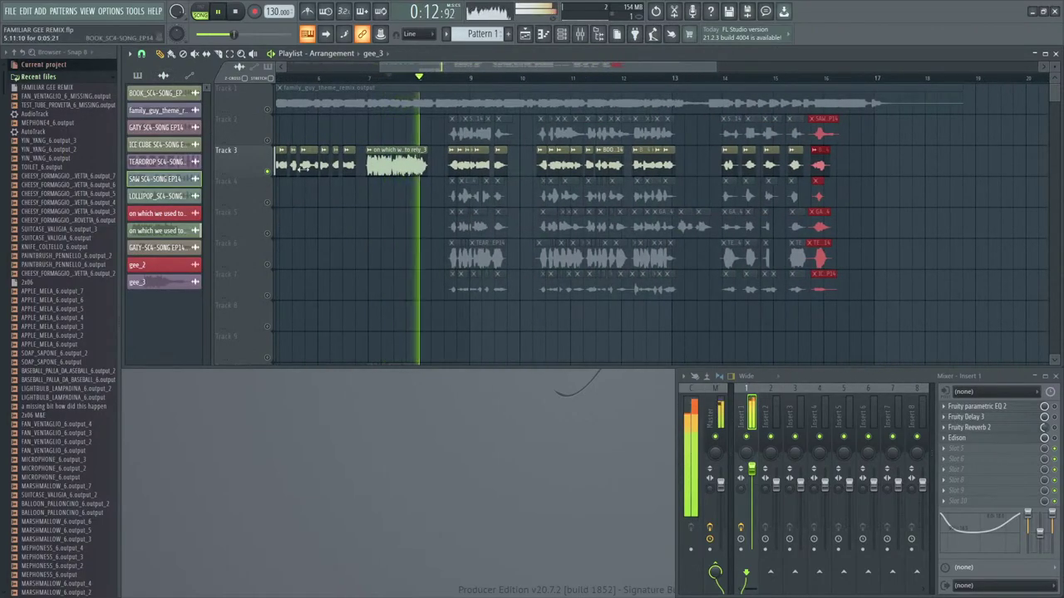
{"action": "right_click", "coordinate": [268, 201]}
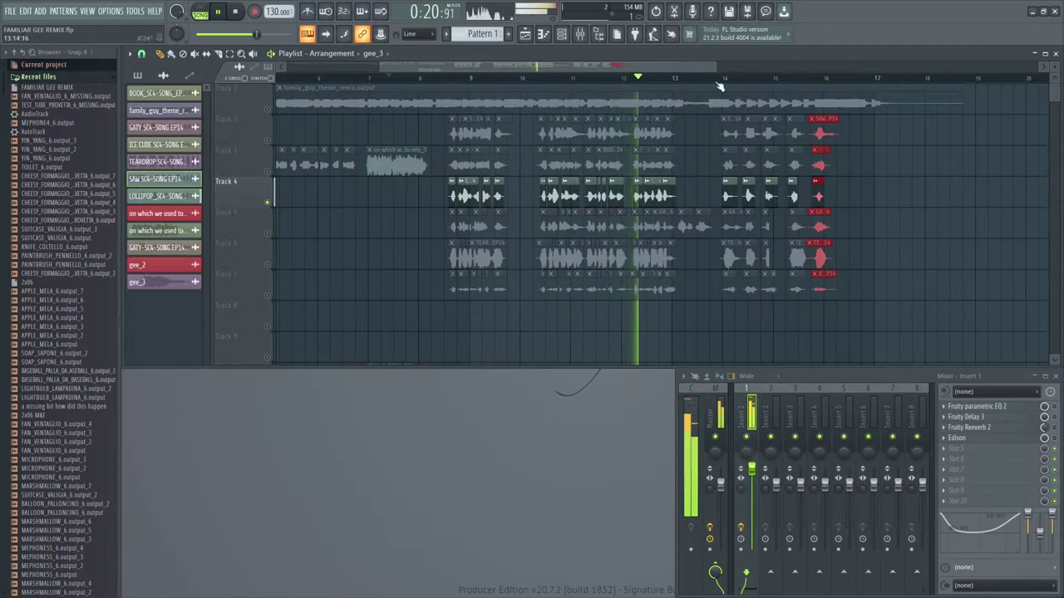
{"action": "scroll", "coordinate": [720, 88], "scroll_direction": "up", "scroll_amount": 2}
{"action": "scroll", "coordinate": [731, 87], "scroll_direction": "down", "scroll_amount": 2}
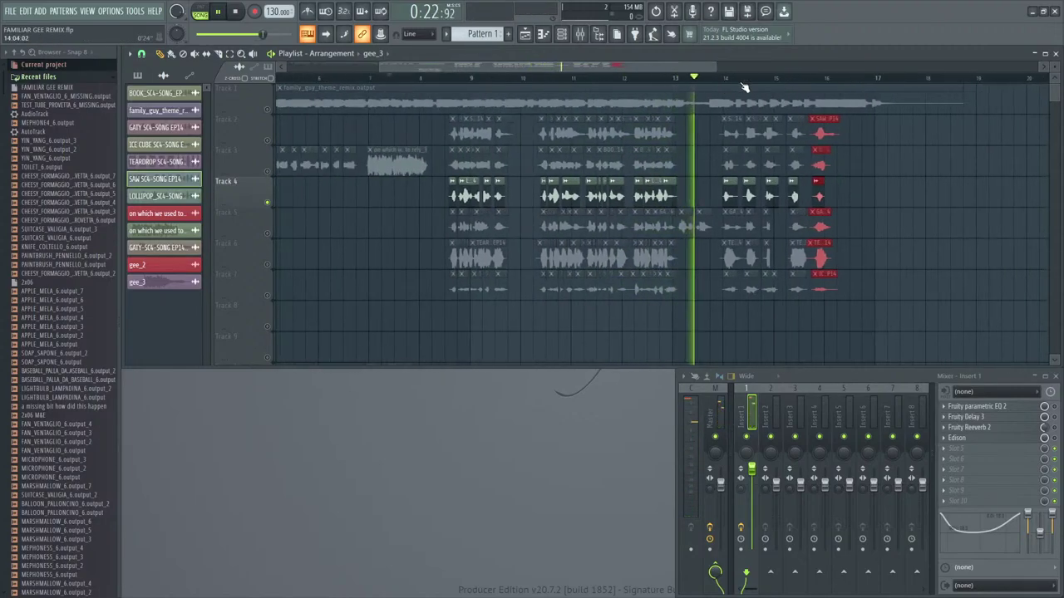
{"action": "left_click", "coordinate": [711, 207], "text": "ctrl"}
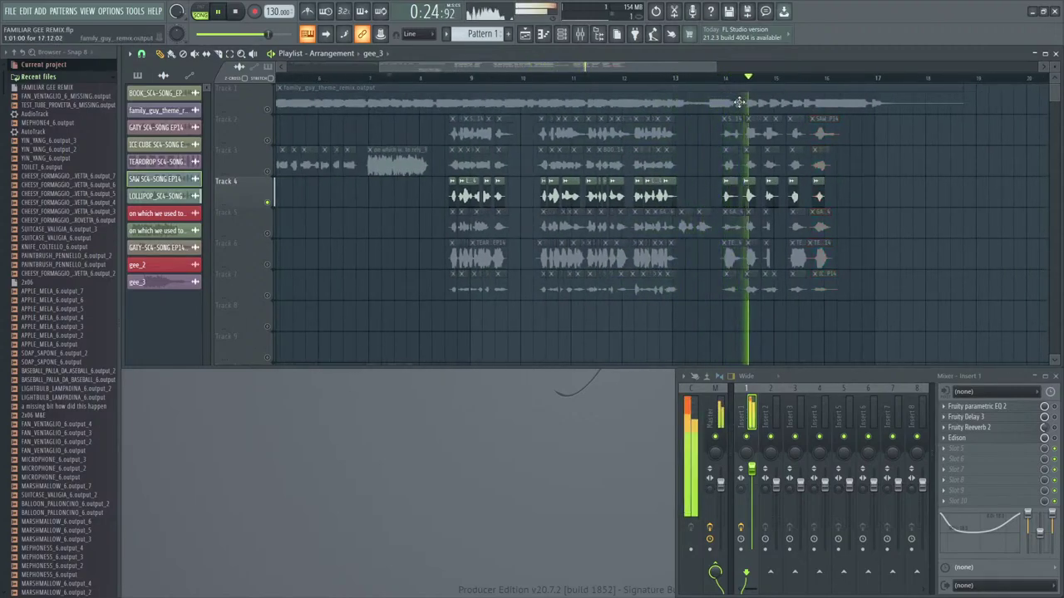
{"action": "scroll", "coordinate": [752, 86], "scroll_direction": "up", "scroll_amount": 1}
{"action": "scroll", "coordinate": [751, 86], "scroll_direction": "up", "scroll_amount": 1}
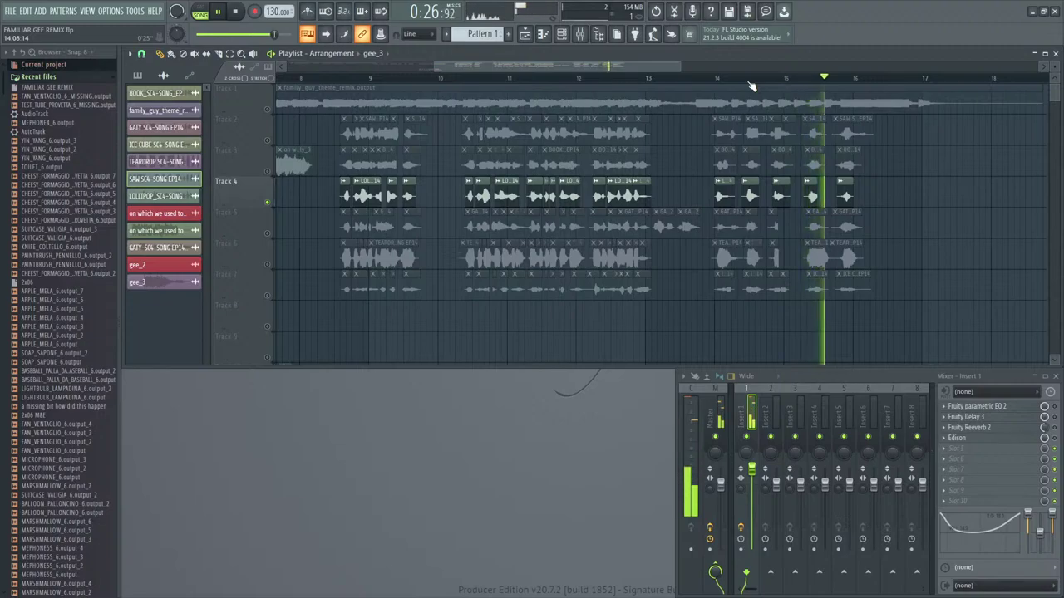
- Solo Track 5, play it from its first clip before bar 9, and replay the second GATY-2 clip after bar 13
{"action": "left_click", "coordinate": [241, 226]}
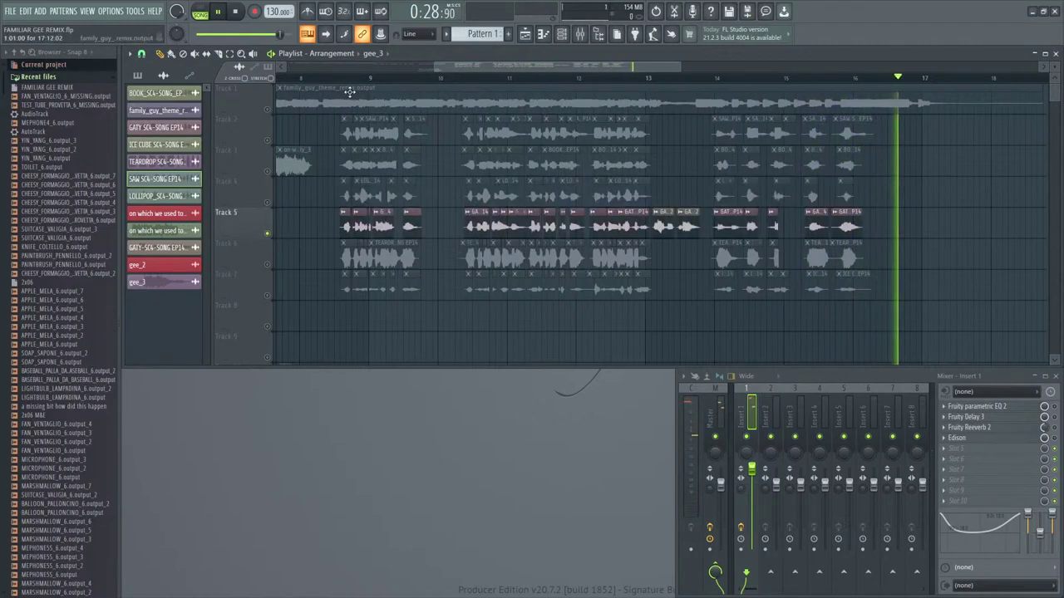
{"action": "left_click", "coordinate": [342, 78]}
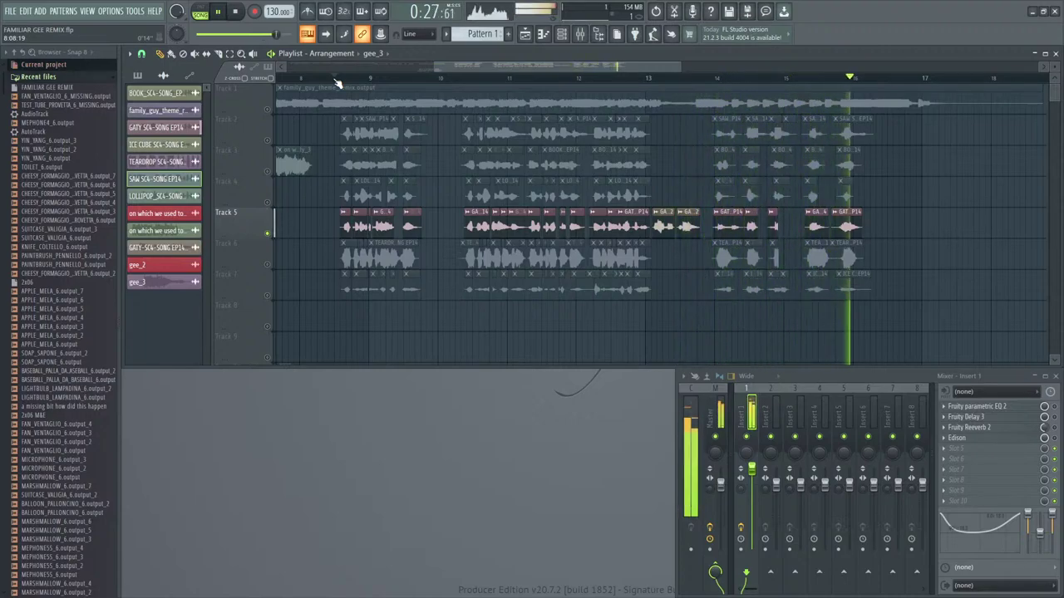
{"action": "scroll", "coordinate": [807, 82], "scroll_direction": "up", "scroll_amount": 3}
{"action": "left_click", "coordinate": [428, 77]}
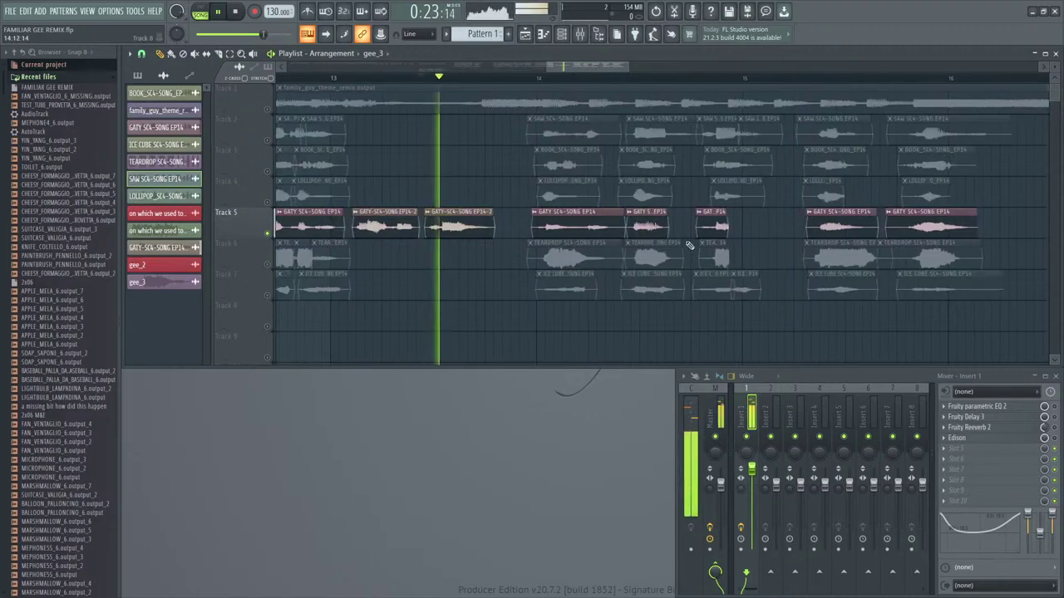
- Extend the end of the short GATY clip on Track 5 to just before bar 15, and stop playback
{"action": "left_click_drag", "start_coordinate": [729, 234], "coordinate": [783, 233]}
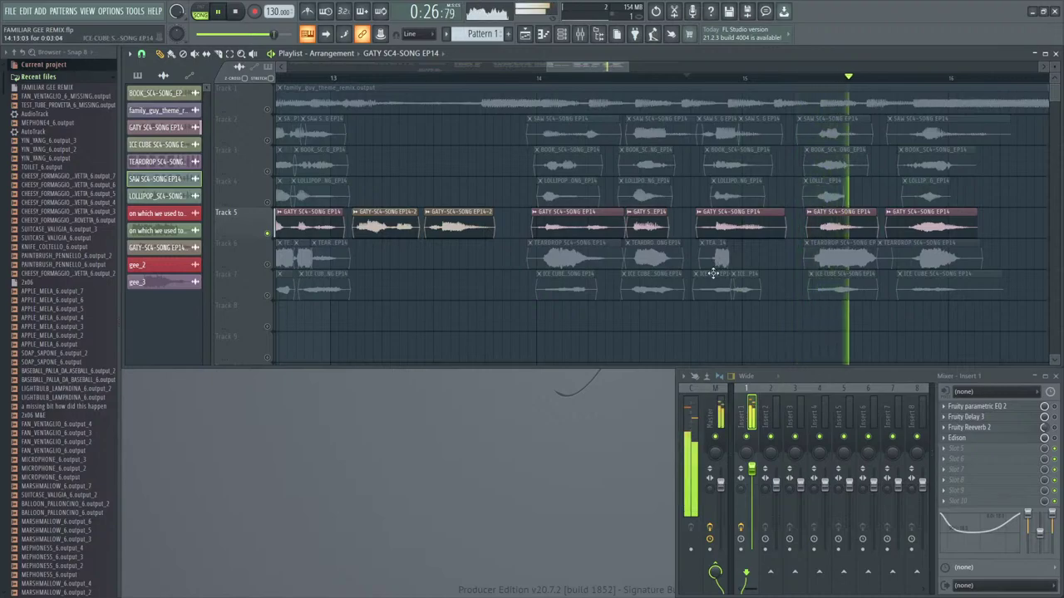
{"action": "key", "text": "ctrl+z"}
{"action": "left_click", "coordinate": [238, 11]}
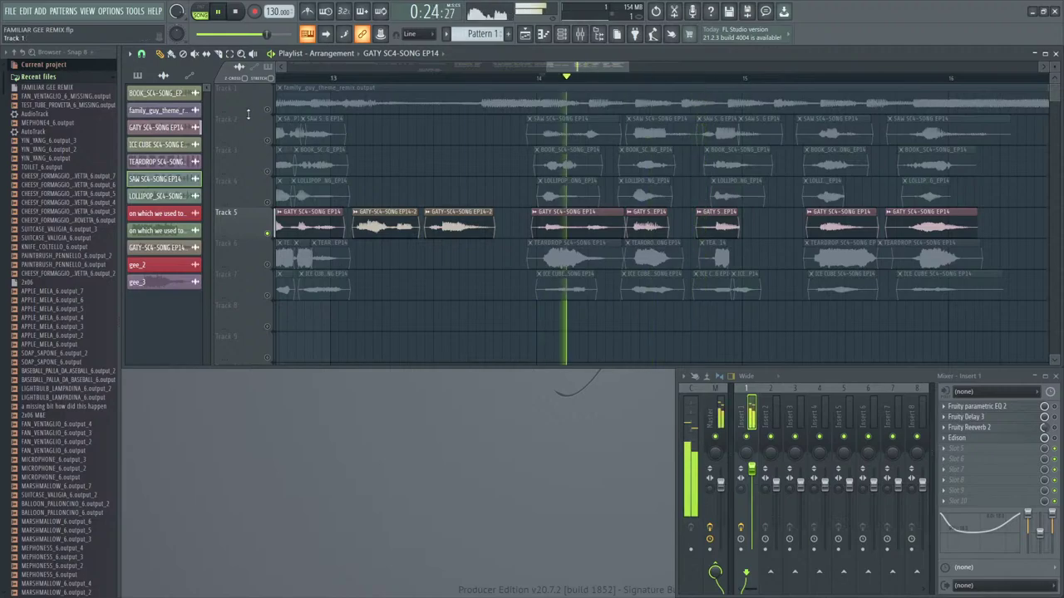
- Unmute every track except the Track 1 backing, and replay all the vocals together from just before bar 15
{"action": "right_click", "coordinate": [267, 109]}
{"action": "left_click", "coordinate": [267, 109]}
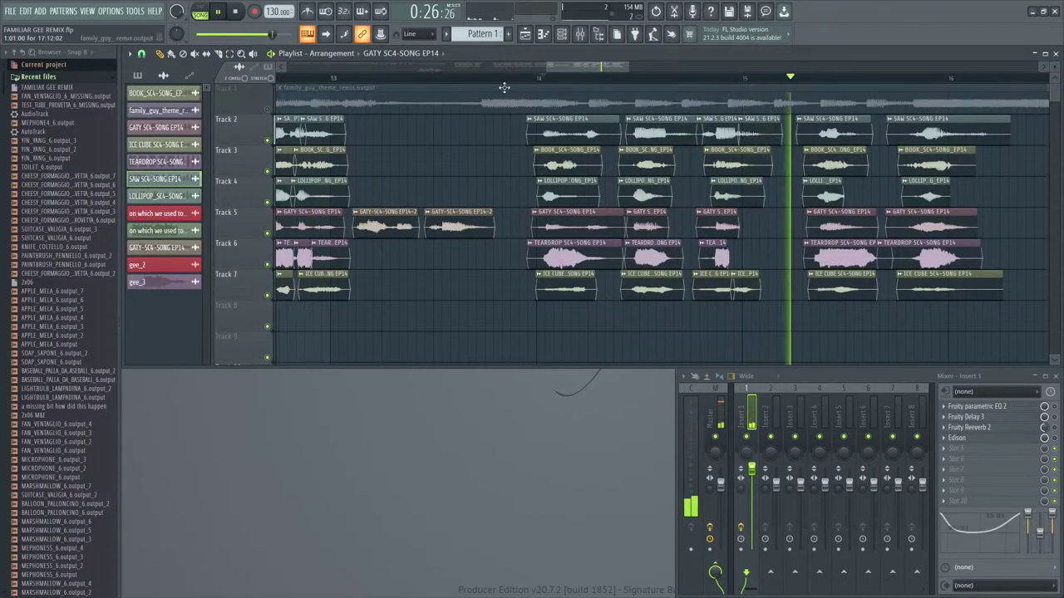
{"action": "left_click", "coordinate": [686, 79]}
{"action": "scroll", "coordinate": [832, 115], "scroll_direction": "down", "scroll_amount": 3}
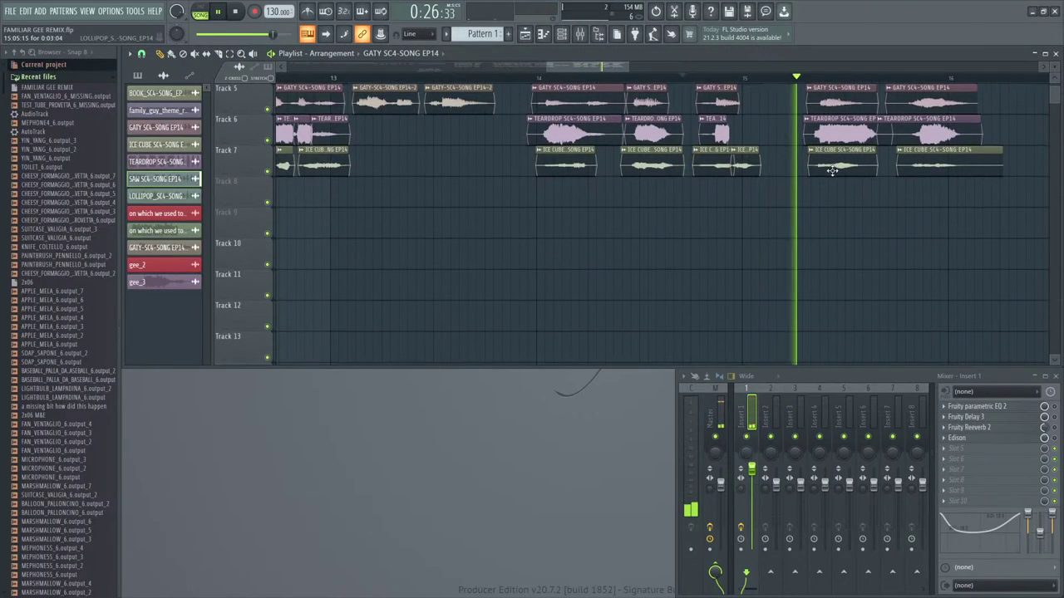
{"action": "scroll", "coordinate": [708, 88], "scroll_direction": "up", "scroll_amount": 3}
- Replay from between bars 14 and 15, soloing Track 6 and after it Track 5 to compare them
{"action": "left_click", "coordinate": [621, 78]}
{"action": "right_click", "coordinate": [268, 263]}
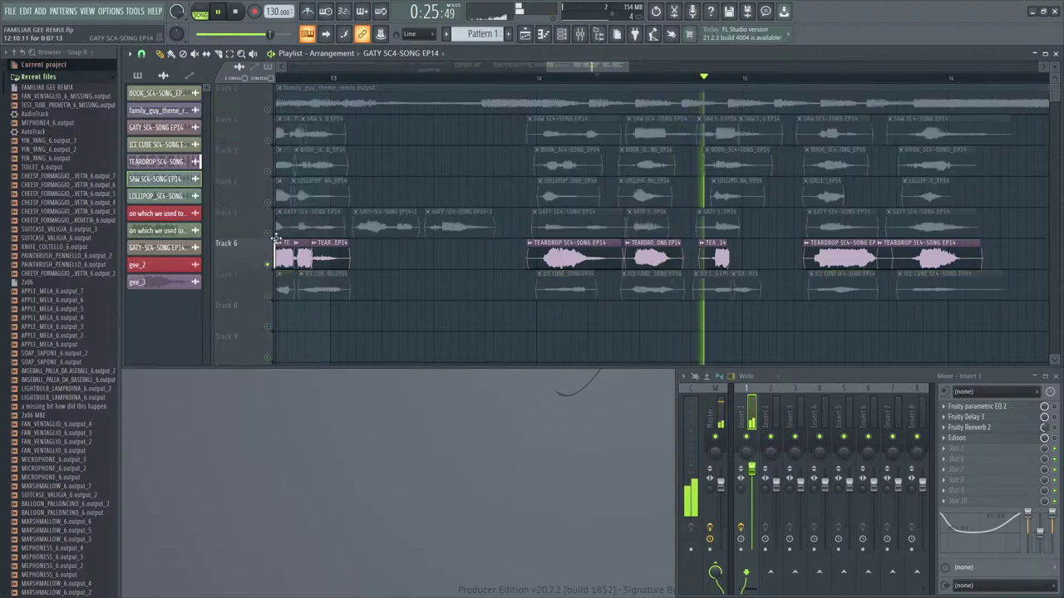
{"action": "right_click", "coordinate": [268, 232]}
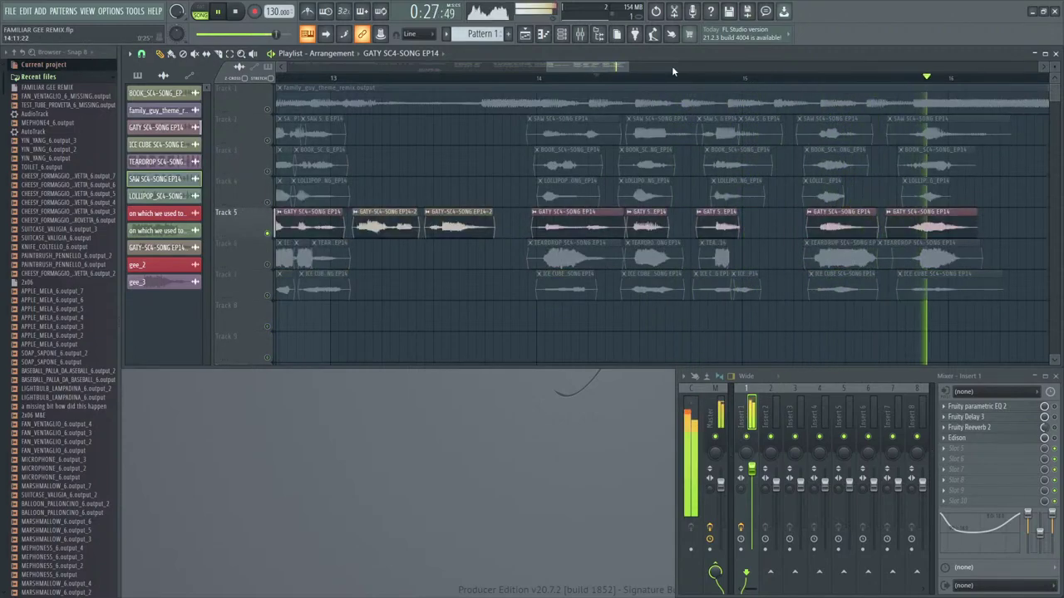
- Try to lengthen the short TEARDROP clip on Track 6 just before bar 15
{"action": "left_click_drag", "start_coordinate": [725, 260], "coordinate": [787, 264]}
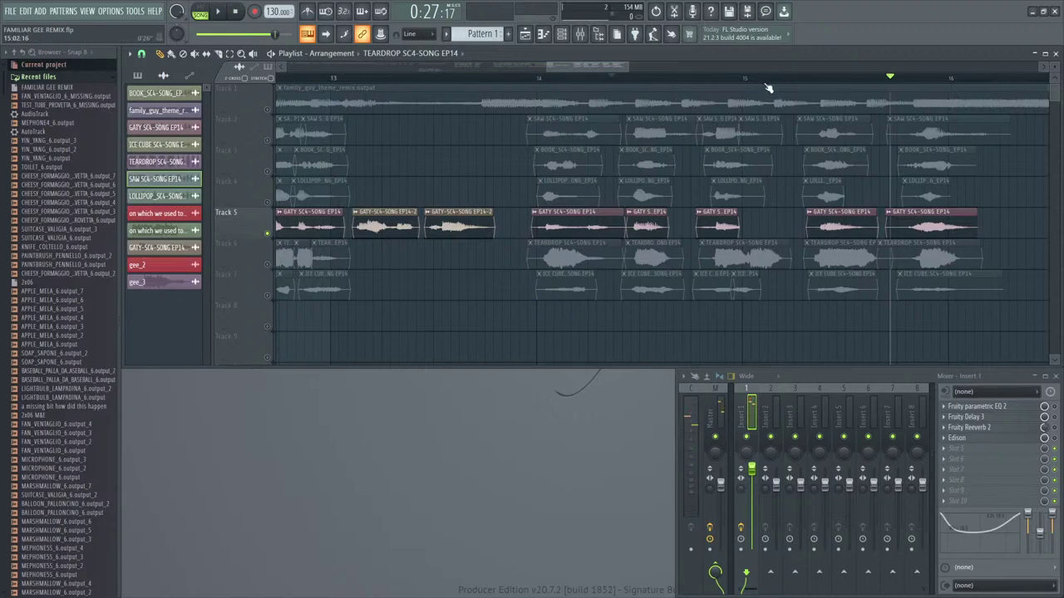
{"action": "scroll", "coordinate": [767, 88], "scroll_direction": "up", "scroll_amount": 3}
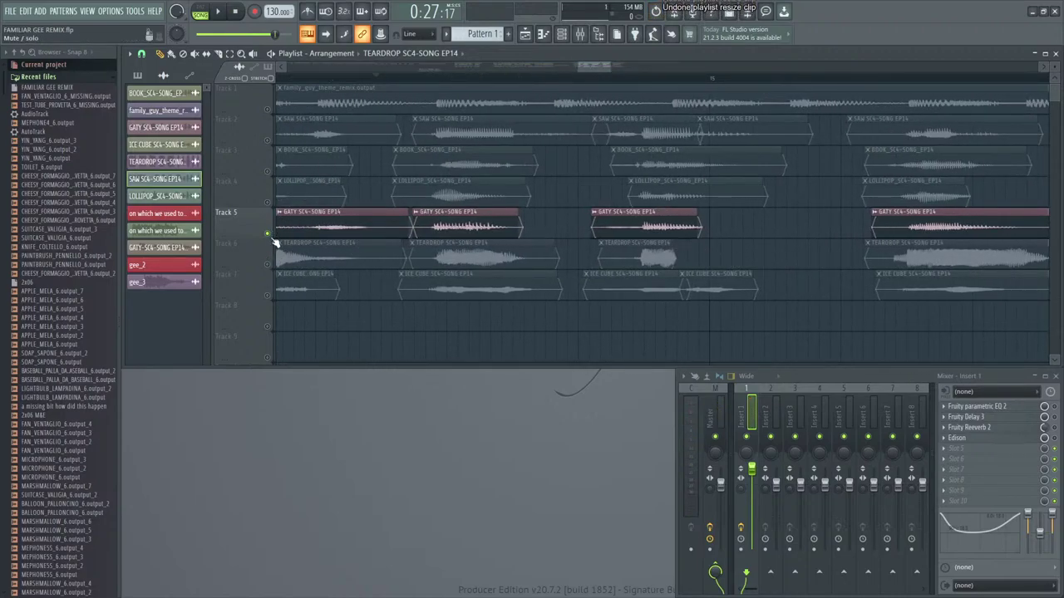
- Restart playback with Track 5 soloed and listen from between bars 14 and 15 to its final clips
{"action": "left_click", "coordinate": [220, 12]}
{"action": "scroll", "coordinate": [370, 88], "scroll_direction": "down", "scroll_amount": 2}
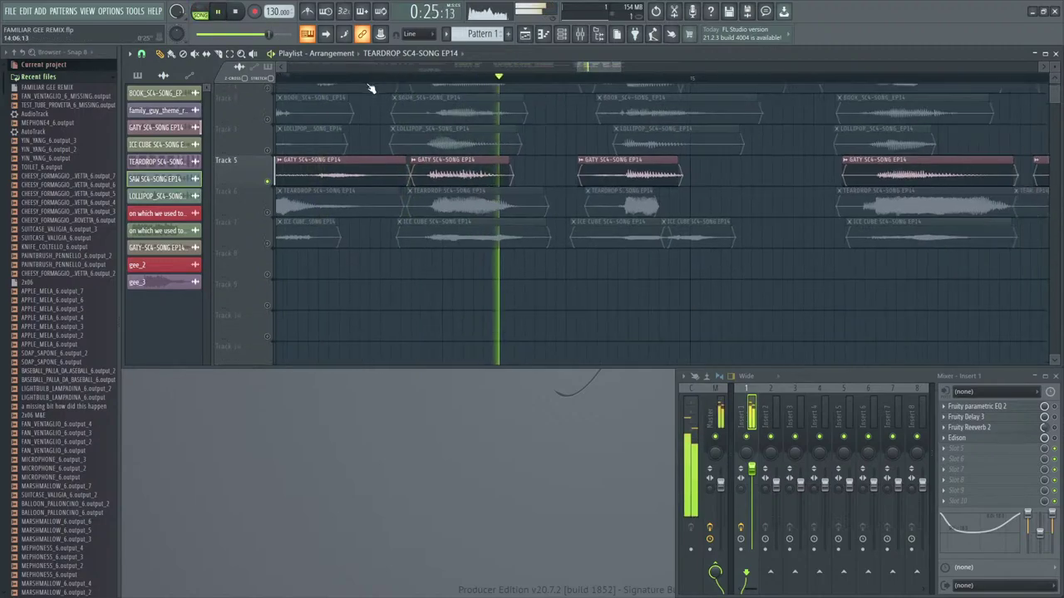
{"action": "scroll", "coordinate": [366, 80], "scroll_direction": "down", "scroll_amount": 5}
{"action": "scroll", "coordinate": [367, 82], "scroll_direction": "down", "scroll_amount": 2}
{"action": "scroll", "coordinate": [368, 81], "scroll_direction": "up", "scroll_amount": 2}
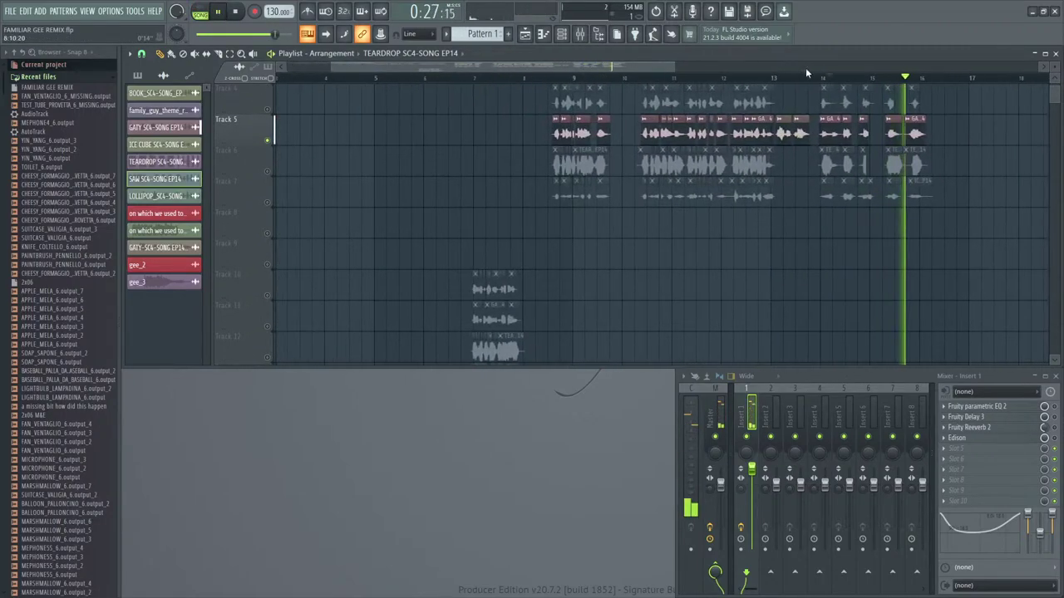
- Solo Track 6 and replay its TEARDROP vocals from the first clip before bar 9
{"action": "scroll", "coordinate": [810, 74], "scroll_direction": "up", "scroll_amount": 3}
{"action": "right_click", "coordinate": [267, 172]}
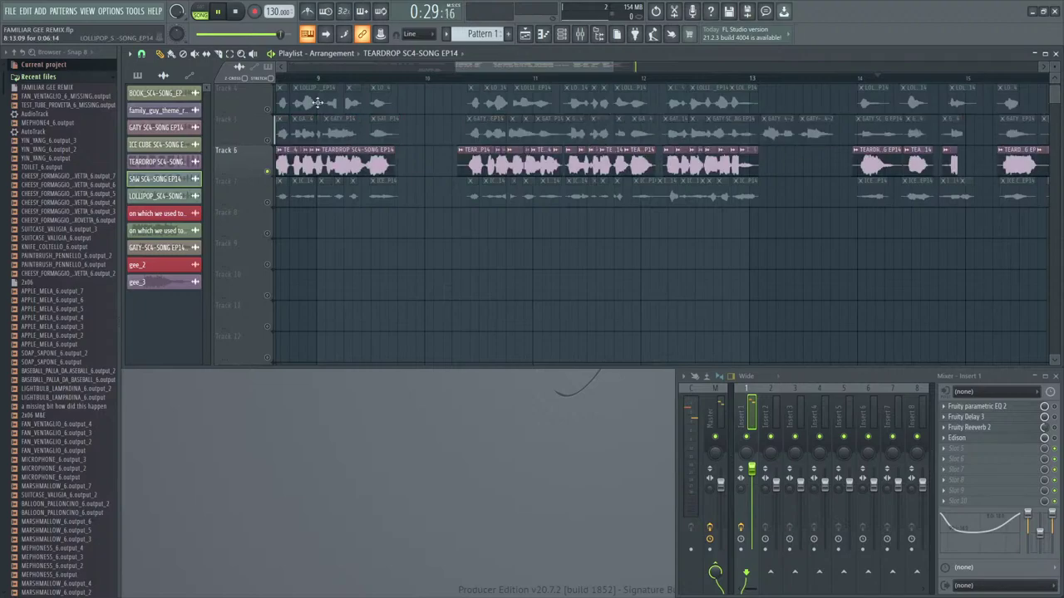
{"action": "scroll", "coordinate": [360, 77], "scroll_direction": "down", "scroll_amount": 3}
{"action": "left_click_drag", "start_coordinate": [307, 79], "coordinate": [322, 80]}
{"action": "scroll", "coordinate": [326, 79], "scroll_direction": "up", "scroll_amount": 3}
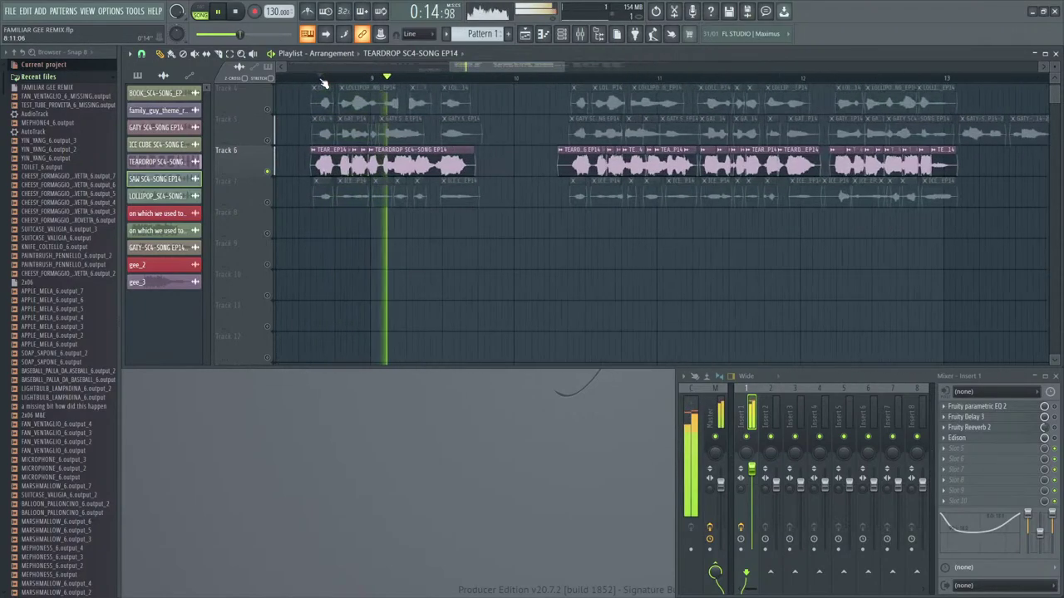
{"action": "key", "text": "super"}
{"action": "key", "text": "super"}
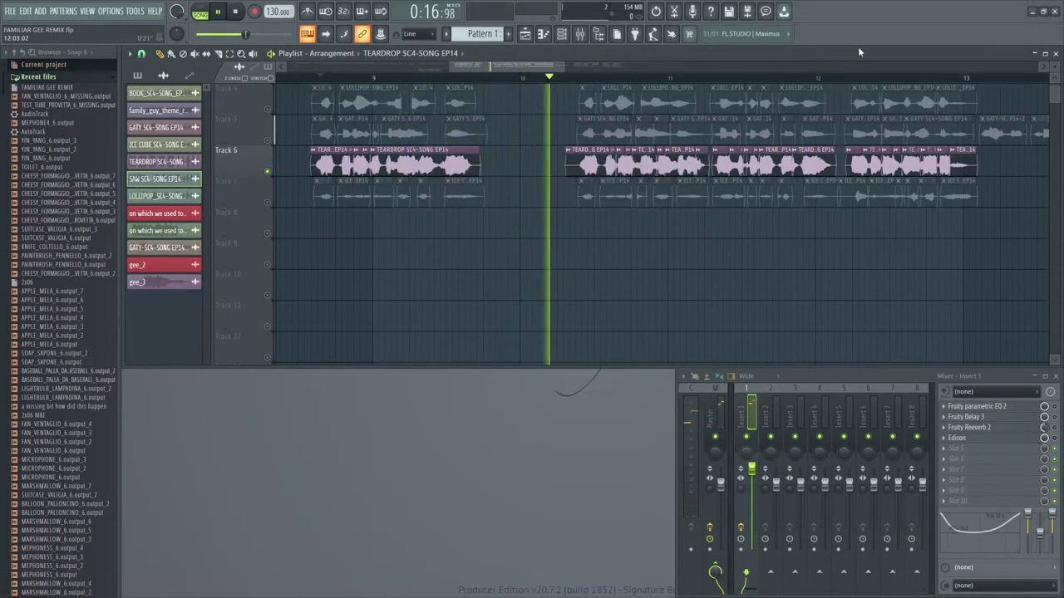
{"action": "key", "text": "super"}
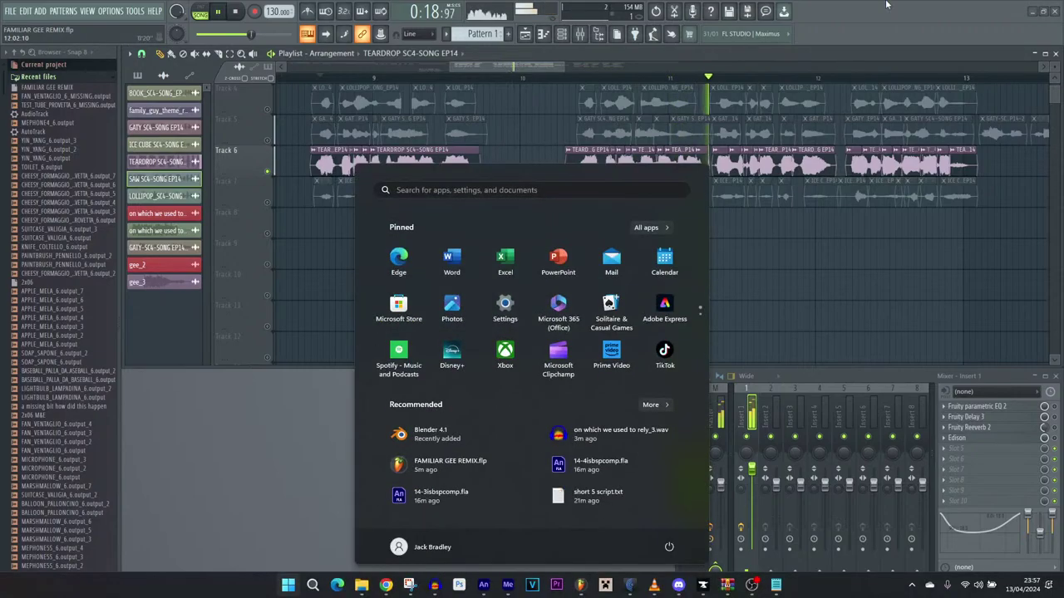
{"action": "key", "text": "super"}
{"action": "scroll", "coordinate": [745, 80], "scroll_direction": "down", "scroll_amount": 5}
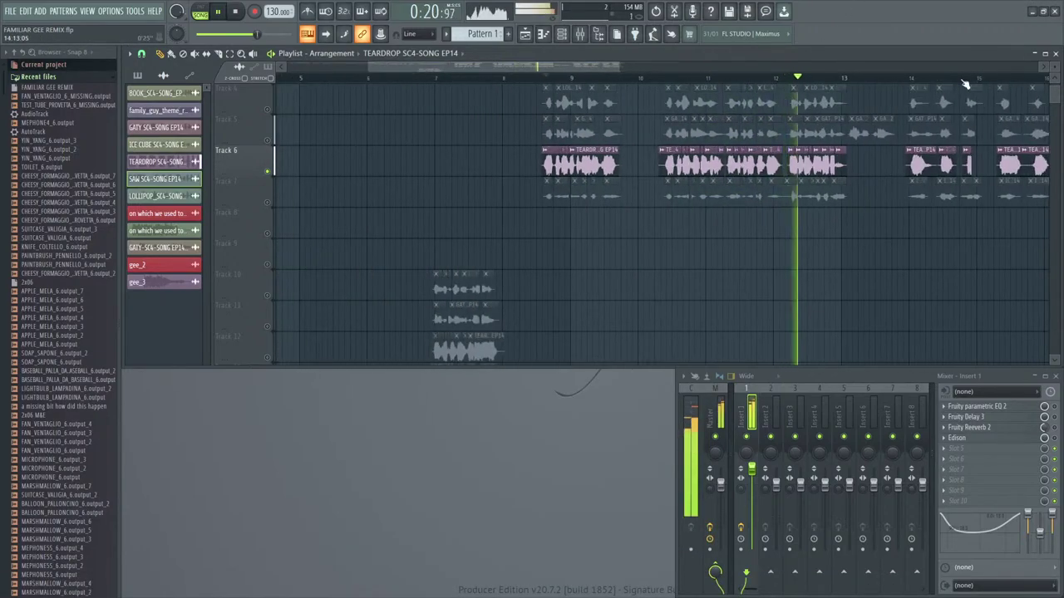
- Solo Track 7 and play its ICE CUBE vocals from the first clip before bar 9
{"action": "scroll", "coordinate": [964, 83], "scroll_direction": "up", "scroll_amount": 3}
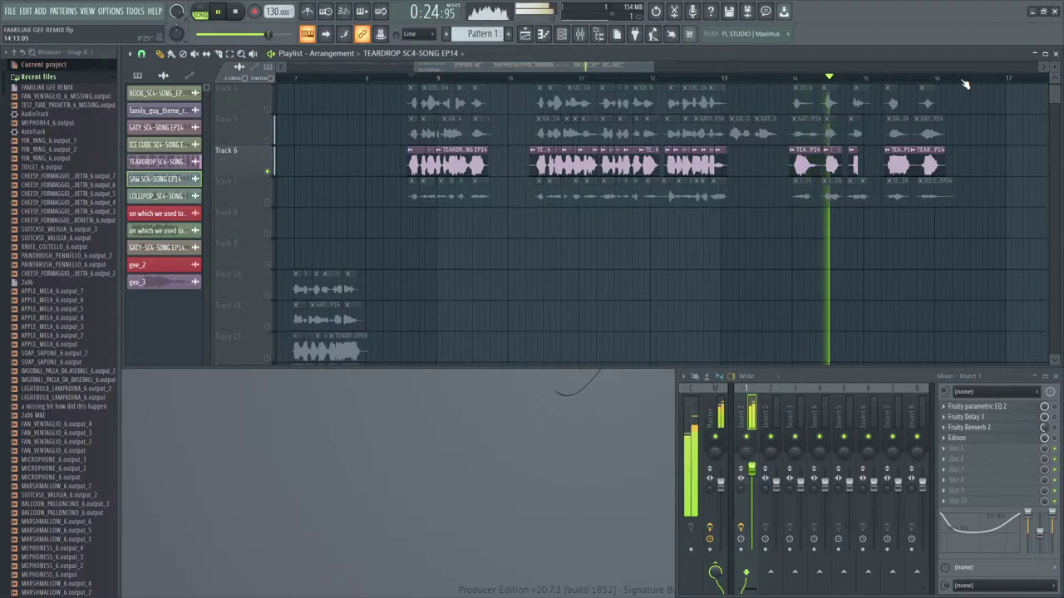
{"action": "scroll", "coordinate": [964, 83], "scroll_direction": "up", "scroll_amount": 1}
{"action": "scroll", "coordinate": [964, 83], "scroll_direction": "up", "scroll_amount": 2}
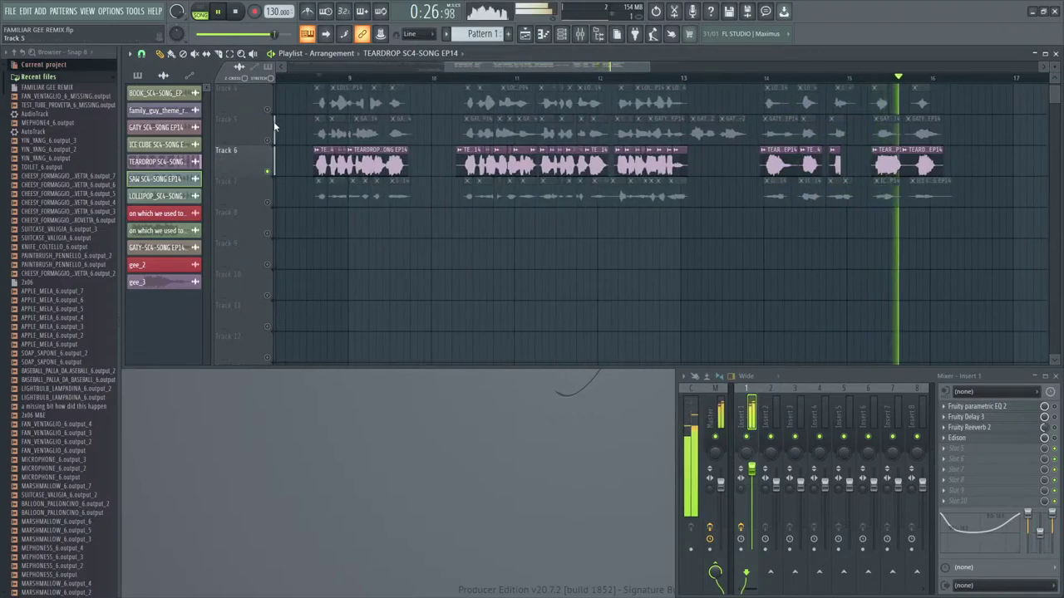
{"action": "right_click", "coordinate": [267, 204]}
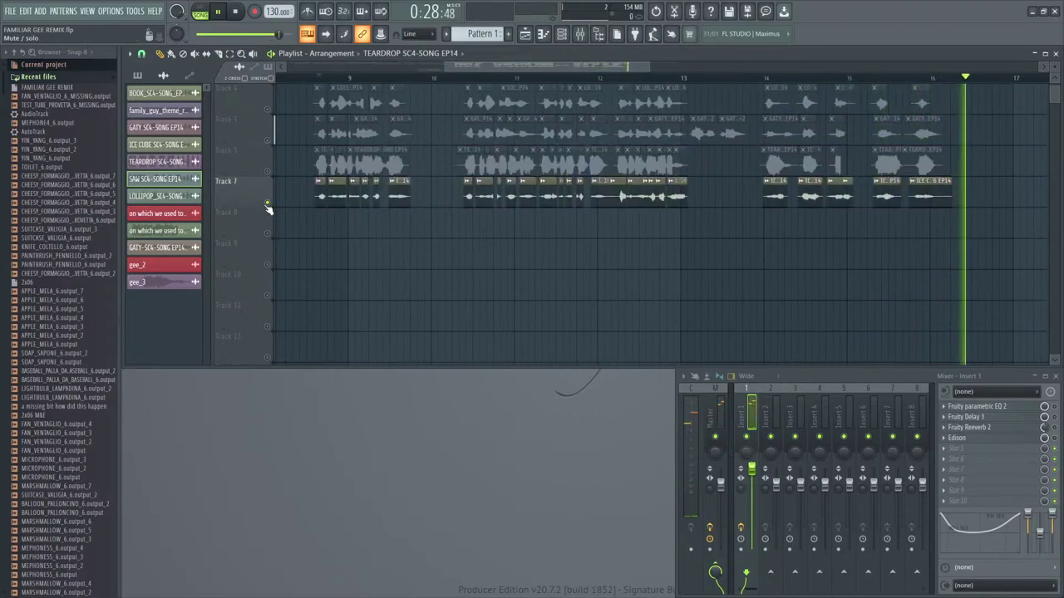
{"action": "left_click", "coordinate": [314, 77]}
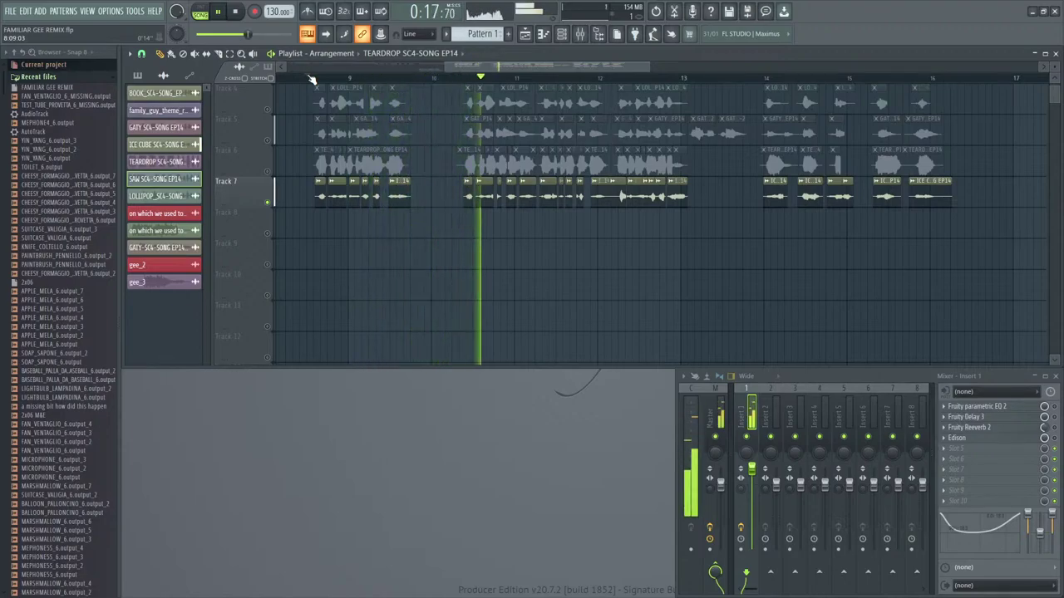
{"action": "scroll", "coordinate": [332, 133], "scroll_direction": "up", "scroll_amount": 3}
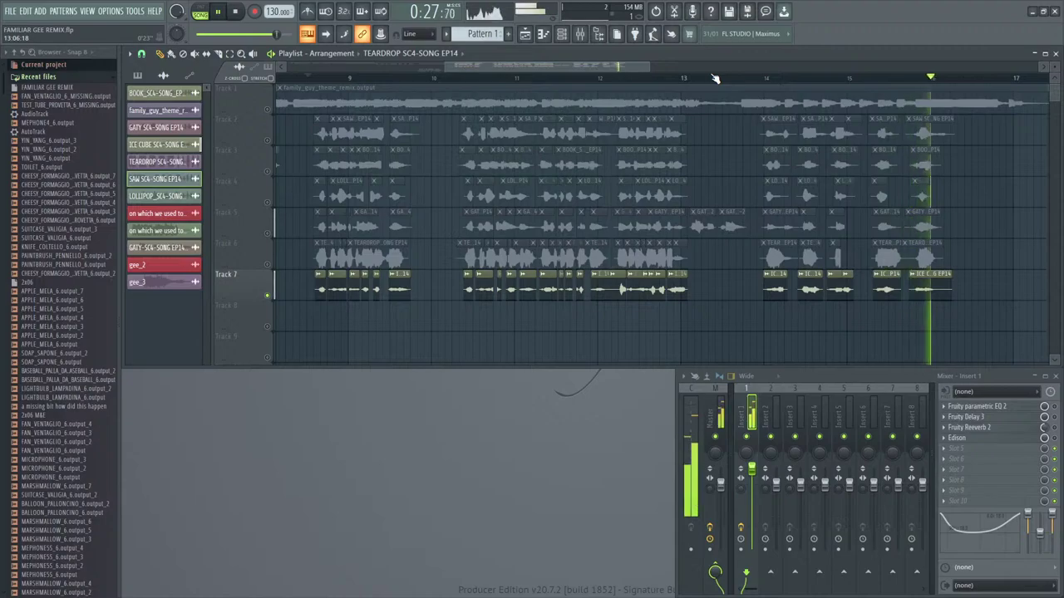
- Restart playback just after bar 12 and unmute Tracks 1 through 6 so all vocals and the instrumental play together
{"action": "left_click", "coordinate": [615, 78]}
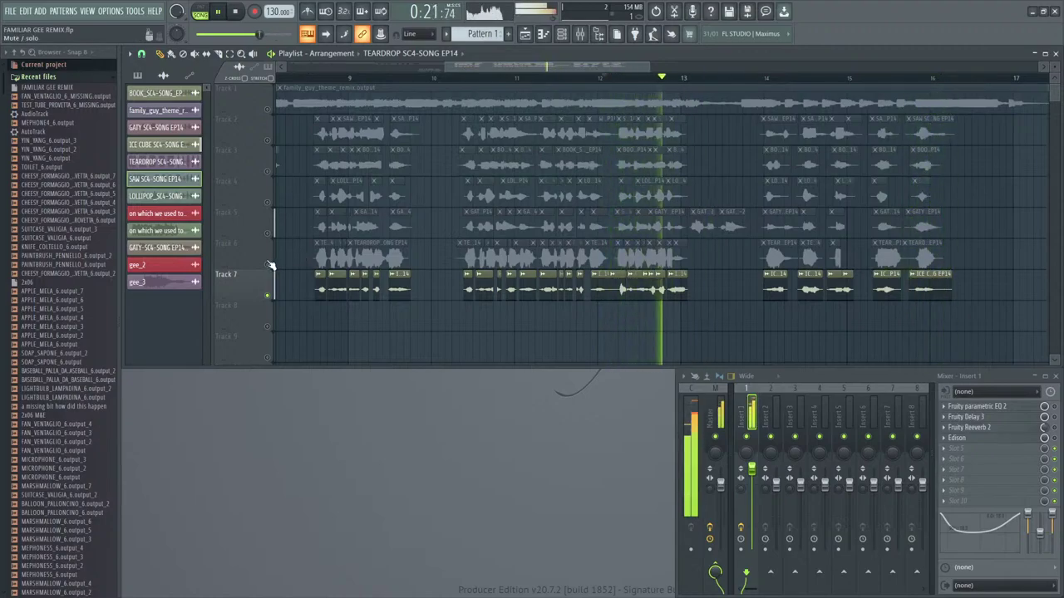
{"action": "left_click", "coordinate": [267, 234]}
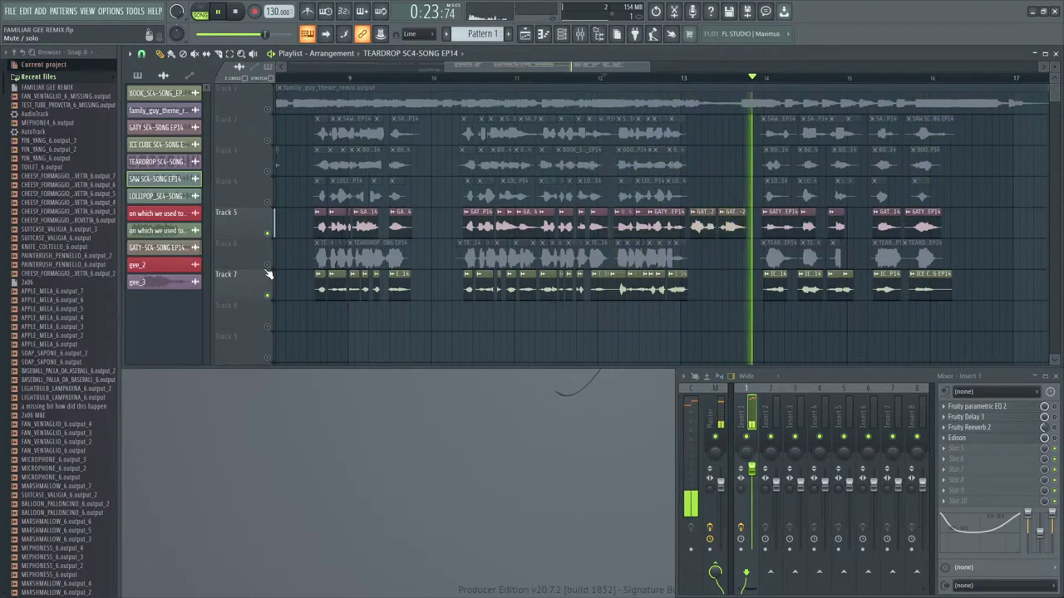
{"action": "left_click", "coordinate": [267, 265]}
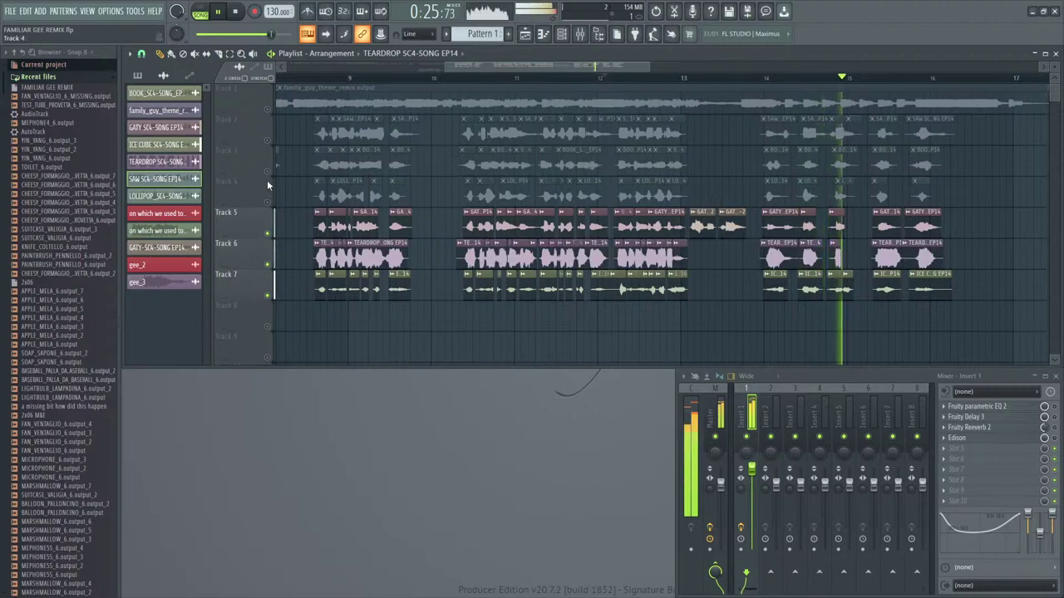
{"action": "left_click", "coordinate": [267, 202]}
{"action": "left_click", "coordinate": [267, 171]}
{"action": "left_click", "coordinate": [267, 140]}
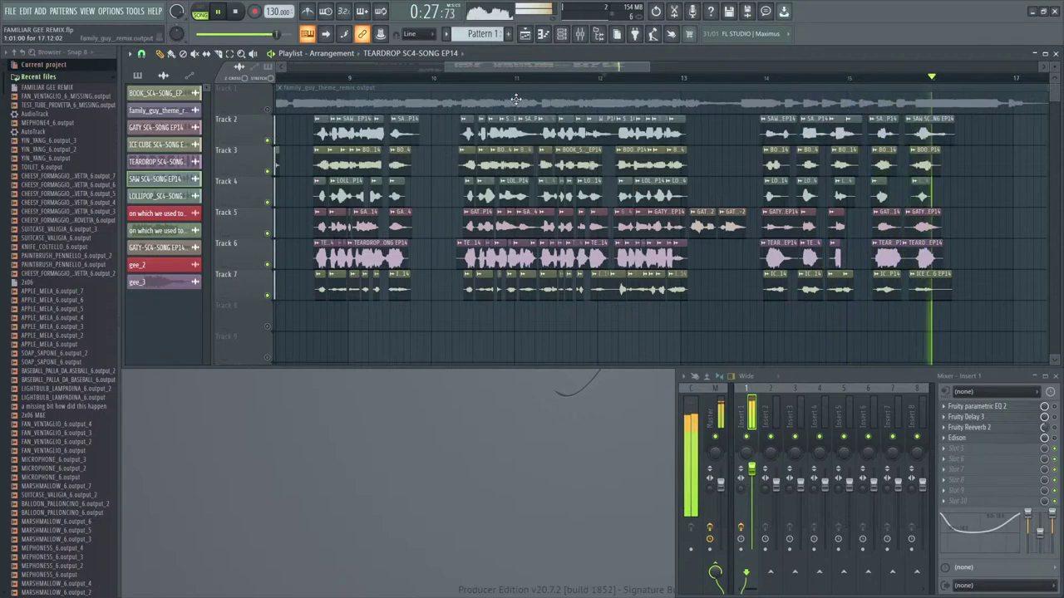
{"action": "left_click", "coordinate": [266, 109]}
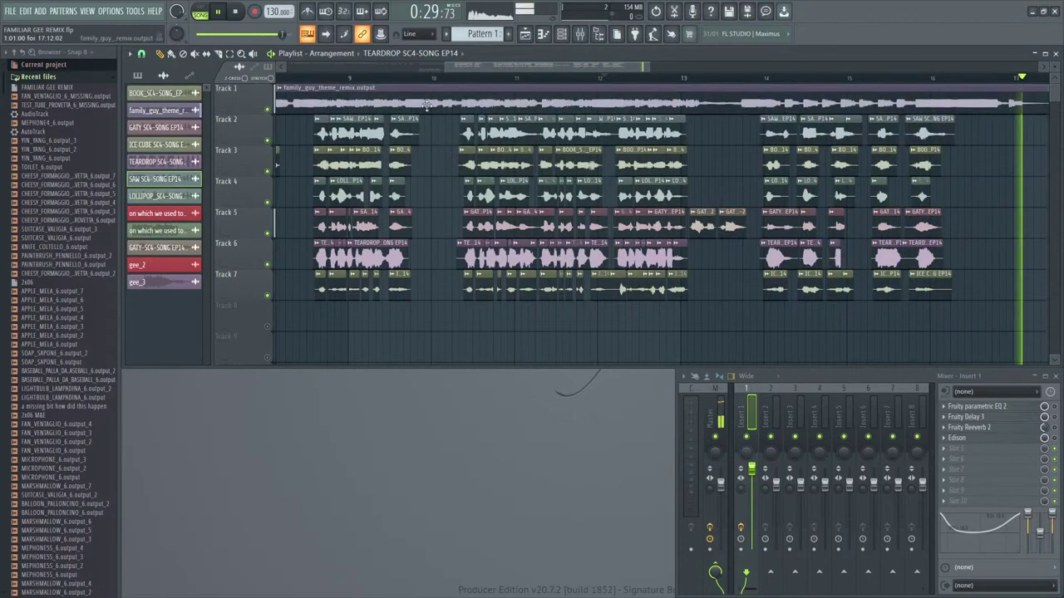
- Switch to Chrome to check the YouTube Studio livestream chat, and return to FL Studio
{"action": "key", "text": "super"}
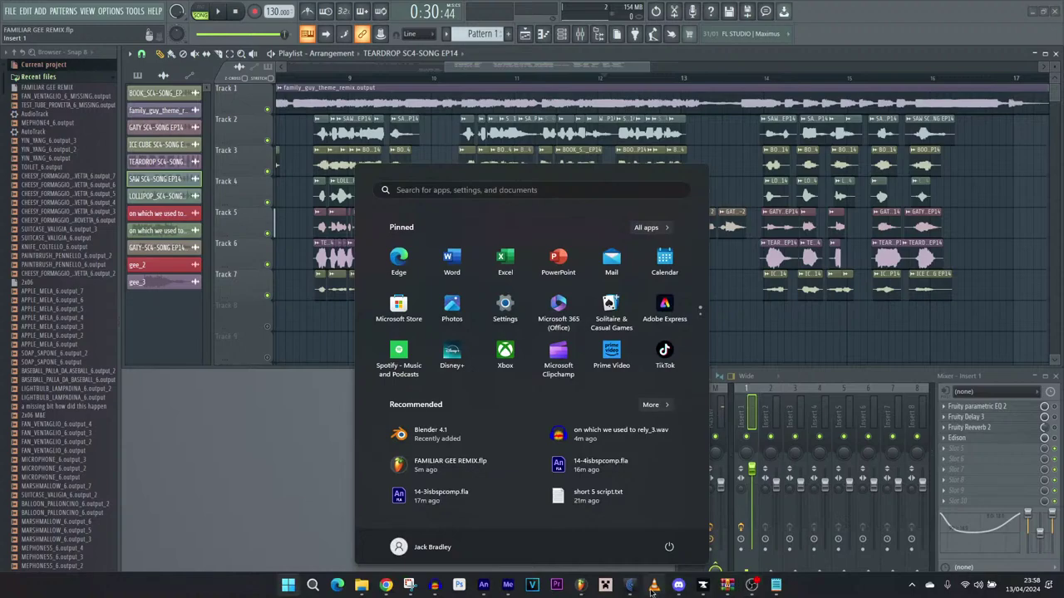
{"action": "left_click", "coordinate": [386, 585]}
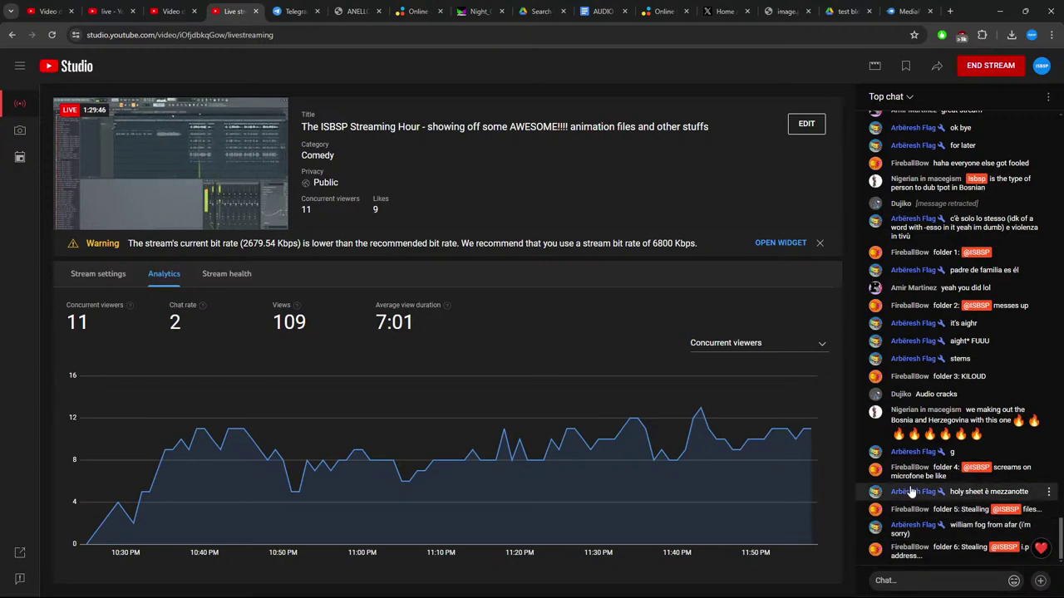
{"action": "left_click", "coordinate": [577, 586]}
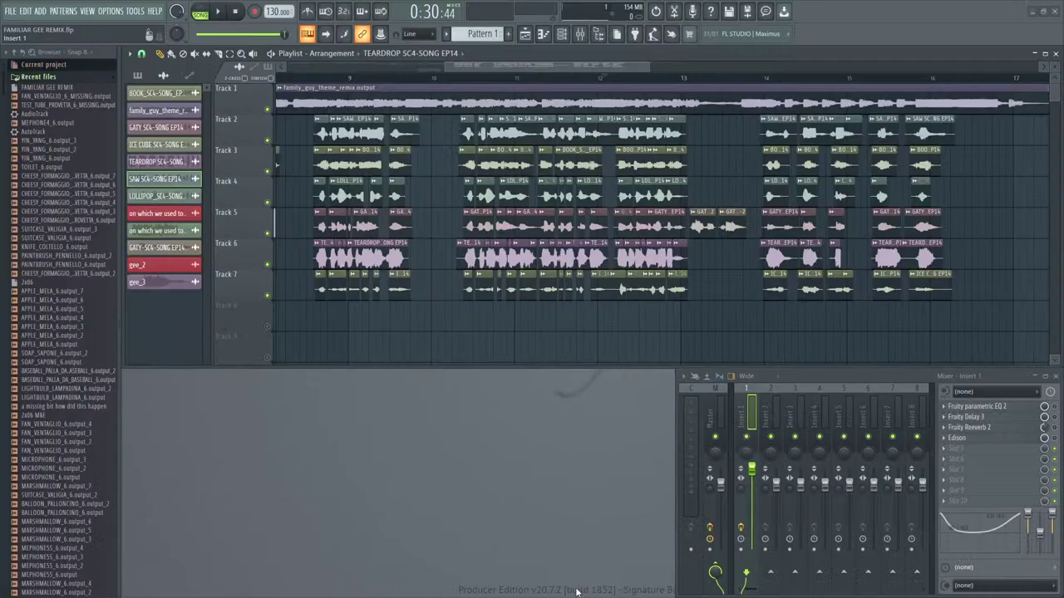
- Mute the family_guy_theme_remix instrumental on Track 1 and play the vocals from bar 1
{"action": "scroll", "coordinate": [520, 84], "scroll_direction": "down", "scroll_amount": 5}
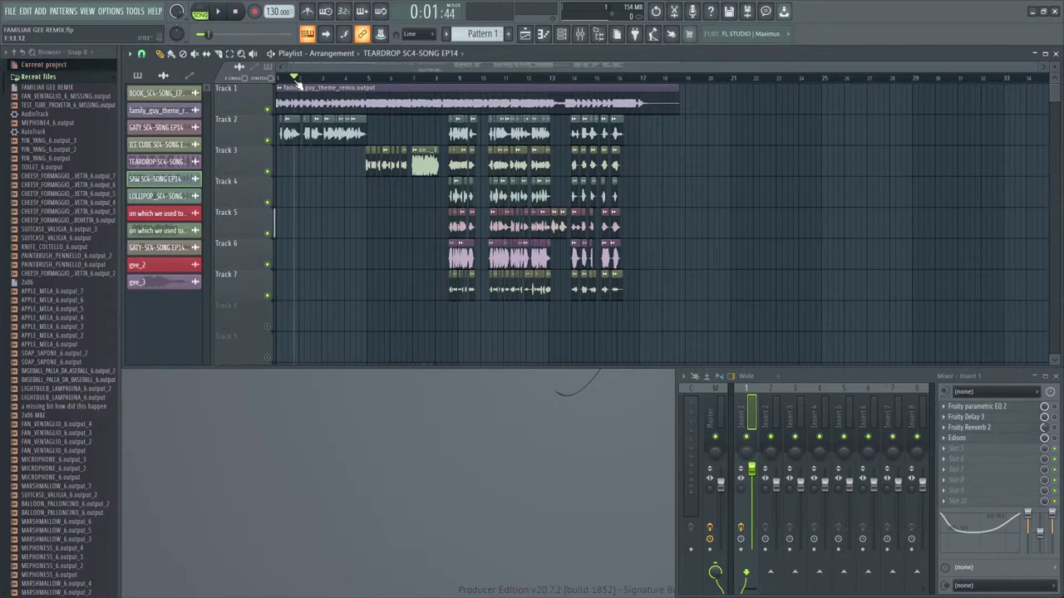
{"action": "scroll", "coordinate": [298, 85], "scroll_direction": "up", "scroll_amount": 5}
{"action": "left_click", "coordinate": [268, 109]}
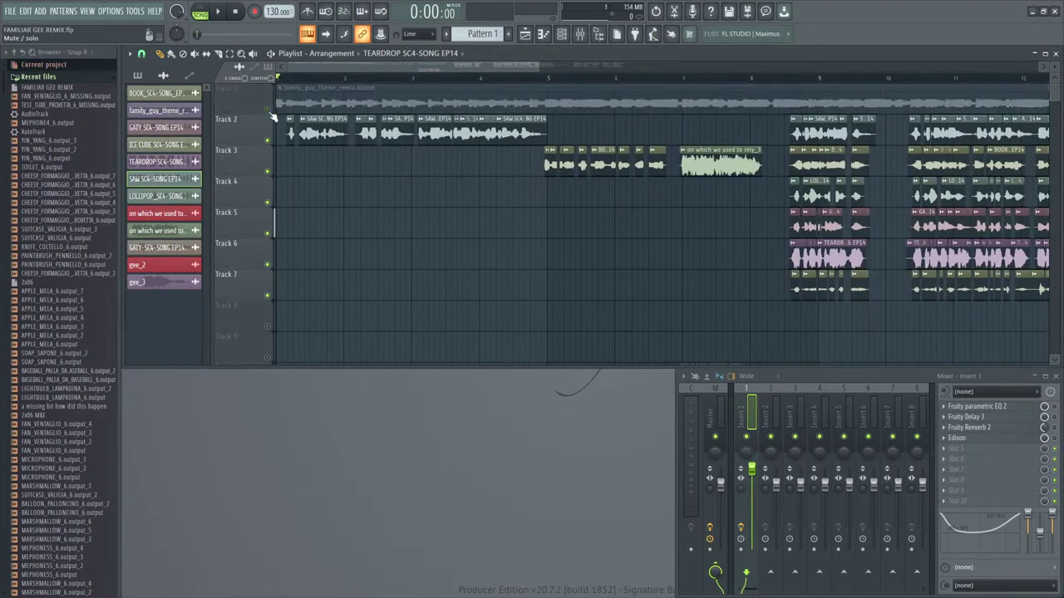
{"action": "left_click", "coordinate": [217, 12]}
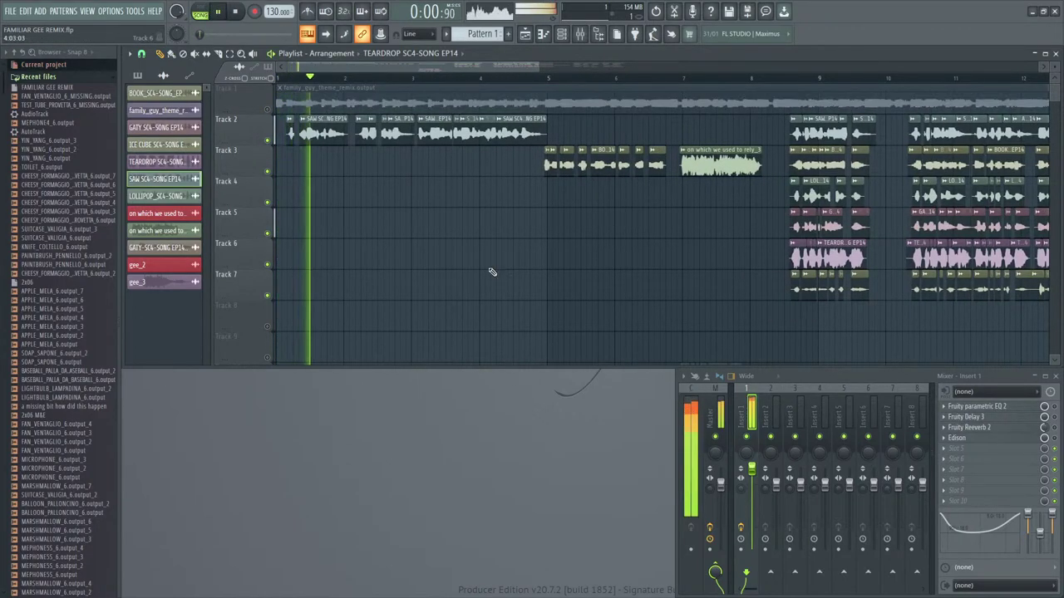
- Place the full SAW SC4-SONG EP14 recording at bar 1 on Track 5, audition it soloed, and delete it
{"action": "left_click_drag", "start_coordinate": [169, 182], "coordinate": [291, 232]}
{"action": "right_click", "coordinate": [268, 233]}
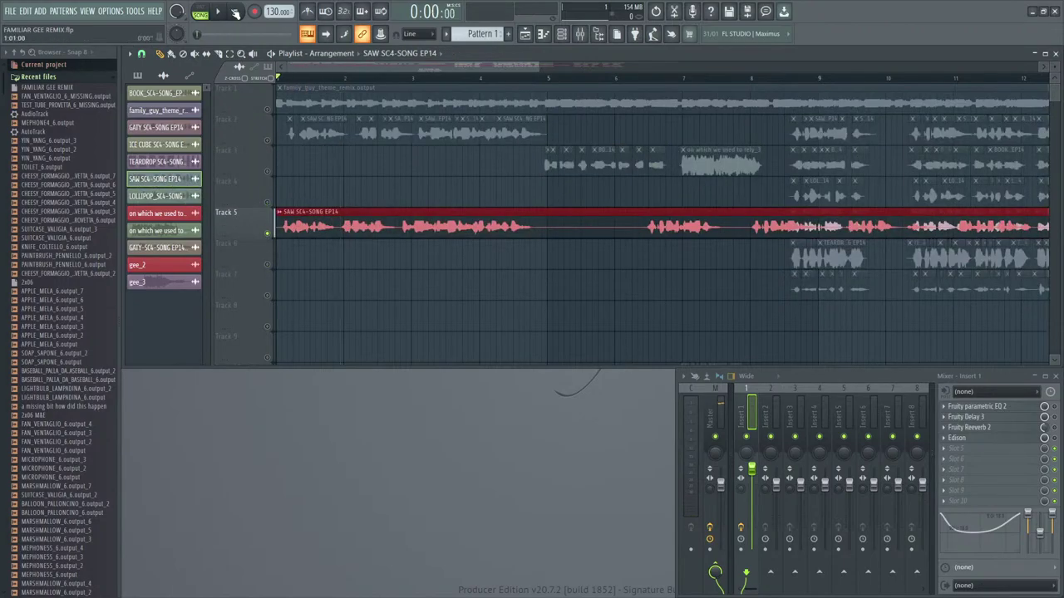
{"action": "key", "text": "space"}
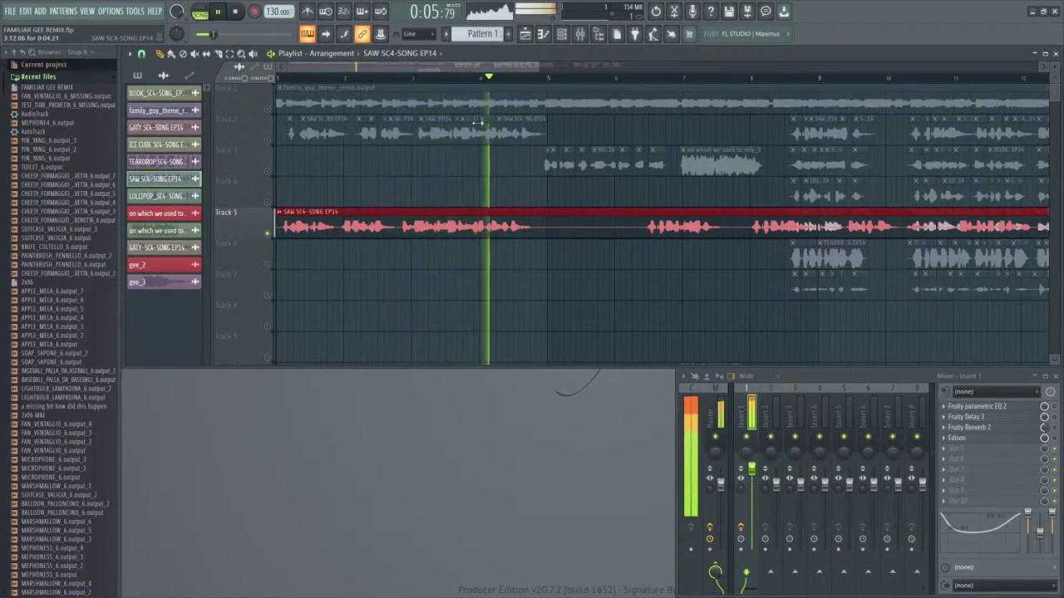
{"action": "left_click", "coordinate": [638, 78]}
{"action": "scroll", "coordinate": [635, 83], "scroll_direction": "down", "scroll_amount": 2}
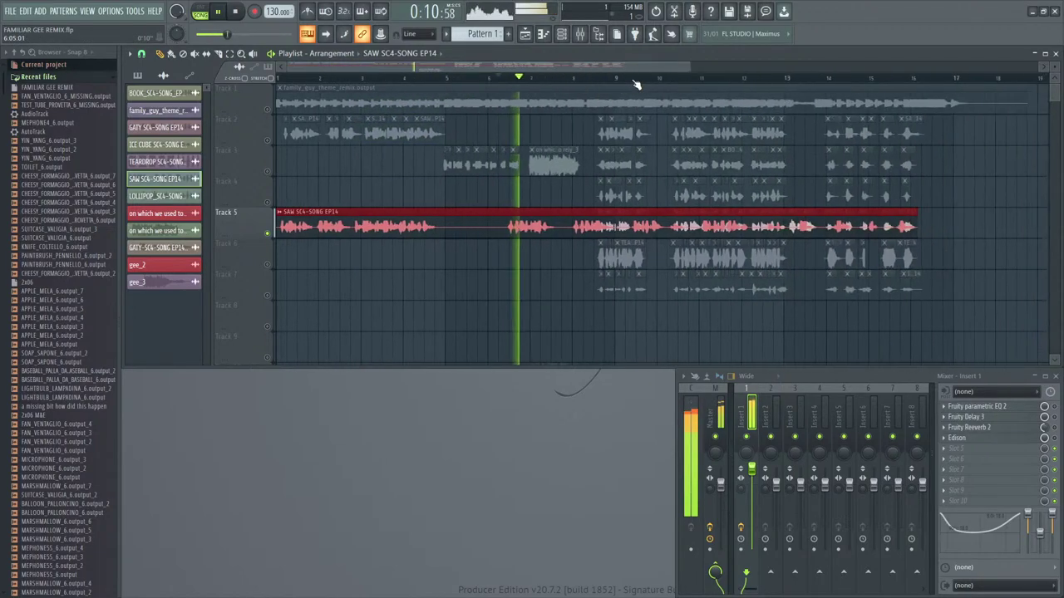
{"action": "scroll", "coordinate": [637, 84], "scroll_direction": "up", "scroll_amount": 2}
{"action": "left_click_drag", "start_coordinate": [344, 80], "coordinate": [266, 83]}
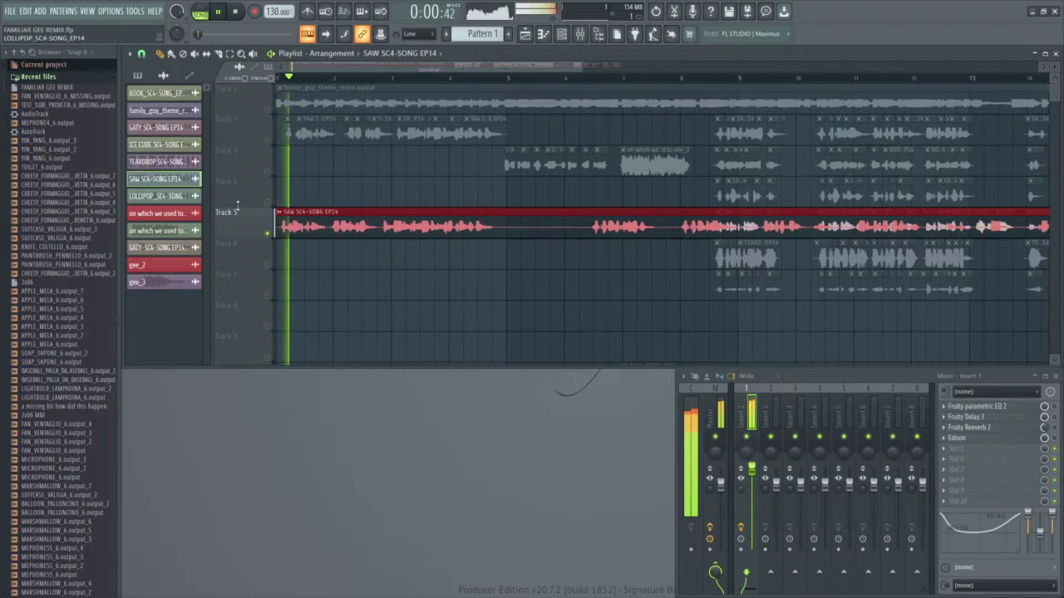
{"action": "key", "text": "Delete"}
- Place LOLLIPOP_SC4-SONG_EP14 and BOOK_SC4-SONG_EP14 in turn on Track 5 between bars 1 and 2, auditioning and deleting each
{"action": "left_click_drag", "start_coordinate": [157, 195], "coordinate": [316, 229]}
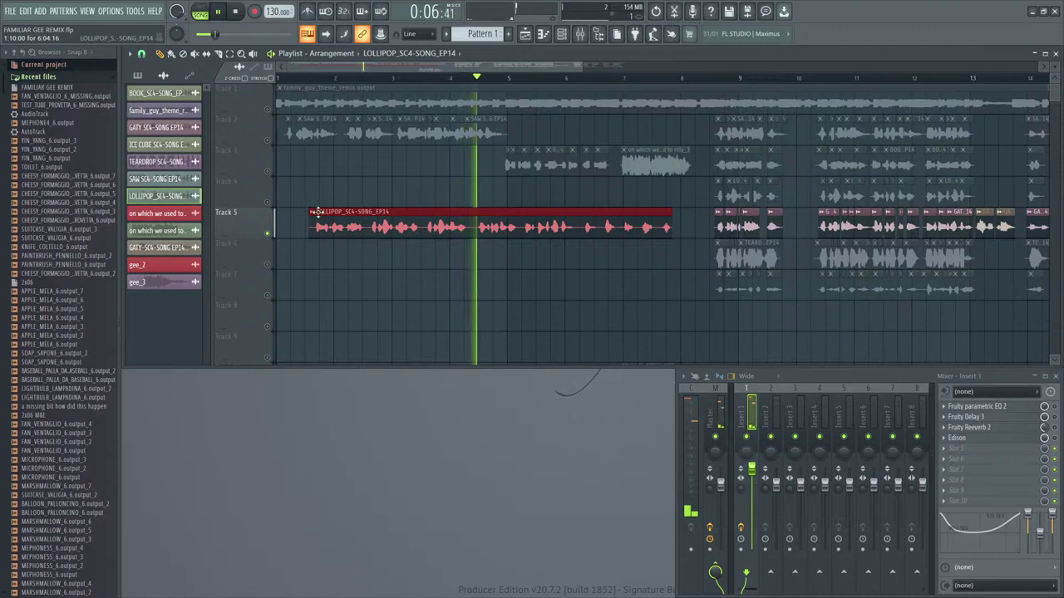
{"action": "key", "text": "Delete"}
{"action": "left_click_drag", "start_coordinate": [158, 93], "coordinate": [310, 221]}
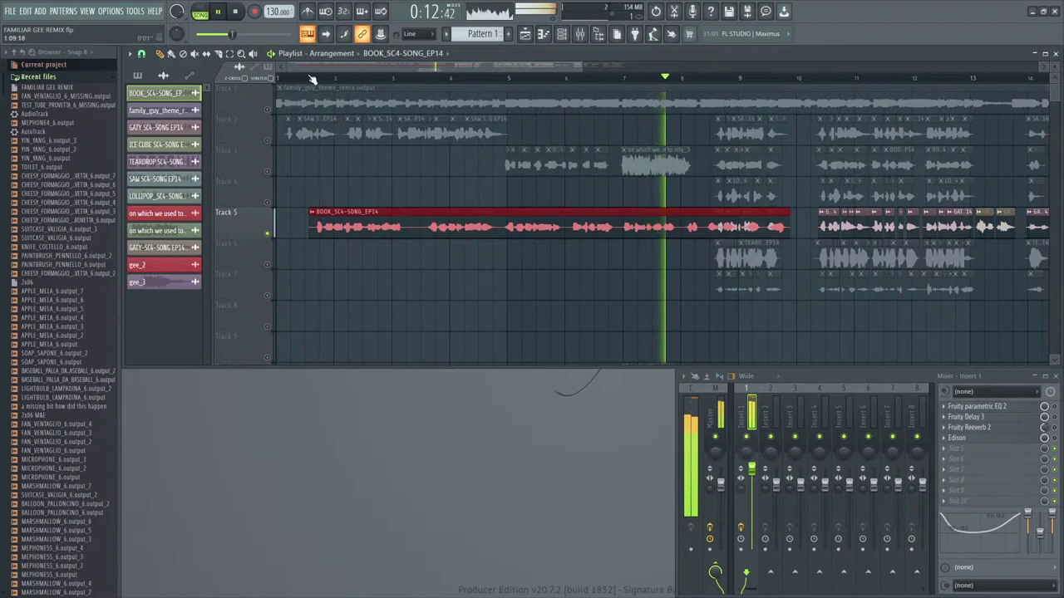
{"action": "right_click", "coordinate": [389, 216]}
- Place the on which we used to rely_3 clip at bar 2 on Track 7, audition it soloed, and delete it
{"action": "left_click_drag", "start_coordinate": [317, 77], "coordinate": [276, 77]}
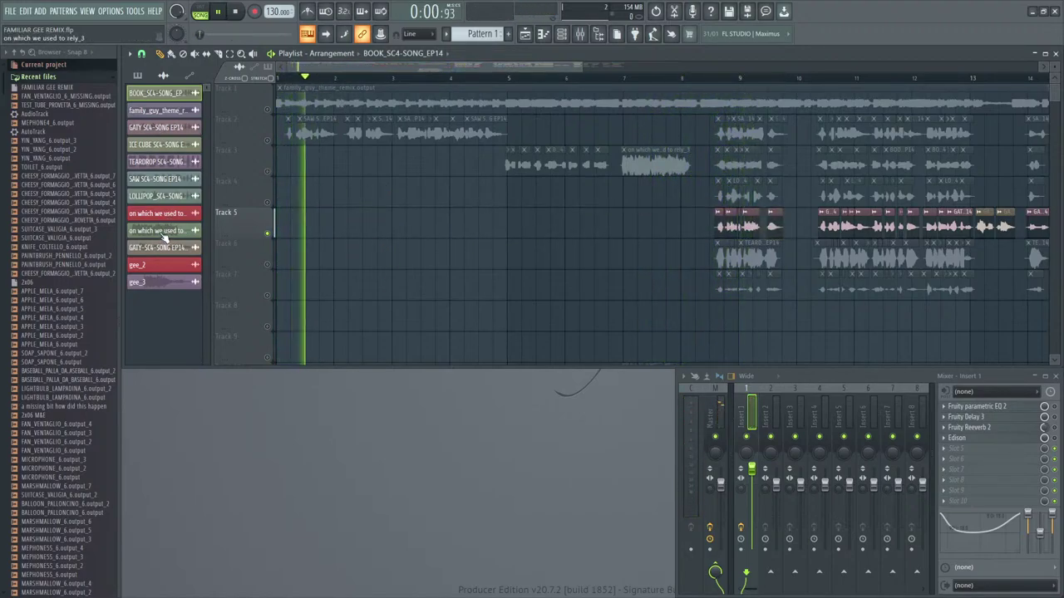
{"action": "left_click_drag", "start_coordinate": [163, 232], "coordinate": [358, 289]}
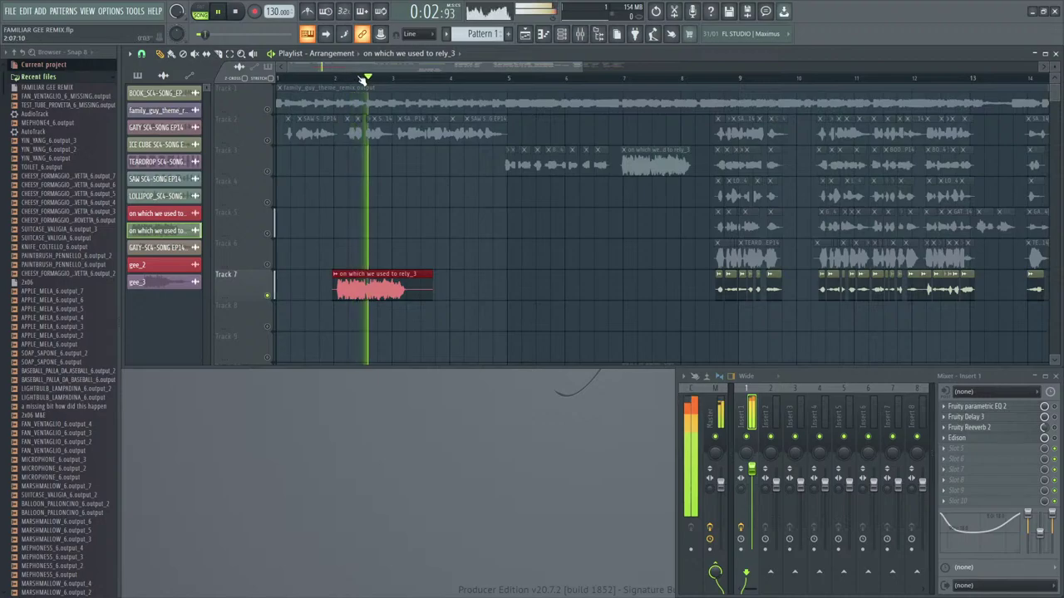
{"action": "scroll", "coordinate": [357, 81], "scroll_direction": "up", "scroll_amount": 3}
{"action": "left_click_drag", "start_coordinate": [347, 80], "coordinate": [276, 79]}
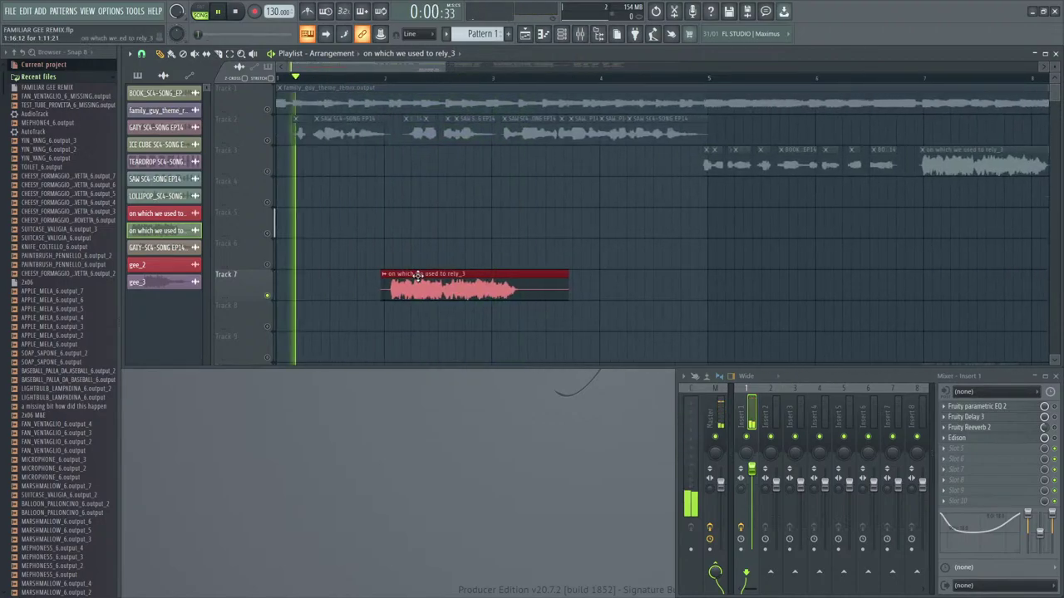
{"action": "right_click", "coordinate": [416, 275]}
- Turn off the solo so all tracks are enabled, and mute the instrumental on Track 1
{"action": "right_click", "coordinate": [268, 109]}
{"action": "right_click", "coordinate": [268, 109]}
{"action": "left_click", "coordinate": [267, 109]}
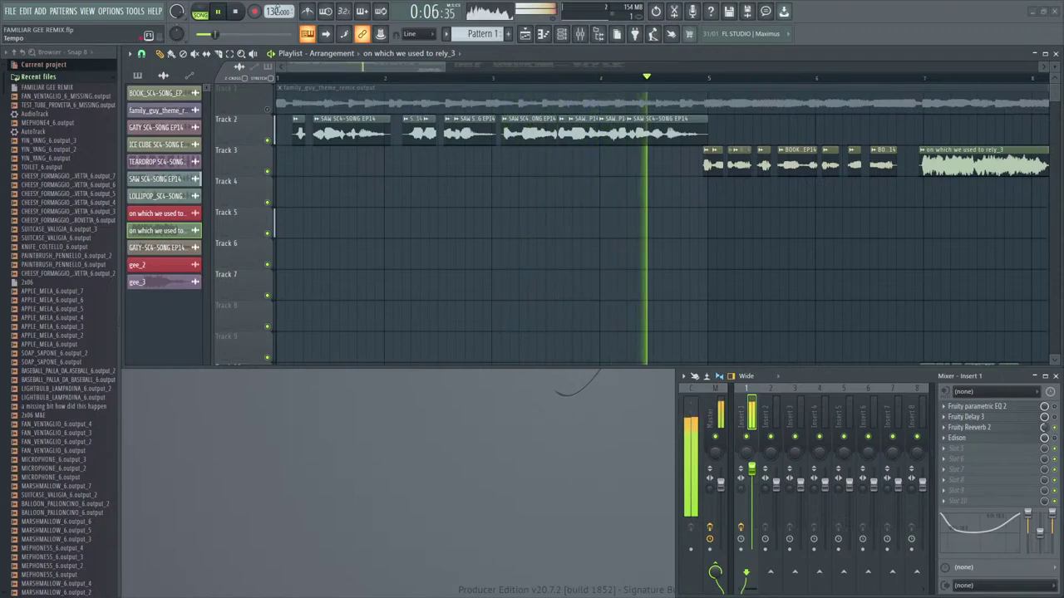
- Enable Fruity parametric EQ 2, Fruity Delay 3, Fruity Reeverb 2 and Edison on mixer Insert 1 and resume playing the vocals
{"action": "scroll", "coordinate": [560, 79], "scroll_direction": "down", "scroll_amount": 3}
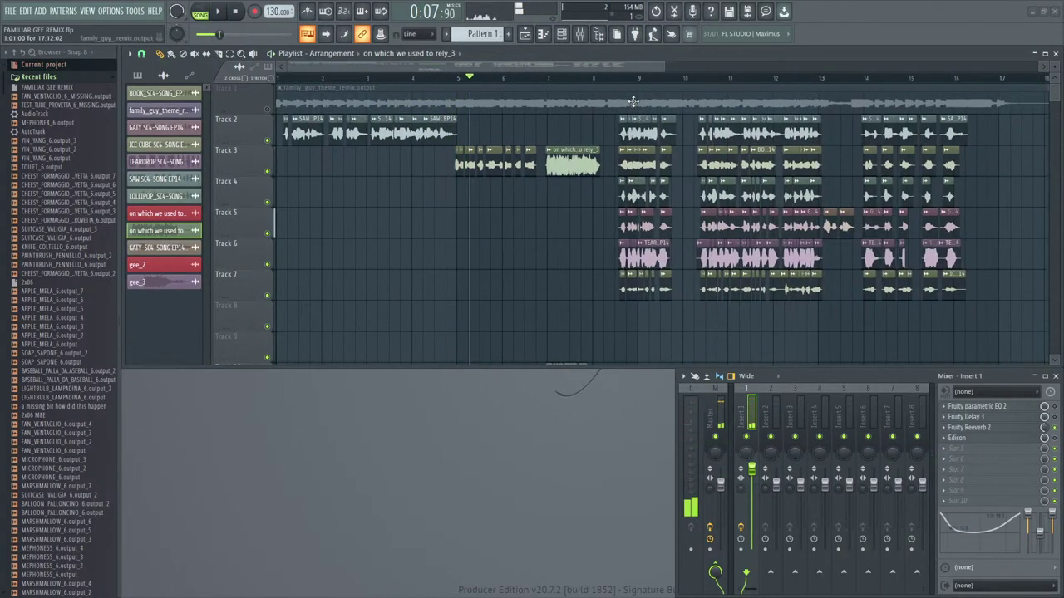
{"action": "scroll", "coordinate": [542, 81], "scroll_direction": "up", "scroll_amount": 2}
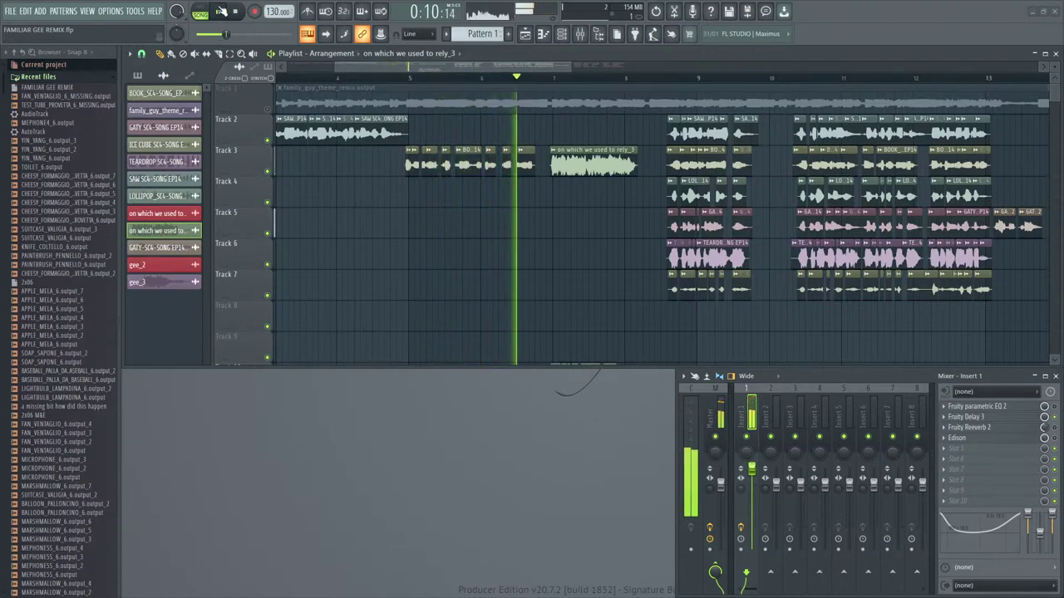
{"action": "left_click", "coordinate": [221, 11]}
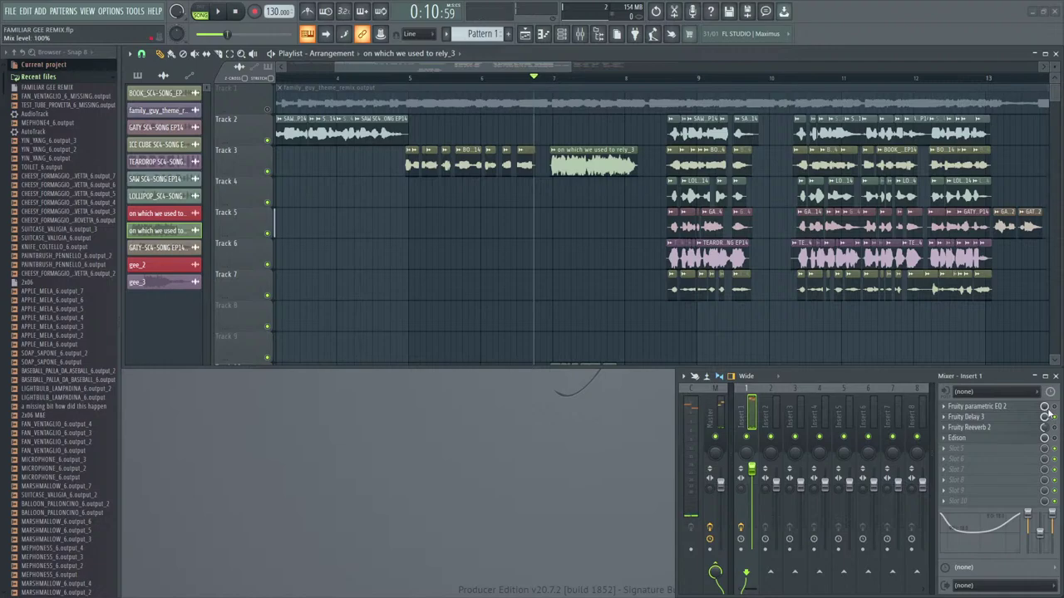
{"action": "left_click", "coordinate": [220, 13]}
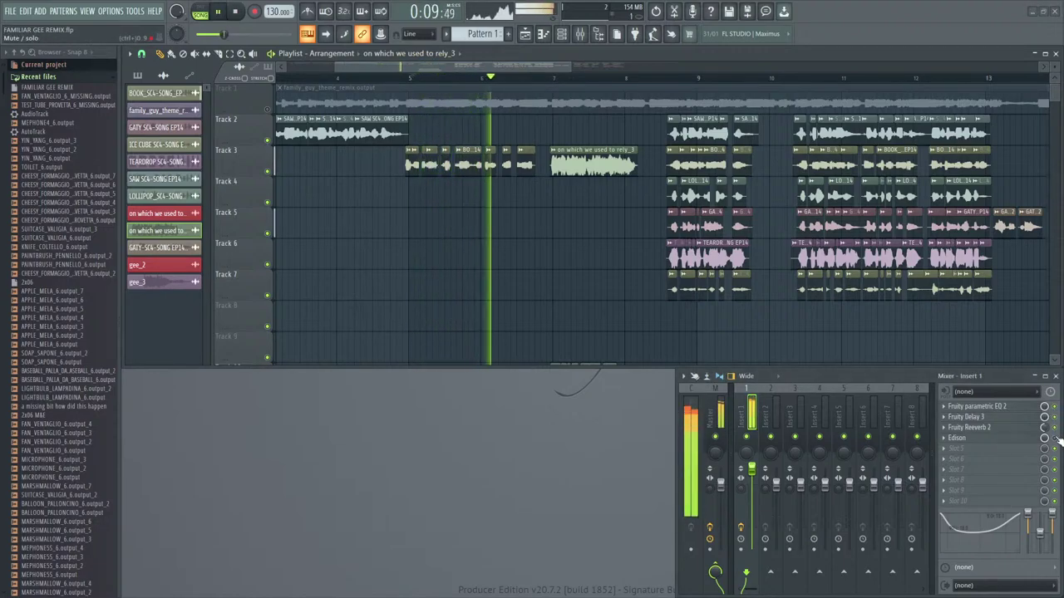
{"action": "scroll", "coordinate": [626, 88], "scroll_direction": "down", "scroll_amount": 2}
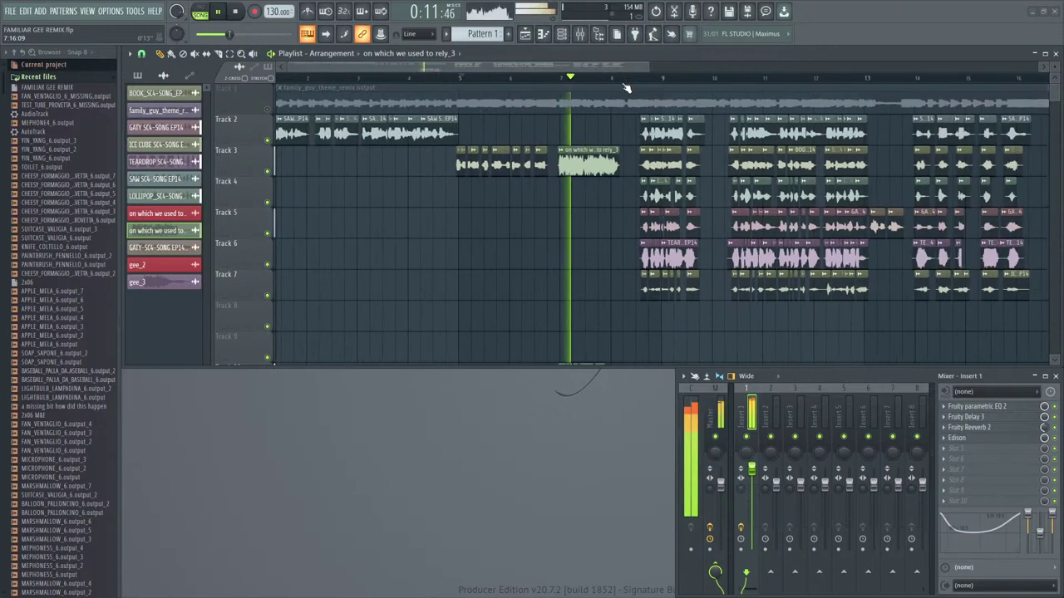
{"action": "scroll", "coordinate": [626, 87], "scroll_direction": "down", "scroll_amount": 4}
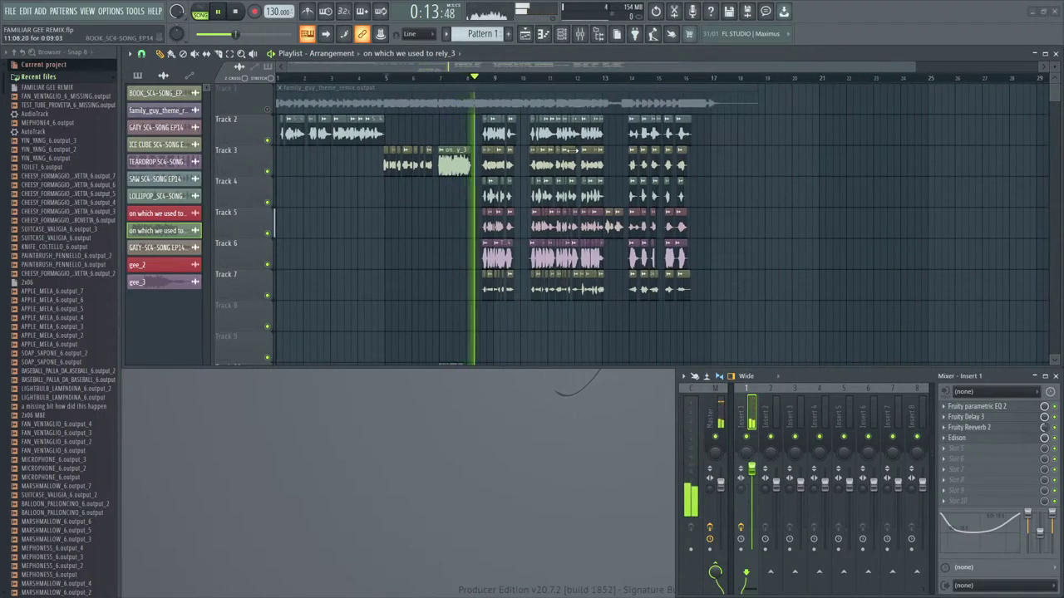
- Mute Tracks 10 and 11 and replay the vocals with the effects from bar 7
{"action": "scroll", "coordinate": [498, 166], "scroll_direction": "down", "scroll_amount": 5}
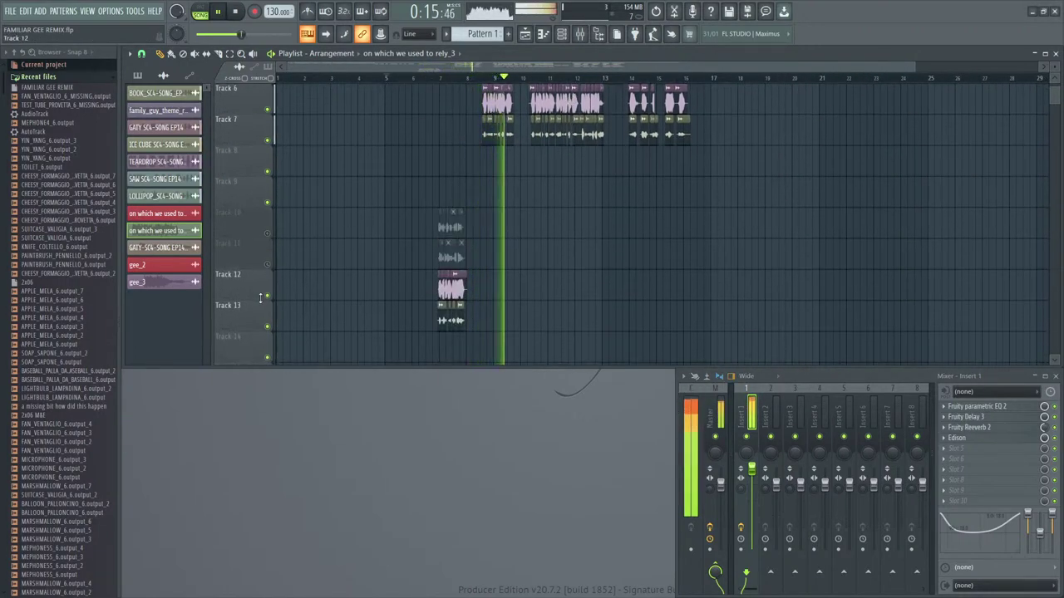
{"action": "left_click", "coordinate": [444, 78]}
{"action": "scroll", "coordinate": [446, 78], "scroll_direction": "up", "scroll_amount": 2}
{"action": "scroll", "coordinate": [544, 197], "scroll_direction": "up", "scroll_amount": 4}
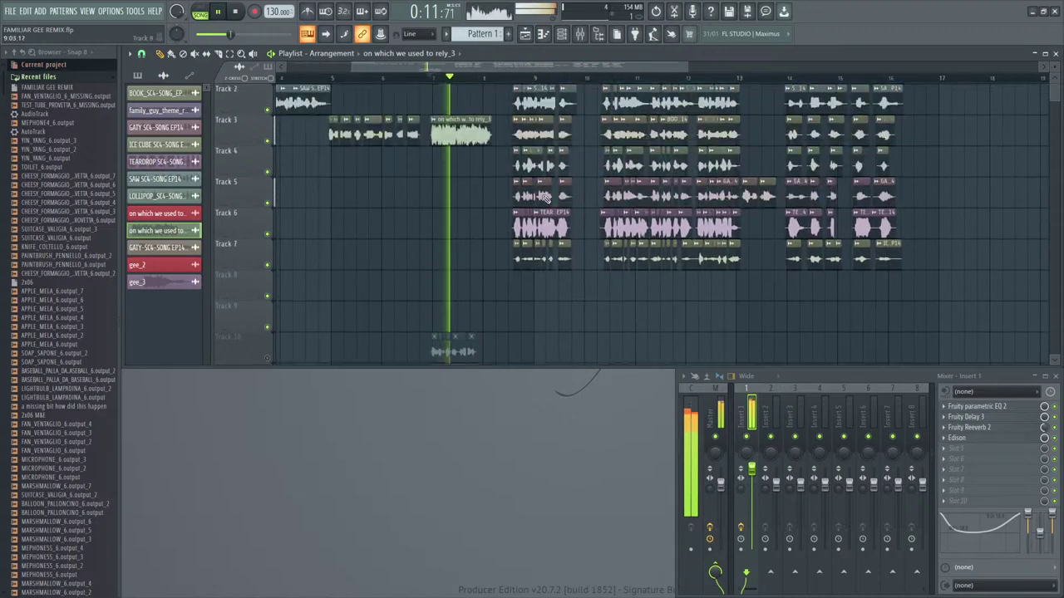
{"action": "scroll", "coordinate": [545, 197], "scroll_direction": "up", "scroll_amount": 1}
{"action": "scroll", "coordinate": [469, 81], "scroll_direction": "up", "scroll_amount": 3}
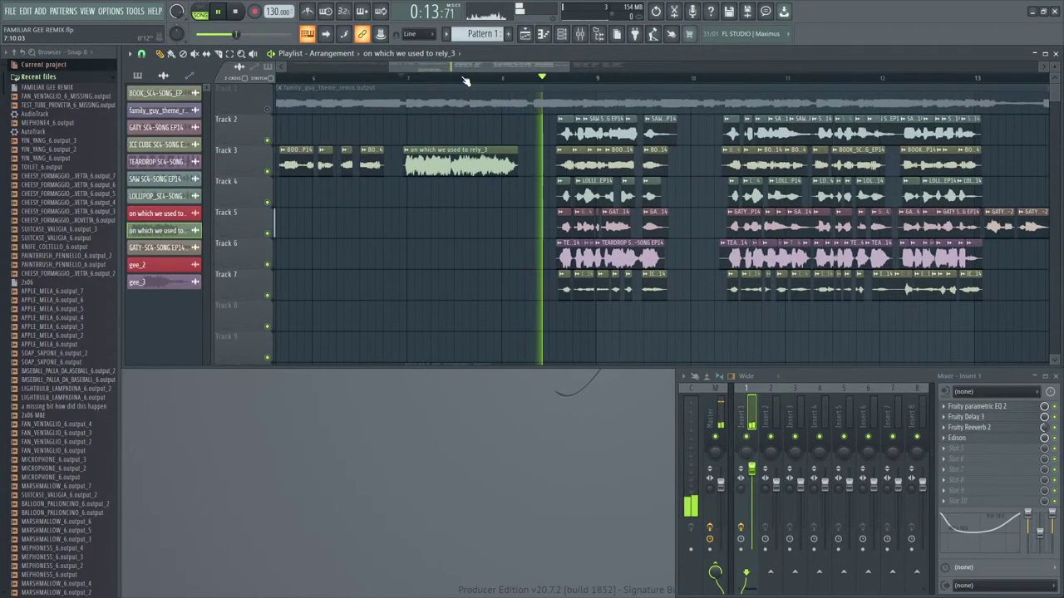
- Unmute the instrumental on Track 1, play it together with all vocal tracks through the end of the song, and stop playback
{"action": "scroll", "coordinate": [466, 80], "scroll_direction": "down", "scroll_amount": 4}
{"action": "scroll", "coordinate": [776, 81], "scroll_direction": "up", "scroll_amount": 3}
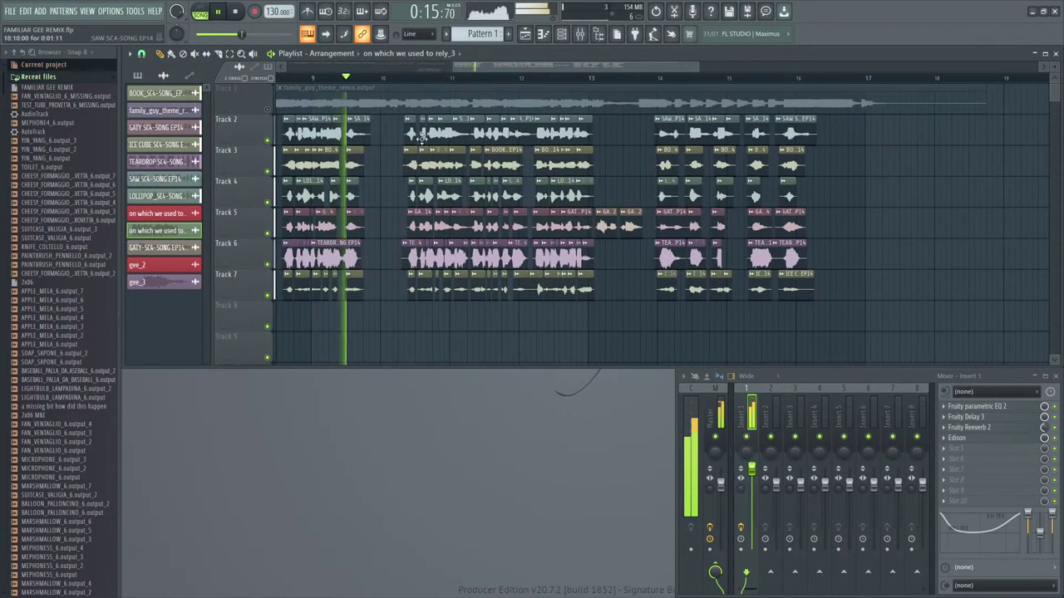
{"action": "left_click", "coordinate": [268, 109]}
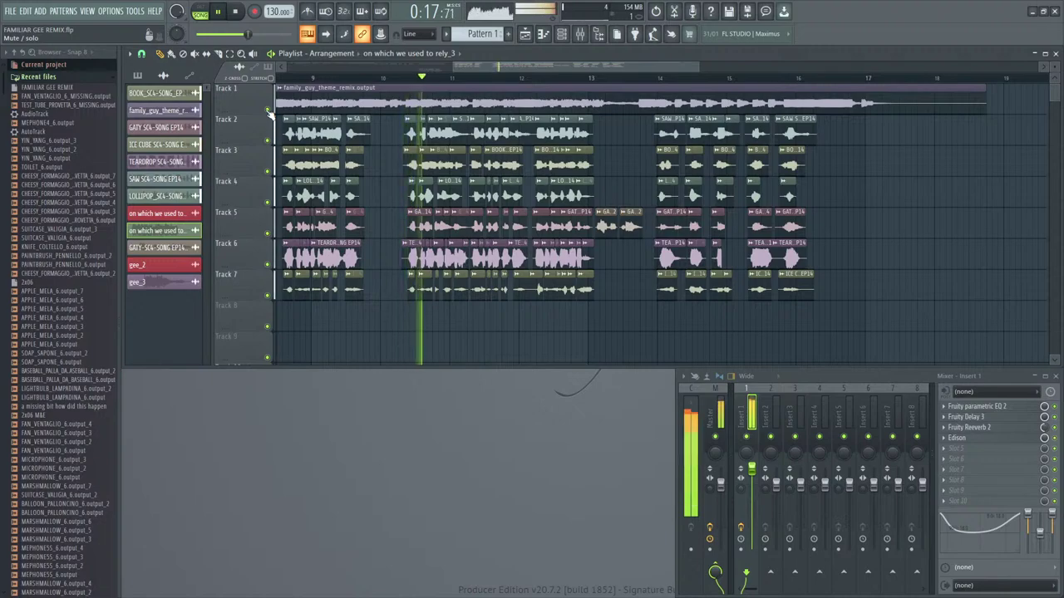
{"action": "scroll", "coordinate": [422, 83], "scroll_direction": "down", "scroll_amount": 4}
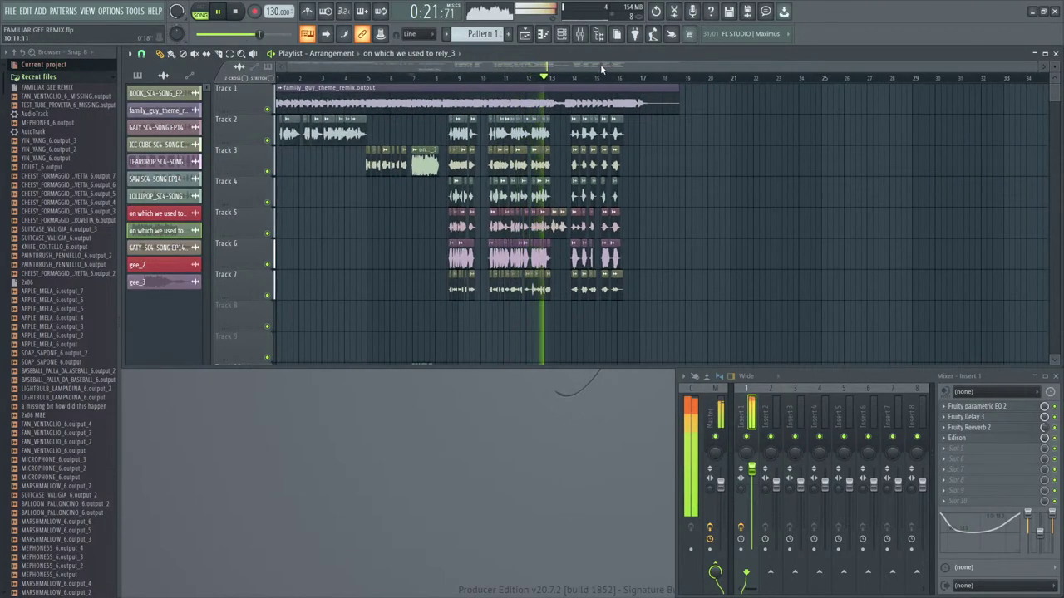
{"action": "scroll", "coordinate": [600, 64], "scroll_direction": "up", "scroll_amount": 4}
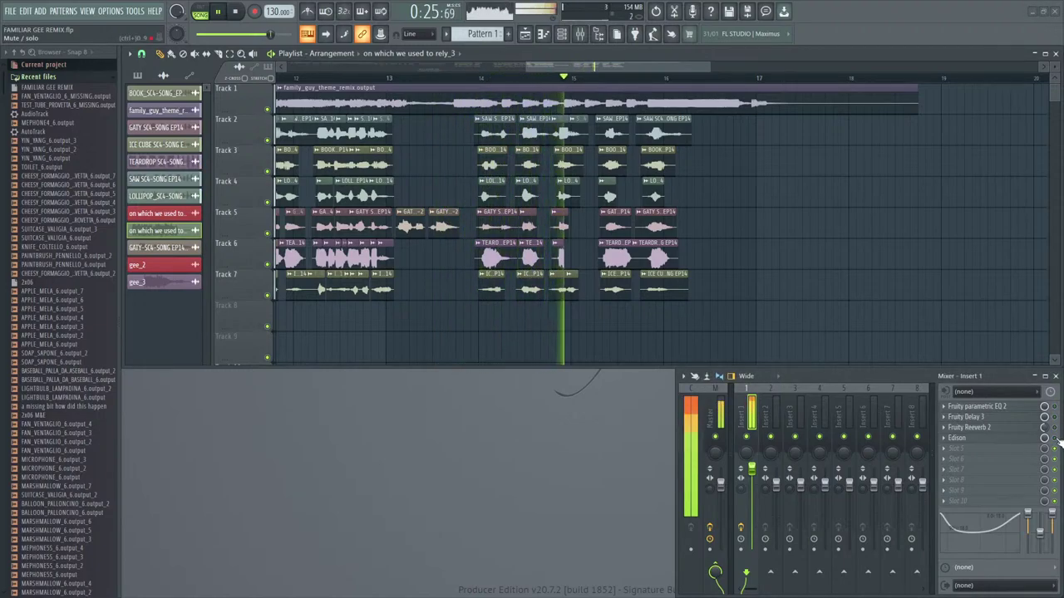
{"action": "left_click", "coordinate": [219, 11]}
- Switch to the YouTube Studio livestream page in Chrome and read the live chat, opening and dismissing one message's moderation options
{"action": "key", "text": "super"}
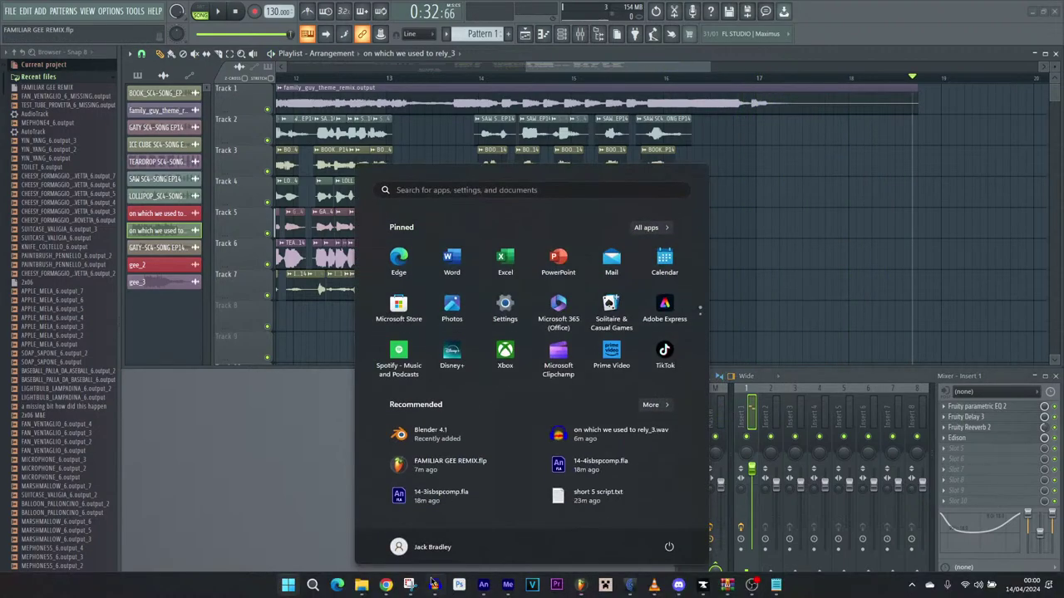
{"action": "left_click", "coordinate": [387, 585]}
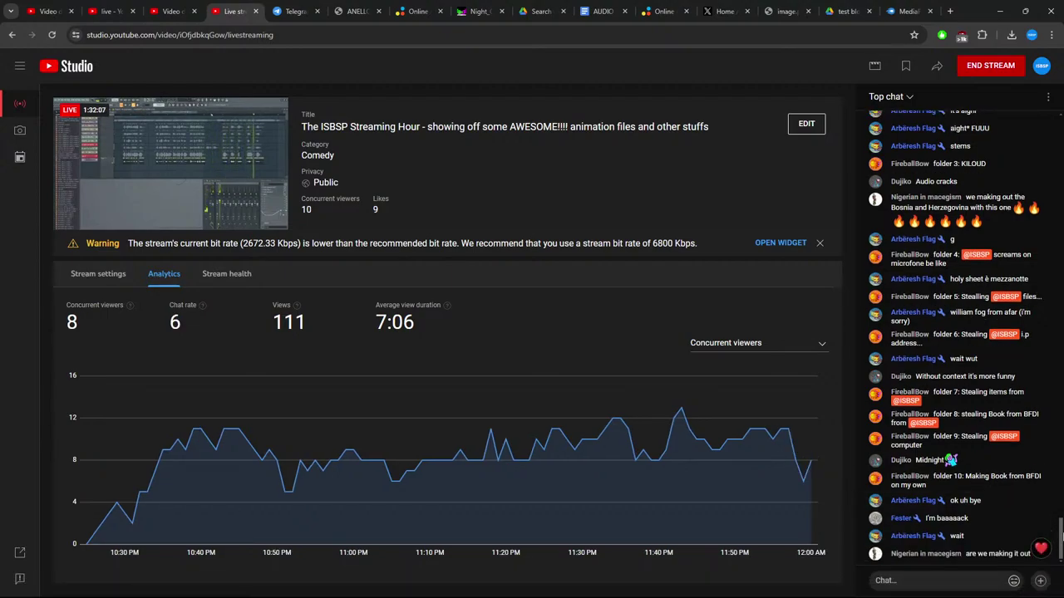
{"action": "mouse_move", "coordinate": [887, 379]}
{"action": "left_mouse_down"}
{"action": "mouse_move", "coordinate": [955, 490]}
{"action": "mouse_move", "coordinate": [1031, 563]}
{"action": "mouse_move", "coordinate": [939, 420]}
{"action": "mouse_move", "coordinate": [895, 380]}
{"action": "left_mouse_up"}
{"action": "left_click", "coordinate": [894, 380]}
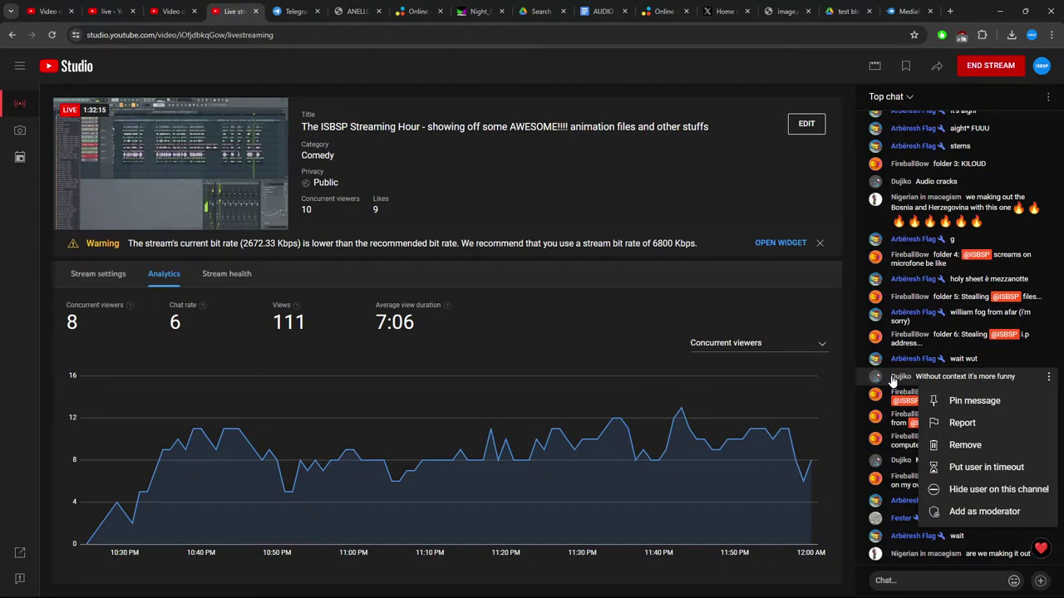
{"action": "left_click", "coordinate": [822, 58]}
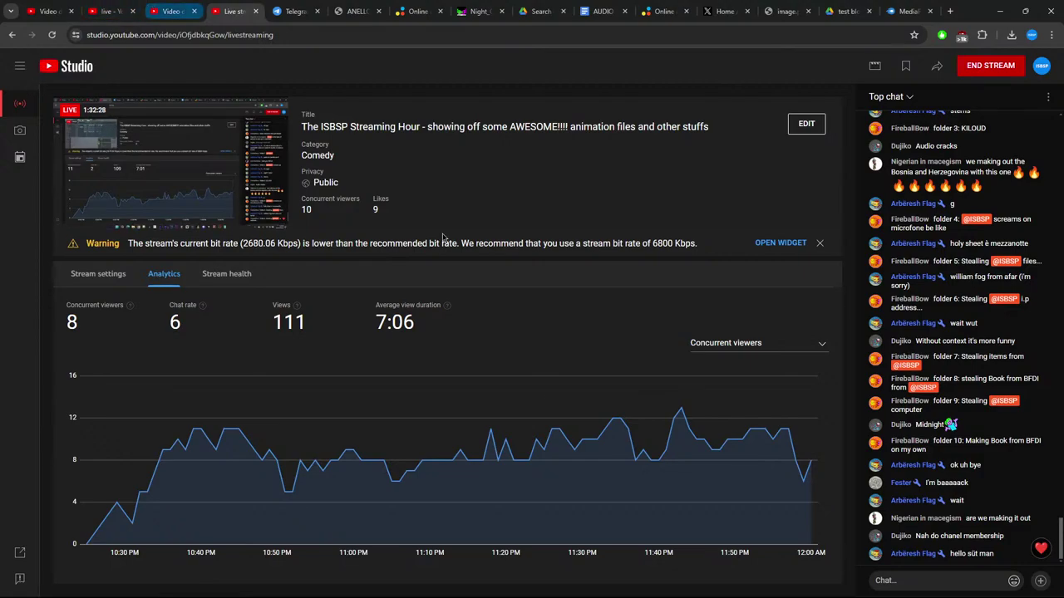
- Switch to OBS and remove the Display Capture source from the streamed scene
{"action": "left_click", "coordinate": [760, 589]}
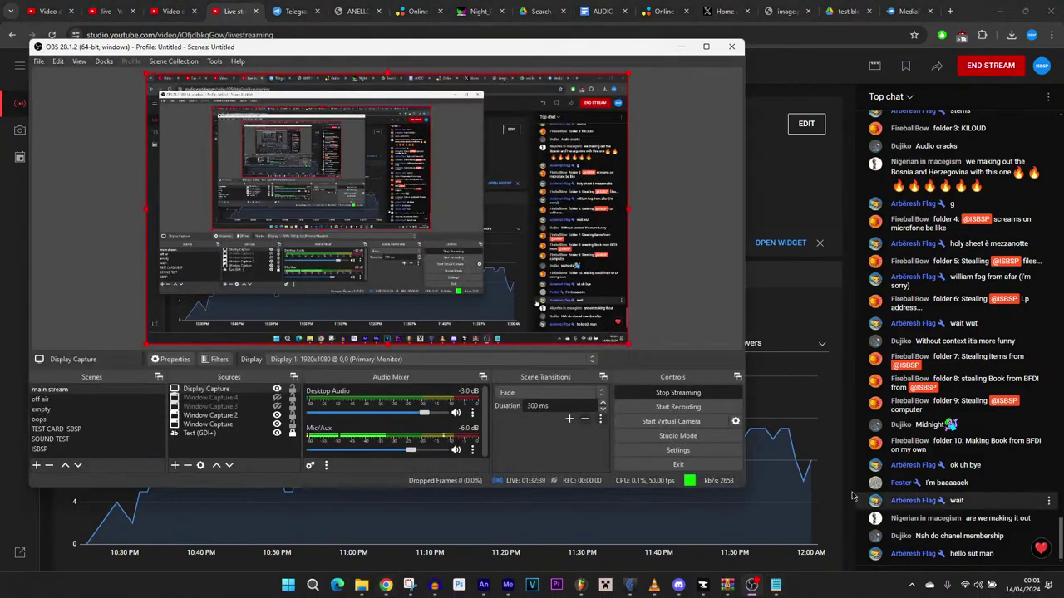
{"action": "left_click", "coordinate": [217, 389]}
{"action": "key", "text": "Delete"}
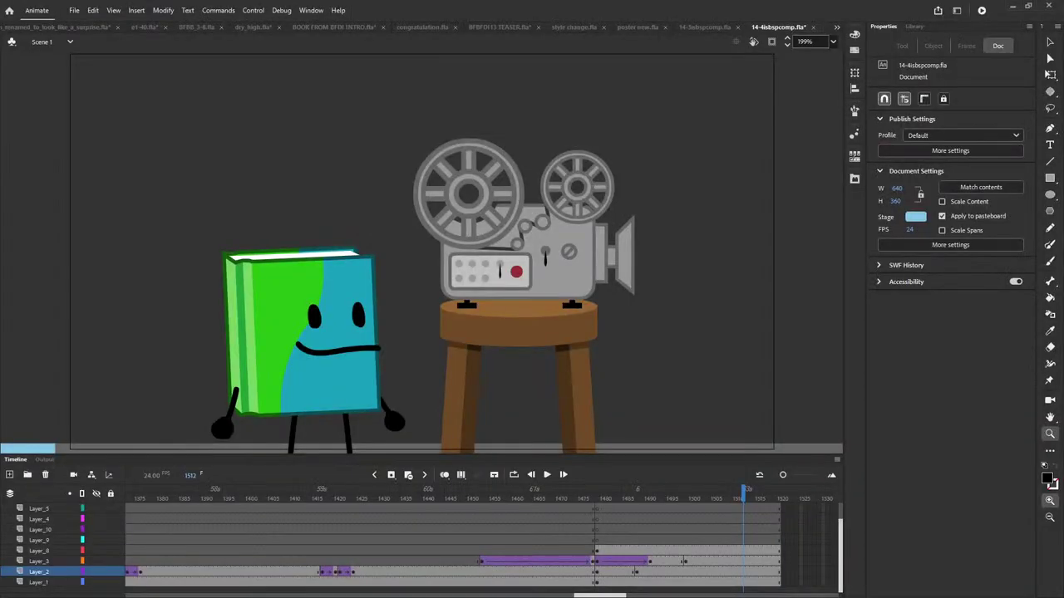